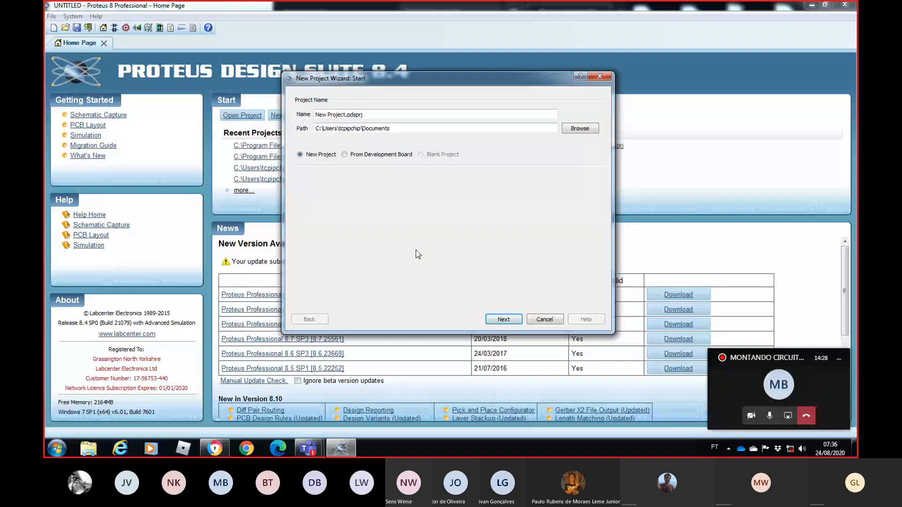
Step: Name the new project 8086, keeping the .pdsprj extension
left_click_drag(422, 84, 199, 169)
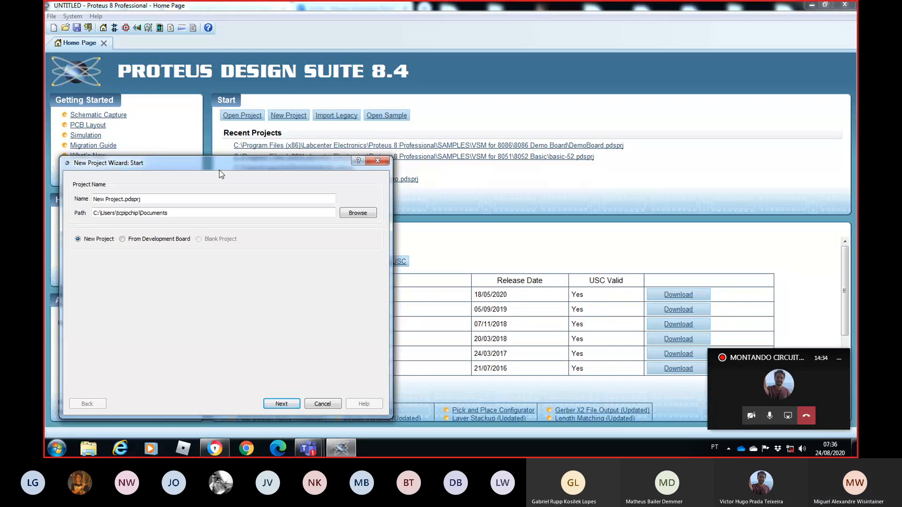
left_click(53, 17)
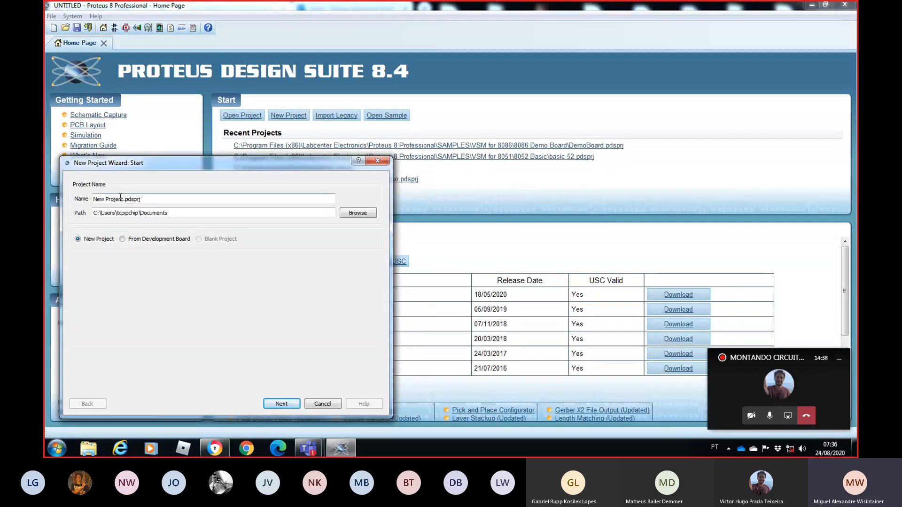
left_click_drag(120, 196, 92, 199)
key("Right")
key("Right")
key("Right")
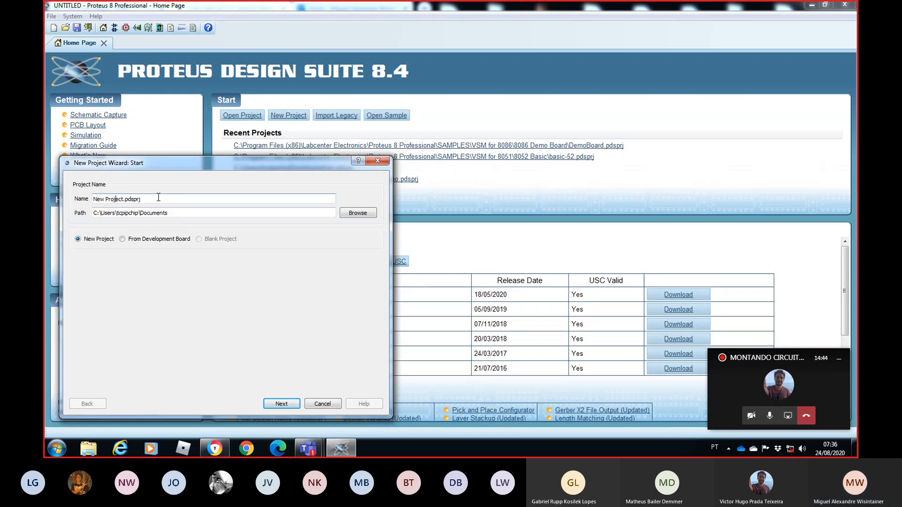
key("BackSpace")
key("BackSpace")
key("BackSpace")
key("BackSpace")
key("BackSpace")
key("BackSpace")
key("BackSpace")
key("BackSpace")
key("BackSpace")
key("BackSpace")
key("BackSpace")
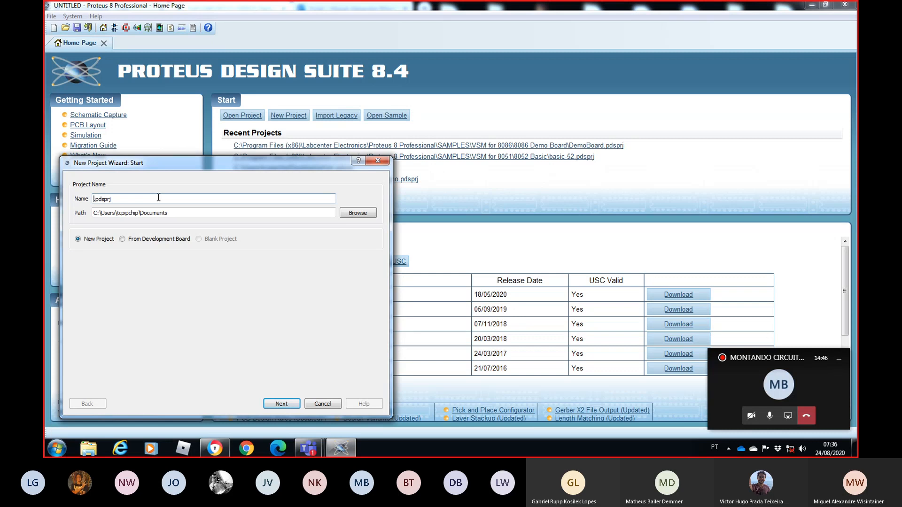
type("8086")
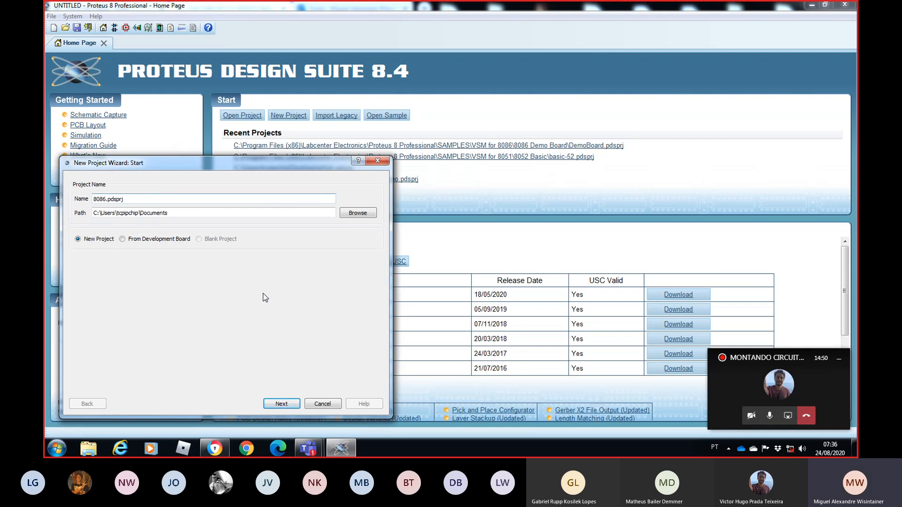
Step: Set the project's save folder to the desktop (Área de Trabalho)
left_click(355, 214)
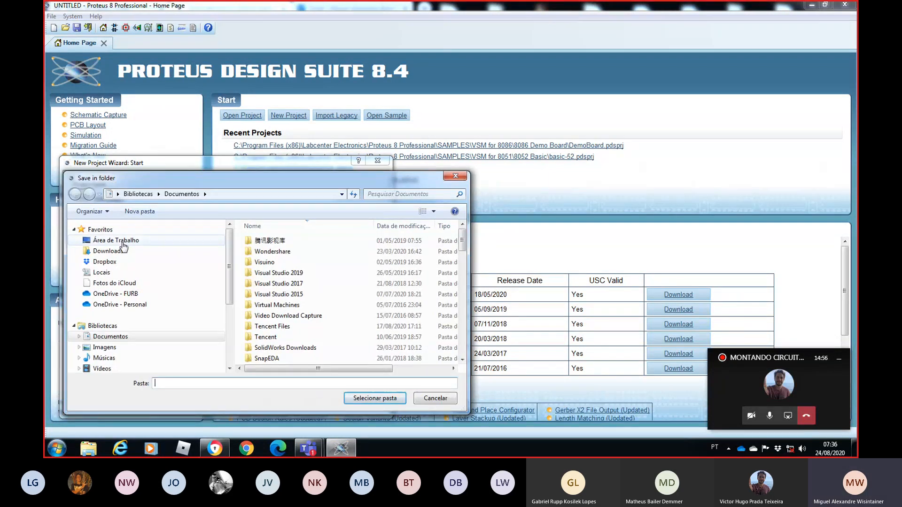
left_click(115, 241)
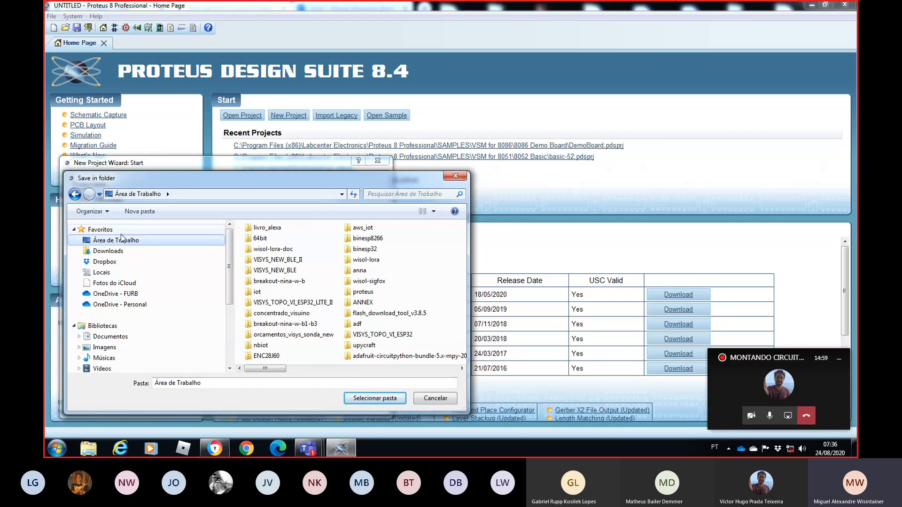
left_click(214, 384)
type("8086")
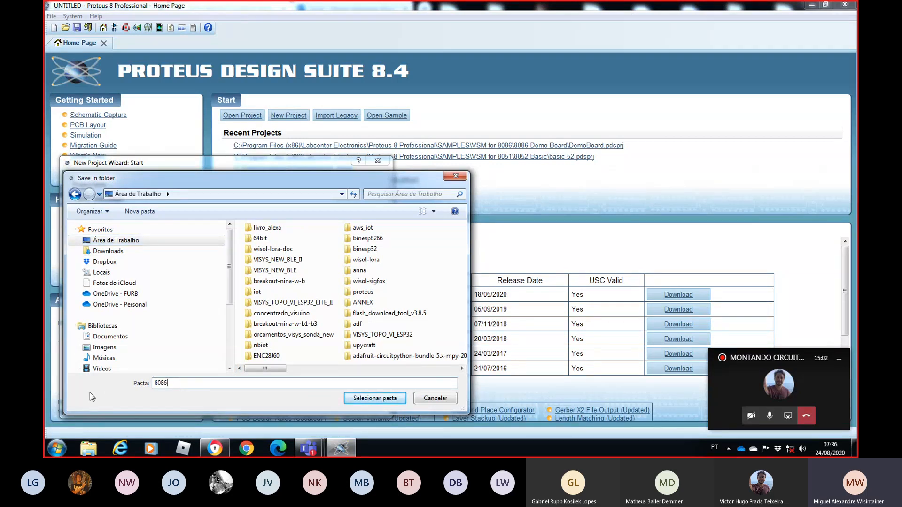
left_click(370, 399)
left_click(513, 229)
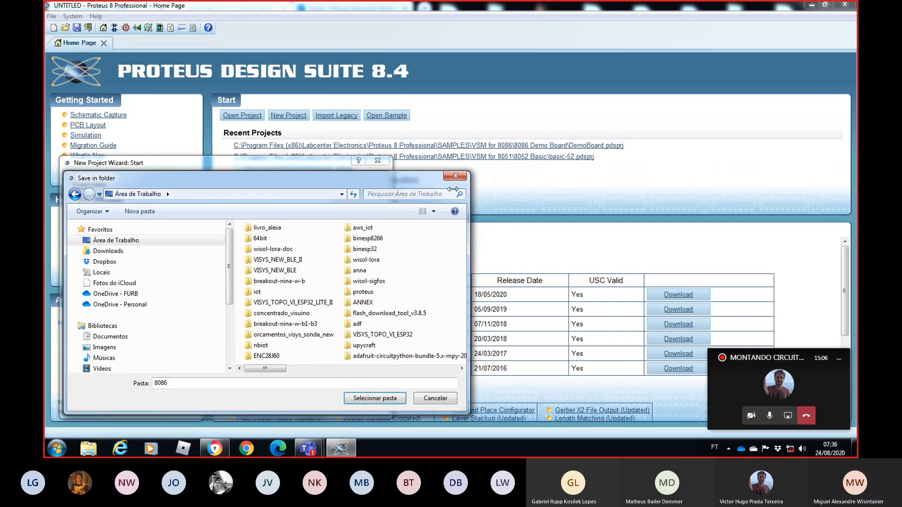
left_click(134, 241)
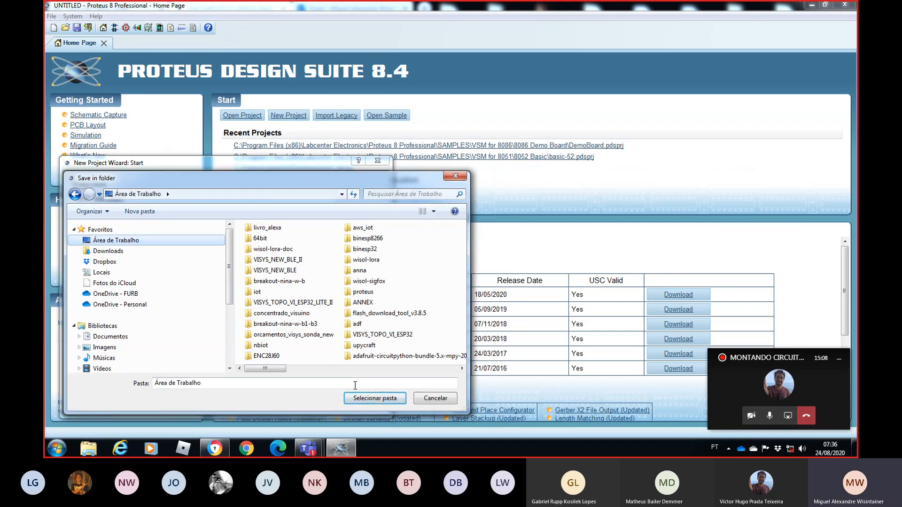
left_click(400, 399)
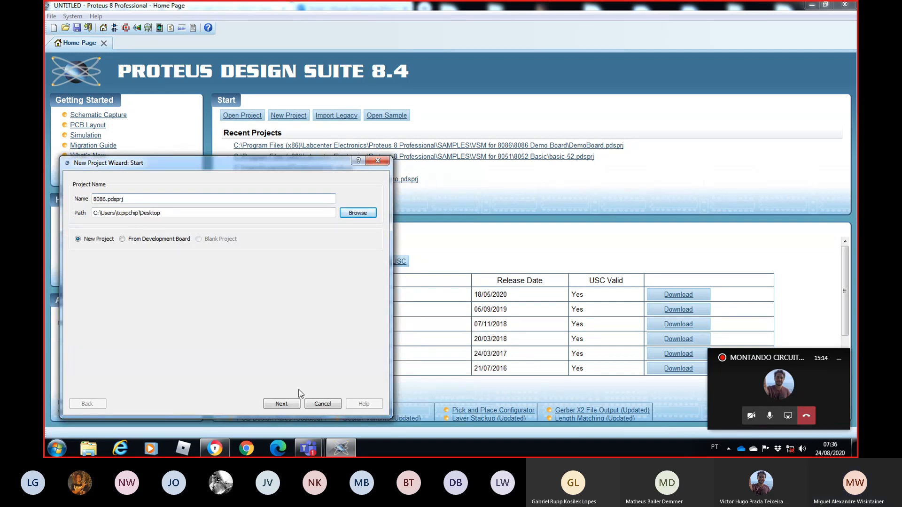
Step: Proceed to the schematic design options and select the Landscape A3 template
left_click(282, 404)
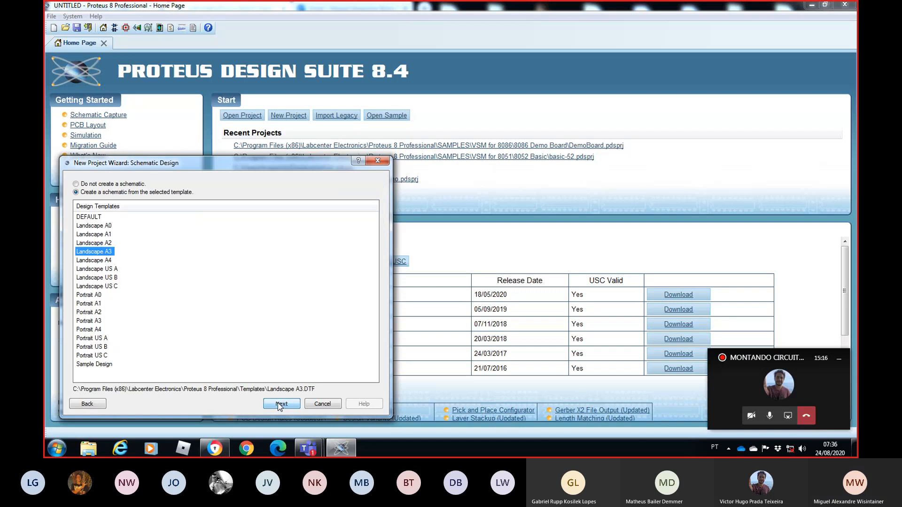
left_click(105, 227)
left_click(105, 262)
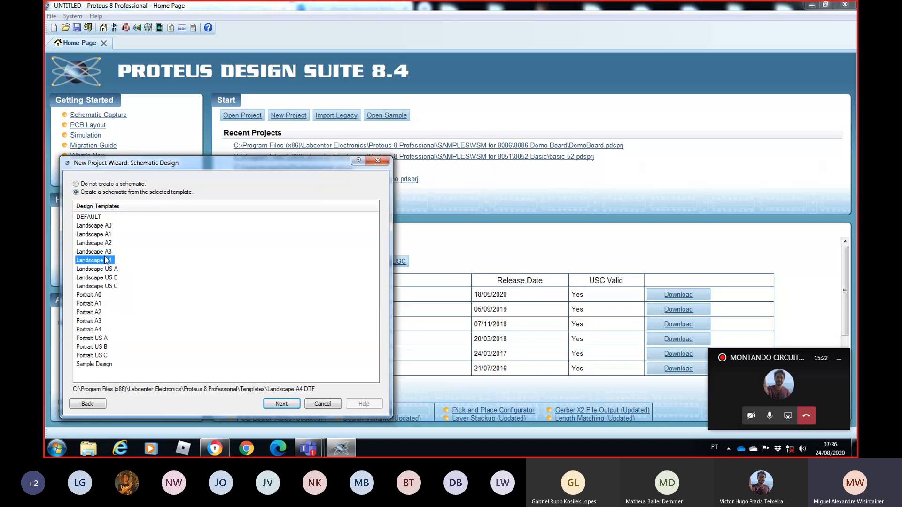
left_click(106, 254)
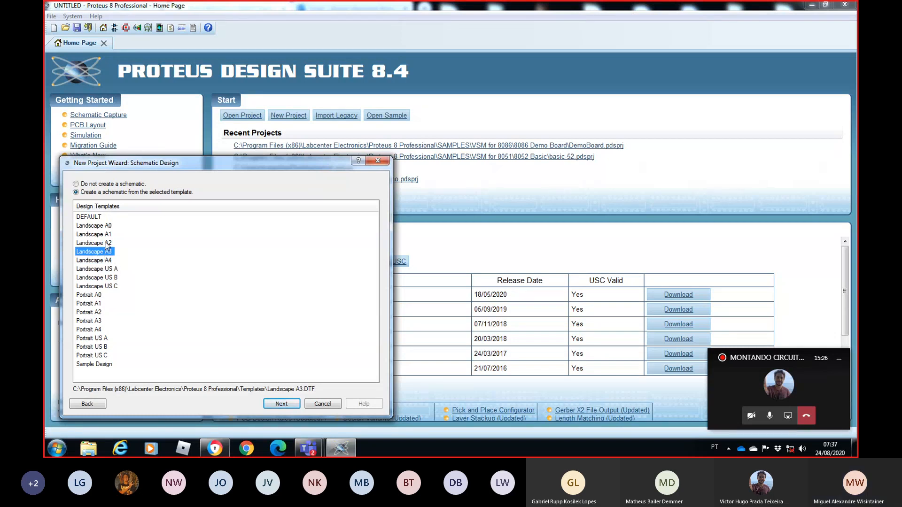
Step: Switch to Microsoft Teams to check the meeting chat and return to the Proteus project wizard
left_click(311, 448)
left_click(261, 407)
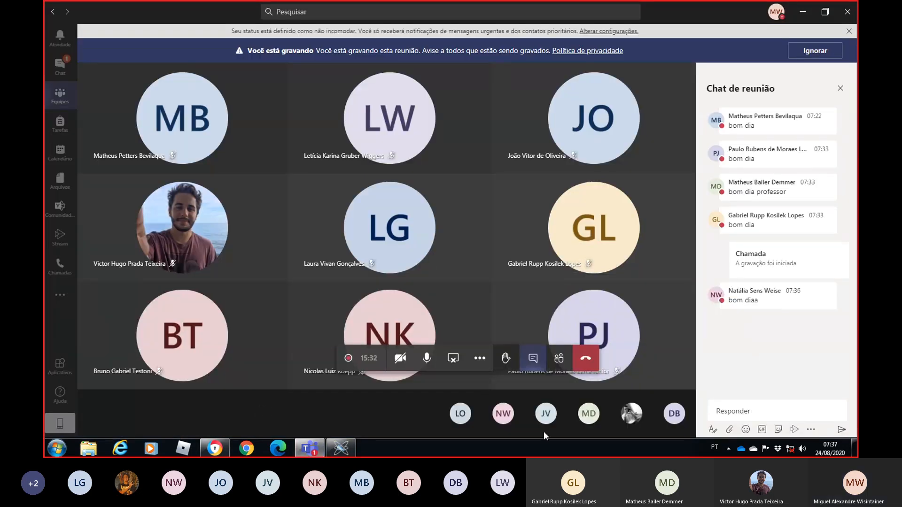
left_click(352, 451)
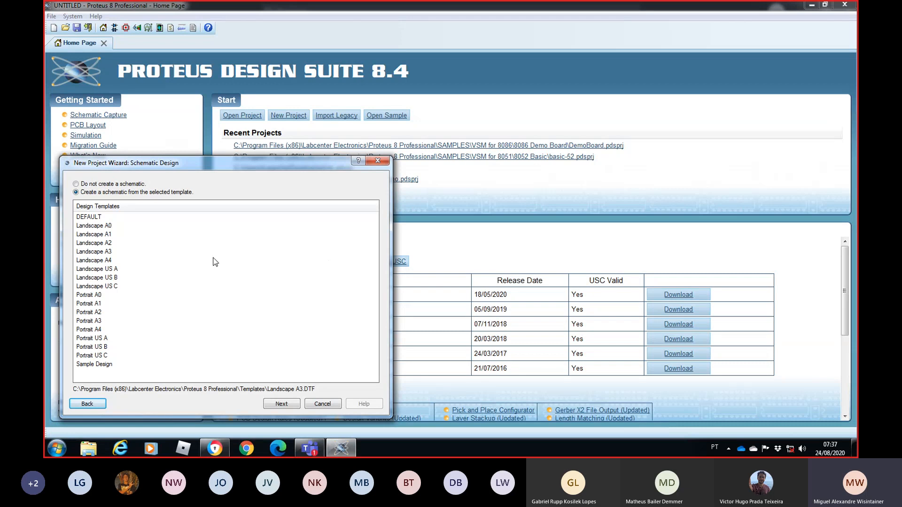
Step: Create the project from the Landscape A3 schematic template, without a PCB layout or a firmware project
left_click(103, 252)
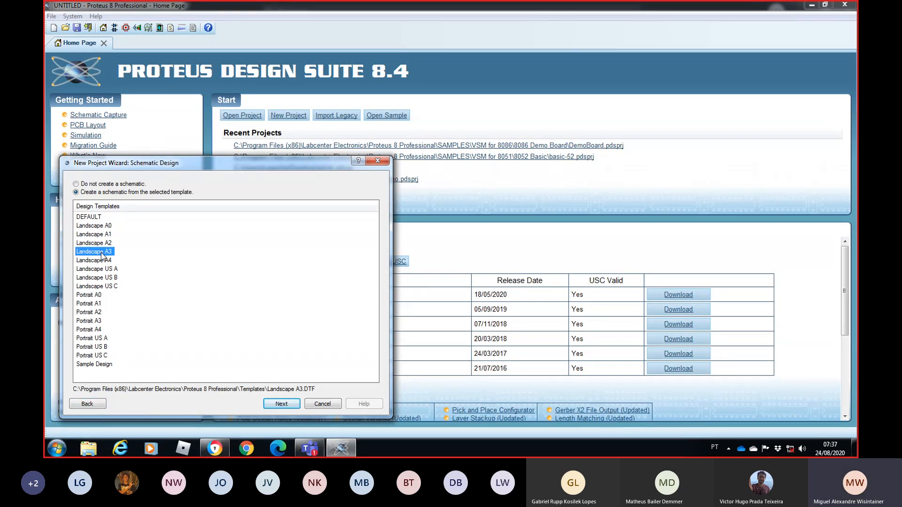
left_click(277, 405)
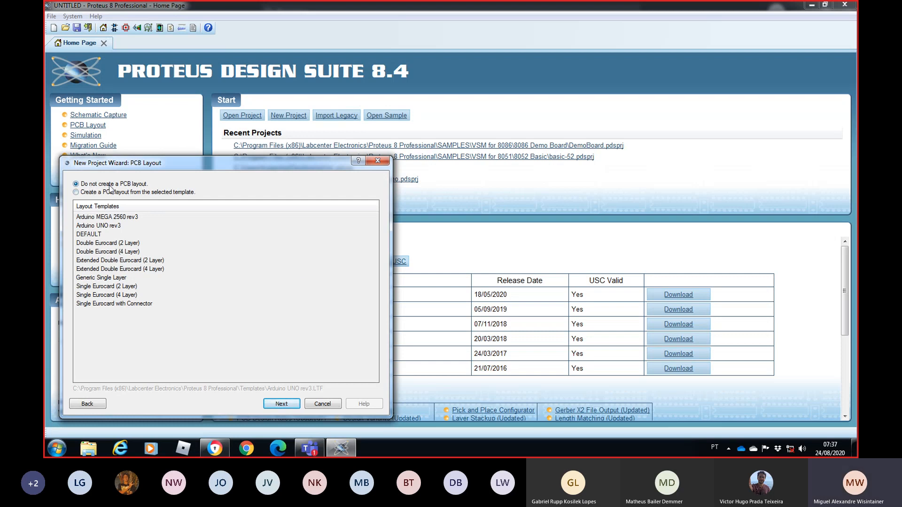
left_click(282, 404)
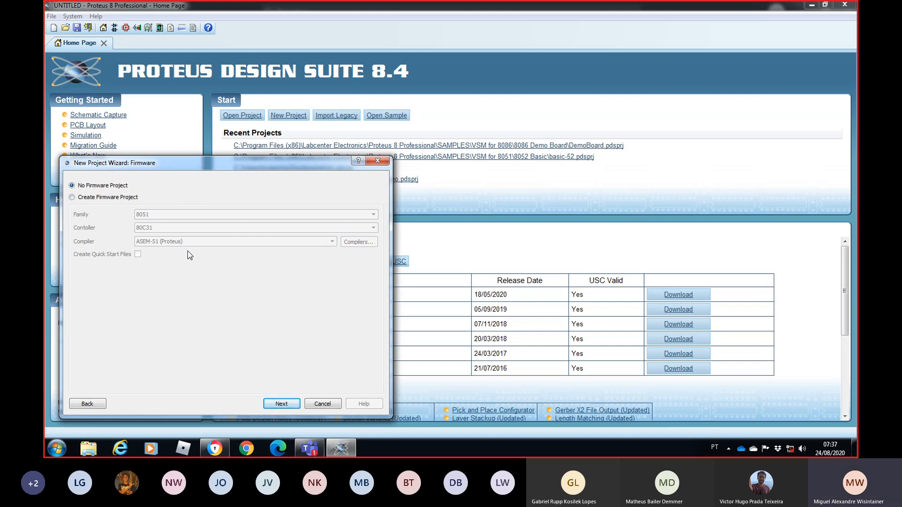
left_click(283, 404)
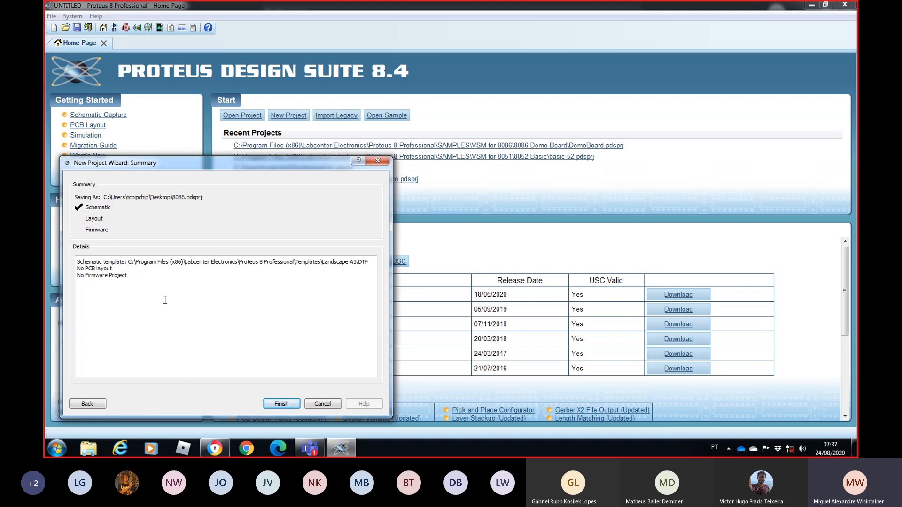
left_click(281, 404)
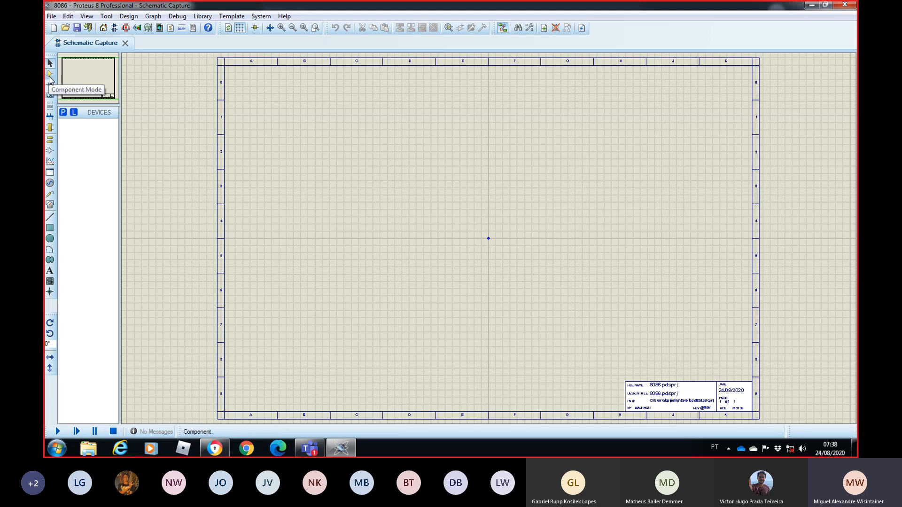
Step: Look at the meeting window in Microsoft Teams and return to the empty schematic in Proteus
left_click(313, 450)
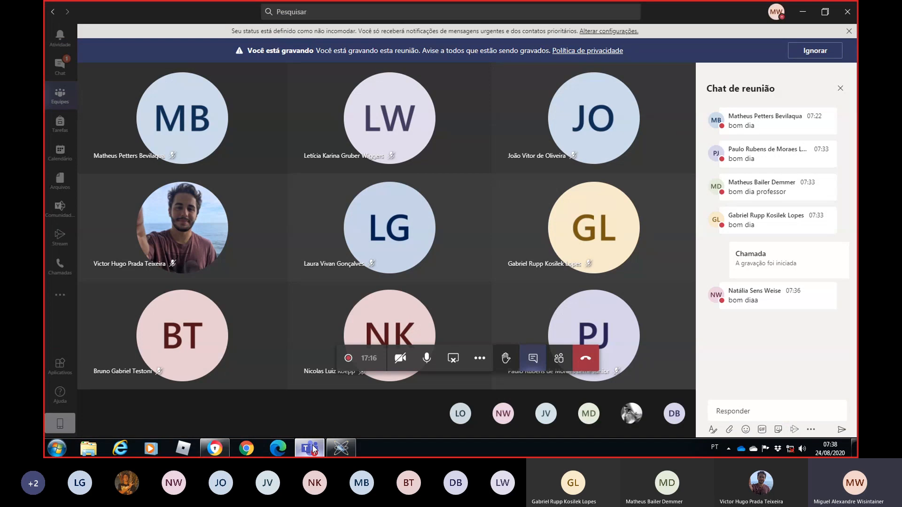
left_click(348, 449)
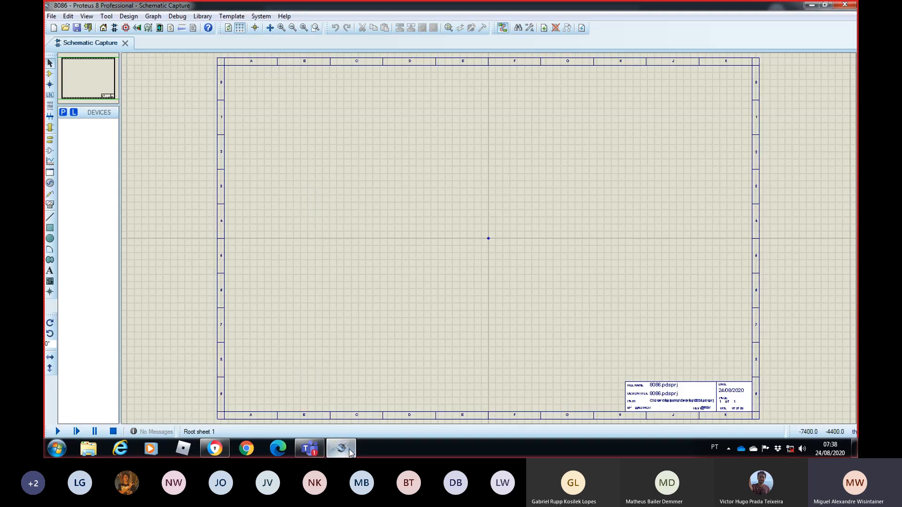
Step: Find the 8086 microprocessor in the device library and place it on the left half of the sheet
left_click(50, 75)
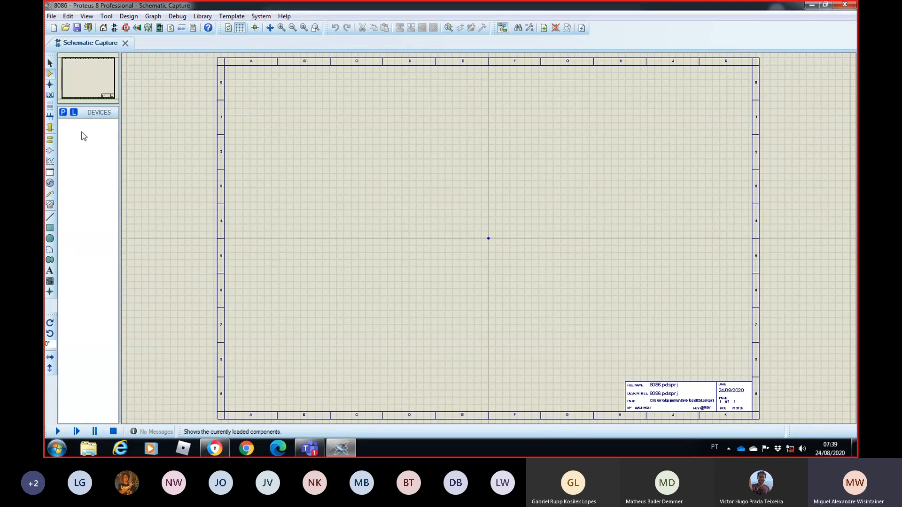
left_click(63, 113)
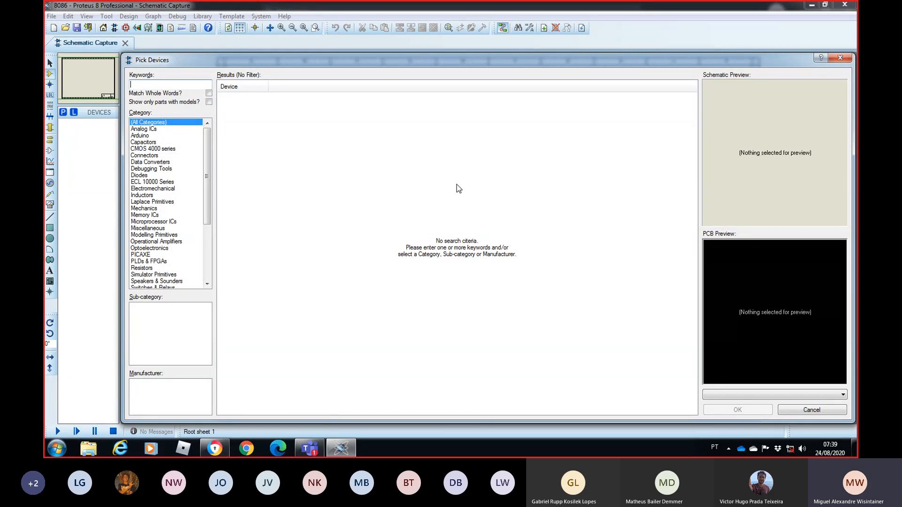
type("8086")
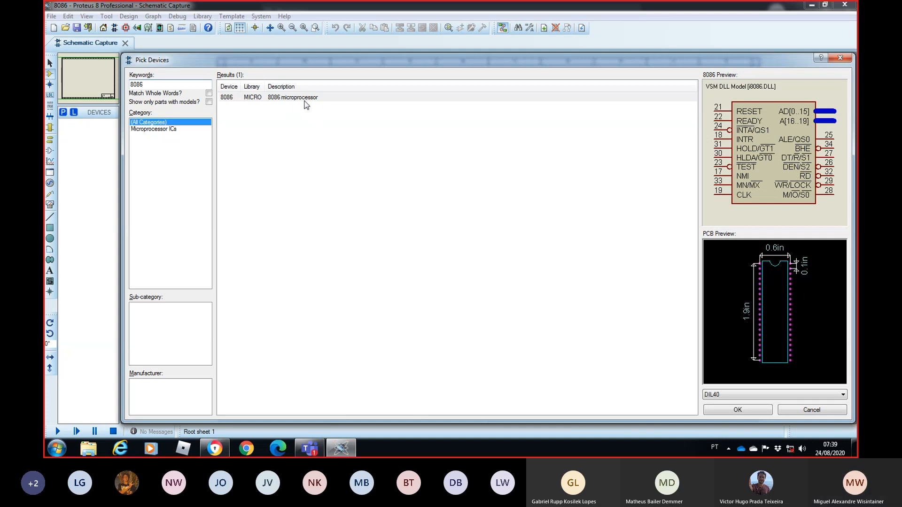
left_click(305, 99)
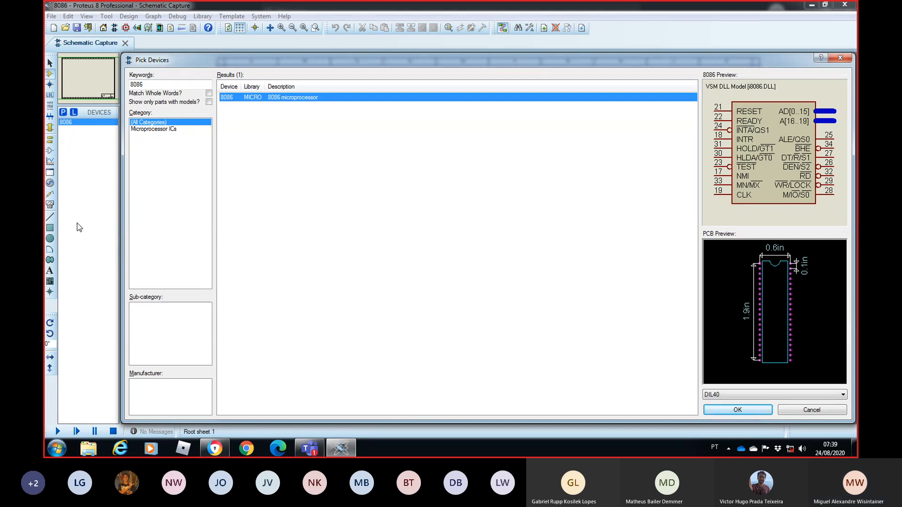
left_click(754, 410)
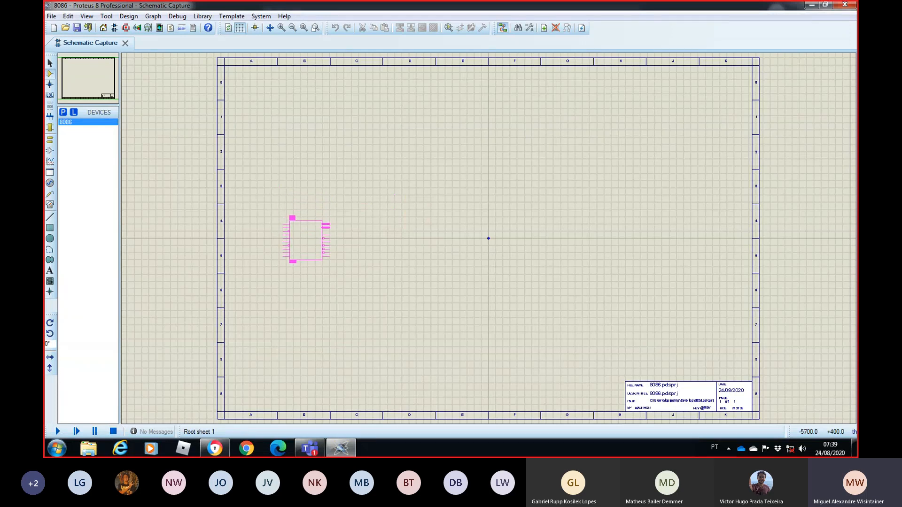
left_click(283, 221)
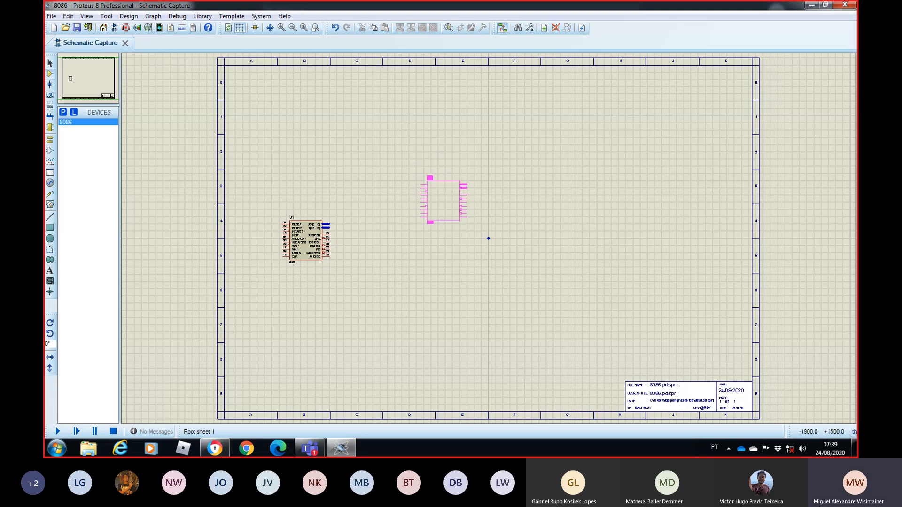
Step: Place two extra 8086 copies at the sheet's centre and right half, and delete both of them
left_click(460, 190)
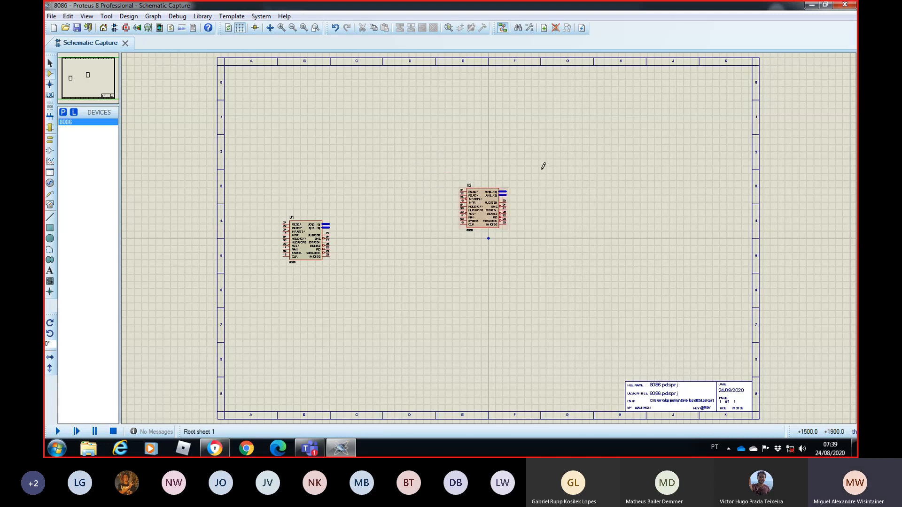
left_click(571, 240)
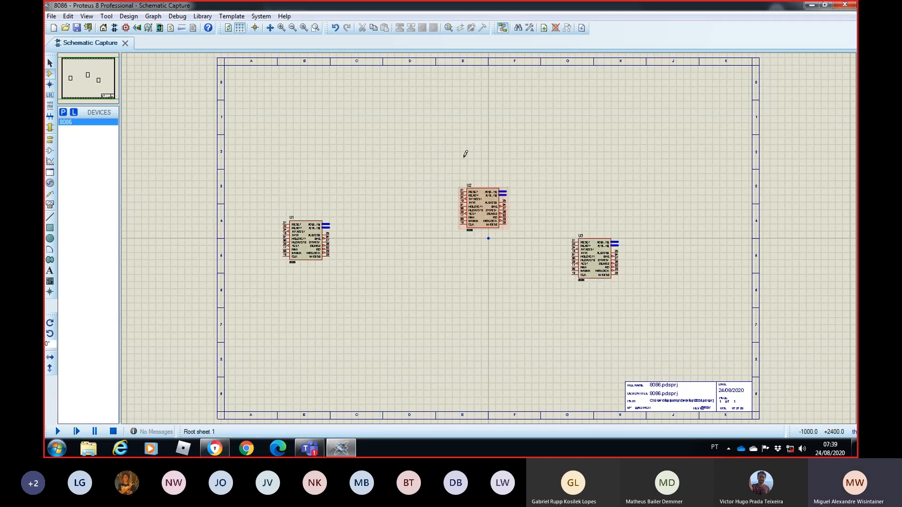
right_click(486, 202)
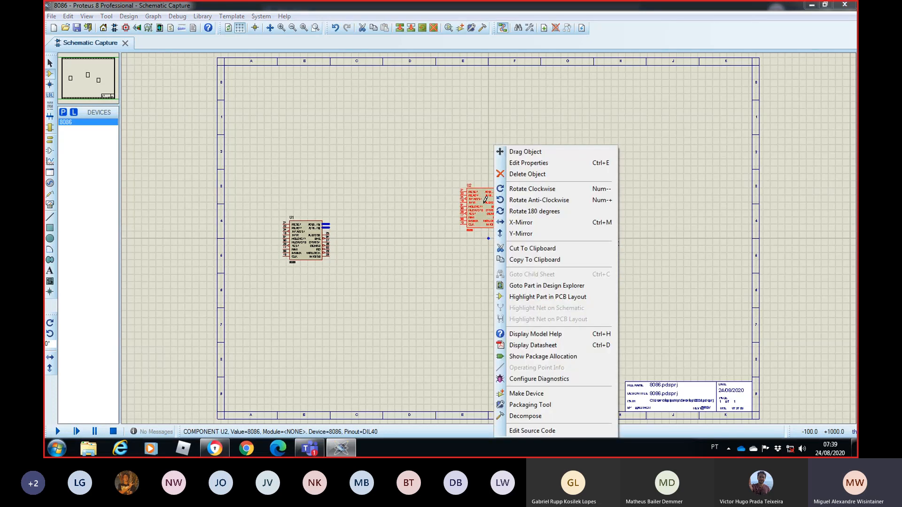
right_click(485, 202)
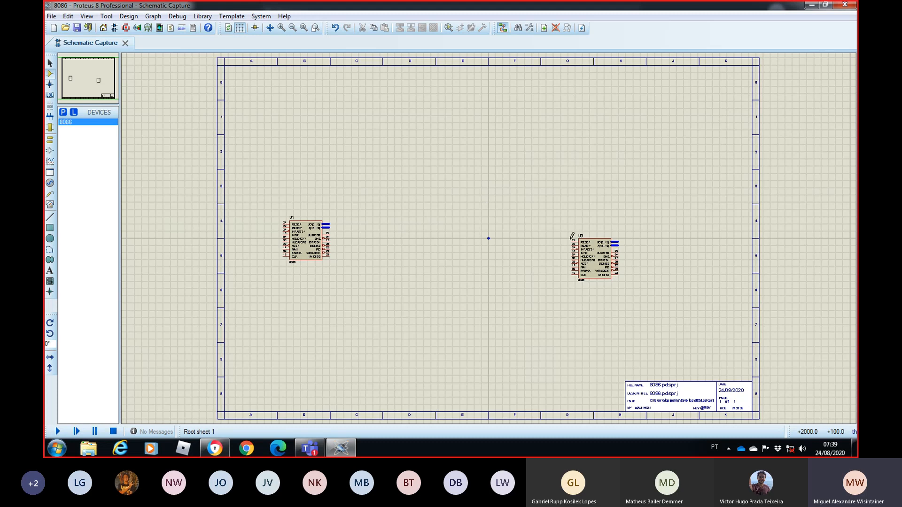
right_click(587, 245)
right_click(588, 245)
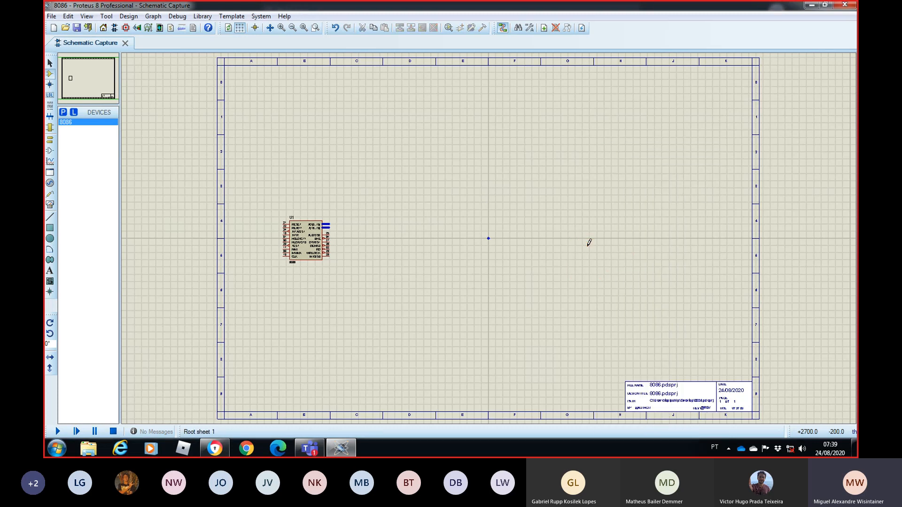
Step: Zoom in on the schematic sheet so the placed 8086 can be read
left_click(281, 28)
left_click(86, 81)
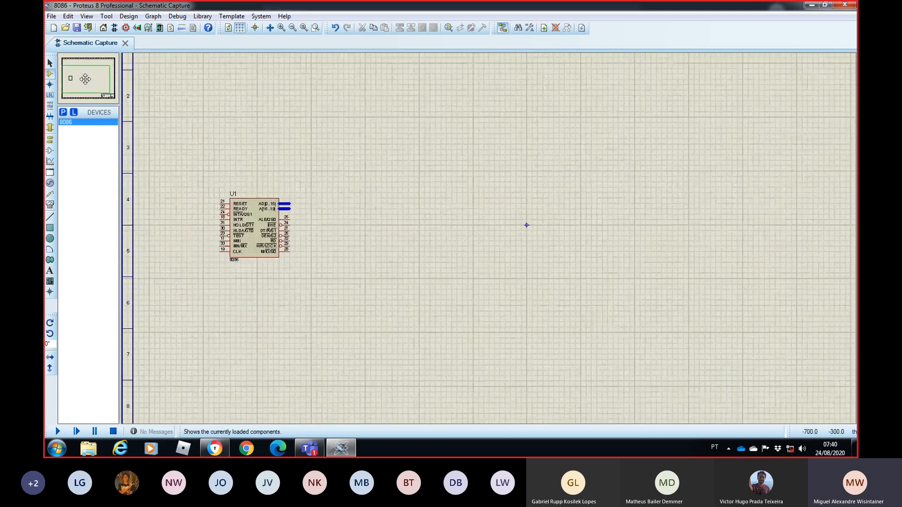
Step: Place a POWER terminal on the sheet, up and to the left of the 8086's READY pin
left_click(73, 81)
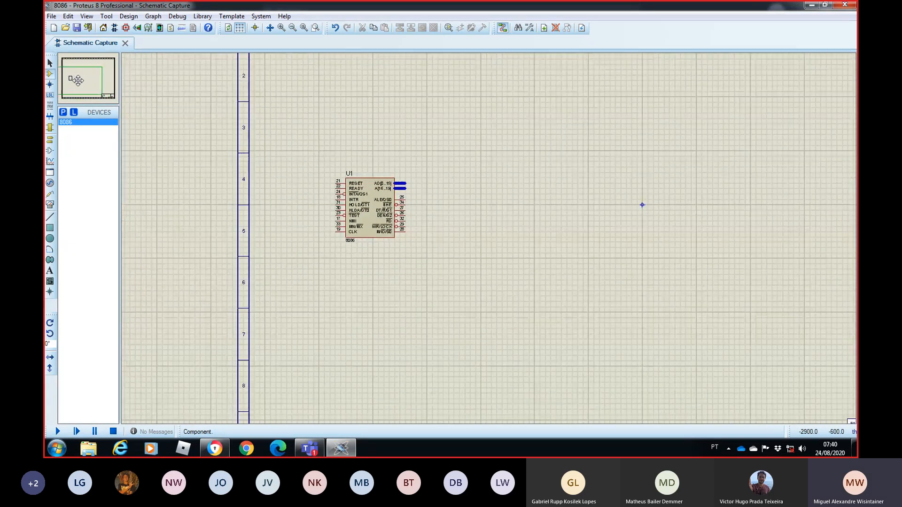
left_click(75, 81)
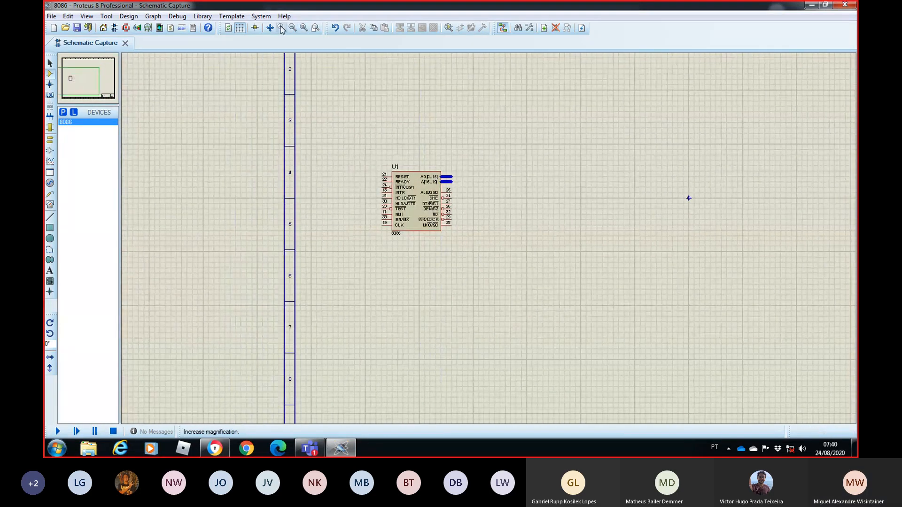
left_click(282, 28)
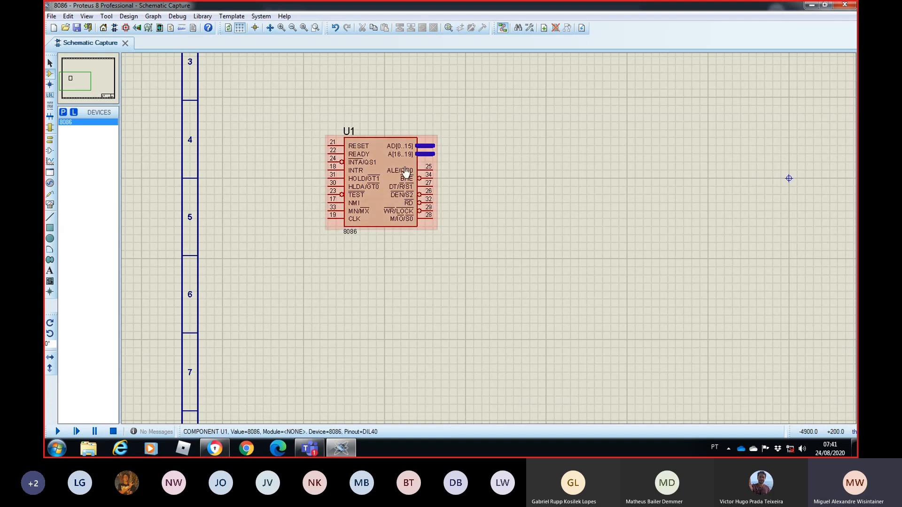
left_click(352, 144)
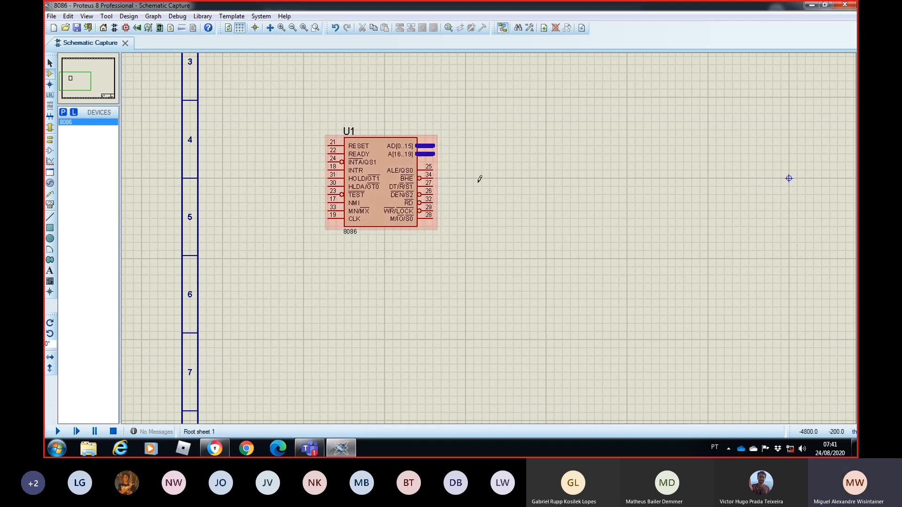
left_click(590, 253)
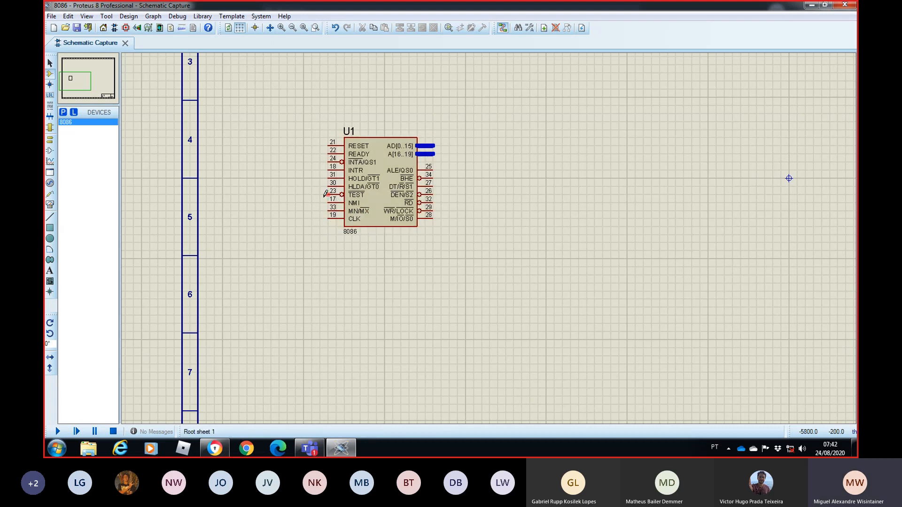
scroll(296, 179, "up", 1)
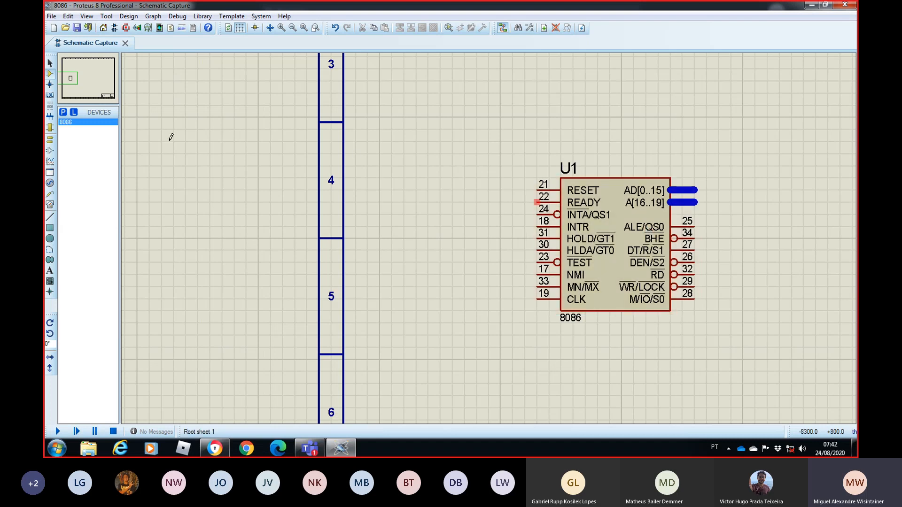
left_click(50, 149)
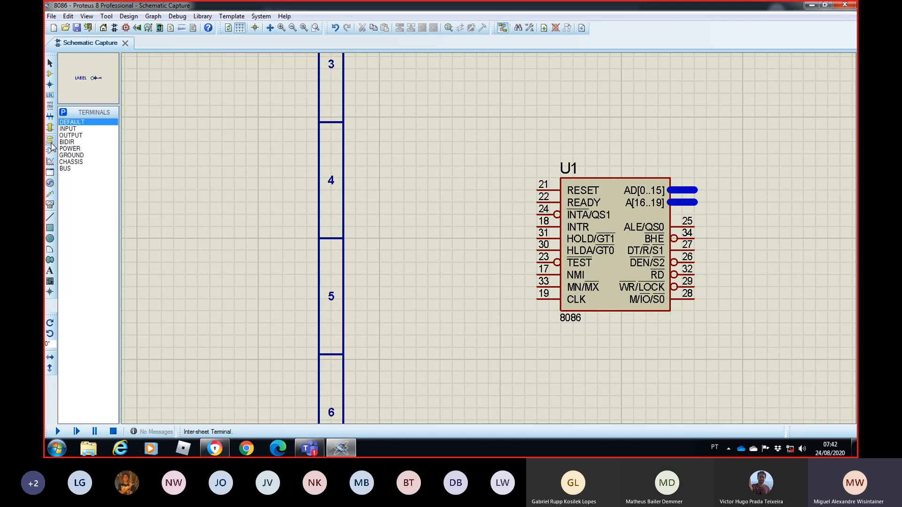
left_click(70, 148)
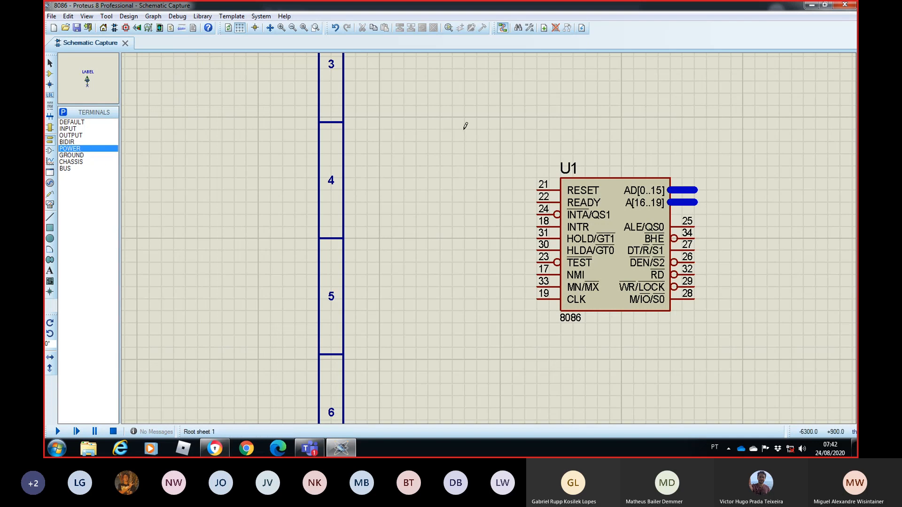
double_click(69, 148)
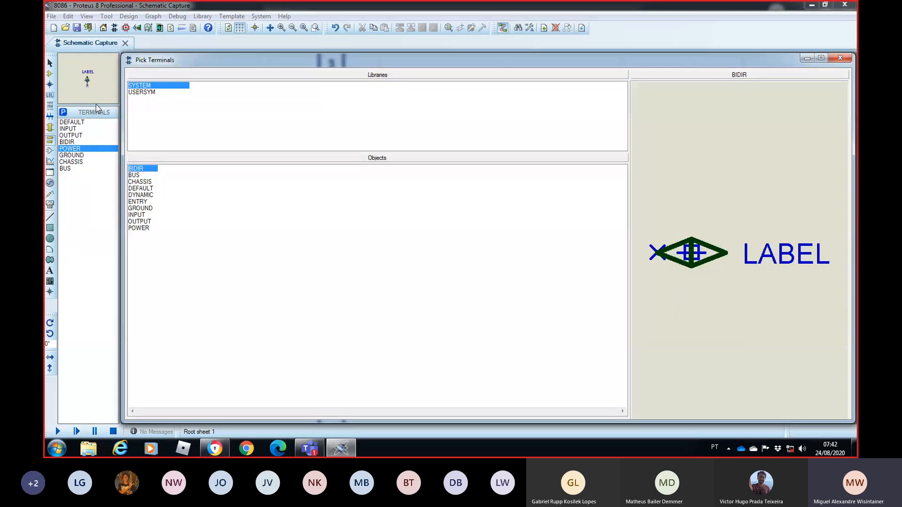
key("Escape")
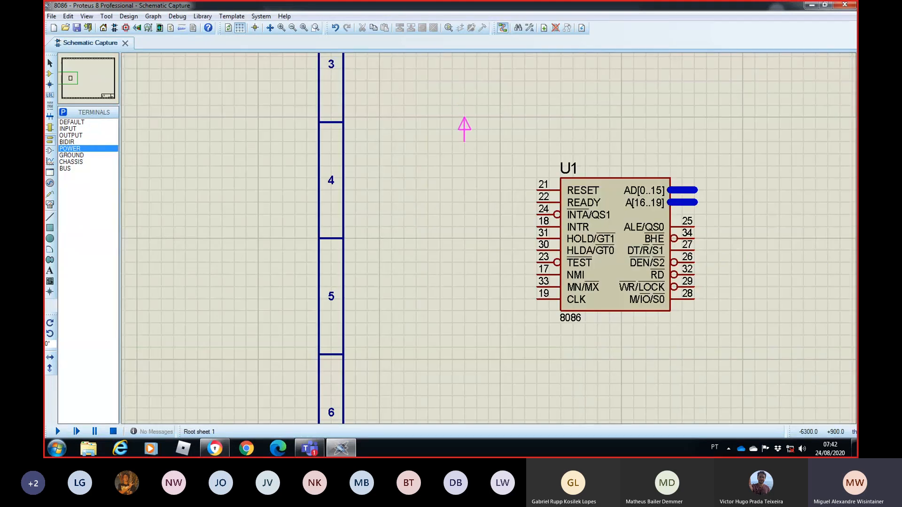
left_click(452, 140)
Step: Wire the 8086's INTA/QS1 pin to the power terminal, and delete that wire
left_click(539, 210)
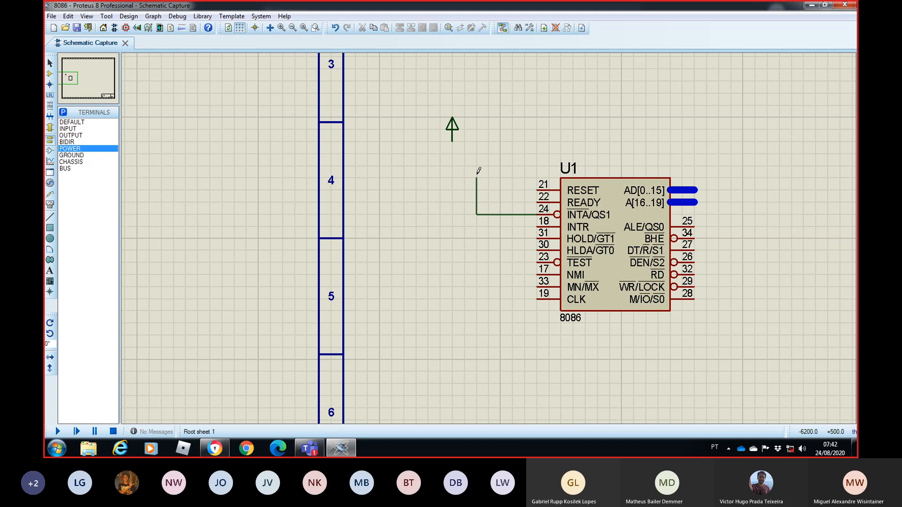
left_click(454, 144)
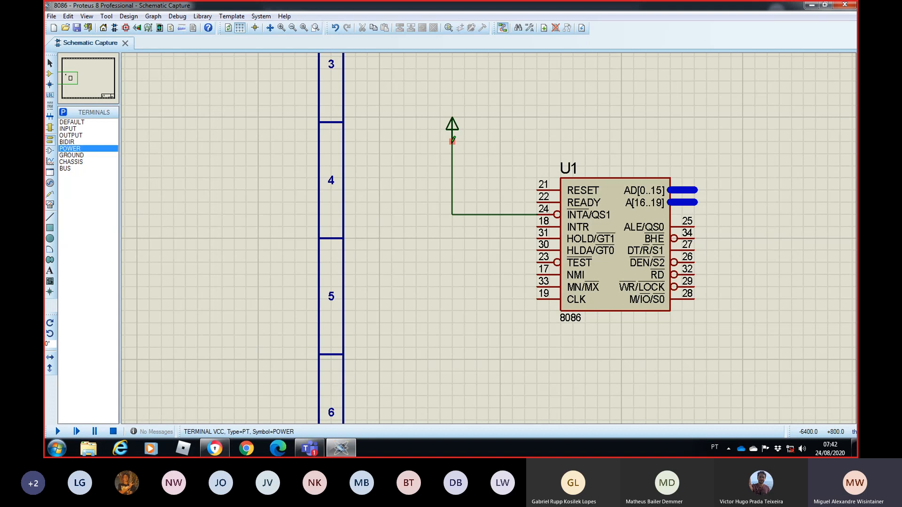
left_click(455, 145)
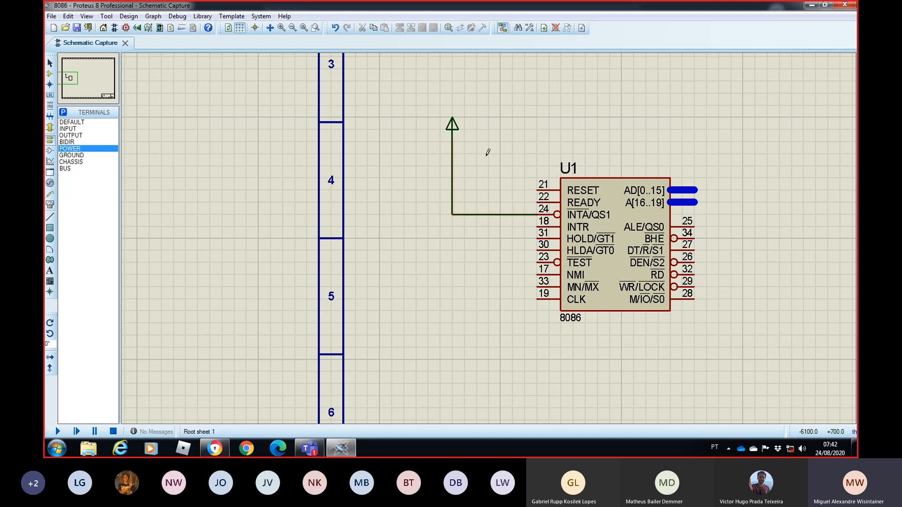
right_click(501, 213)
right_click(500, 213)
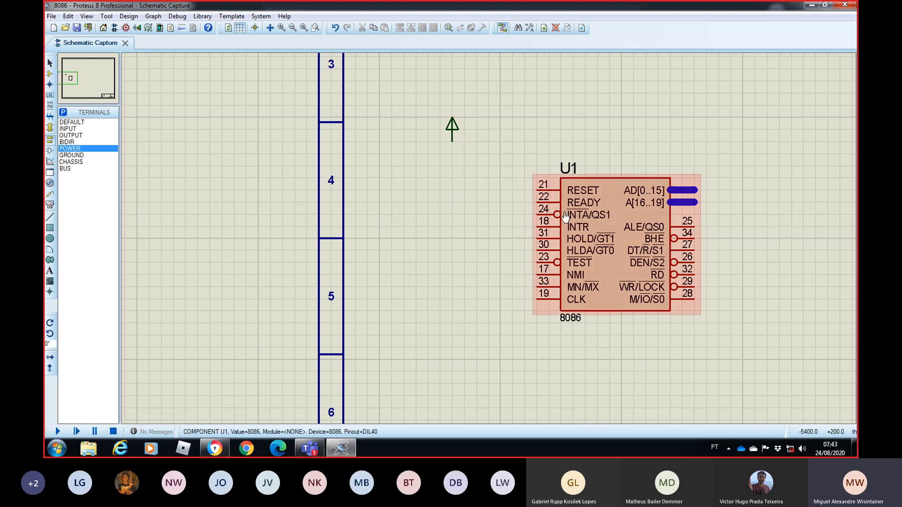
Step: Wire the 8086's READY pin to the power terminal and join the MN/MX pin to that same wire
left_click(541, 202)
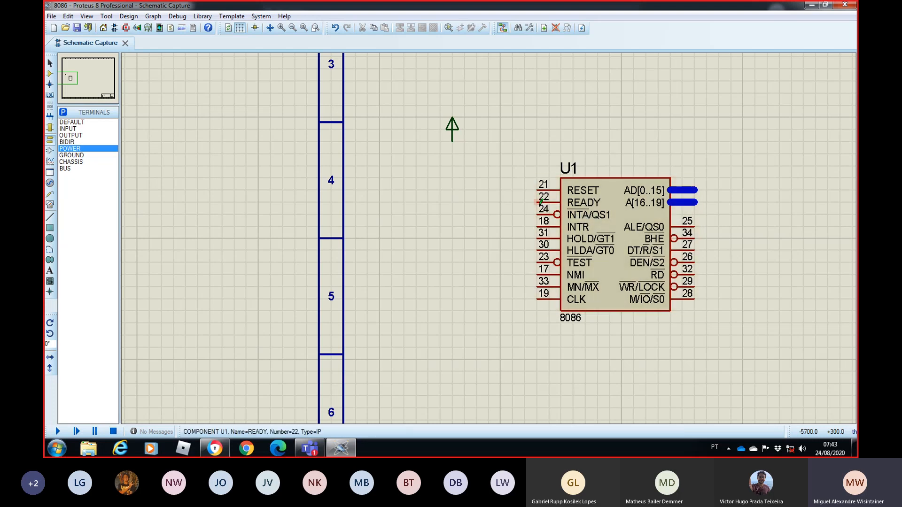
left_click(452, 142)
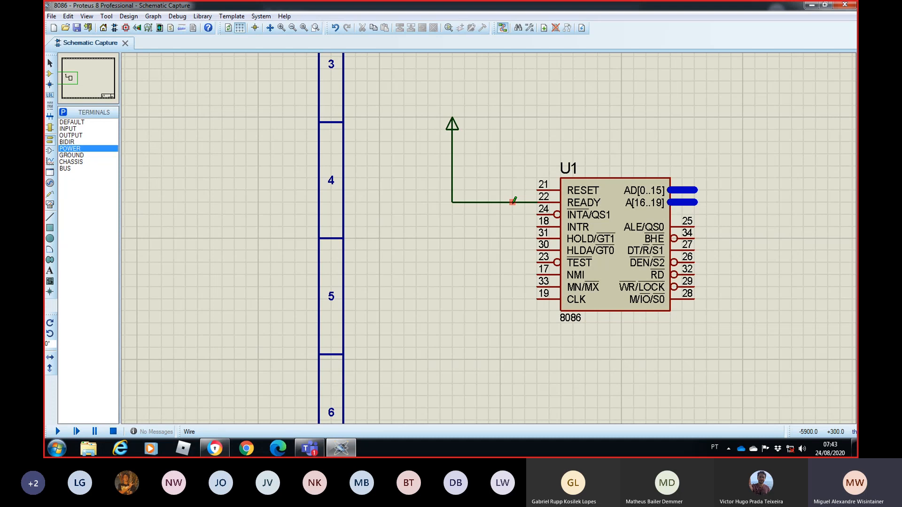
left_click(538, 285)
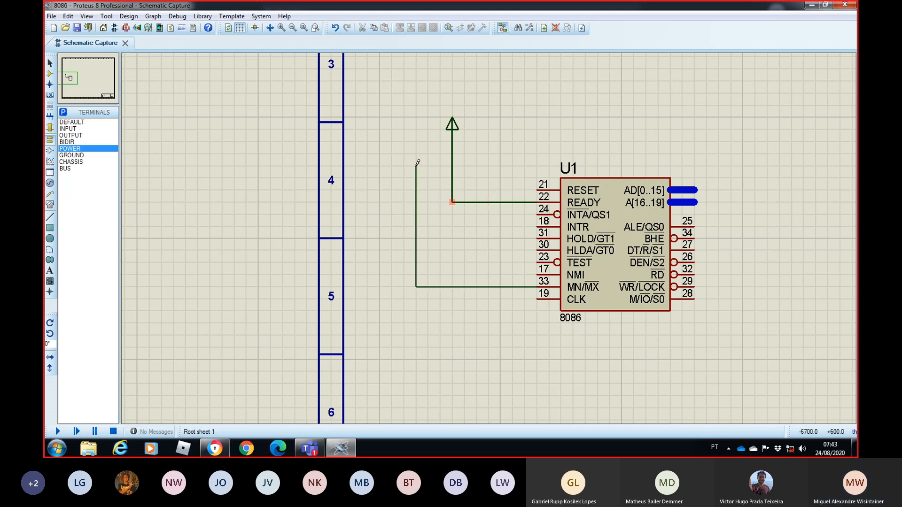
left_click(453, 202)
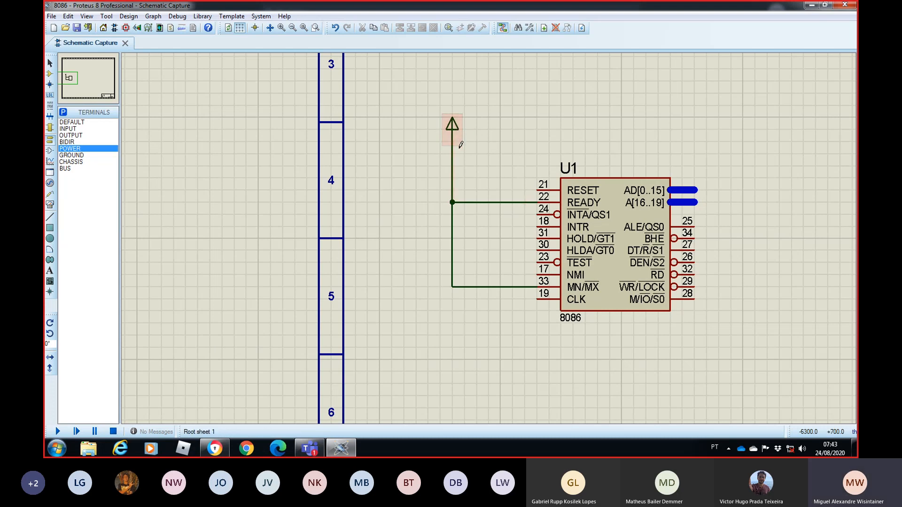
Step: Place a GROUND terminal below the power wiring, down and to the left of the 8086
left_click(86, 155)
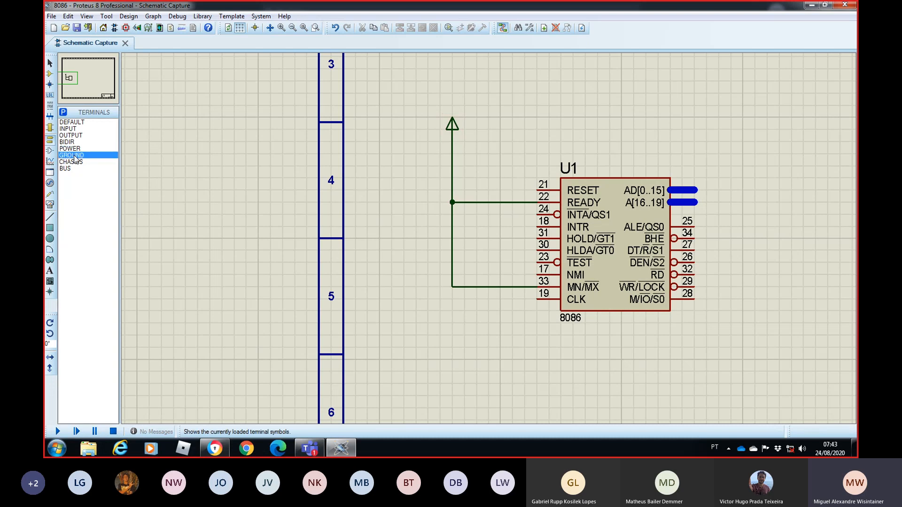
left_click(454, 347)
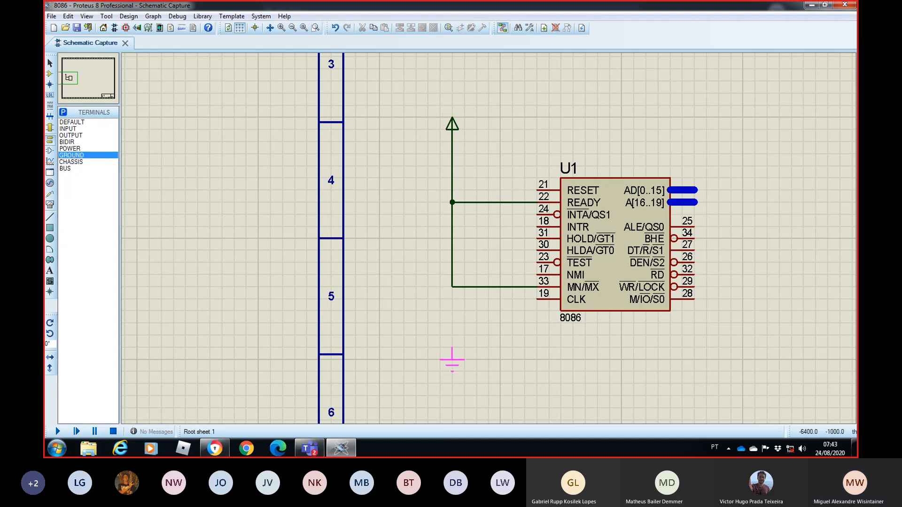
left_click(454, 361)
Step: Look at the meeting chat in Microsoft Teams and return to the schematic in Proteus
left_click(313, 448)
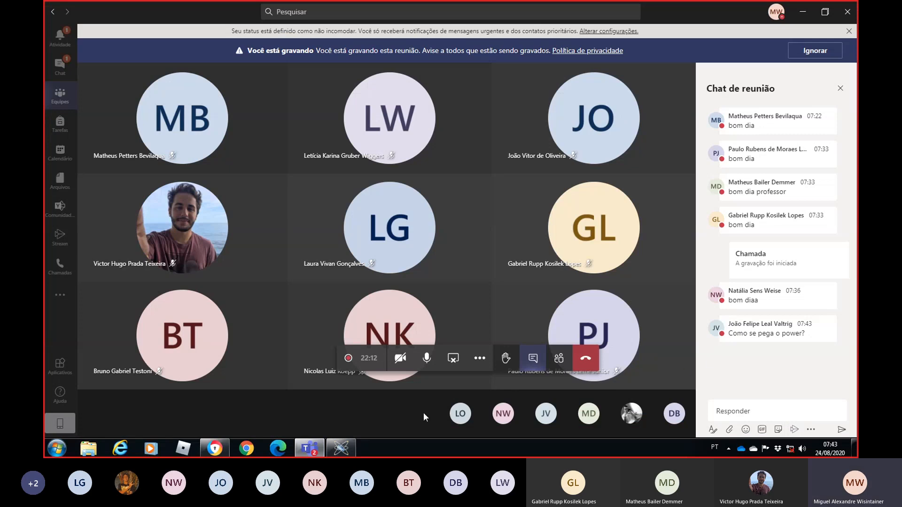
left_click(341, 447)
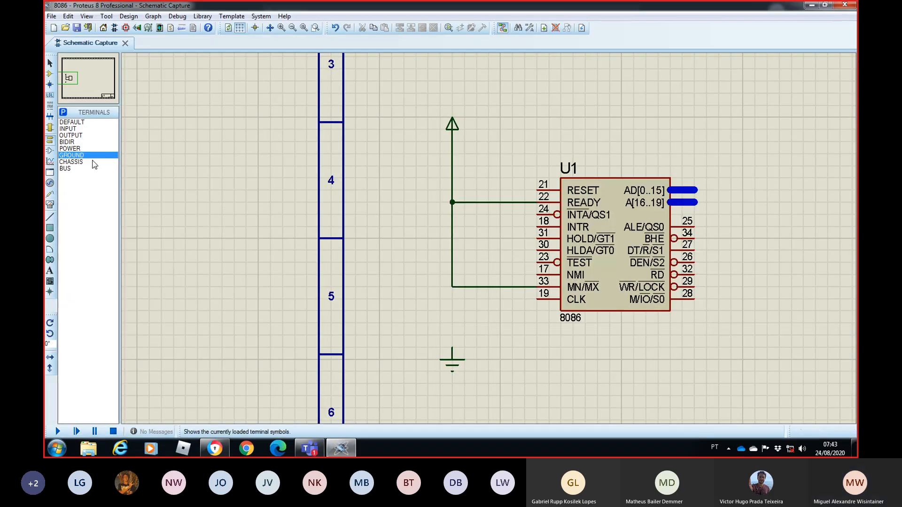
Step: Place two extra POWER terminals to the left of the existing power wiring, and delete both of them
left_click(50, 151)
left_click(50, 140)
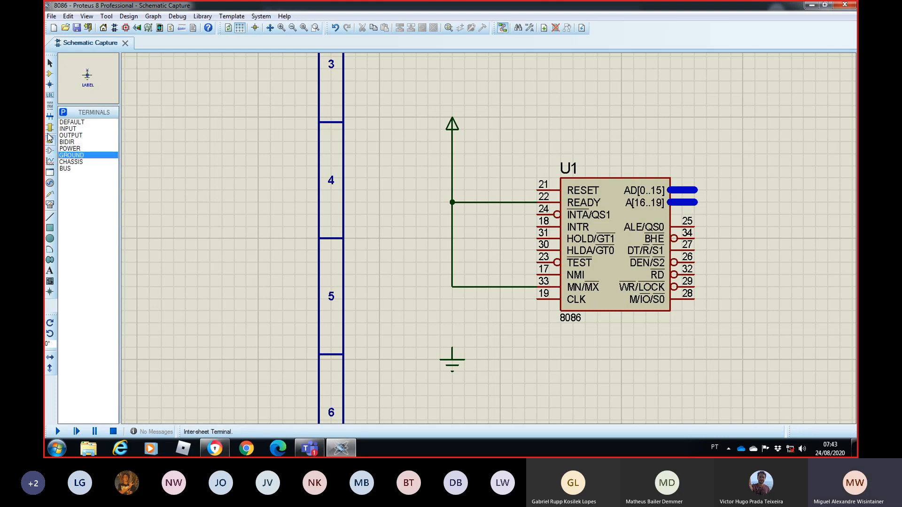
left_click(49, 128)
left_click(50, 106)
left_click(50, 140)
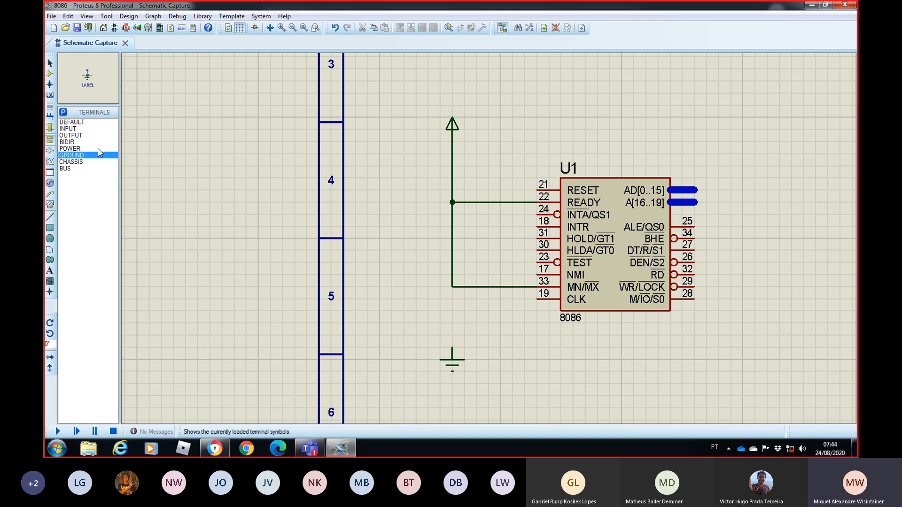
left_click(69, 149)
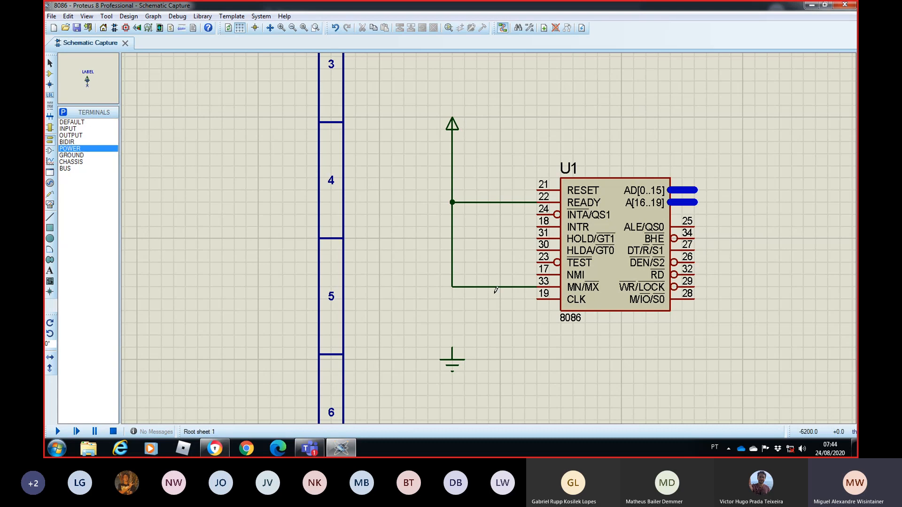
left_click(394, 148)
left_click(392, 167)
left_click(379, 237)
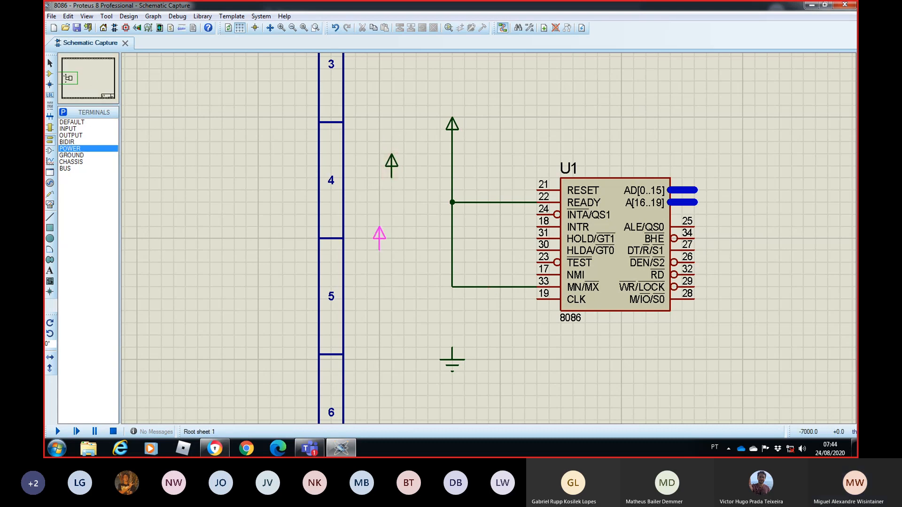
left_click(379, 239)
right_click(391, 160)
right_click(392, 160)
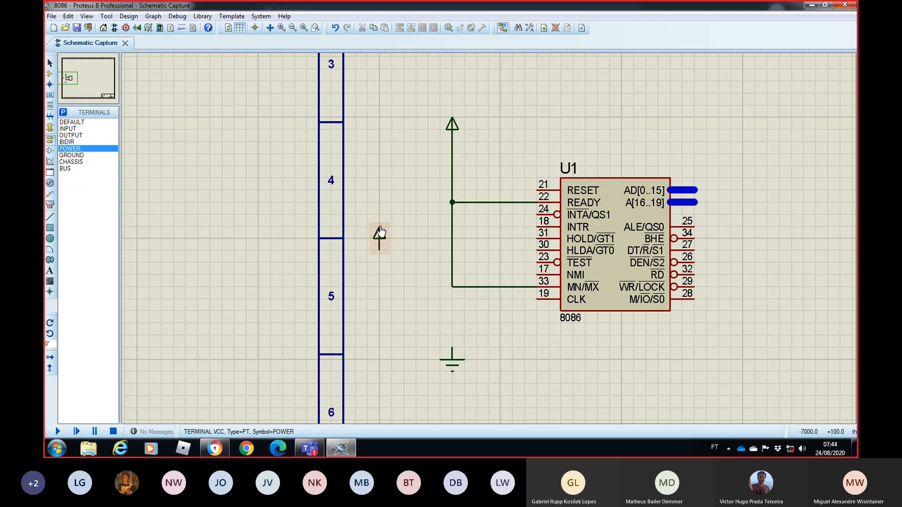
right_click(380, 230)
right_click(380, 230)
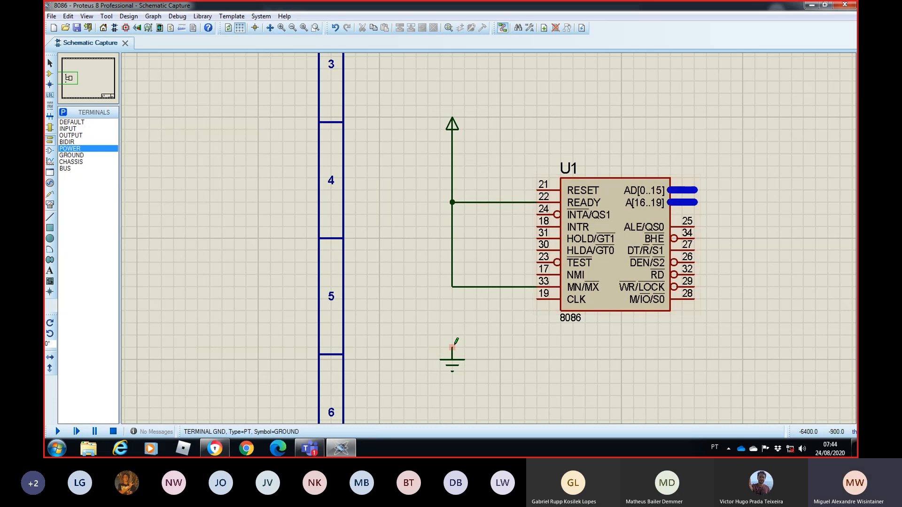
Step: Move the ground terminal slightly right, clear of the power wire, and wire it to the 8086's RESET pin
left_click(452, 362)
left_click_drag(454, 369, 466, 369)
left_click(484, 302)
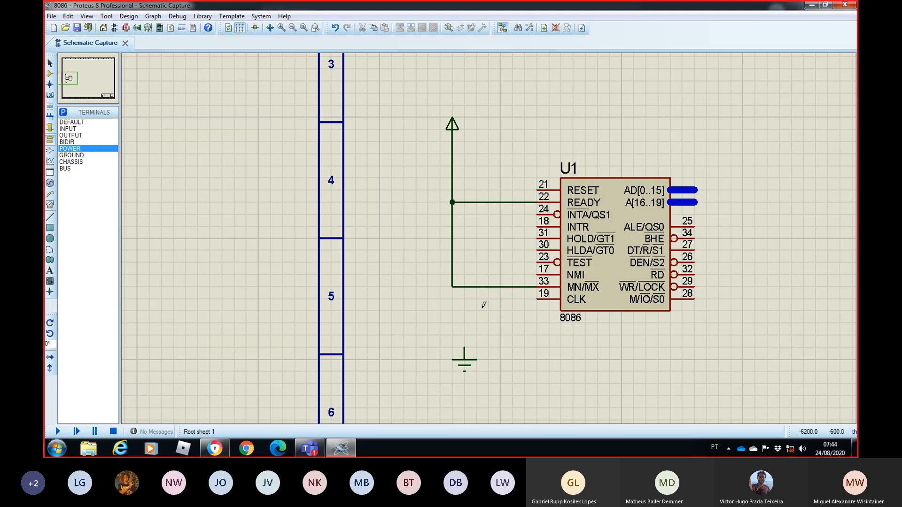
left_click(465, 347)
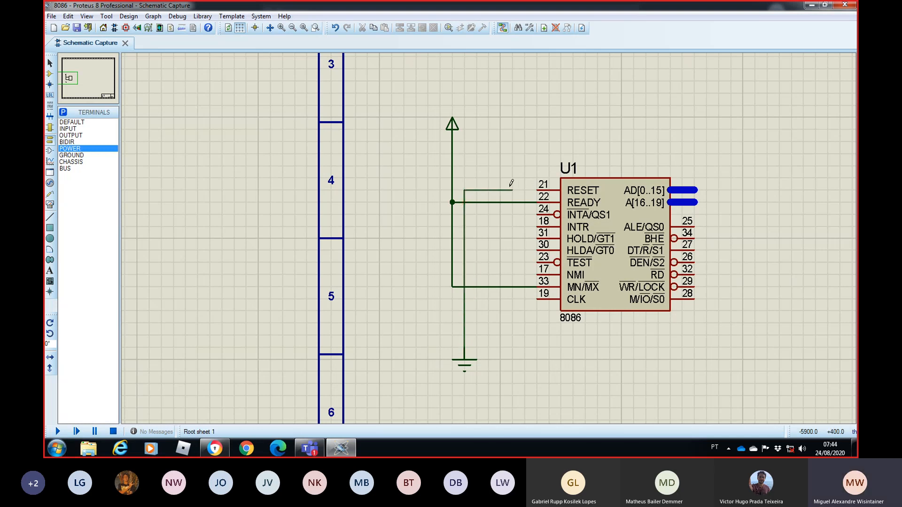
left_click(537, 190)
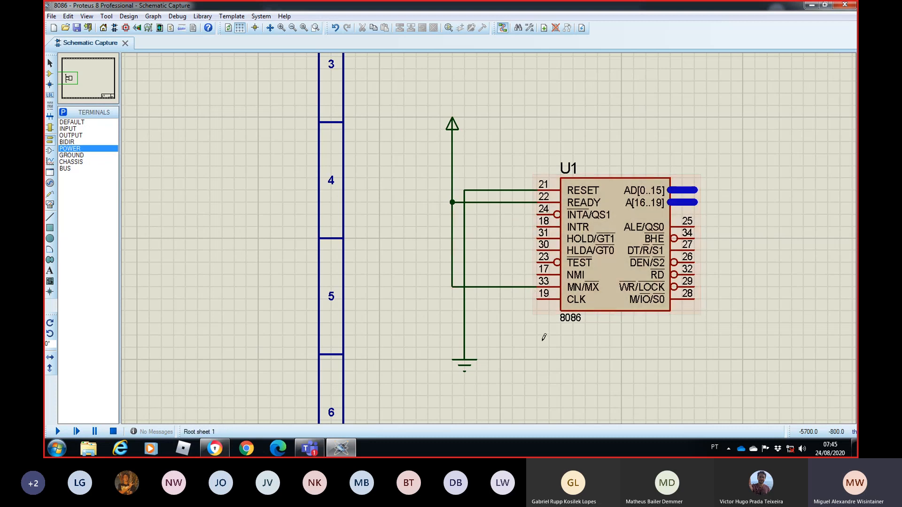
Step: Place a DEFAULT terminal to the right of the 8086, level with its DEN/S2 pin
left_click(93, 77)
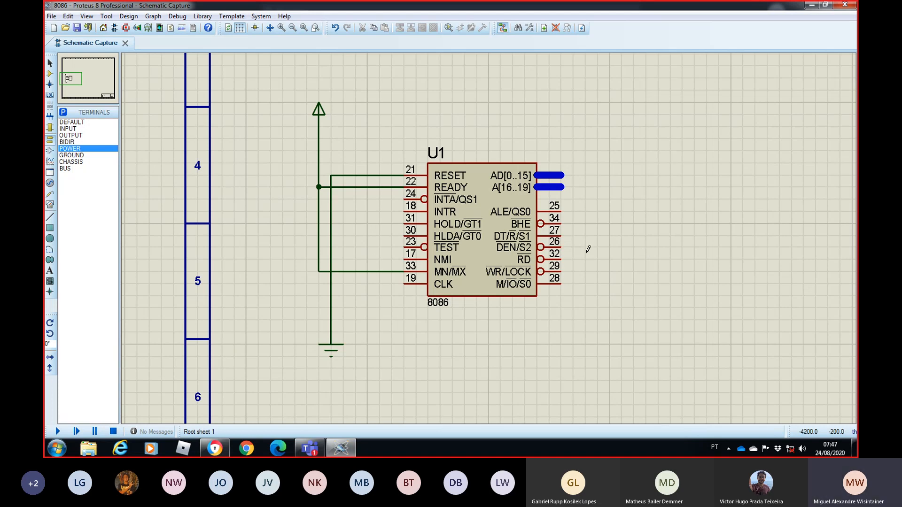
left_click(561, 259)
key("Escape")
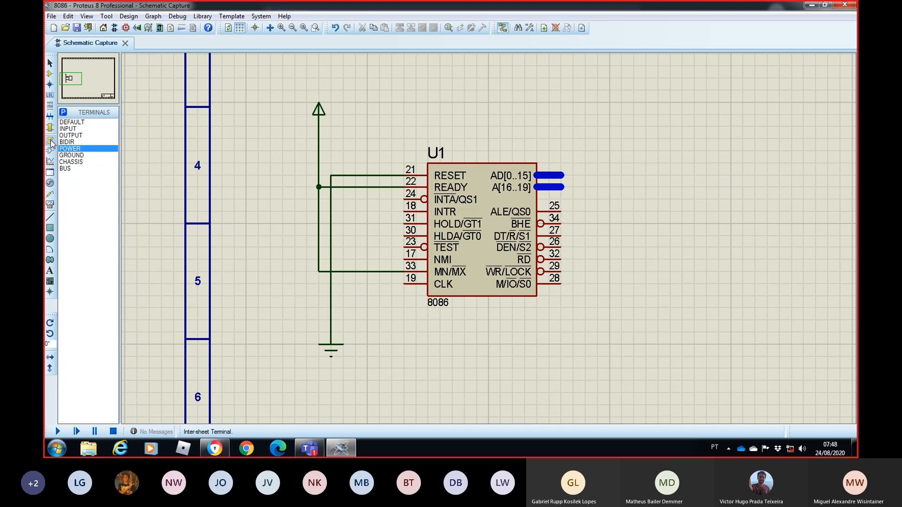
left_click(78, 123)
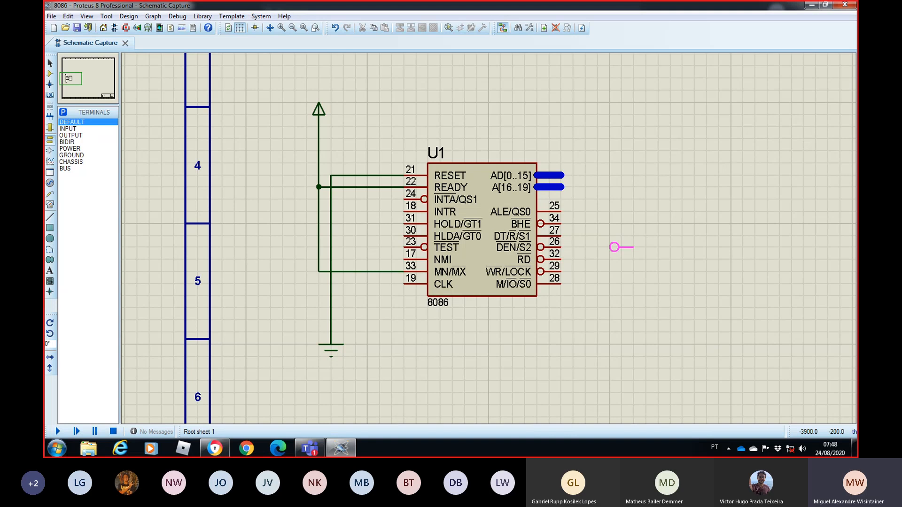
left_click(629, 243)
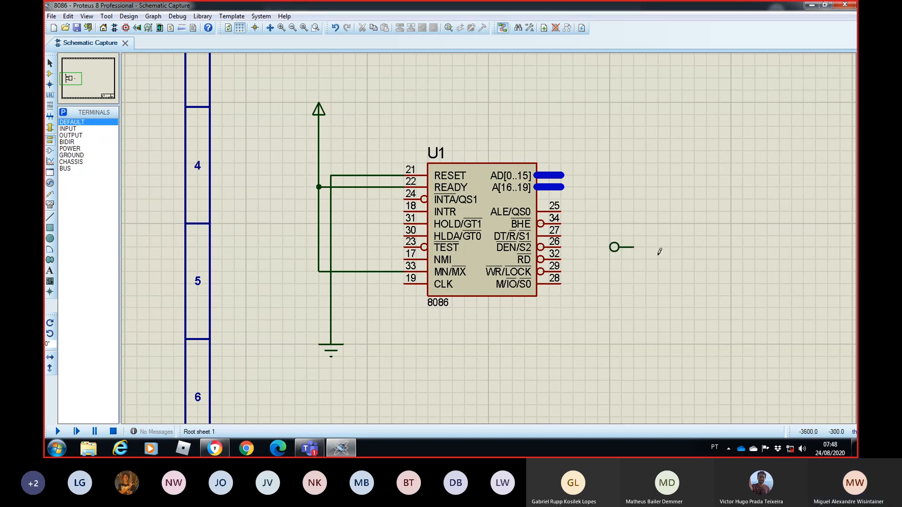
Step: Mirror the DEFAULT terminal beside the 8086's DEN/S2 pin horizontally so its lead faces the chip
right_click(623, 246)
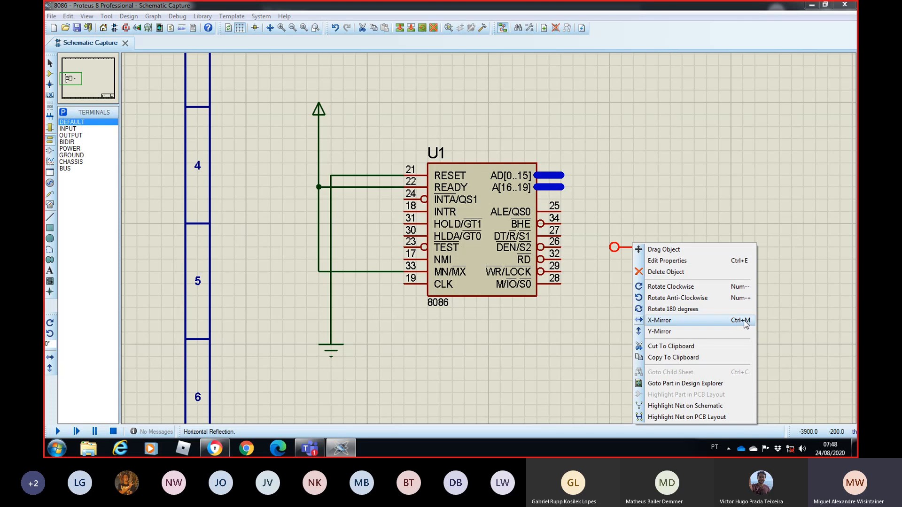
left_click(676, 320)
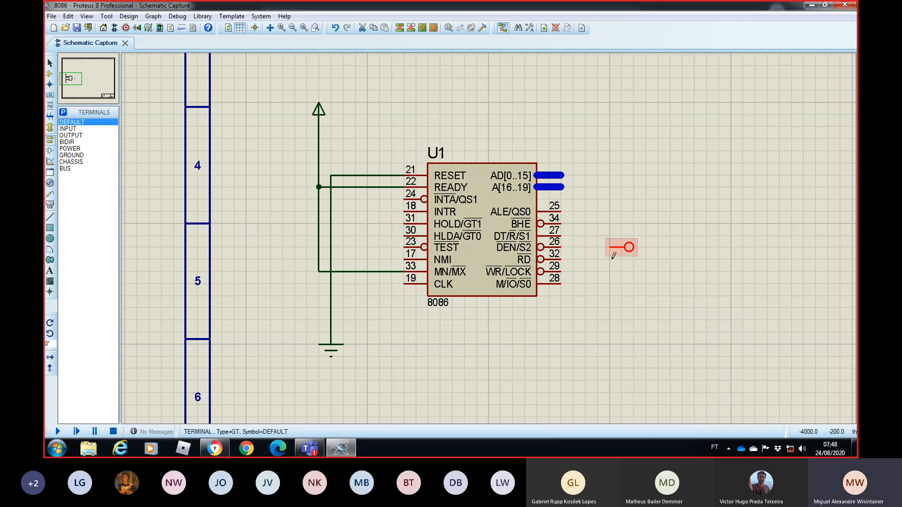
left_click(650, 260)
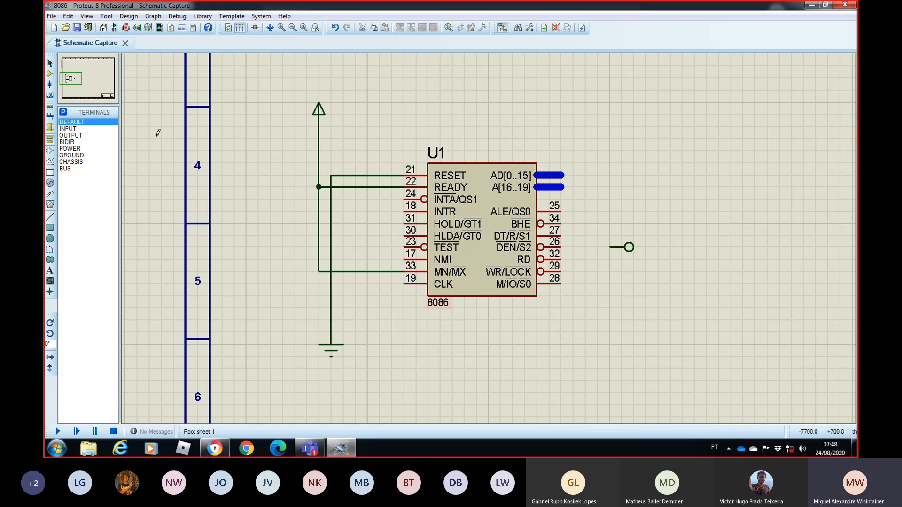
Step: Place a second DEFAULT terminal, rotated 180 degrees, level with the WR/LOCK pin, and move the mirrored terminal level with the RD pin
left_click(77, 124)
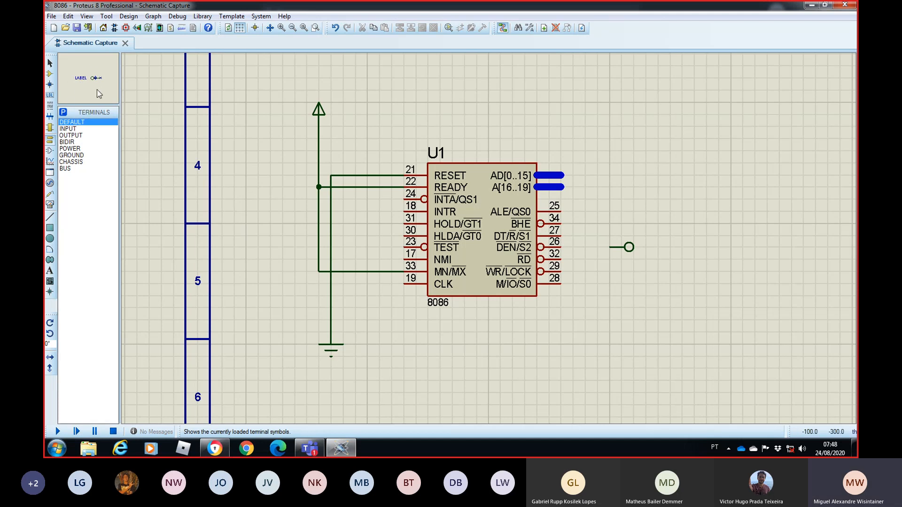
left_click(54, 323)
left_click(54, 323)
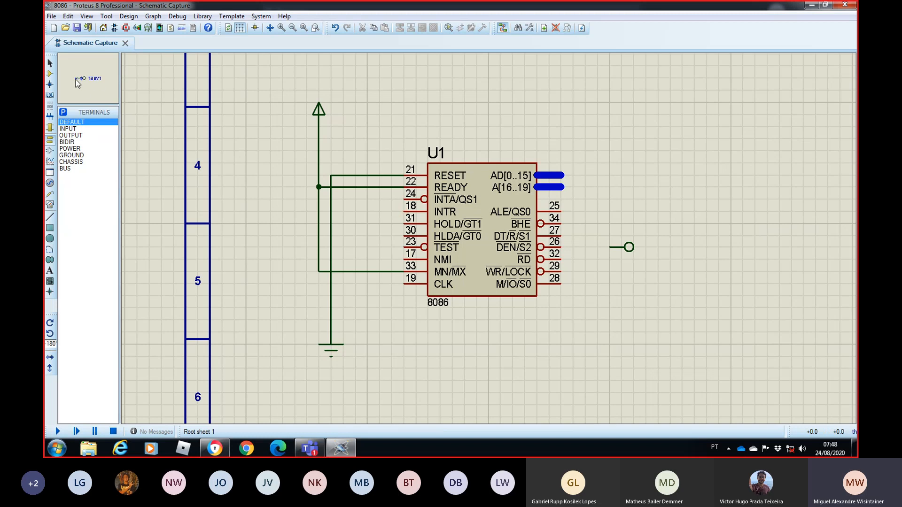
left_click(606, 257)
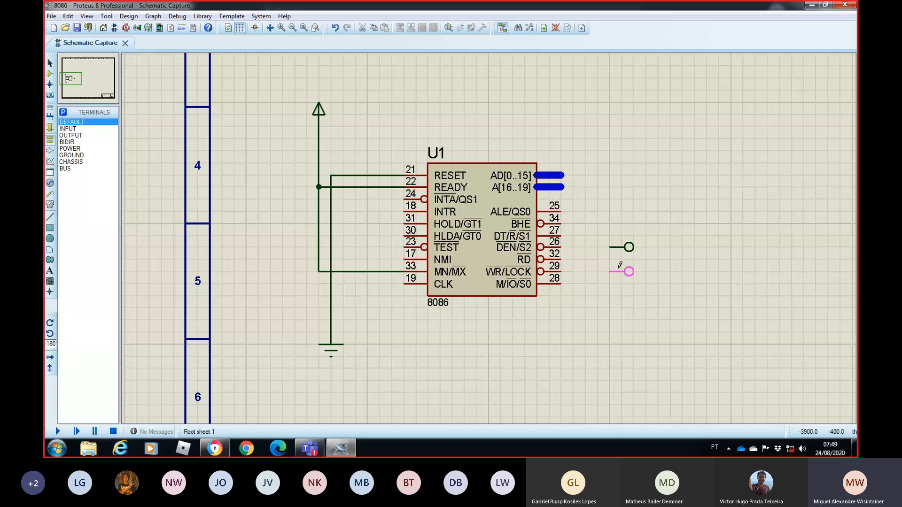
left_click(619, 267)
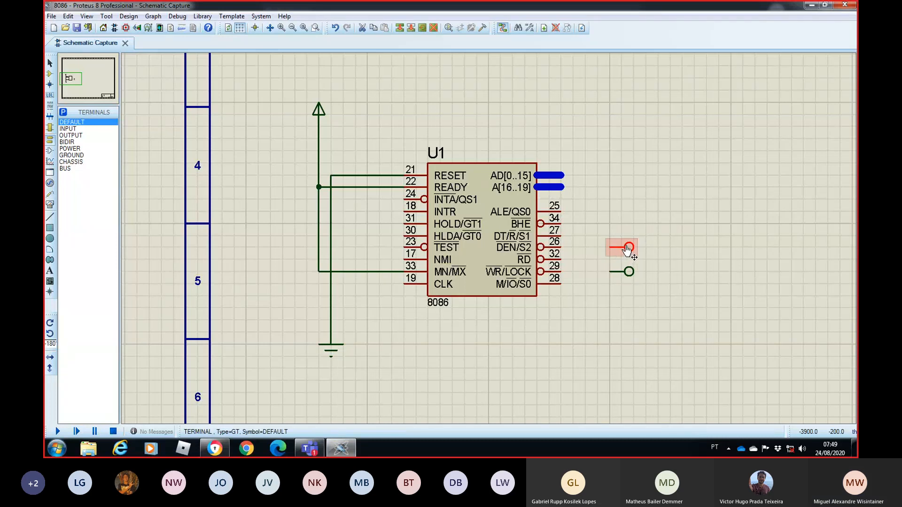
left_click_drag(627, 251, 628, 262)
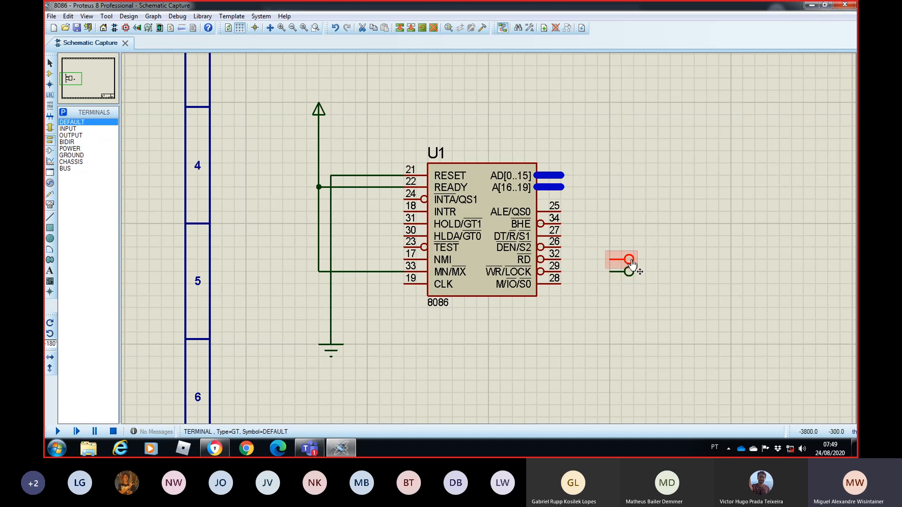
left_click(641, 281)
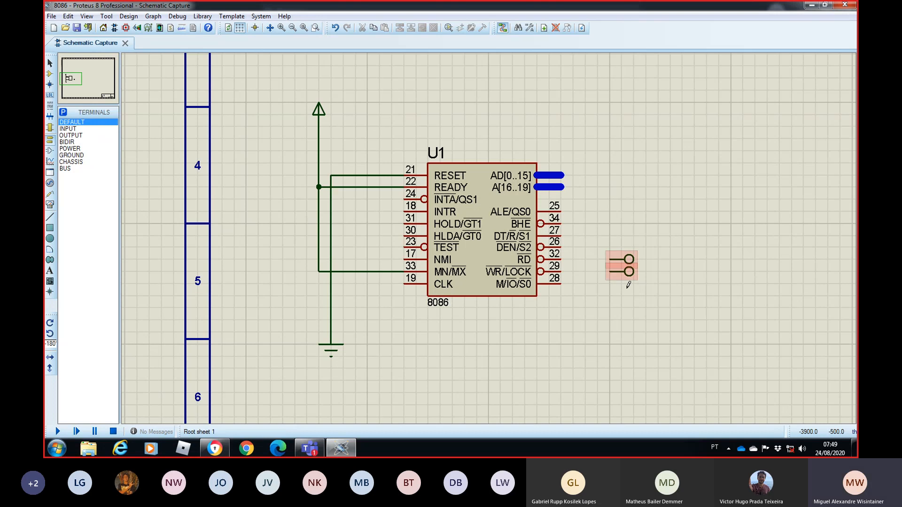
Step: Place two more DEFAULT terminals in the same column, level with the 8086's M/IO/S0 and ALE/QS0 pins
left_click(628, 284)
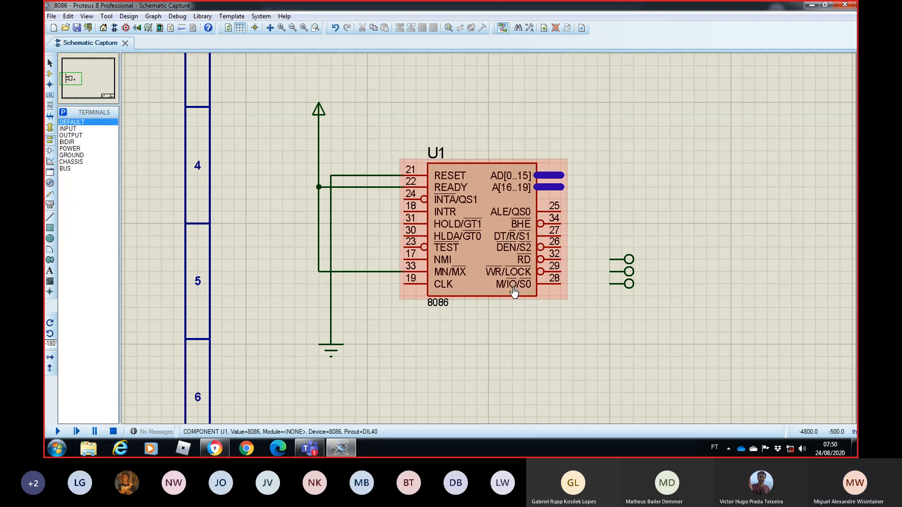
left_click(626, 215)
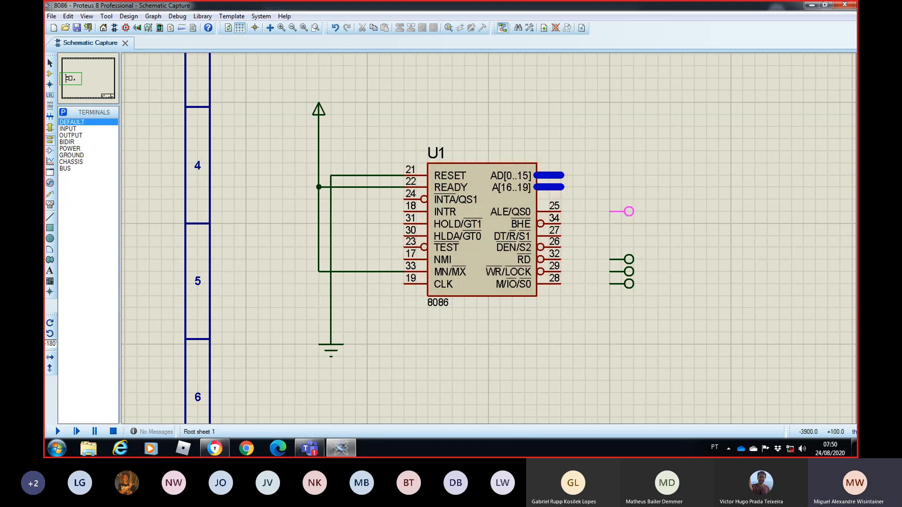
left_click(626, 215)
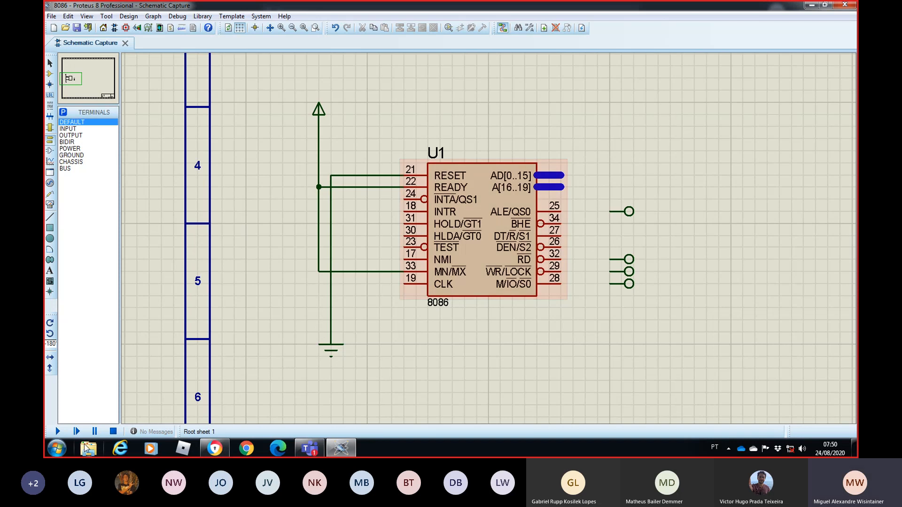
Step: Open Notepad, write ADDRESS LATCH ENABLE in an empty document, and return to the Proteus schematic
left_click(56, 449)
type("n")
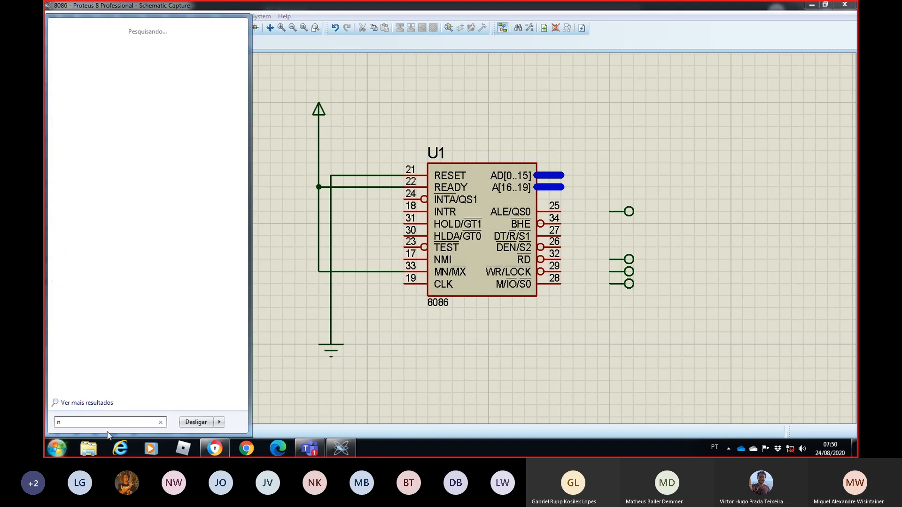
type("otepad")
key("Return")
type("ADD")
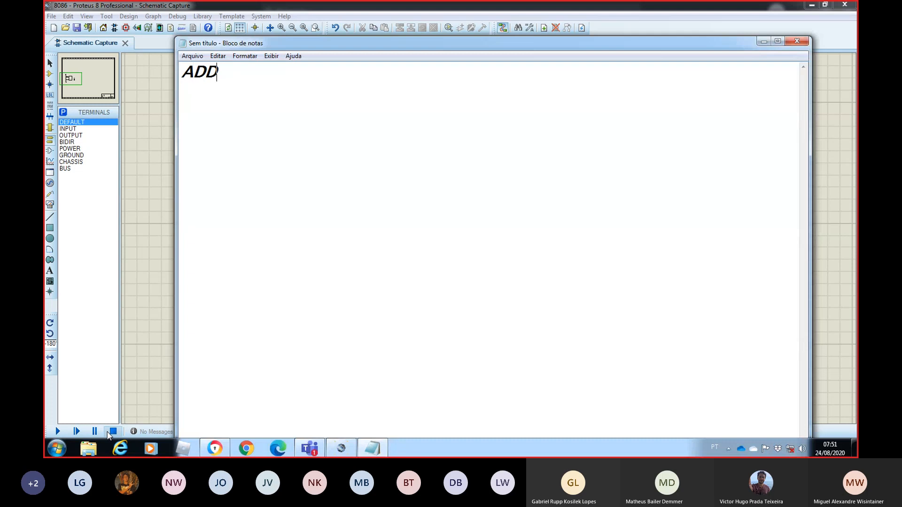
type("RESS LAT")
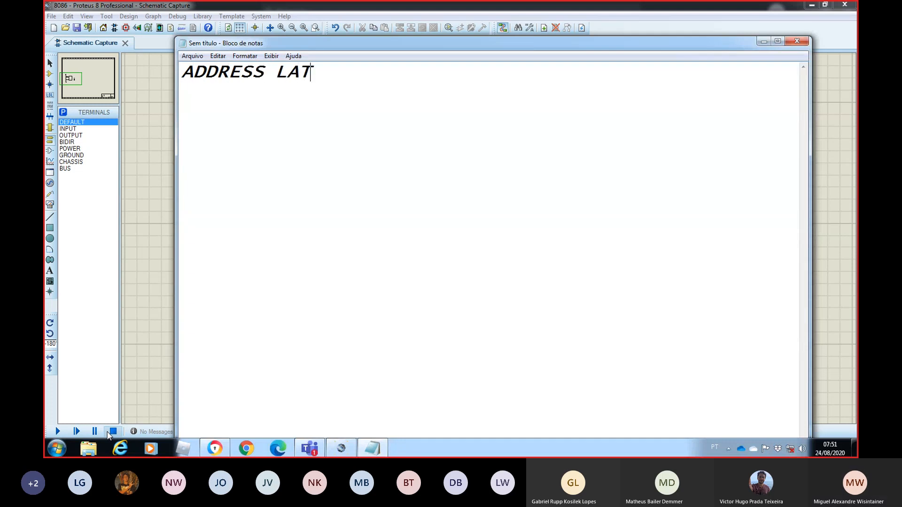
type("CH ENABLE")
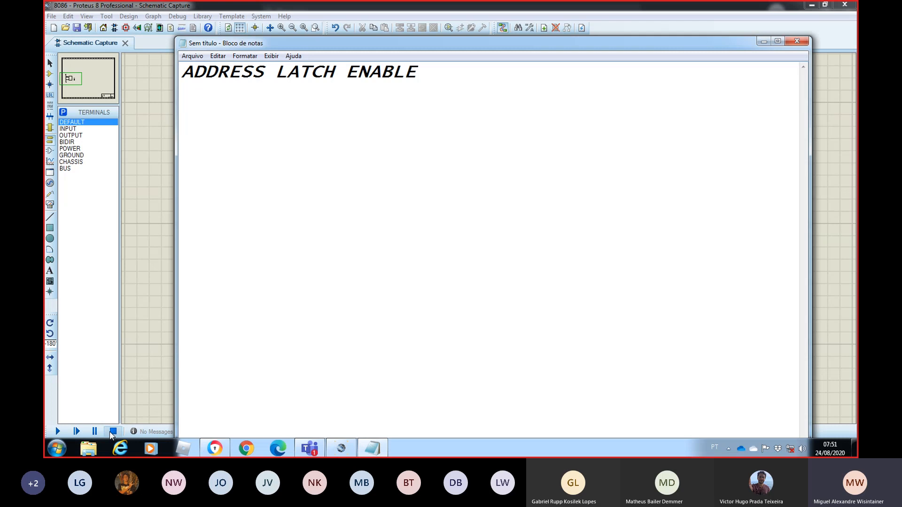
left_click(764, 41)
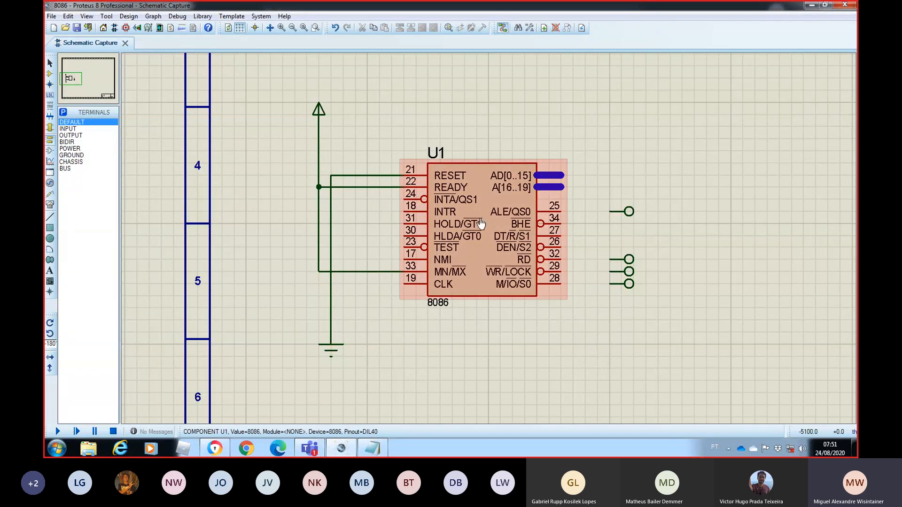
Step: Wire the four DEFAULT terminals to the 8086's ALE/QS0, RD, WR/LOCK and M/IO/S0 pins
left_click(610, 211)
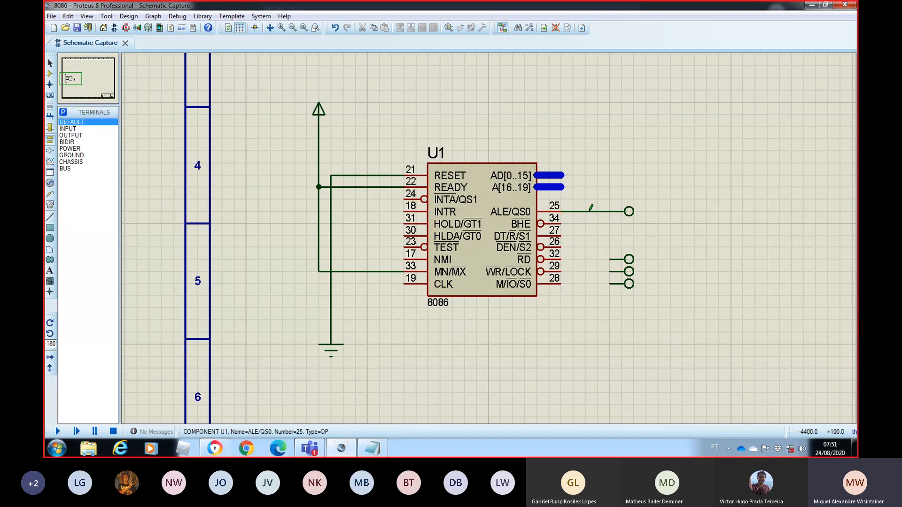
left_click(560, 211)
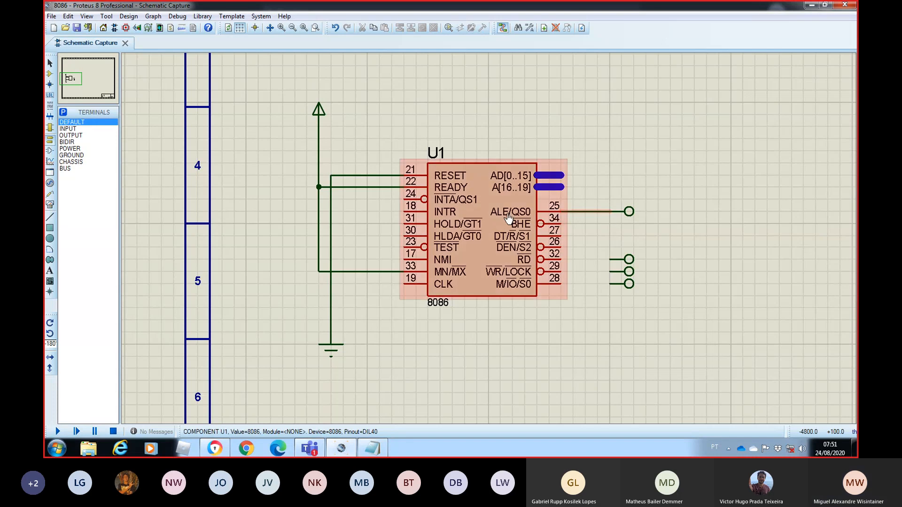
left_click(609, 260)
left_click(561, 259)
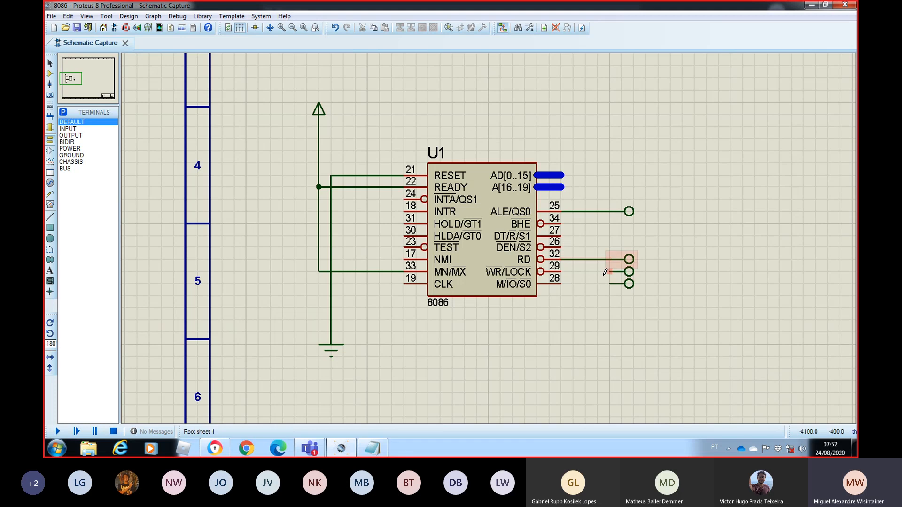
left_click(609, 271)
left_click(561, 271)
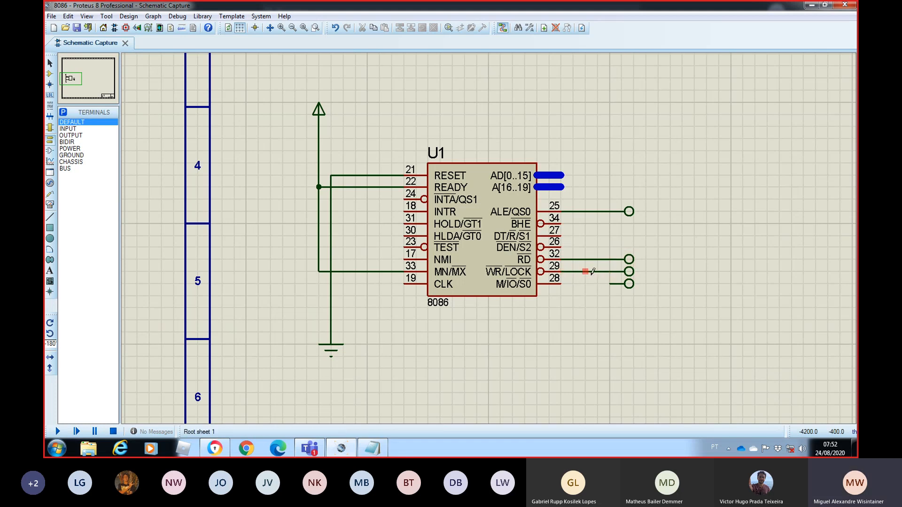
left_click(609, 283)
left_click(560, 284)
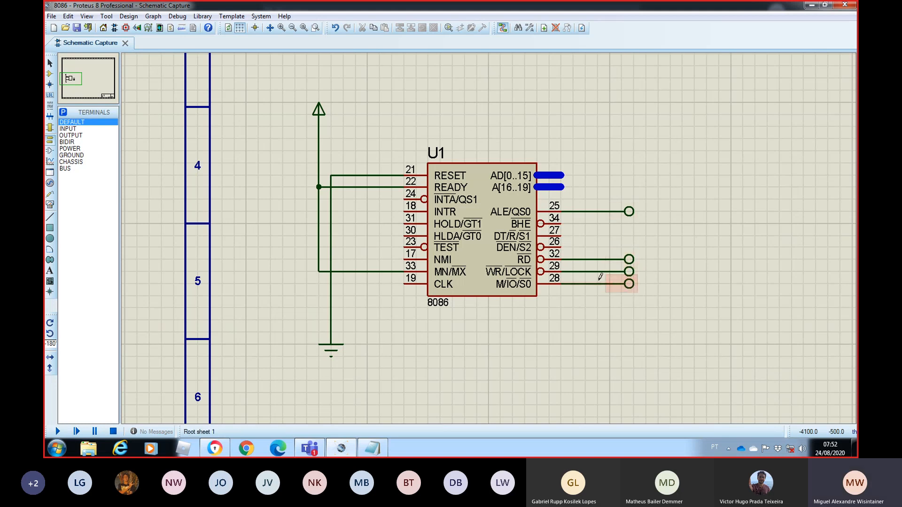
left_click(563, 174)
double_click(682, 405)
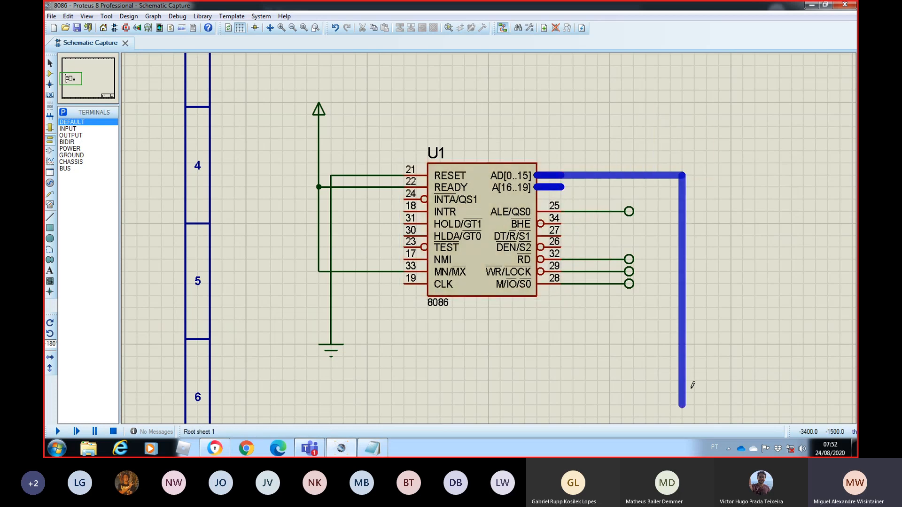
right_click(693, 275)
left_click(560, 187)
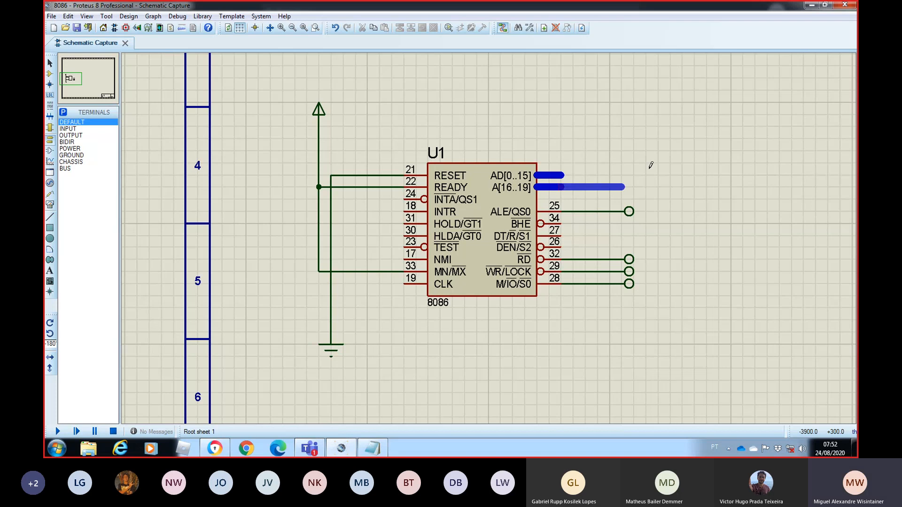
right_click(734, 234)
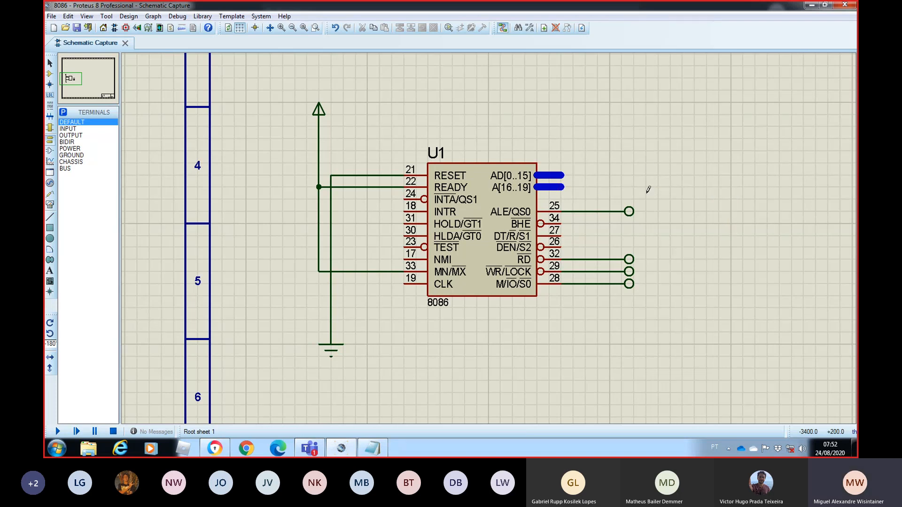
left_click(561, 174)
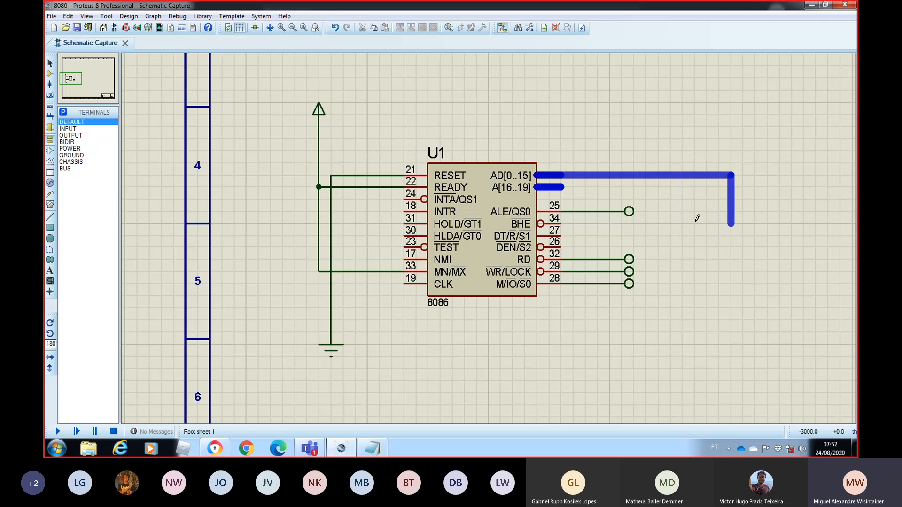
right_click(718, 208)
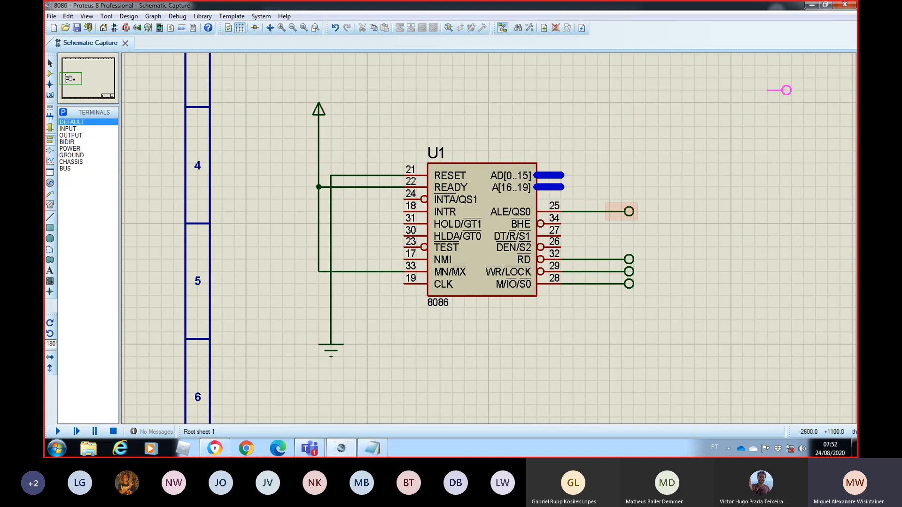
Step: Place an extra DEFAULT terminal well above and to the right of the 8086, and delete it
left_click(788, 91)
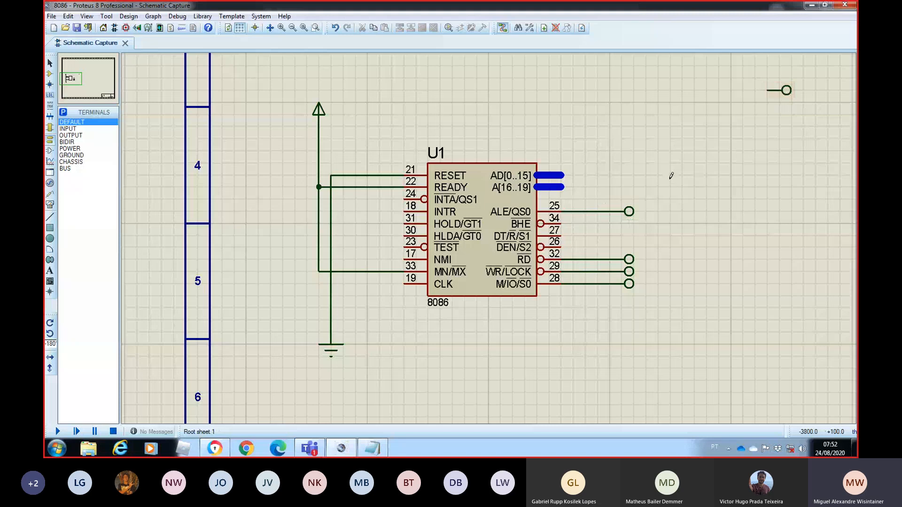
right_click(786, 92)
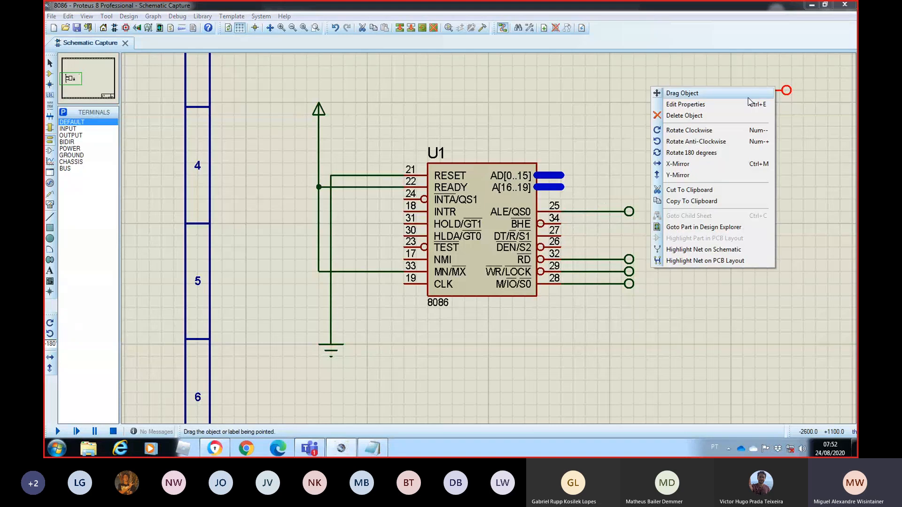
left_click(739, 117)
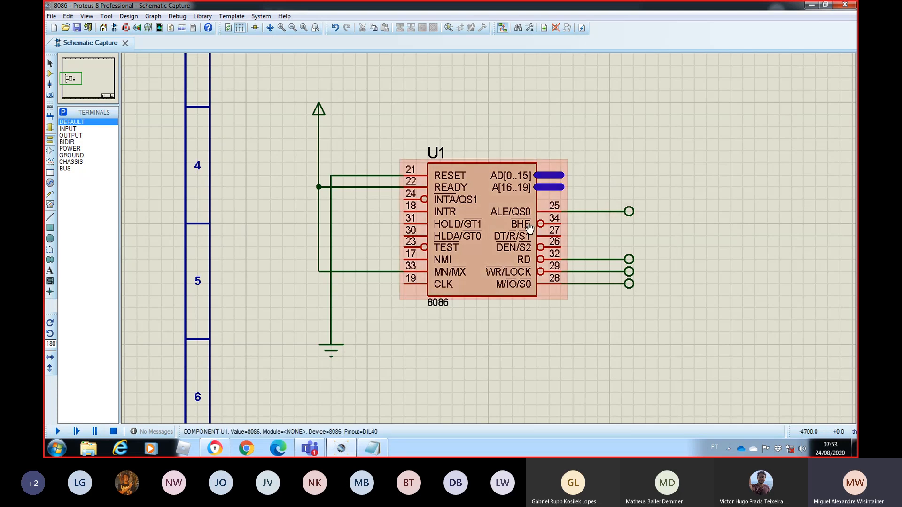
Step: Label the terminal wired to the 8086's ALE/QS0 pin ALE
double_click(630, 217)
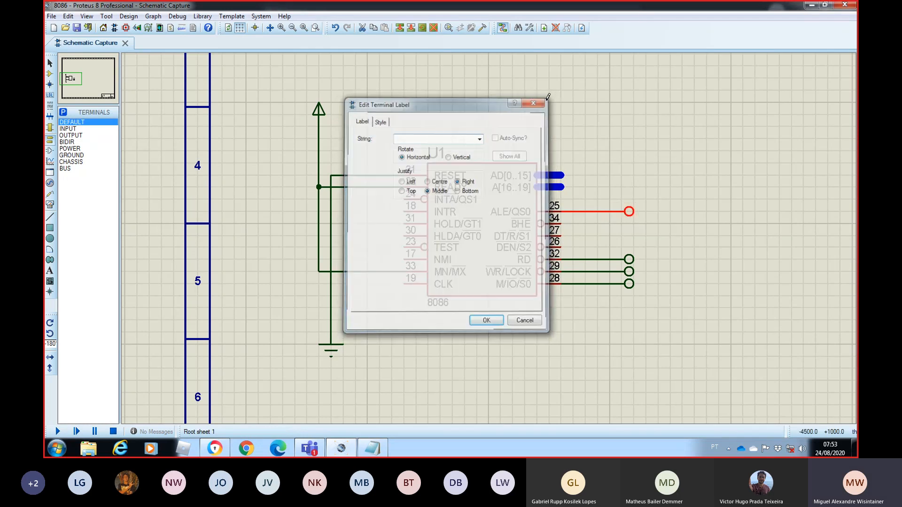
double_click(631, 214)
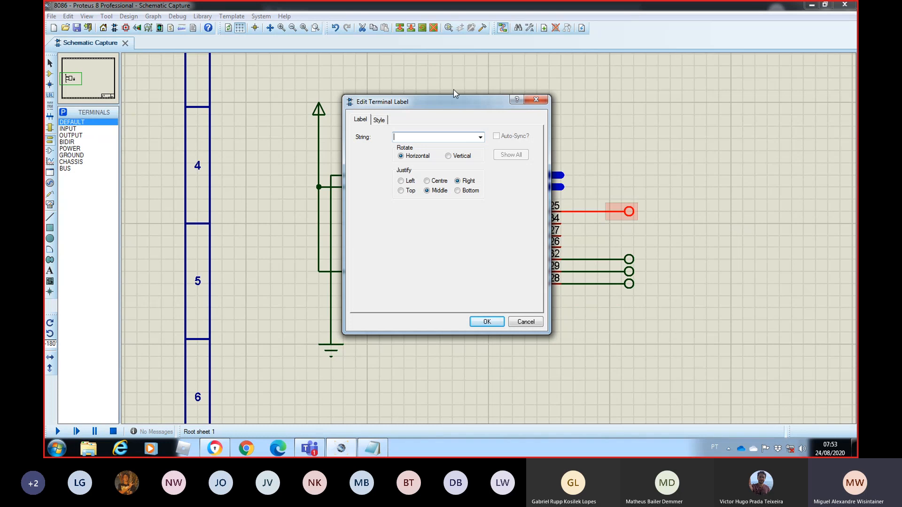
left_click_drag(448, 107, 315, 131)
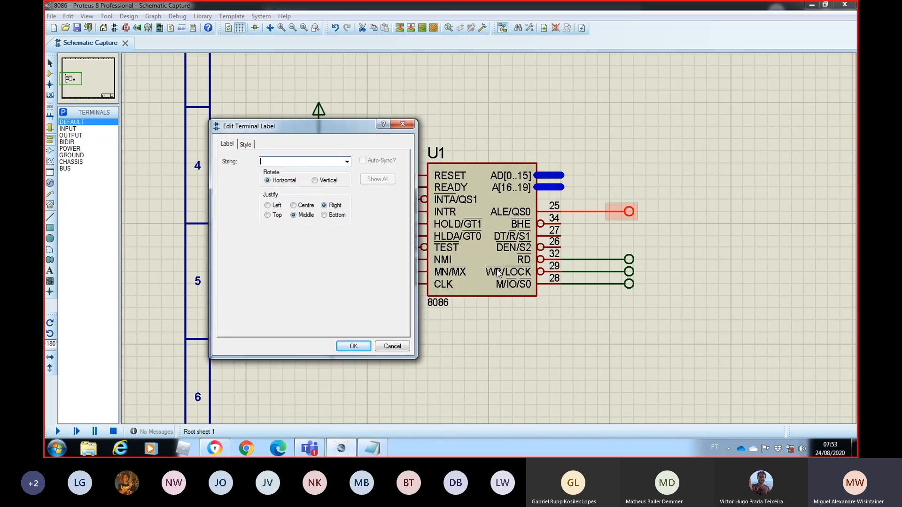
left_click_drag(343, 129, 396, 148)
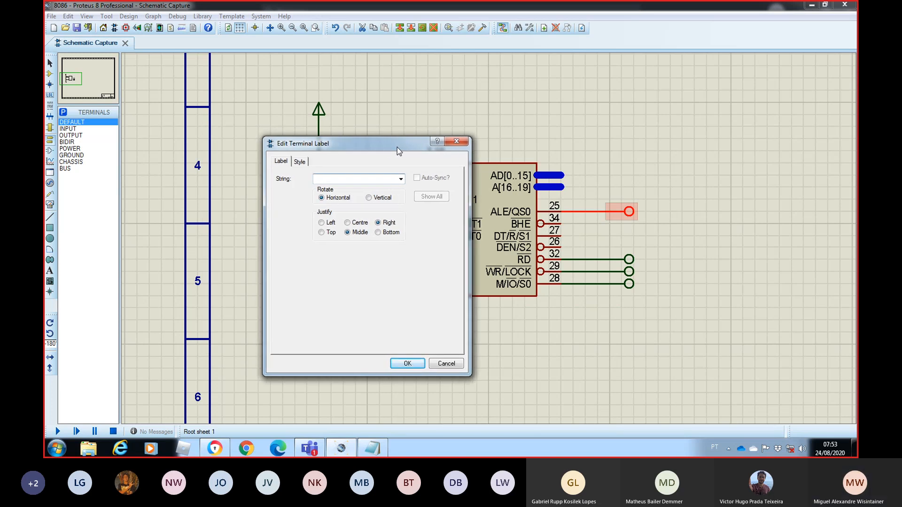
type("ale")
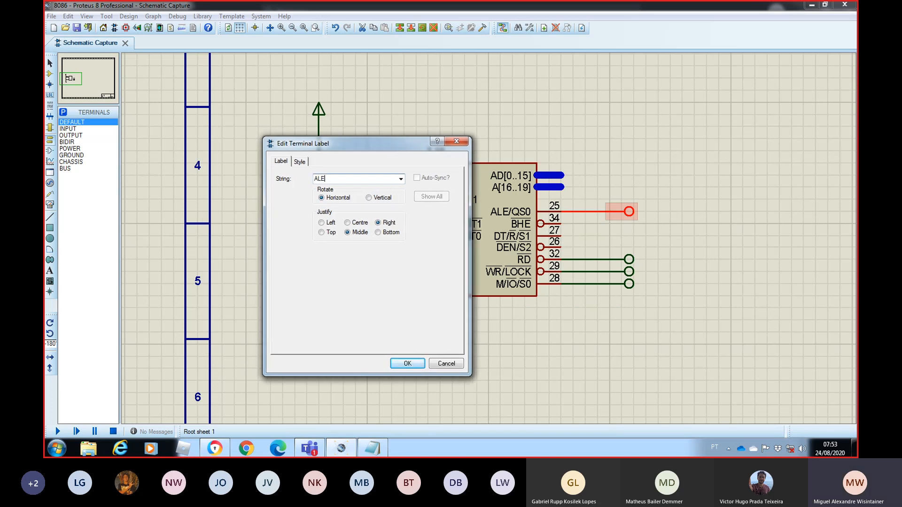
key("Return")
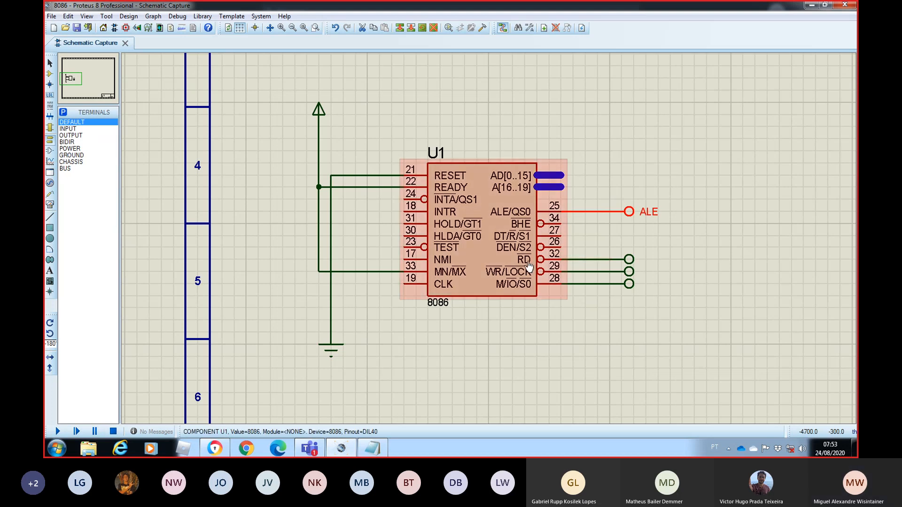
Step: Label the terminal wired to the 8086's RD pin $RD$, then reopen its label to check the string
double_click(630, 261)
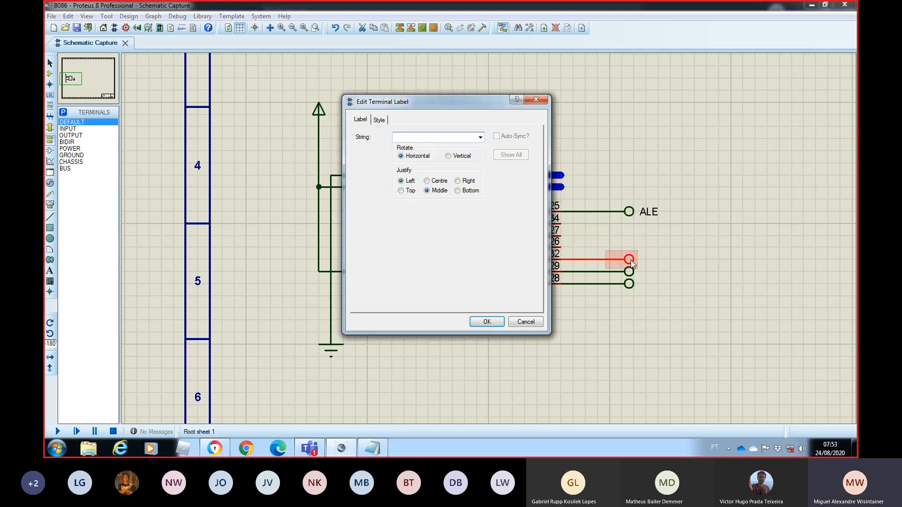
type("$RD$")
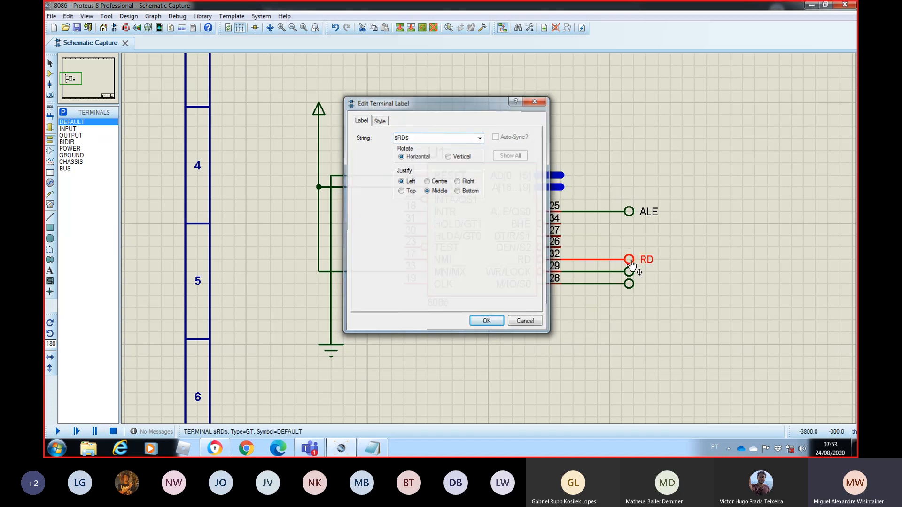
key("Return")
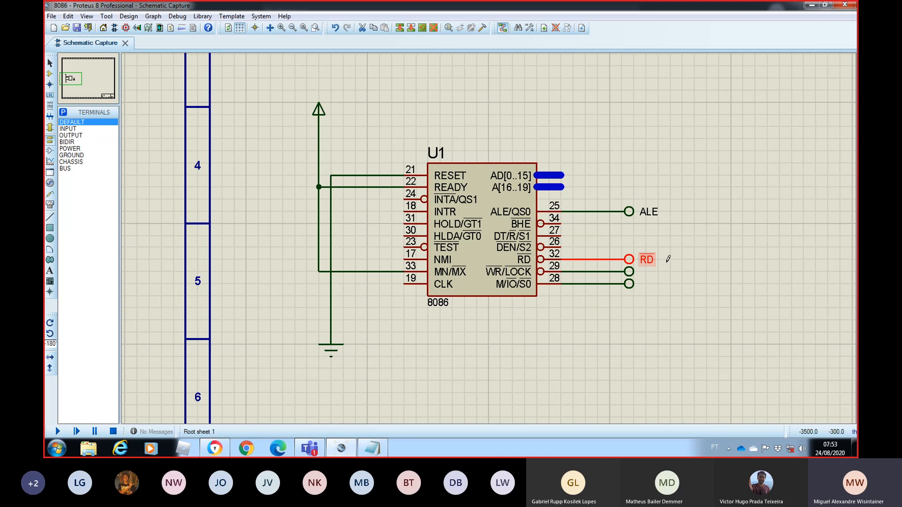
double_click(632, 264)
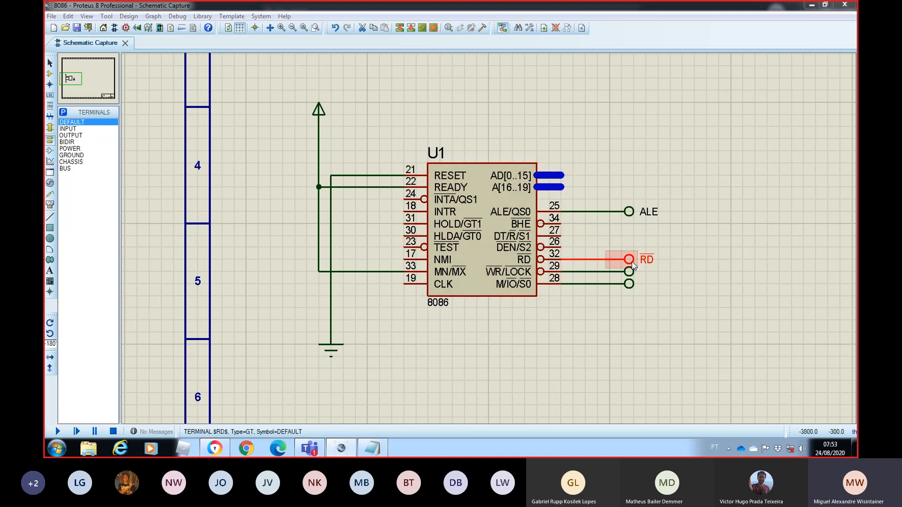
left_click(404, 137)
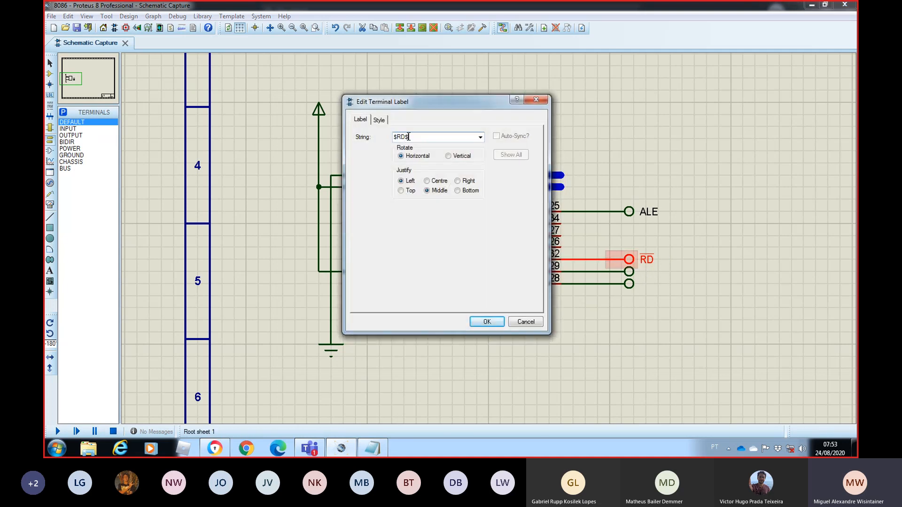
left_click(488, 322)
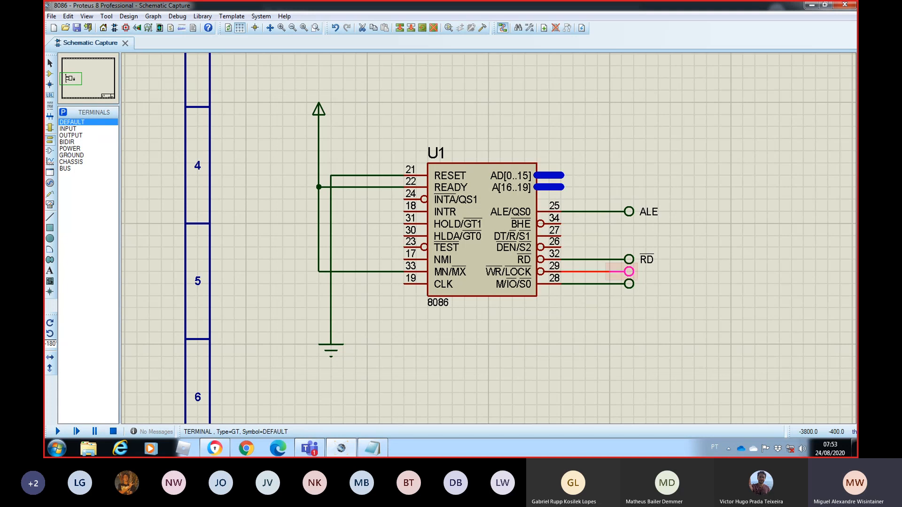
Step: Label the WR/LOCK pin's terminal $WR$ and the M/IO/S0 pin's terminal M/IO with an overbar on IO
double_click(630, 272)
type("$WR$")
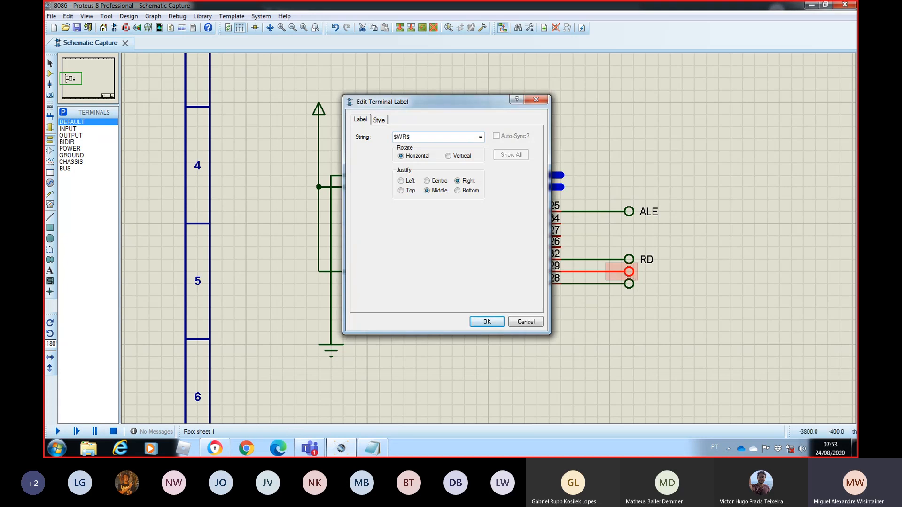
key("Return")
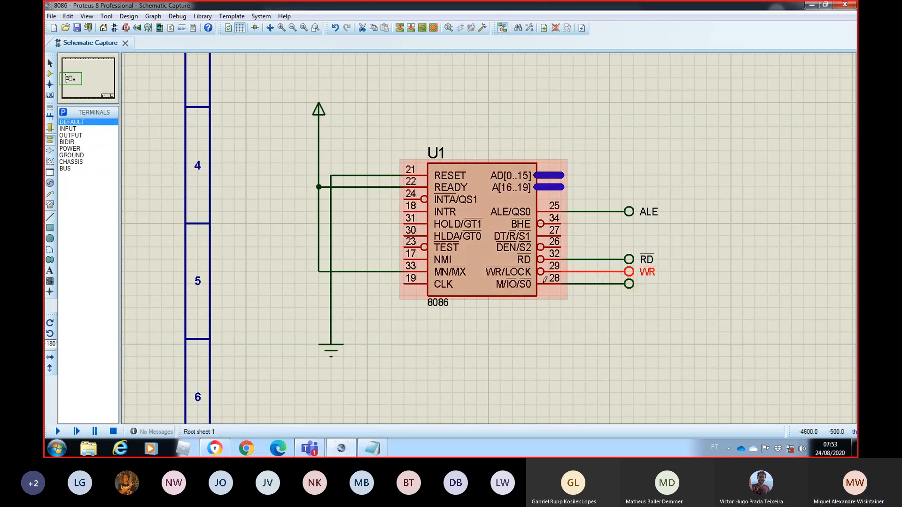
double_click(626, 285)
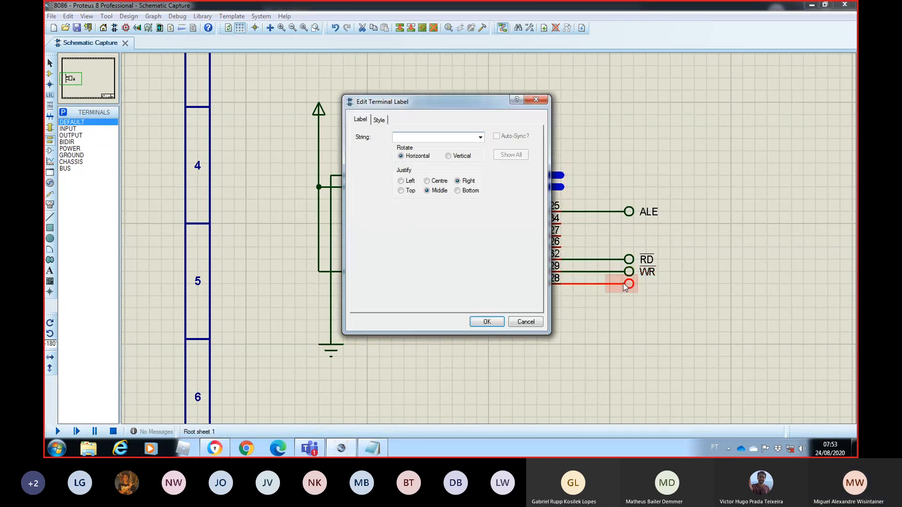
type("$")
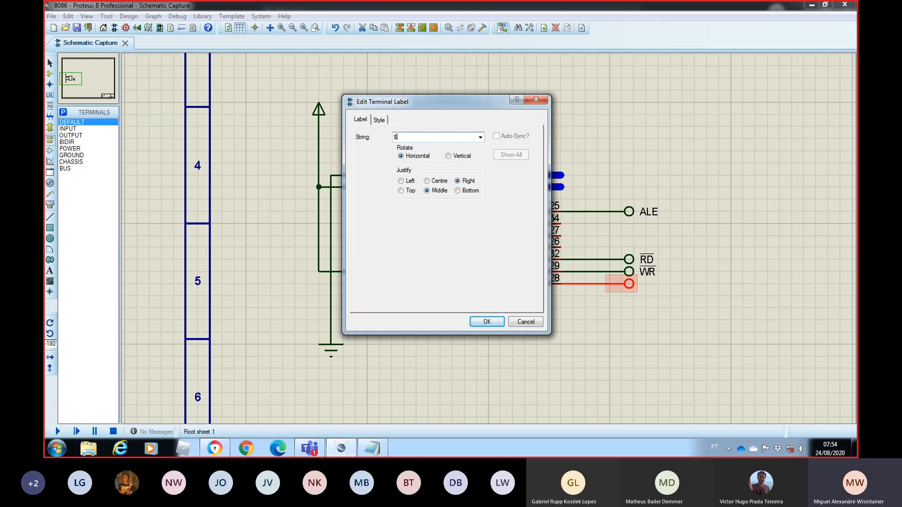
key("BackSpace")
left_click(487, 322)
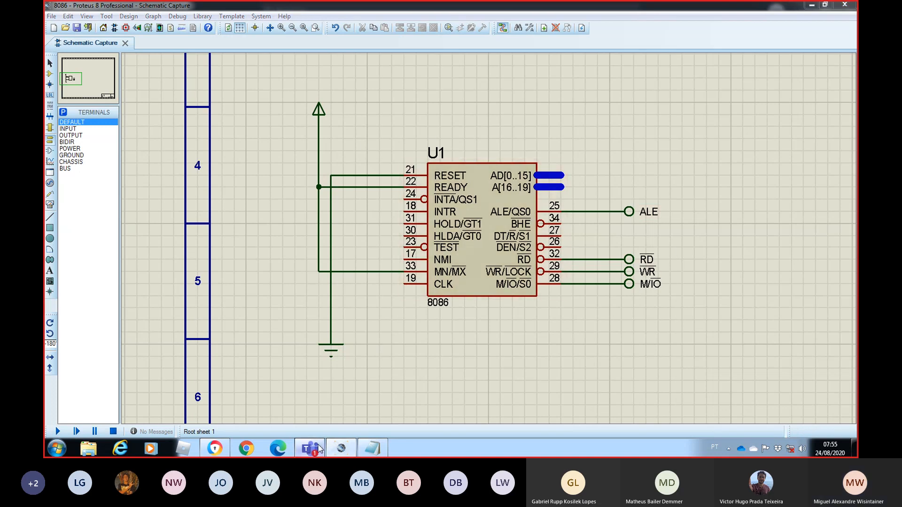
Step: Switch to Teams to check the meeting chat, and return to the Proteus schematic
left_click(301, 446)
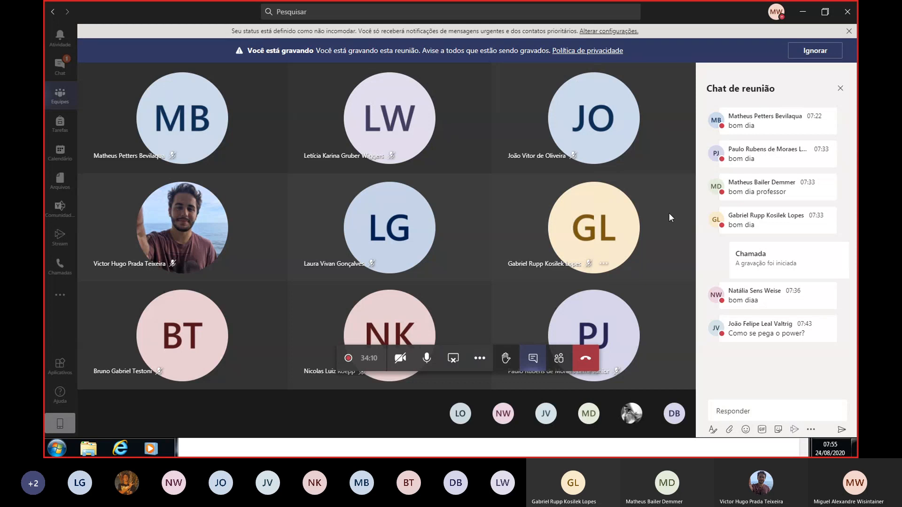
key("alt+Tab")
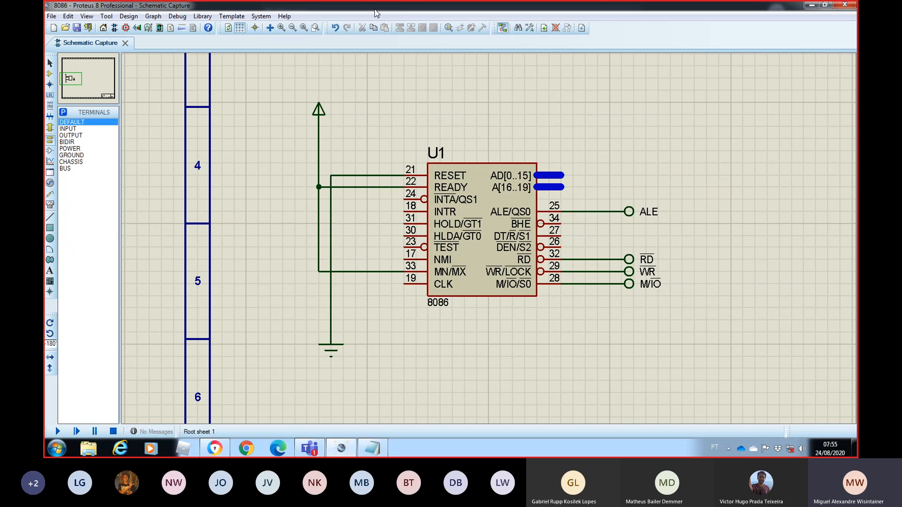
Step: Search the device library for 74273 and add the 74273 flip-flop from the 74STD library to the device list
left_click(292, 28)
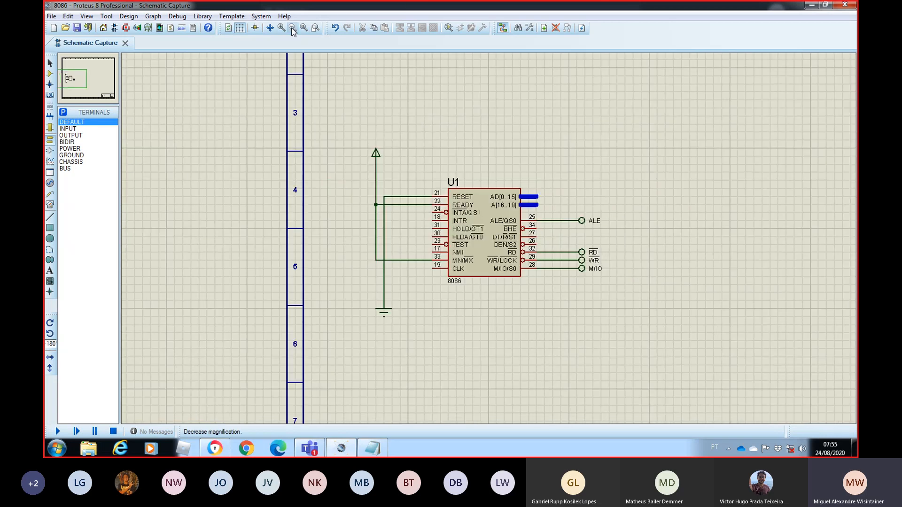
left_click(88, 75)
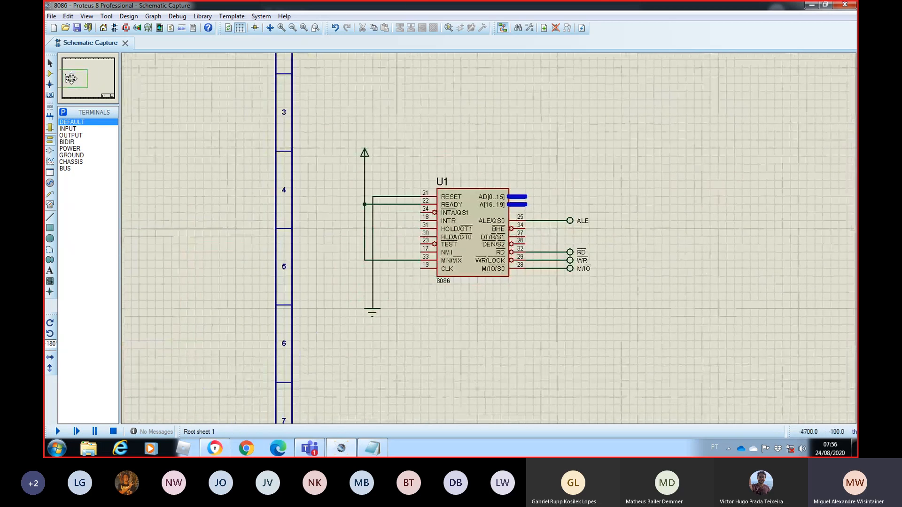
left_click(79, 79)
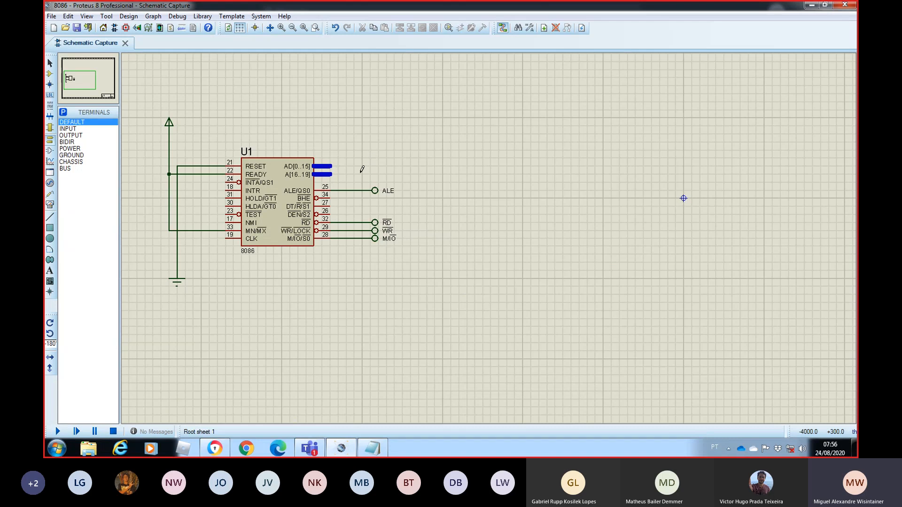
left_click(51, 77)
left_click(63, 112)
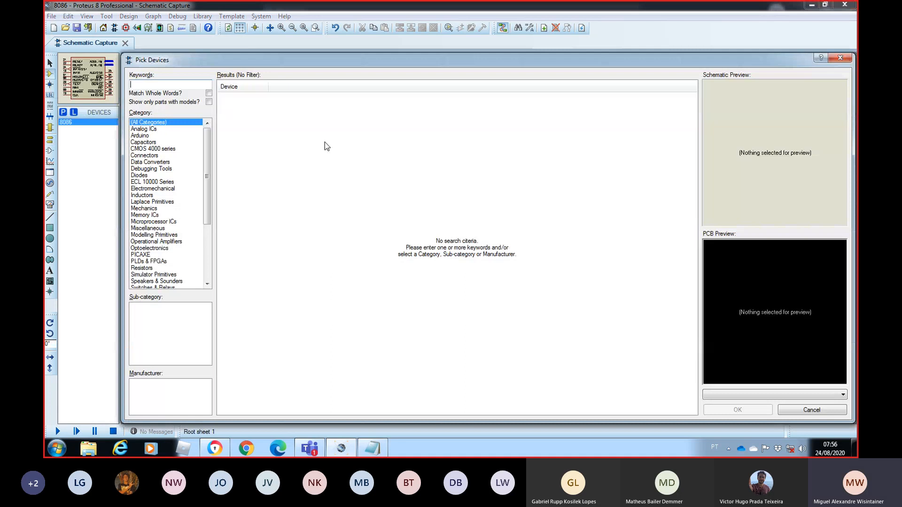
type("74273")
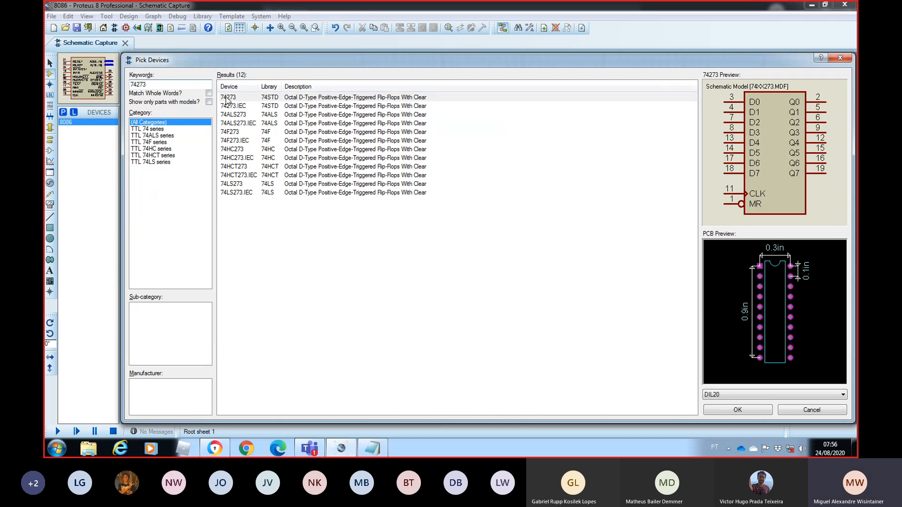
mouse_move(232, 100)
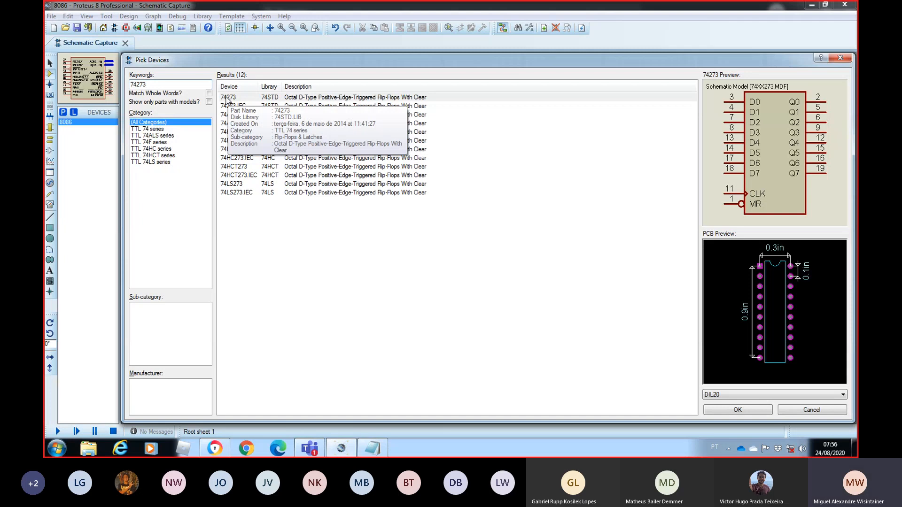
double_click(228, 98)
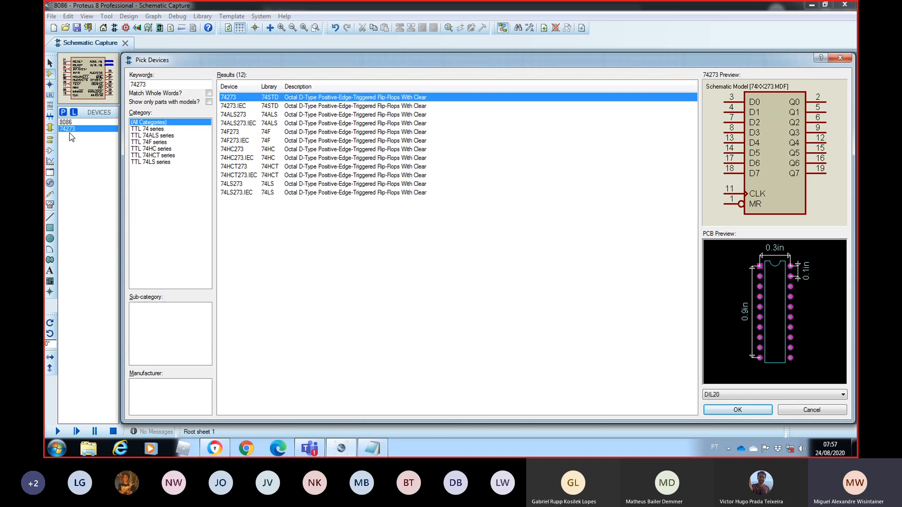
key("Escape")
Step: Place three 74273 chips one below another in a column well to the right of the 8086
left_click(501, 188)
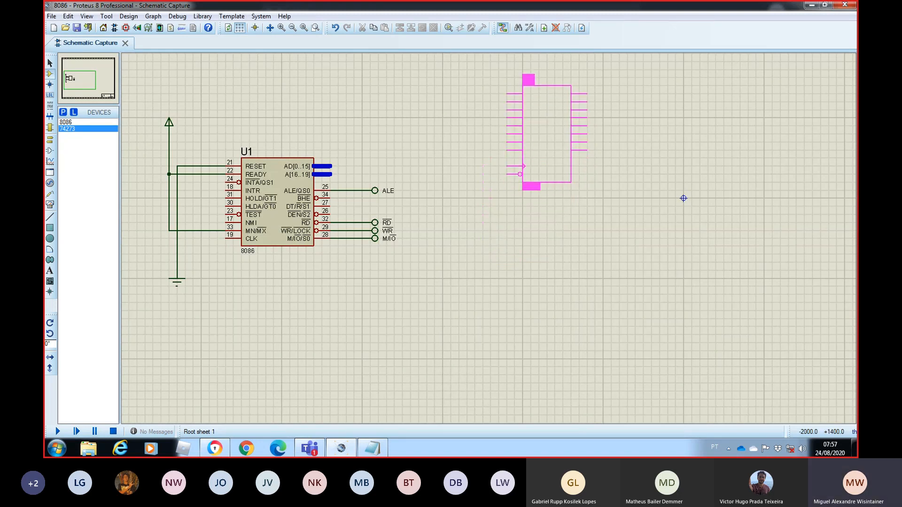
left_click(521, 79)
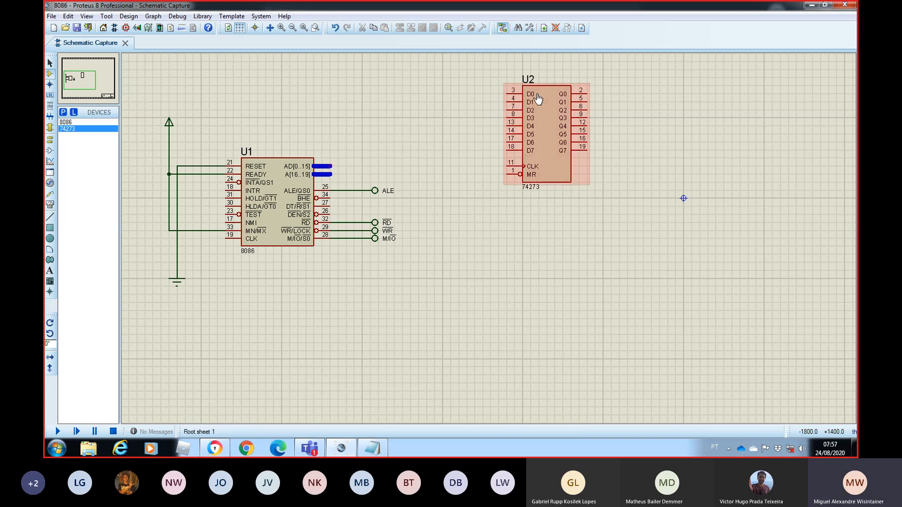
left_click(531, 237)
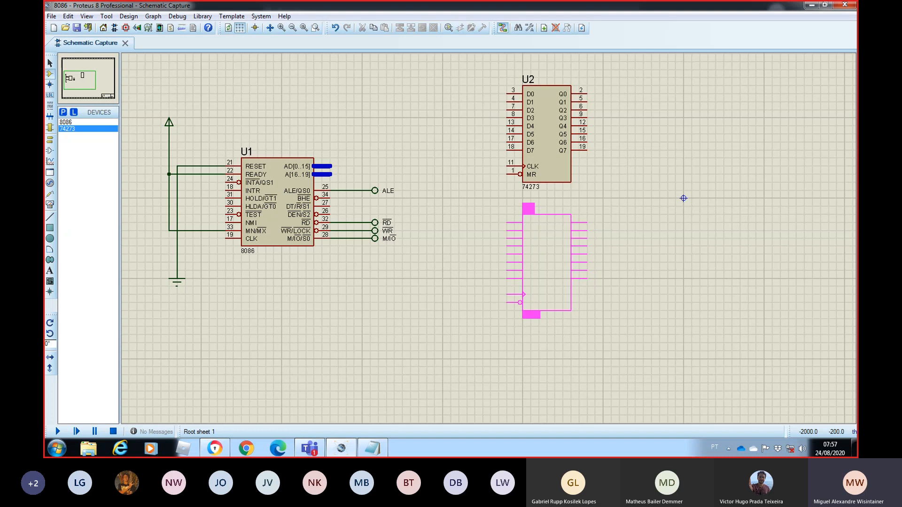
left_click(546, 263)
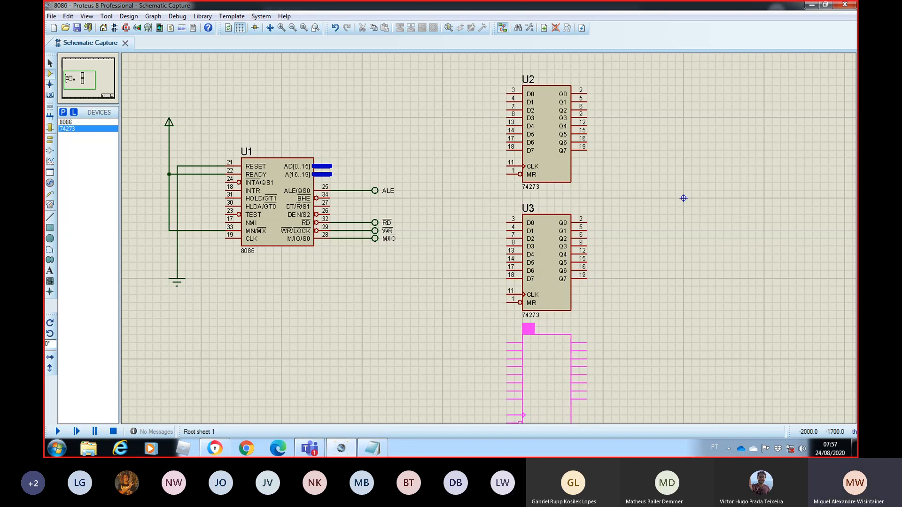
left_click(547, 383)
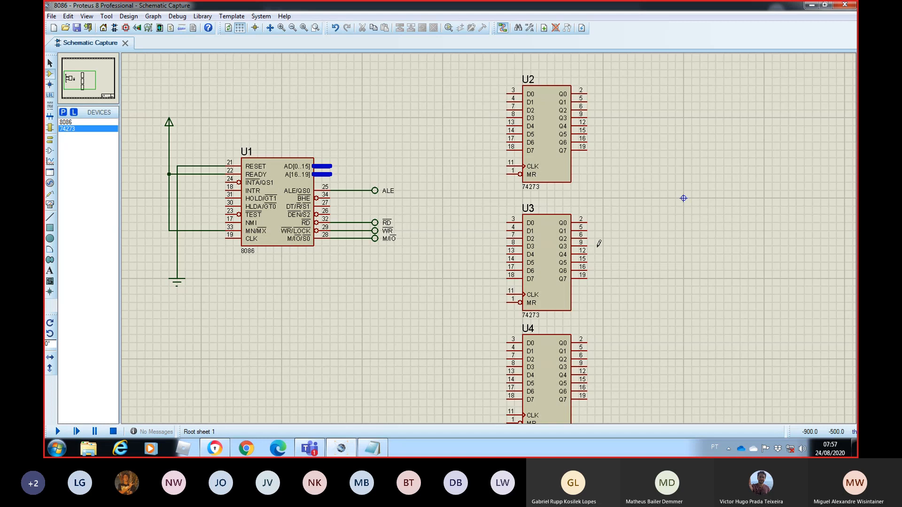
Step: Move U3 and U4 up slightly within the column of 74273 chips, keeping all three aligned
left_click_drag(599, 244, 599, 235)
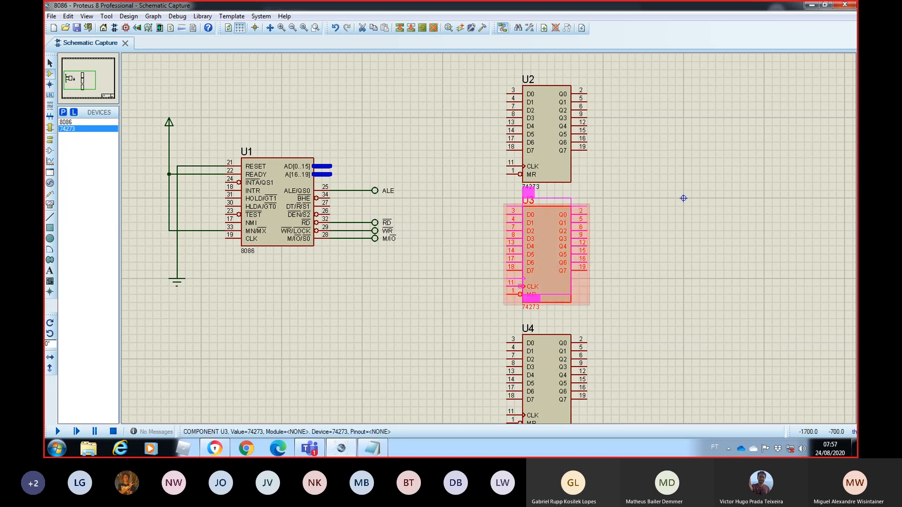
left_click(547, 362)
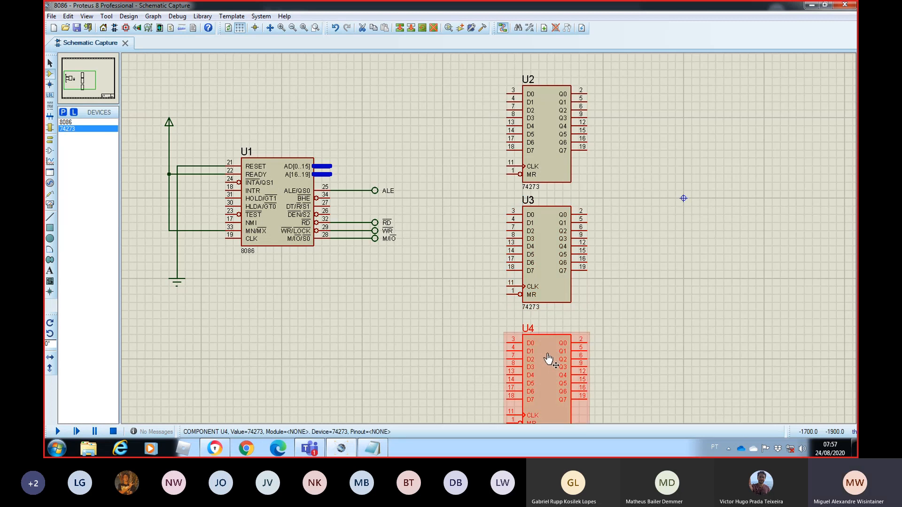
left_click_drag(547, 355, 547, 347)
left_click(653, 310)
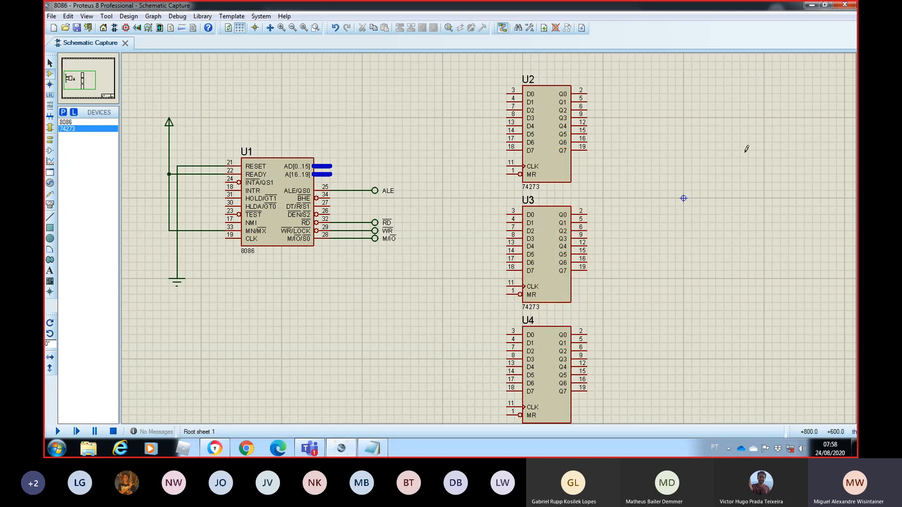
Step: Switch to the web browser, search Google Images for pcb, and preview the Horticulture Box Control Board picture
left_click(219, 451)
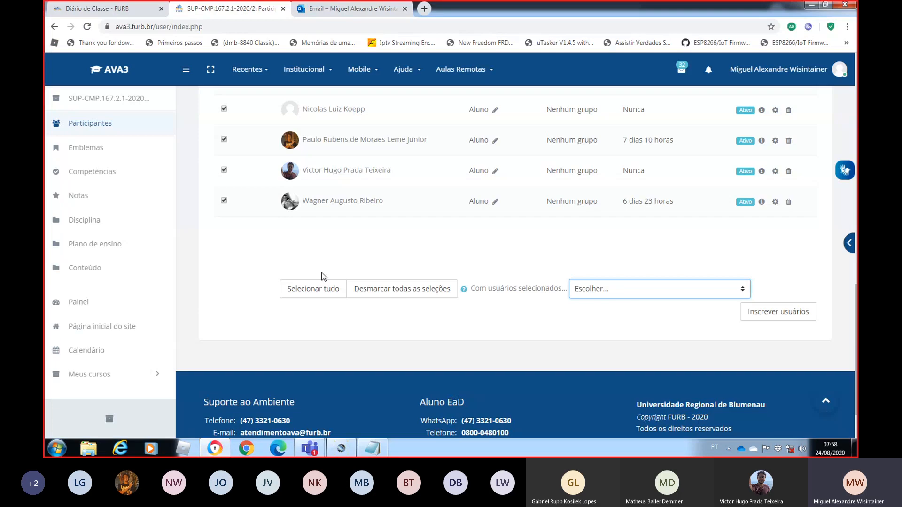
left_click(423, 9)
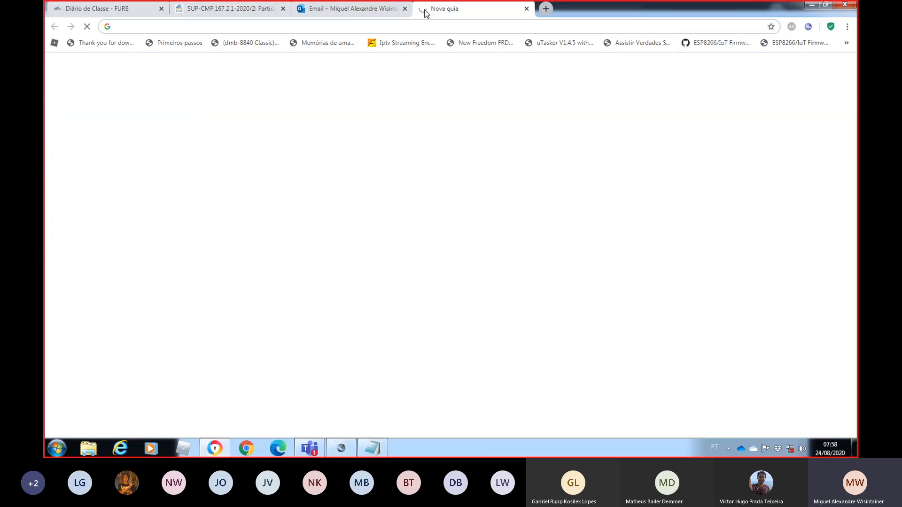
type("pcb")
key("Return")
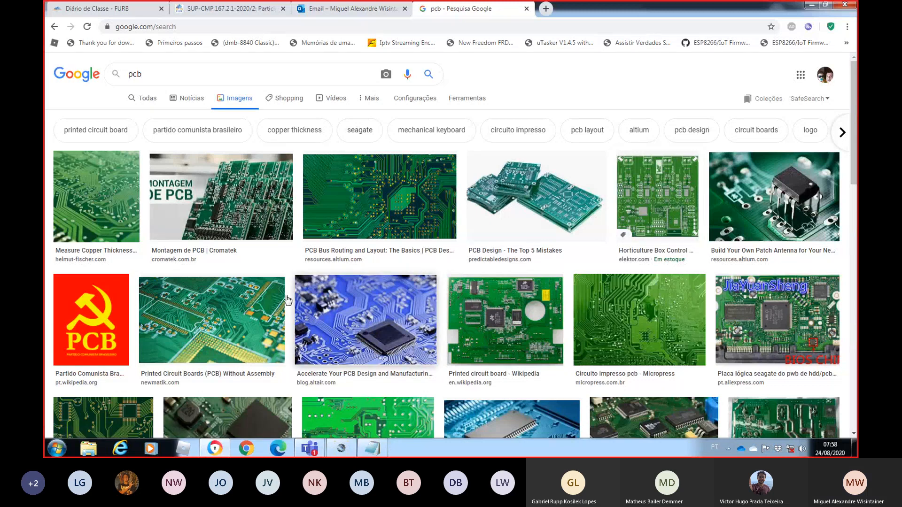
left_click(651, 200)
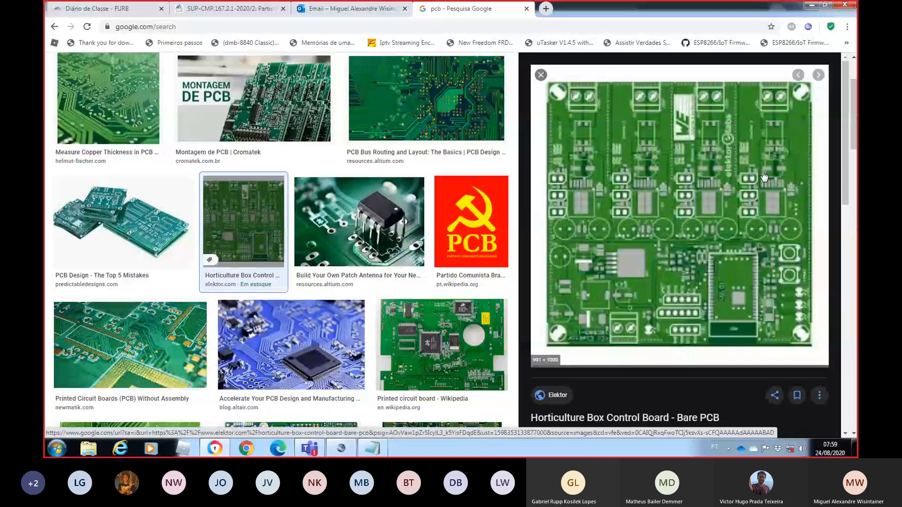
Step: Open the control board picture in its own tab, enlarge it to examine the board, and return to the Proteus schematic
right_click(655, 126)
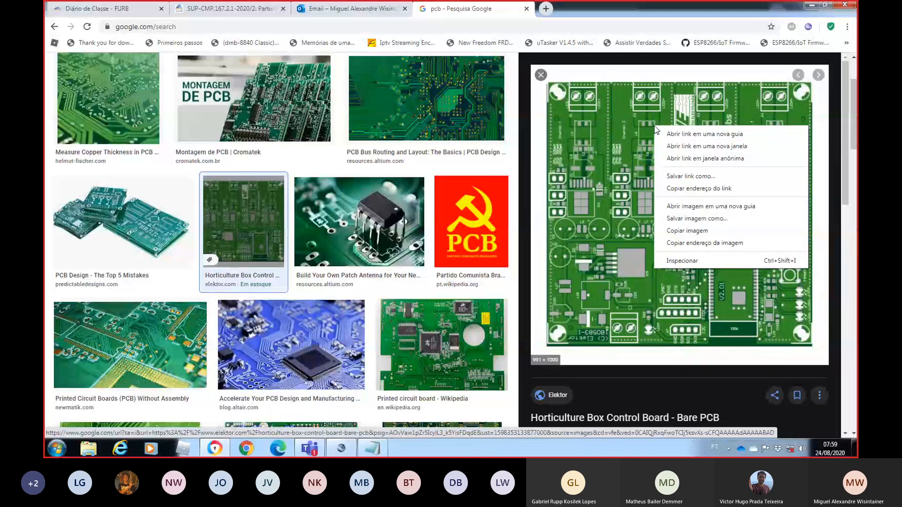
left_click(683, 208)
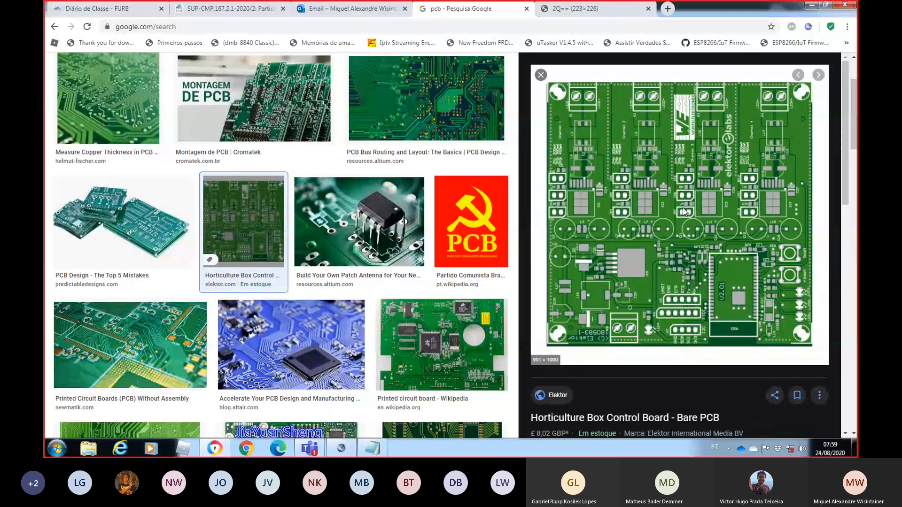
left_click(588, 12)
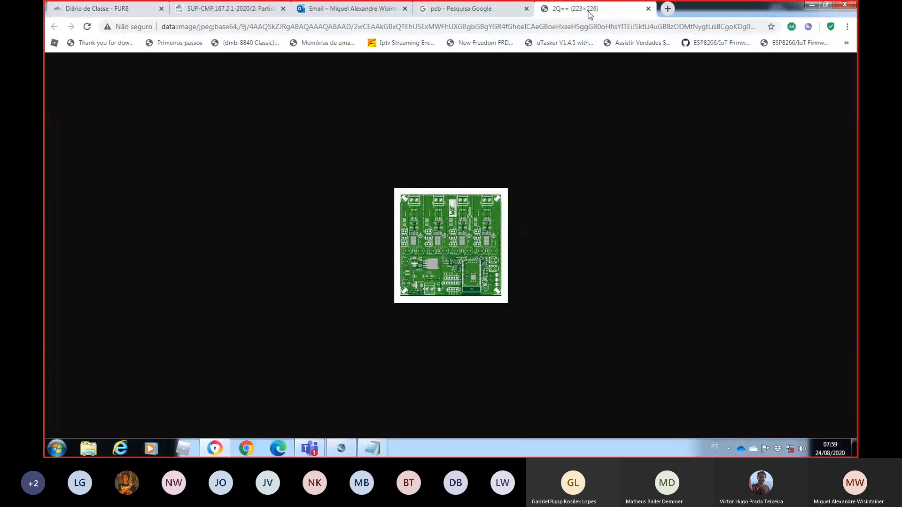
scroll(461, 258, "up", 7)
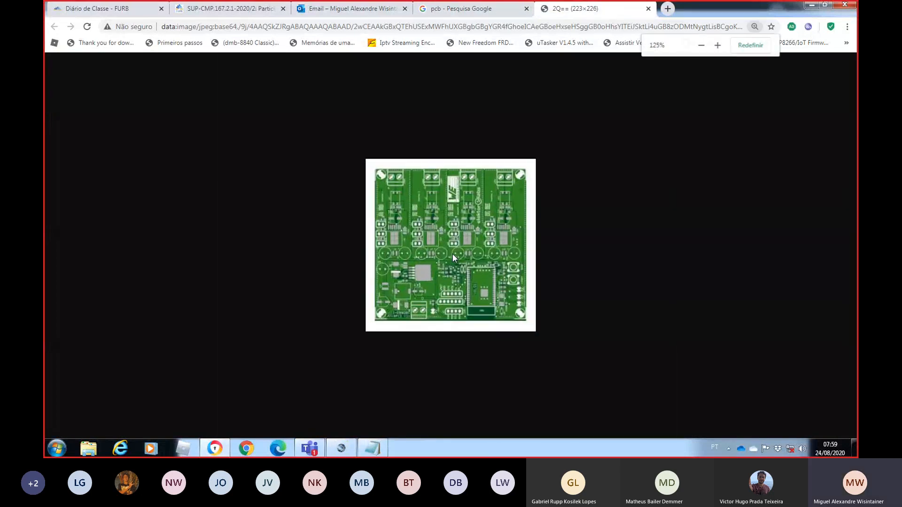
scroll(455, 251, "down", 2)
scroll(455, 251, "up", 1)
scroll(392, 184, "down", 1)
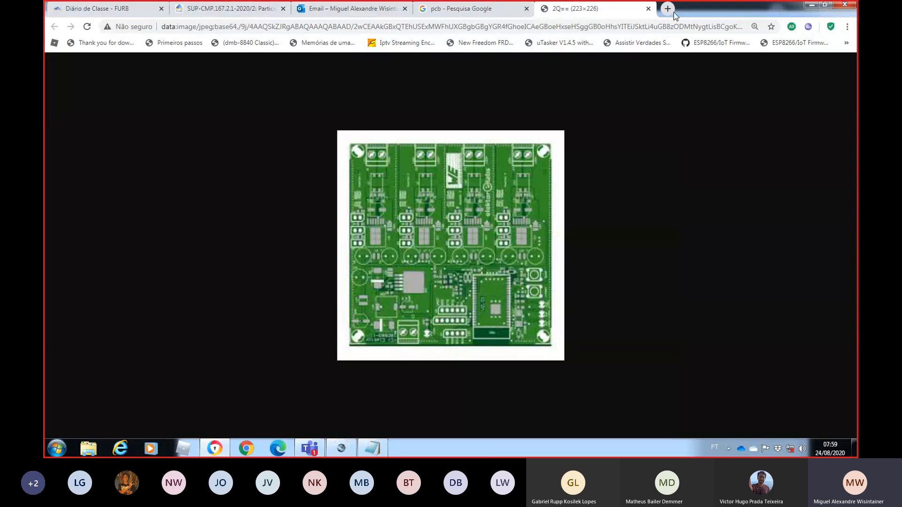
left_click(648, 9)
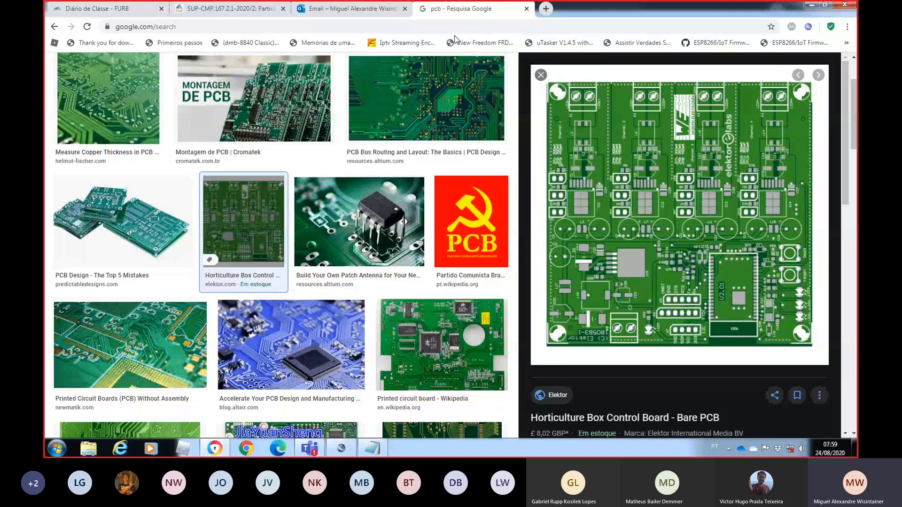
left_click(348, 439)
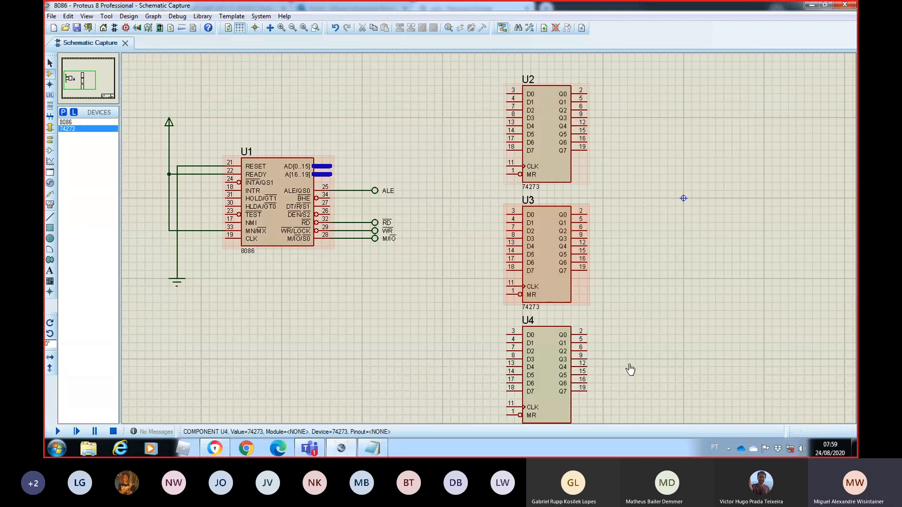
Step: Return to the pcb image results in the browser and preview the Wikipedia picture of a PCB design beside its finished board
left_click(322, 447)
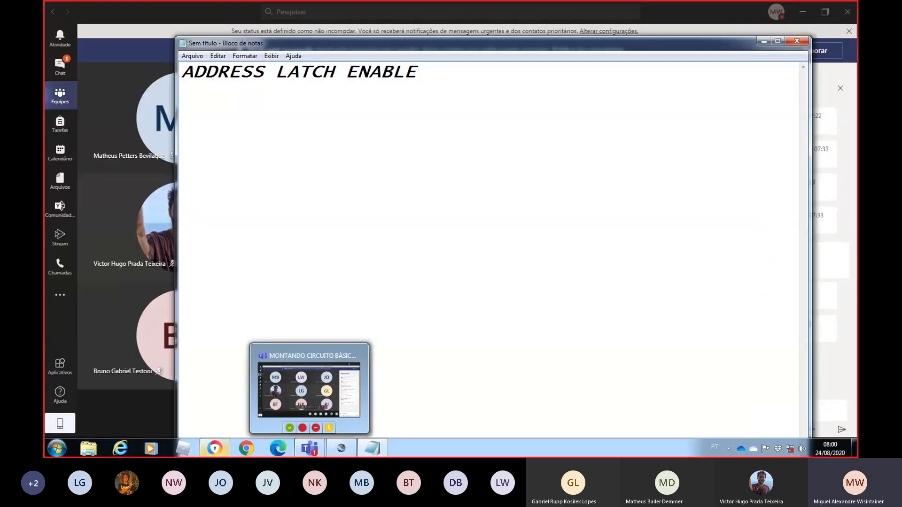
left_click(212, 452)
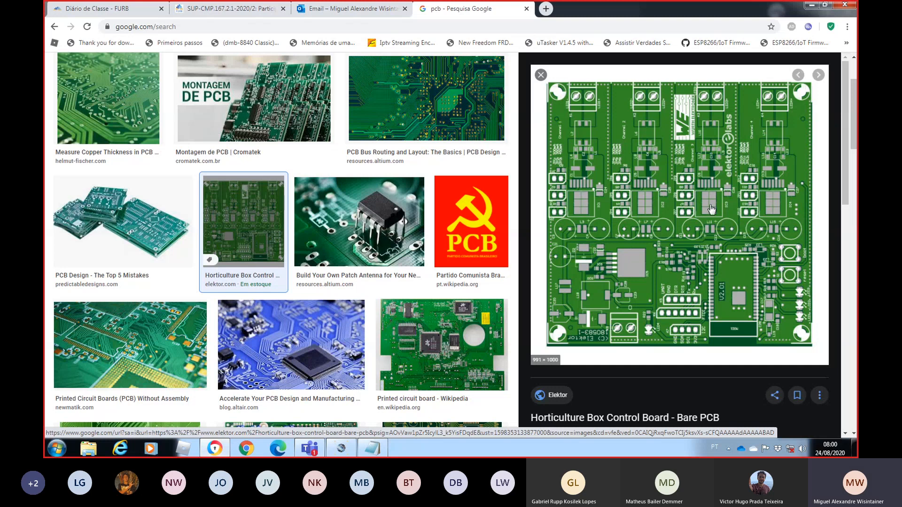
scroll(713, 217, "down", 3)
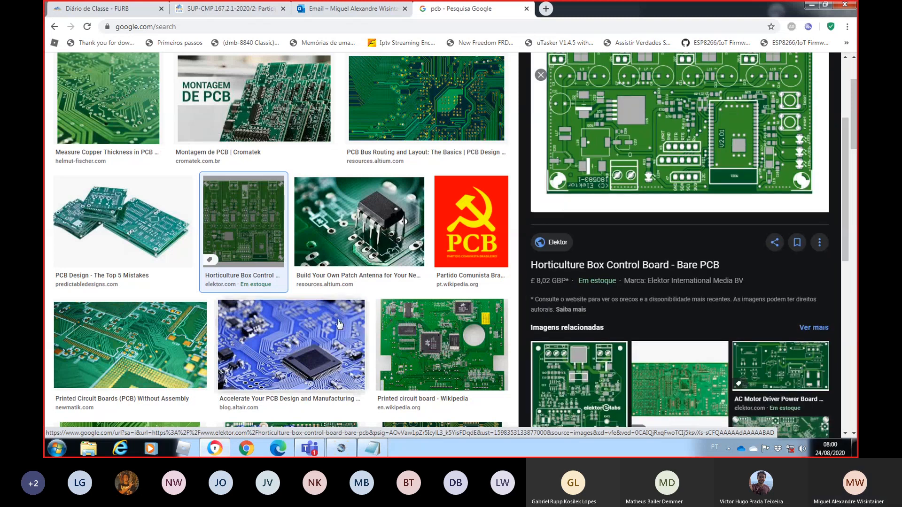
scroll(349, 315, "down", 5)
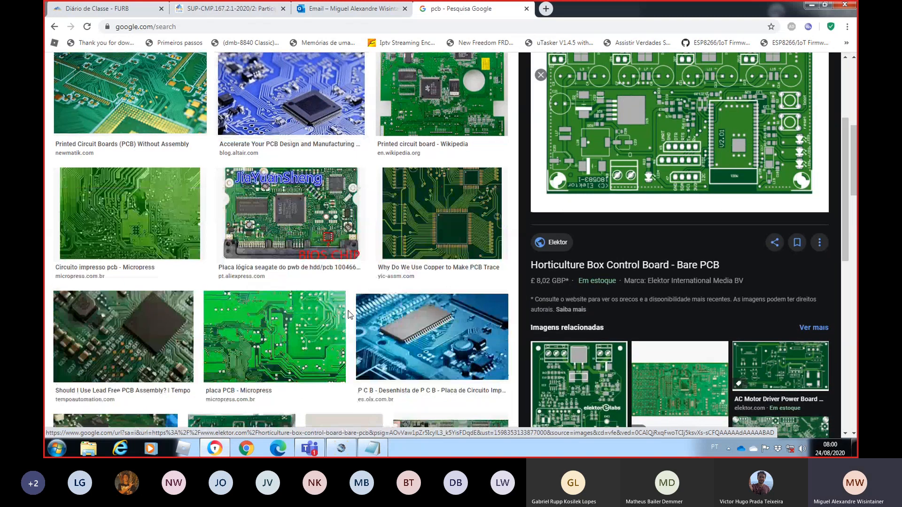
scroll(348, 311, "up", 3)
scroll(384, 187, "down", 5)
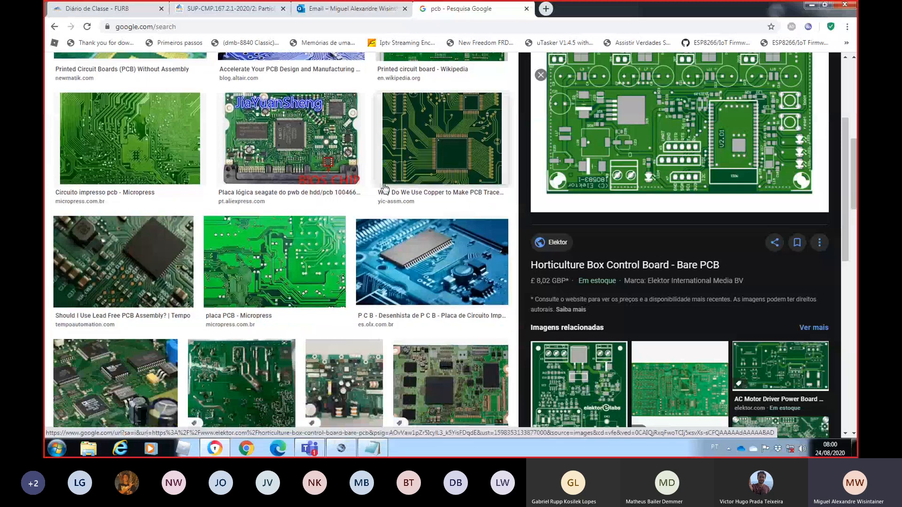
scroll(384, 188, "down", 5)
scroll(384, 188, "down", 1)
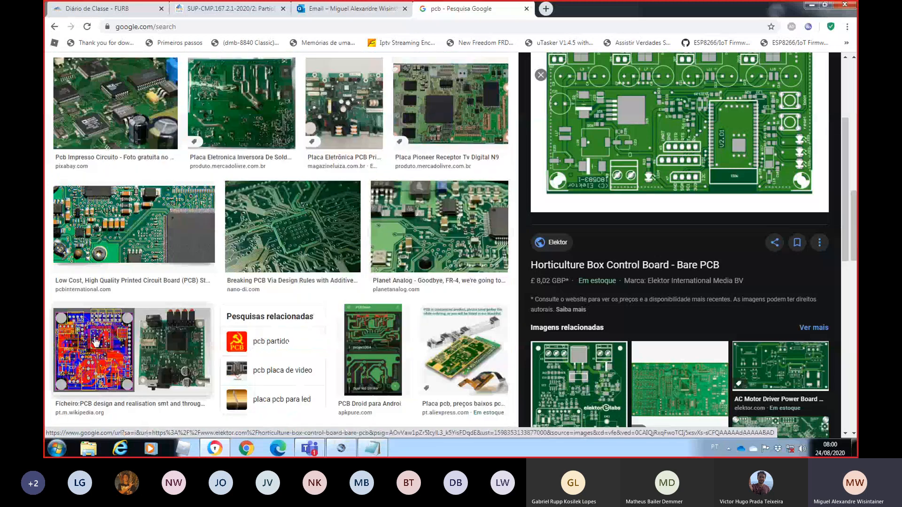
left_click(71, 357)
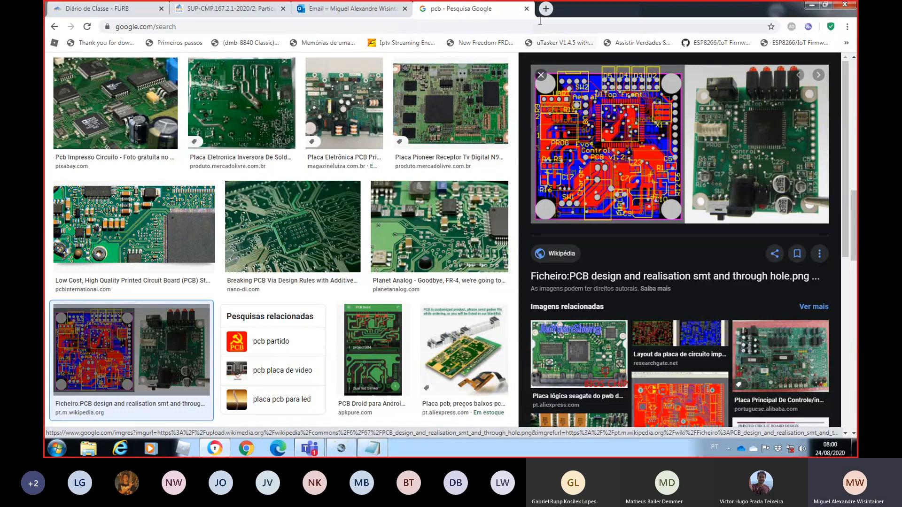
Step: Close the pcb image search and switch back to the Proteus schematic
left_click(526, 9)
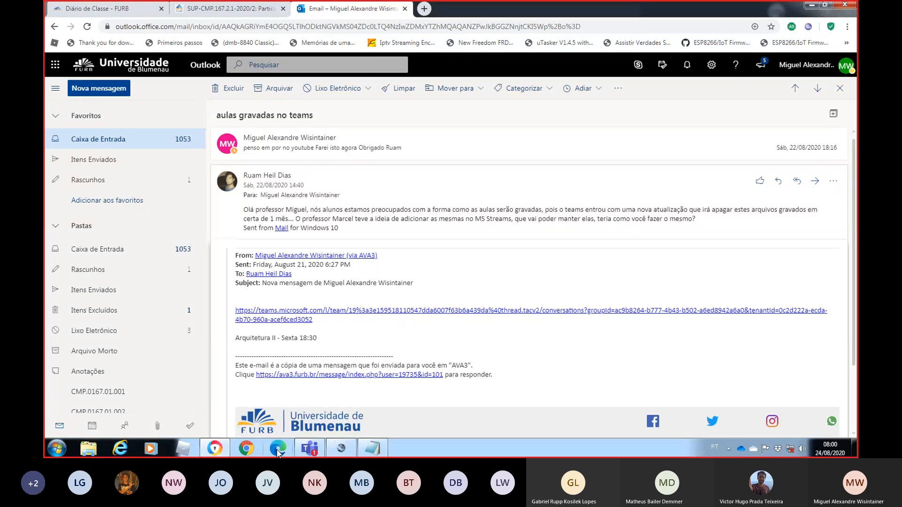
mouse_move(217, 451)
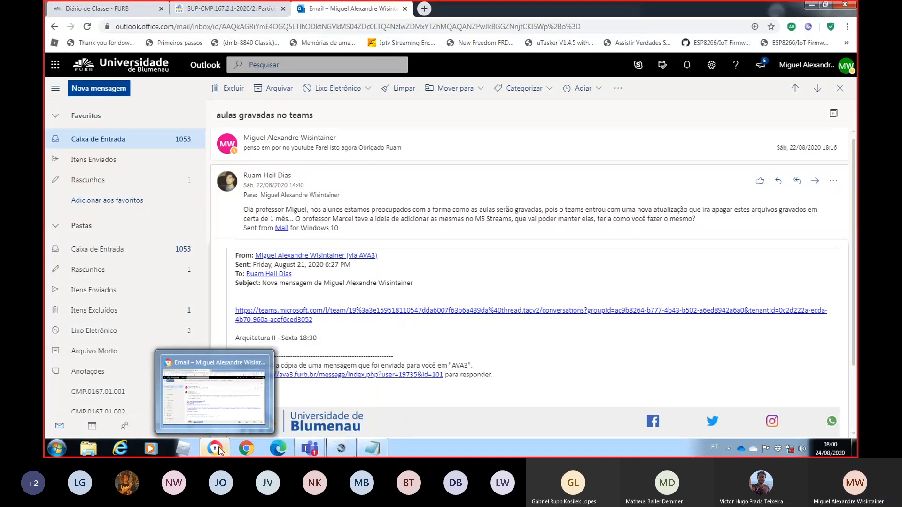
left_click(341, 448)
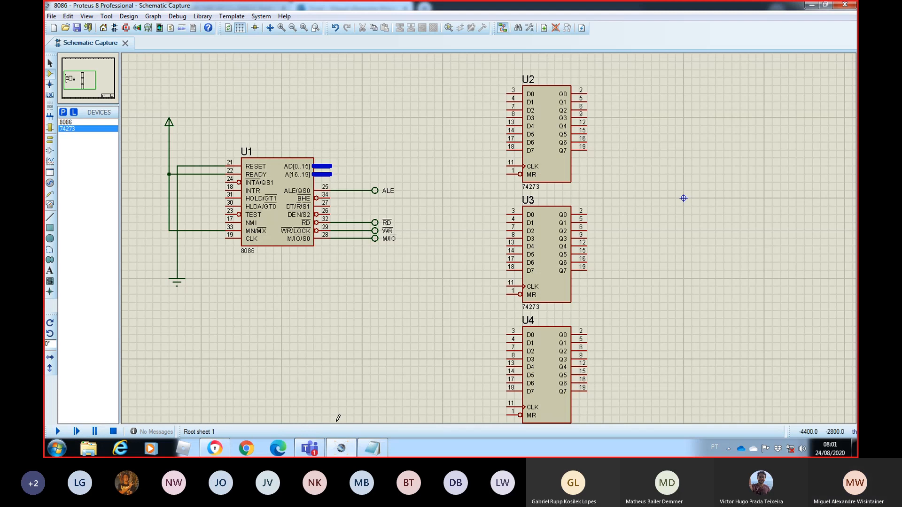
mouse_move(320, 453)
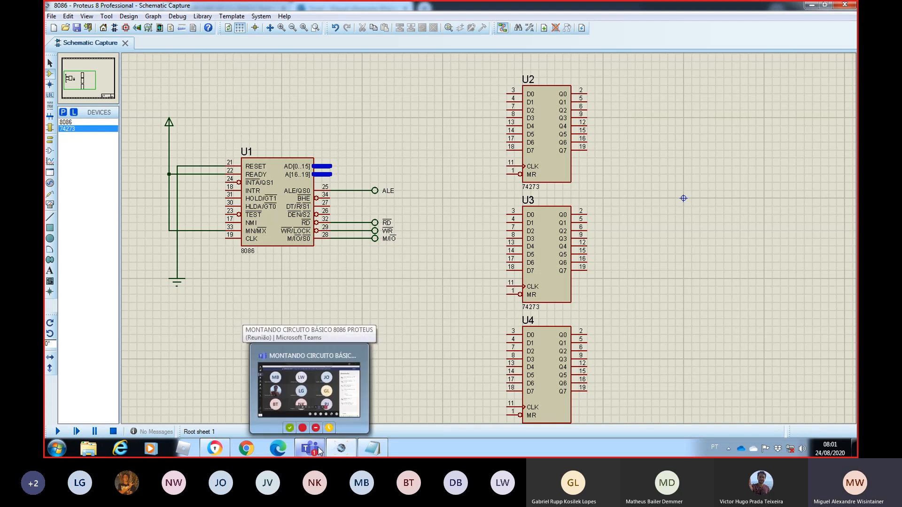
left_click(332, 165)
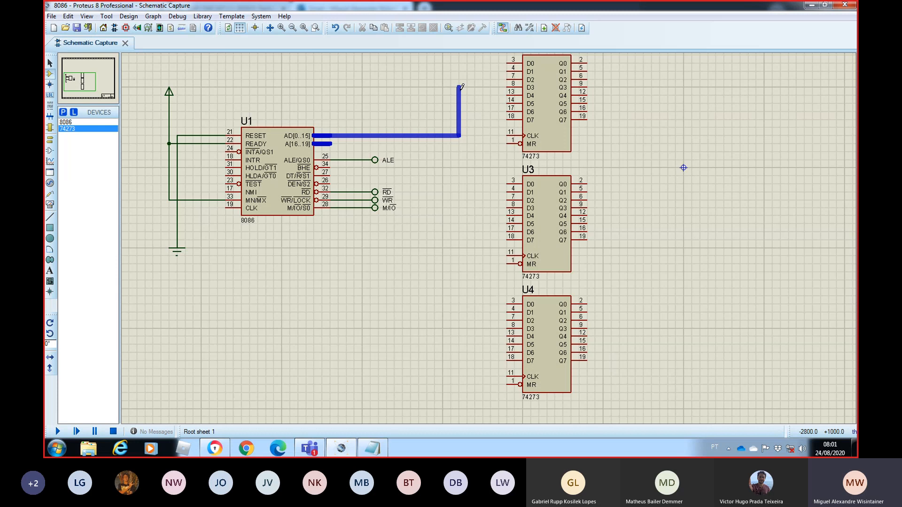
key("Escape")
left_click(92, 71)
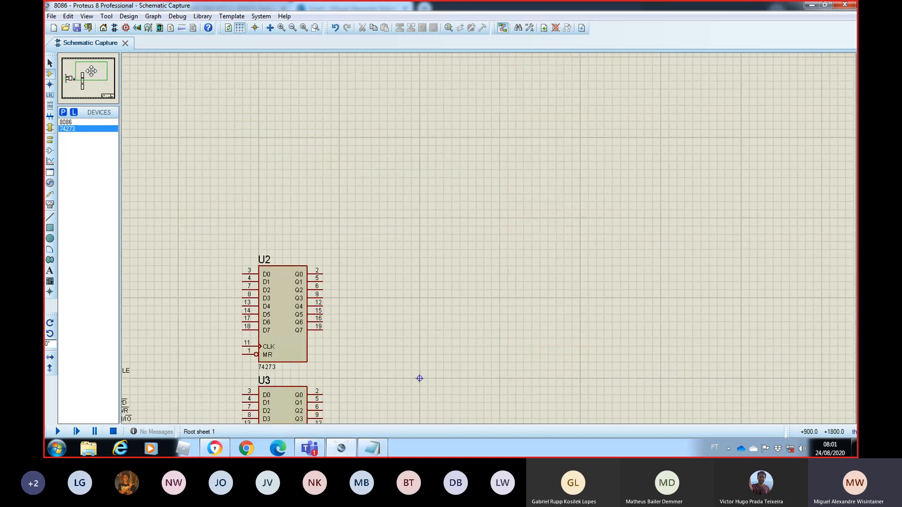
left_click(76, 78)
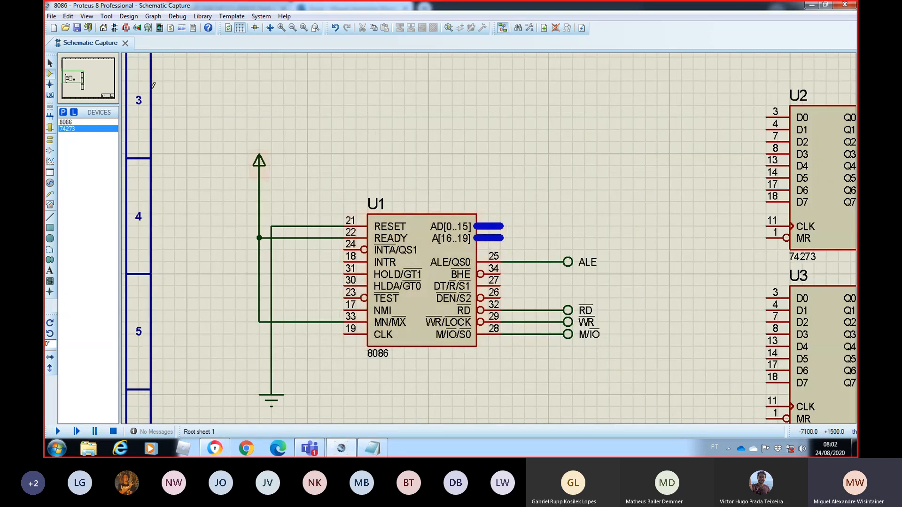
left_click(104, 83)
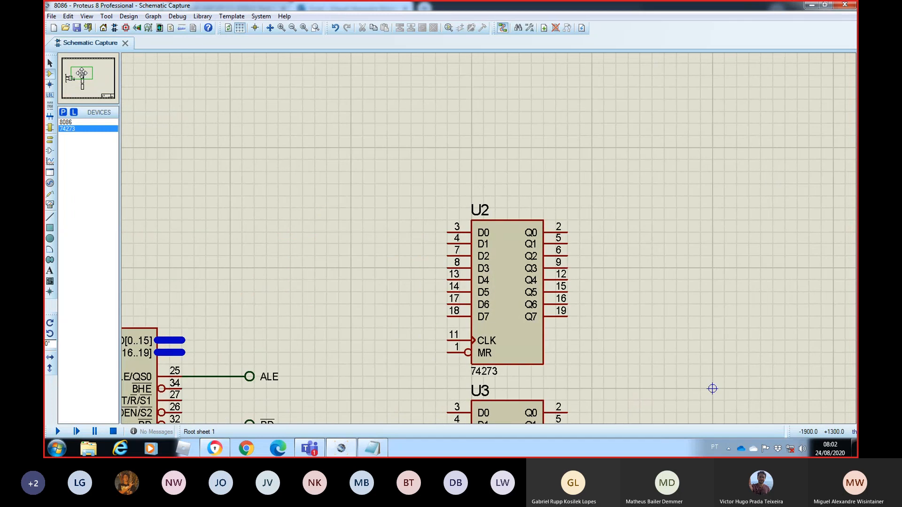
left_click(75, 77)
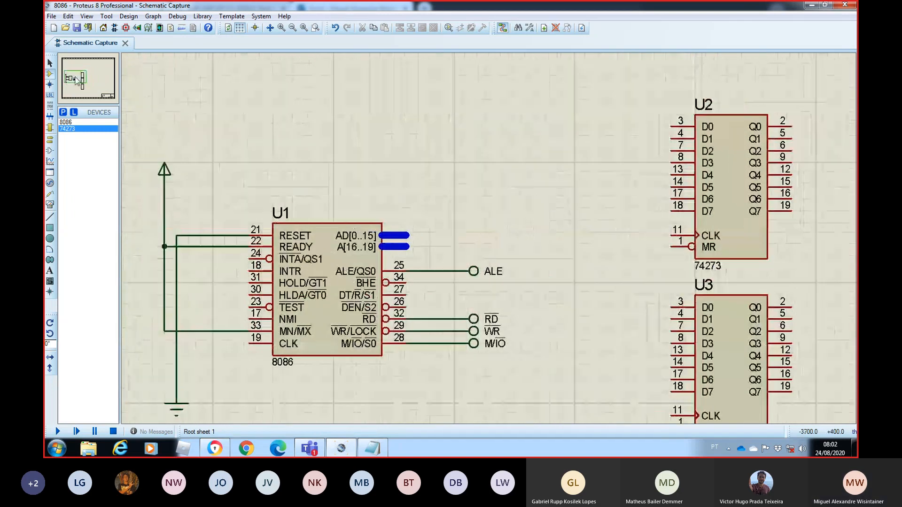
left_click(409, 233)
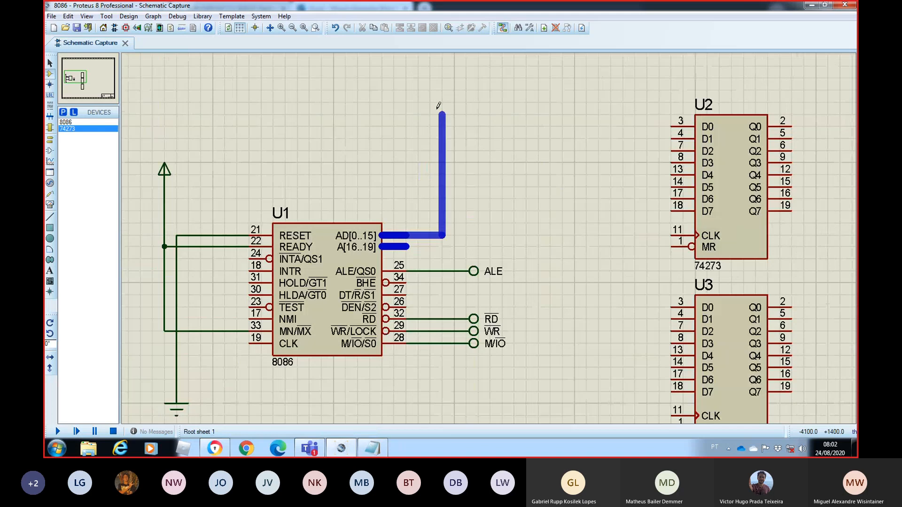
key("Escape")
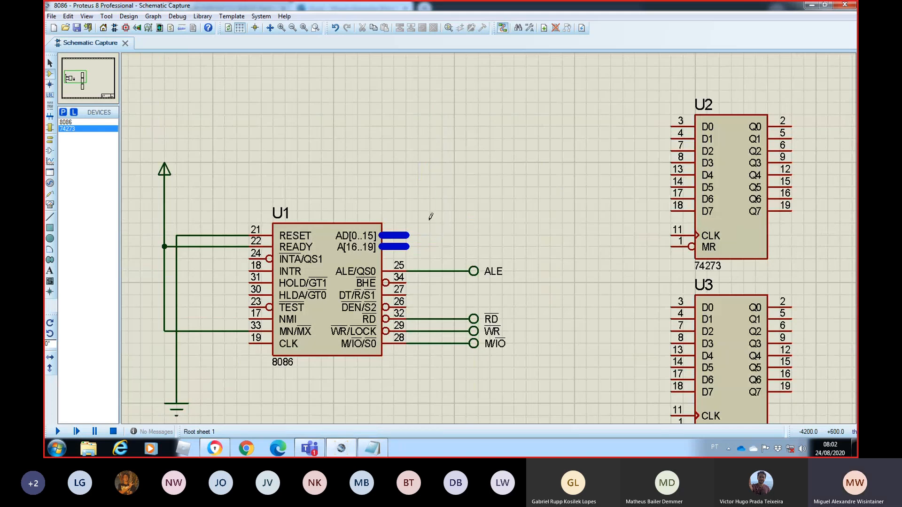
left_click(408, 234)
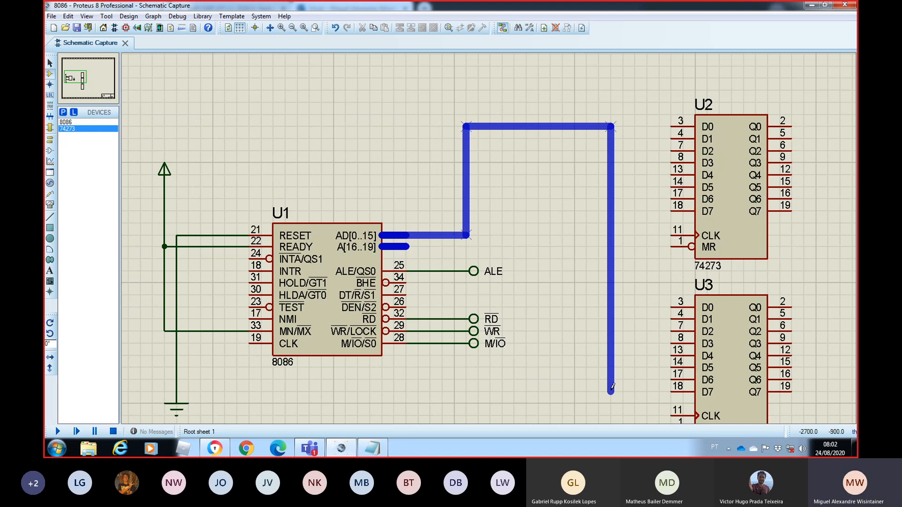
key("Escape")
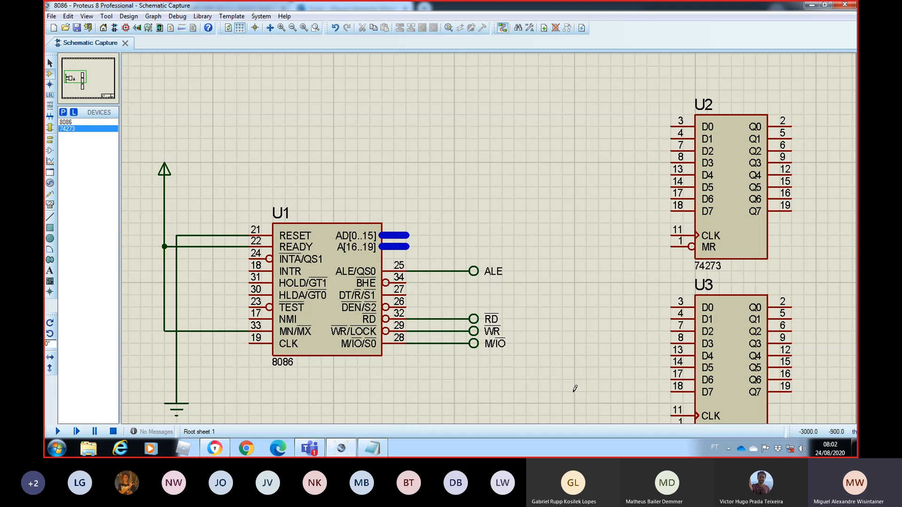
left_click(600, 388)
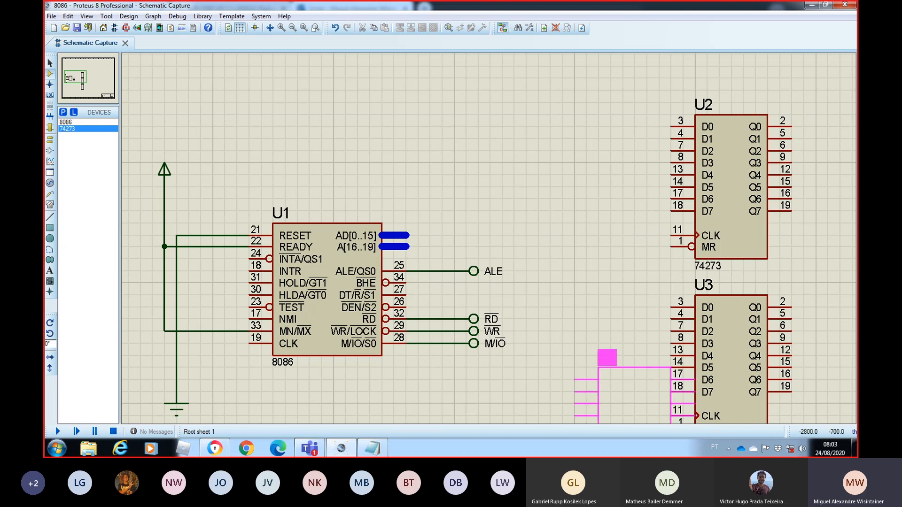
right_click(598, 368)
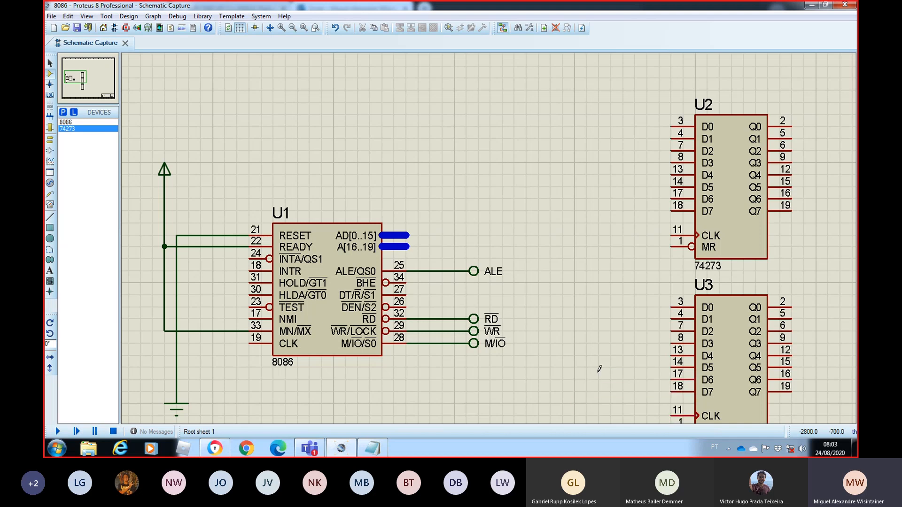
Step: Draw a bus from the 8086's AD[0..15] pin up, across and down alongside the inputs of latches U2 and U3
left_click(407, 235)
left_click(454, 233)
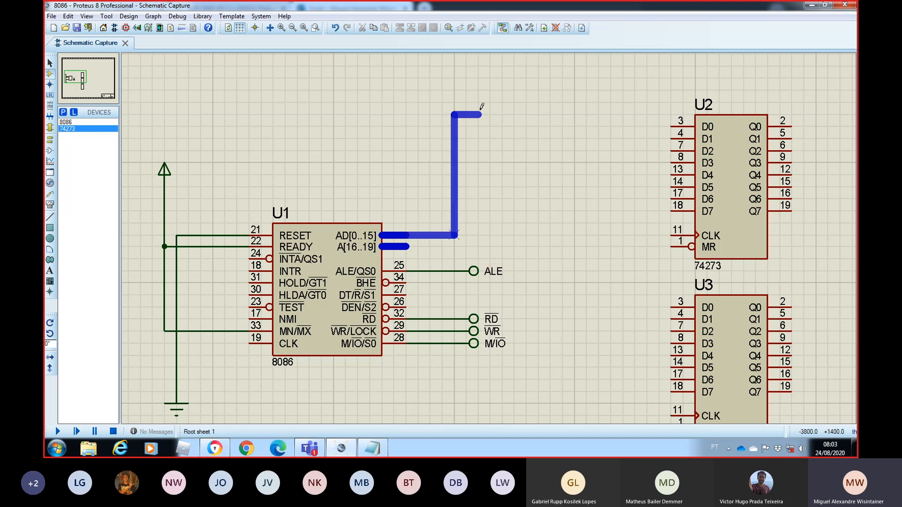
left_click(612, 113)
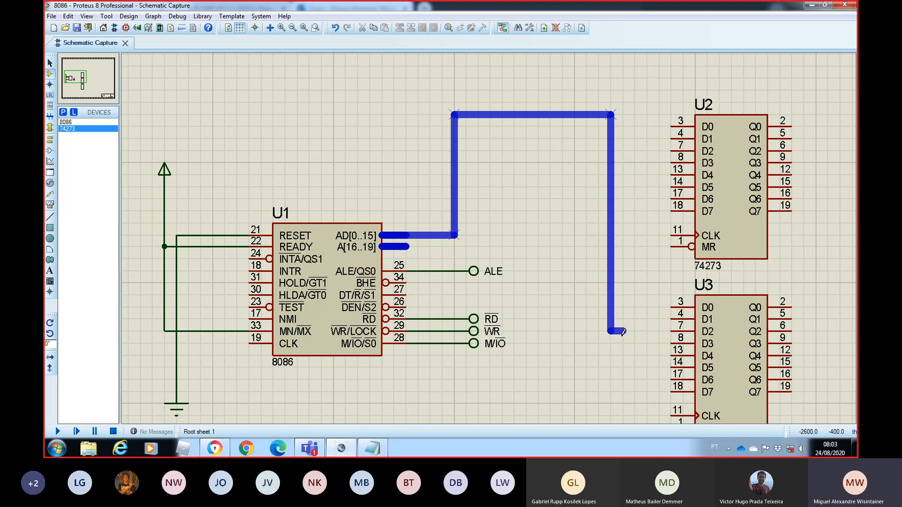
double_click(612, 386)
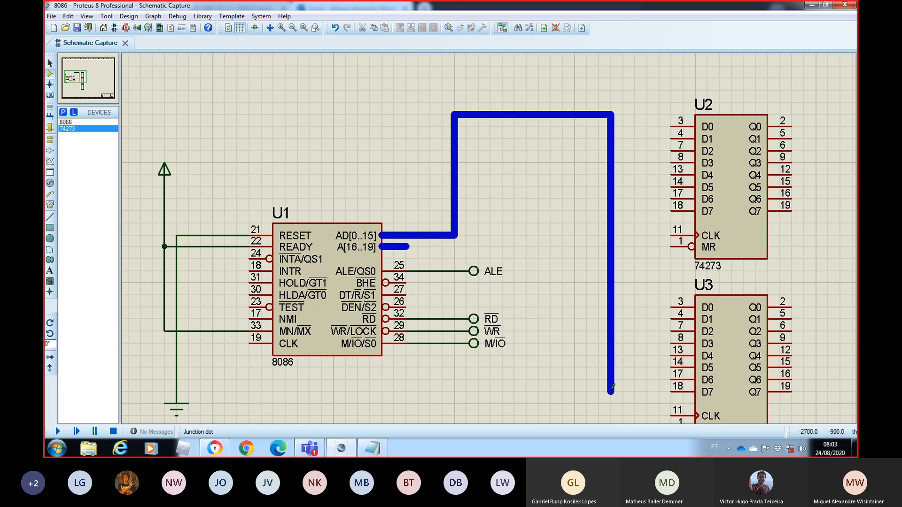
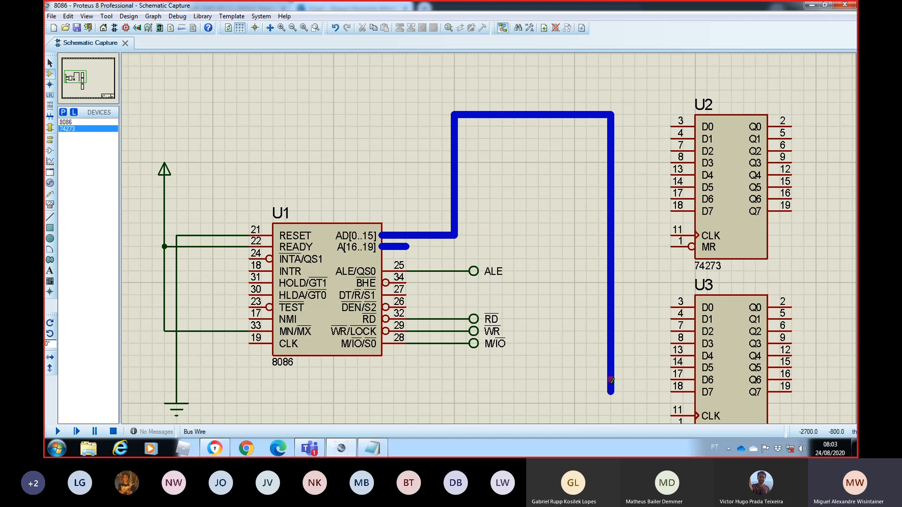
Step: Wire inputs D0 to D7 of latch U2 individually to the vertical section of the bus
left_click(611, 126)
left_click(672, 126)
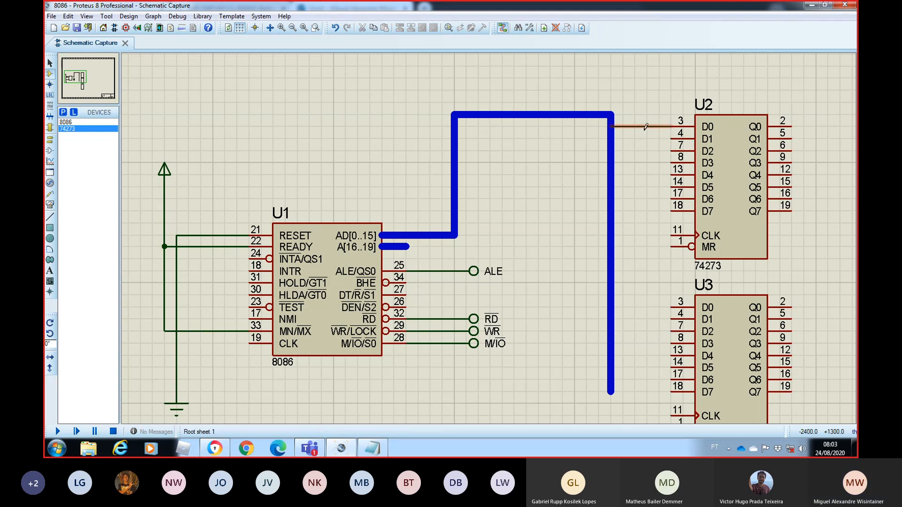
left_click(612, 139)
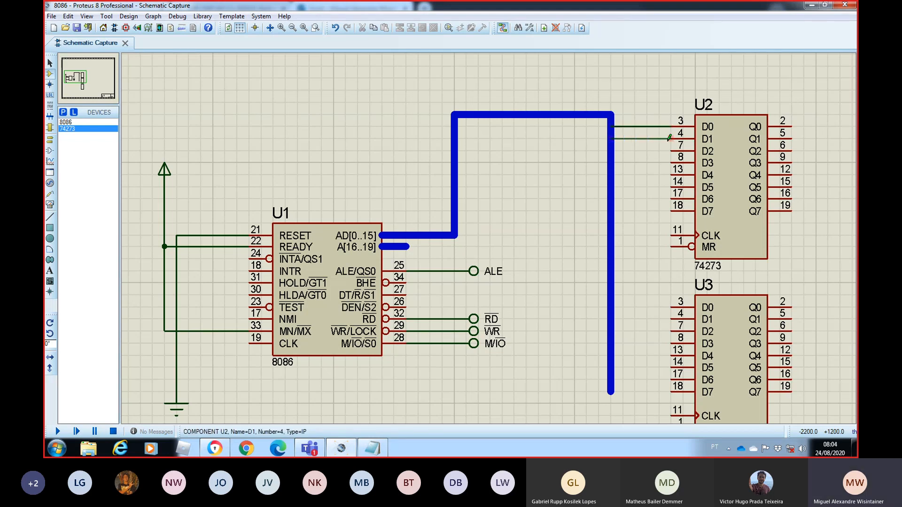
left_click(671, 138)
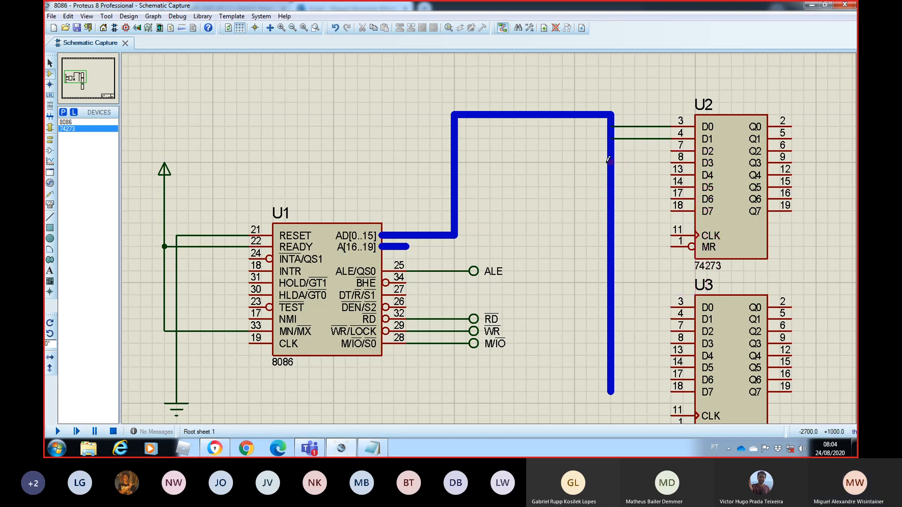
left_click(672, 150)
left_click(611, 150)
left_click(673, 163)
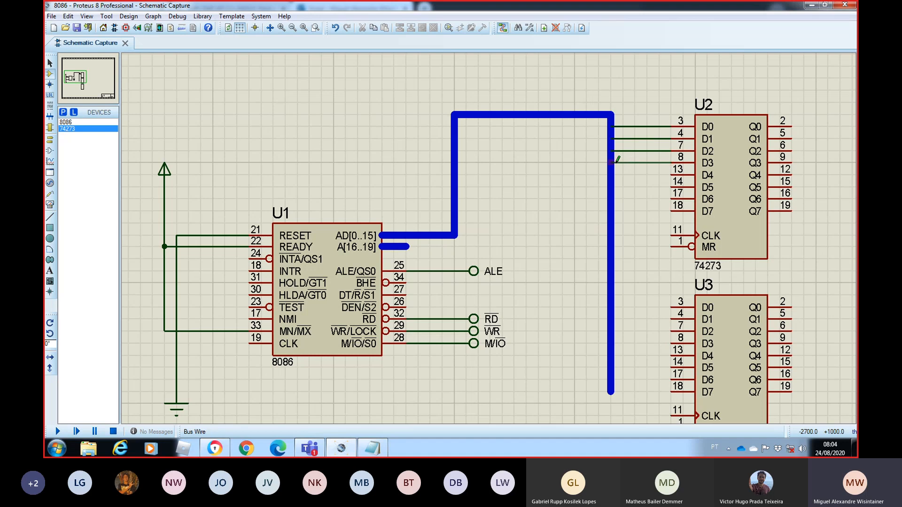
left_click(611, 163)
left_click(673, 174)
left_click(612, 174)
left_click(672, 187)
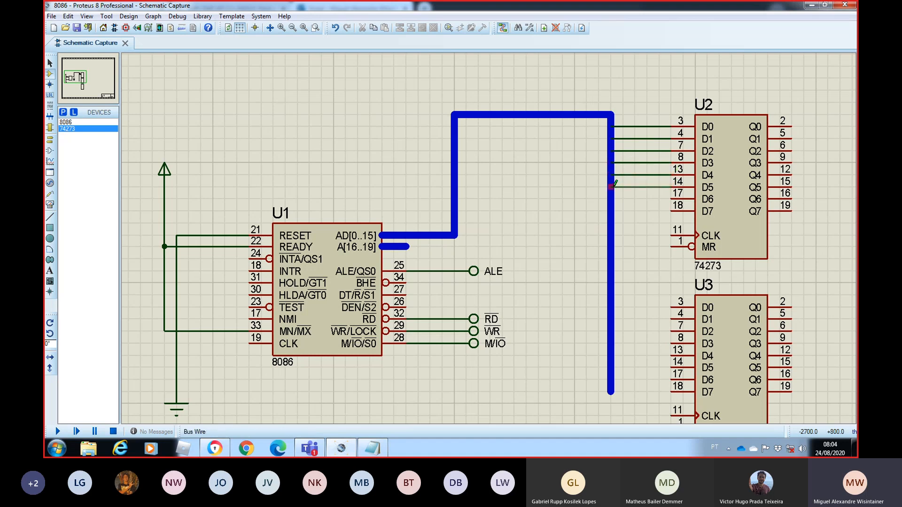
left_click(611, 187)
left_click(672, 199)
left_click(611, 199)
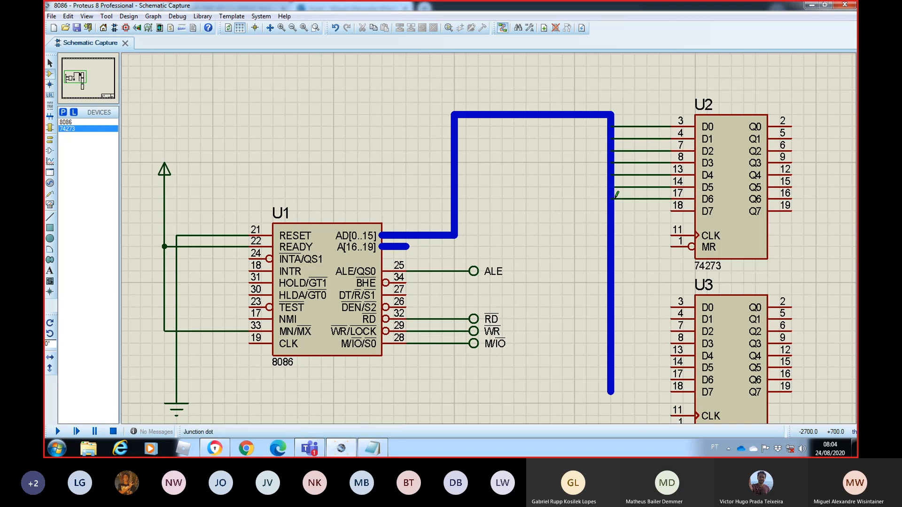
left_click(672, 211)
left_click(611, 211)
Step: Wire inputs D0 to D7 of latch U3 individually to the vertical section of the bus
left_click(673, 307)
left_click(611, 307)
left_click(672, 320)
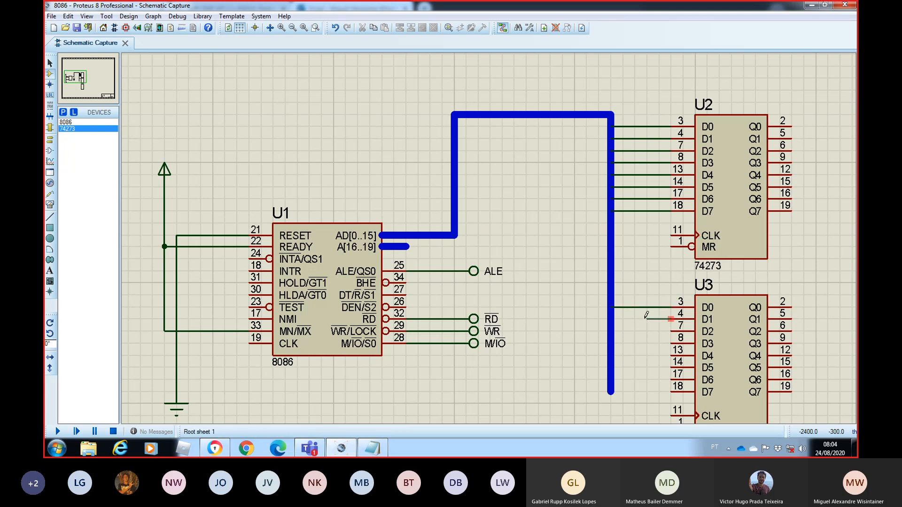
left_click(611, 319)
left_click(672, 331)
left_click(611, 331)
left_click(672, 343)
left_click(611, 343)
left_click(672, 355)
left_click(611, 356)
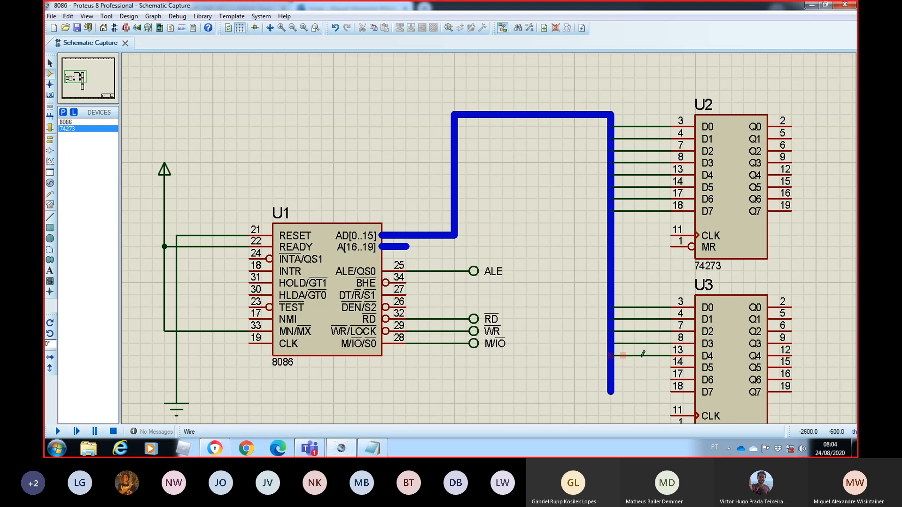
left_click(672, 367)
left_click(611, 367)
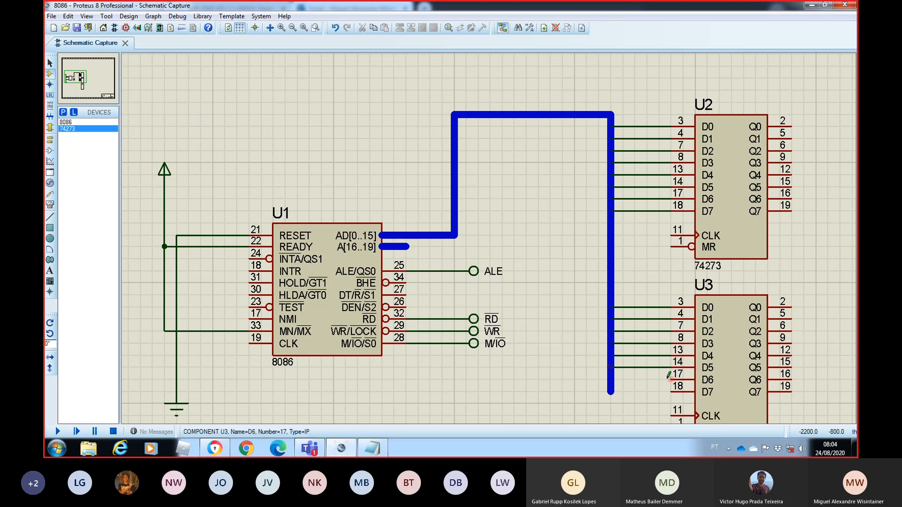
left_click(673, 379)
left_click(611, 379)
left_click(673, 391)
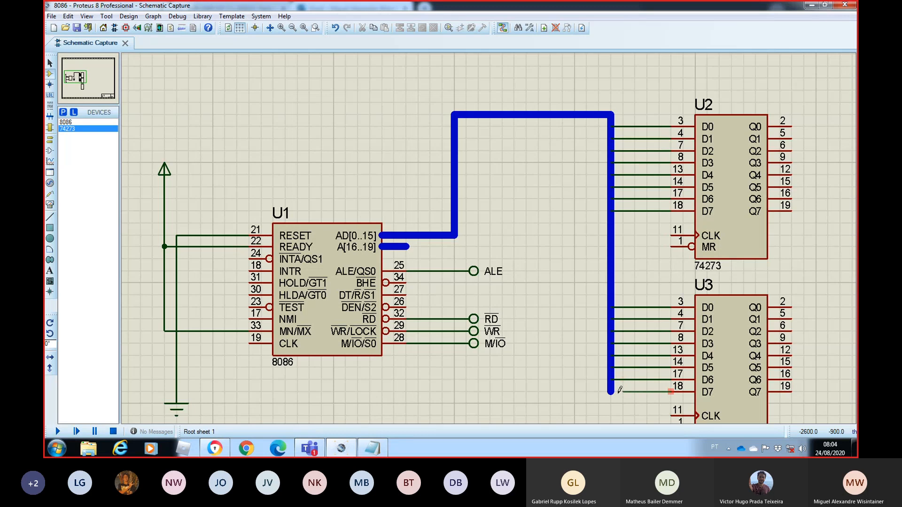
left_click(611, 392)
Step: Examine the whole schematic, including the 8086, its AD bus, latches U2 to U4 and the free sheet area around them
left_click(101, 94)
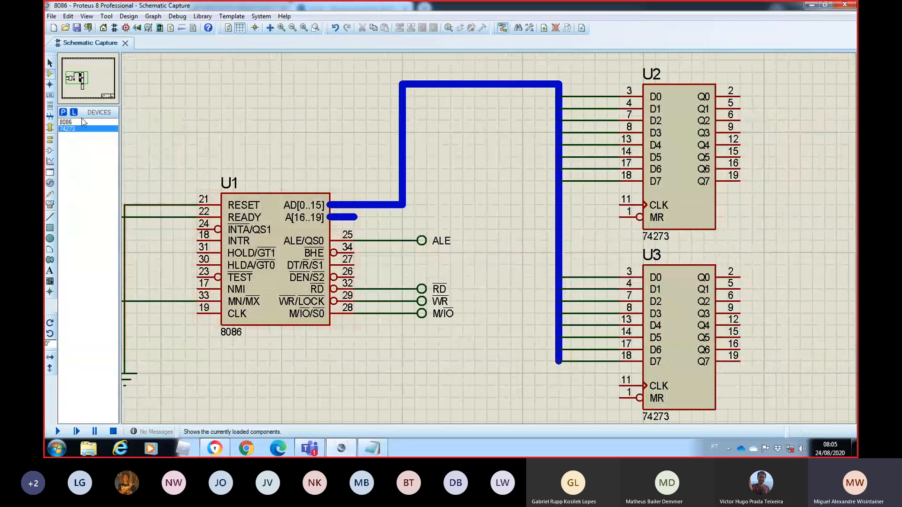
left_click(89, 89)
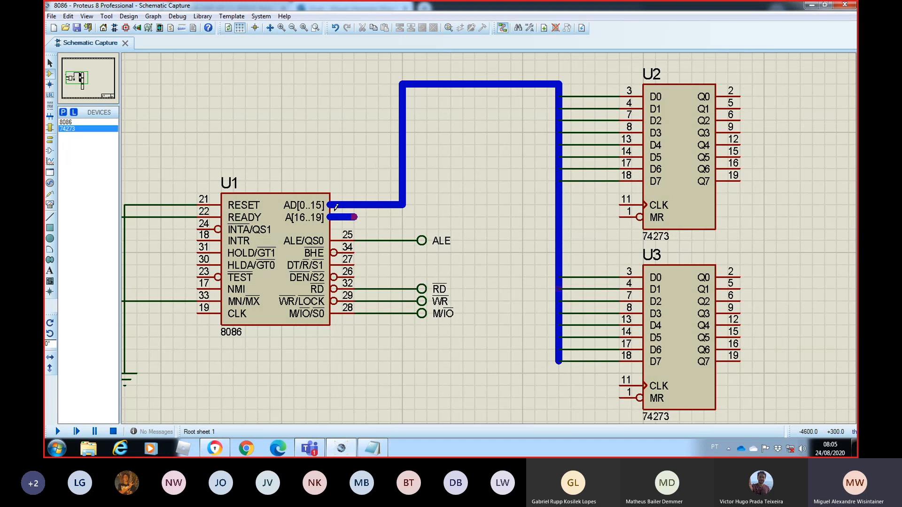
left_click(98, 78)
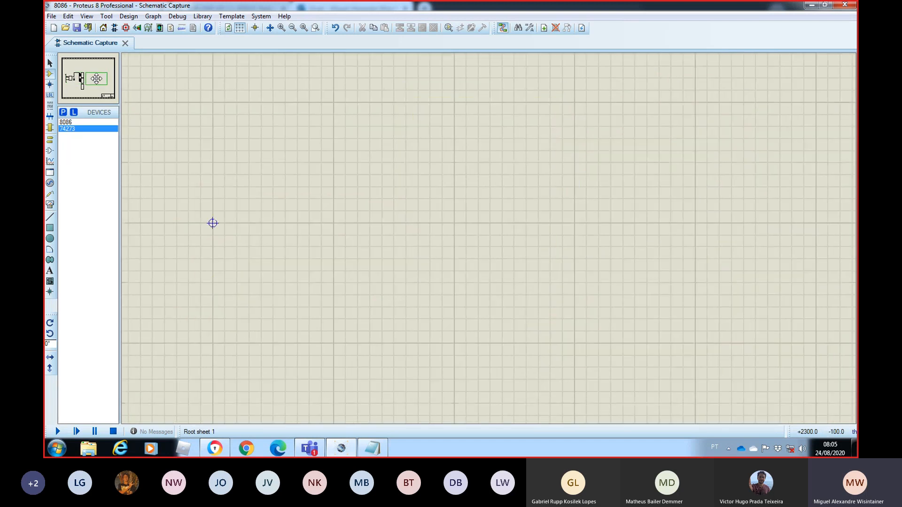
left_click(77, 85)
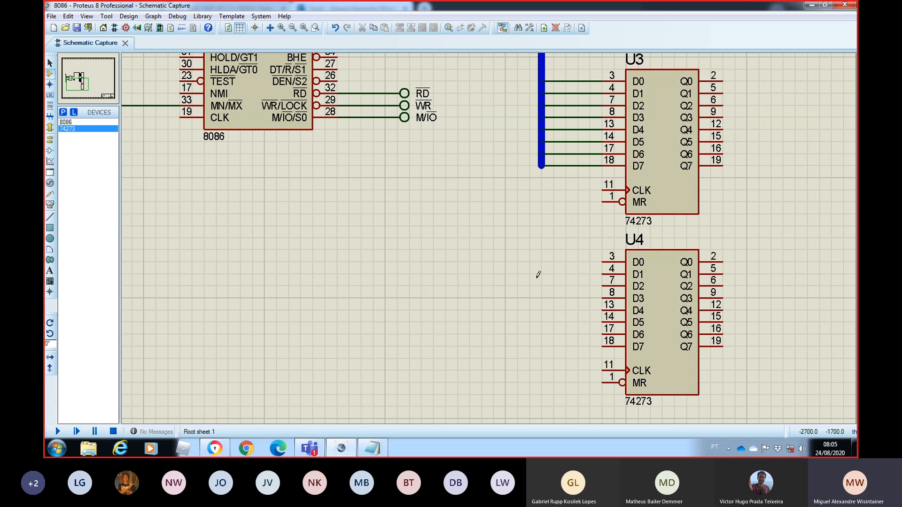
left_click(291, 29)
left_click(290, 30)
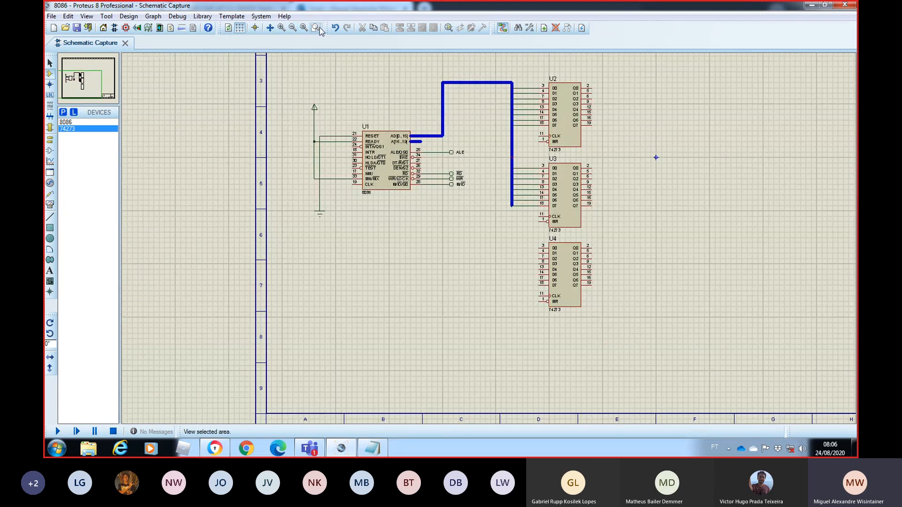
left_click(281, 28)
left_click(78, 63)
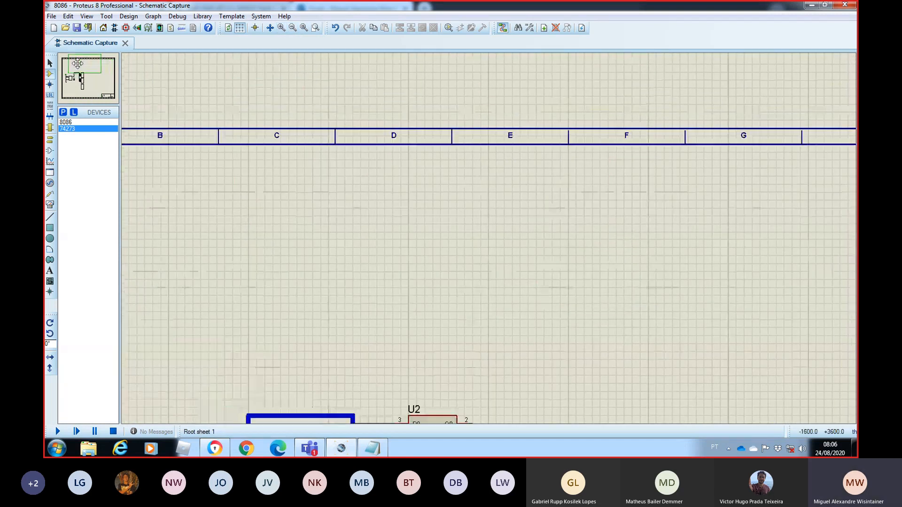
left_click(71, 75)
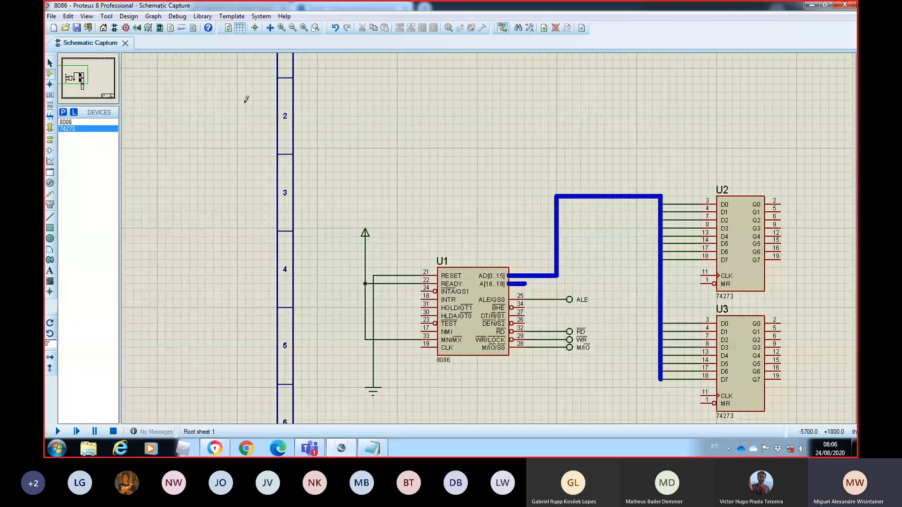
left_click(576, 196)
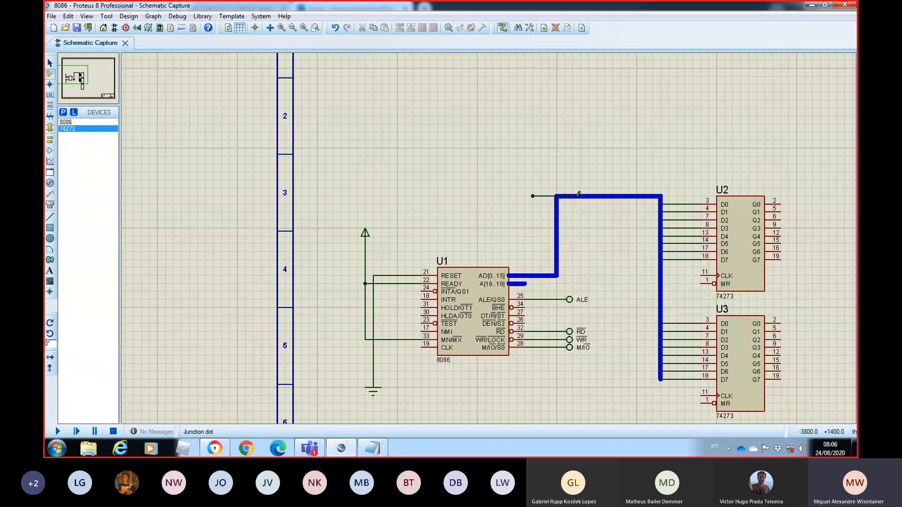
right_click(540, 196)
right_click(540, 196)
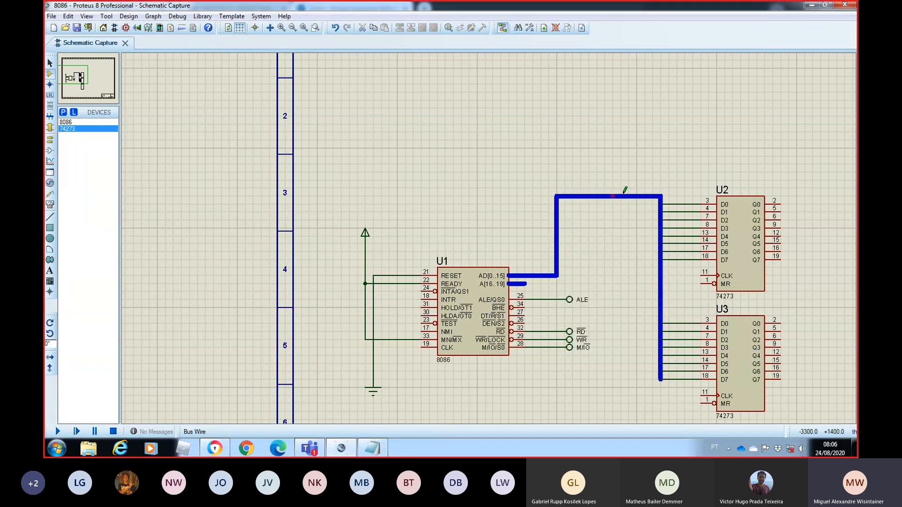
left_click(50, 63)
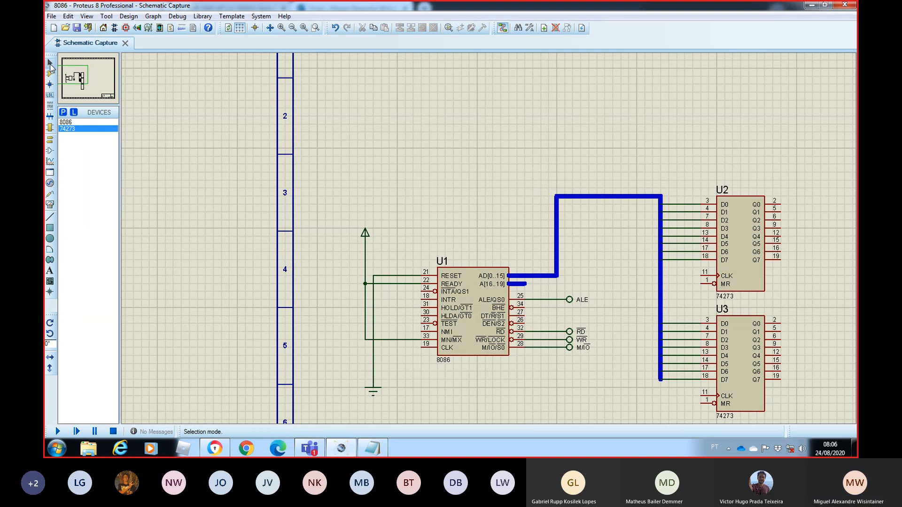
double_click(571, 203)
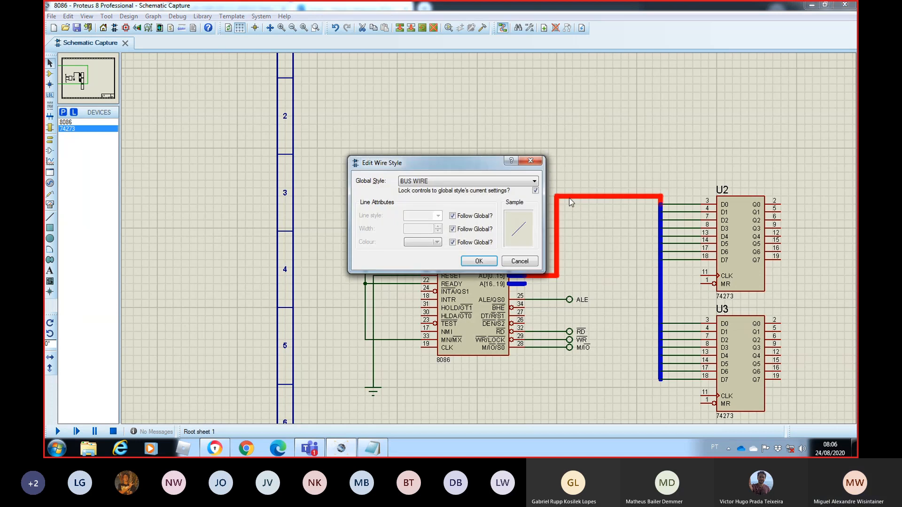
left_click(530, 161)
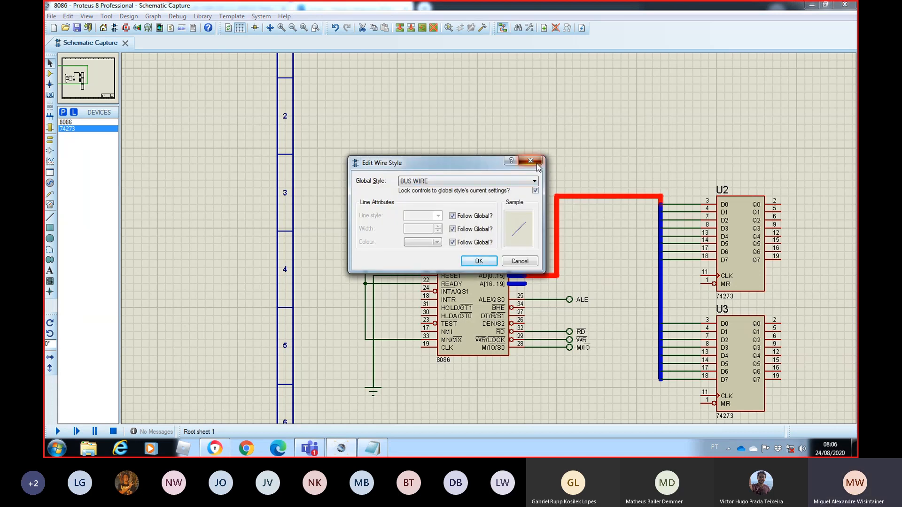
left_click(577, 239)
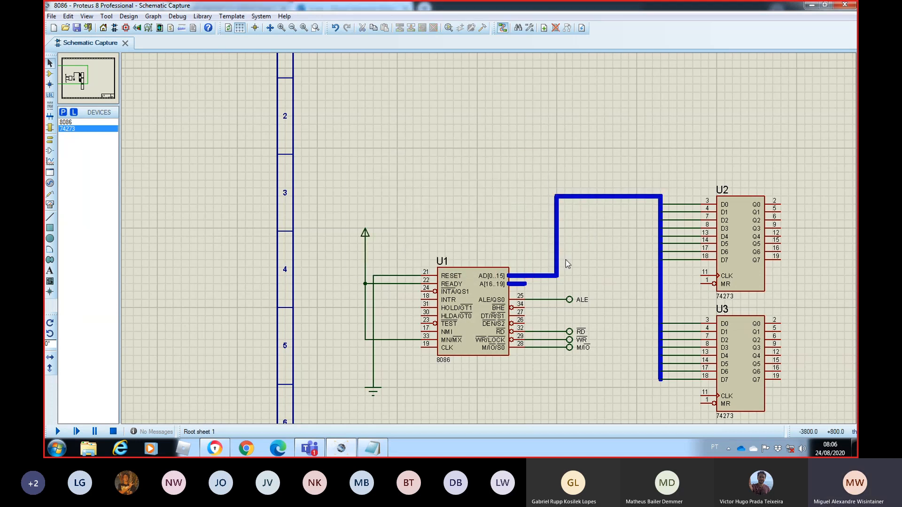
double_click(539, 277)
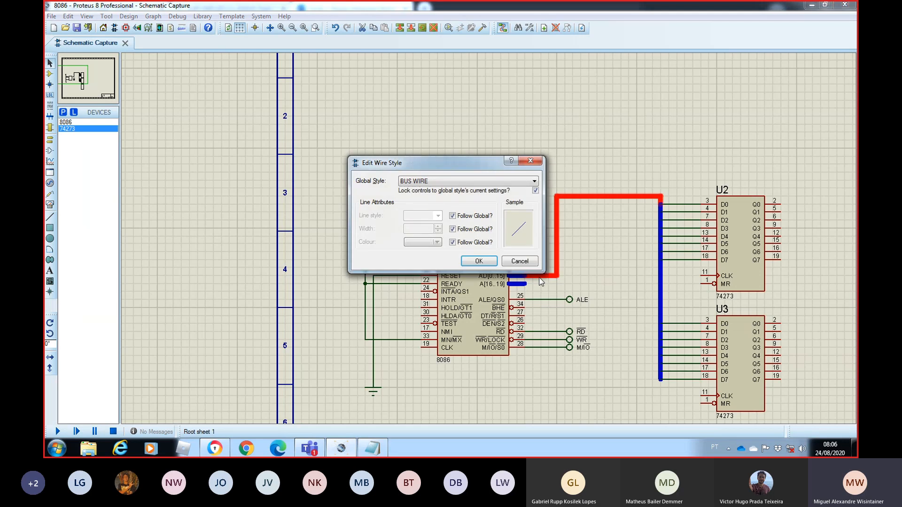
left_click(484, 260)
left_click(51, 75)
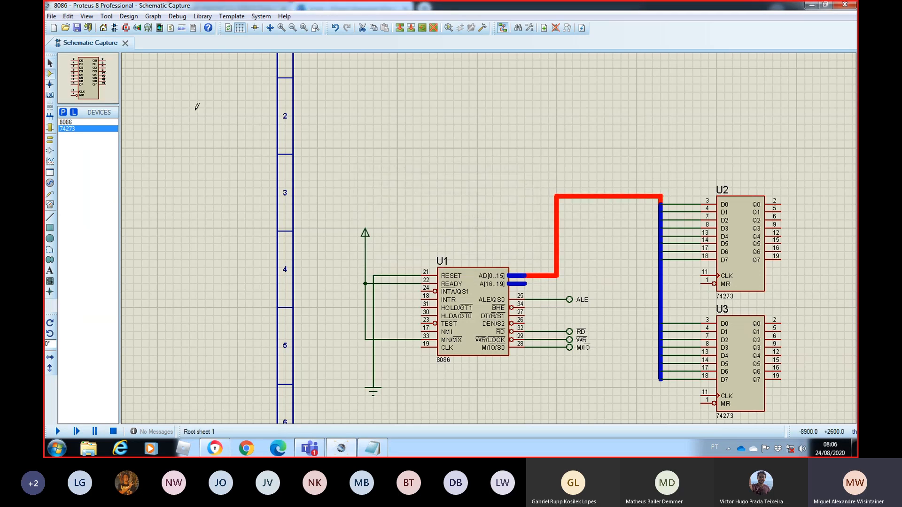
left_click(184, 153)
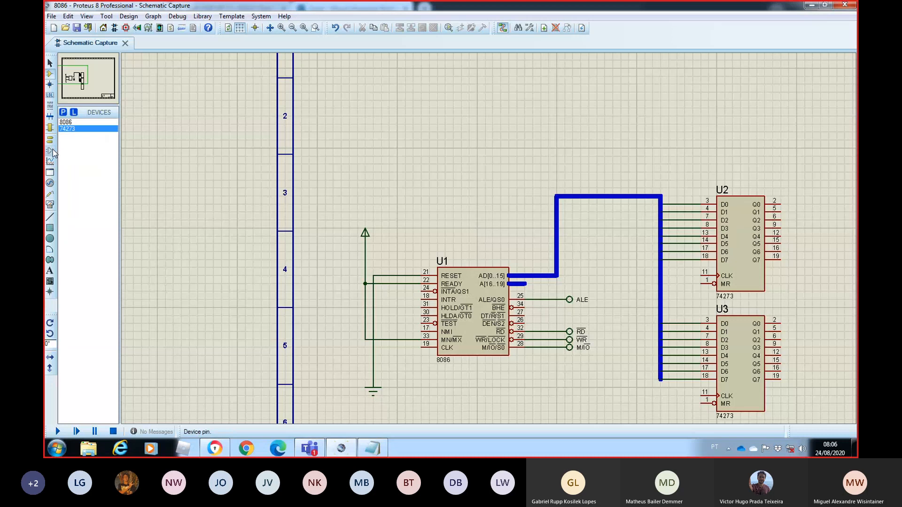
left_click(49, 95)
left_click(601, 196)
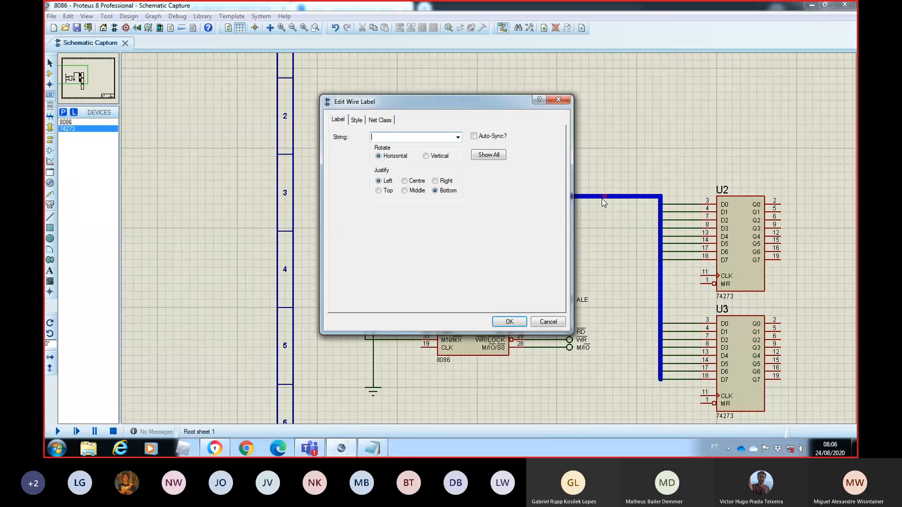
key("Escape")
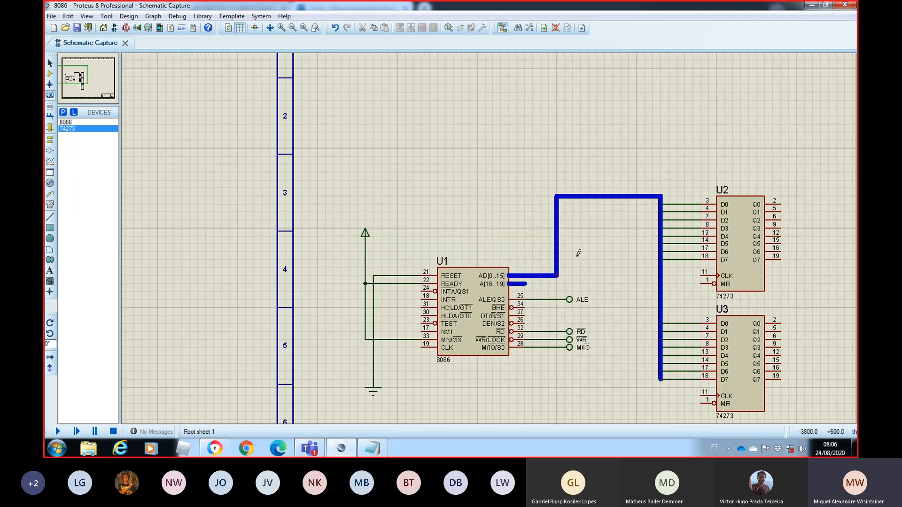
Step: Label the horizontal section of the bus from the 8086's AD[0..15] pin as AD[0..15]
left_click(50, 96)
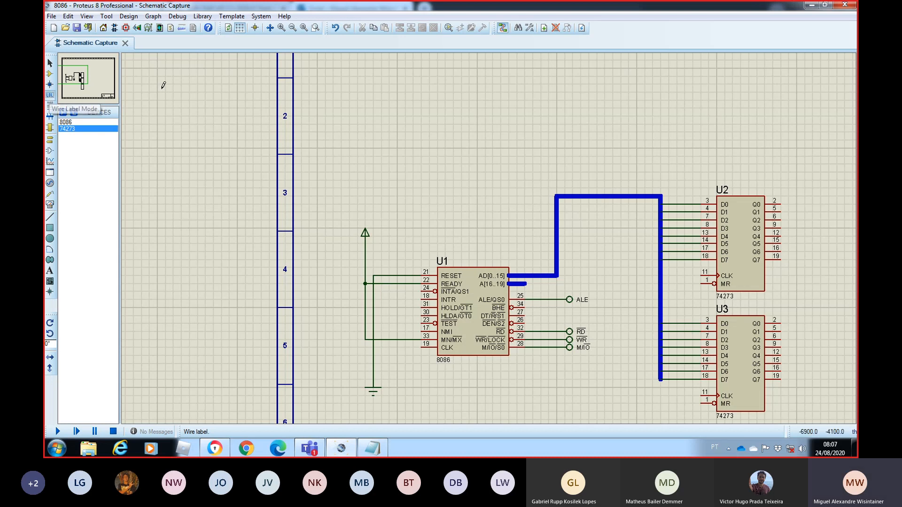
left_click(573, 196)
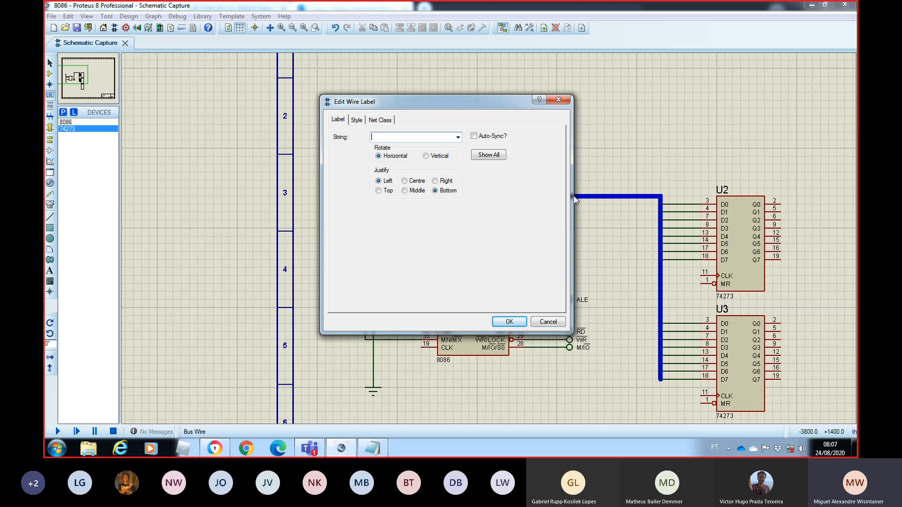
type("AD[")
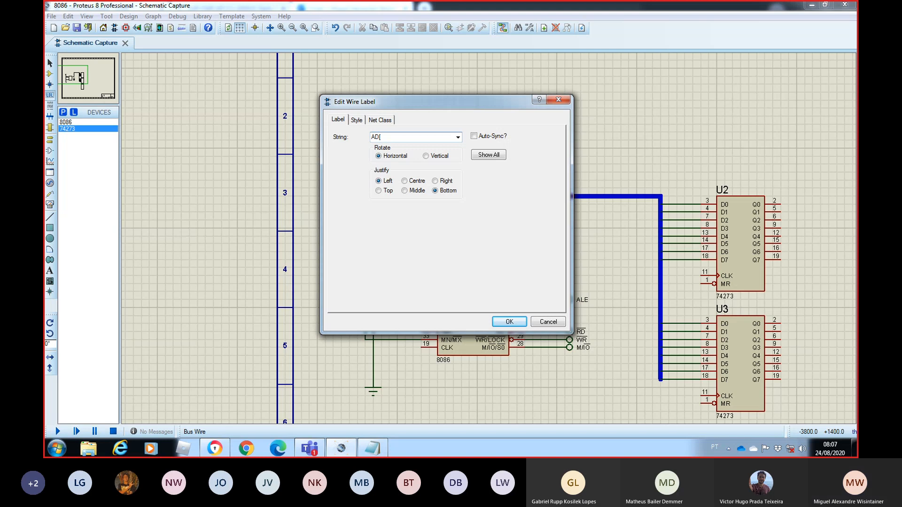
type("0..15")
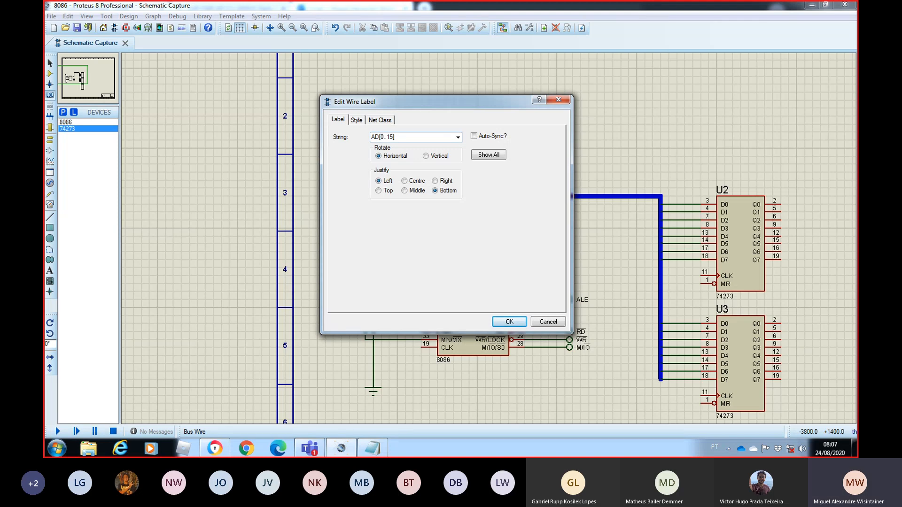
key("Return")
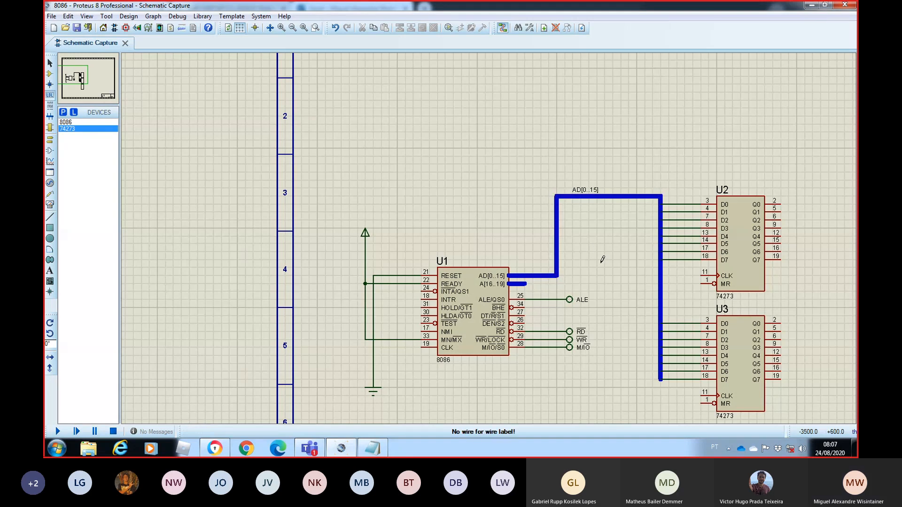
Step: Label the wires at inputs D0 to D3 of latch U2 as AD0, AD1, AD2 and AD3
scroll(604, 261, "up", 1)
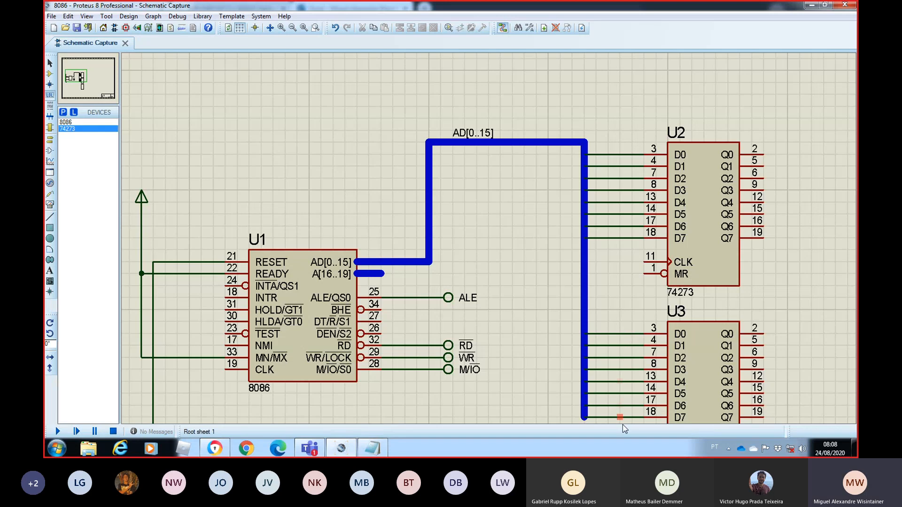
left_click(621, 153)
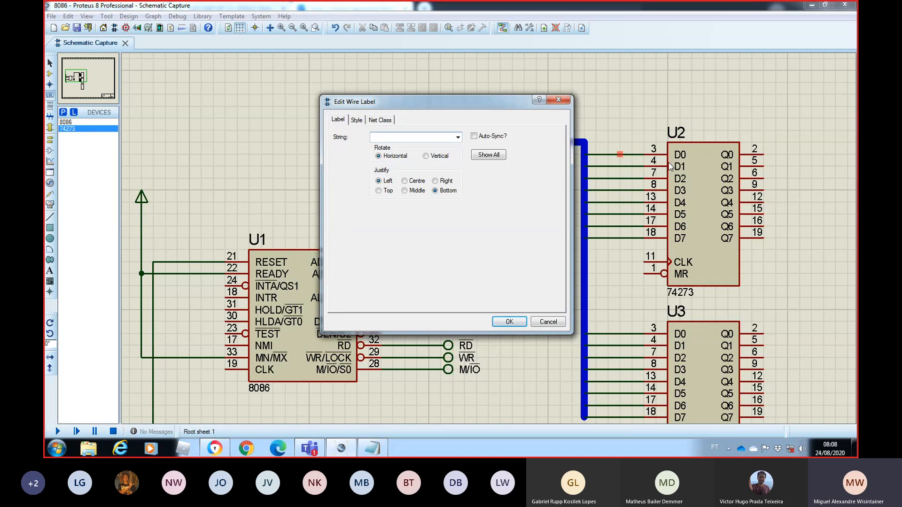
type("AD0")
key("Return")
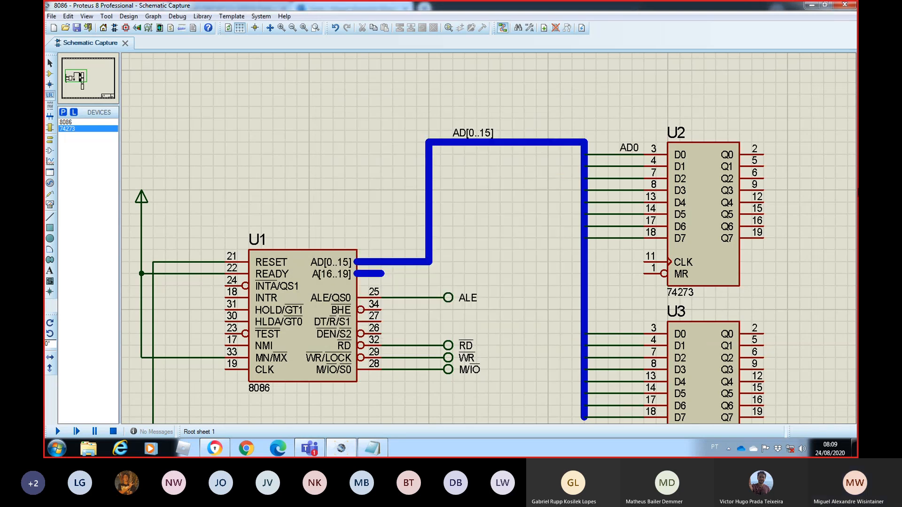
left_click(625, 168)
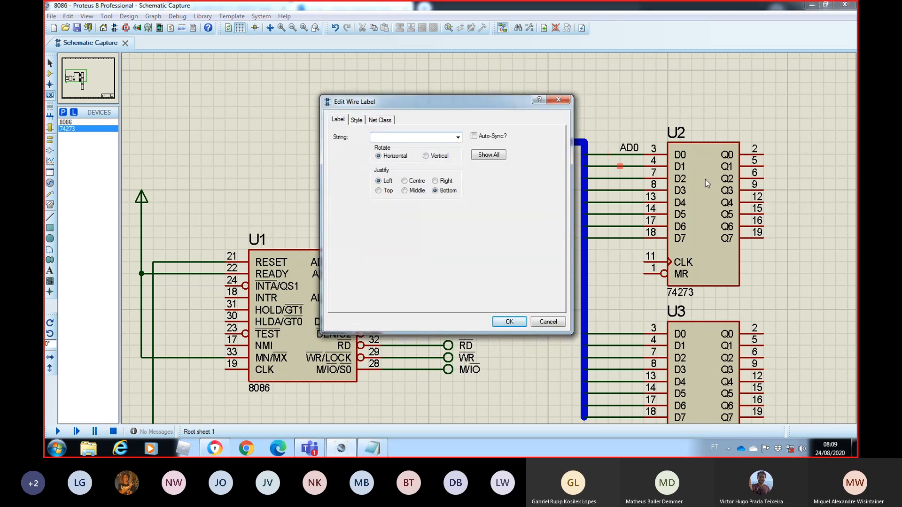
type("AD1")
key("Return")
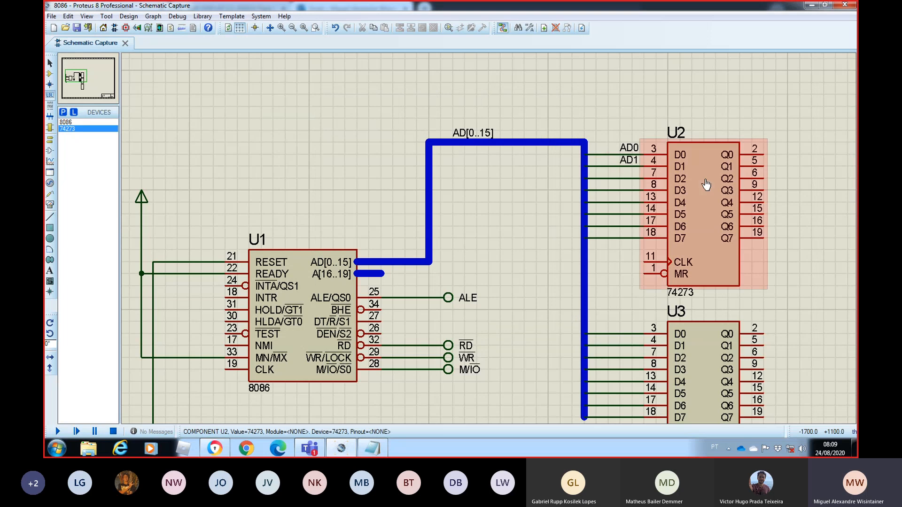
left_click(621, 178)
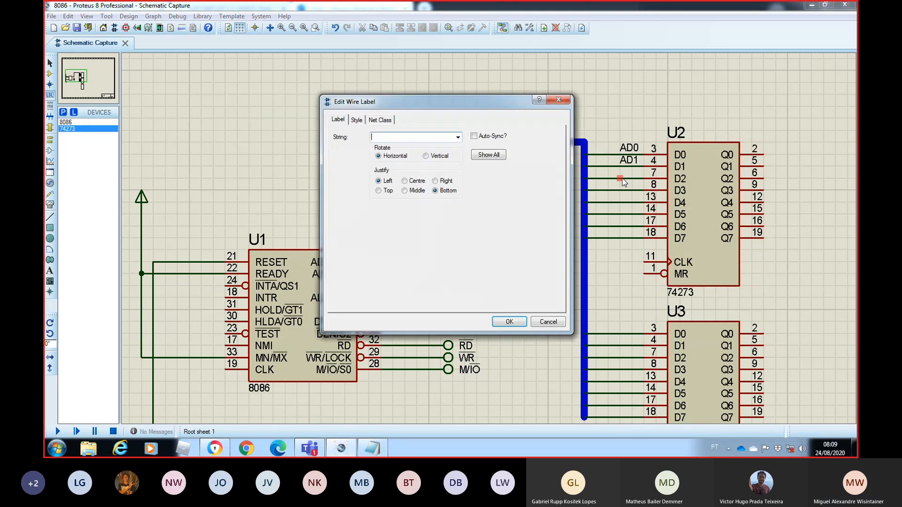
type("AD2")
key("Return")
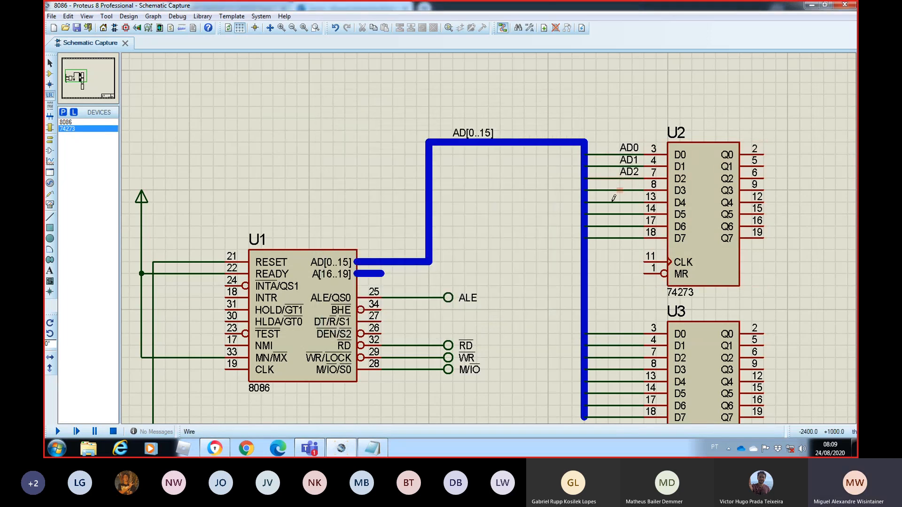
left_click(621, 190)
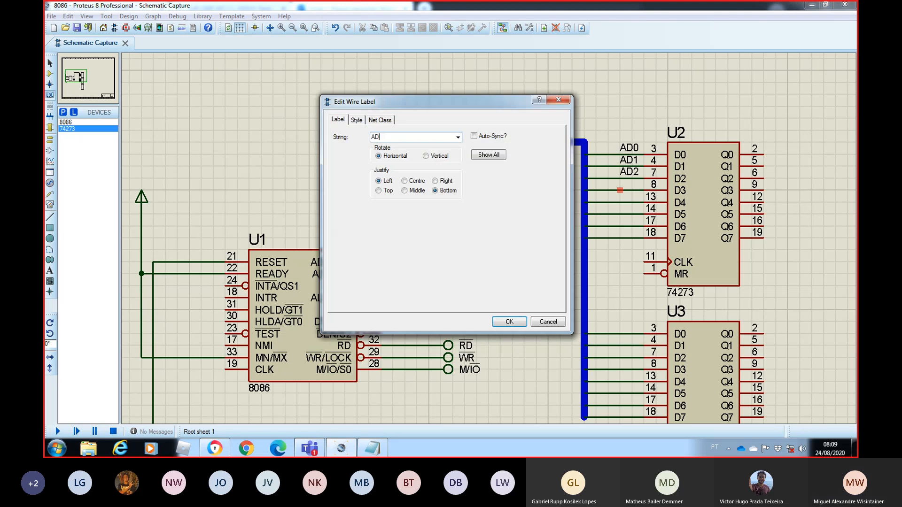
type("AD3")
key("Return")
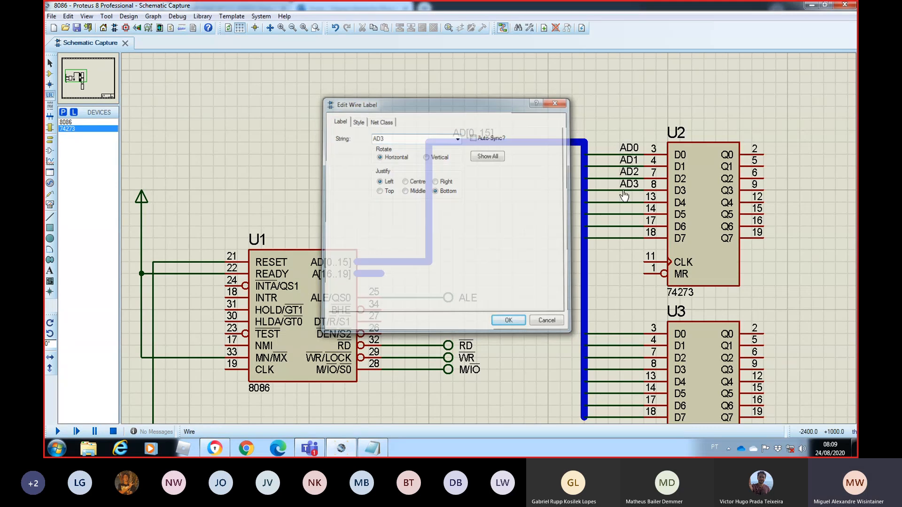
Step: Label the wires at inputs D4 to D7 of latch U2 as AD4, AD5, AD6 and AD7
left_click(620, 202)
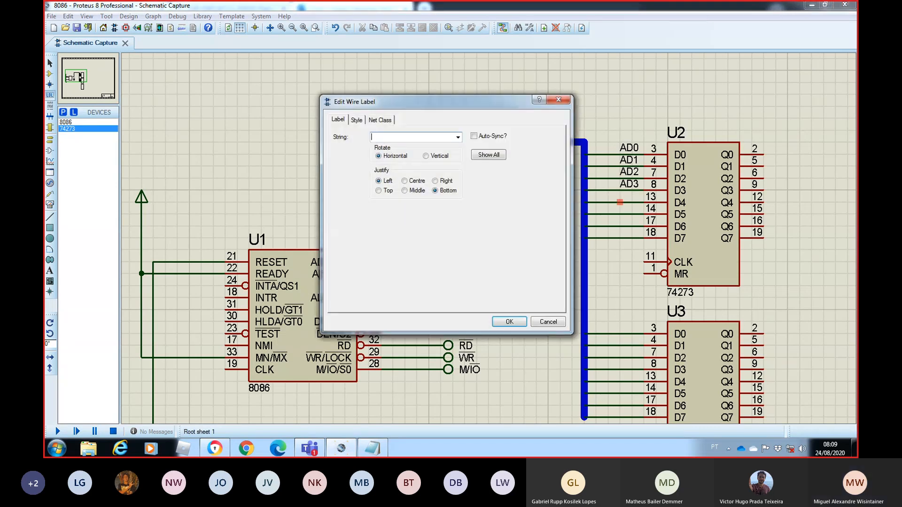
key("Return")
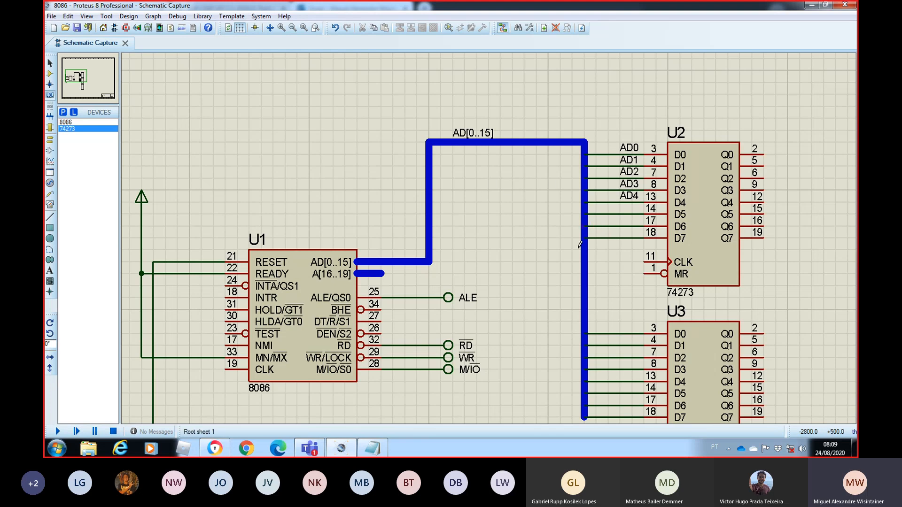
left_click(621, 214)
type("AD5")
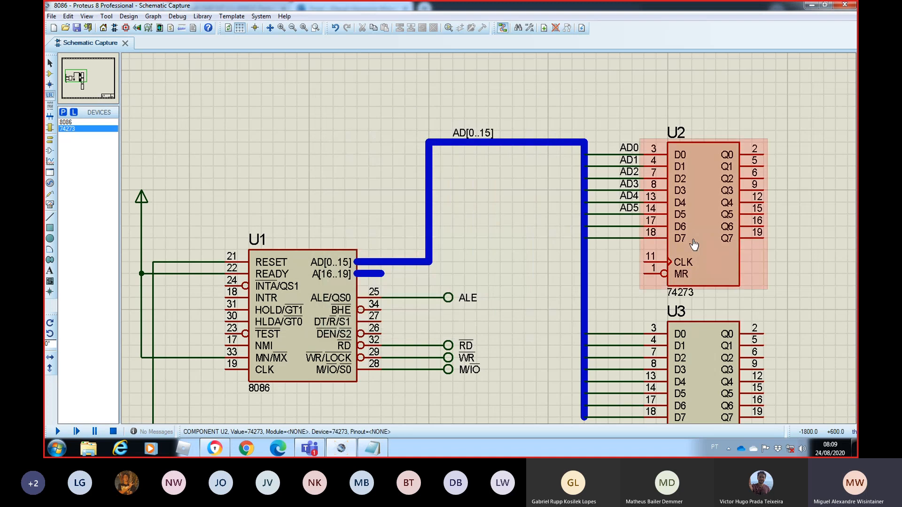
key("Return")
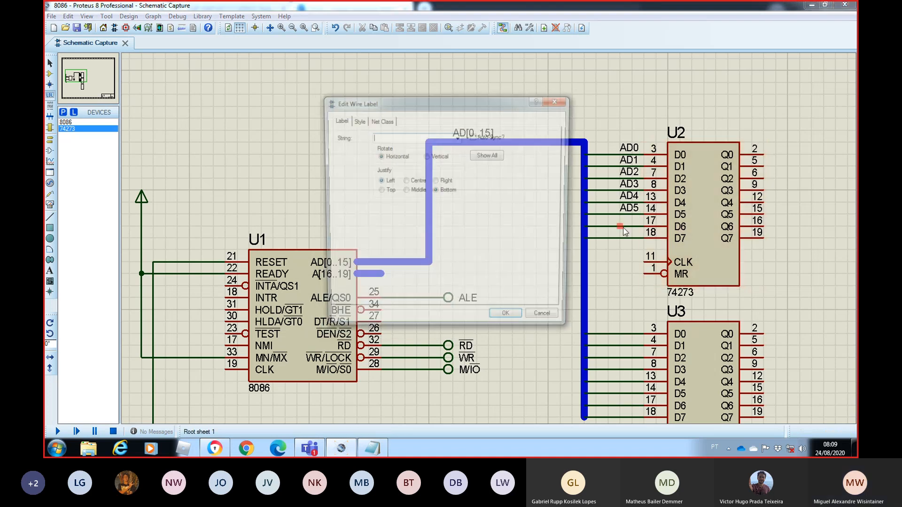
type("AD6")
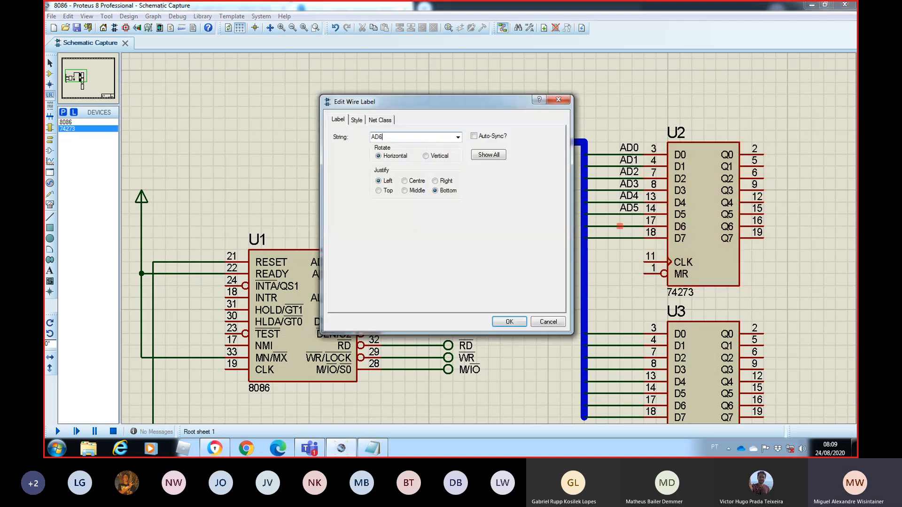
key("Return")
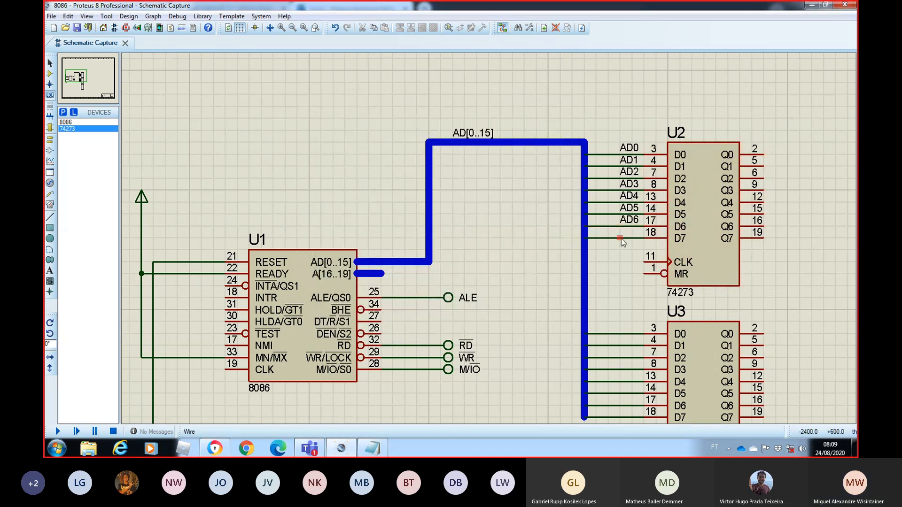
left_click(621, 238)
type("AD7")
key("Return")
Step: Label the wires at inputs D0 to D3 of latch U3 as AD8, AD9, AD10 and AD11
left_click(618, 333)
type("AD")
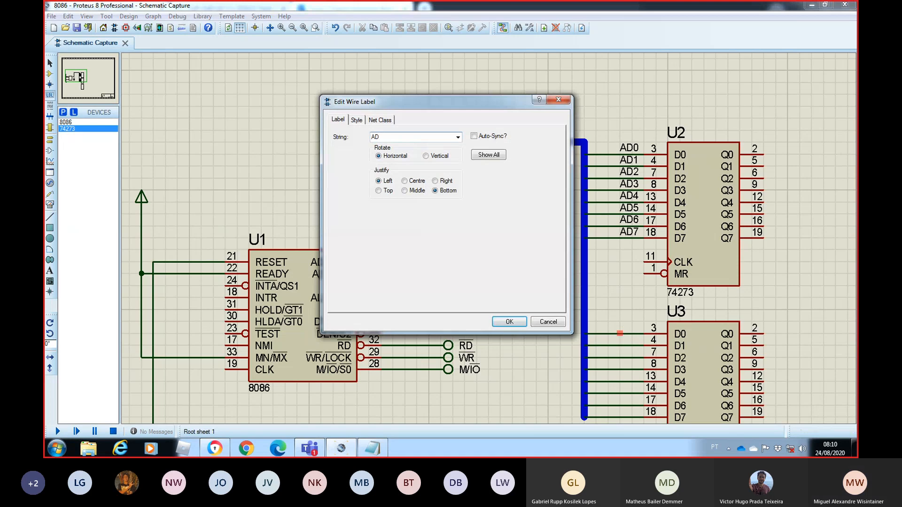
type("8")
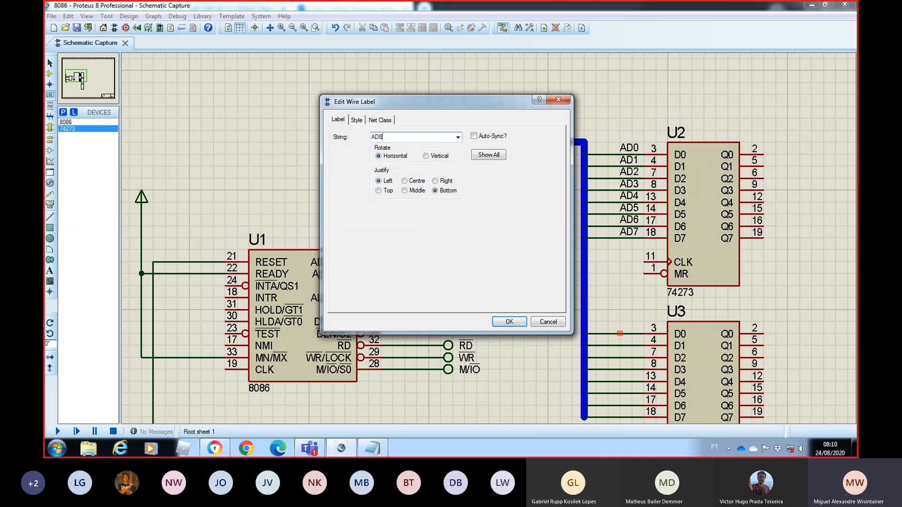
key("Return")
left_click(620, 346)
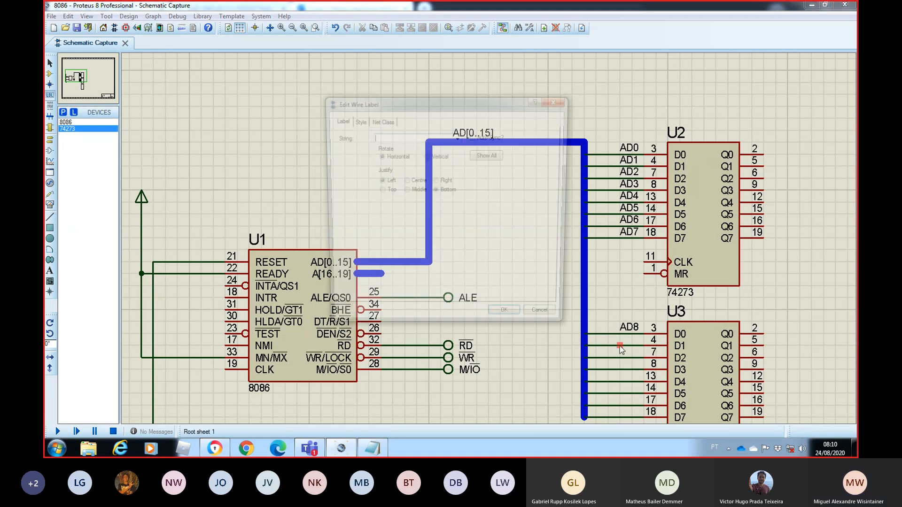
type("AD9")
key("Return")
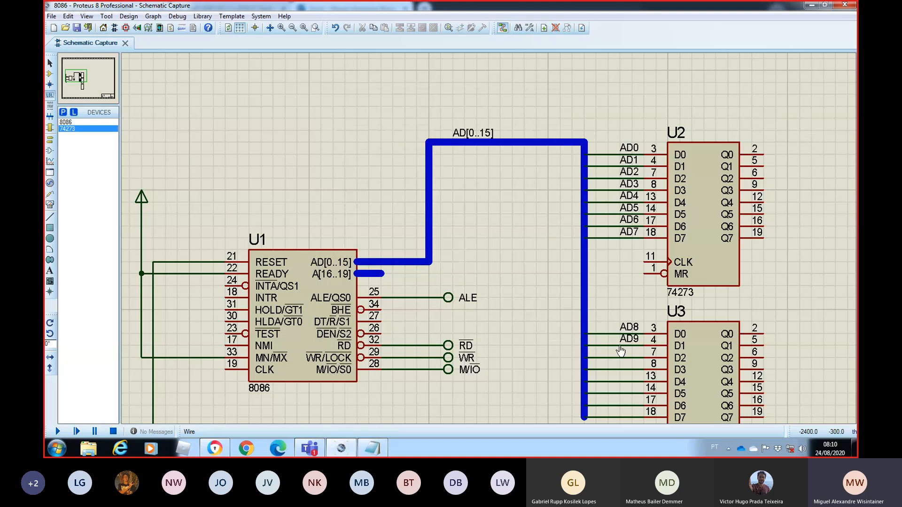
left_click(620, 357)
type("AD10")
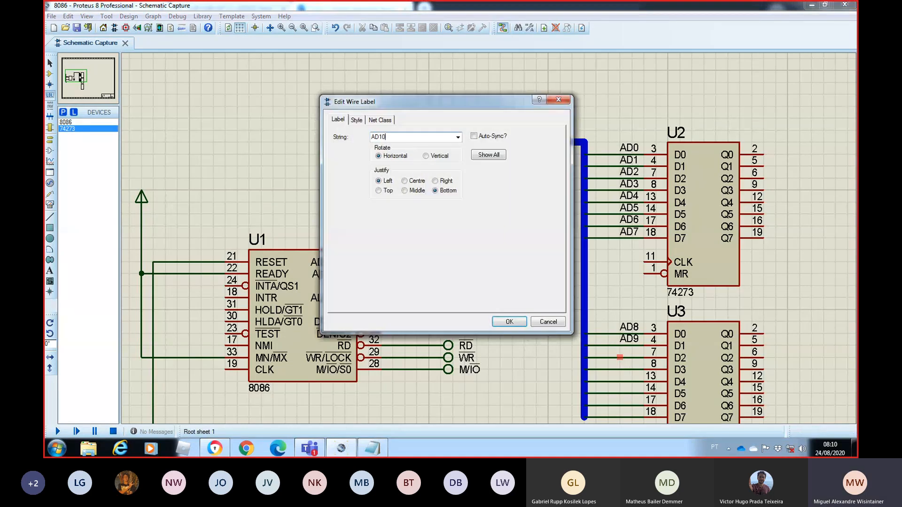
key("Return")
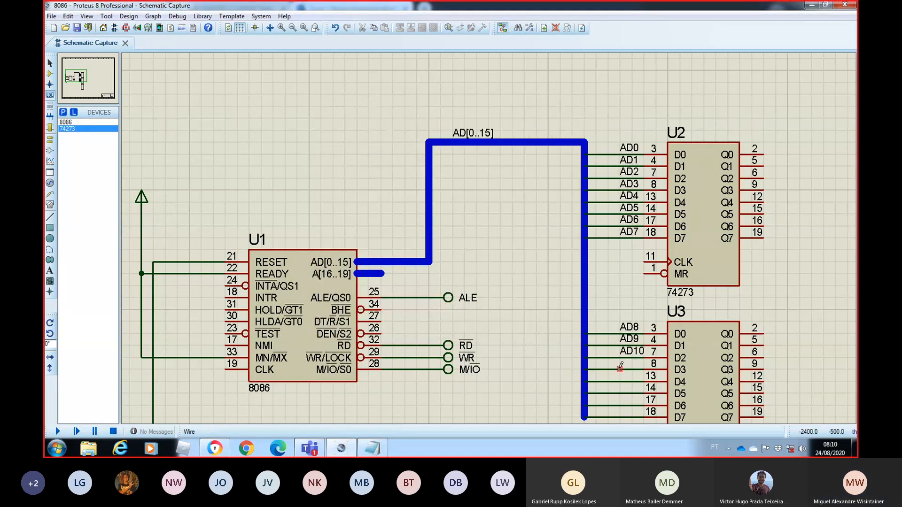
left_click(620, 369)
type("AD11")
key("Return")
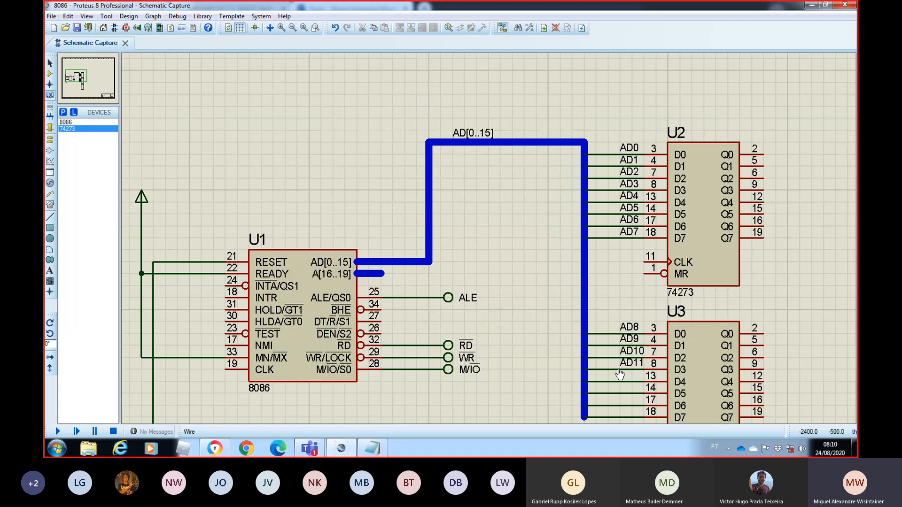
Step: Label the wires at inputs D4 to D7 of latch U3 as AD12, AD13, AD14 and AD15
left_click(621, 382)
type("AD")
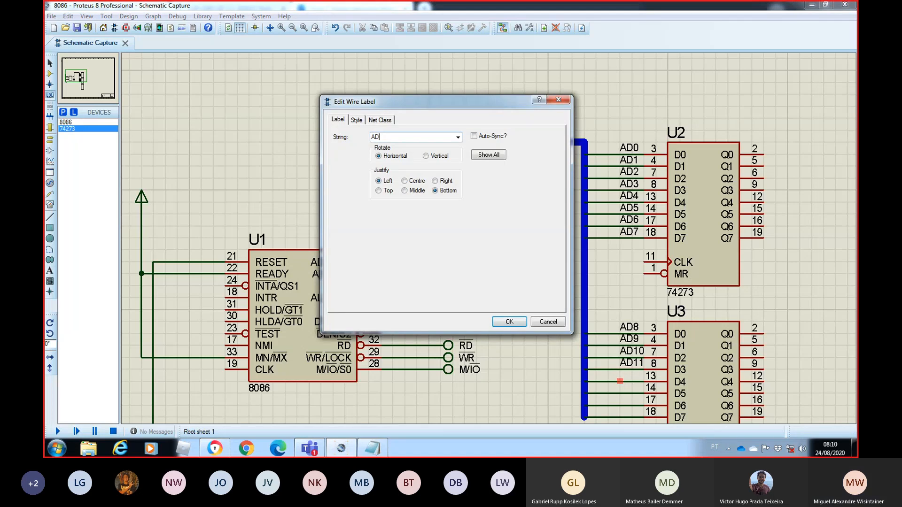
type("E2")
key("Return")
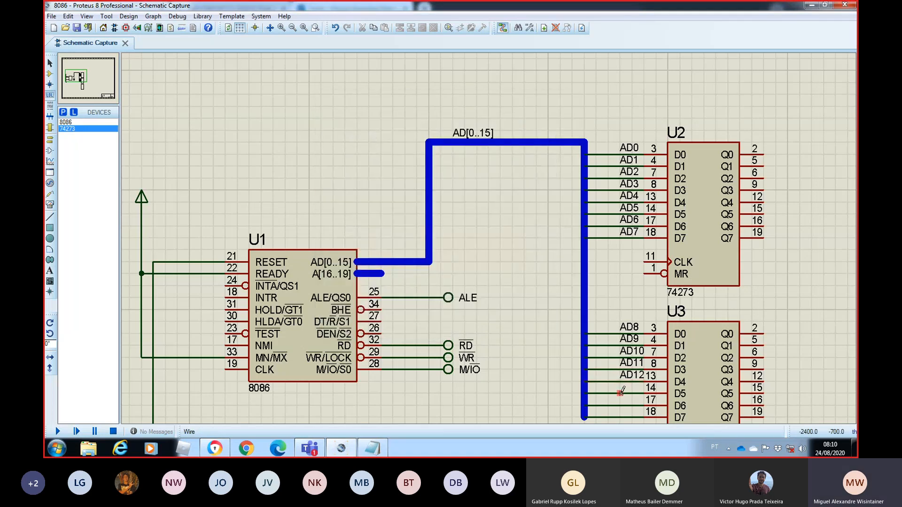
left_click(620, 394)
type("AD13")
key("Return")
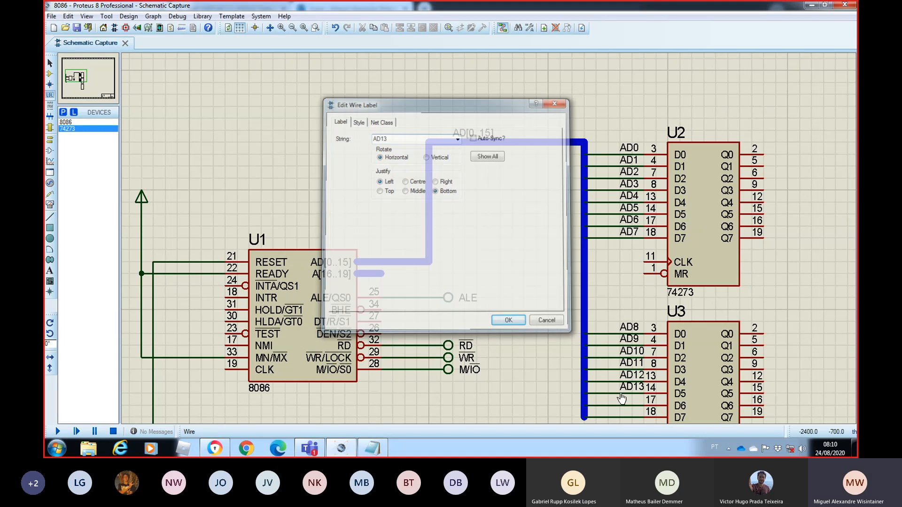
left_click(620, 405)
type("AD")
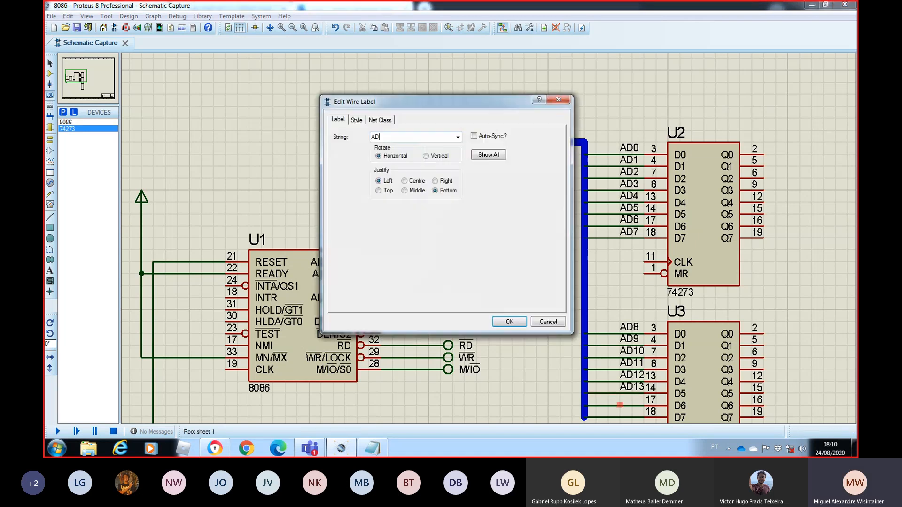
type("14")
key("Return")
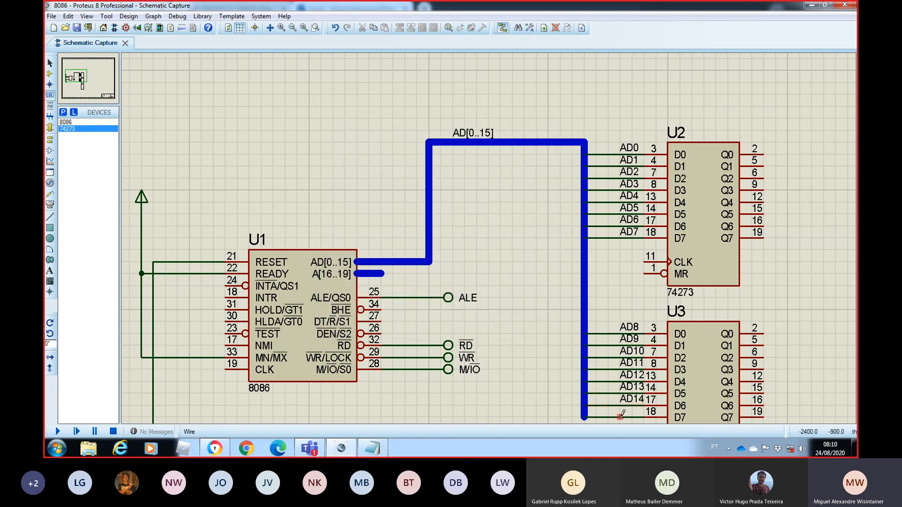
left_click(620, 418)
type("AD15")
key("Return")
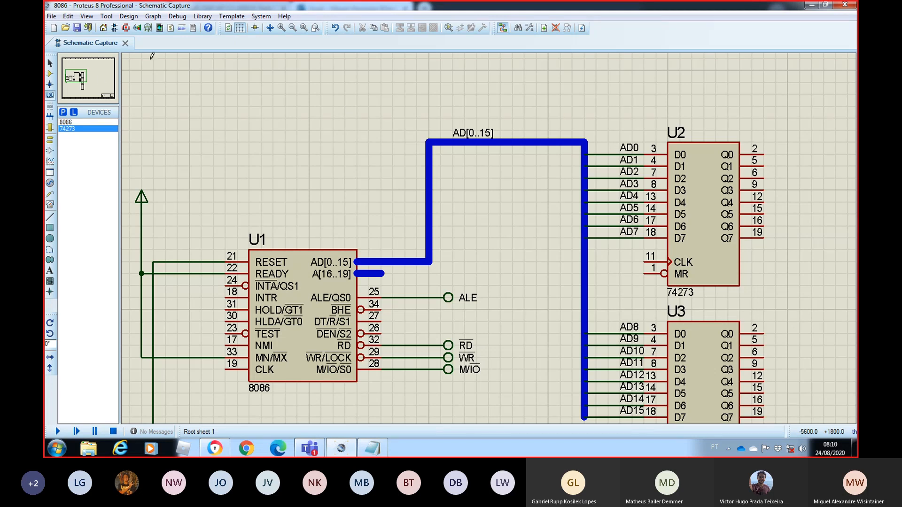
left_click(96, 77)
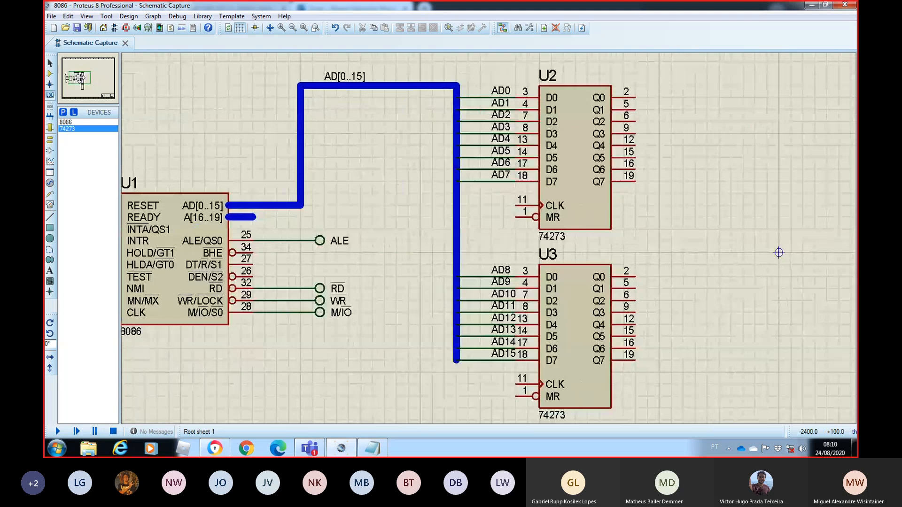
left_click(78, 78)
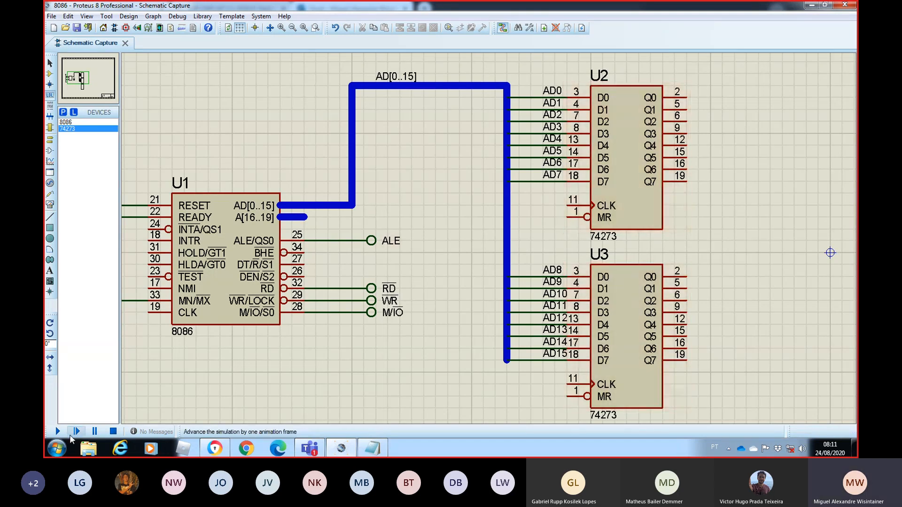
Step: Open the Windows Device Manager through the Control Panel's hardware and sound settings
left_click(65, 448)
type("PAIN")
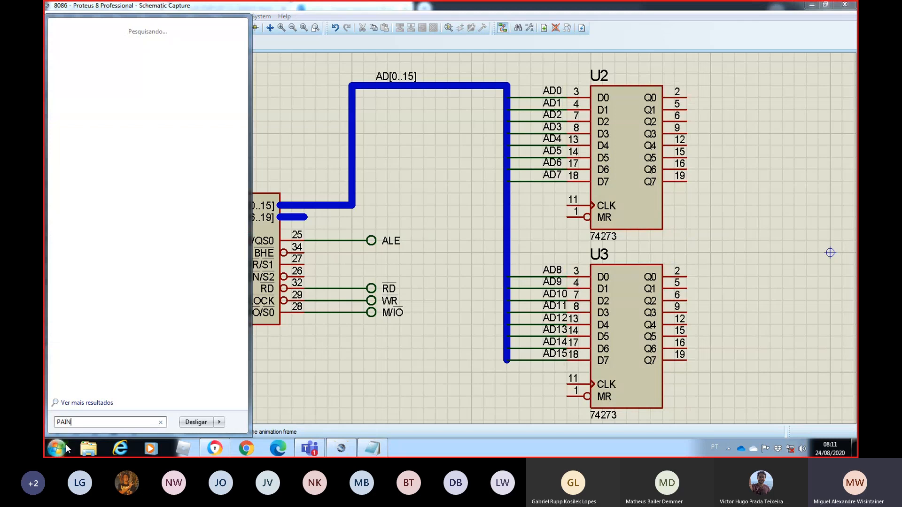
type("T")
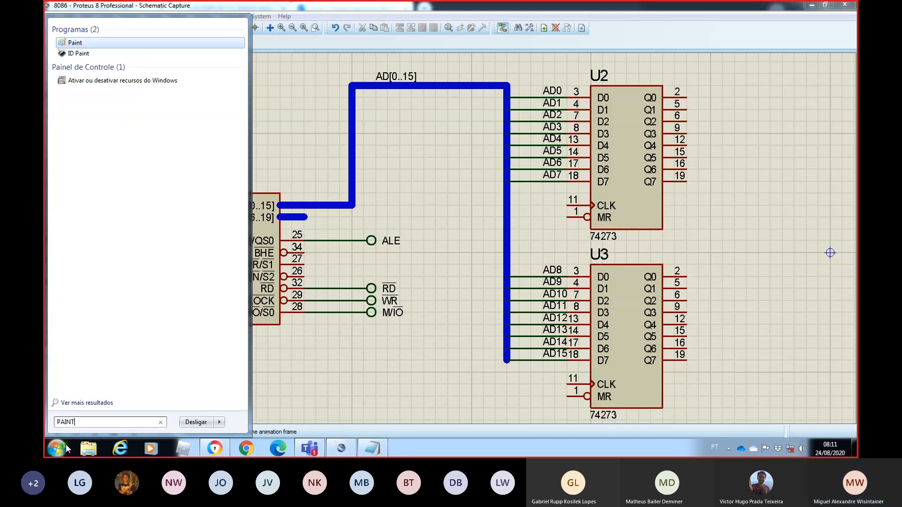
key("BackSpace")
type("EL")
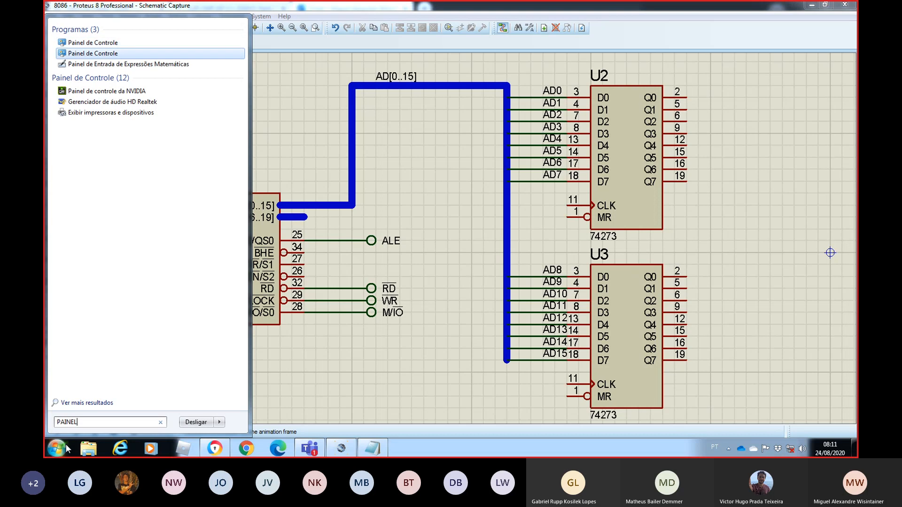
left_click(67, 447)
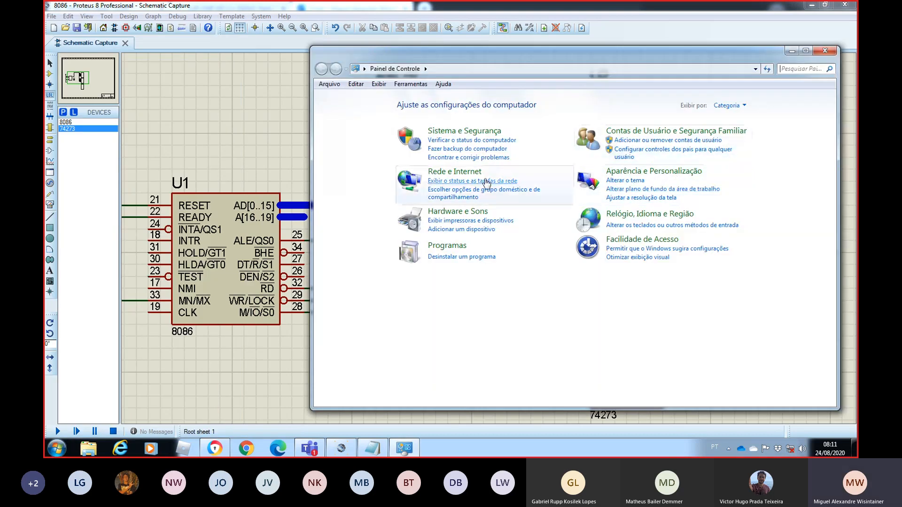
left_click(459, 212)
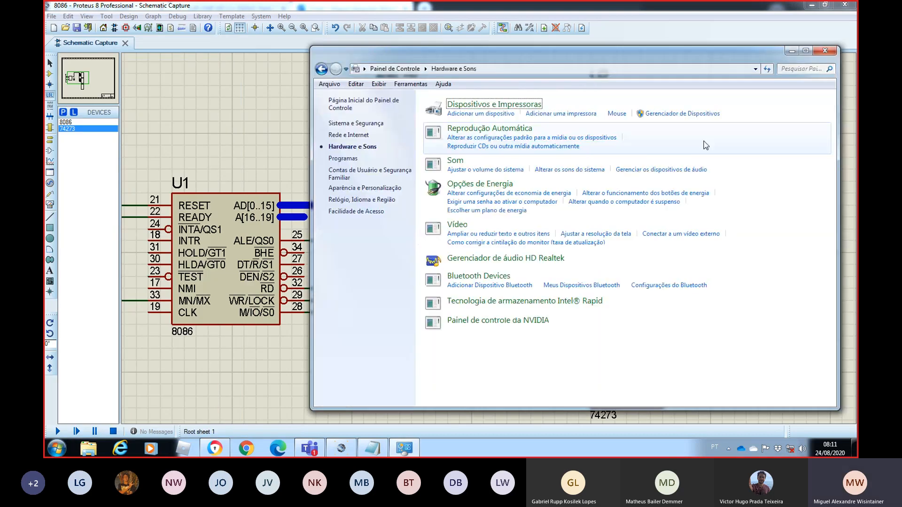
left_click(690, 114)
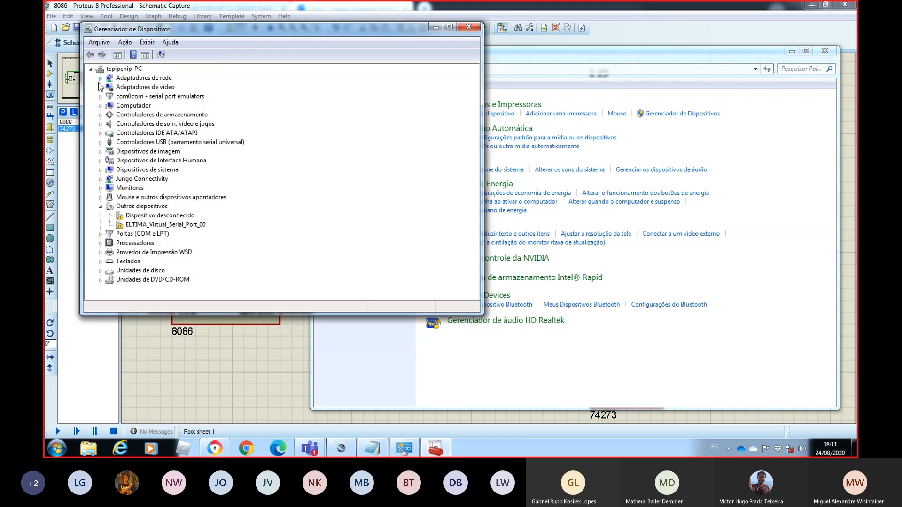
Step: Open the properties of the Realtek PCIe GBE Family Controller network adapter and review its advanced, about, driver and detail pages
left_click(100, 79)
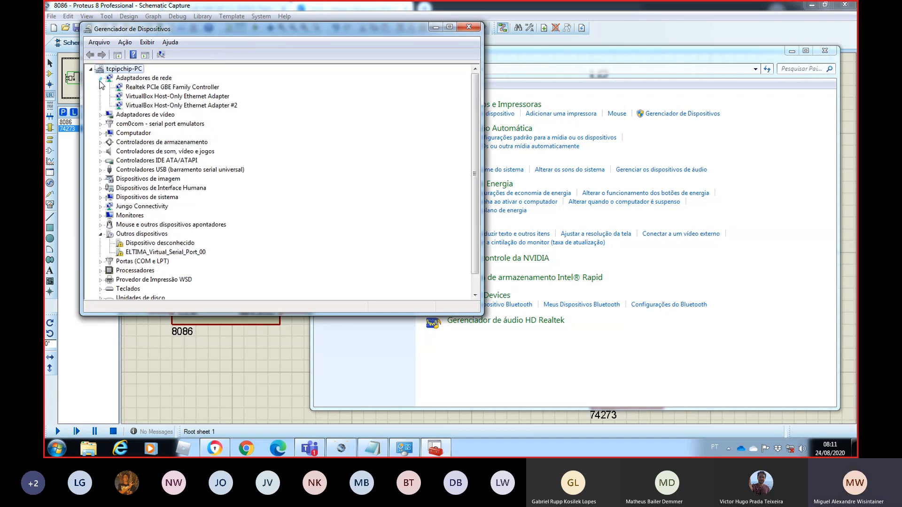
left_click(135, 90)
double_click(136, 89)
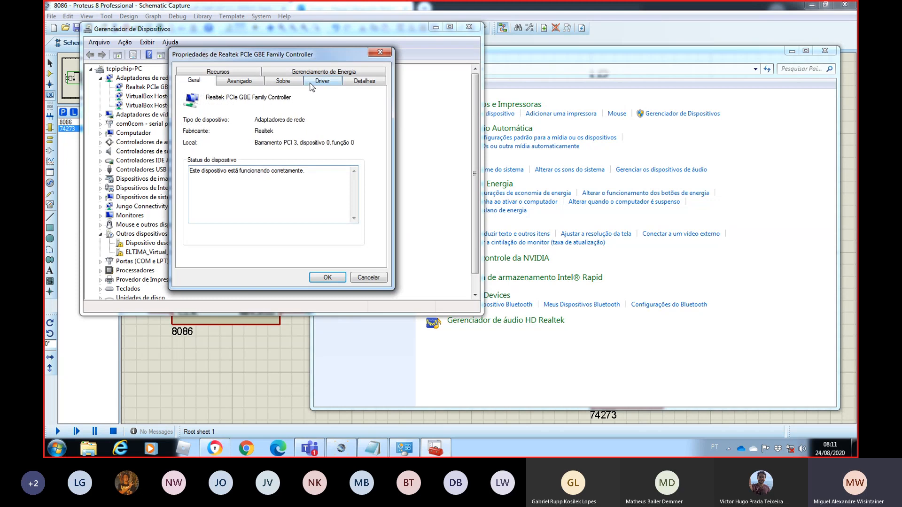
left_click(245, 85)
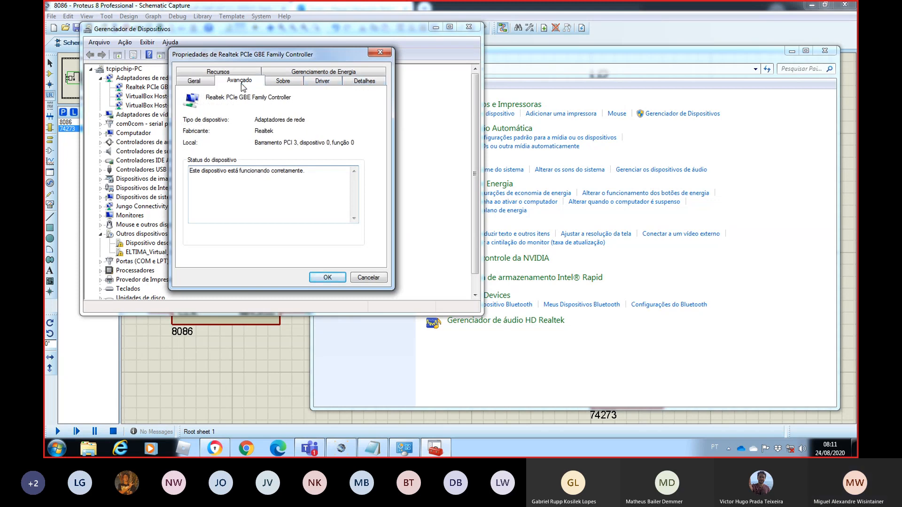
left_click(281, 81)
left_click(324, 82)
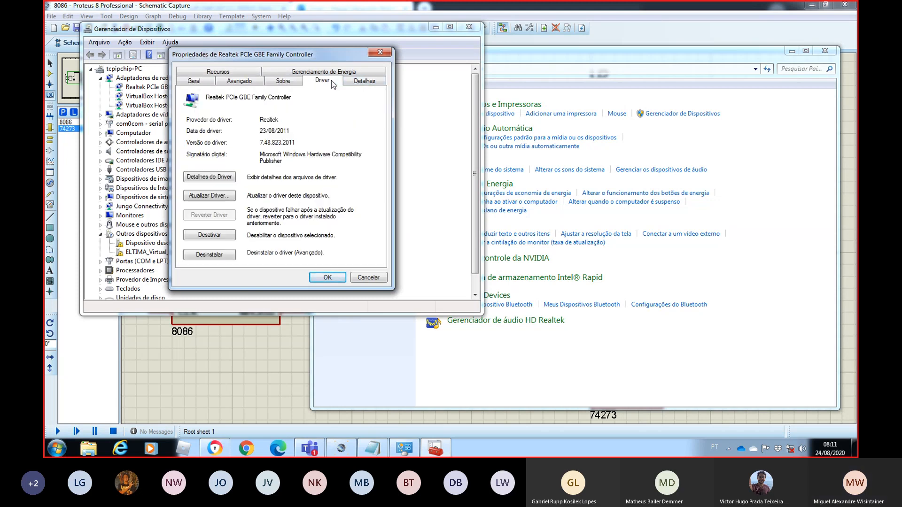
left_click(361, 82)
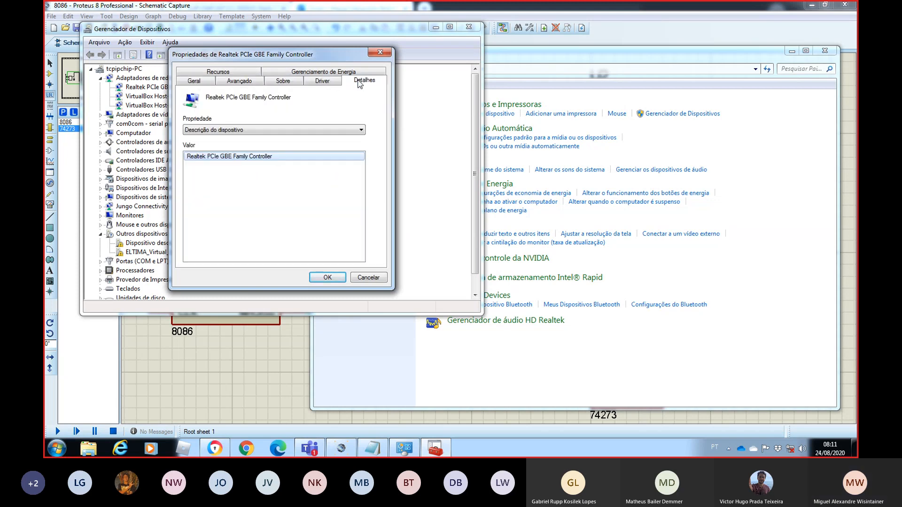
Step: Examine the network adapter's I/O and memory resource ranges, and close its properties, Device Manager and the Control Panel
left_click(235, 72)
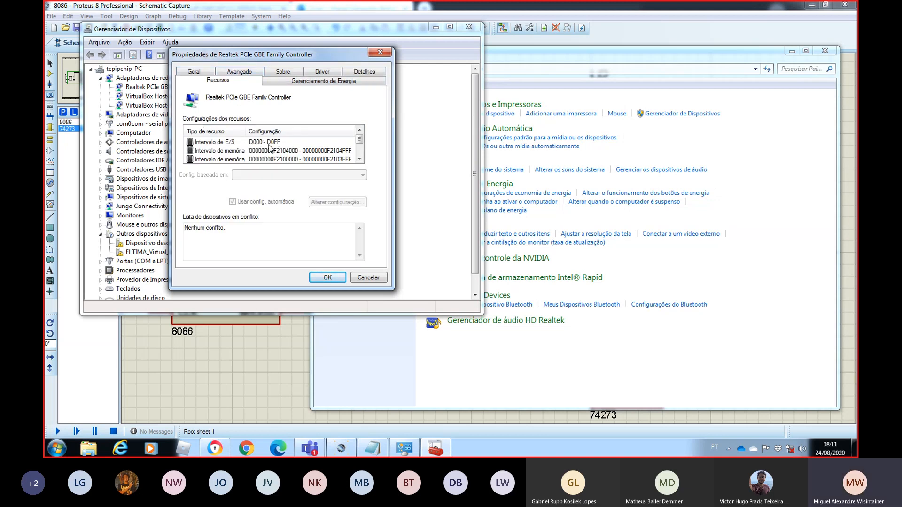
left_click(239, 143)
left_click(380, 53)
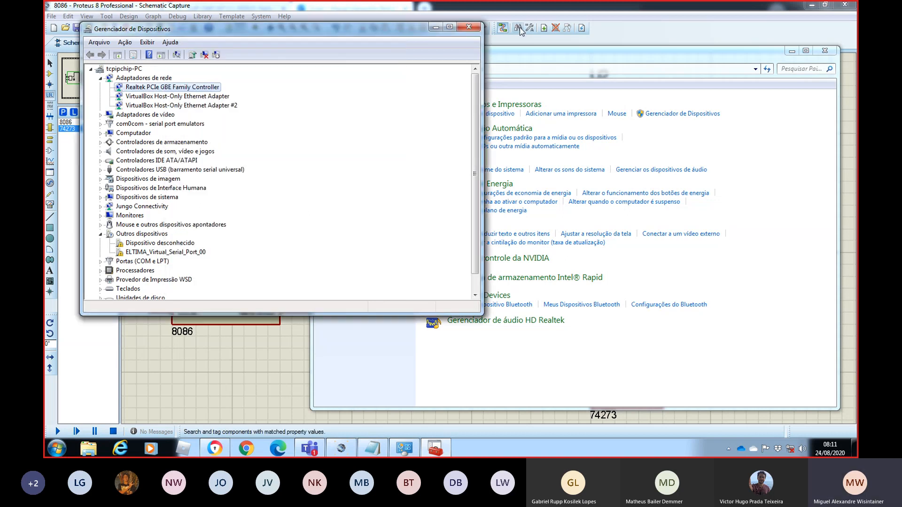
left_click(469, 27)
left_click(824, 51)
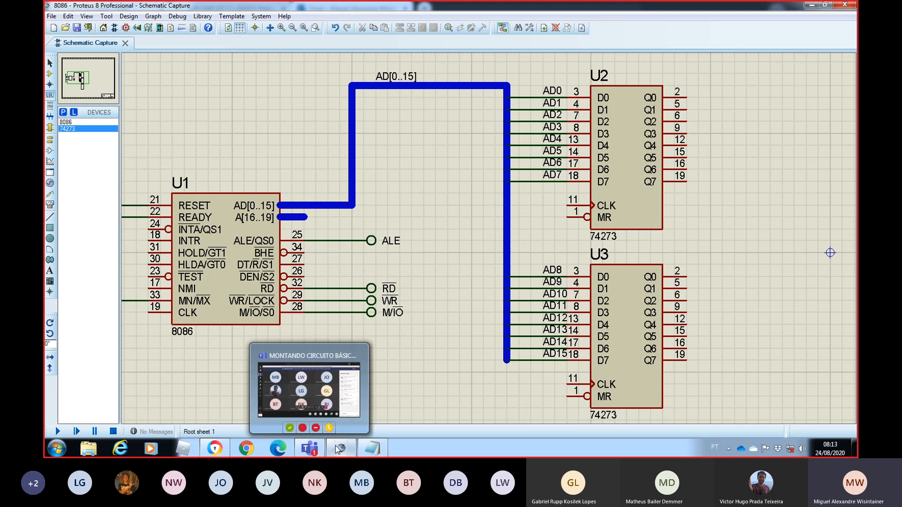
Step: Switch to the Teams meeting and unmute the microphone
mouse_move(320, 449)
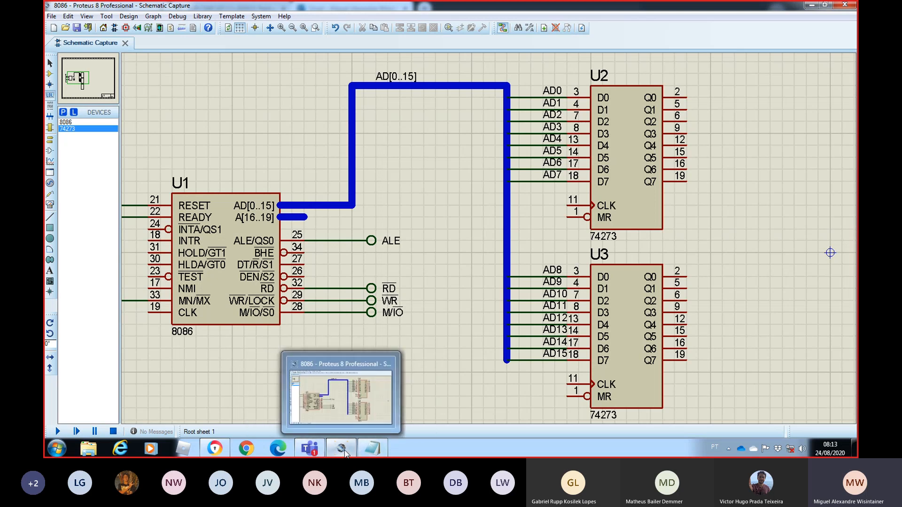
left_click(309, 449)
left_click(427, 360)
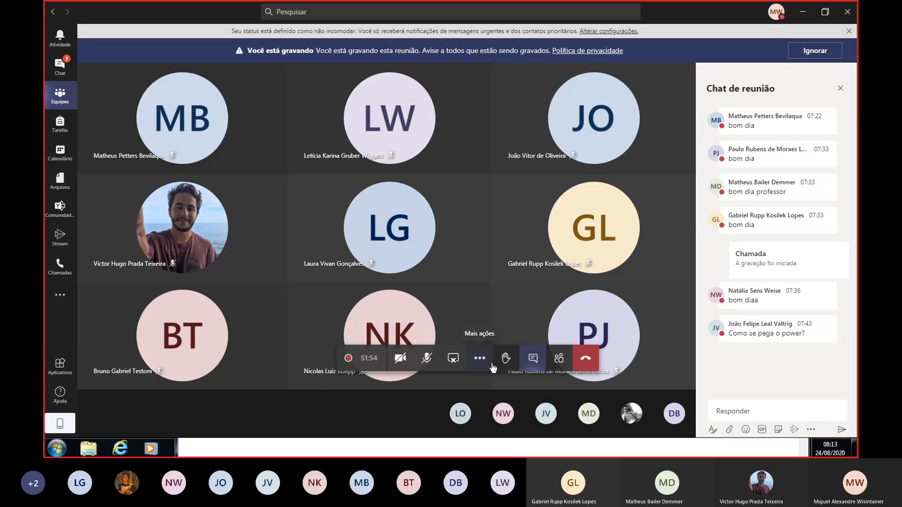
left_click(427, 363)
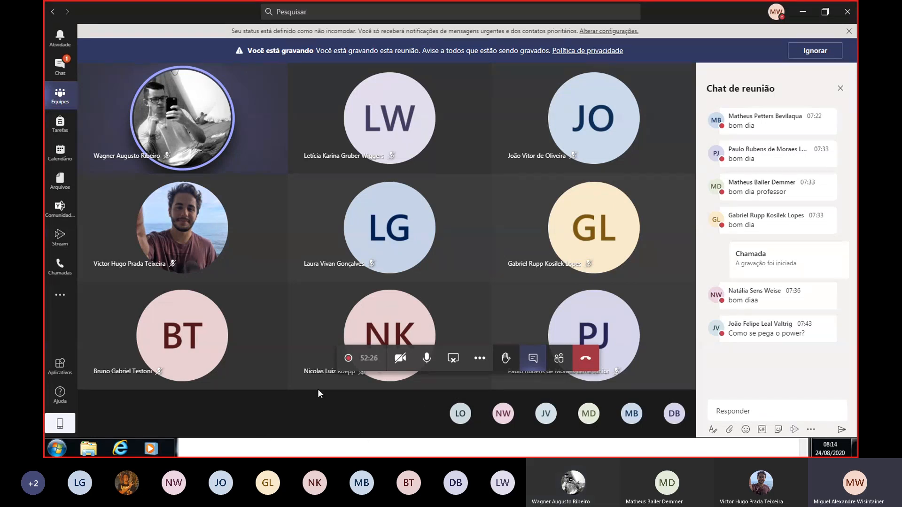
Step: Bring up the ADDRESS LATCH ENABLE note in Notepad and minimize it again
key("alt+Tab")
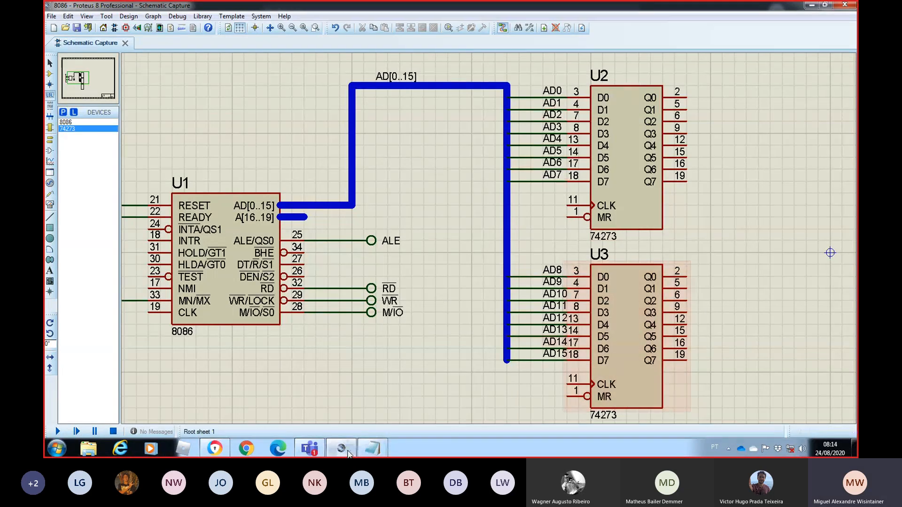
left_click(313, 449)
left_click(373, 449)
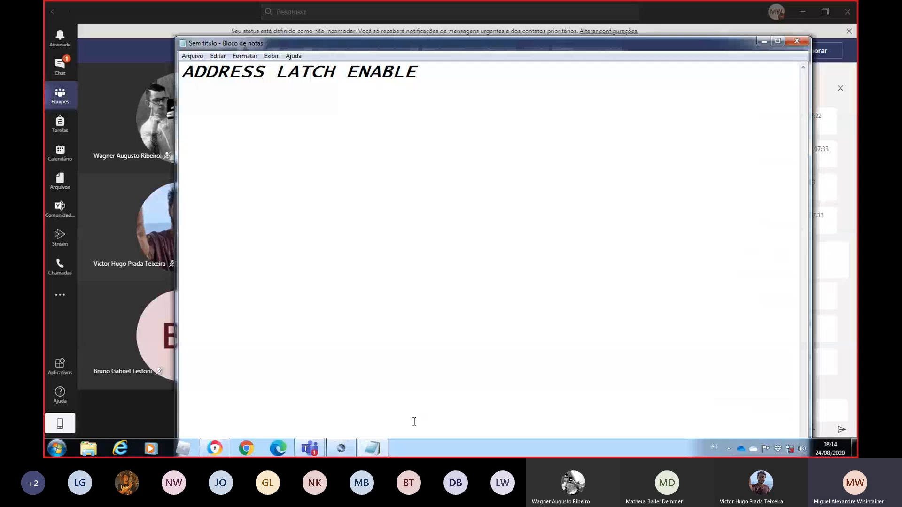
left_click(764, 41)
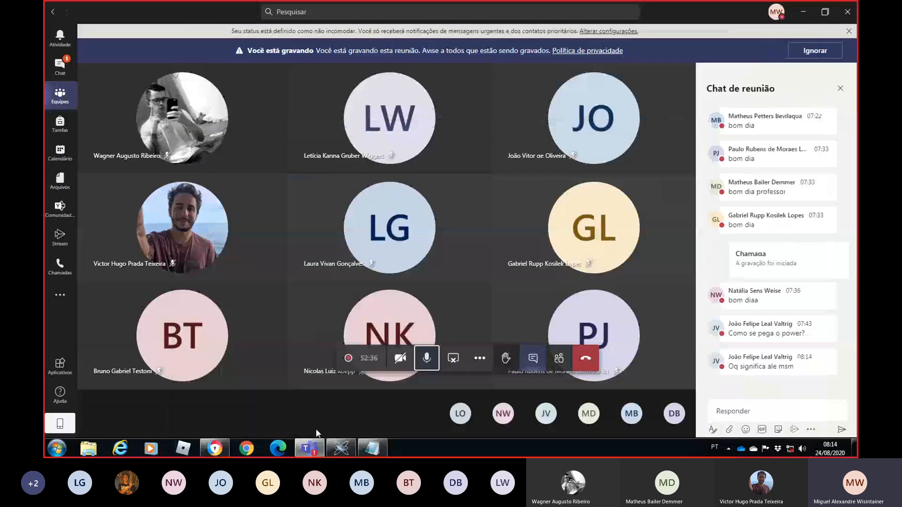
Step: Return to the Teams meeting window and read the newest messages in the meeting chat
left_click(310, 450)
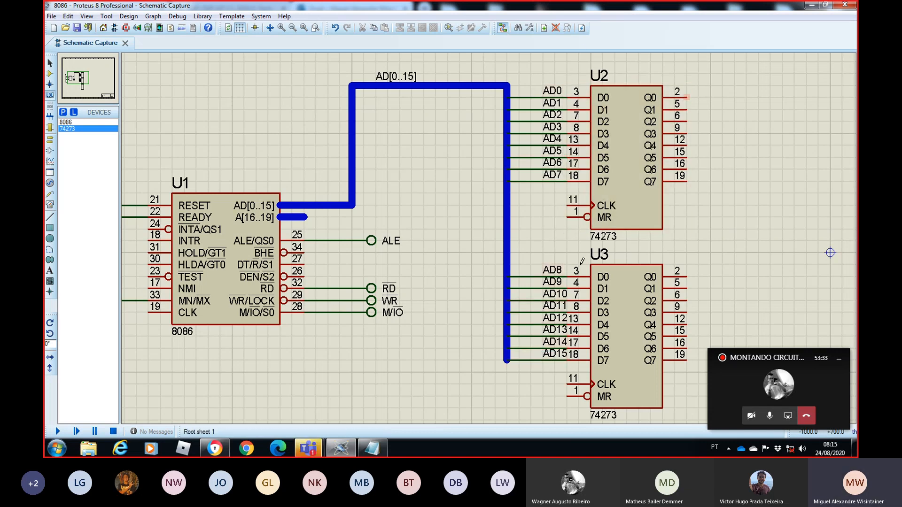
mouse_move(314, 447)
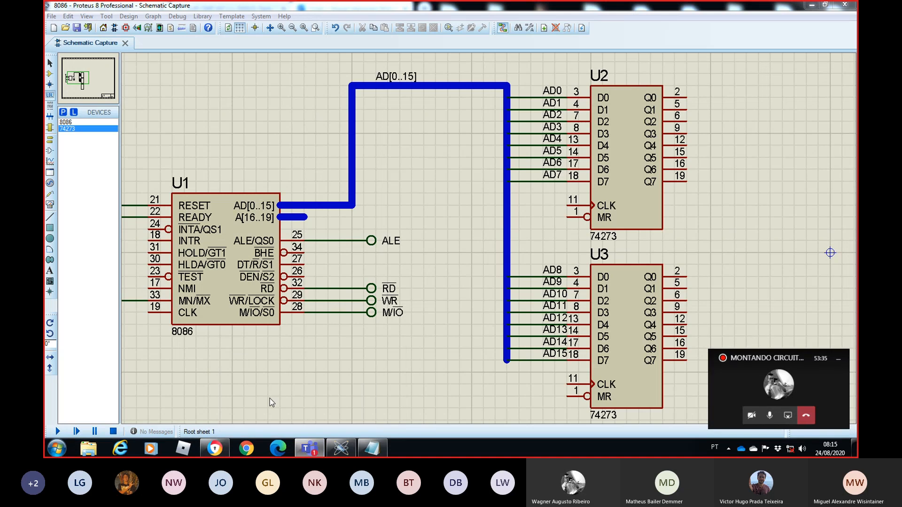
left_click(270, 398)
mouse_move(748, 384)
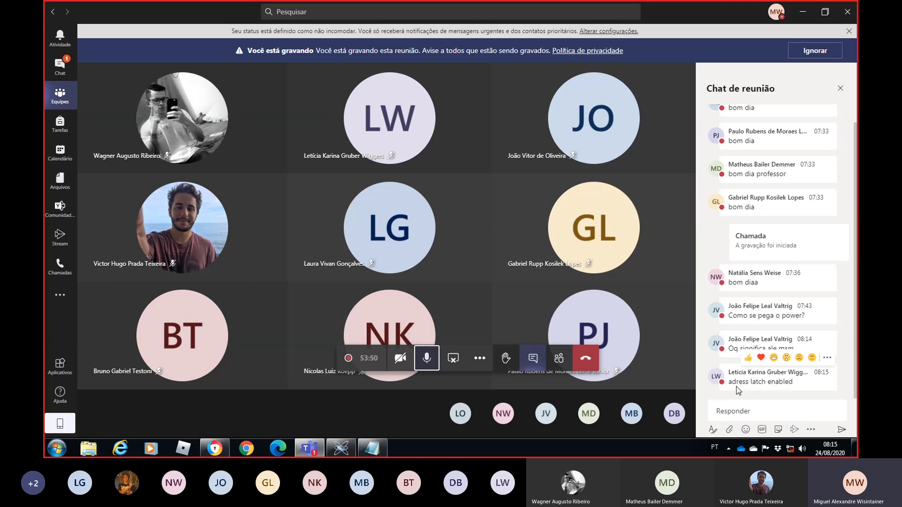
Step: Highlight the word LATCH in the Notepad note, minimize the note and switch back to the Proteus schematic
left_click(372, 448)
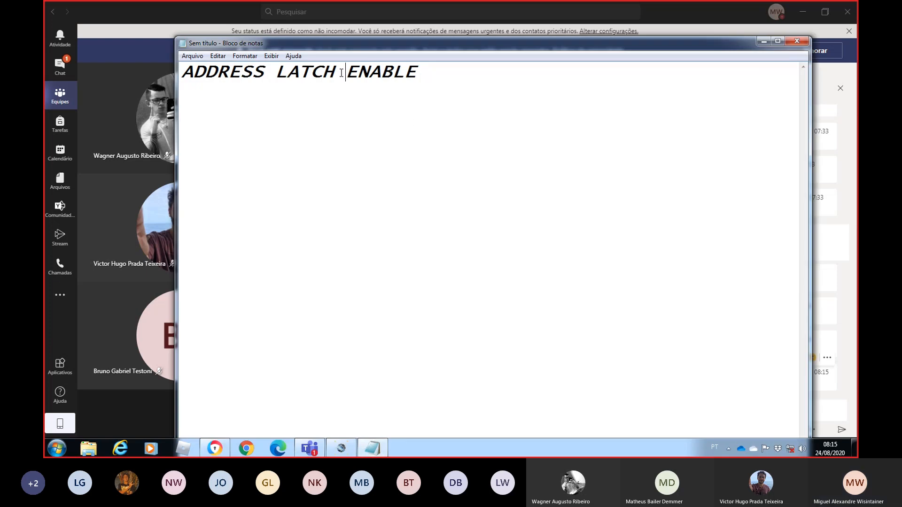
left_click_drag(341, 72, 277, 73)
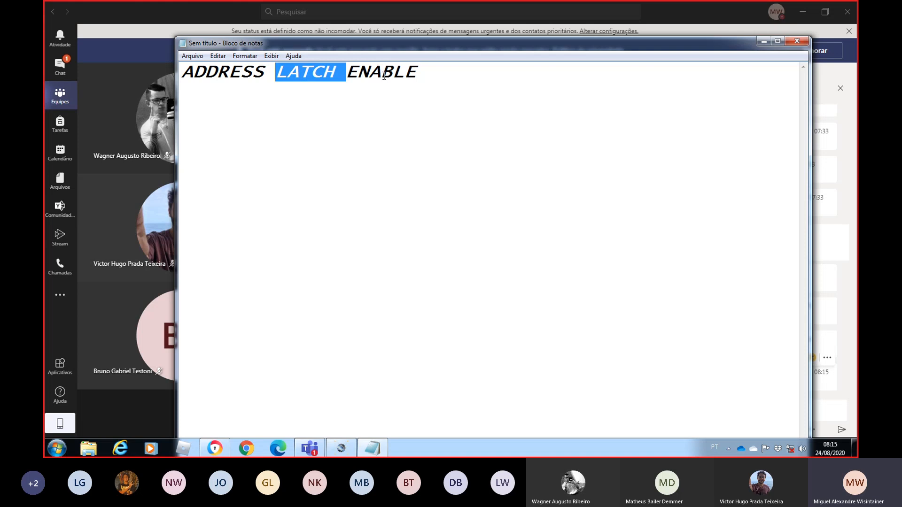
left_click(764, 41)
left_click(341, 448)
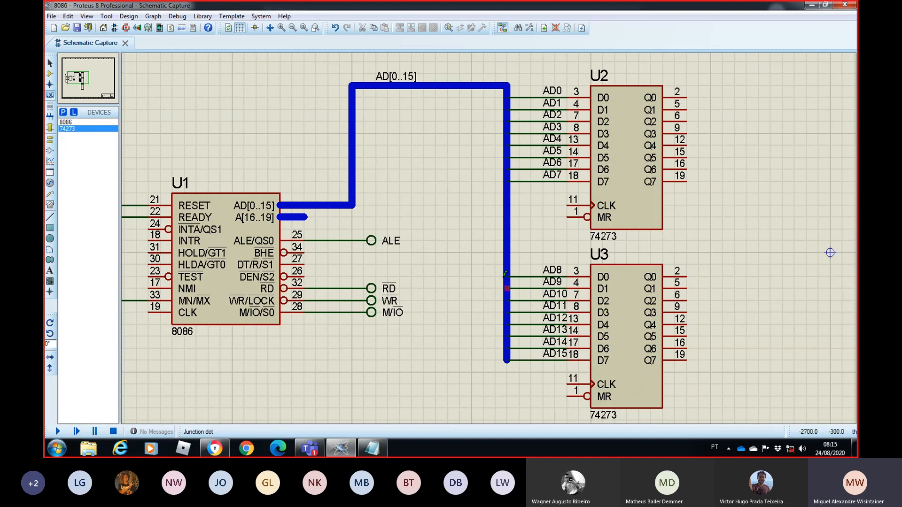
Step: Place default terminals beside the CLK inputs of latches U2 and U3 and wire them to those pins
left_click(342, 240)
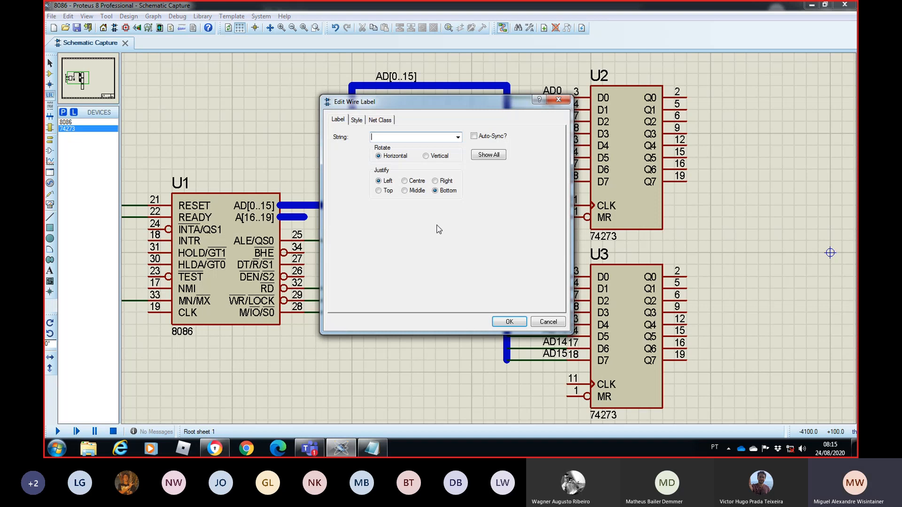
key("Escape")
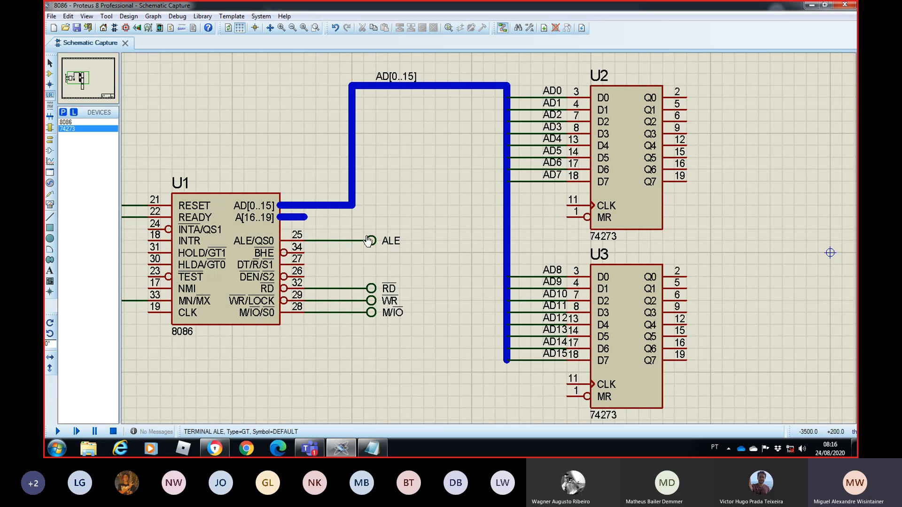
left_click(50, 140)
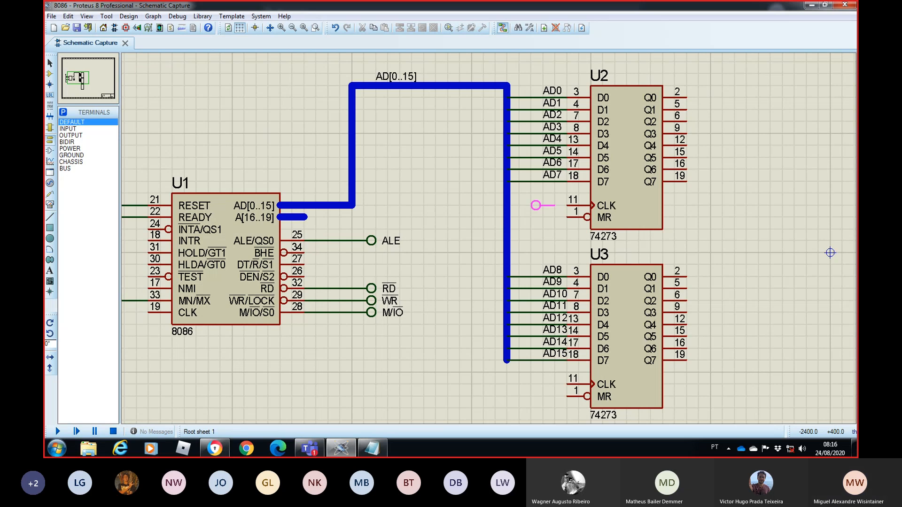
left_click(540, 204)
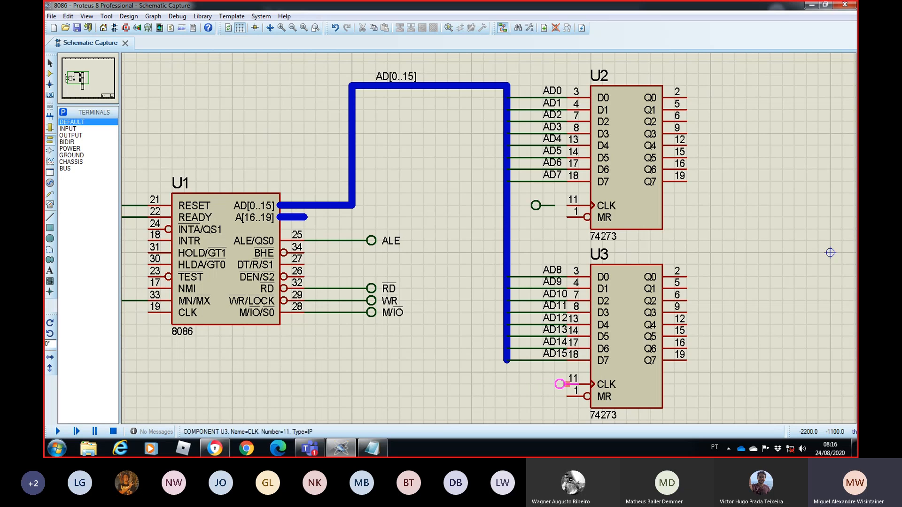
left_click(542, 384)
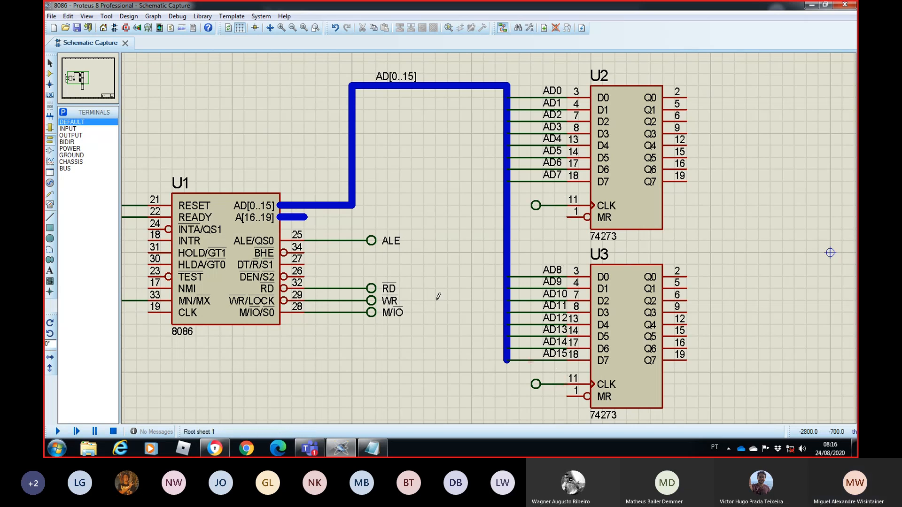
Step: Label the terminal at the CLK input of latch U2 as ALE
left_click(536, 207)
left_click(536, 207)
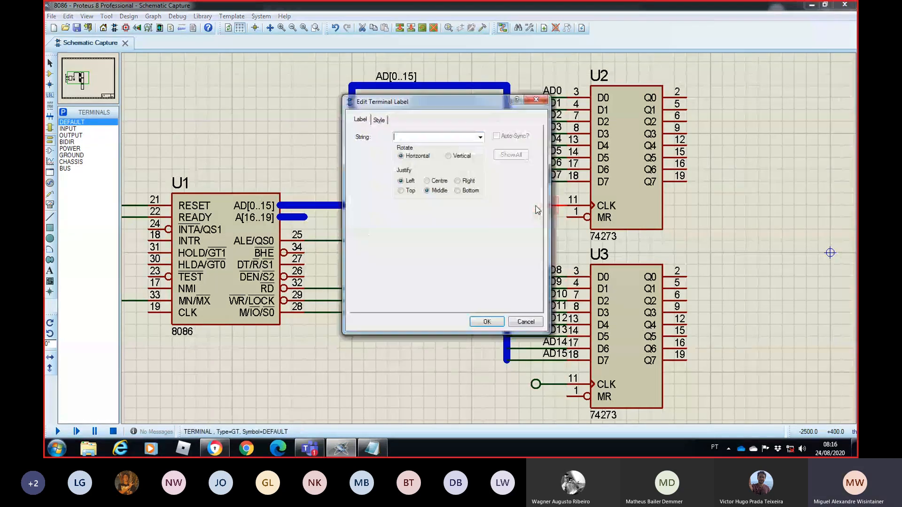
type("ALE")
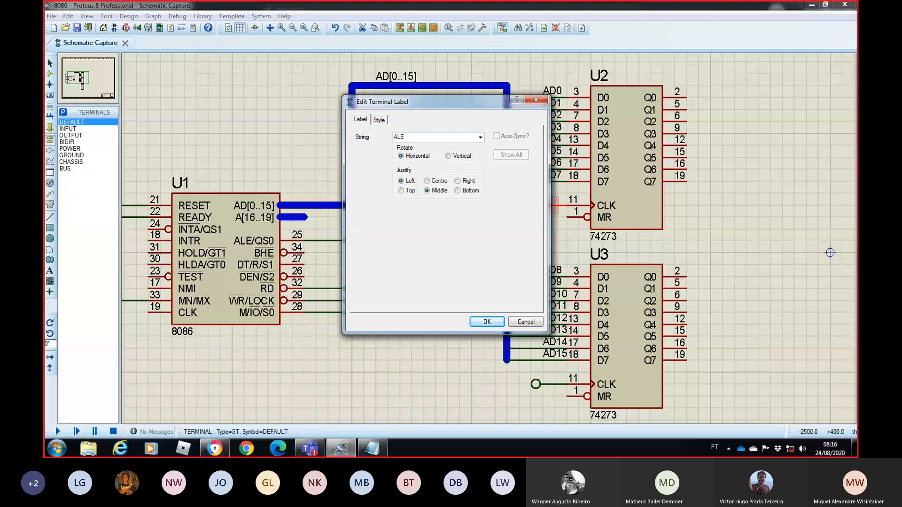
key("Return")
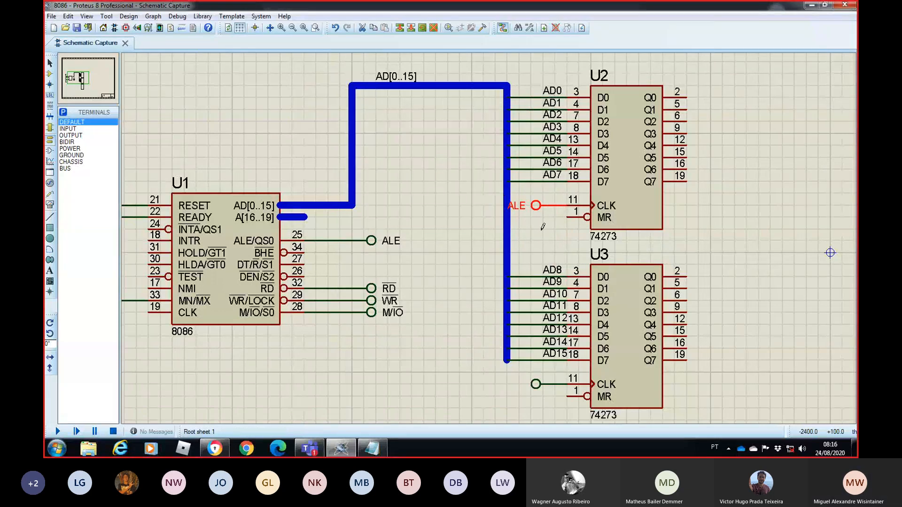
double_click(520, 210)
left_click(530, 332)
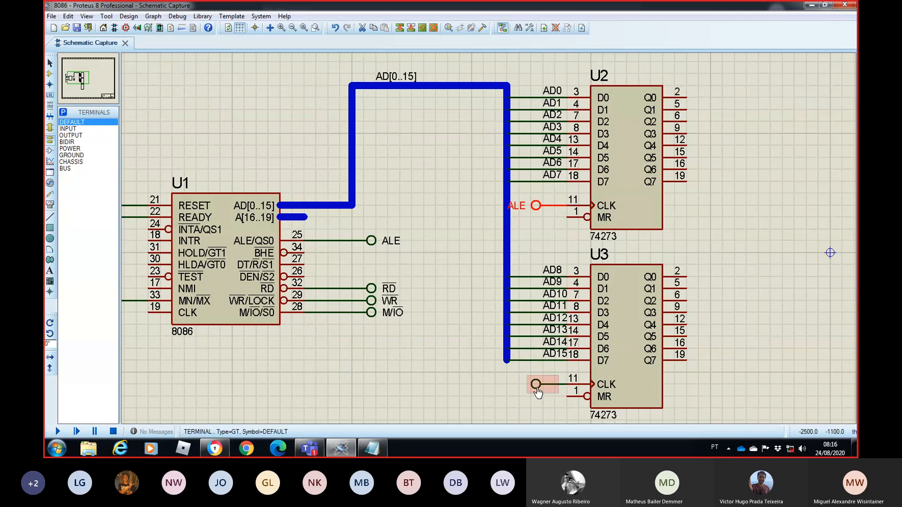
Step: Label the terminal at the CLK input of latch U3 as ALE
double_click(537, 388)
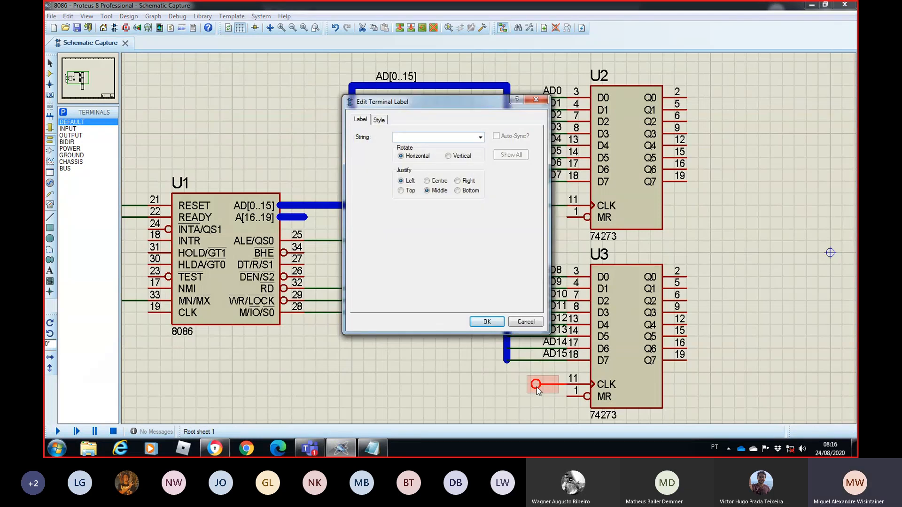
key("Return")
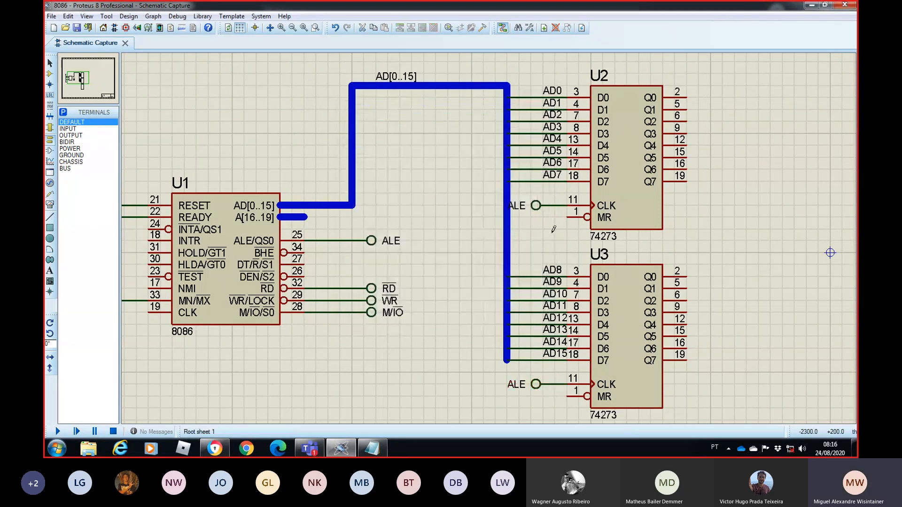
Step: Move the ALE labels at latches U2 and U3 to just below their terminals
left_click(518, 212)
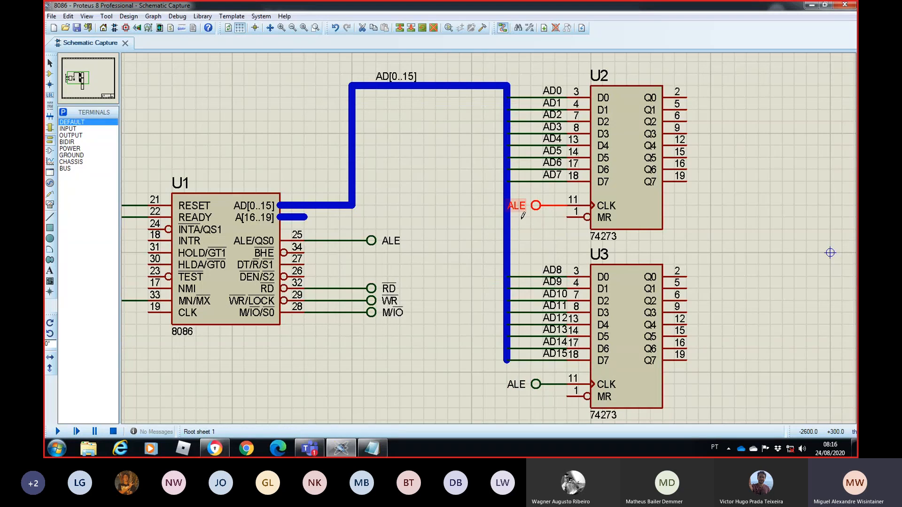
left_click_drag(529, 229, 542, 218)
left_click(758, 233)
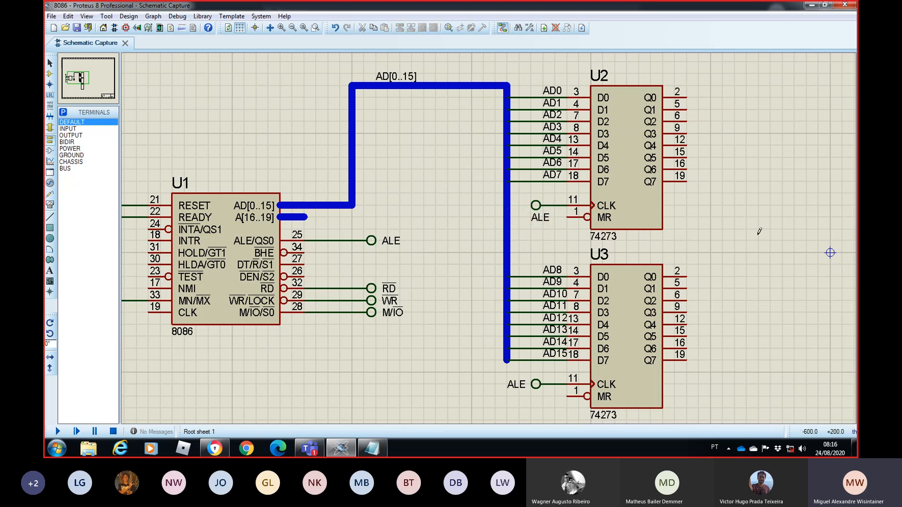
left_click(518, 388)
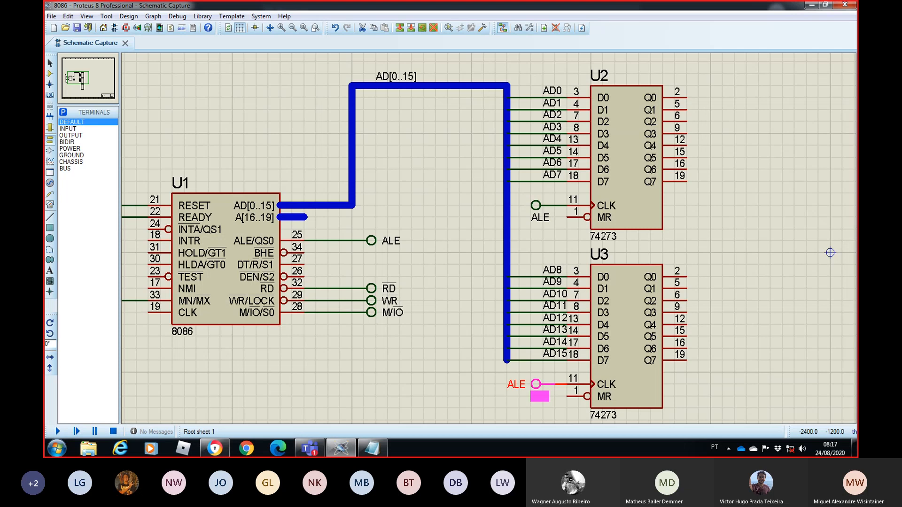
left_click_drag(517, 385, 540, 397)
left_click(808, 296)
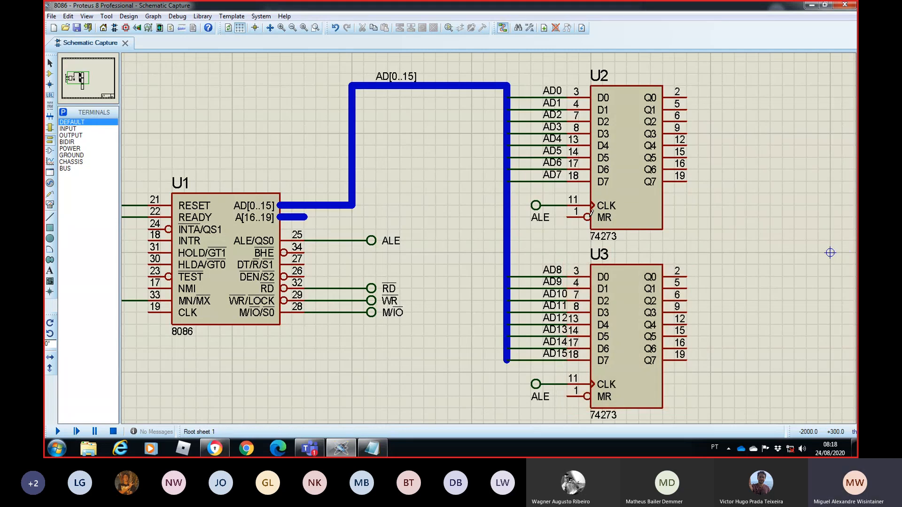
Step: Try a POWER terminal on the 8086 side of the AD bus wired to U2's MR pin, and remove it
left_click(71, 148)
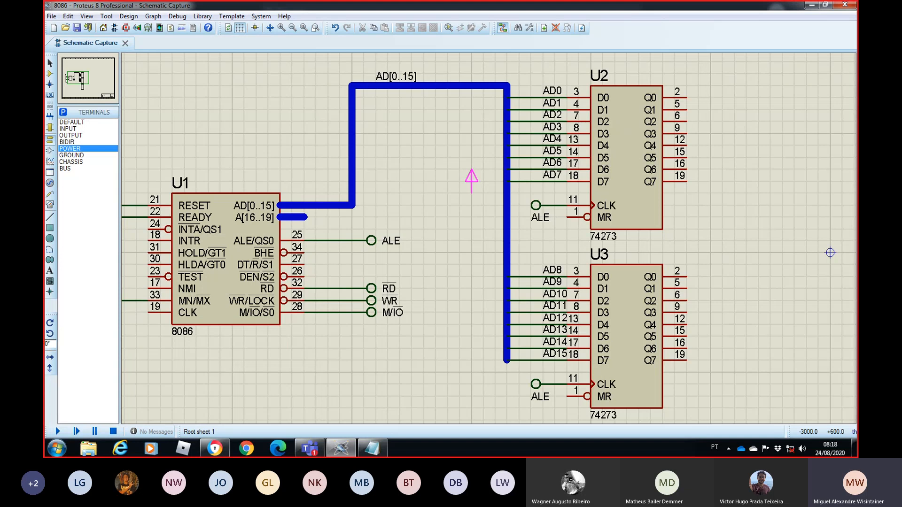
left_click(471, 192)
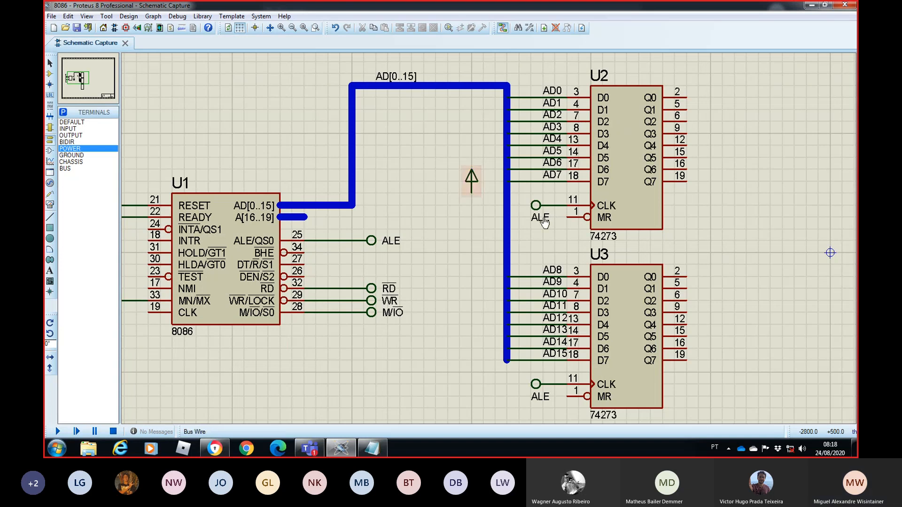
left_click(567, 217)
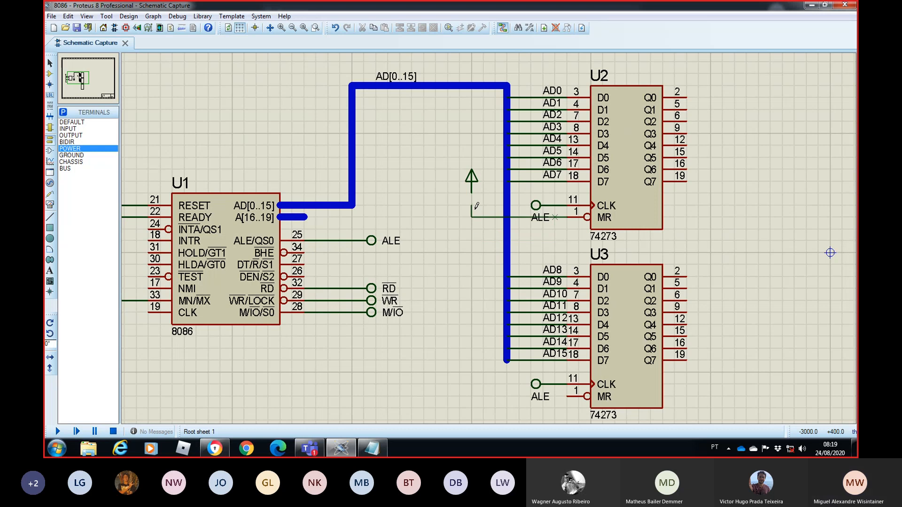
right_click(545, 240)
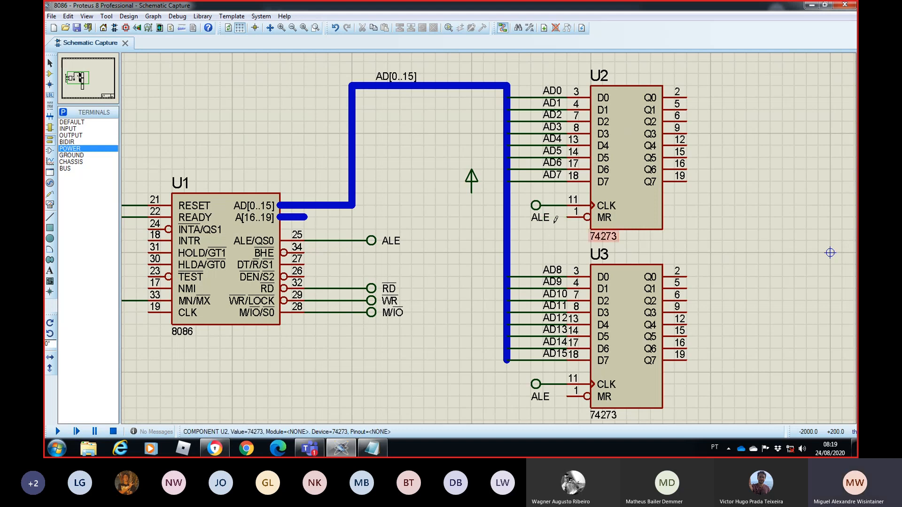
right_click(472, 183)
right_click(472, 183)
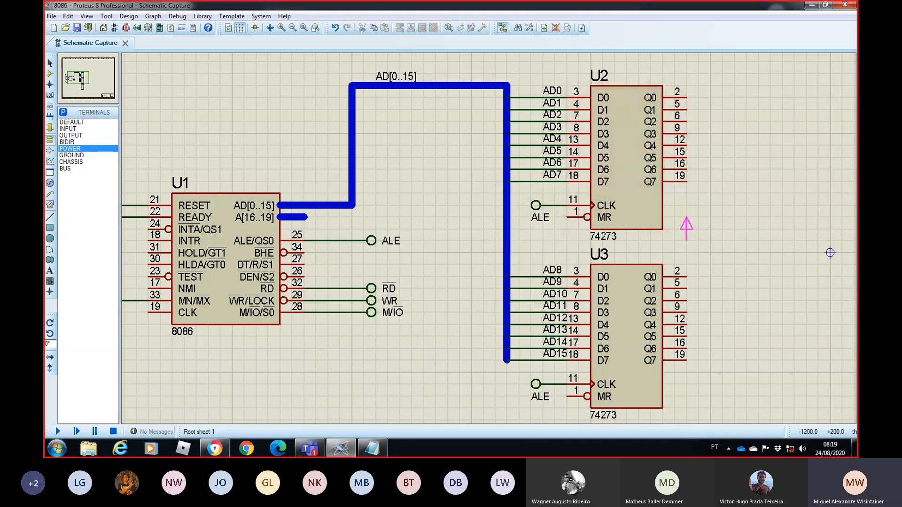
Step: Try a POWER terminal on the output side of U2, routing a wire towards its MR pin, and remove it
left_click(686, 237)
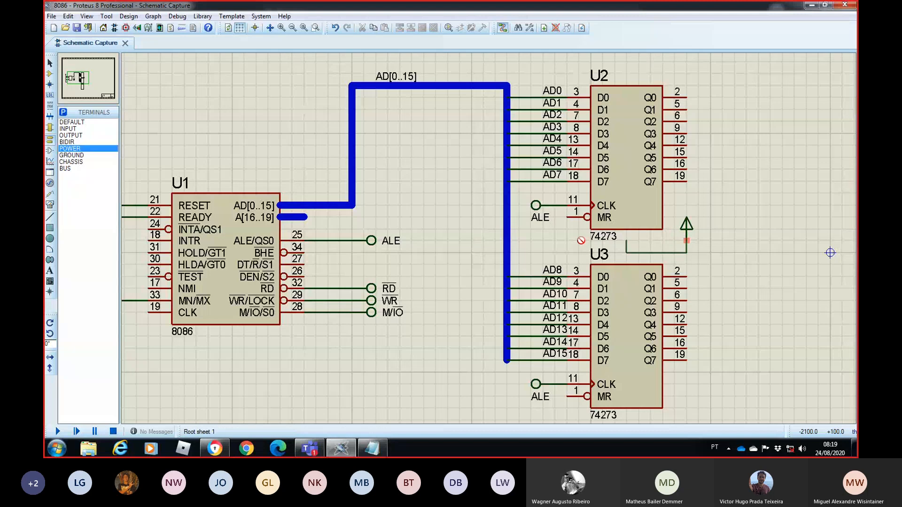
right_click(688, 231)
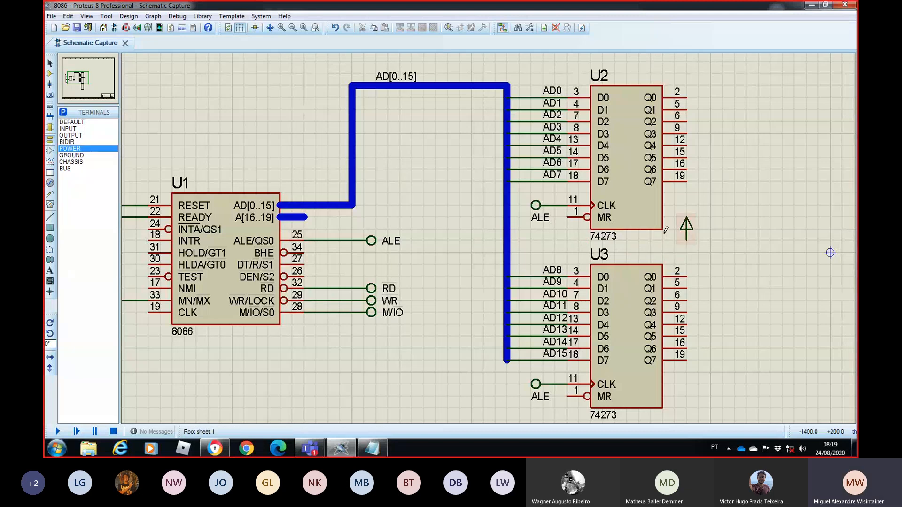
right_click(690, 223)
right_click(689, 223)
Step: Place a POWER terminal between the AD bus and U2's ALE terminal and wire it to U2's MR pin
left_click(519, 205)
left_click(519, 217)
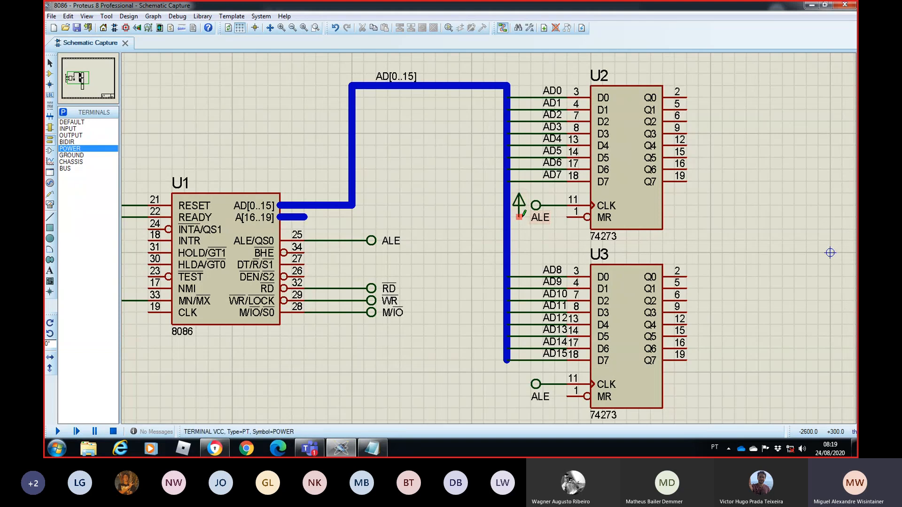
left_click(567, 217)
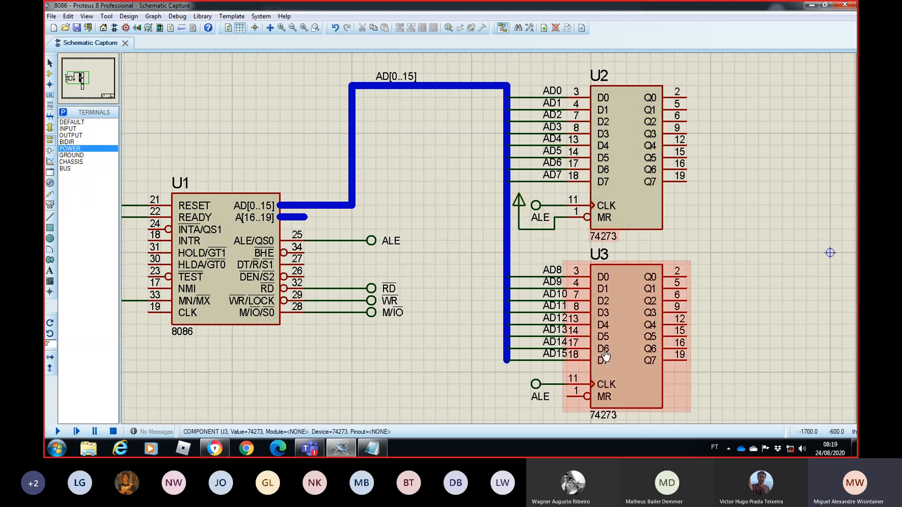
Step: Place a POWER terminal beside U3's ALE terminal, wire it to U3's MR pin and align it with the power terminal at U2
left_click(506, 396)
left_click(507, 395)
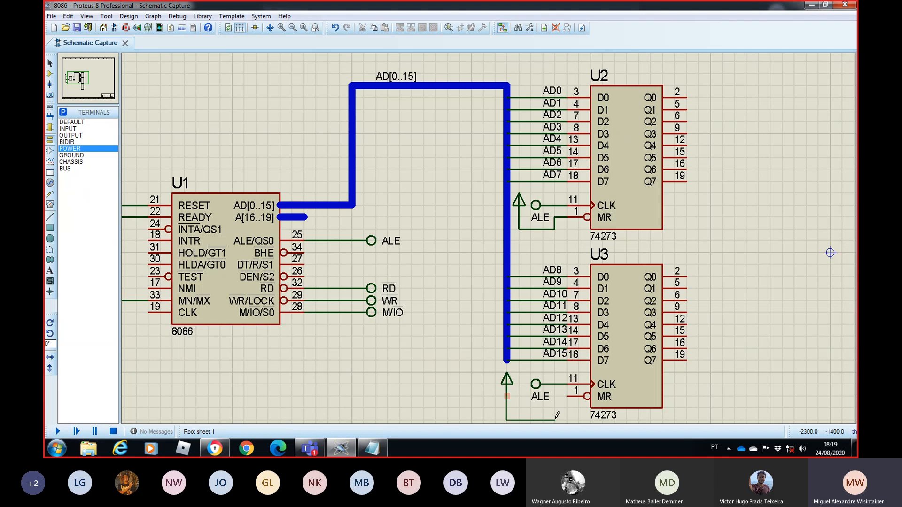
left_click(584, 396)
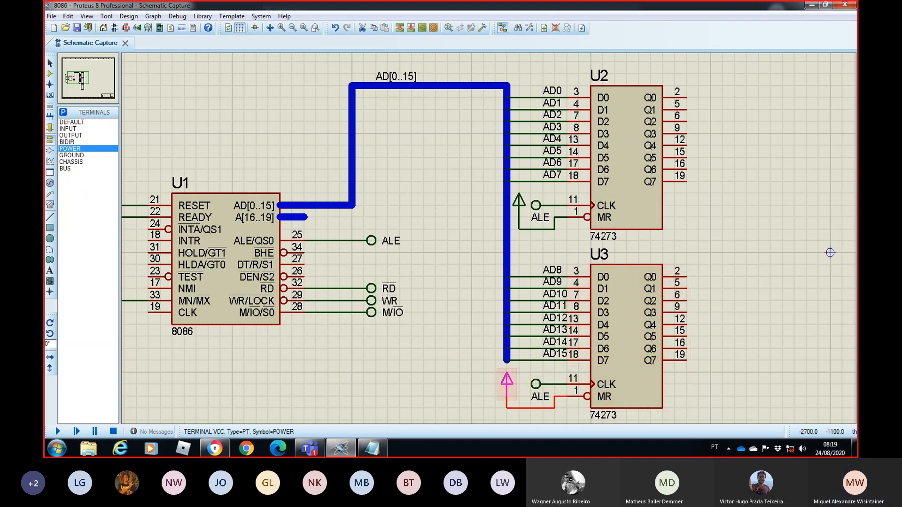
left_click_drag(525, 379, 525, 379)
left_click(791, 373)
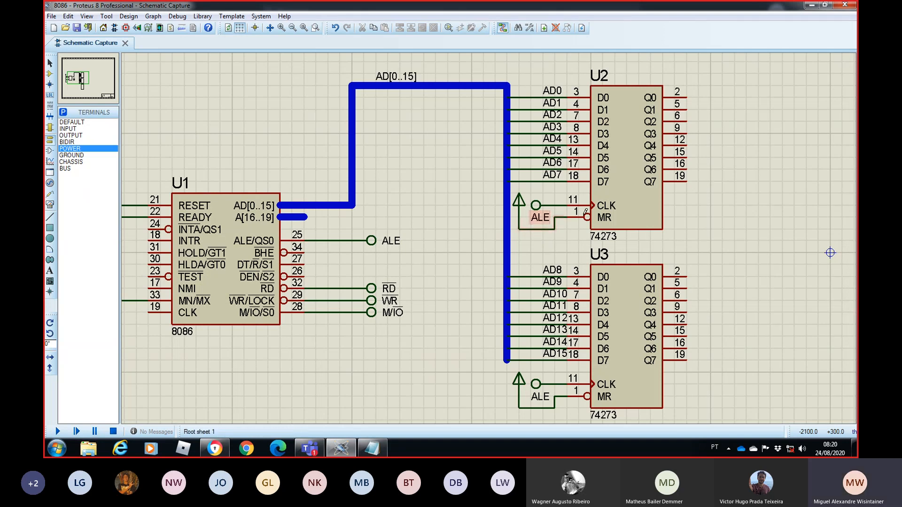
Step: Move the ALE labels at latches U2 and U3 above their terminals, clear of the MR wiring
left_click(540, 215)
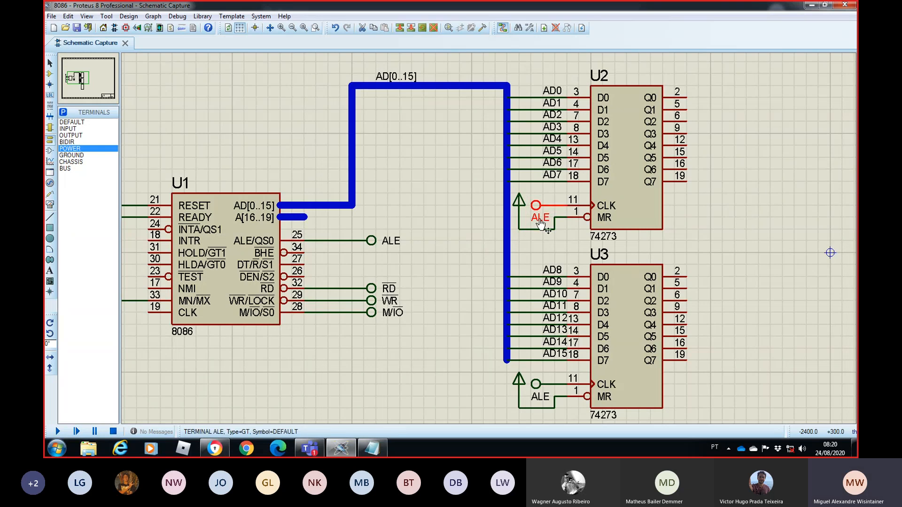
left_click_drag(540, 217, 541, 193)
left_click(757, 220)
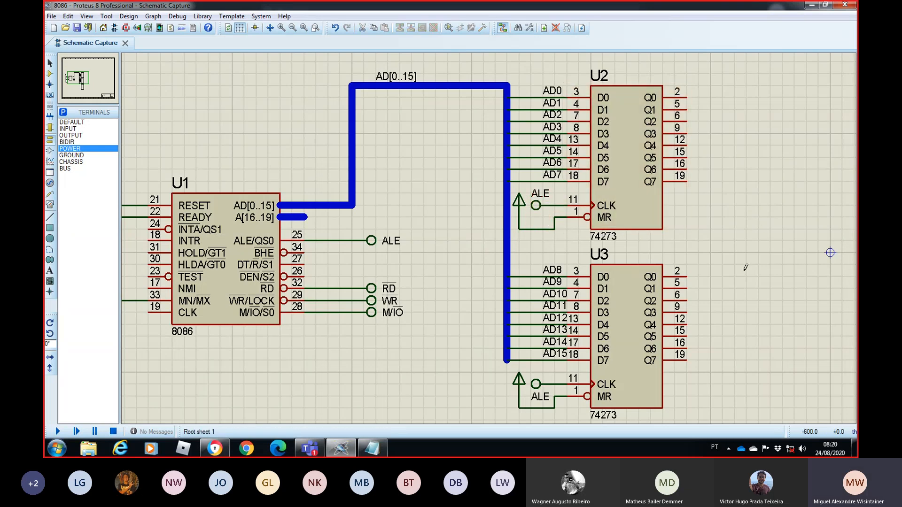
left_click_drag(537, 399, 540, 374)
left_click(762, 369)
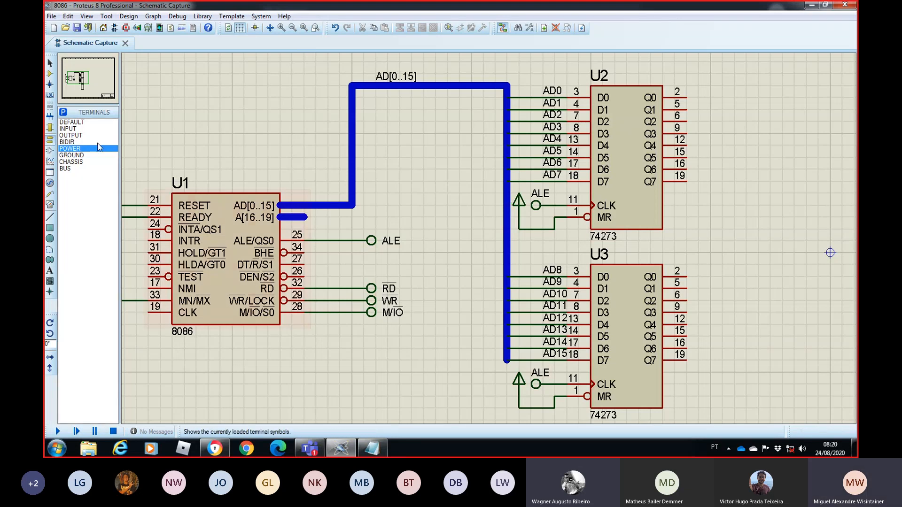
Step: Try shifting the AD bus section between U2 and U3 away from the latches, and undo the shift
left_click(50, 63)
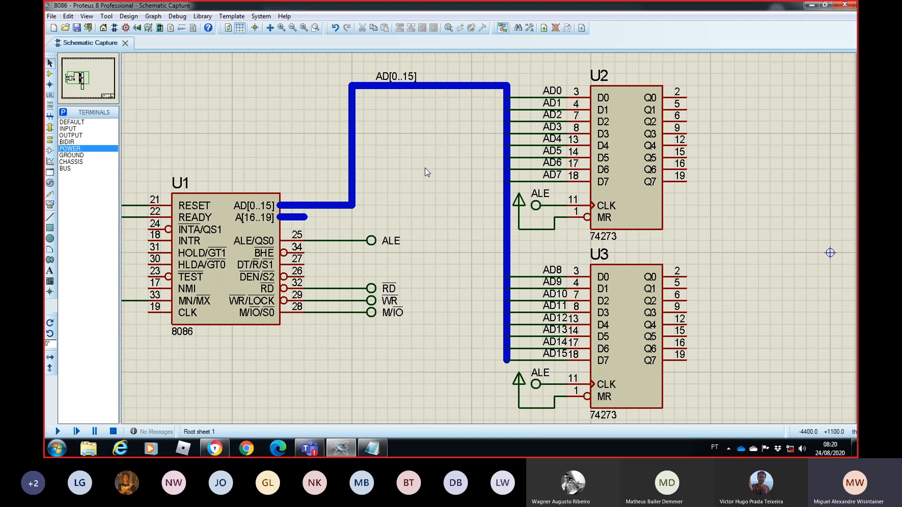
left_click(506, 222)
left_click_drag(506, 221, 482, 222)
left_click(482, 323)
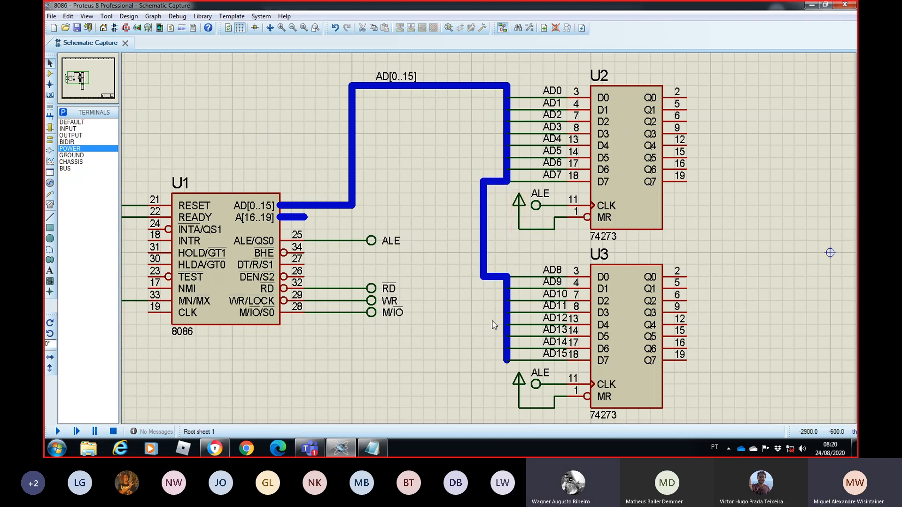
left_click(507, 310)
key("ctrl+z")
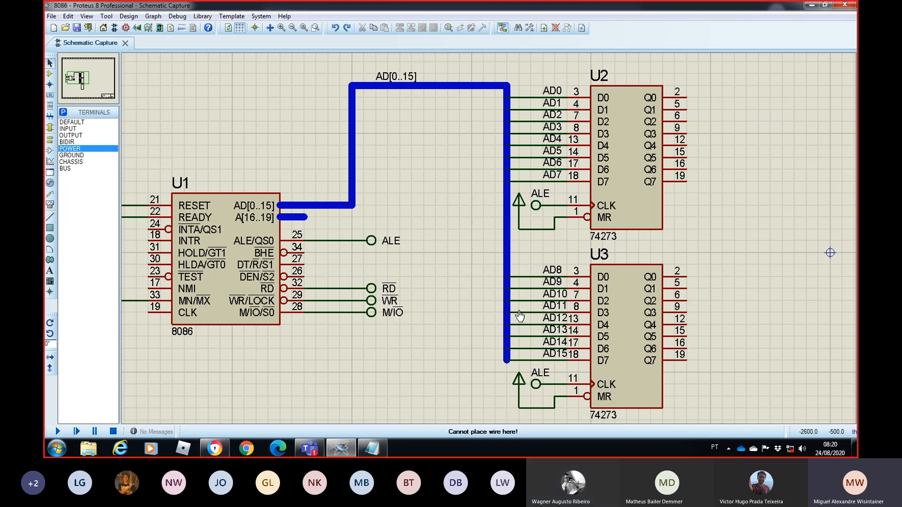
Step: Check the wire style settings of the AD bus section between U2 and U3 without changing them
right_click(507, 231)
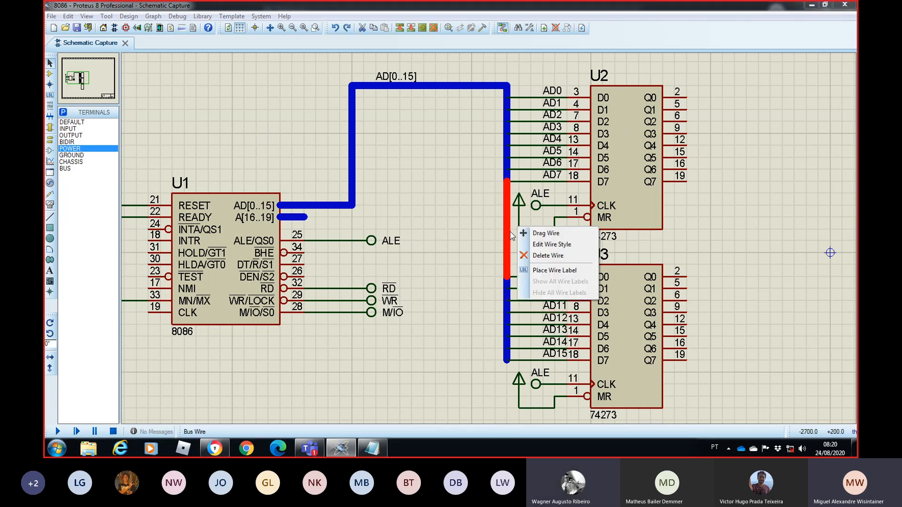
left_click(551, 244)
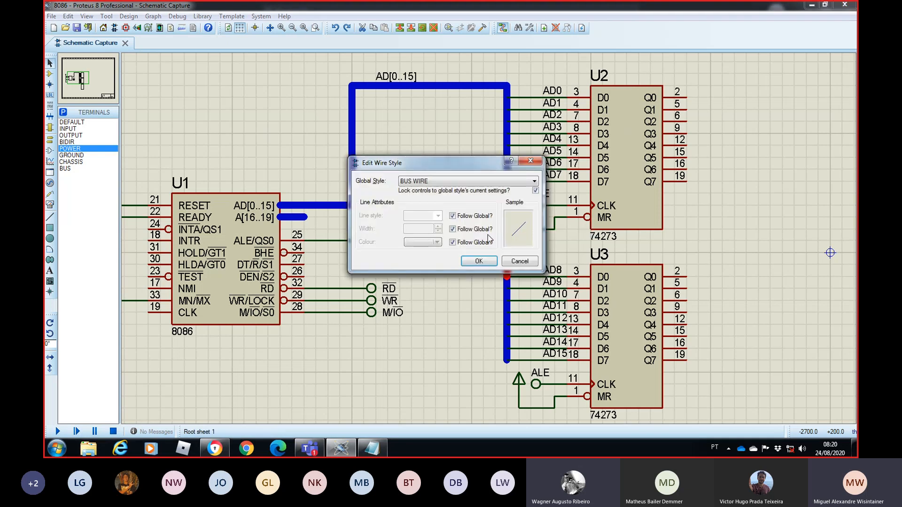
left_click(479, 261)
Step: Shift the bus section between the latches outward again, try dragging the section beside U3, dismiss the notification and undo the bus shift
left_click_drag(507, 263, 483, 282)
right_click(506, 298)
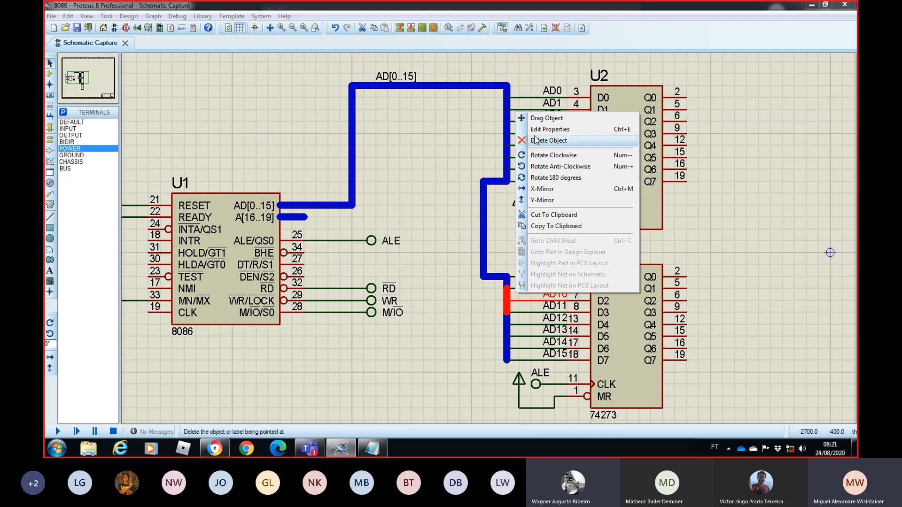
left_click(544, 121)
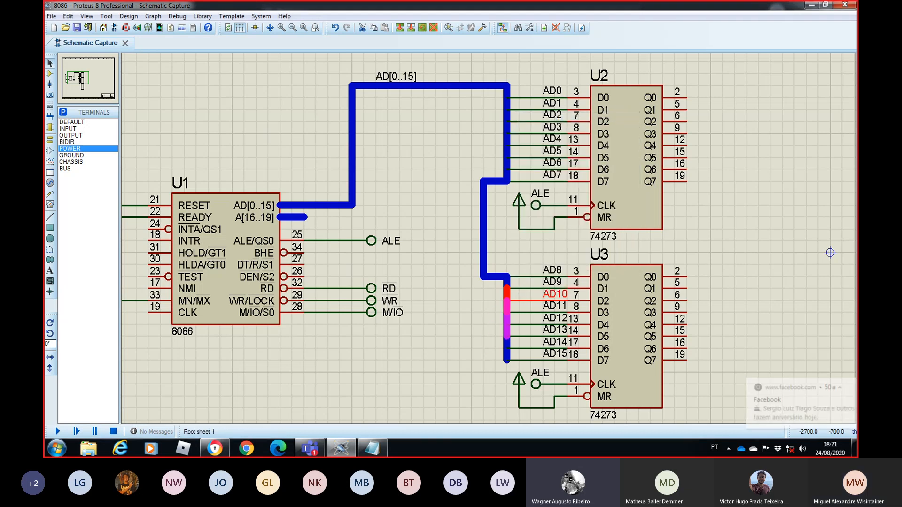
left_click(507, 337)
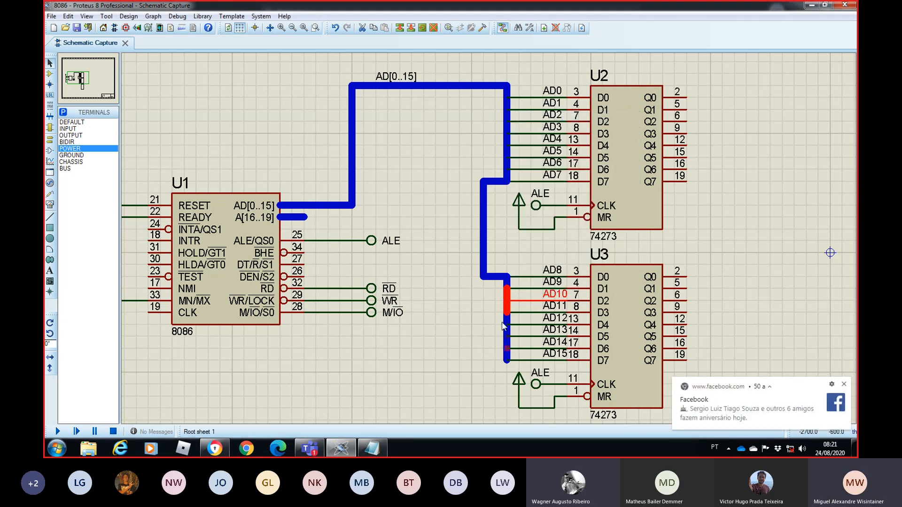
left_click(845, 384)
left_click(854, 278)
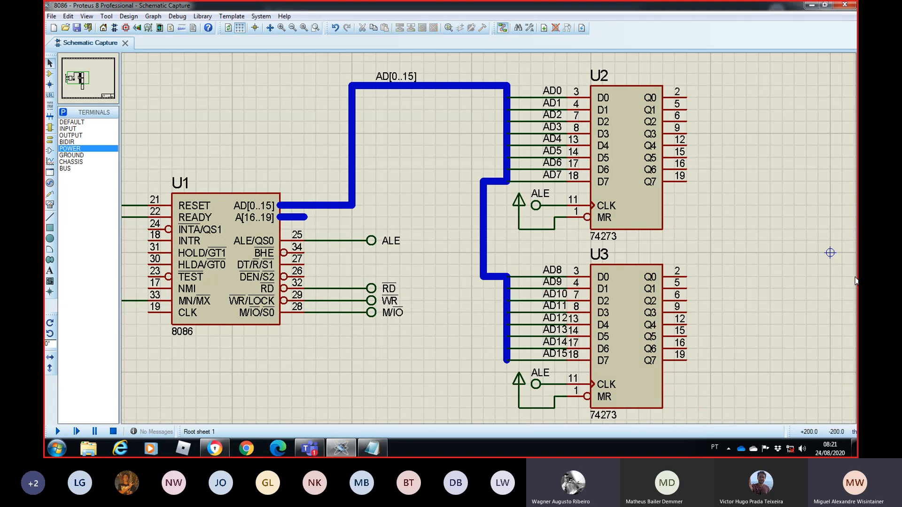
key("ctrl+z")
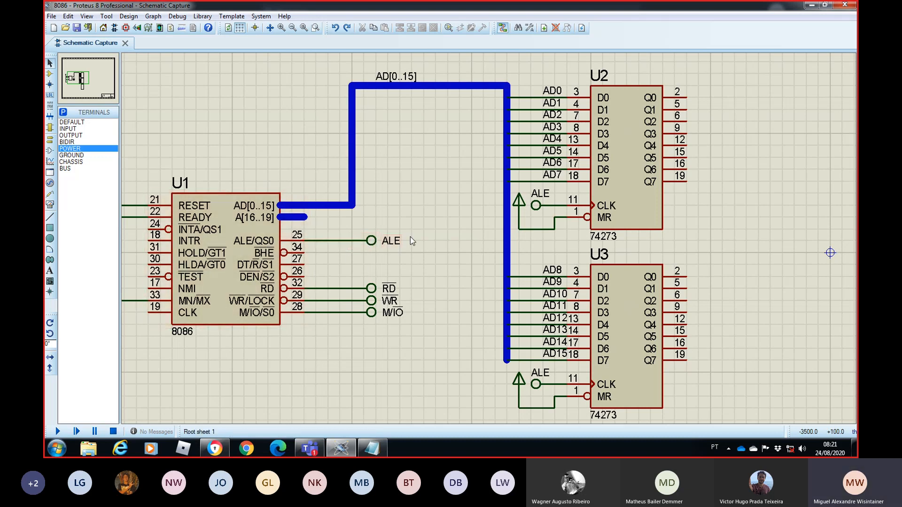
Step: Open Paint and draw a low-level waveform with one narrow positive pulse using straight lines
left_click(57, 450)
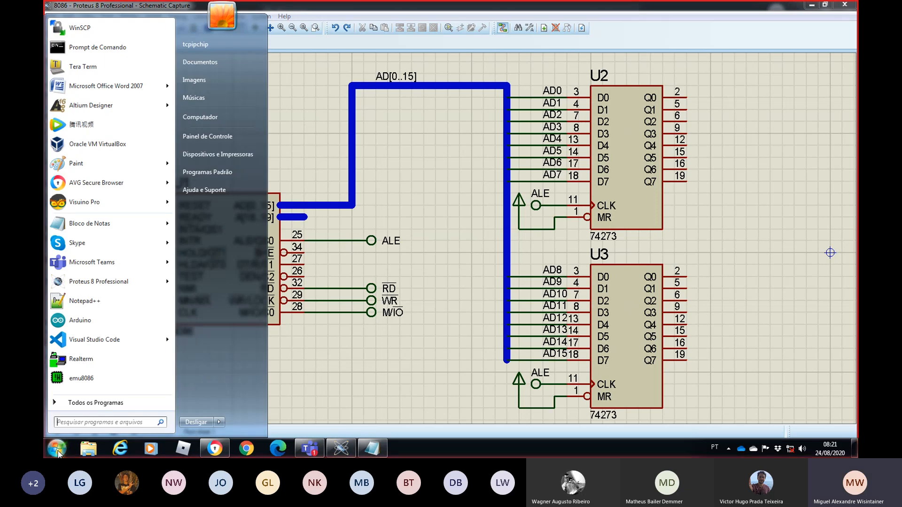
type("PAINT")
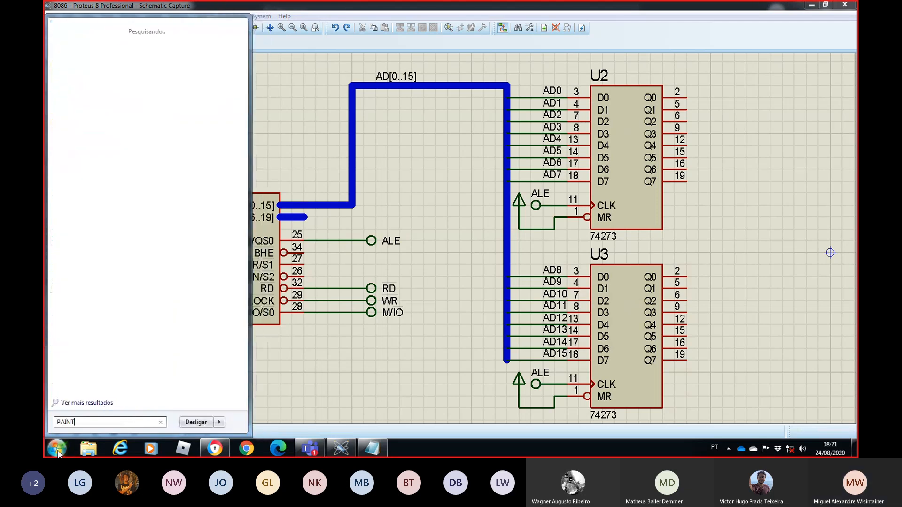
key("Return")
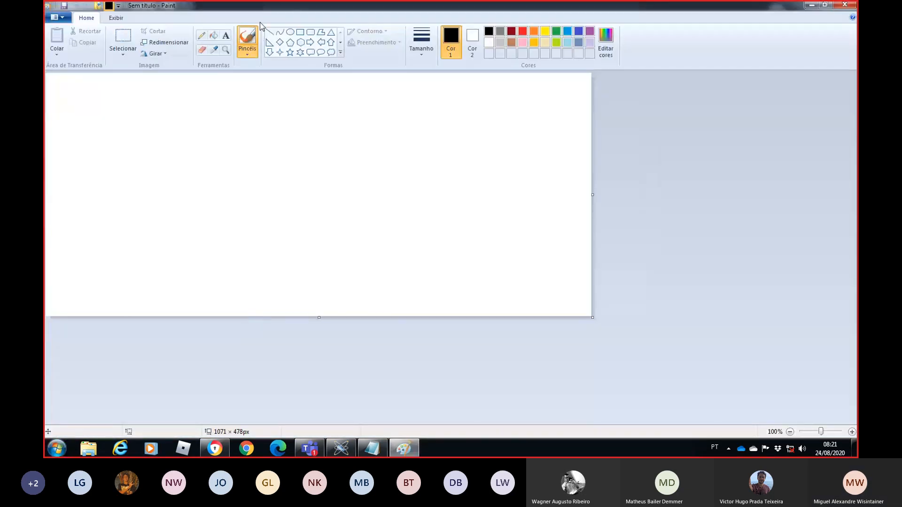
left_click(269, 31)
mouse_move(133, 207)
left_mouse_down()
mouse_move(224, 207)
mouse_move(224, 145)
left_mouse_up()
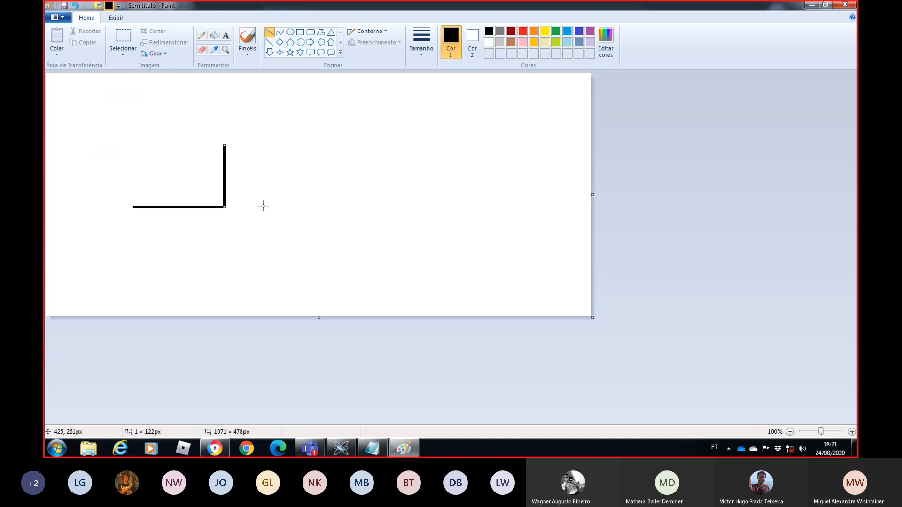
left_click_drag(224, 144, 326, 208)
left_click(363, 221)
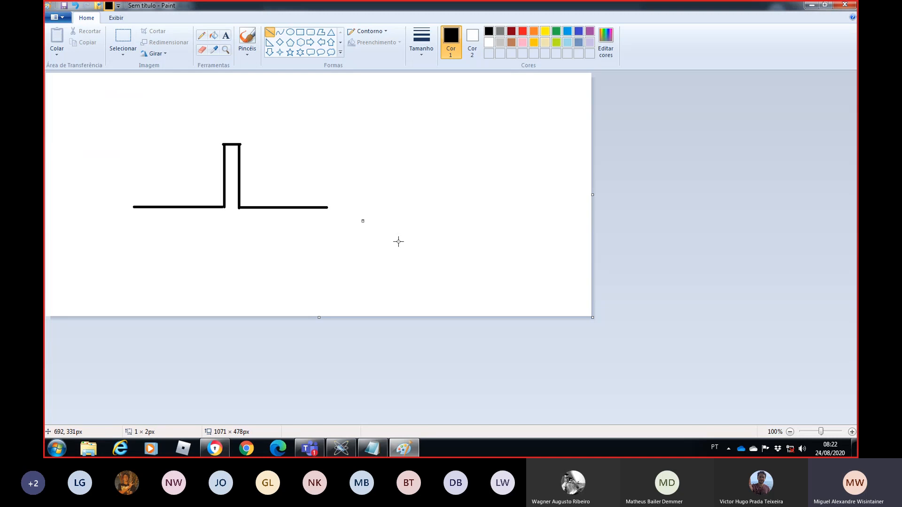
Step: Check the CLK input of latch U2 in Proteus, and draw an inverted, low-going pulse beside the first waveform in Paint
key("alt+Tab")
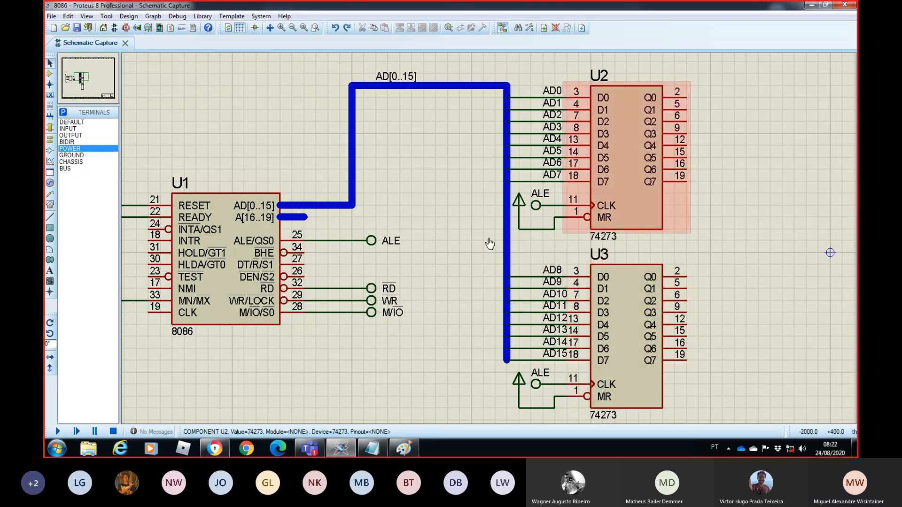
scroll(489, 243, "up", 2)
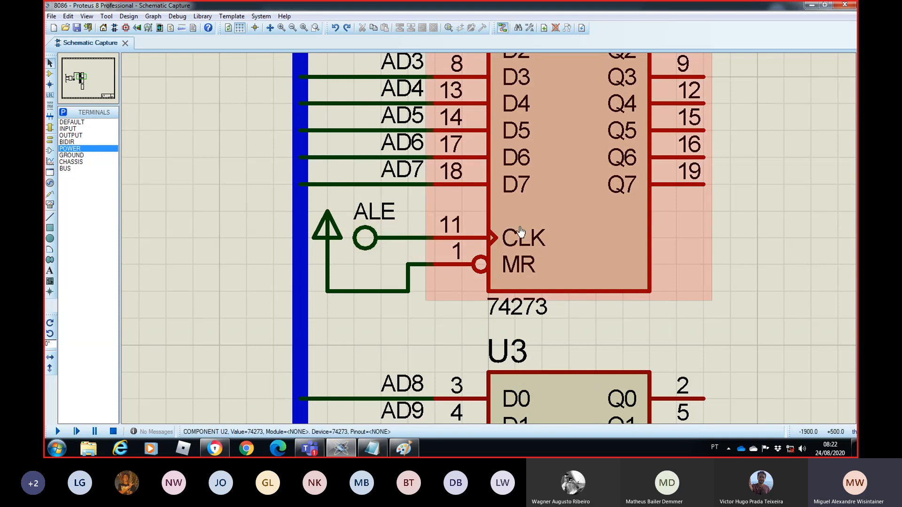
key("alt+Tab")
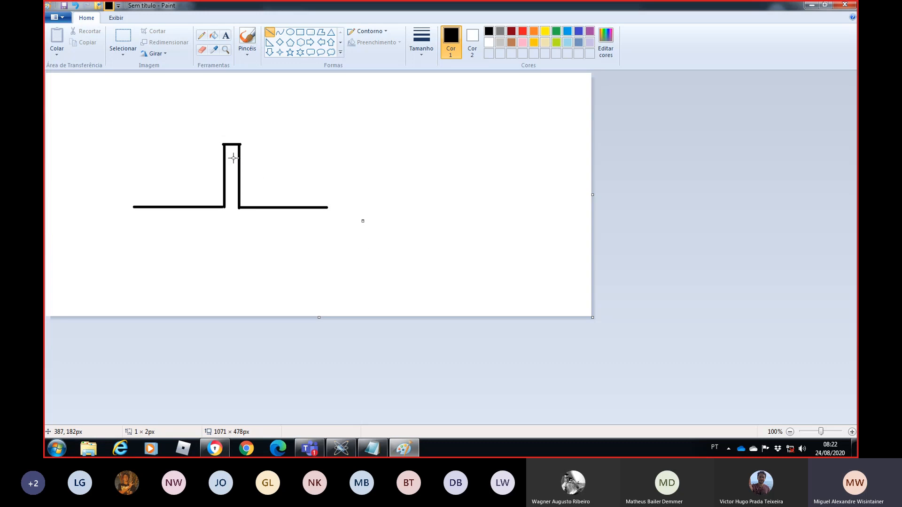
mouse_move(336, 140)
left_mouse_down()
mouse_move(416, 139)
mouse_move(417, 204)
mouse_move(440, 203)
left_mouse_up()
left_click(439, 140)
left_click(438, 205)
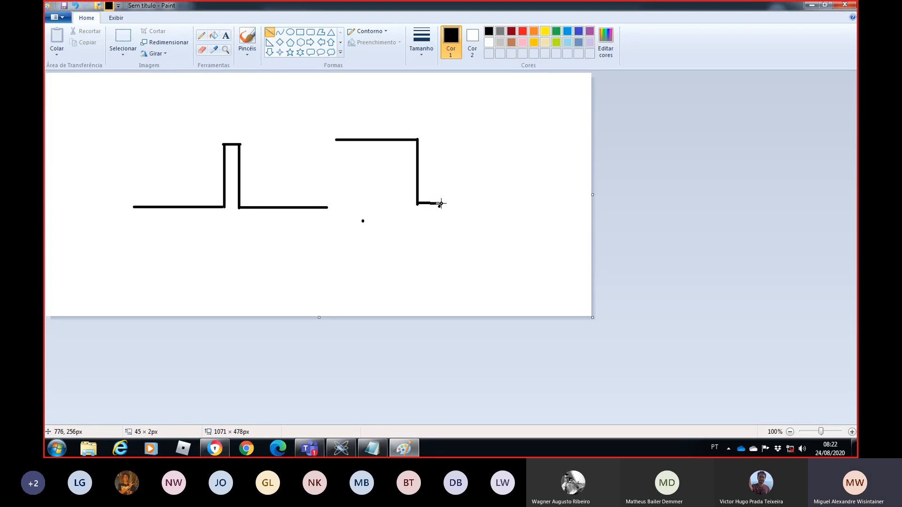
left_click(443, 203)
mouse_move(443, 202)
left_mouse_down()
mouse_move(441, 137)
mouse_move(566, 139)
left_mouse_up()
left_click(484, 142)
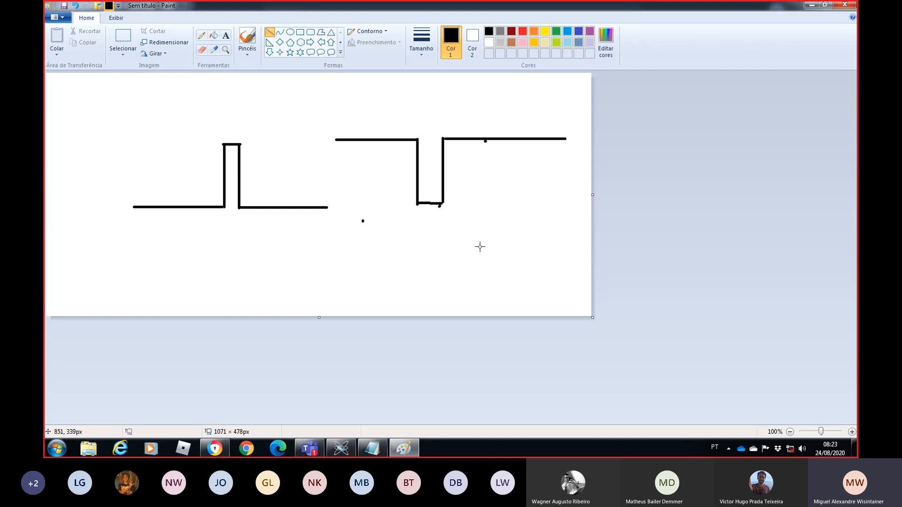
Step: Back in Proteus, delete the wire between the 8086's ALE/QS0 pin and the ALE terminal, and move the terminal farther from the processor
key("alt+Tab")
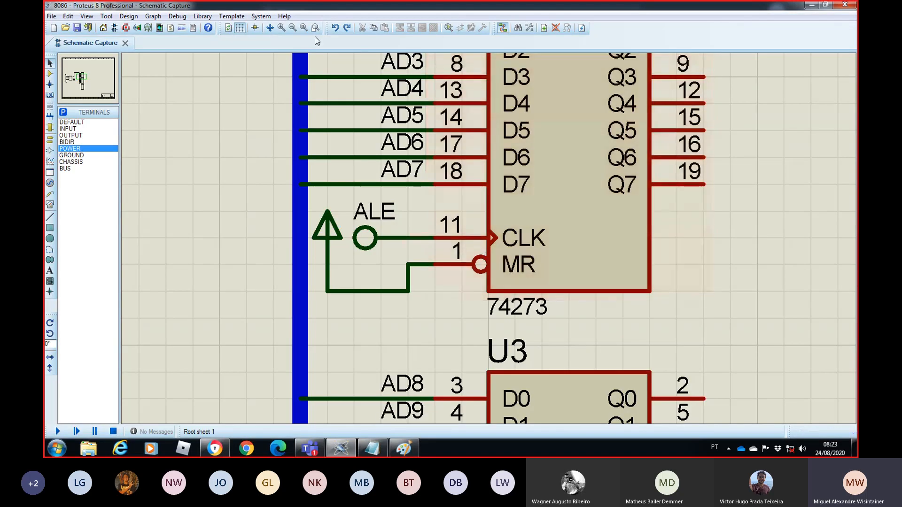
left_click(292, 28)
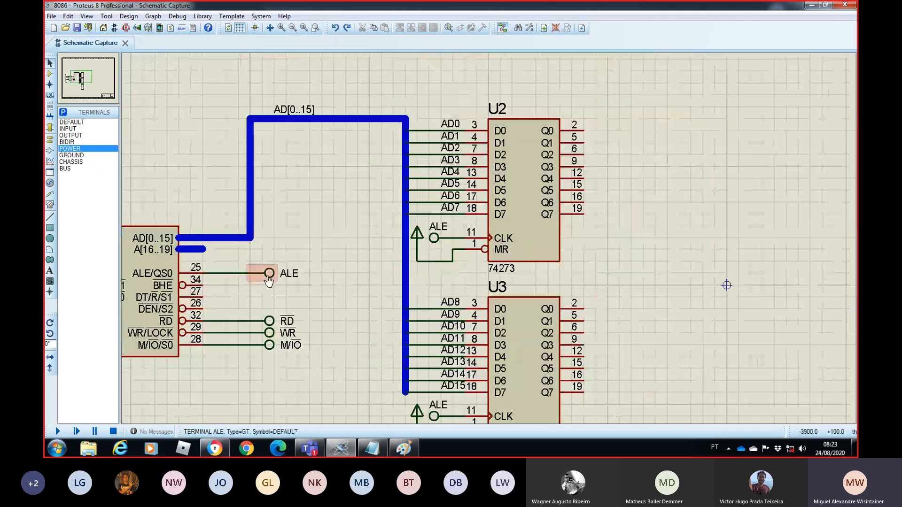
right_click(237, 275)
right_click(238, 275)
left_click(269, 275)
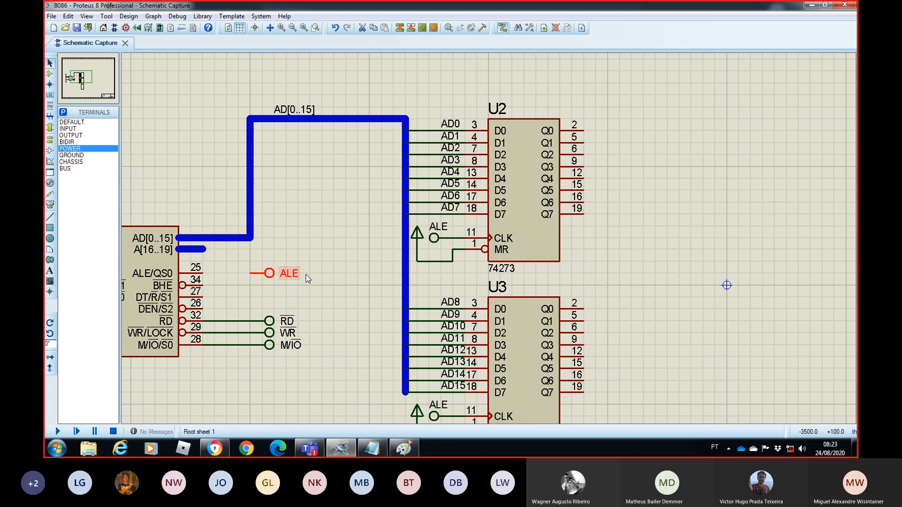
left_click_drag(270, 276, 319, 276)
left_click(335, 306)
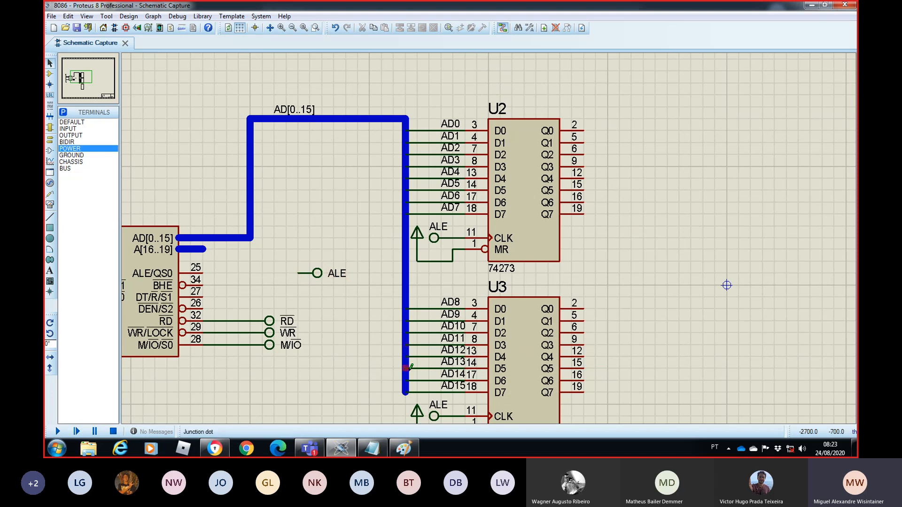
Step: Pick the NOT digital inverter from the device library and place it between the 8086's ALE/QS0 pin and the ALE terminal
left_click(50, 74)
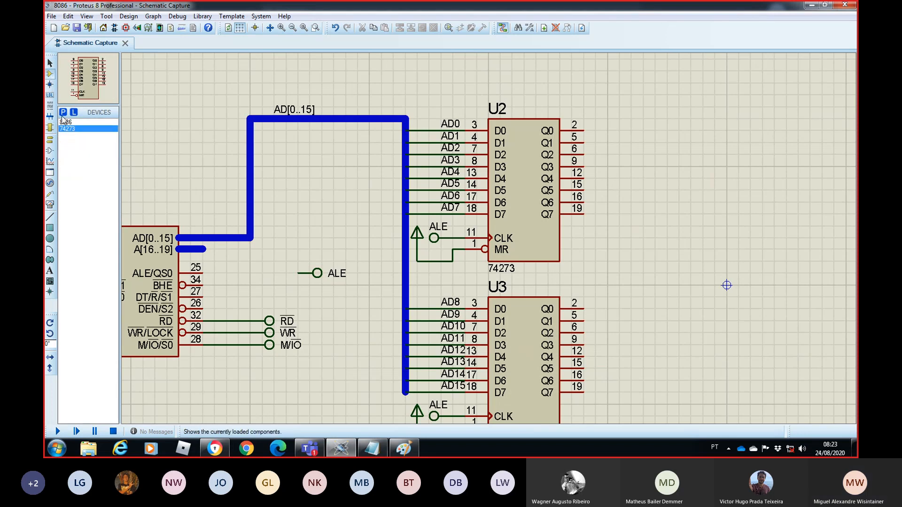
left_click(63, 112)
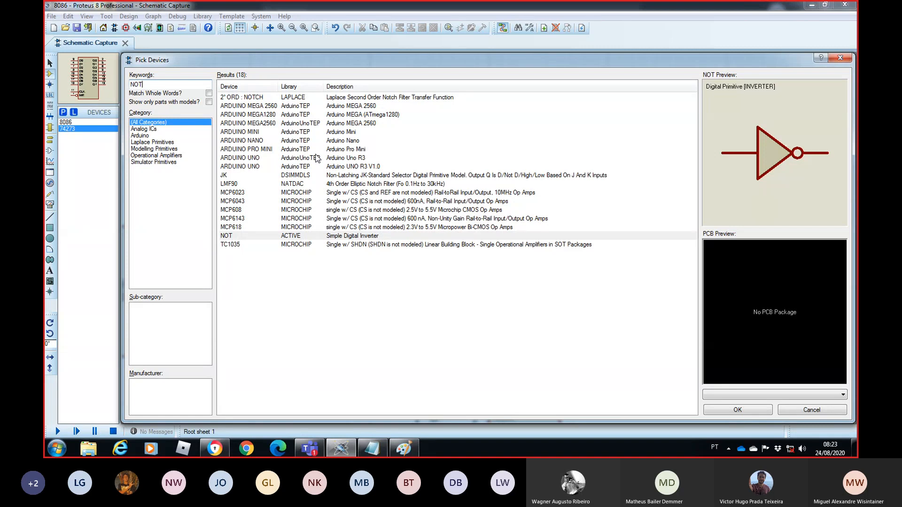
double_click(290, 238)
key("Escape")
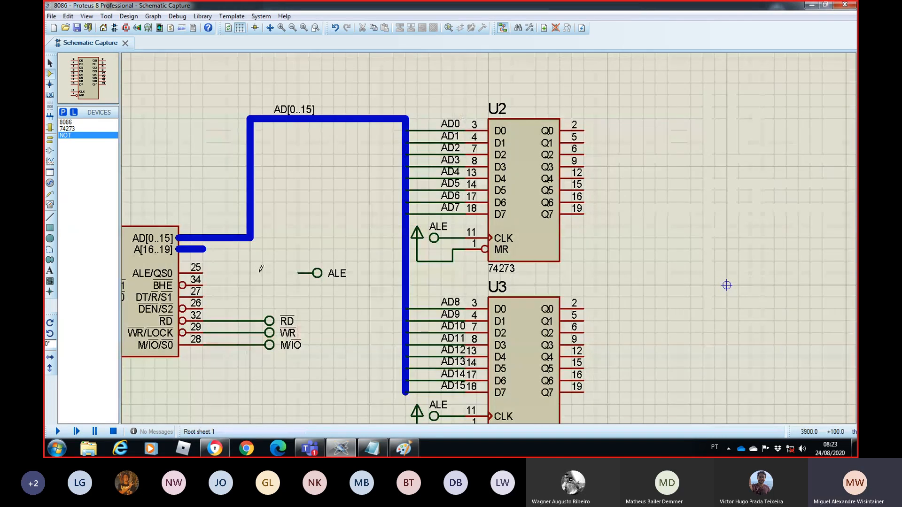
left_click(254, 271)
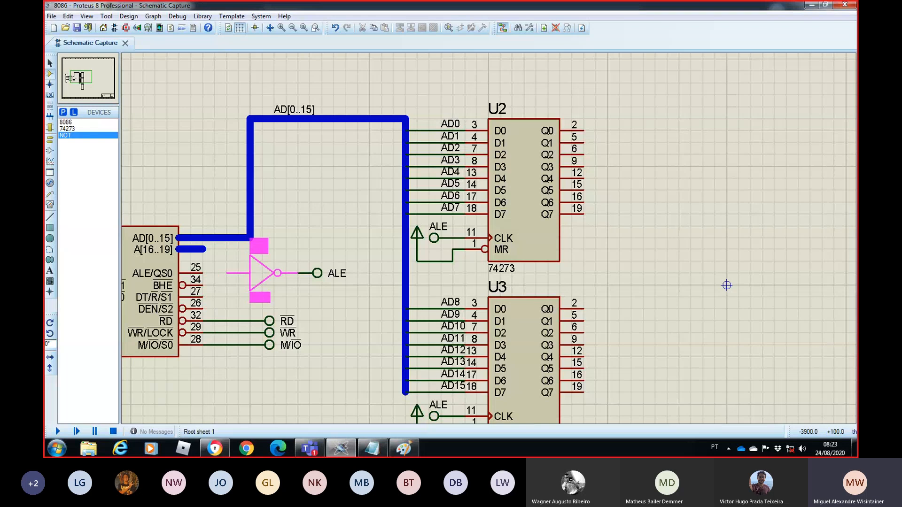
left_click(253, 279)
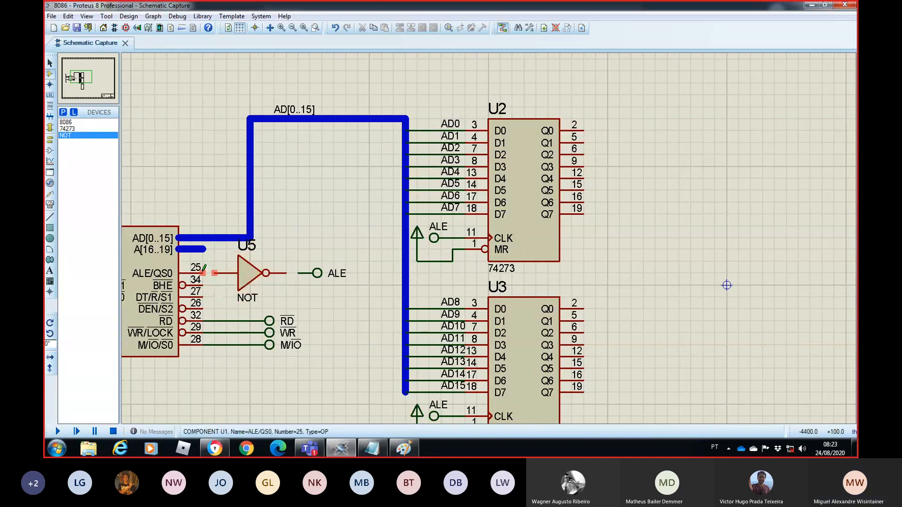
Step: Wire the 8086's ALE/QS0 pin to the inverter's input and the inverter's output to the ALE terminal
left_click(206, 272)
left_click(213, 272)
left_click(285, 273)
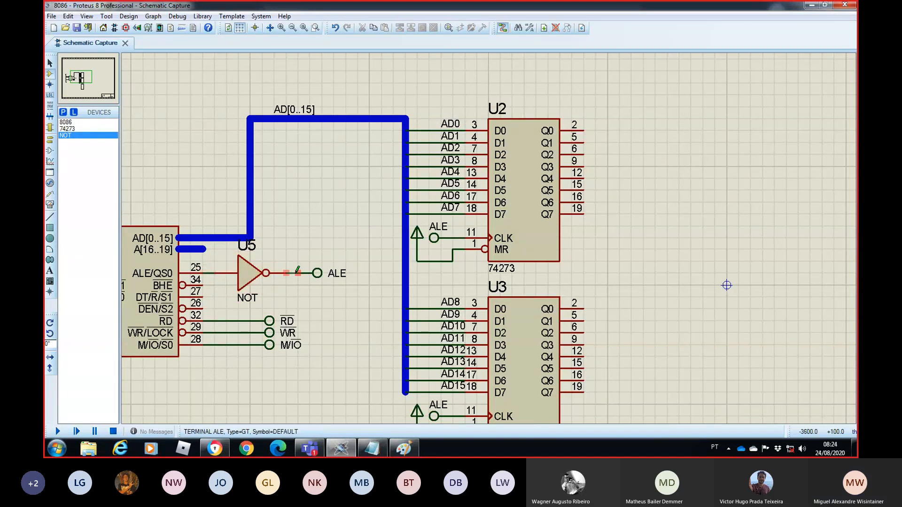
left_click(297, 273)
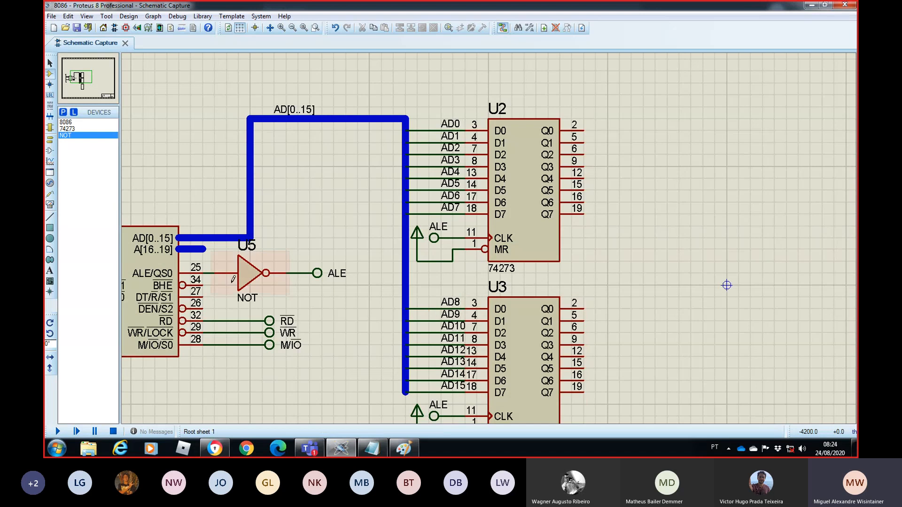
Step: Move the inverter's U5 reference label clear of the AD bus
left_click(258, 245)
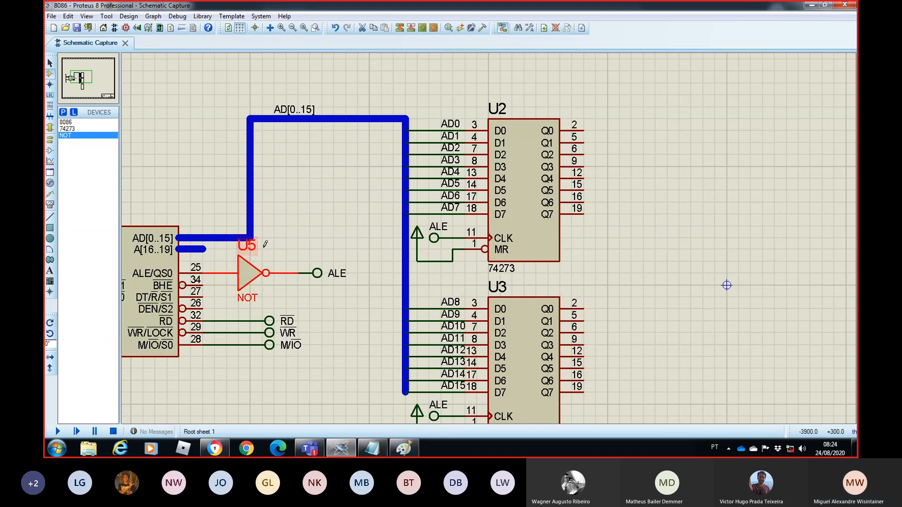
left_click_drag(282, 245, 282, 245)
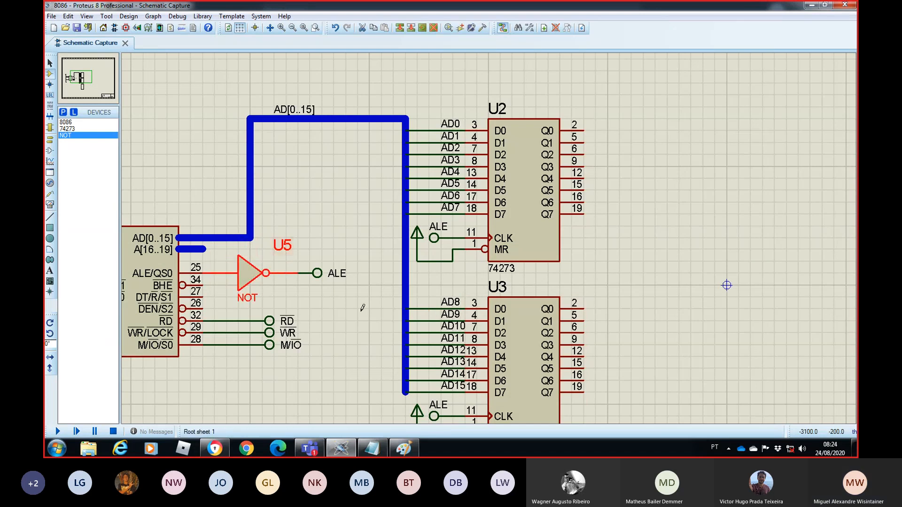
left_click(363, 311)
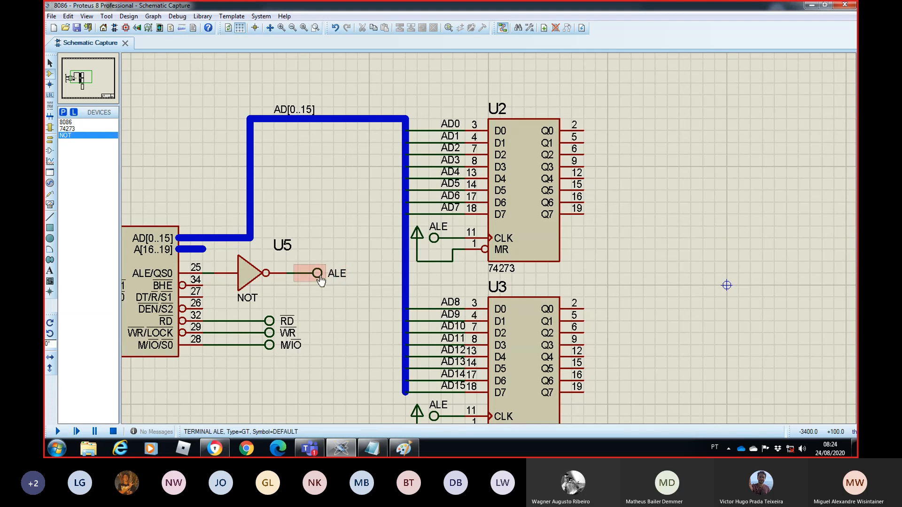
Step: Compare the inverter on the ALE line with the pulse waveforms in Paint, and return to the Proteus schematic
scroll(316, 271, "down", 3)
scroll(491, 235, "up", 1)
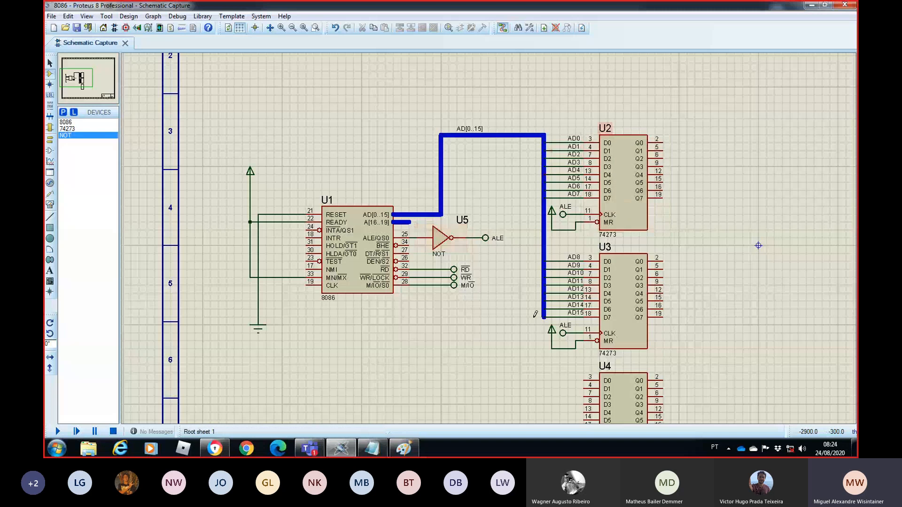
left_click(486, 239)
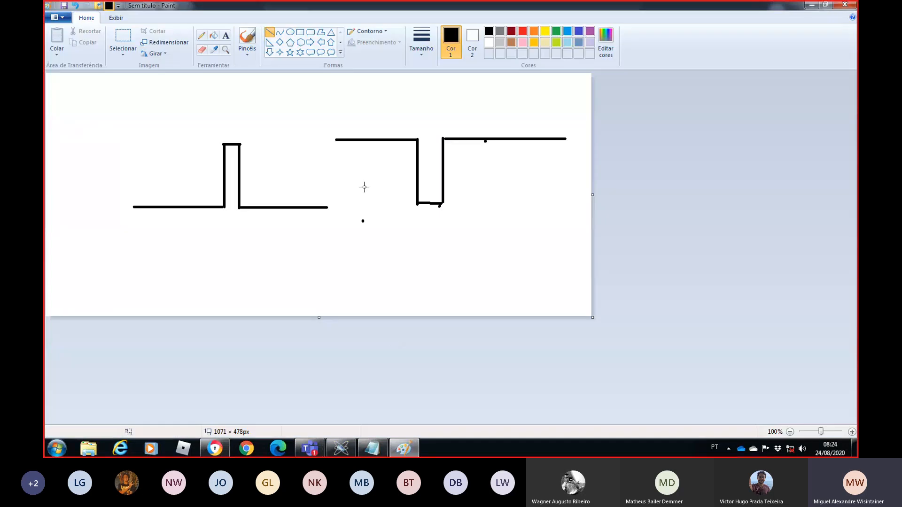
left_click(404, 448)
left_click(812, 6)
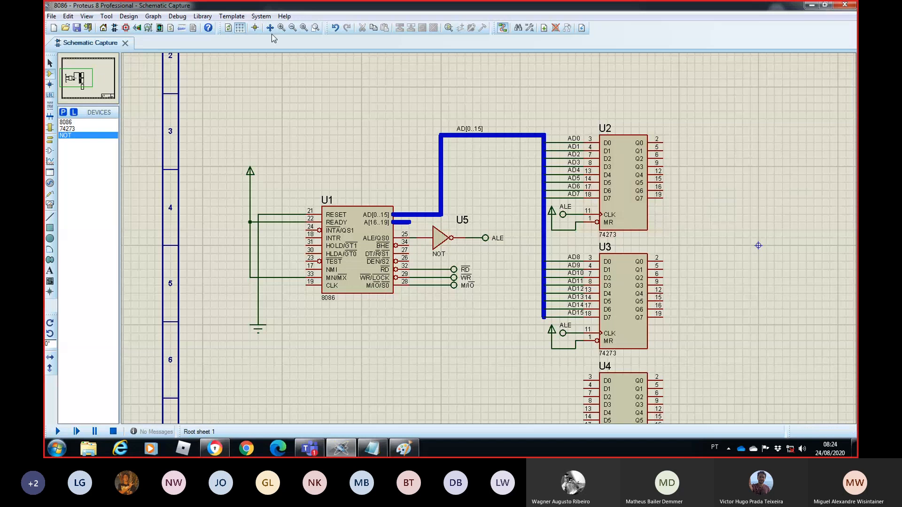
left_click(292, 28)
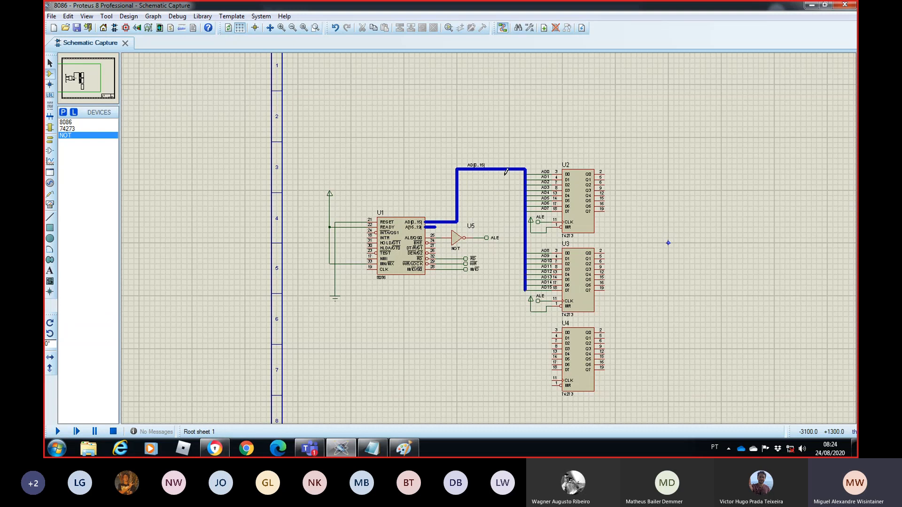
scroll(668, 243, "up", 1)
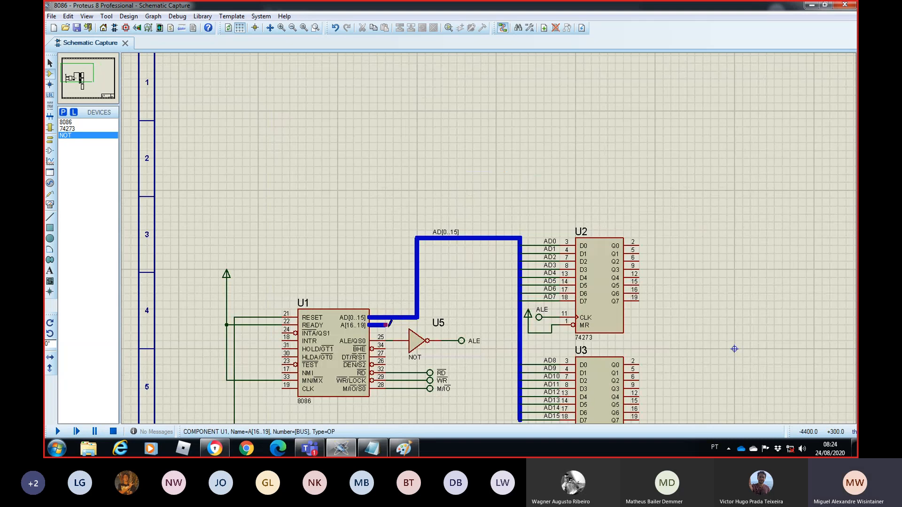
left_click(387, 324)
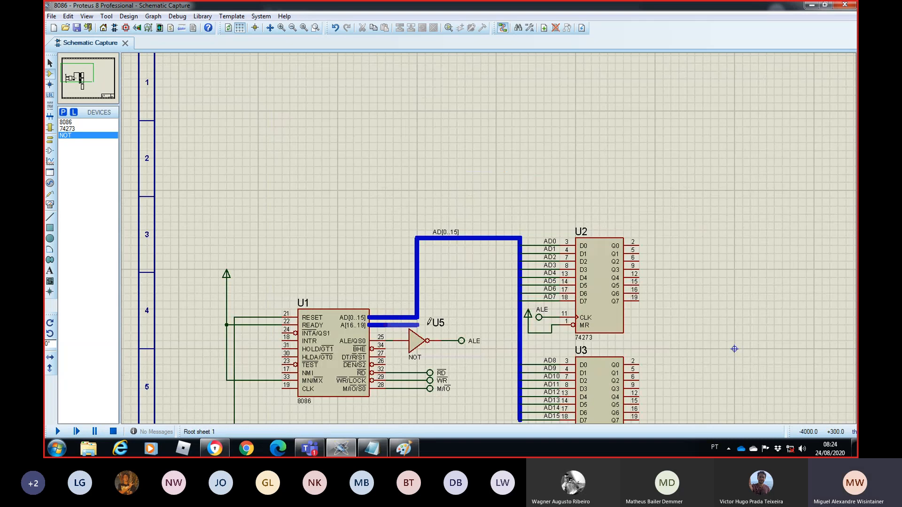
right_click(488, 332)
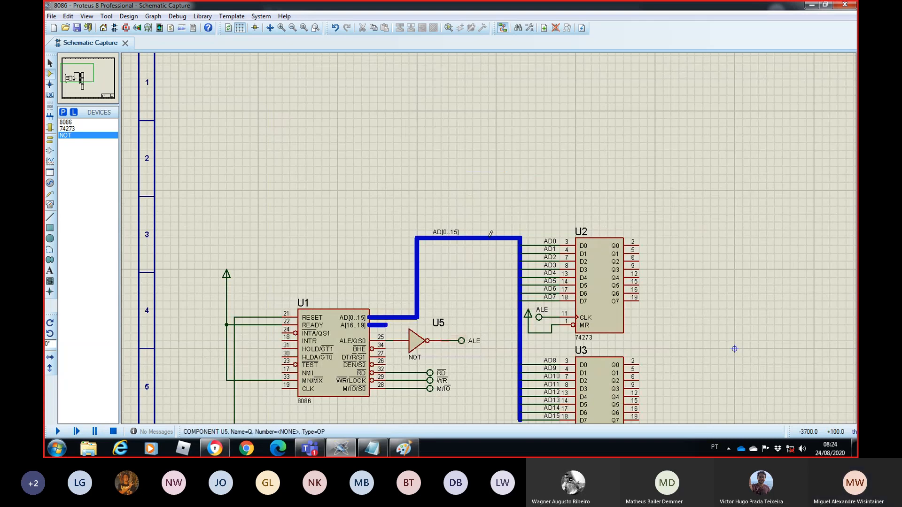
scroll(441, 340, "up", 1)
left_click(407, 214)
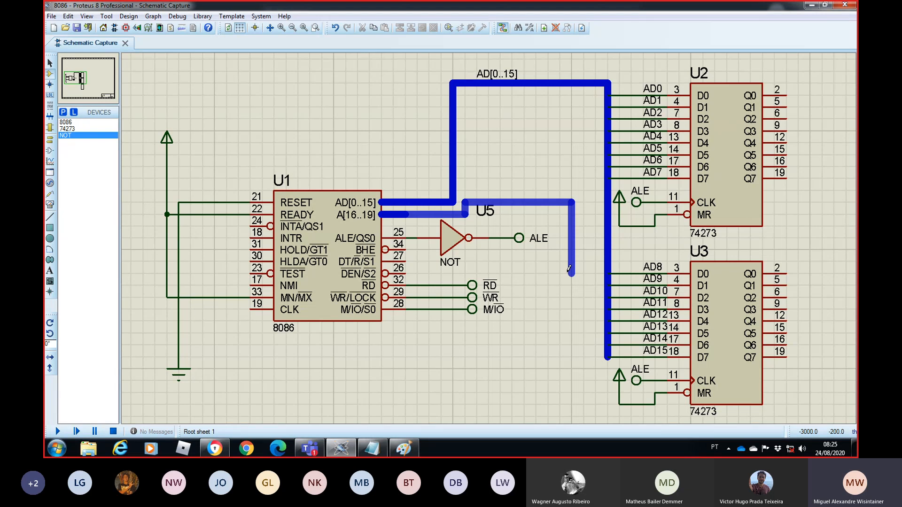
key("Escape")
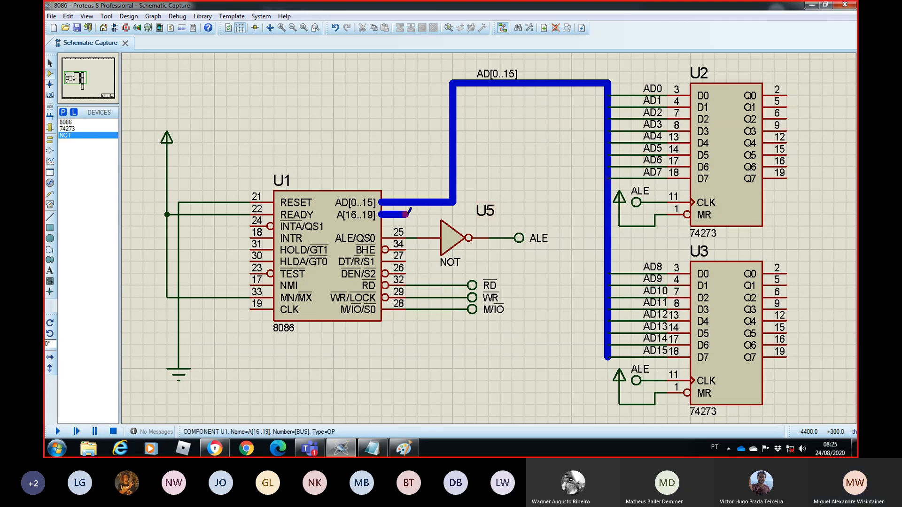
left_click(407, 215)
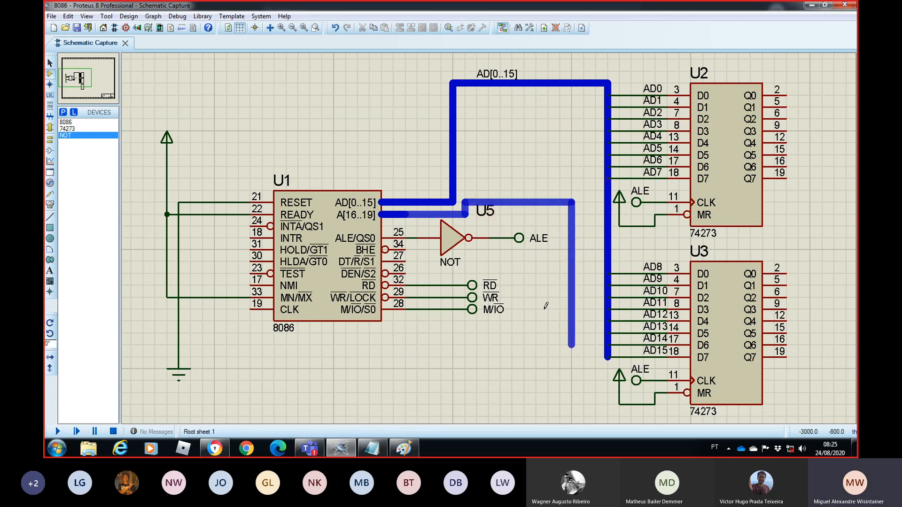
scroll(575, 347, "down", 1)
key("Escape")
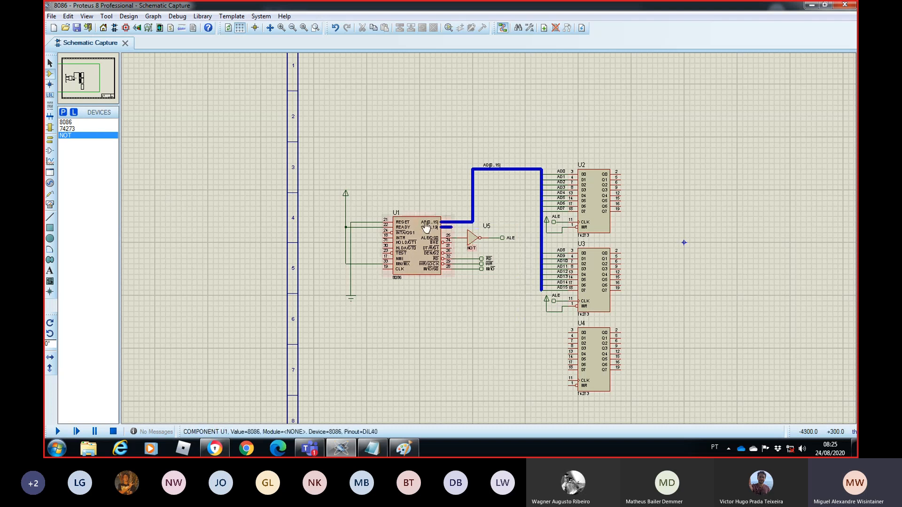
Step: Draw a bus from the 8086's A[16..19] pin down to a free end beside the inputs of latch U4
scroll(426, 225, "up", 1)
scroll(489, 243, "up", 1)
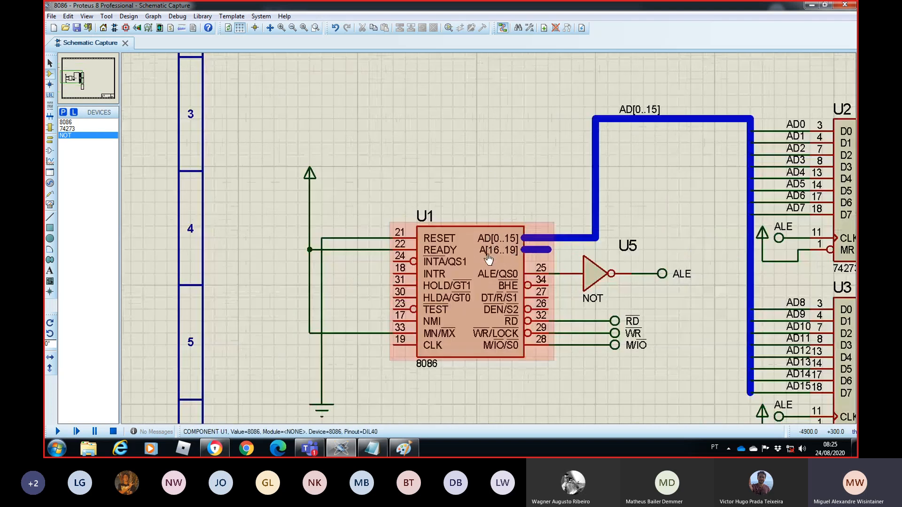
left_click(553, 248)
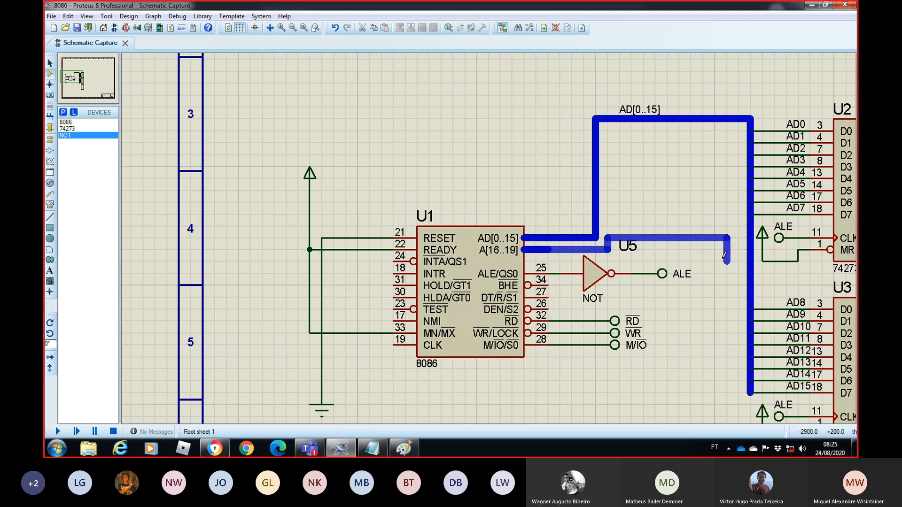
scroll(716, 293, "down", 2)
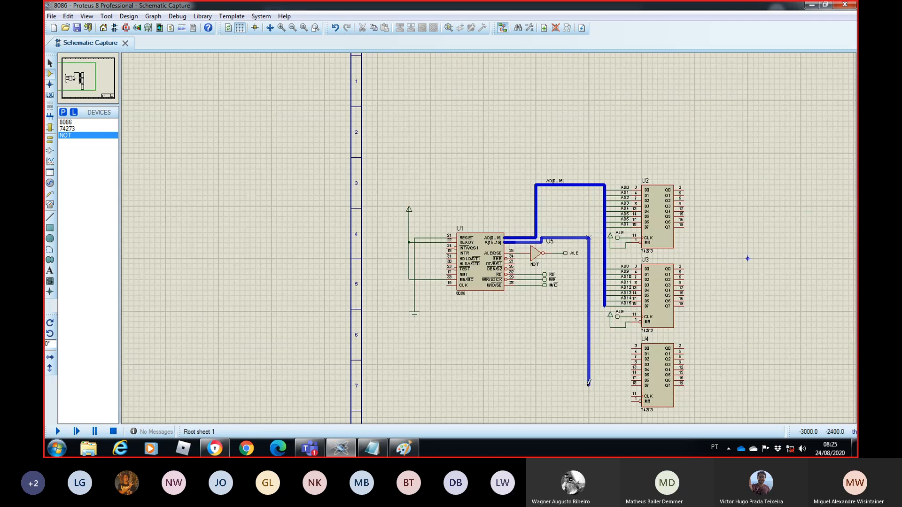
double_click(589, 383)
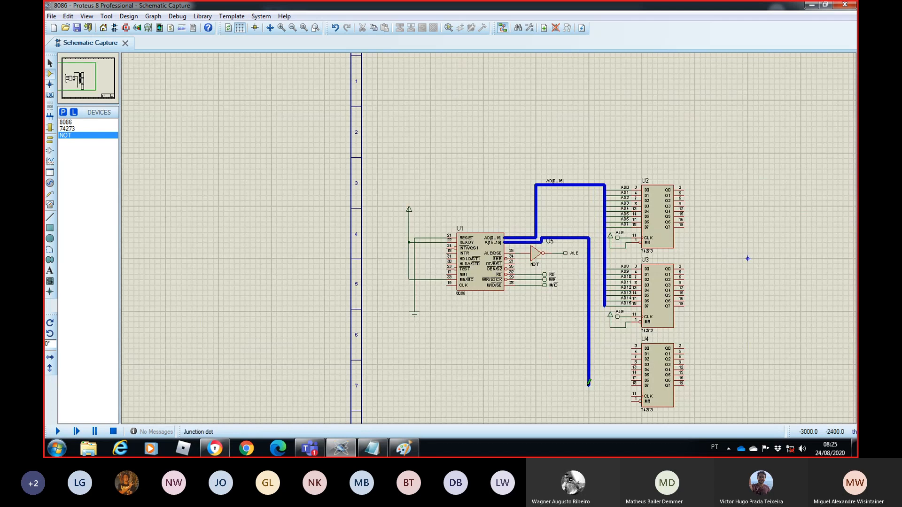
Step: Cycle the schematic's grid display through its styles and return it to grid lines
scroll(626, 371, "up", 2)
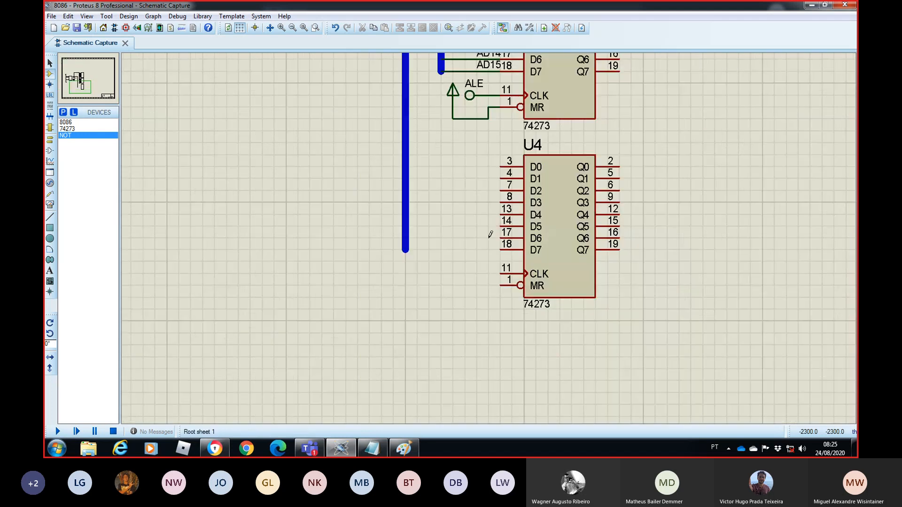
left_click(106, 63)
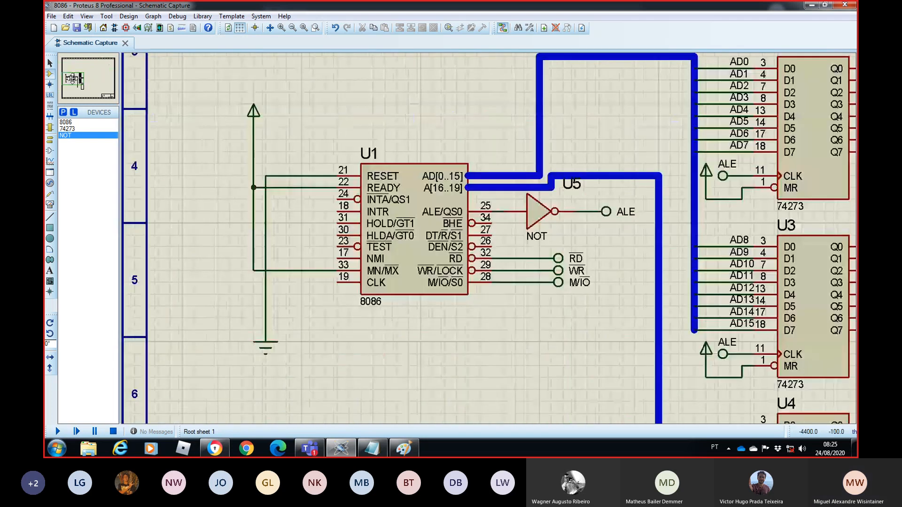
left_click(293, 27)
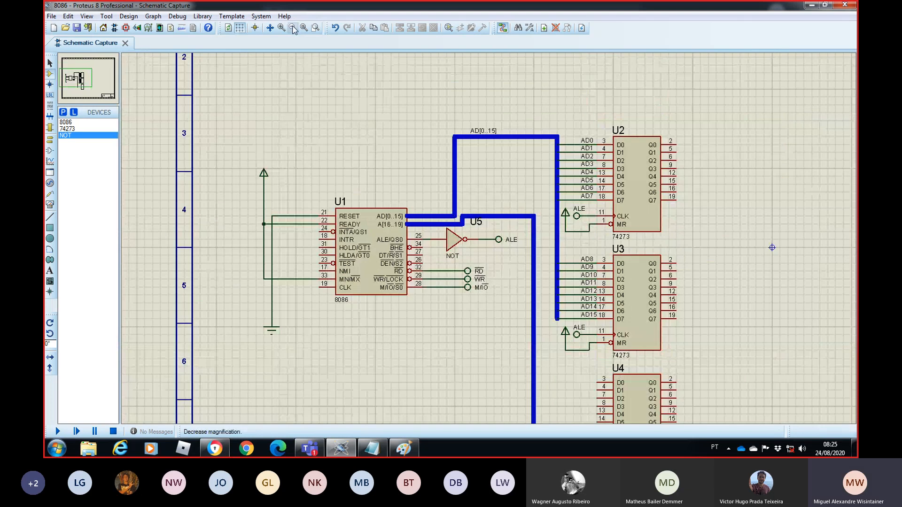
left_click(292, 27)
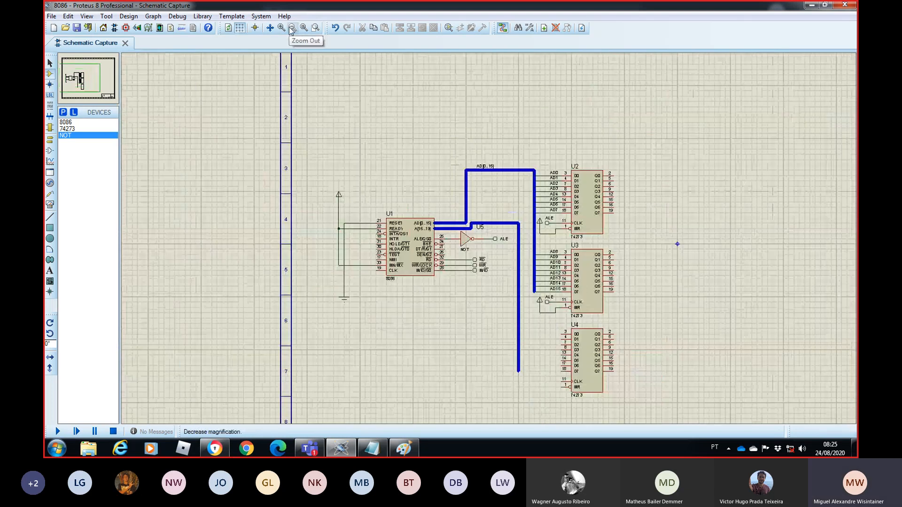
left_click(281, 28)
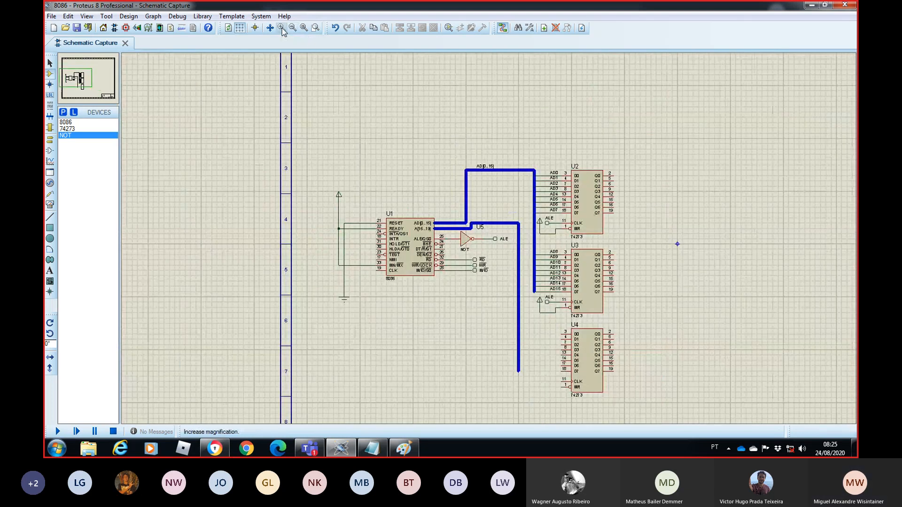
left_click(509, 269)
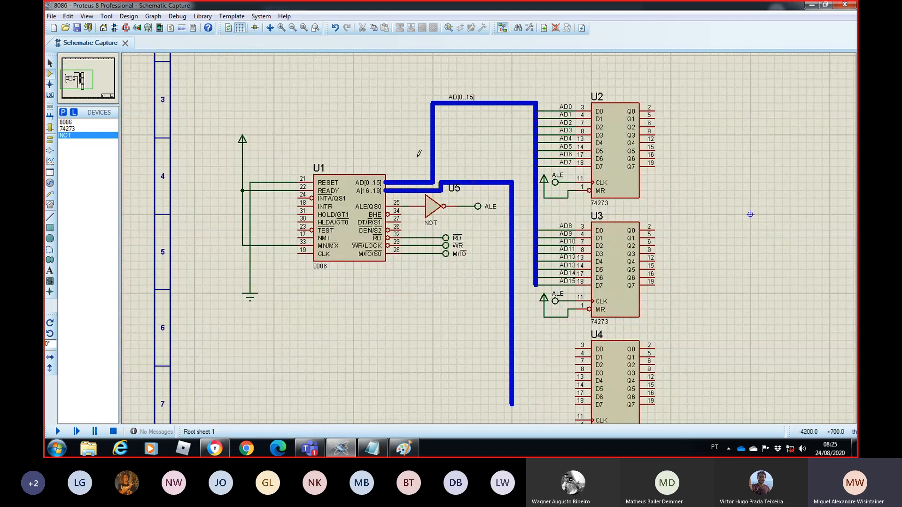
left_click(242, 31)
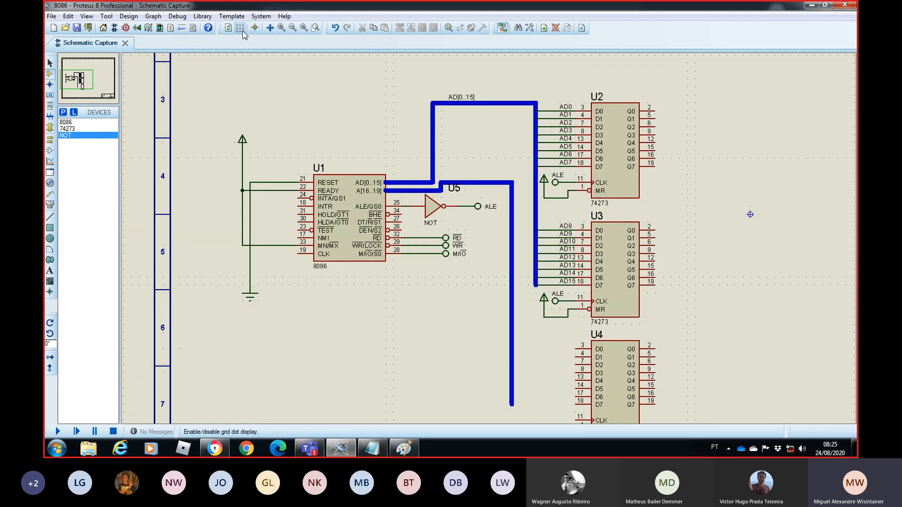
left_click(242, 30)
left_click(242, 30)
left_click(242, 31)
left_click(242, 30)
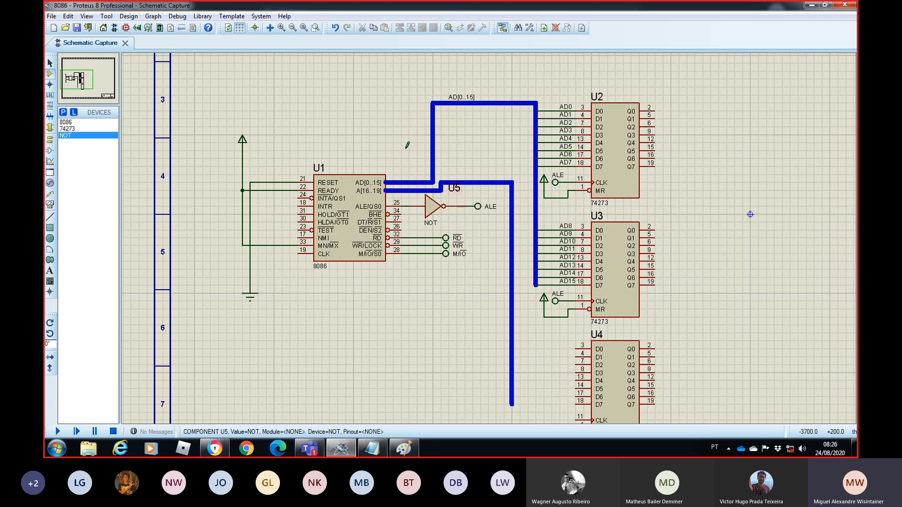
Step: Label the bus coming from the 8086's A[16..19] pin as AD[16..19]
left_click(50, 95)
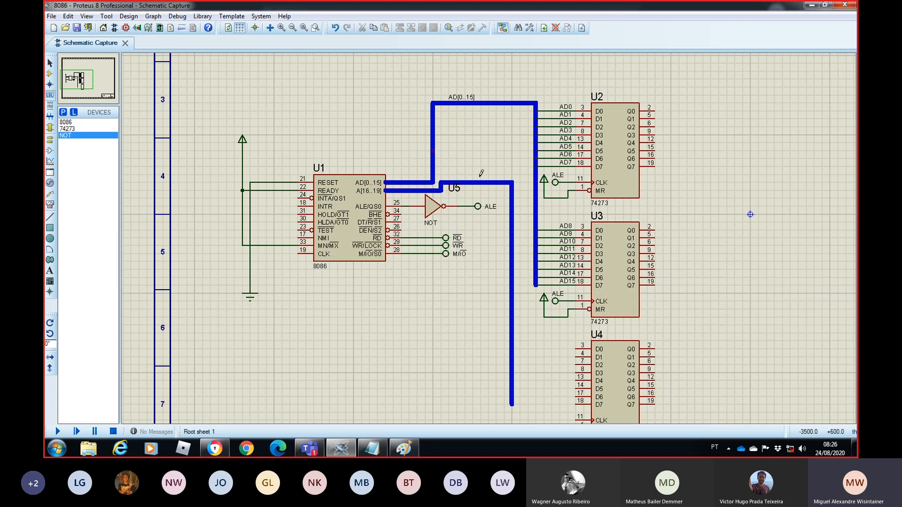
left_click(479, 183)
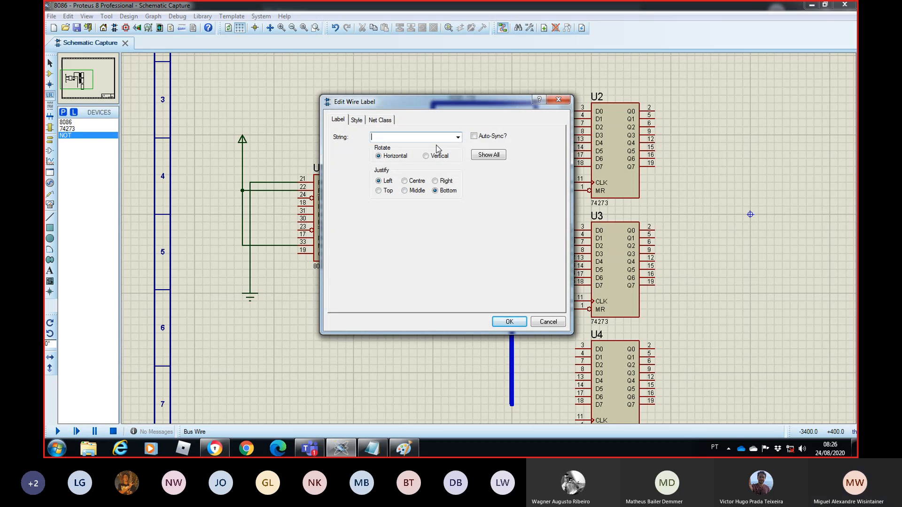
type("AD[")
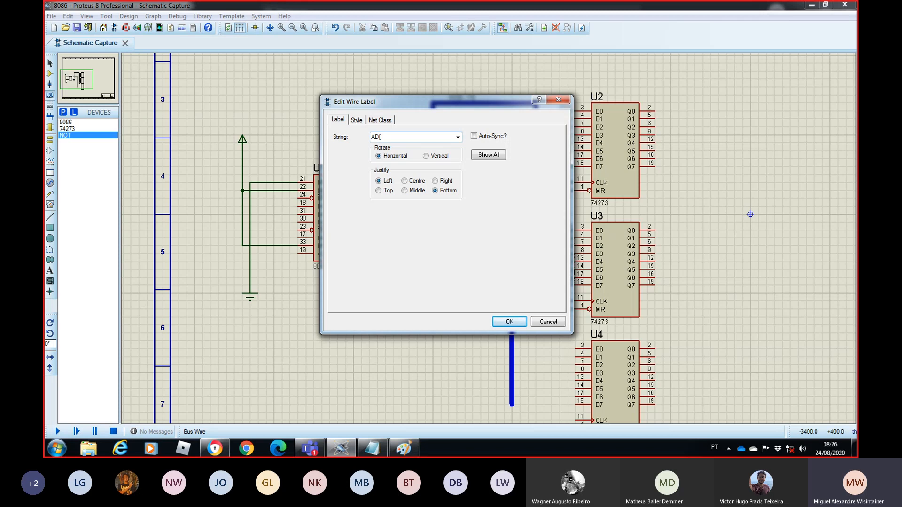
type("16..19")
key("Return")
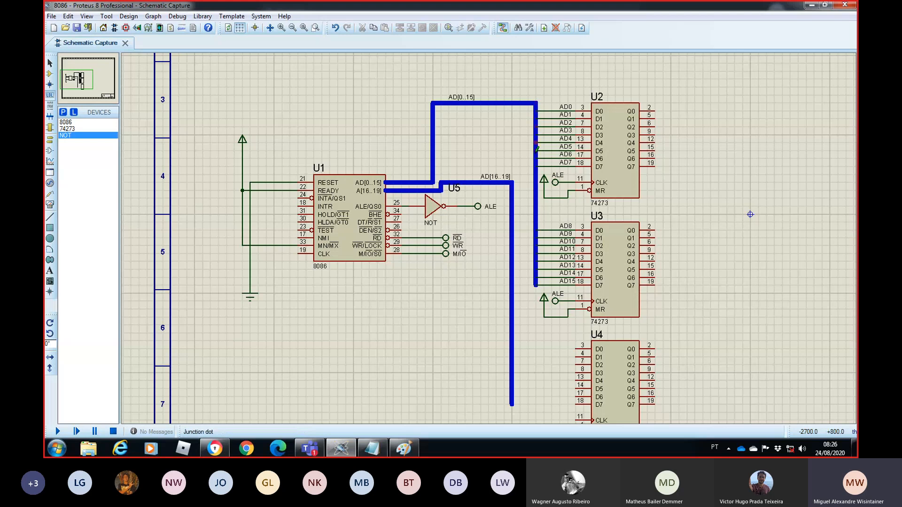
Step: Wire U4's inputs D0, D1, D2 and D3 to the AD[16..19] bus
left_click(574, 349)
left_click(512, 349)
left_click(576, 357)
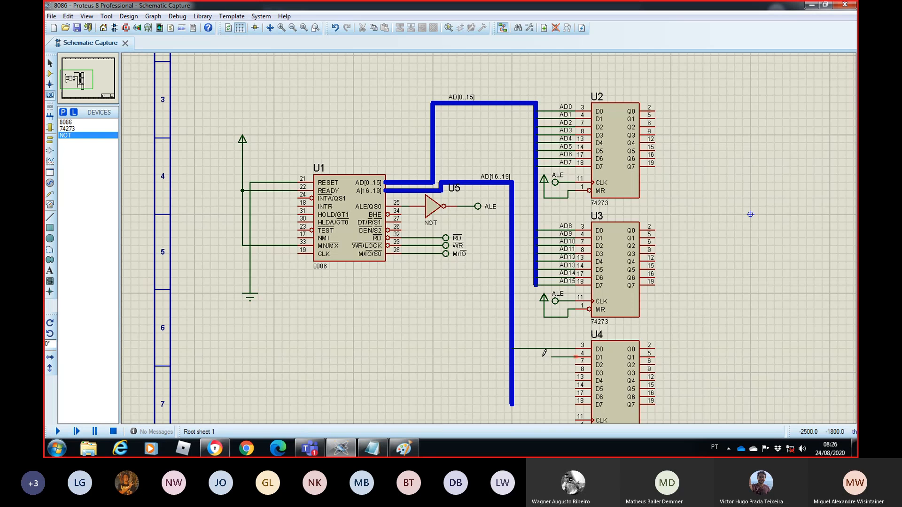
left_click(512, 357)
left_click(574, 365)
left_click(512, 365)
left_click(576, 373)
left_click(512, 373)
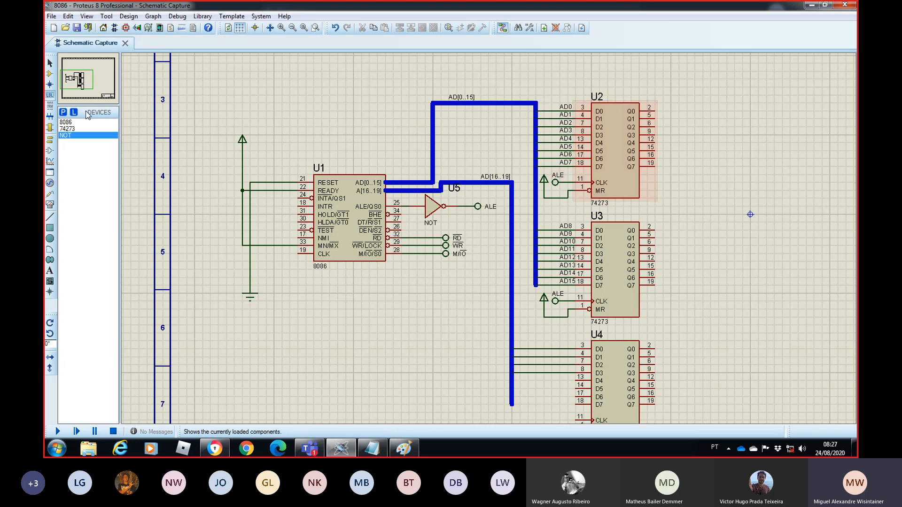
Step: Label the wires at U4's D0 and D1 inputs AD16 and AD17
left_click(51, 96)
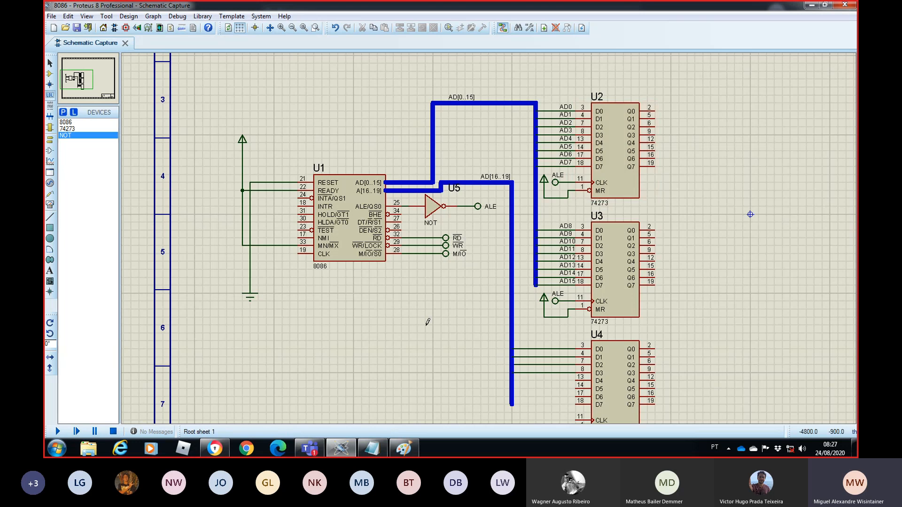
left_click(551, 349)
type("AD16")
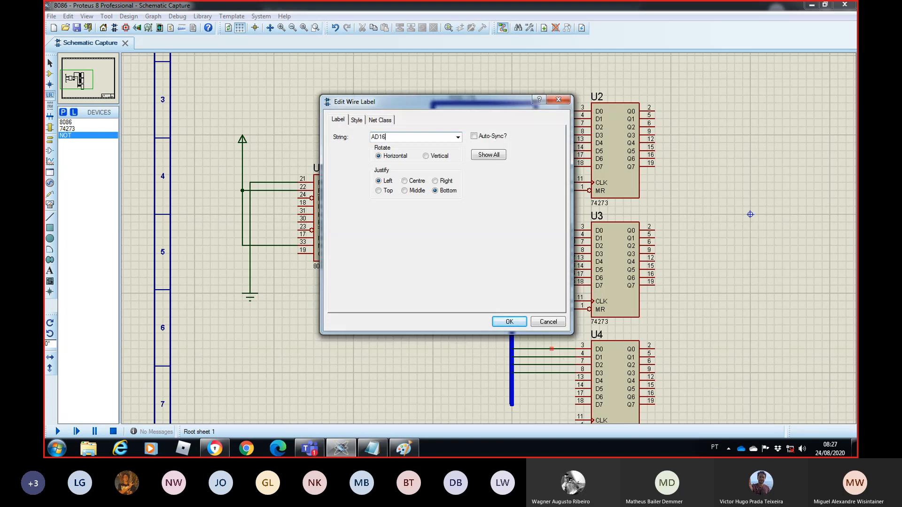
key("Return")
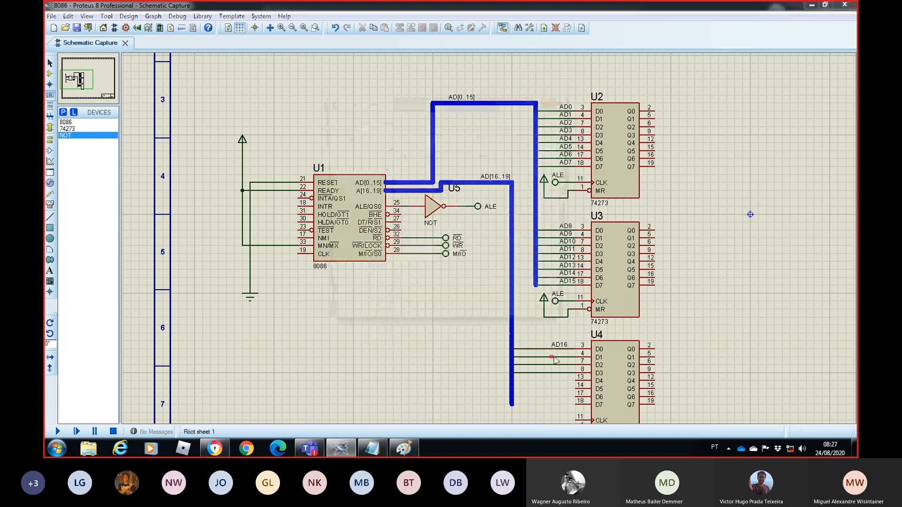
left_click(551, 357)
type("AD17")
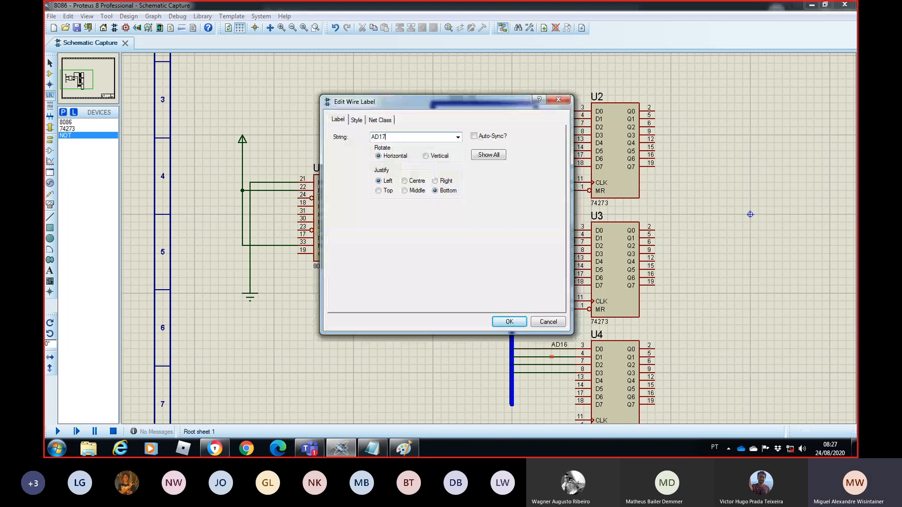
left_click(515, 328)
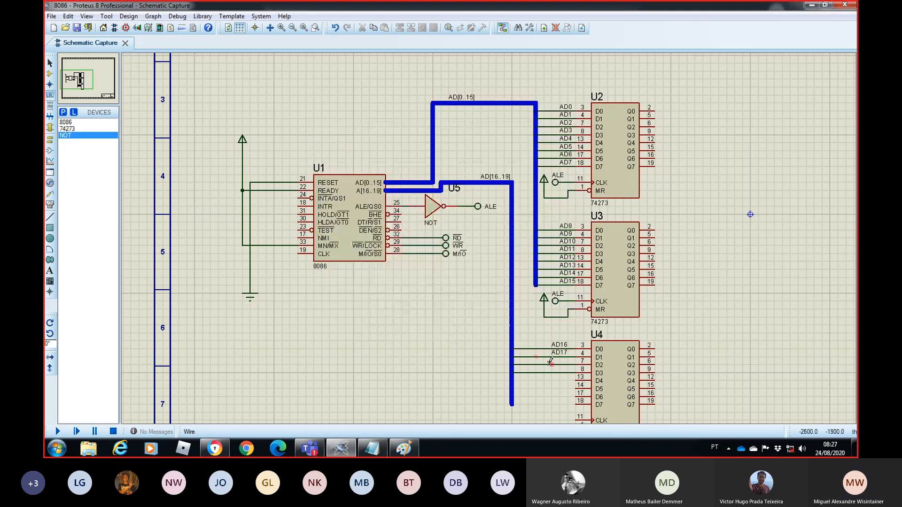
Step: Label the wires at U4's D2 and D3 inputs AD18 and AD19
left_click(551, 364)
type("AD18")
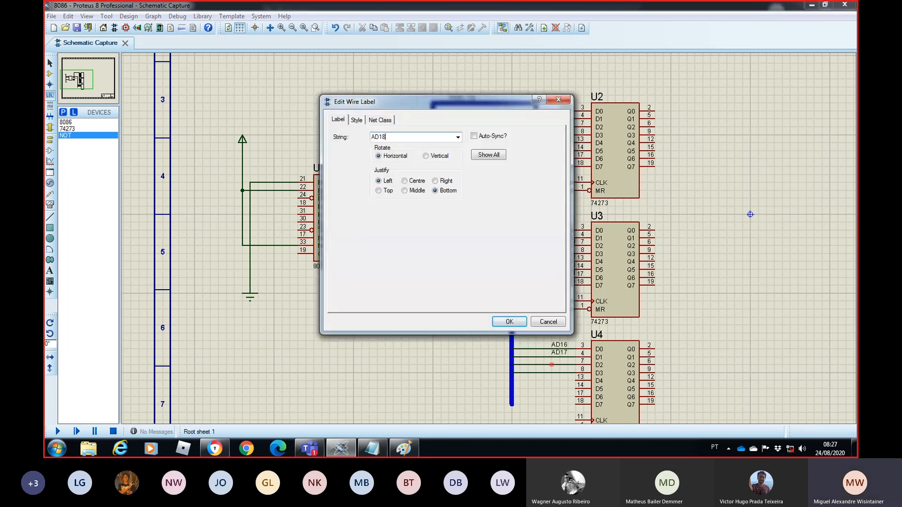
key("Return")
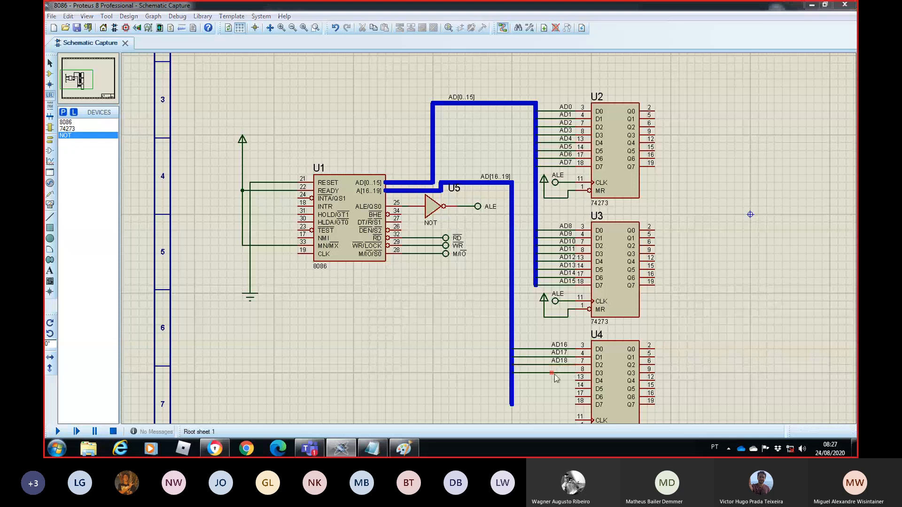
left_click(552, 372)
type("AD19")
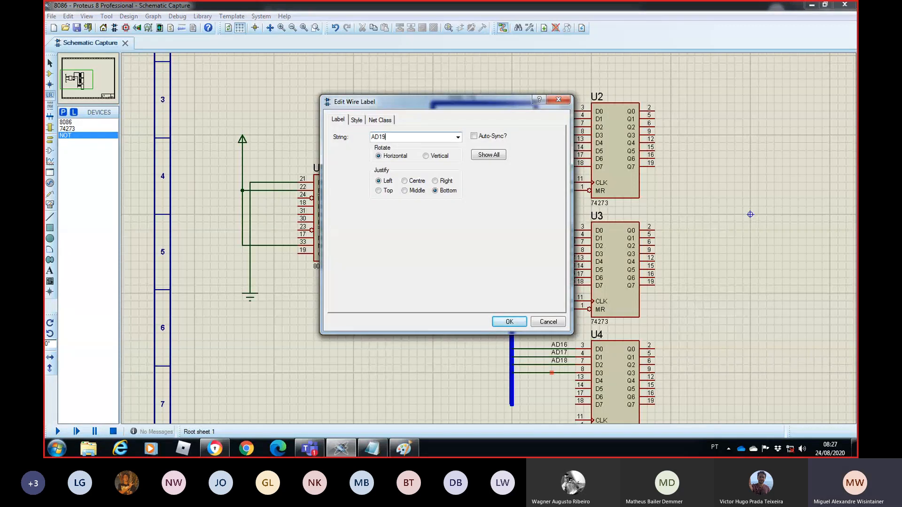
key("Return")
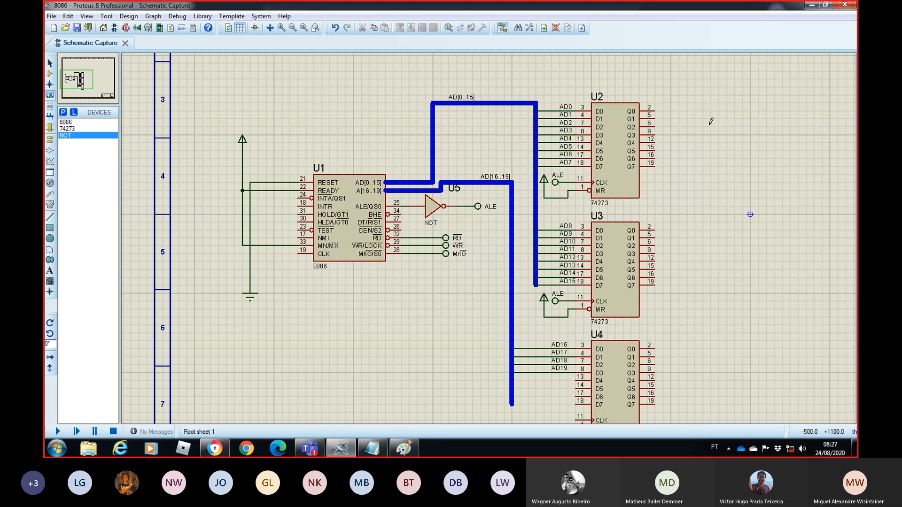
Step: Place a default terminal beside U4's CLK pin and wire it to that pin
left_click(111, 89)
scroll(342, 70, "down", 3)
scroll(611, 187, "up", 3)
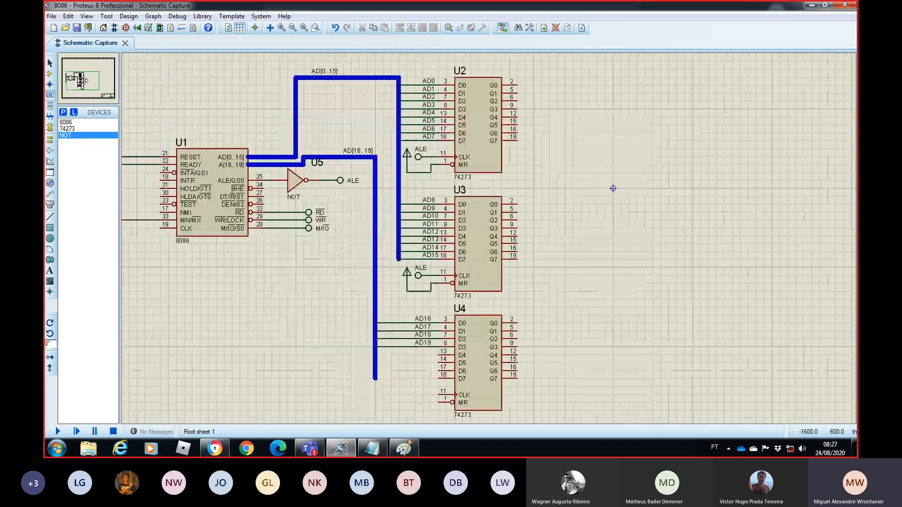
left_click(80, 83)
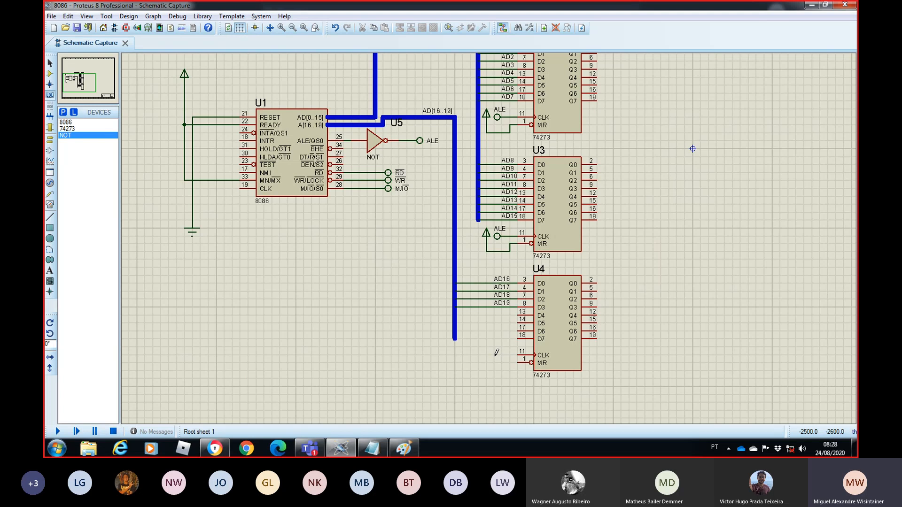
left_click(50, 141)
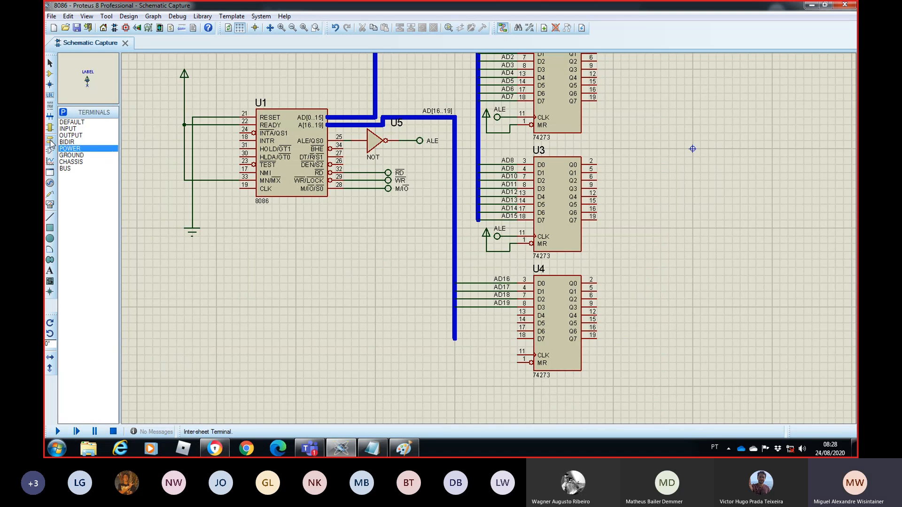
left_click(73, 122)
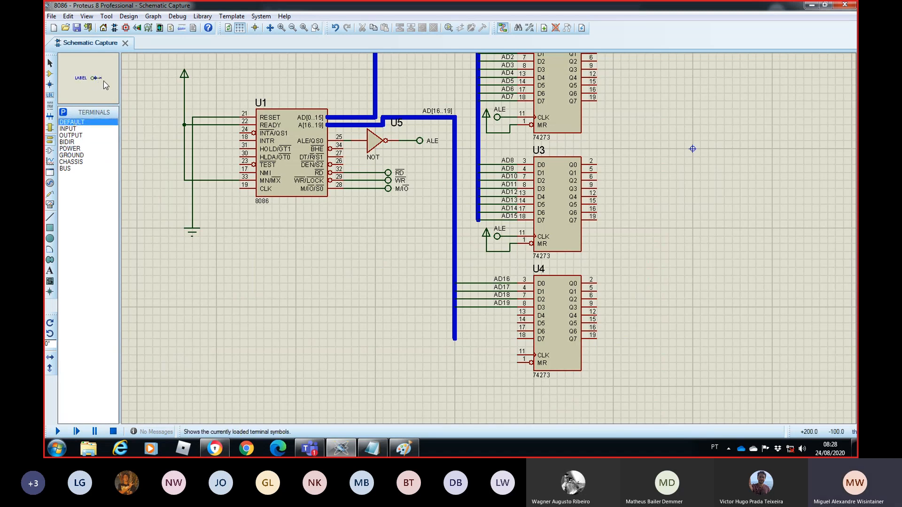
left_click(492, 352)
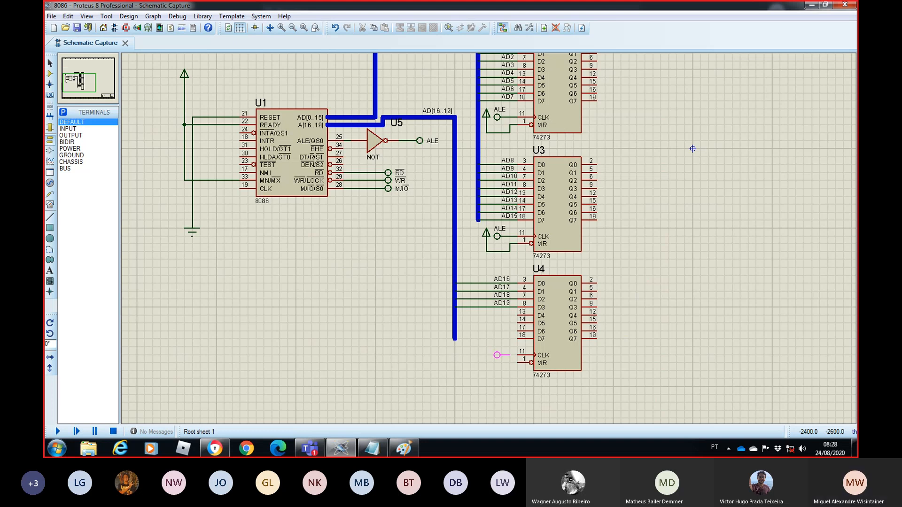
left_click(507, 355)
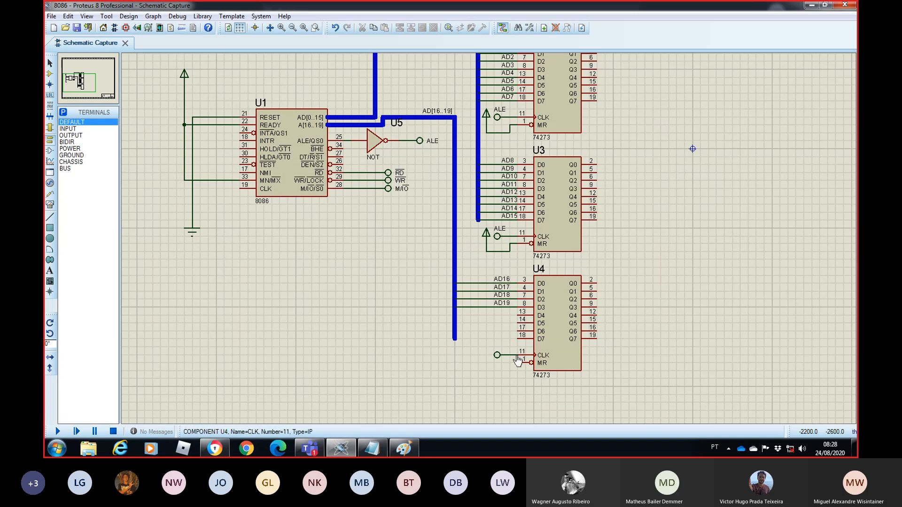
Step: Label the terminal on U4's CLK pin ALE
double_click(498, 356)
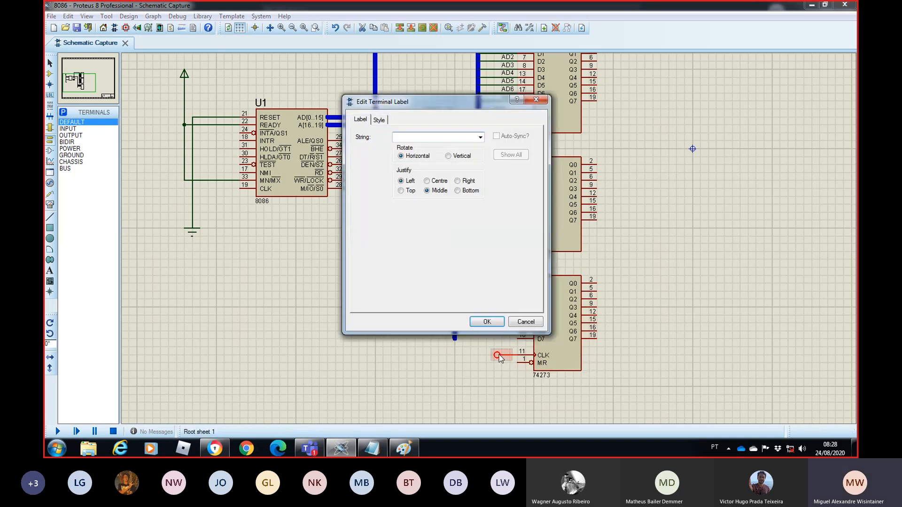
type("ALE")
key("Return")
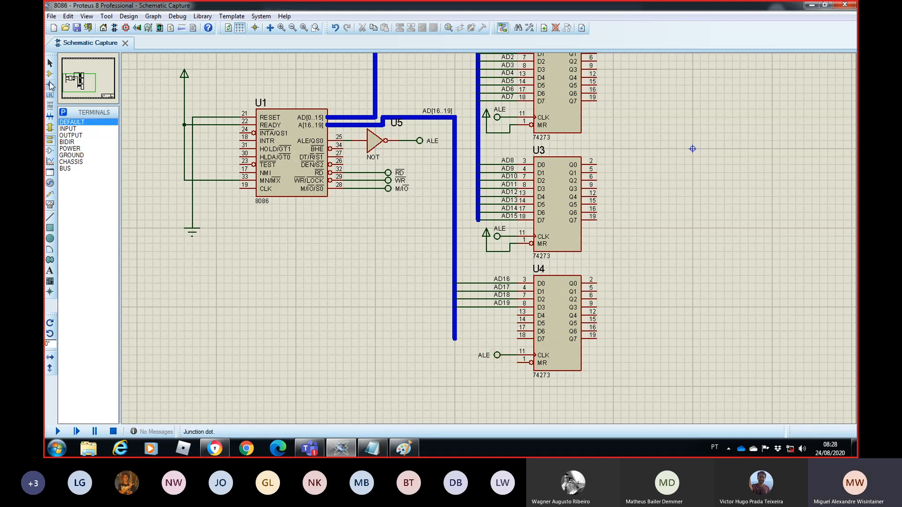
Step: Place a power terminal beside U4's ALE terminal and wire it to U4's MR pin
left_click(70, 148)
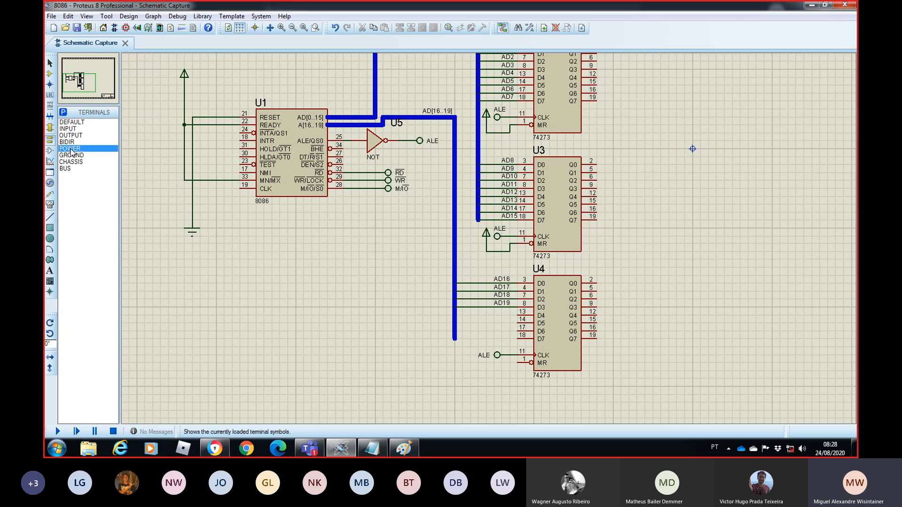
left_click(471, 356)
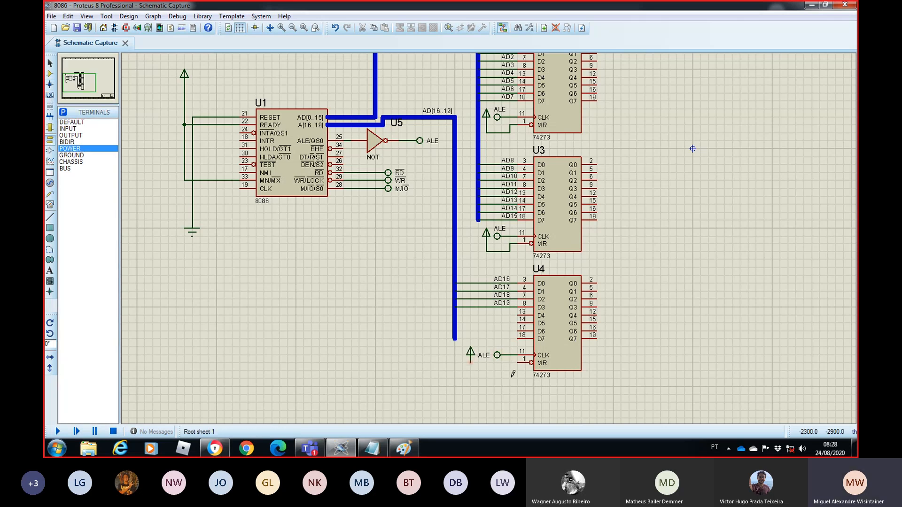
left_click(517, 362)
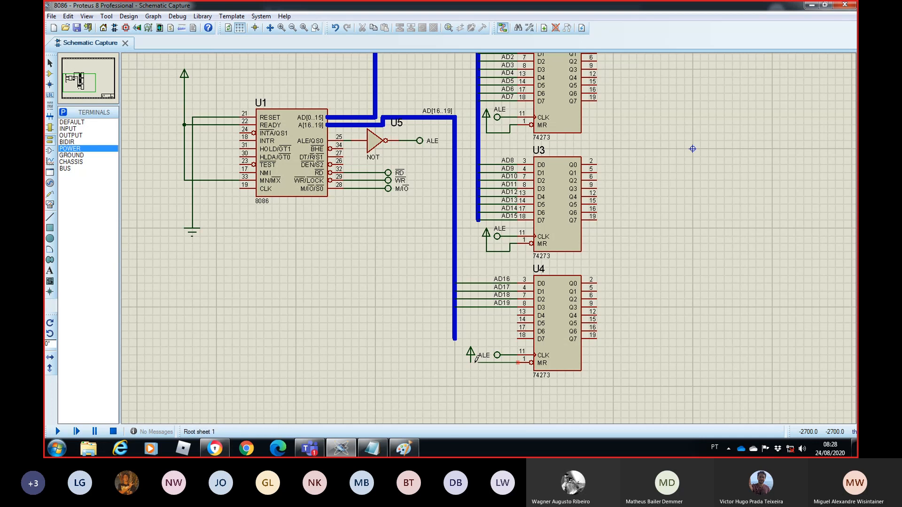
left_click(470, 362)
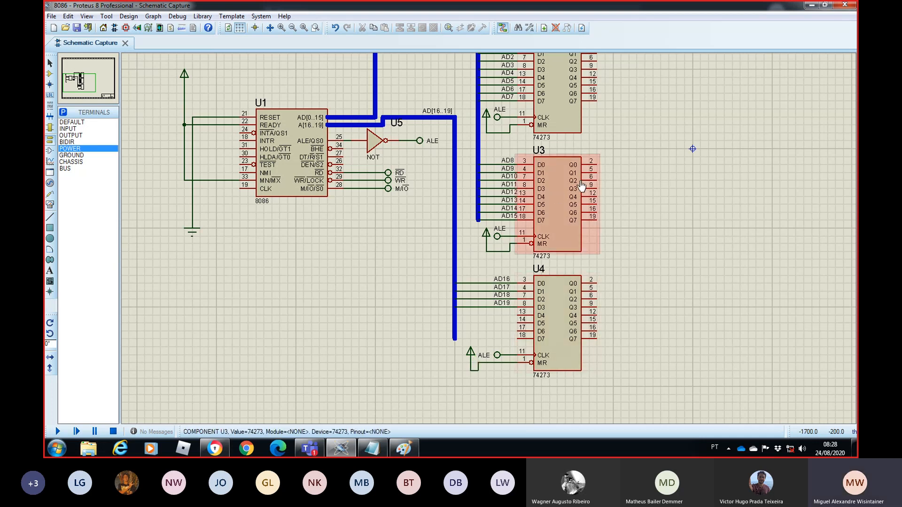
Step: Draw a bus beside the latch outputs, running from a short horizontal stub above U2's Q0 down to the level of U4's Q7
left_click(100, 64)
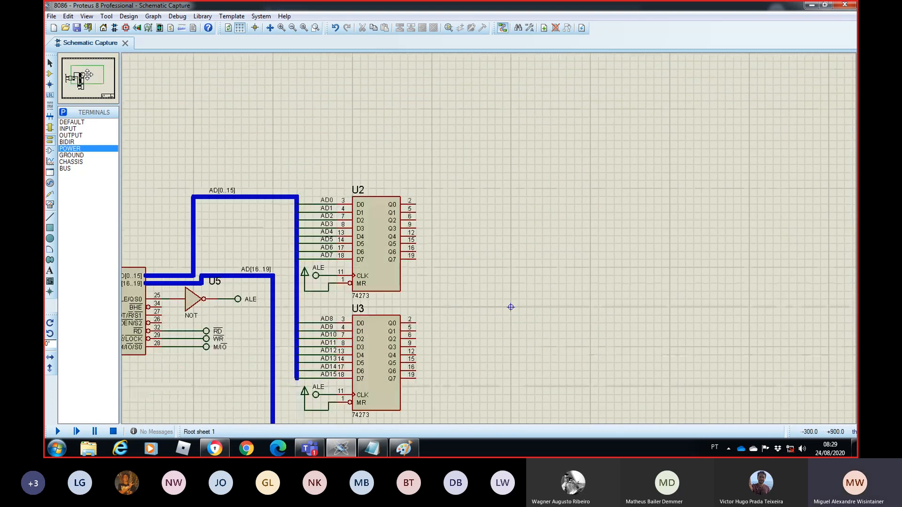
left_click(81, 81)
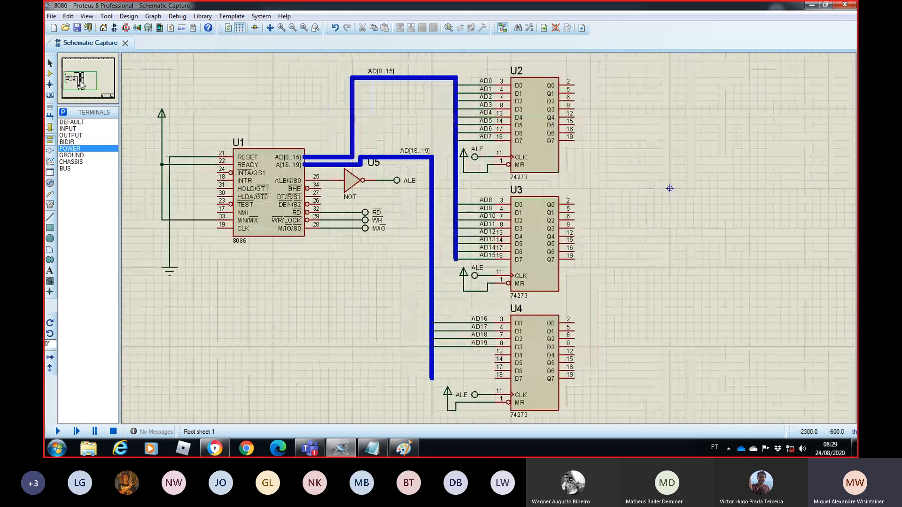
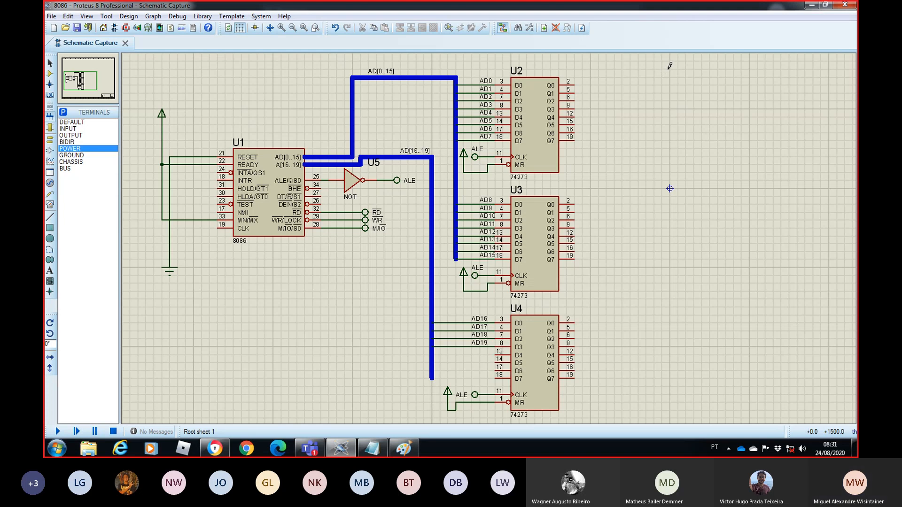
left_click(670, 68)
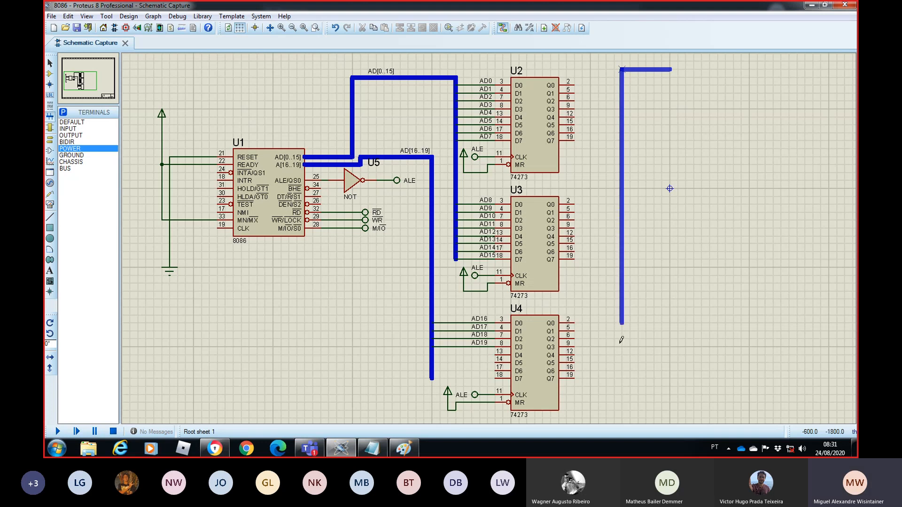
double_click(622, 377)
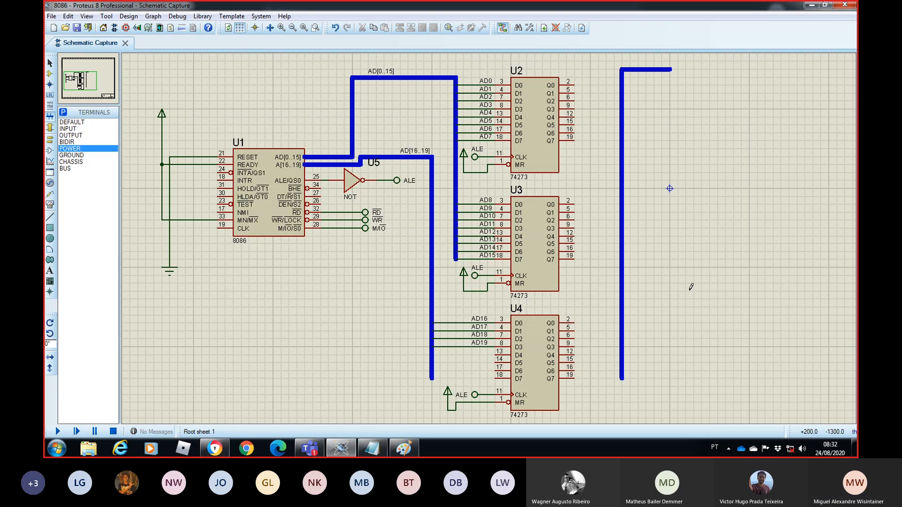
Step: Wire U2's outputs Q0 to Q3 to the new output bus
left_click(574, 85)
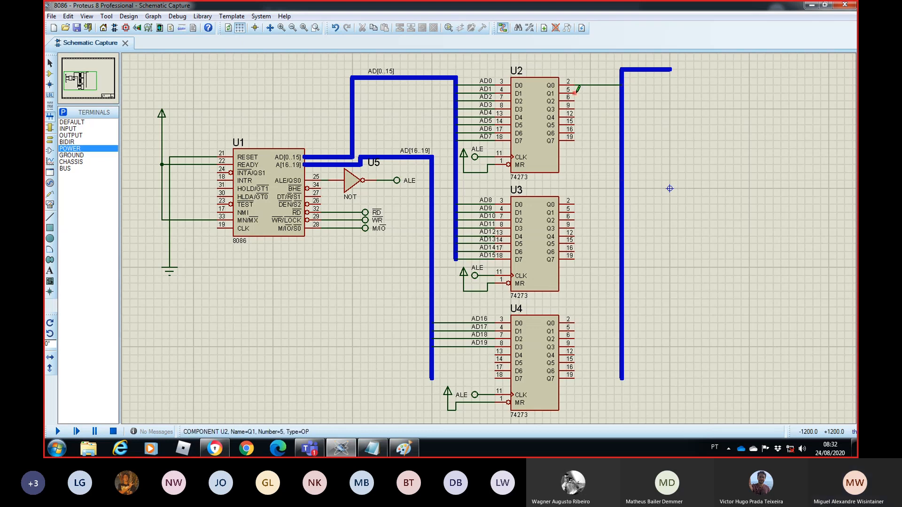
left_click(574, 93)
left_click(621, 93)
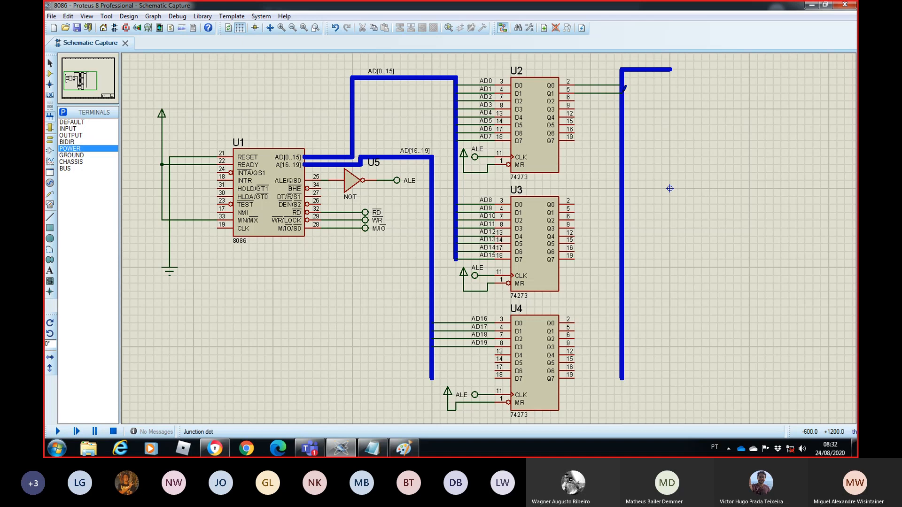
left_click(574, 101)
left_click(622, 101)
left_click(574, 109)
left_click(621, 109)
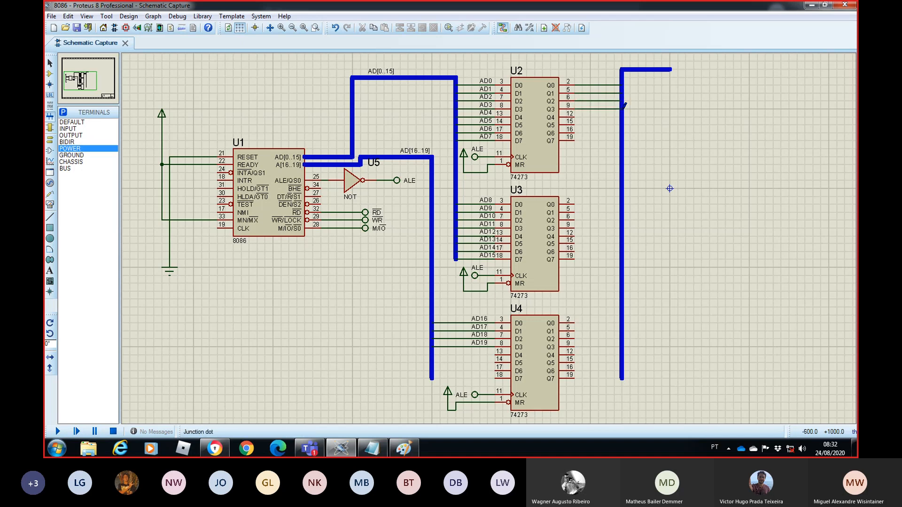
Step: Wire U2's outputs Q4 to Q7 to the output bus
left_click(574, 117)
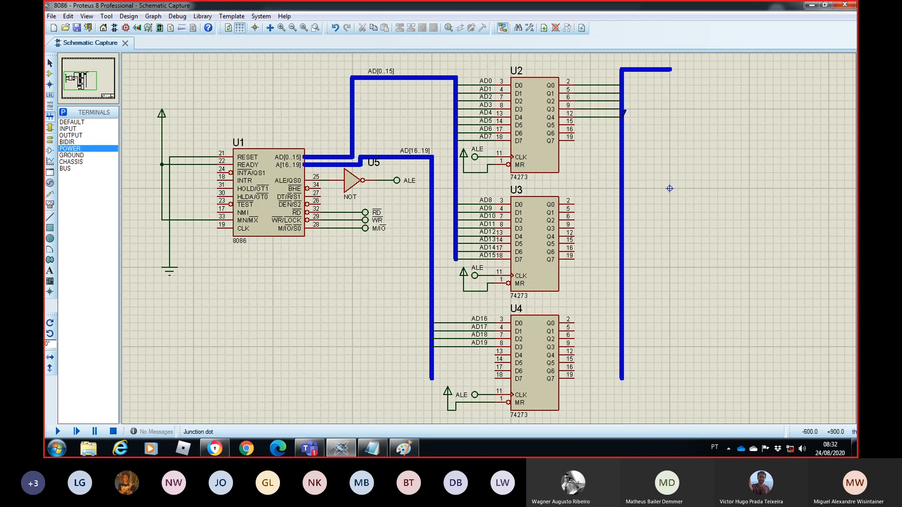
left_click(574, 125)
left_click(621, 125)
left_click(574, 133)
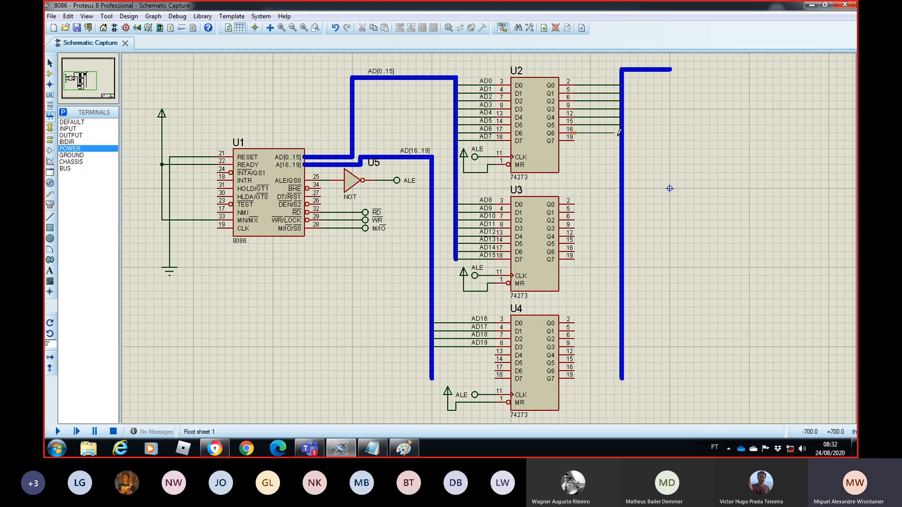
left_click(622, 133)
left_click(574, 139)
left_click(621, 141)
Step: Wire U3's outputs Q0 to Q3 to the output bus
left_click(575, 204)
left_click(622, 203)
left_click(574, 212)
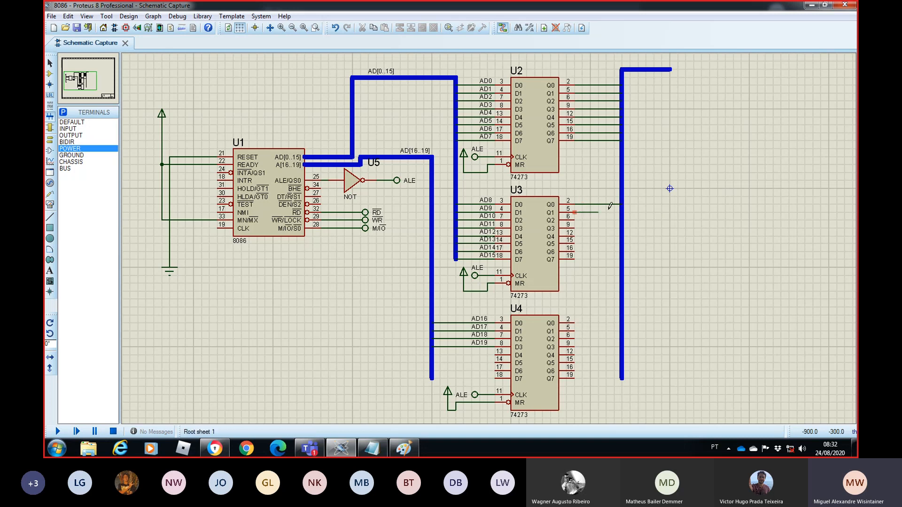
left_click(622, 212)
left_click(575, 219)
left_click(622, 220)
left_click(574, 227)
left_click(621, 227)
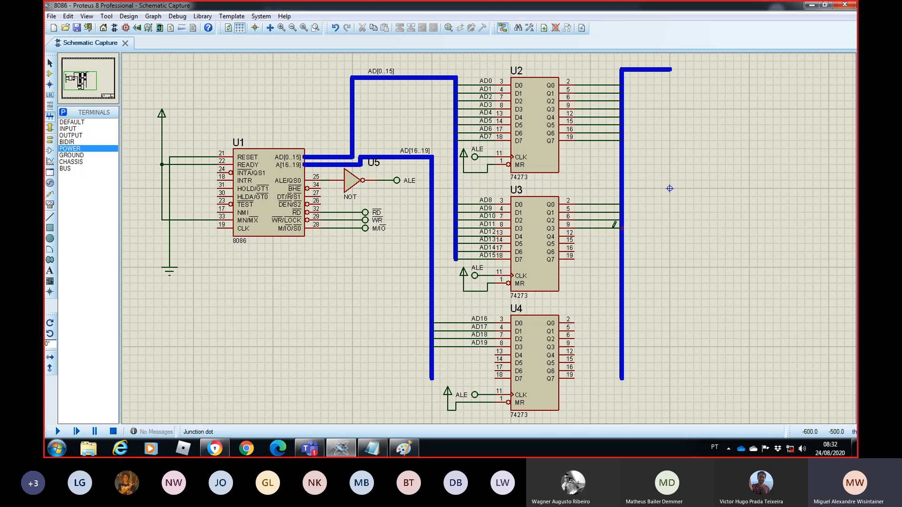
Step: Wire U3's outputs Q4 to Q7 to the output bus
left_click(621, 236)
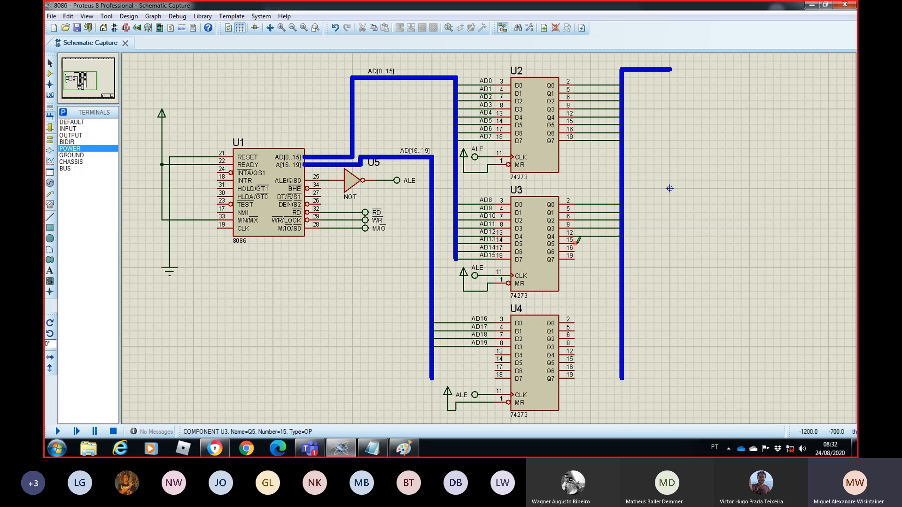
left_click(574, 240)
left_click(622, 244)
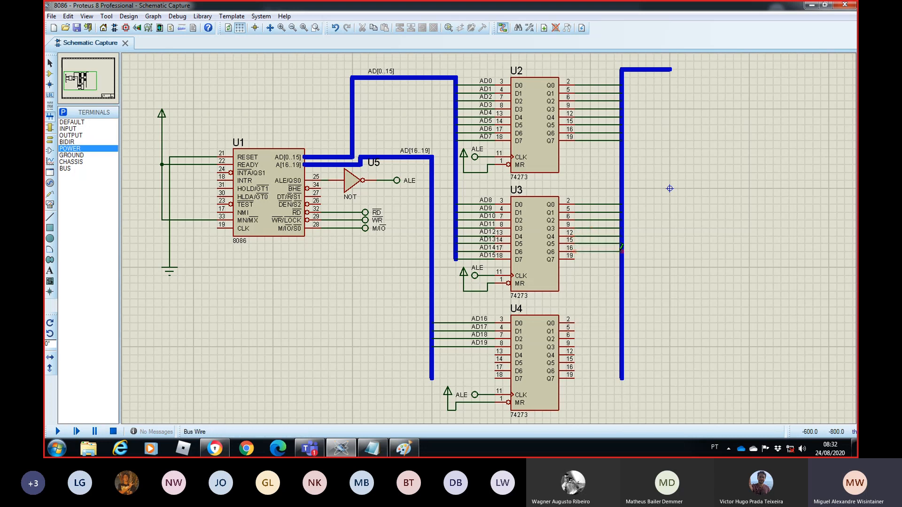
left_click(574, 252)
left_click(622, 251)
left_click(574, 256)
left_click(621, 256)
Step: Wire U4's outputs Q0 to Q3 to the output bus
left_click(574, 323)
left_click(621, 323)
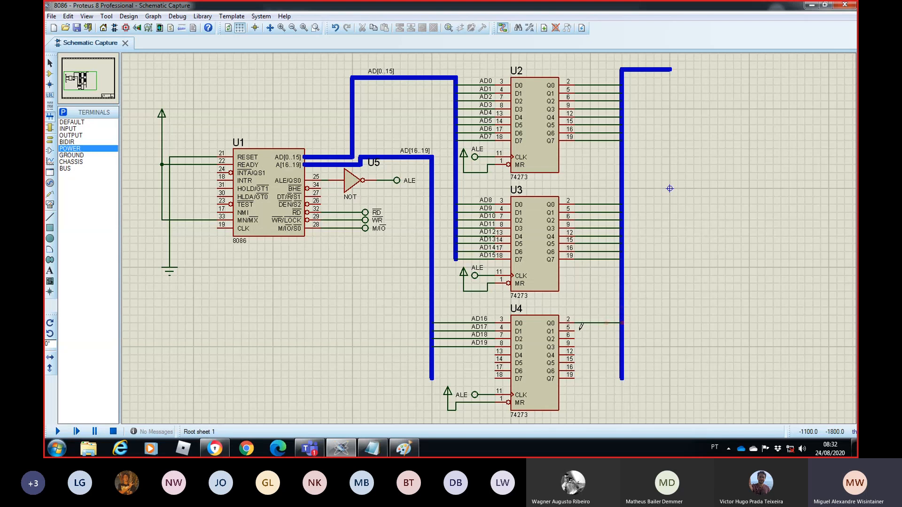
left_click(574, 331)
left_click(621, 331)
left_click(574, 338)
left_click(621, 339)
left_click(574, 347)
left_click(621, 346)
Step: Wire U4's outputs Q4 to Q7 to the output bus
left_click(574, 354)
left_click(621, 355)
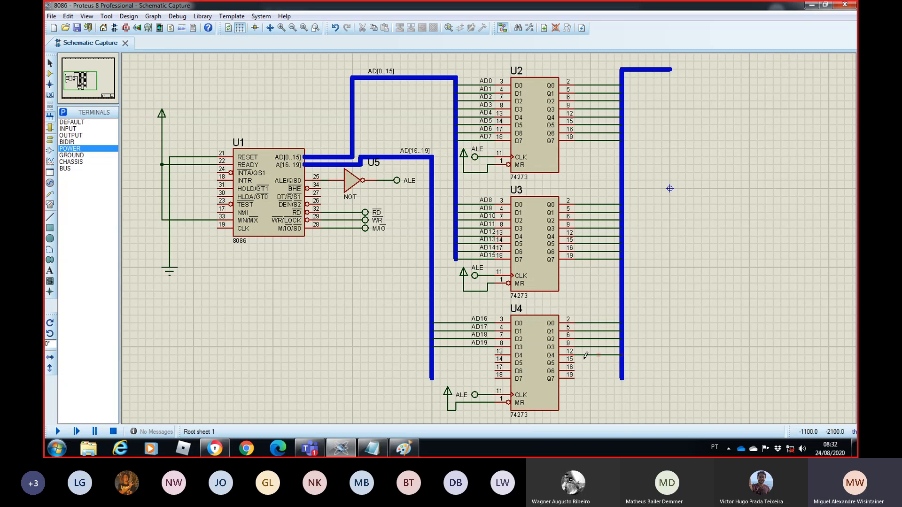
left_click(574, 363)
left_click(622, 362)
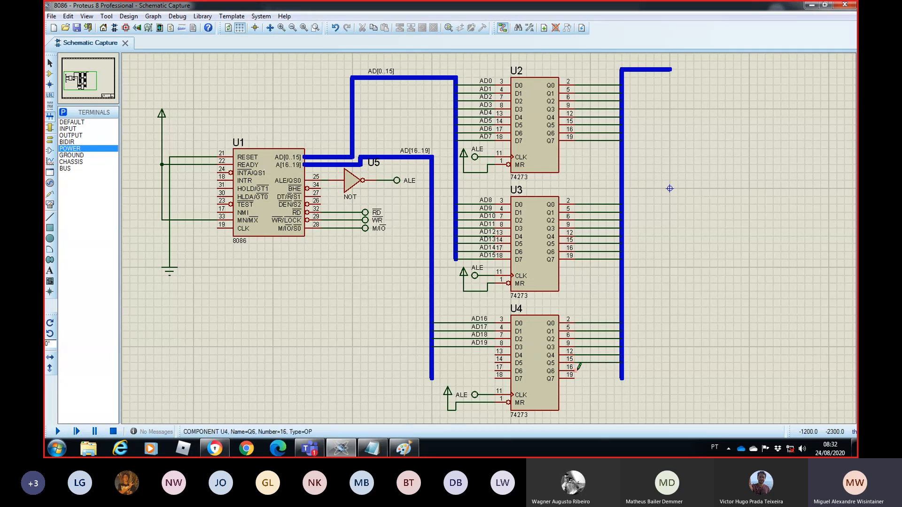
left_click(574, 371)
left_click(621, 371)
left_click(574, 379)
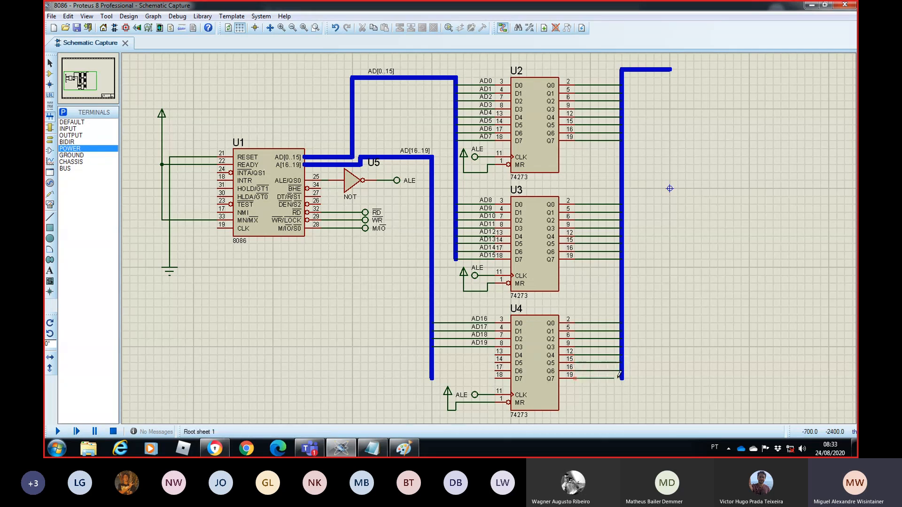
left_click(622, 378)
Step: Label the output bus ADR[0..19] and the wire at U2's Q0 output A0
left_click(646, 70)
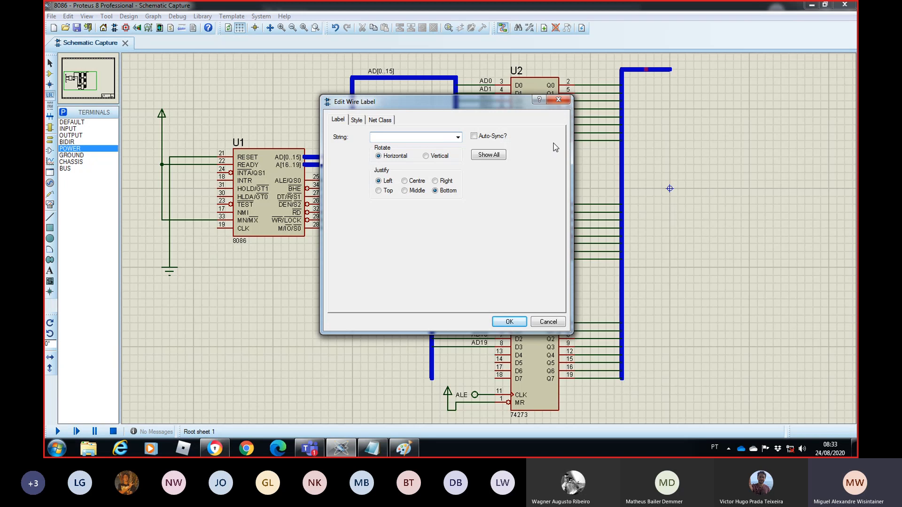
type("ADR[0..19")
key("Return")
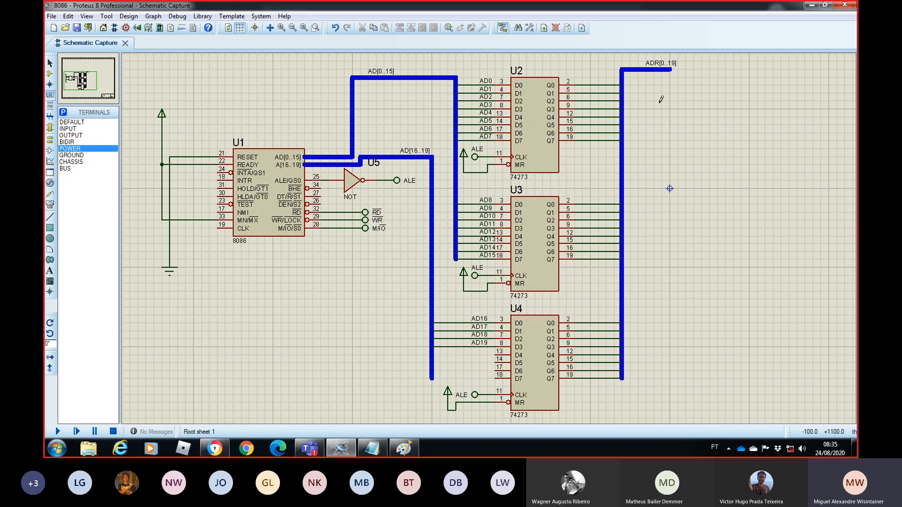
left_click(589, 85)
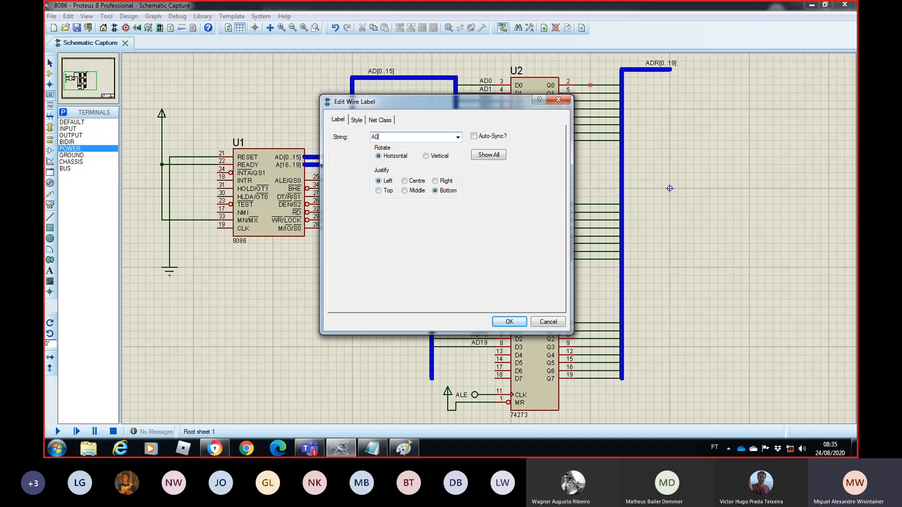
key("Return")
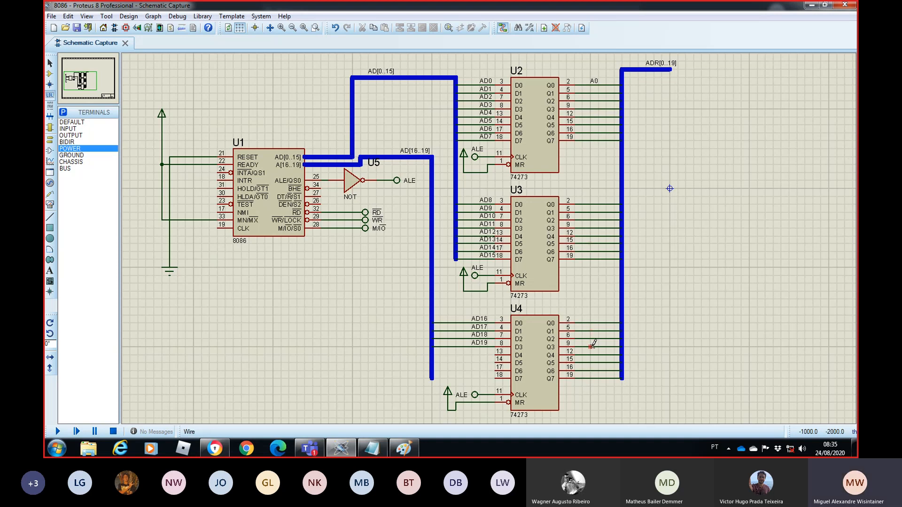
Step: Label the wires from U2's Q1 and Q2 outputs A1 and A2
left_click(592, 93)
key("Return")
left_click(591, 101)
type("A")
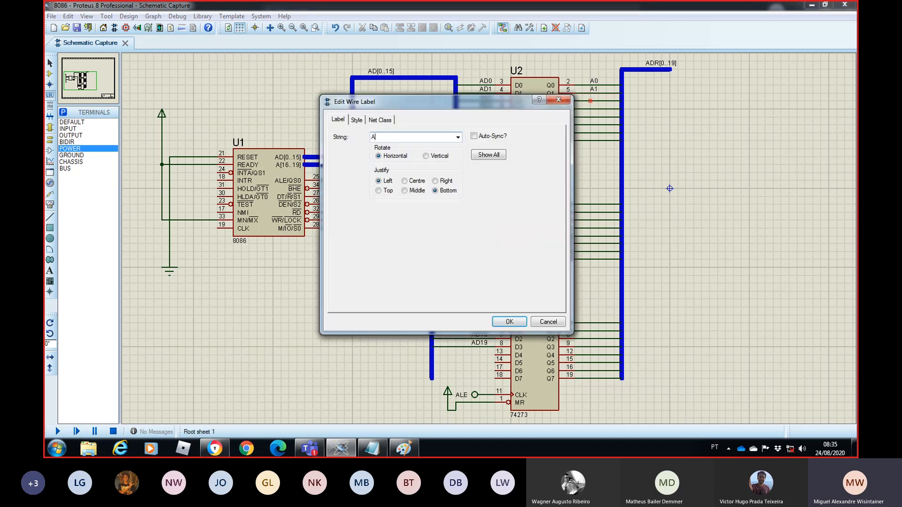
type("S2")
key("Return")
Step: Label the wire from U2's Q3 output A3
left_click(592, 107)
type("AD3")
key("Return")
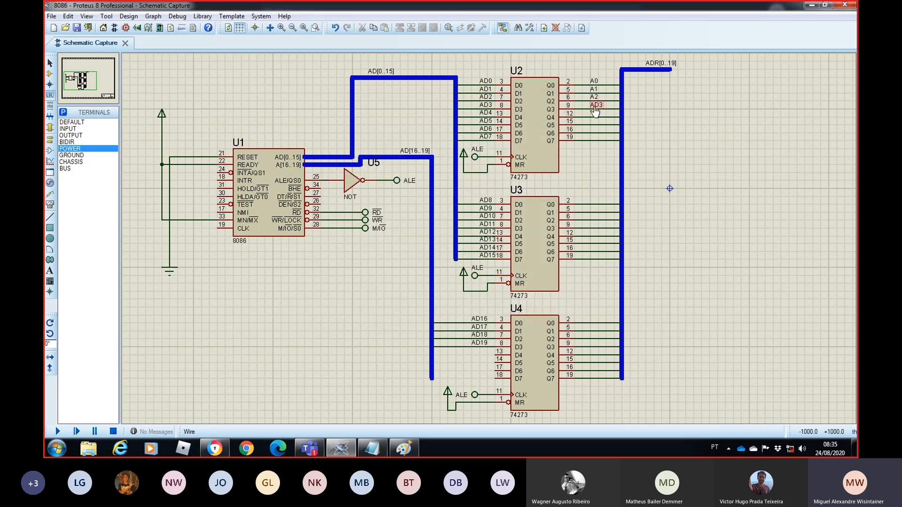
left_click(594, 106)
type("A3")
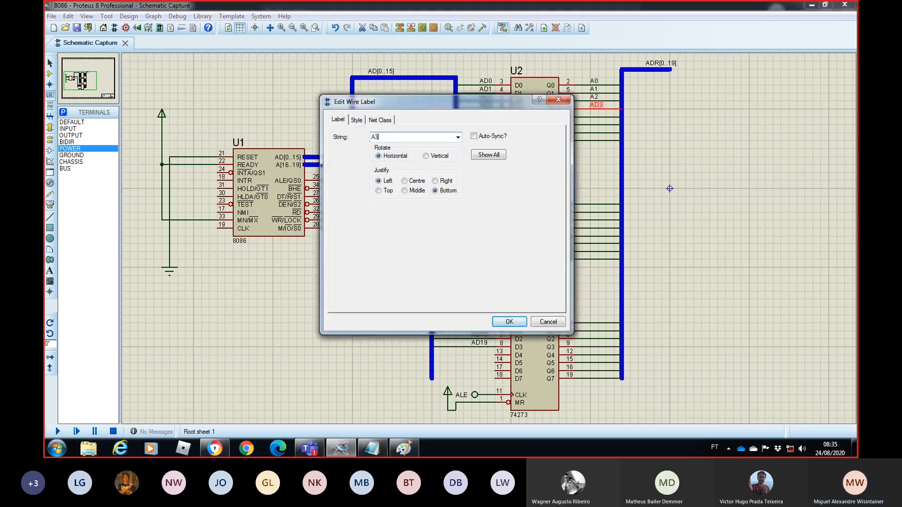
key("Return")
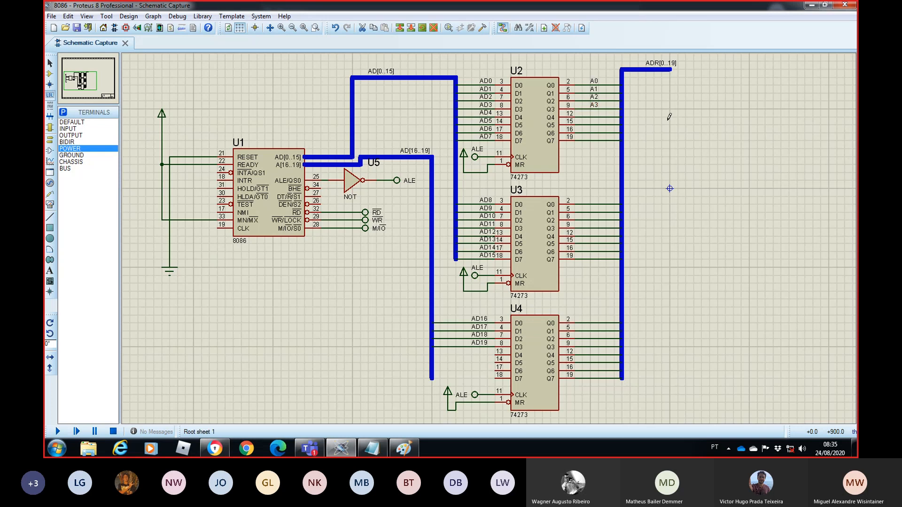
Step: Label the wires from U2's Q4 and Q5 outputs A4 and A5
scroll(587, 109, "up", 1)
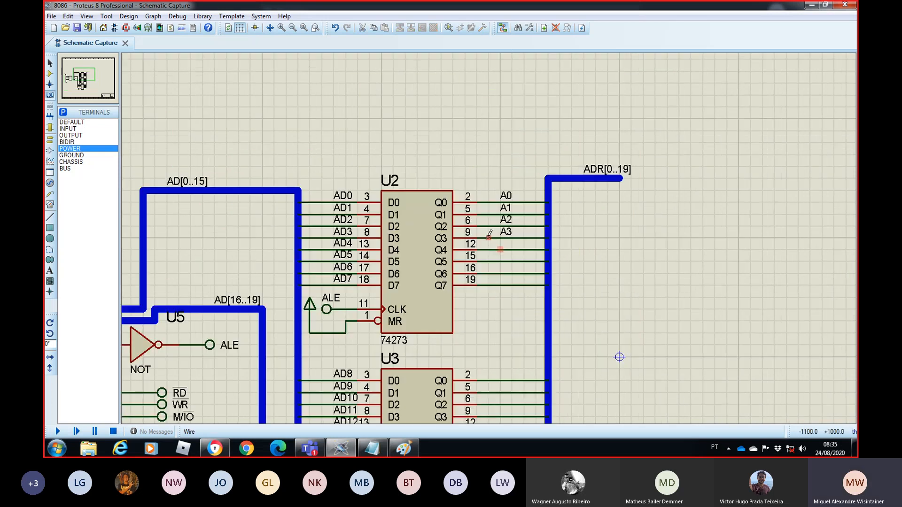
left_click(498, 262)
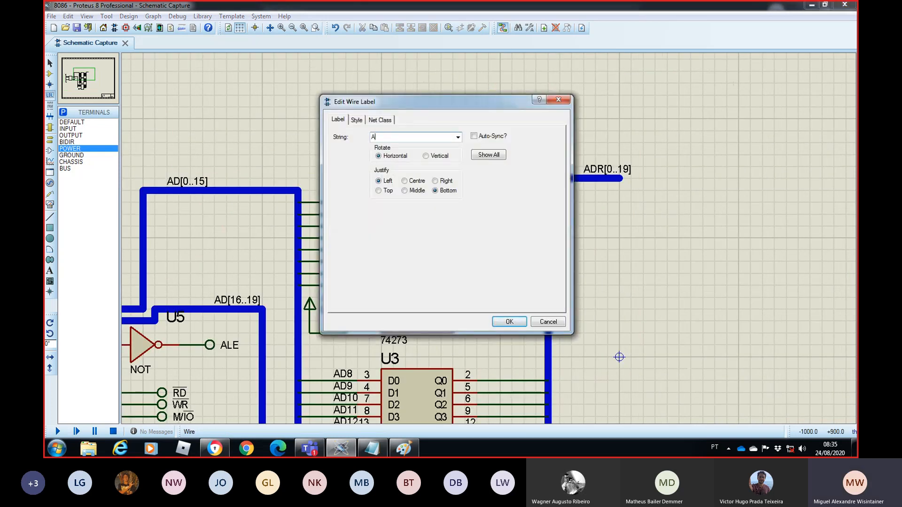
type("4")
key("Return")
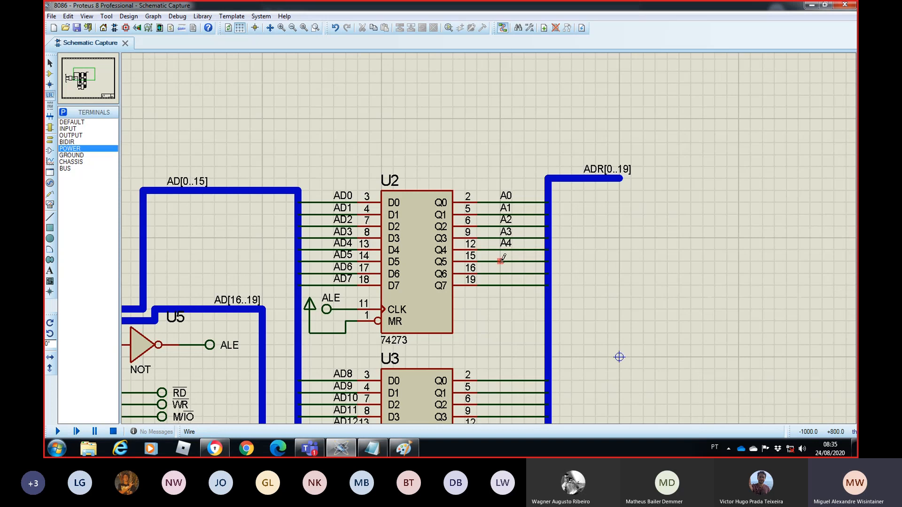
left_click(500, 261)
type("5")
key("Return")
left_click(503, 273)
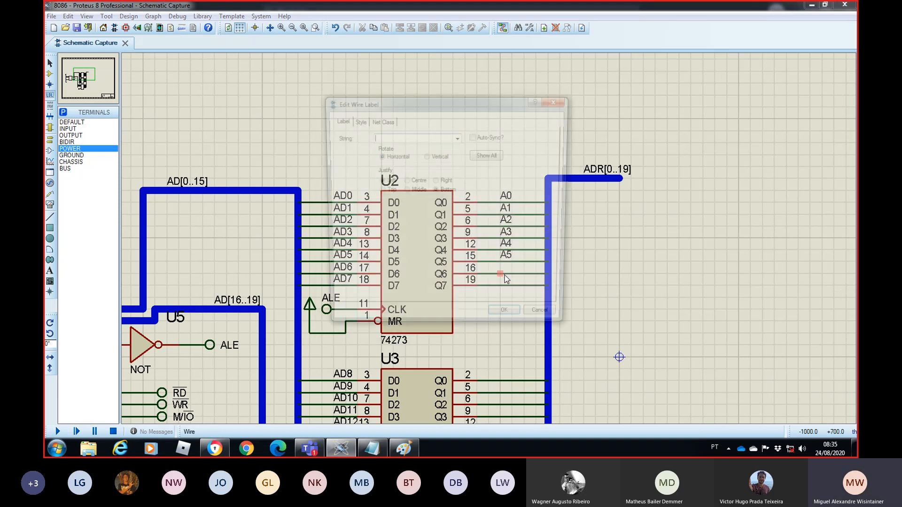
type("6")
key("BackSpace")
key("BackSpace")
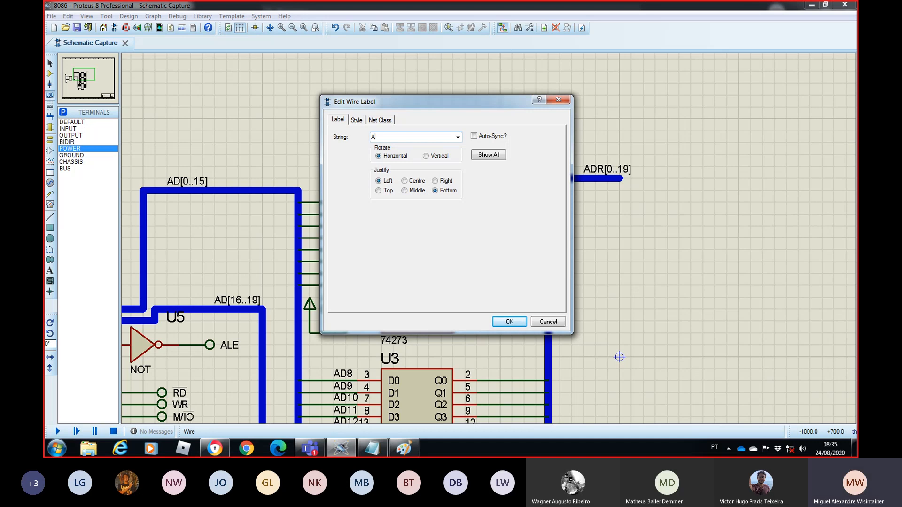
key("Escape")
Step: Label the wires from U2's Q6 and Q7 outputs A6 and A7
left_click(505, 273)
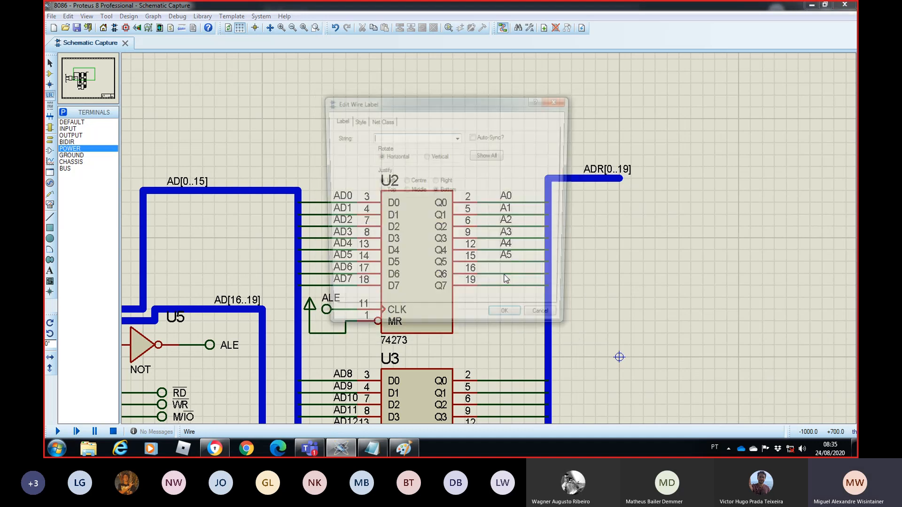
key("Return")
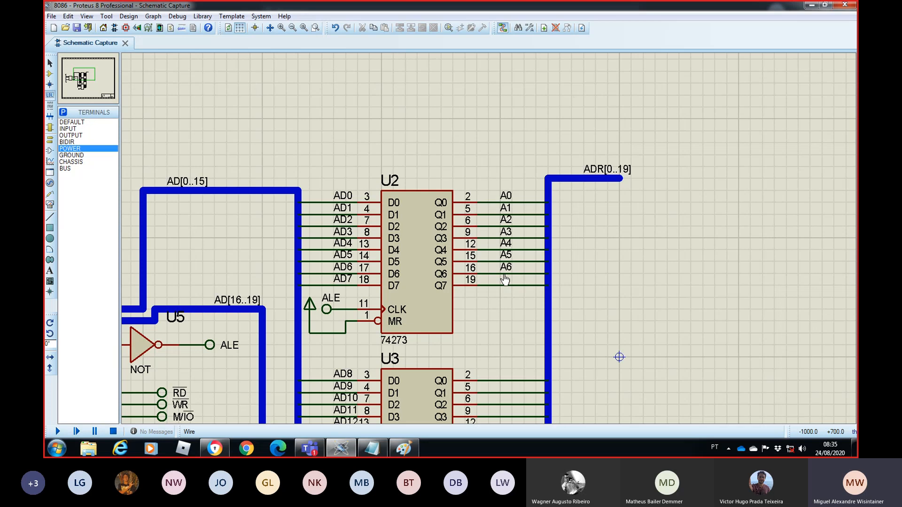
left_click(504, 284)
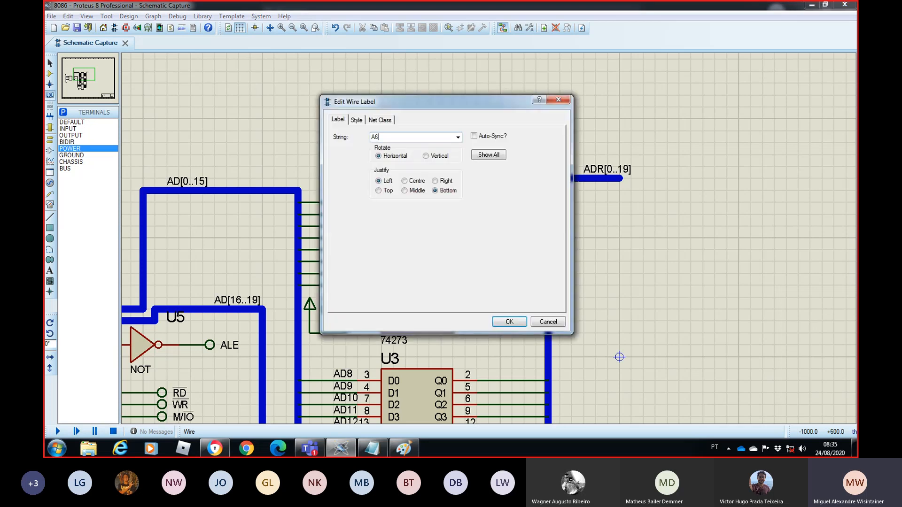
key("Return")
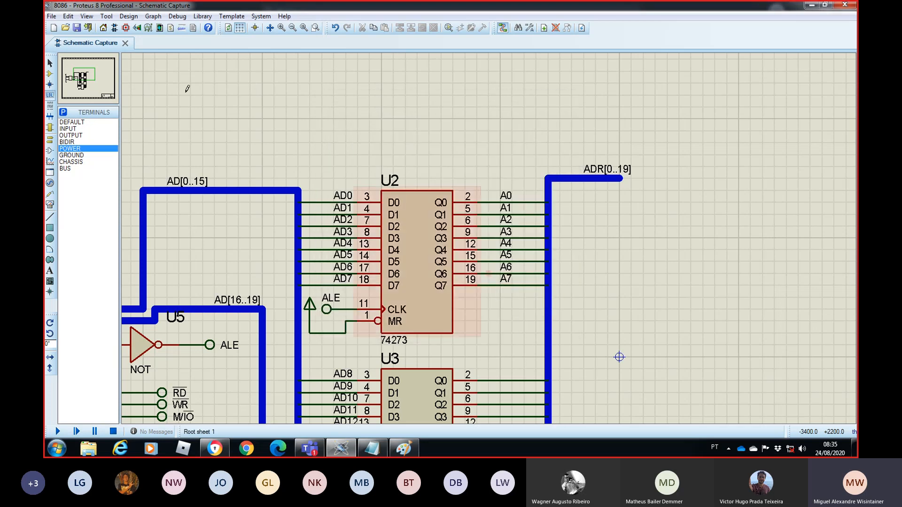
Step: Label the wires from U3's Q0 and Q1 outputs A8 and A9
left_click(91, 85)
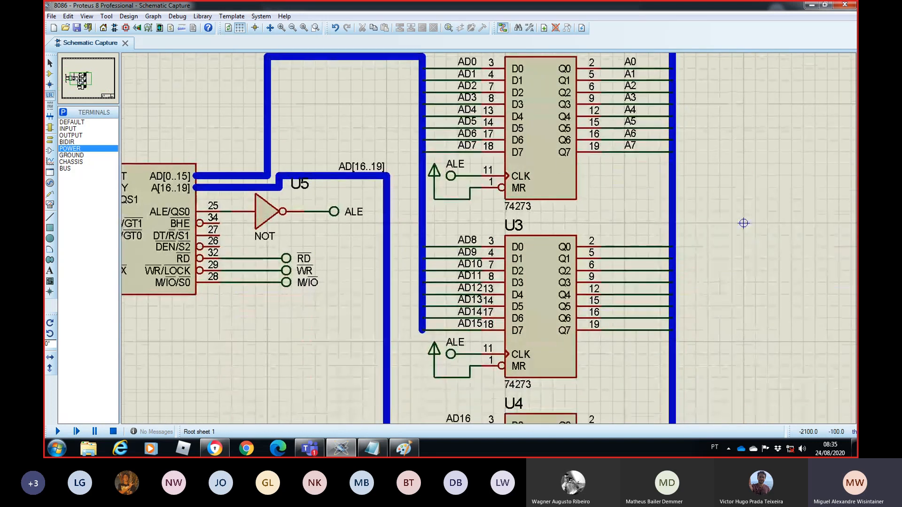
left_click(83, 77)
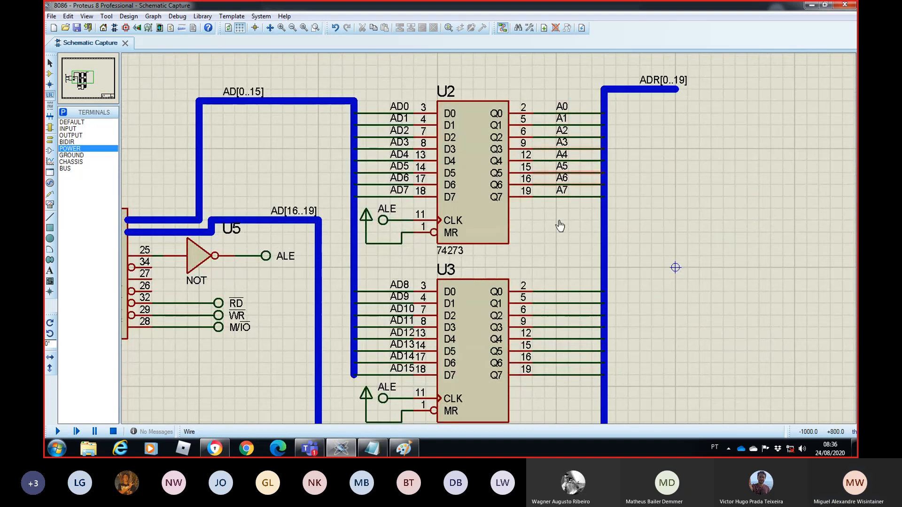
left_click(557, 291)
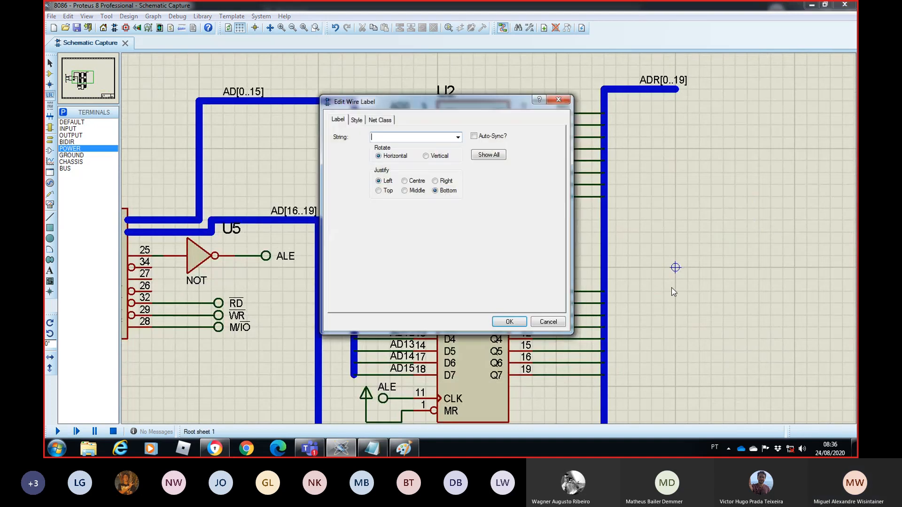
key("Return")
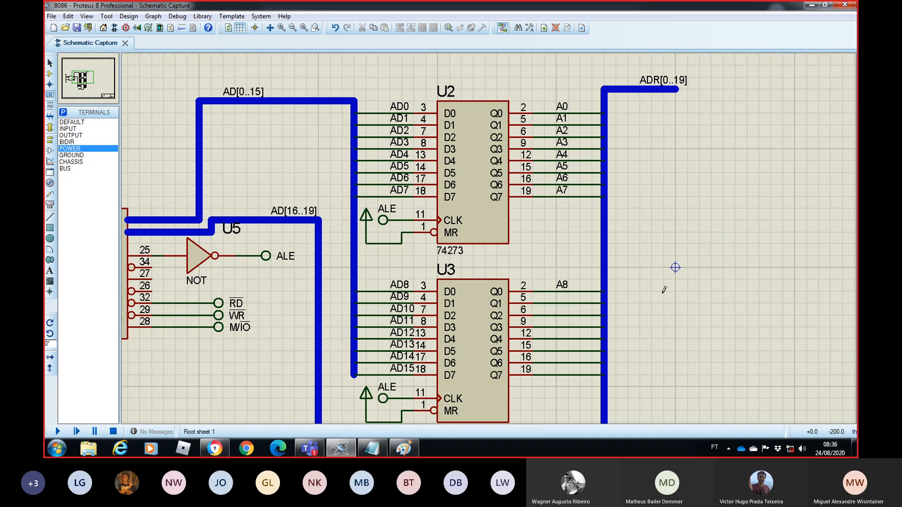
left_click(563, 303)
type("A9")
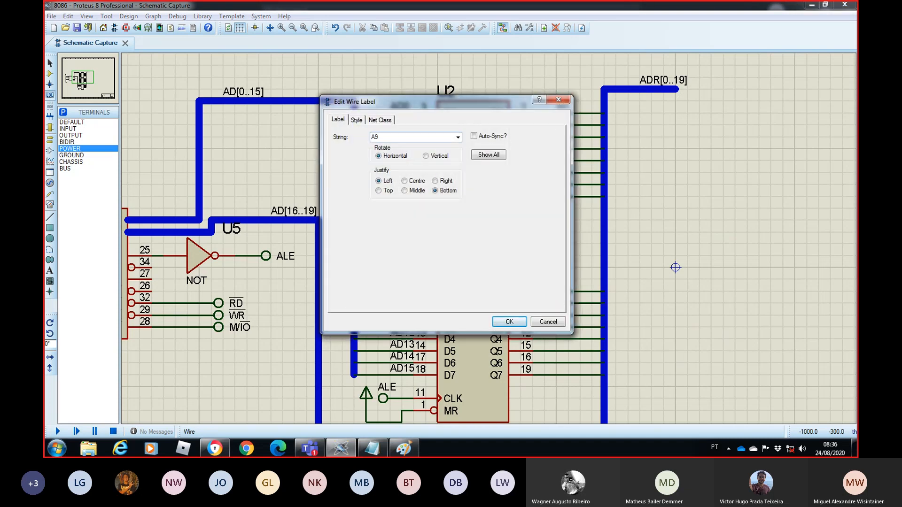
key("Return")
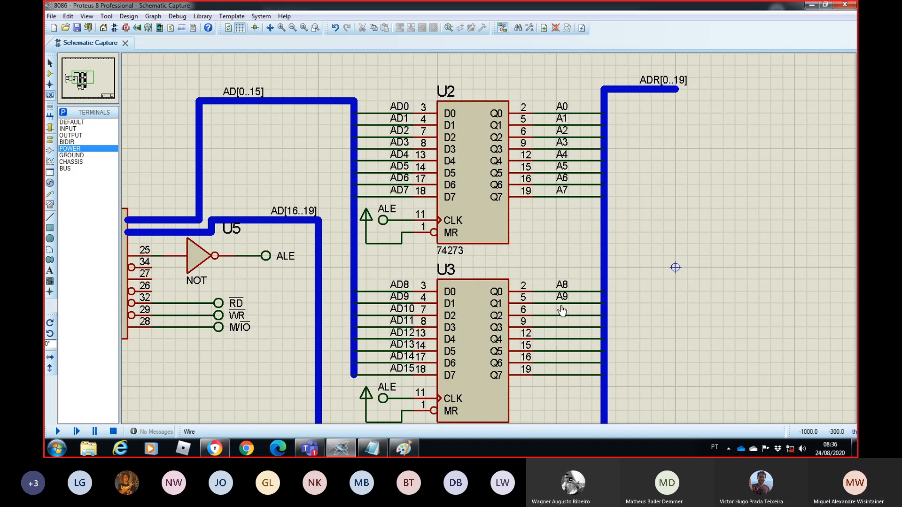
Step: Label the wires from U3's Q2 and Q3 outputs A10 and A11
left_click(557, 315)
type("A10")
key("Return")
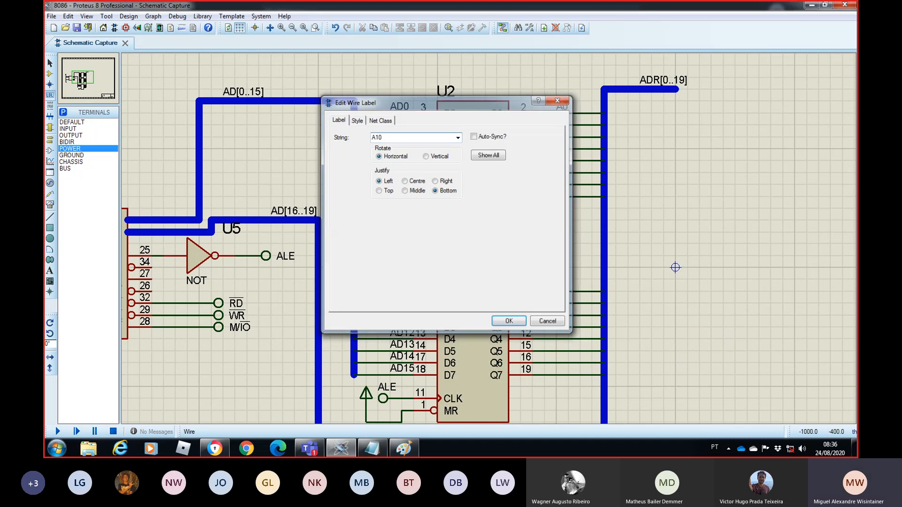
left_click(556, 327)
type("A")
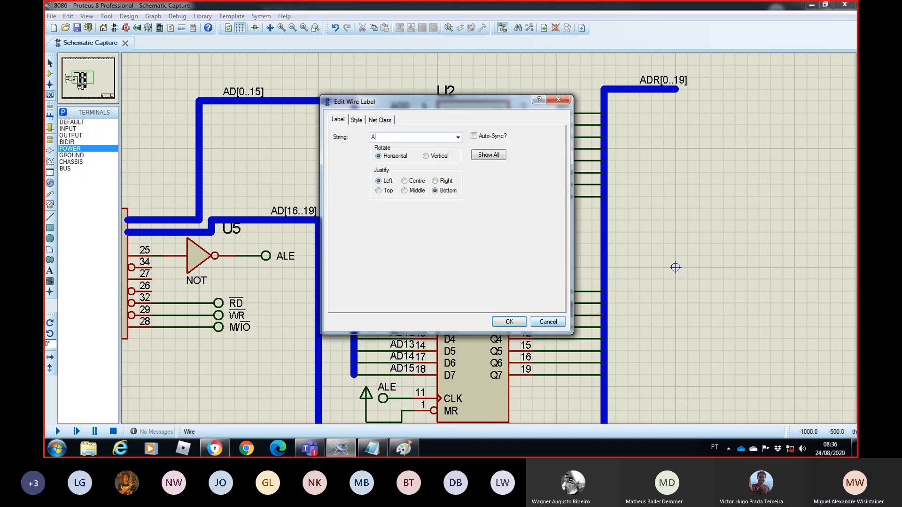
type("11")
key("Return")
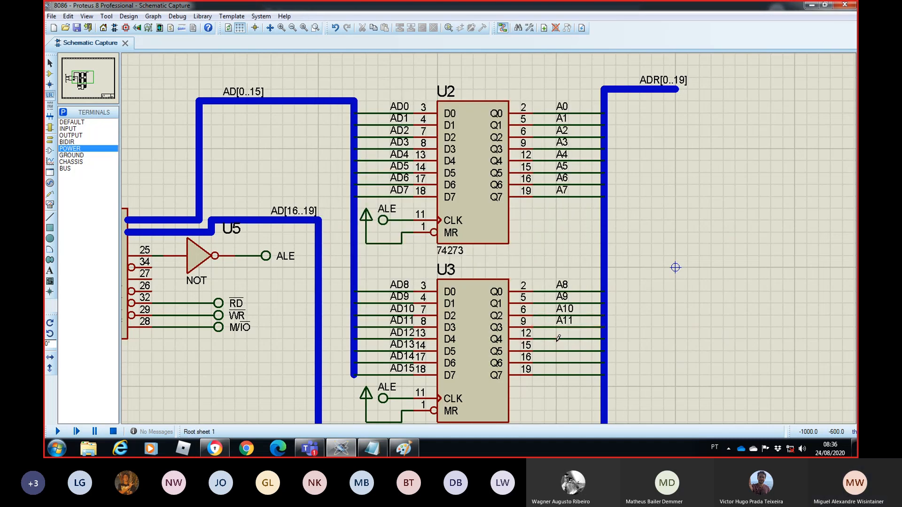
Step: Label the wires from U3's Q4 and Q5 outputs A12 and A13
left_click(559, 339)
type("A12")
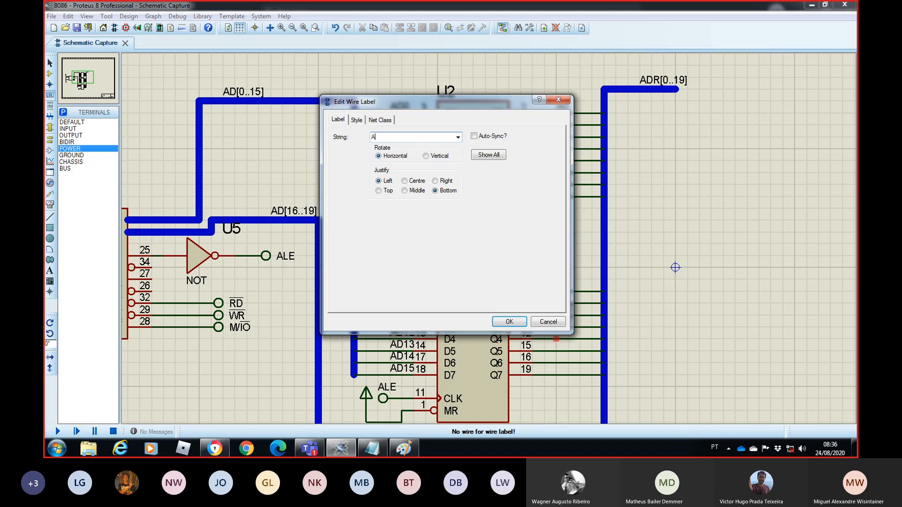
key("Return")
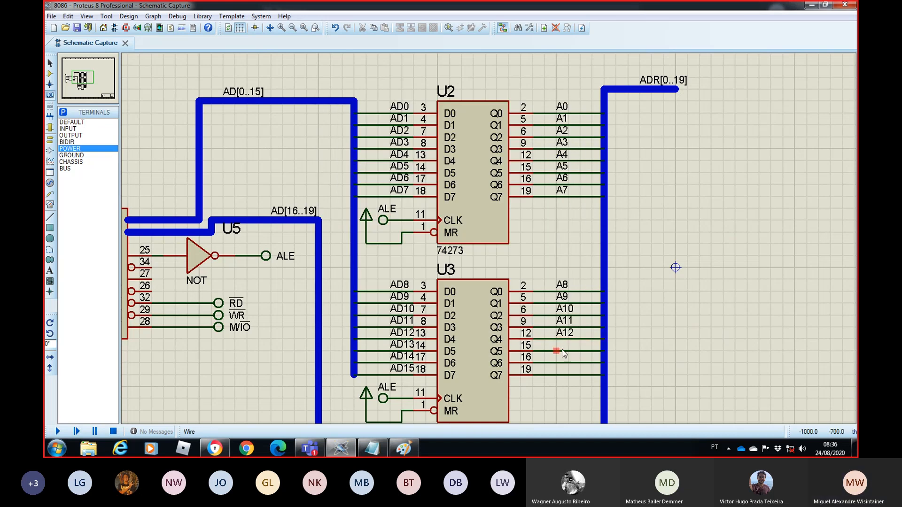
left_click(563, 350)
type("A13")
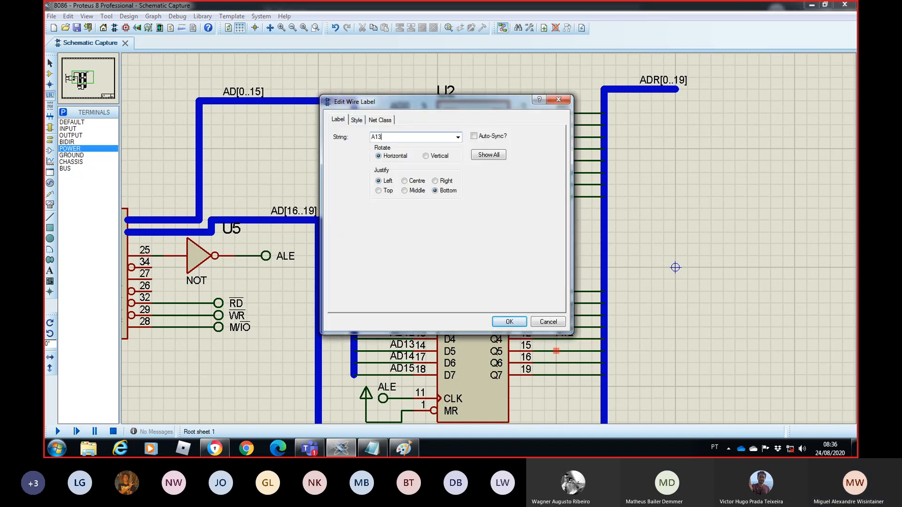
key("Return")
Step: Label the wires from U3's Q6 and Q7 outputs A14 and A15
left_click(556, 363)
type("A")
key("Return")
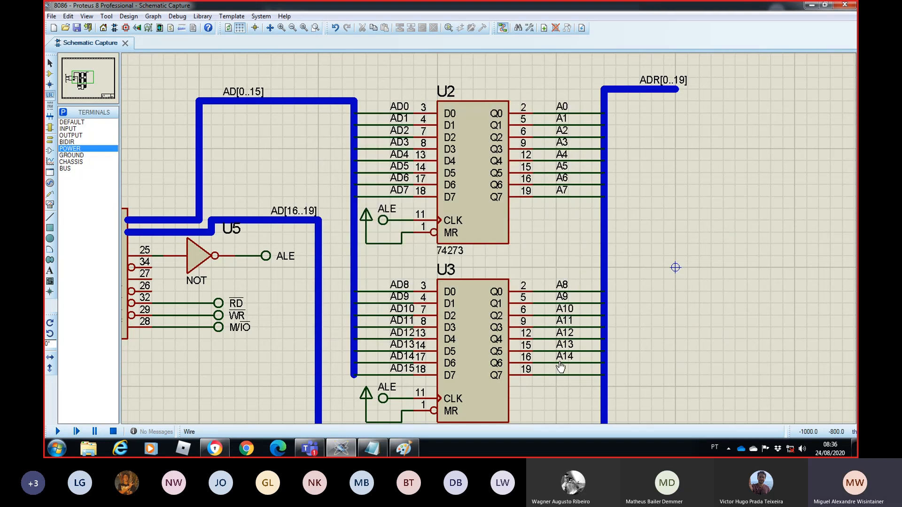
left_click(561, 377)
type("A")
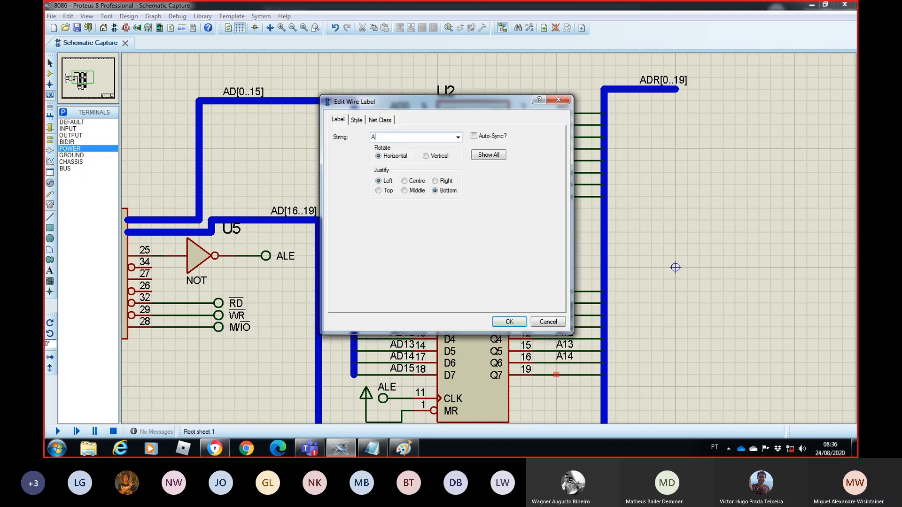
type("15")
key("Return")
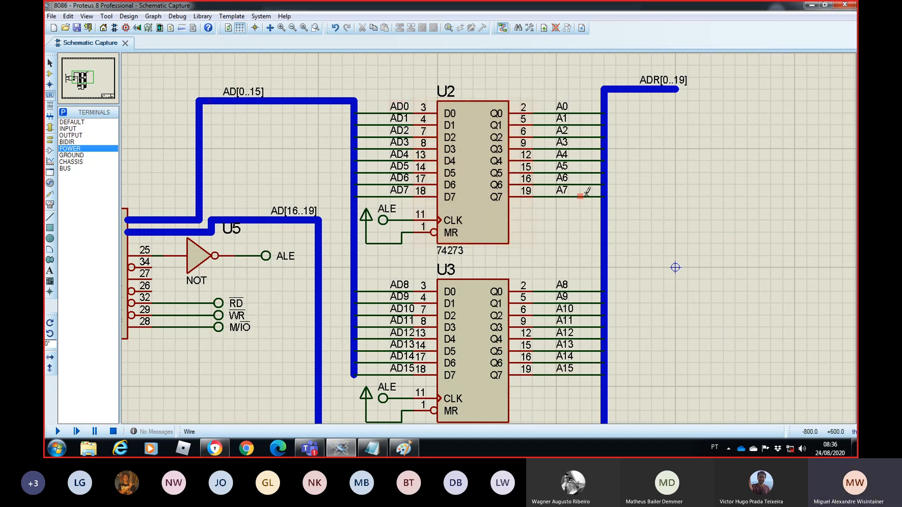
Step: Label the wires from U4's Q0 and Q1 outputs A16 and A17
left_click(91, 83)
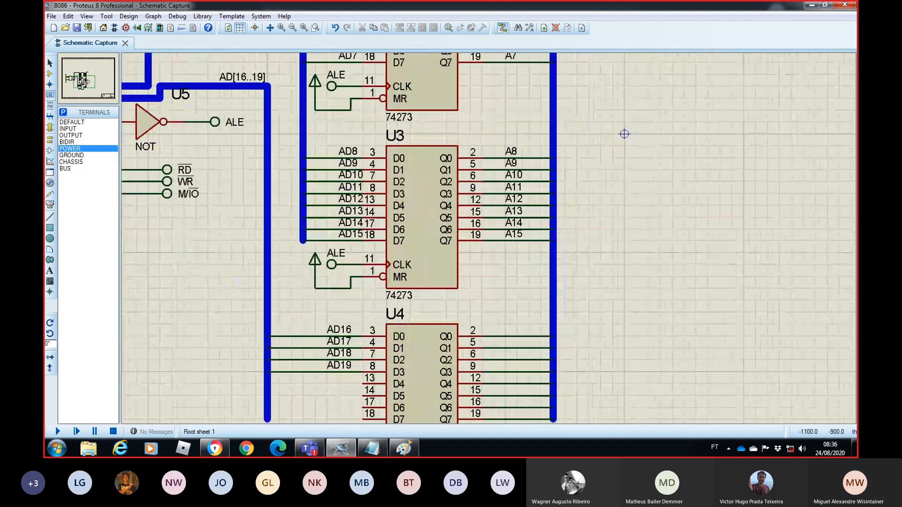
left_click(84, 83)
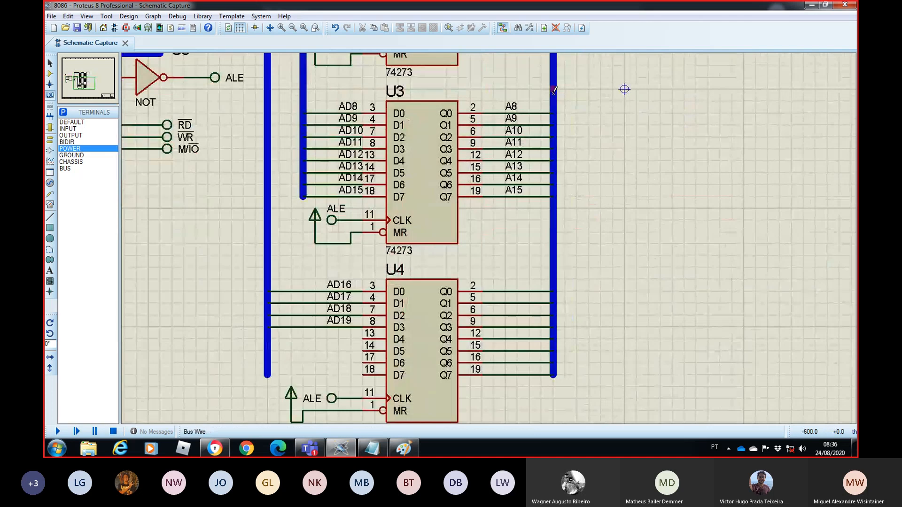
left_click(515, 288)
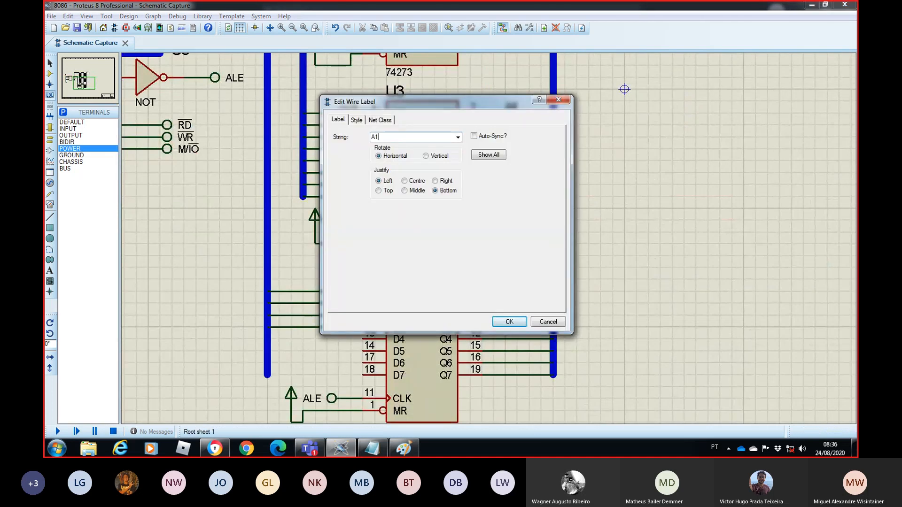
key("Return")
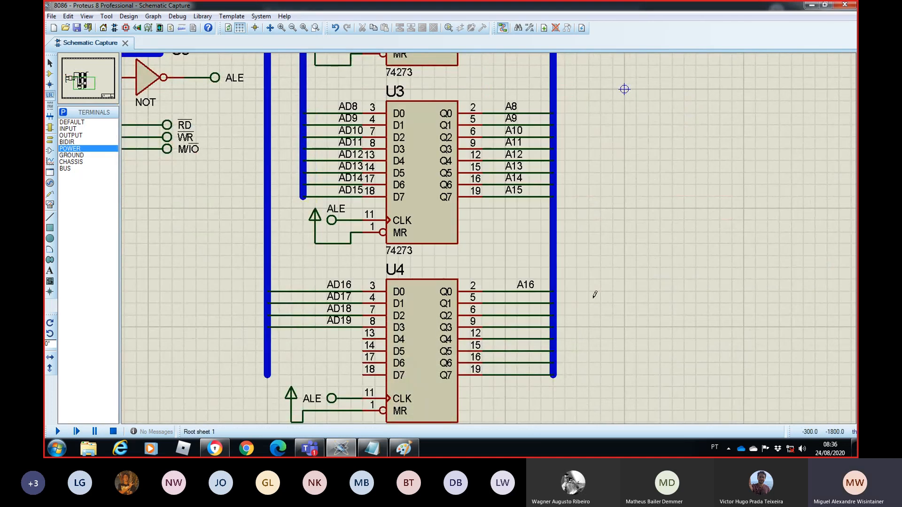
left_click(525, 303)
type("A16")
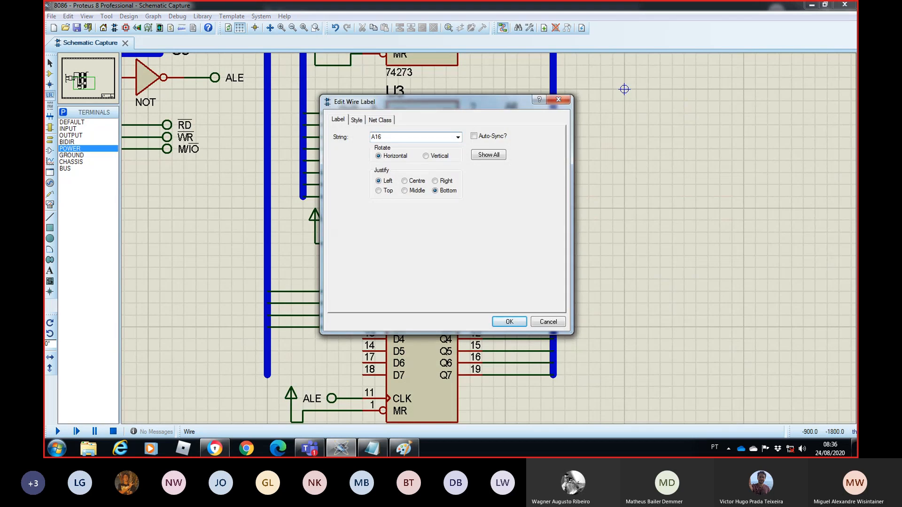
key("BackSpace")
type("7")
key("Return")
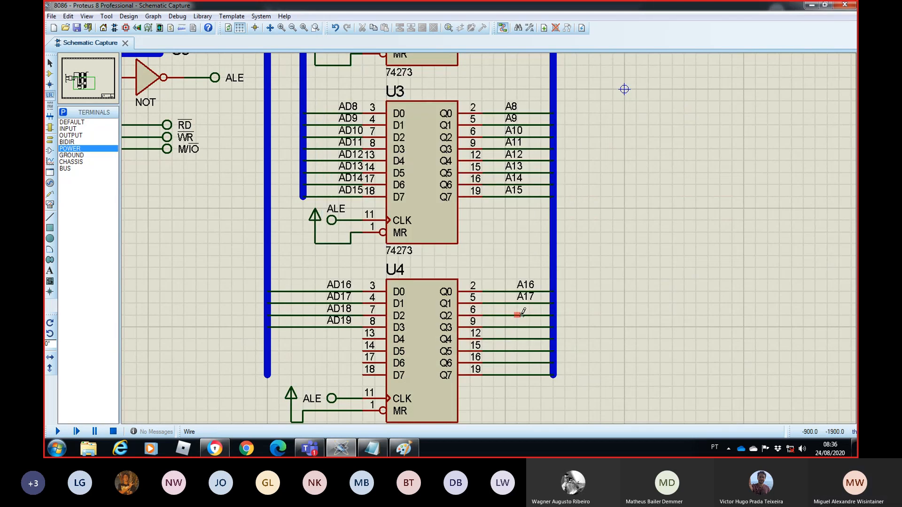
Step: Label the wire from U4's Q2 output A18
left_click(521, 314)
type("A18")
key("Return")
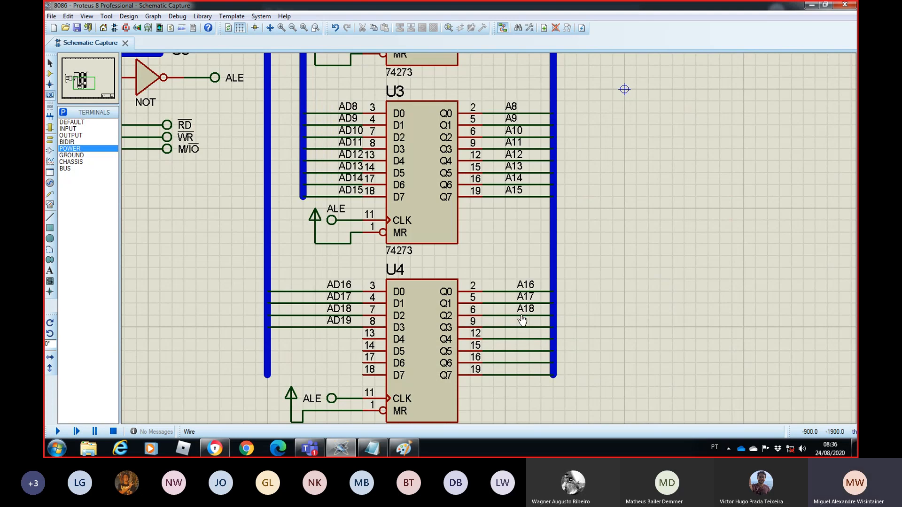
Step: Label the wire from U4's Q3 output A19
left_click(522, 327)
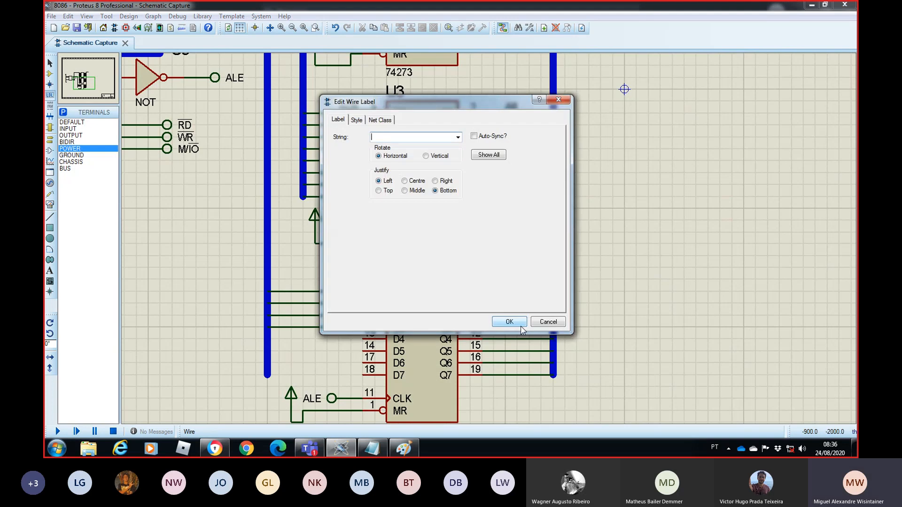
type("A19")
key("Return")
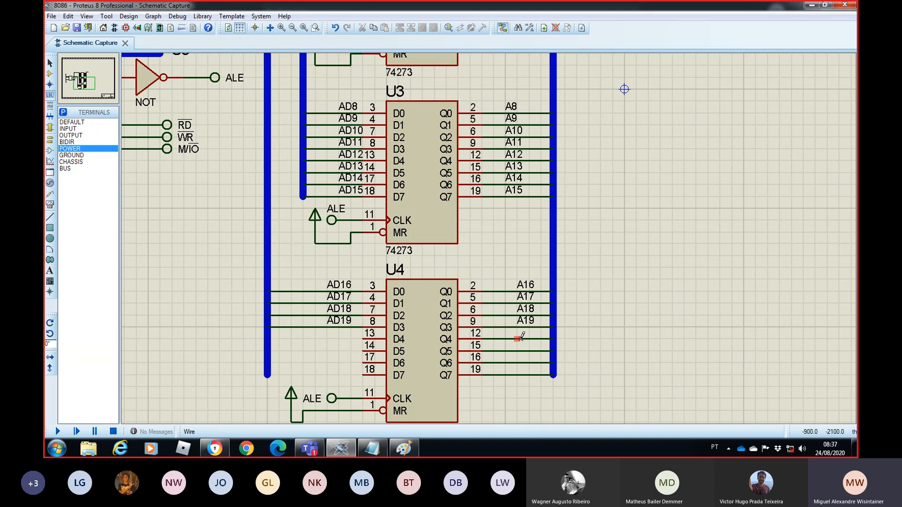
Step: Delete the four unused wires running from U4's Q4 to Q7 outputs to the address bus
right_click(520, 348)
right_click(520, 350)
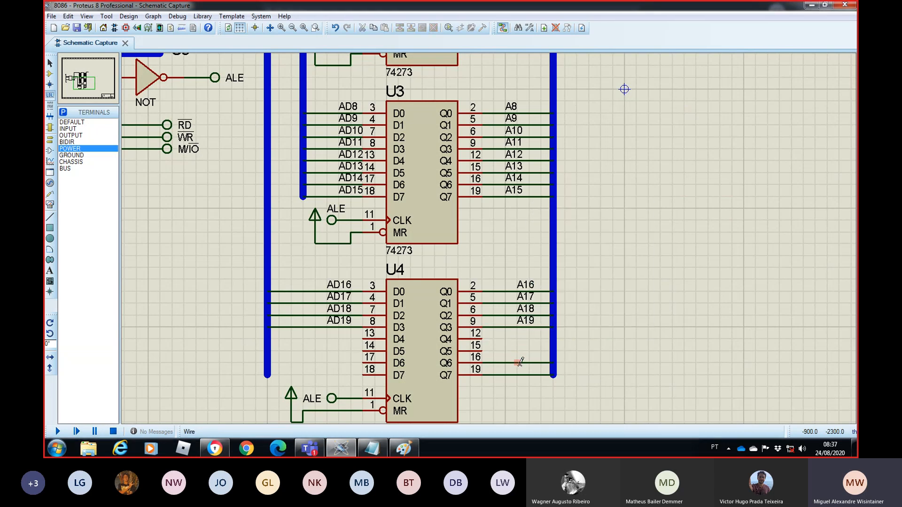
right_click(520, 362)
right_click(520, 362)
right_click(521, 373)
right_click(521, 373)
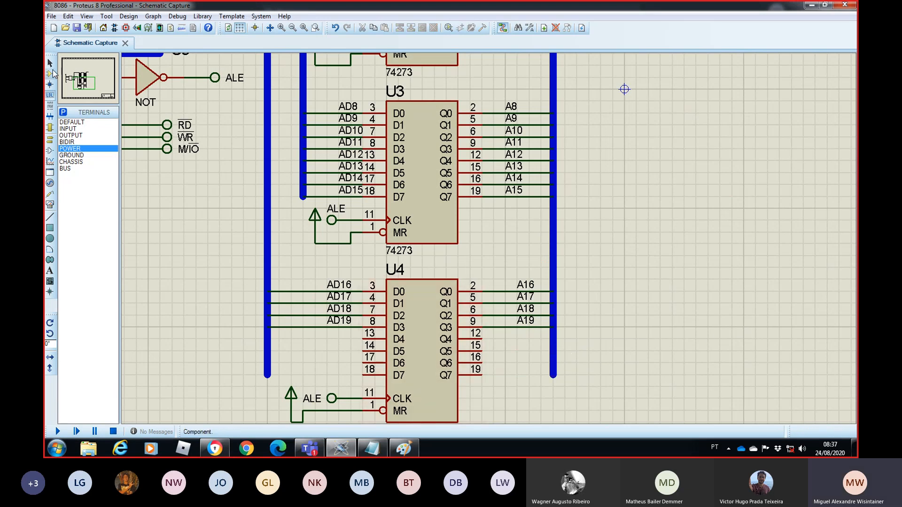
Step: Delete the surplus end of the ADR[0..19] bus below the A19 wire
left_click(556, 358)
right_click(554, 373)
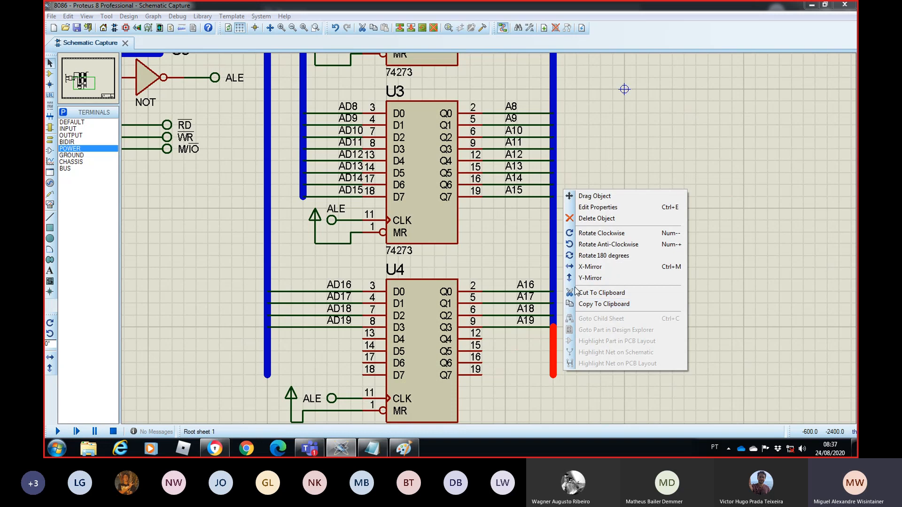
left_click(611, 219)
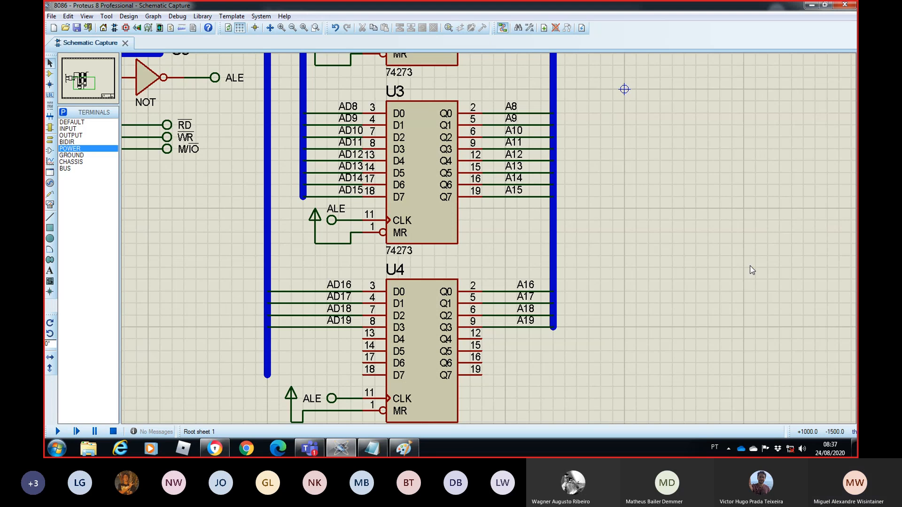
Step: Delete the surplus end of the AD[16..19] bus below the AD19 wire
left_click(293, 28)
left_click(293, 28)
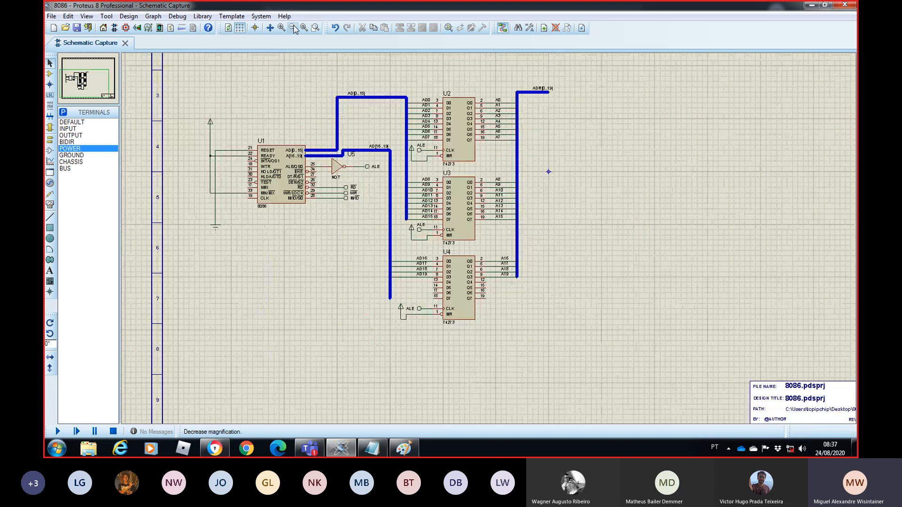
left_click(282, 28)
left_click(101, 69)
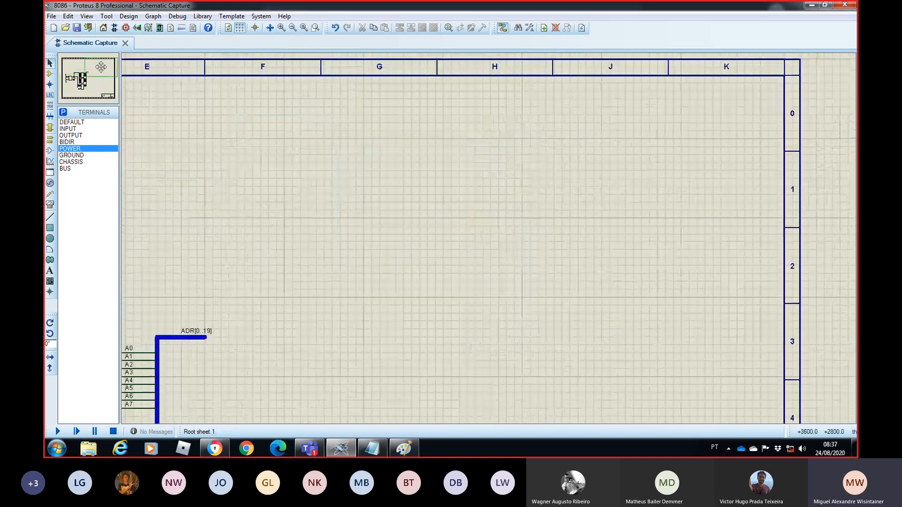
left_click_drag(353, 248, 613, 198)
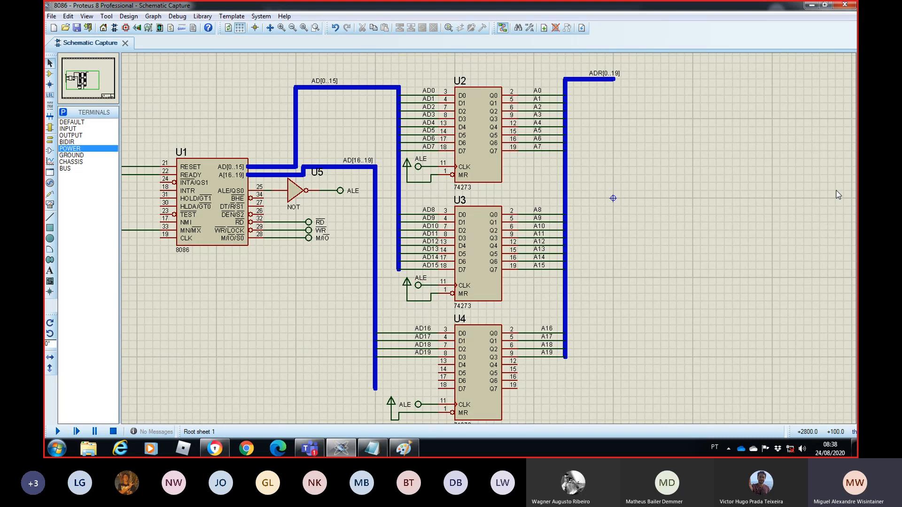
right_click(374, 388)
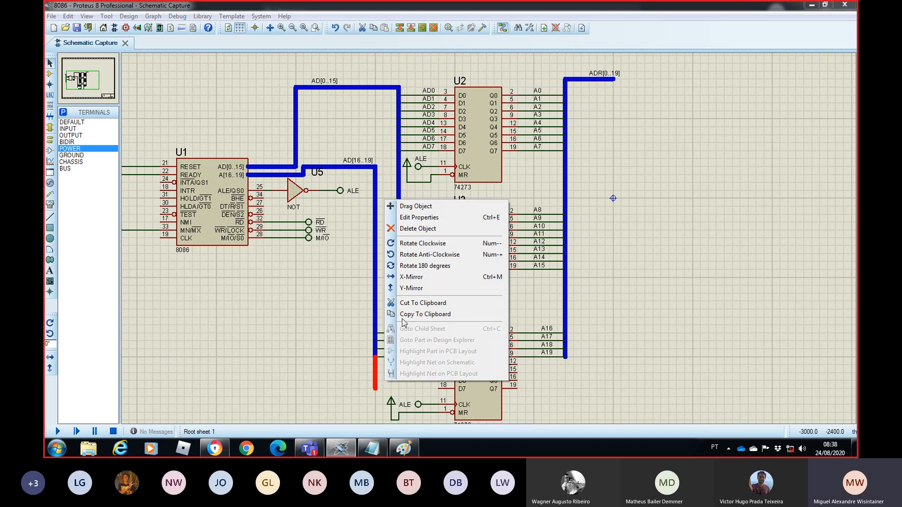
left_click(376, 373)
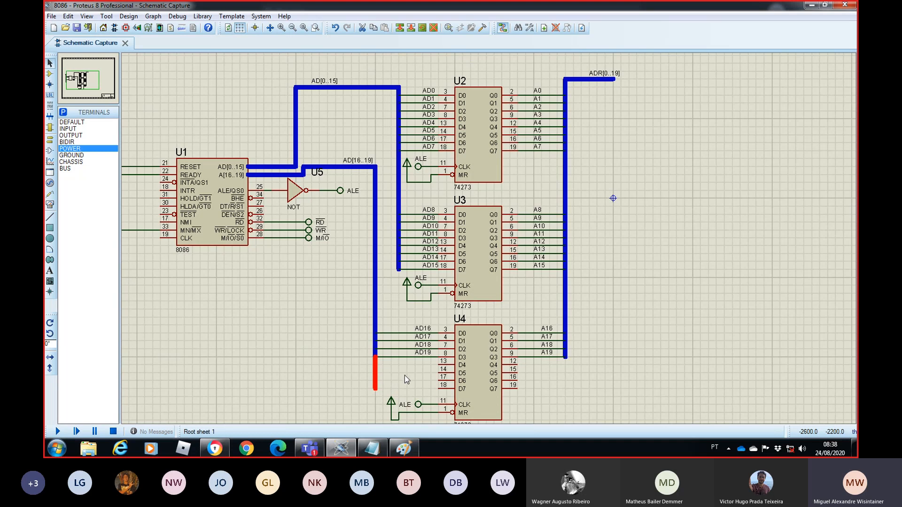
right_click(376, 377)
left_click(409, 328)
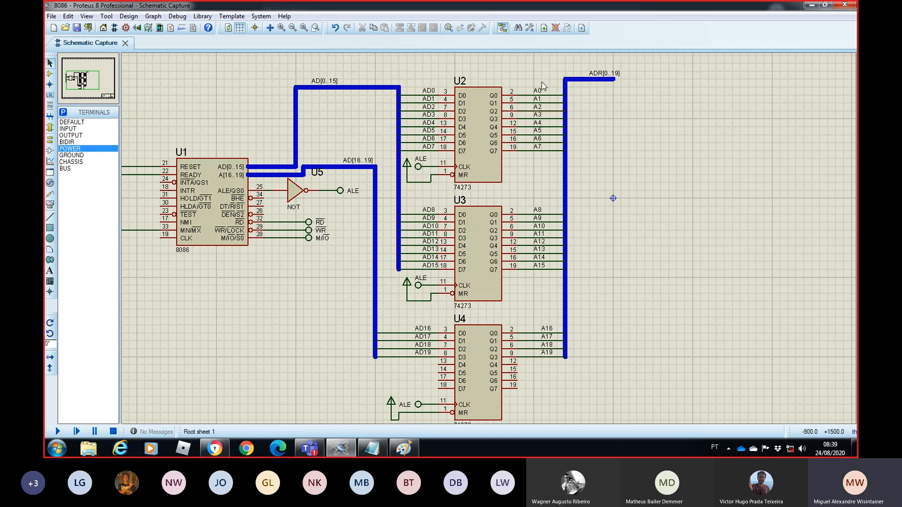
Step: Check the component properties of the 8086 (U1) and close them without changes
double_click(227, 211)
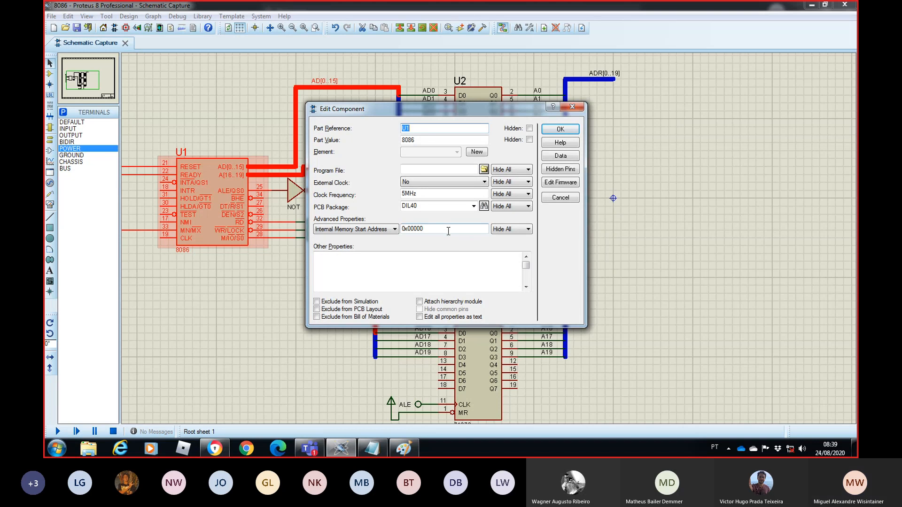
left_click(572, 107)
left_click(254, 301)
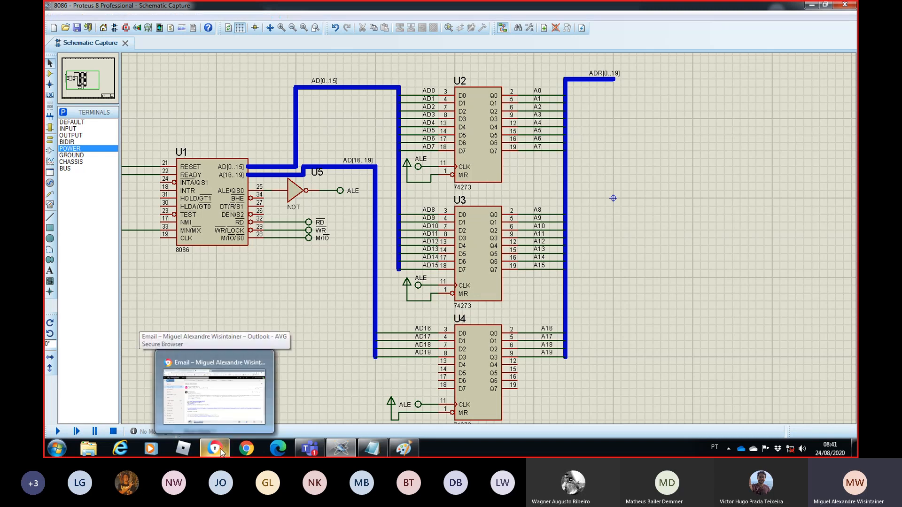
Step: Switch to the browser and search Google Images for 74154 in a new tab
left_click(219, 371)
left_click(428, 10)
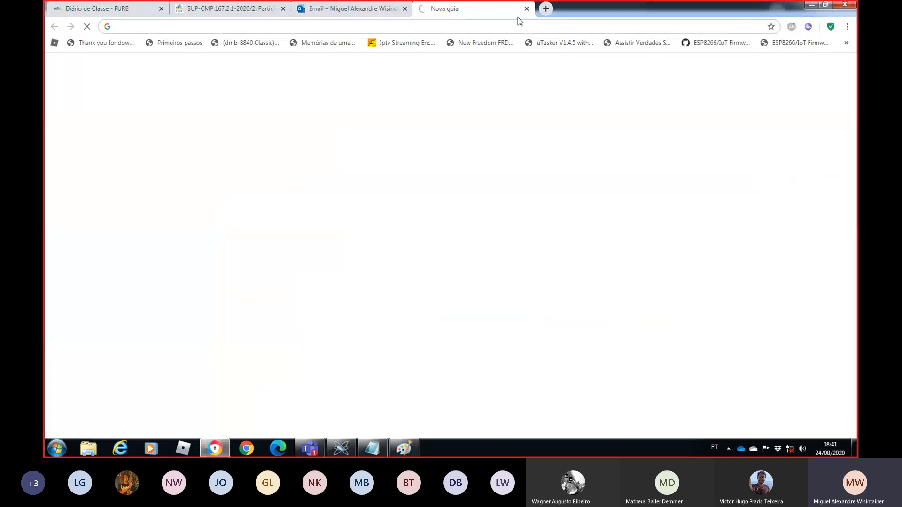
type("74154")
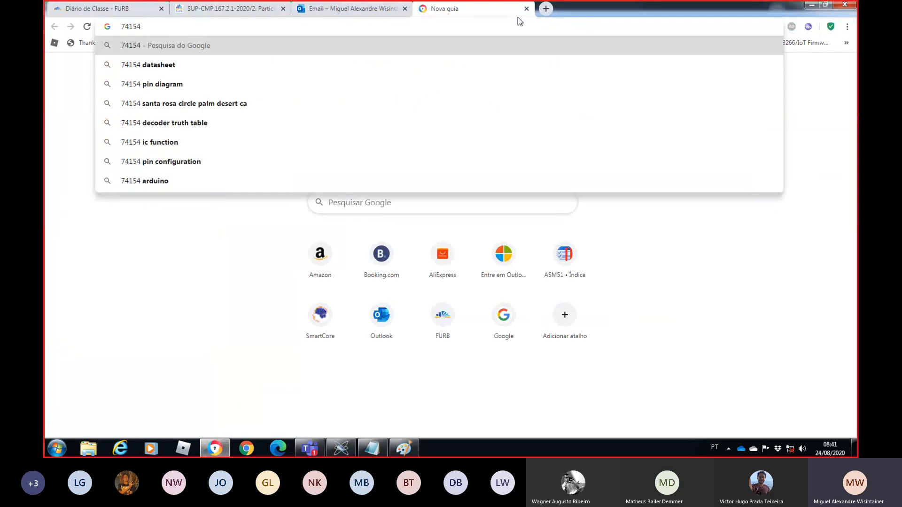
key("Return")
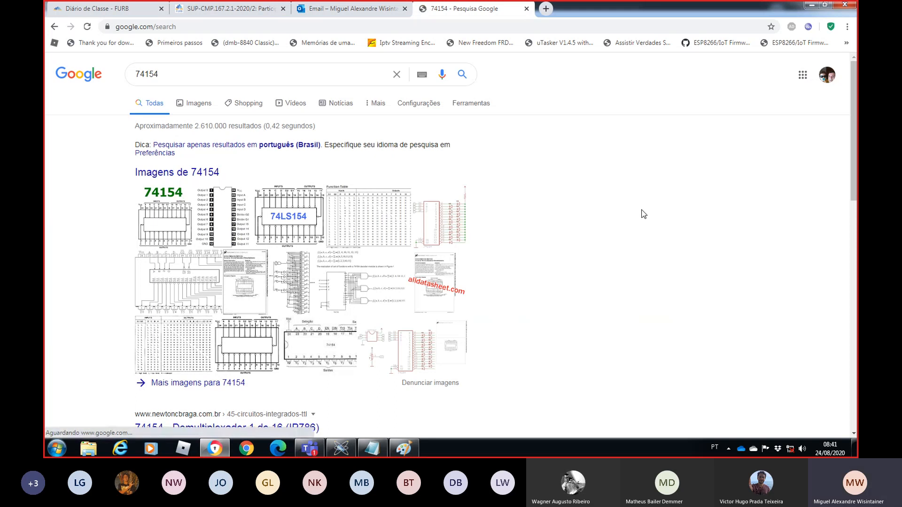
left_click(194, 106)
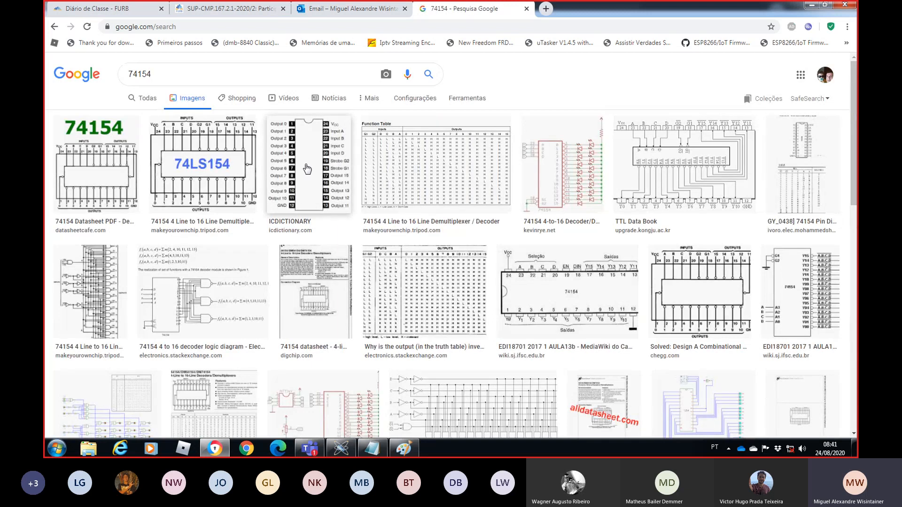
Step: Open the MediaWiki 74154 pinout image with the Seleção and Saídas pins in its own tab
left_click(602, 306)
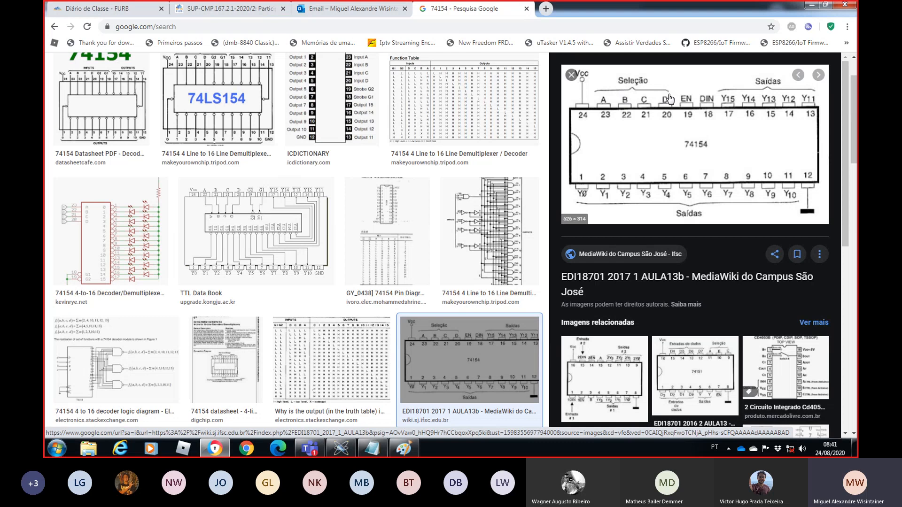
right_click(669, 120)
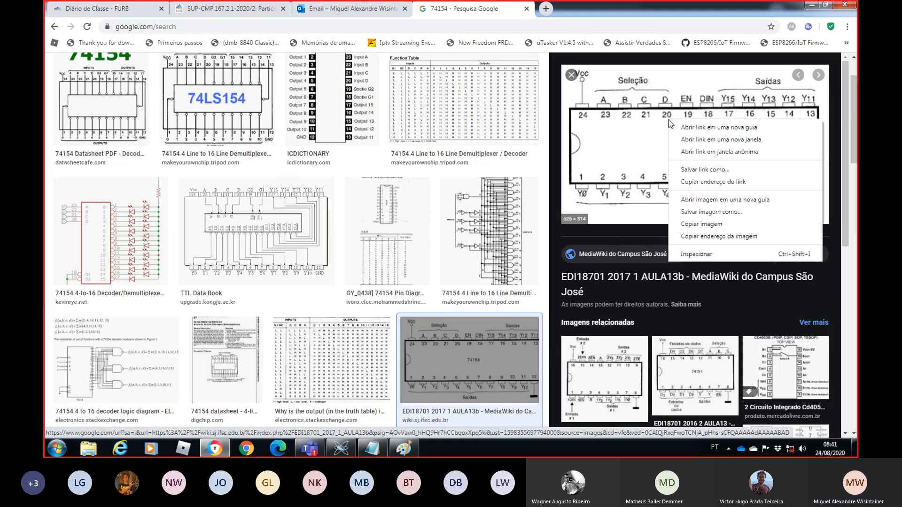
left_click(702, 202)
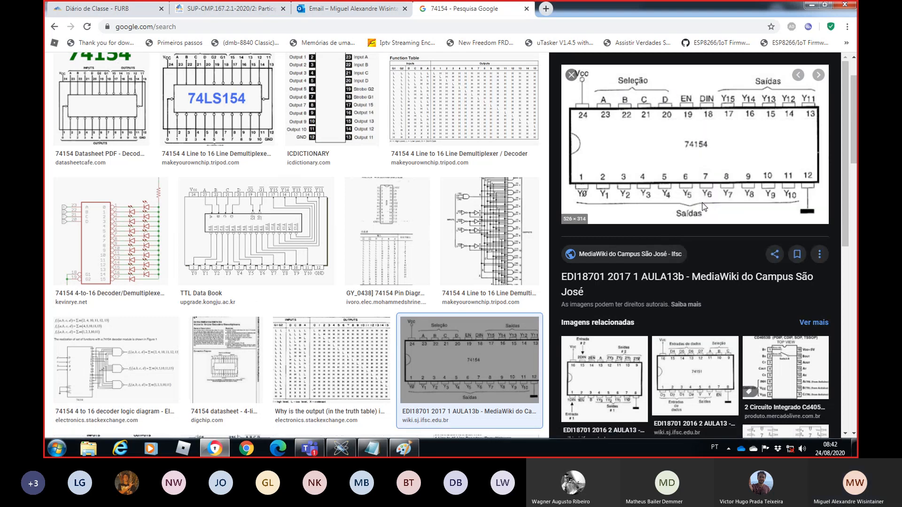
left_click(608, 14)
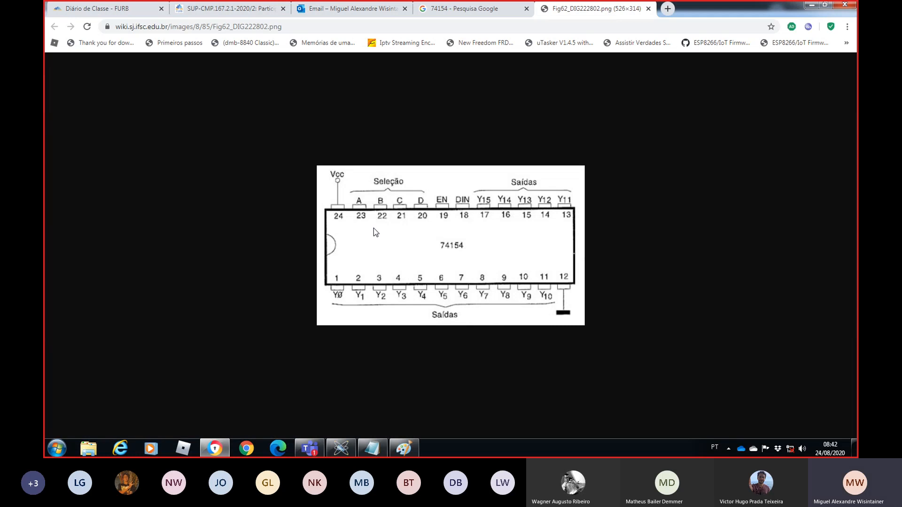
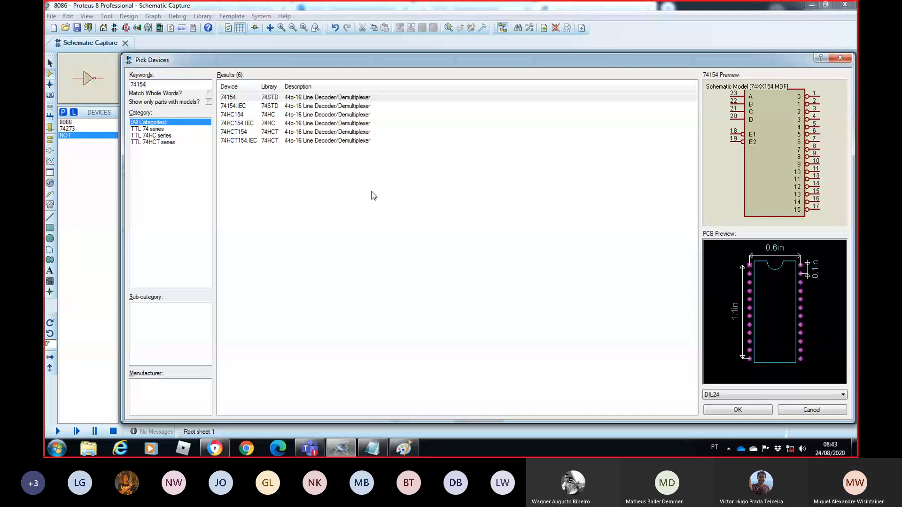
Step: Add the 74154 4-to-16 line decoder to the device list and place one to the right of the ADR[0..19] bus
double_click(338, 99)
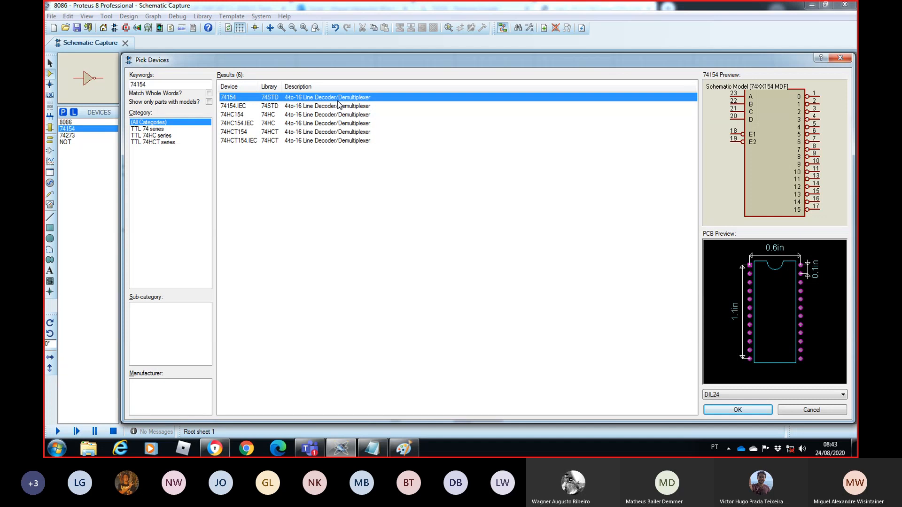
left_click(840, 57)
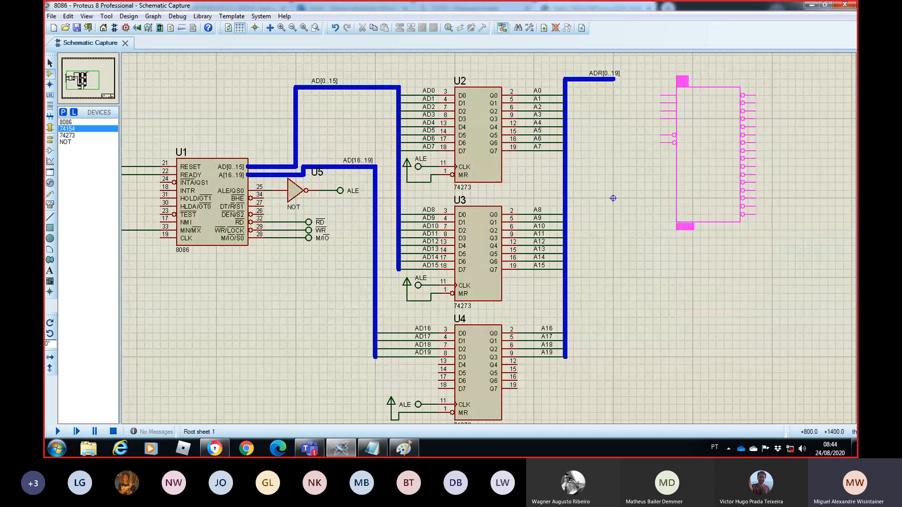
left_click(716, 154)
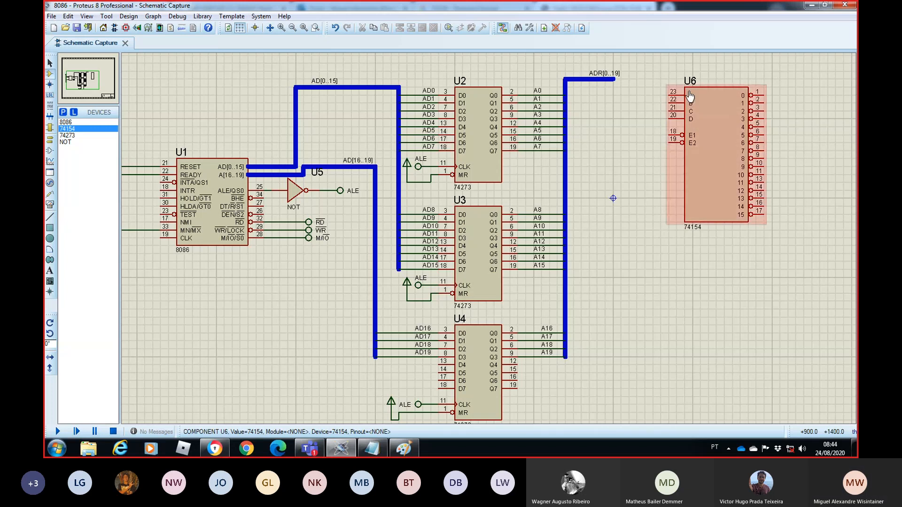
left_click(710, 337)
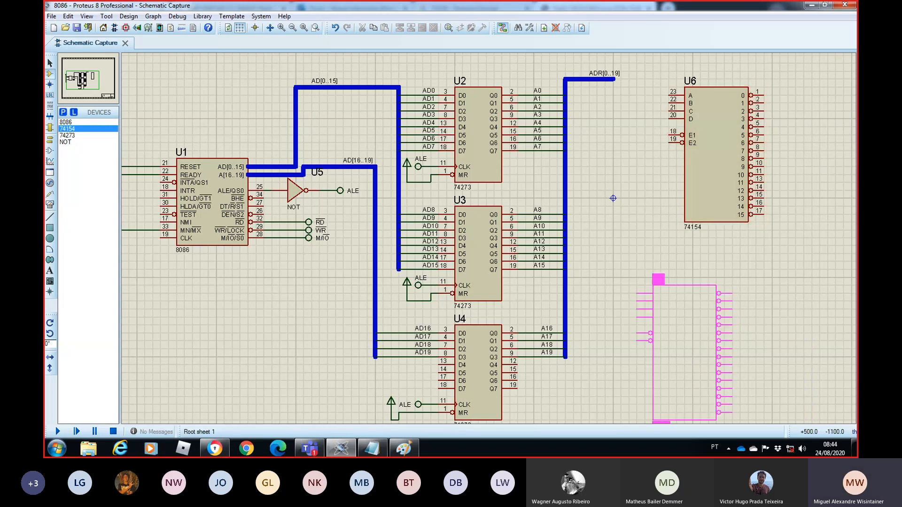
Step: Examine the placed 74154 up close, check its pinout image in the browser, and return to the Proteus schematic
left_click(282, 27)
left_click(96, 74)
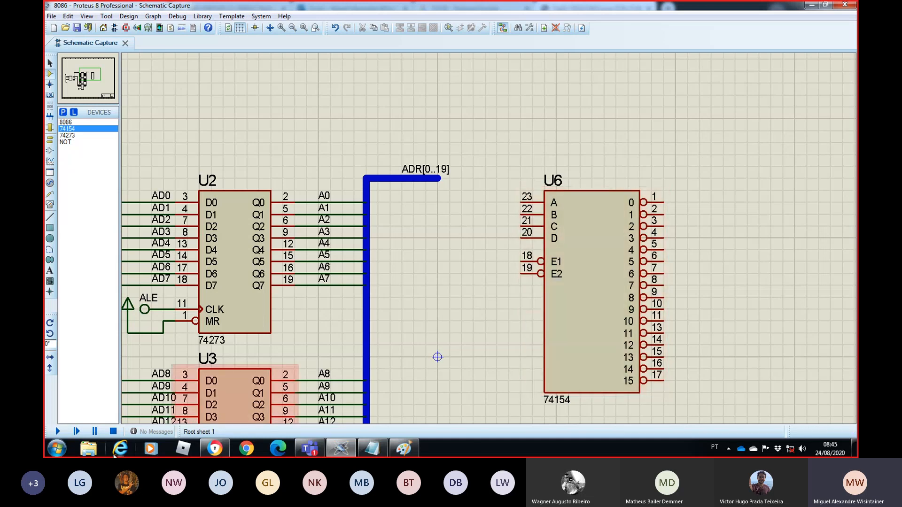
left_click(57, 449)
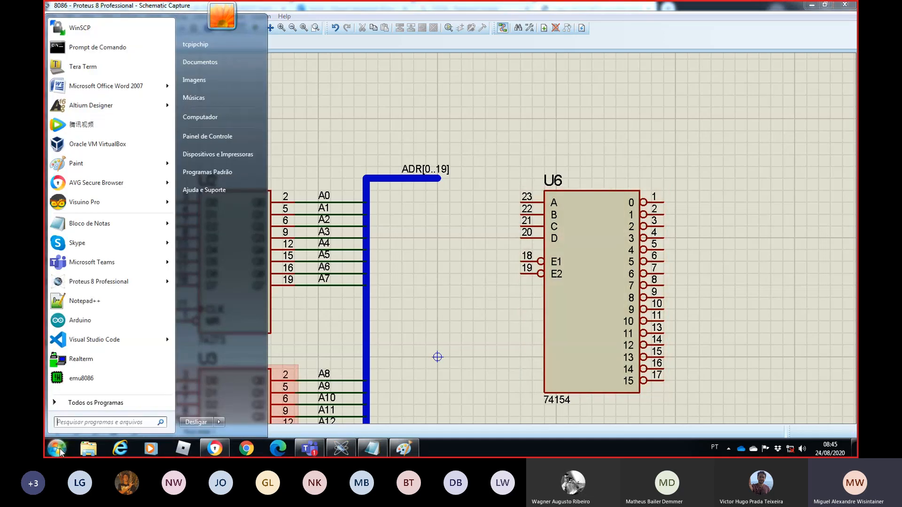
left_click(58, 449)
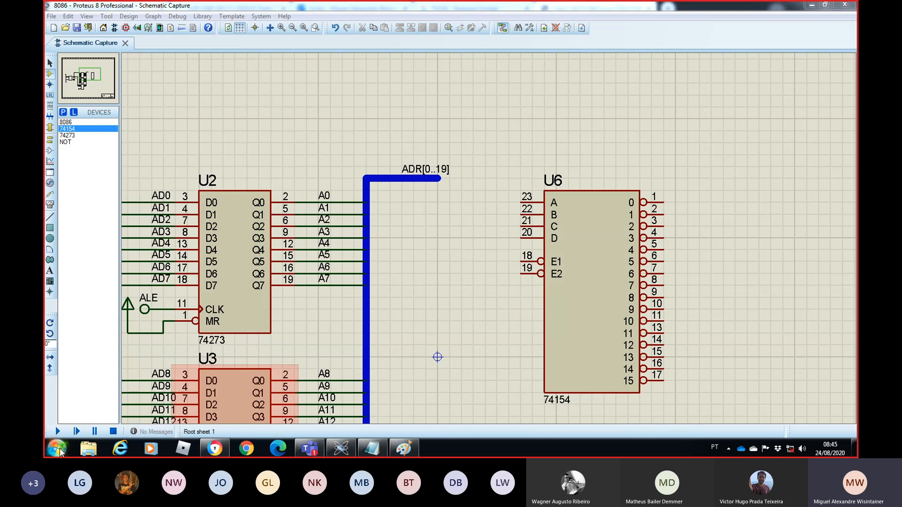
left_click(220, 452)
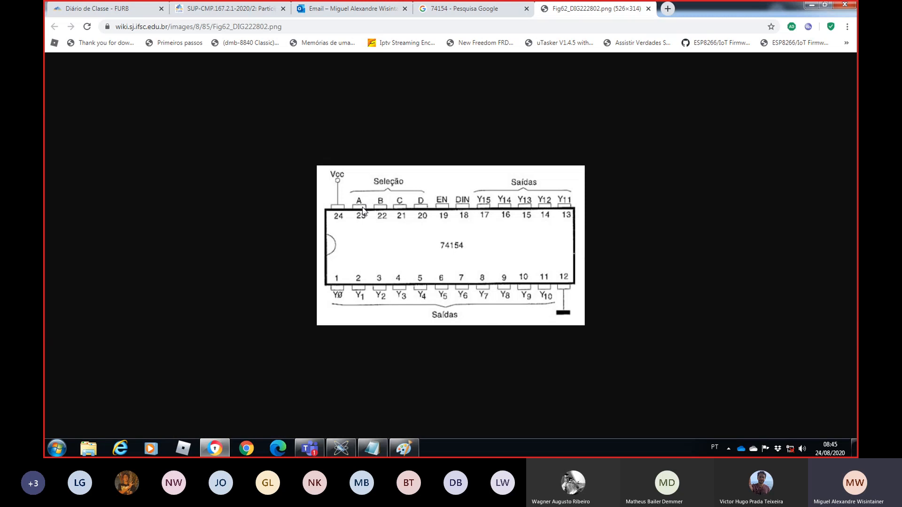
key("alt+Tab")
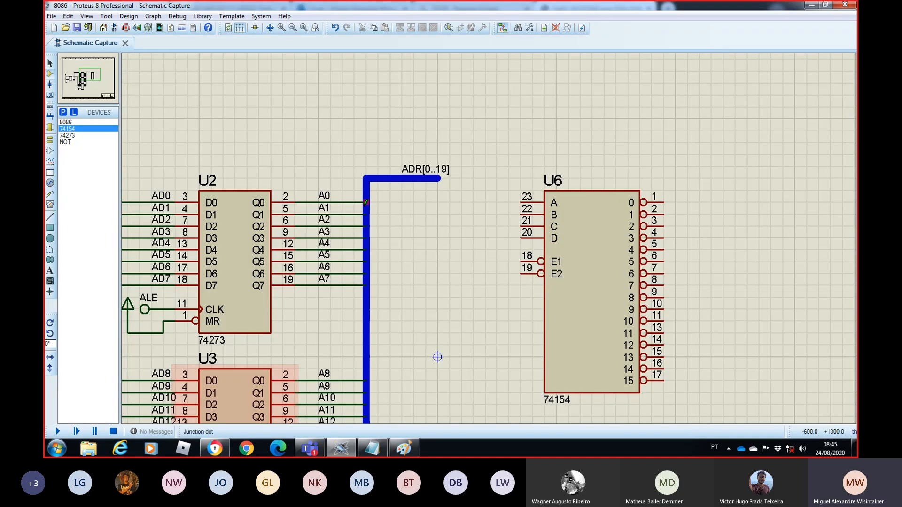
Step: Switch to Notepad and erase the ADDRESS LATCH ENABLE note except for its initial A
left_click(404, 448)
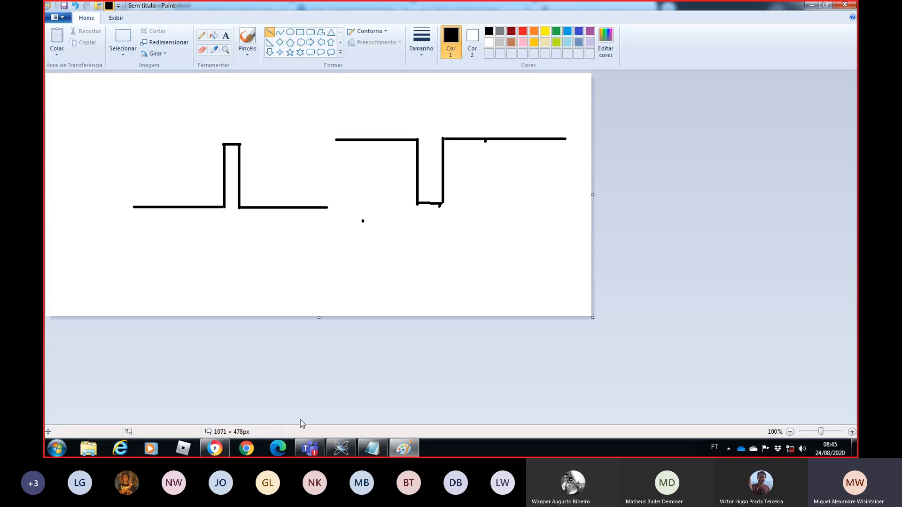
left_click(372, 448)
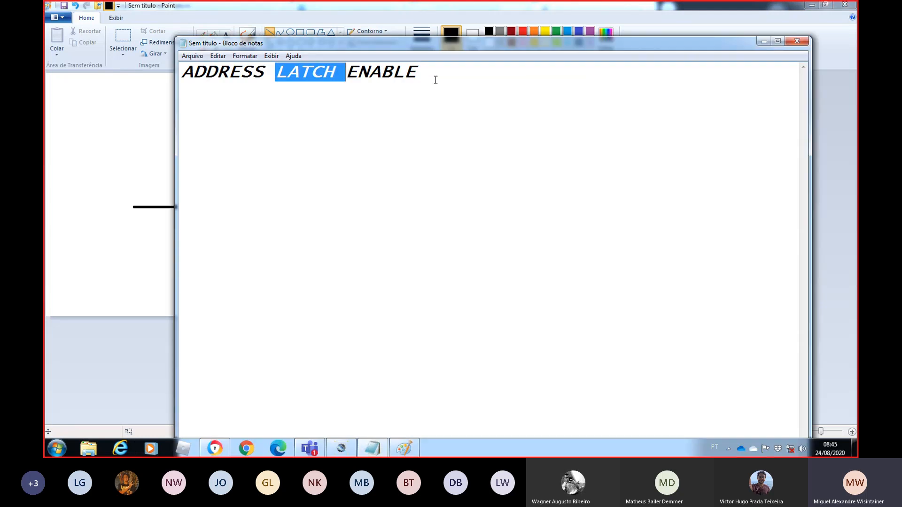
left_click_drag(436, 80, 193, 85)
key("BackSpace")
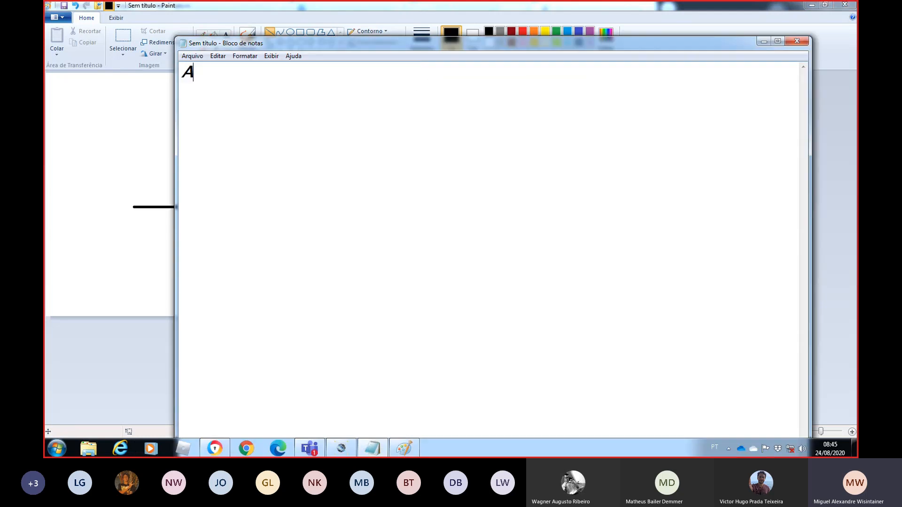
Step: Replace the remaining note text with a D C B A header and a first row of 0 0 0 0 beneath it
type("B")
key("BackSpace")
key("BackSpace")
type("B C")
key("BackSpace")
key("BackSpace")
key("BackSpace")
key("BackSpace")
key("BackSpace")
type("D CF")
key("BackSpace")
type("B")
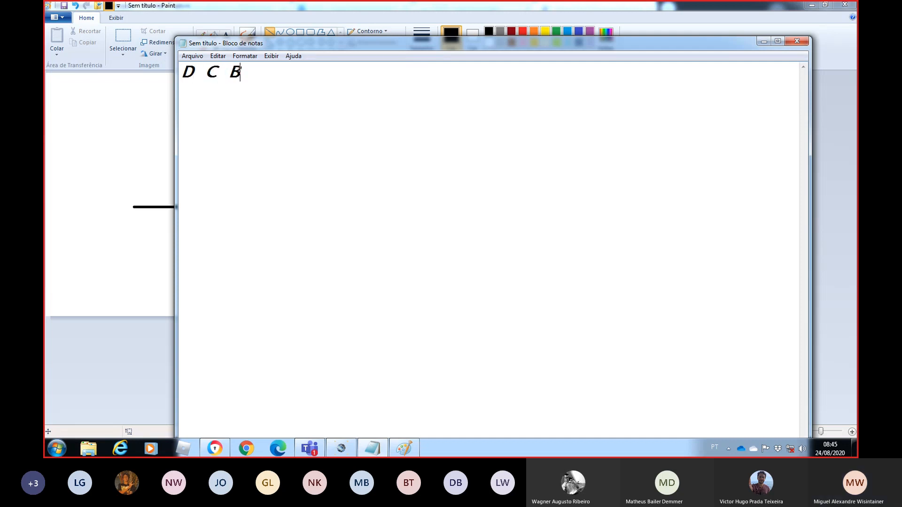
type(" A 0 0 0 0")
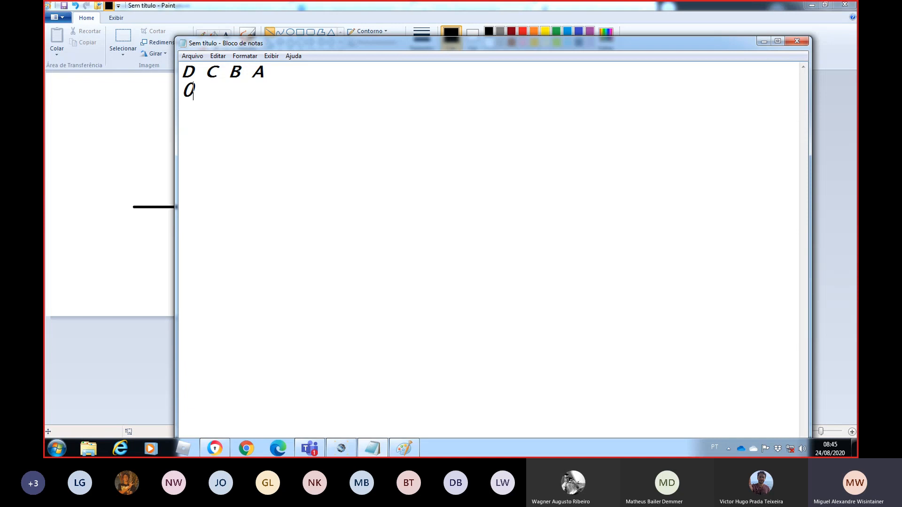
Step: Check the 74154's select inputs in Proteus, and complete the 0 0 0 0 row in Notepad with = CONTROLADORA 0
key("alt+Tab")
key("alt+Tab")
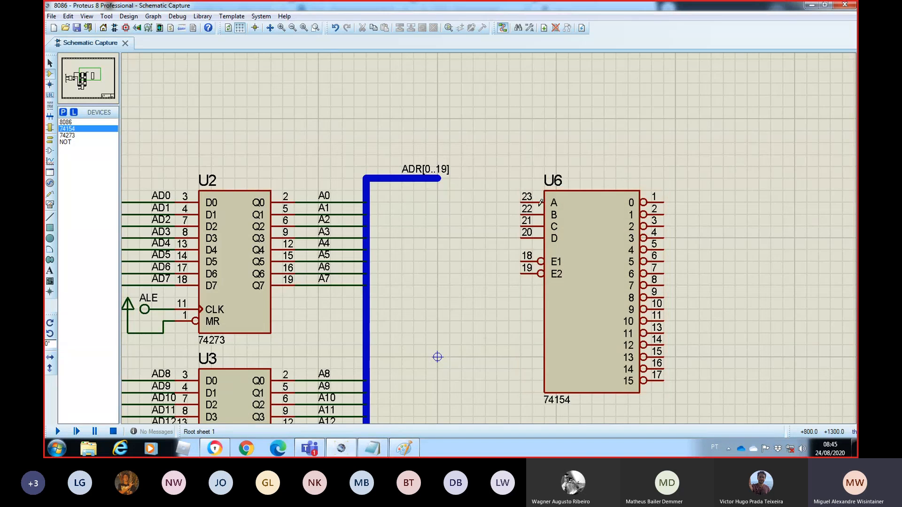
key("alt+Tab")
key("alt+Tab")
key("alt+Tab")
key("alt+Tab")
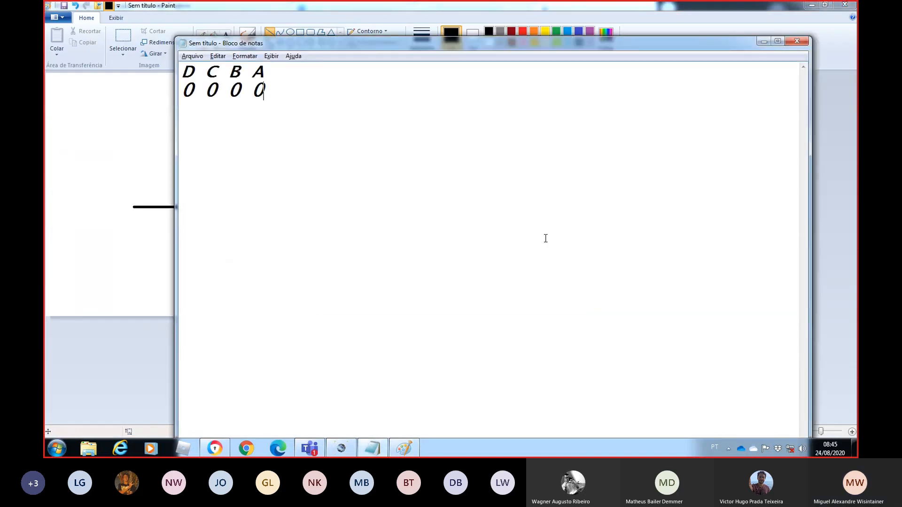
type("= ")
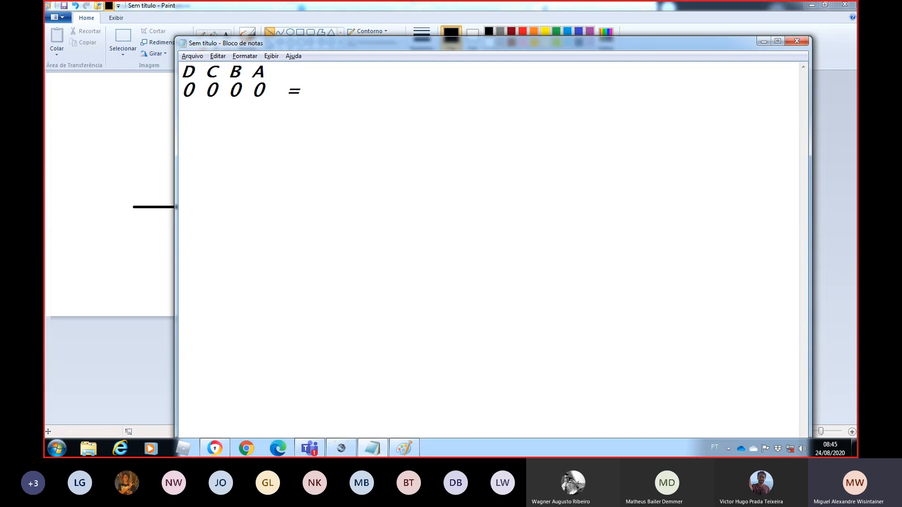
type("CONTROLA")
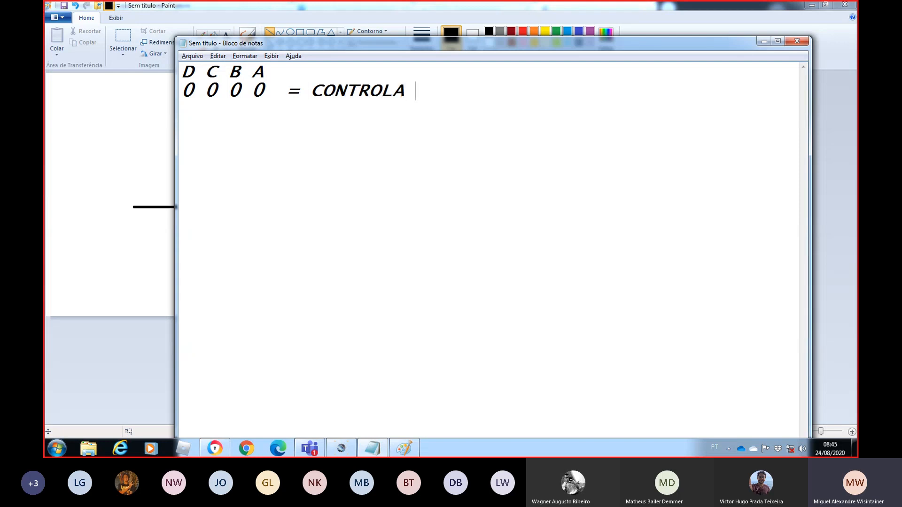
key("BackSpace")
type("DORA 0")
key("Return")
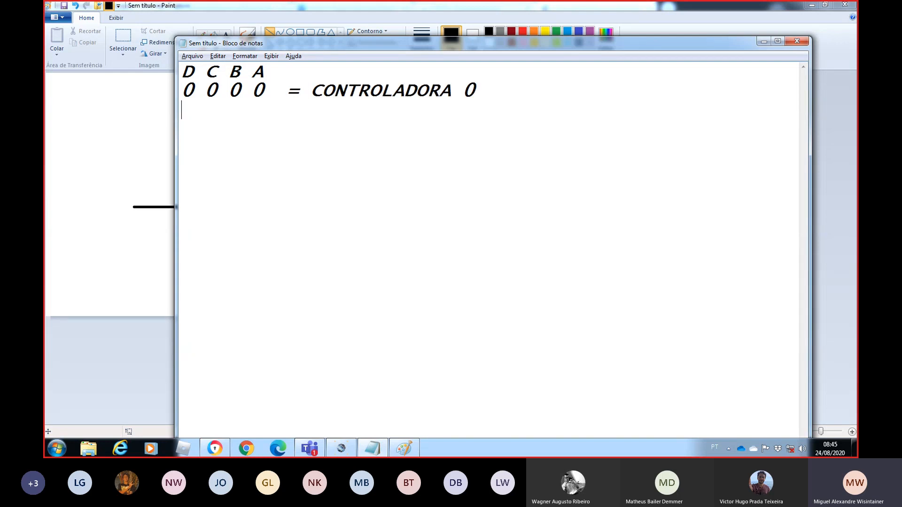
Step: Add the rows 0 0 0 1 = CONTROLADORA 1 and 0 0 1 0 = CONTROLADORA 2 to the table
type("0 0 0 1  = ")
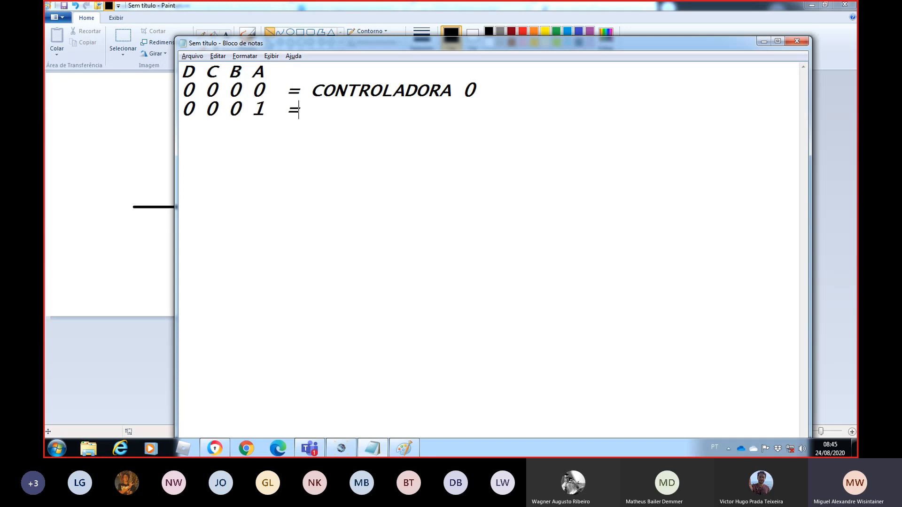
type("CONTROLAD")
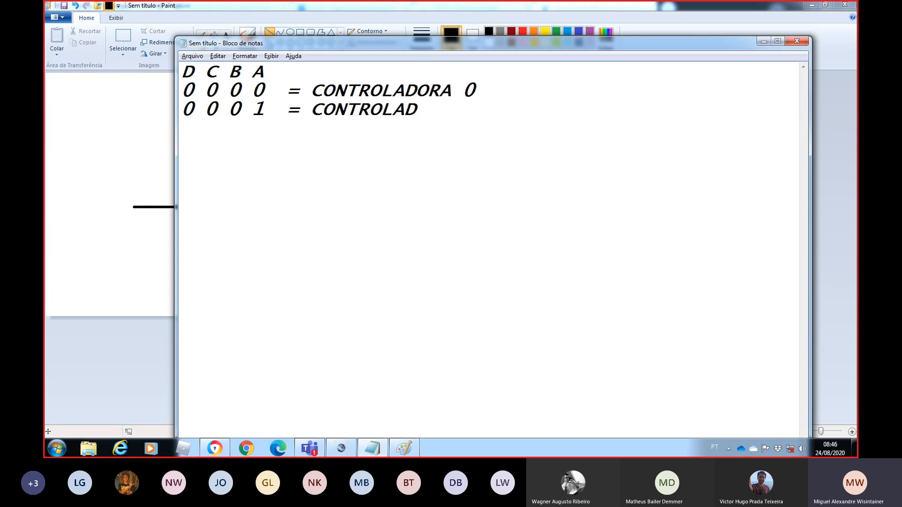
type("ORA 1 ")
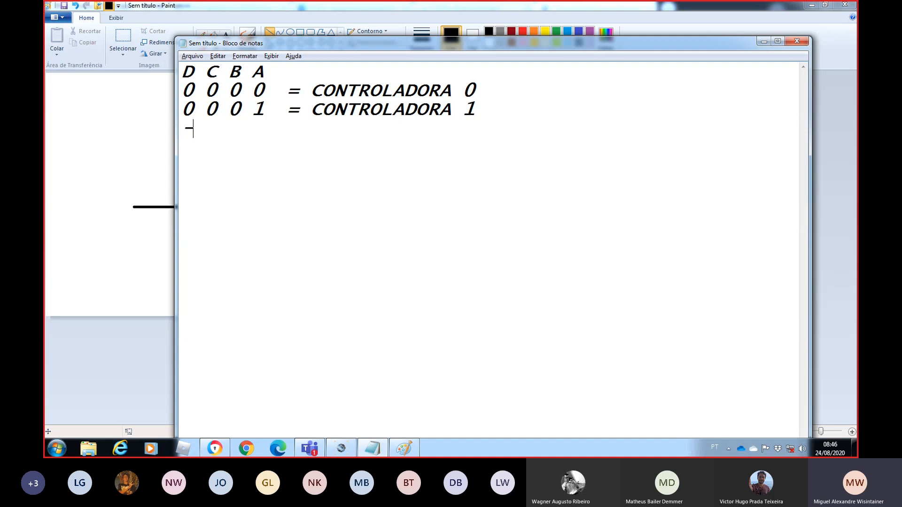
type("0 0 1 0  = ")
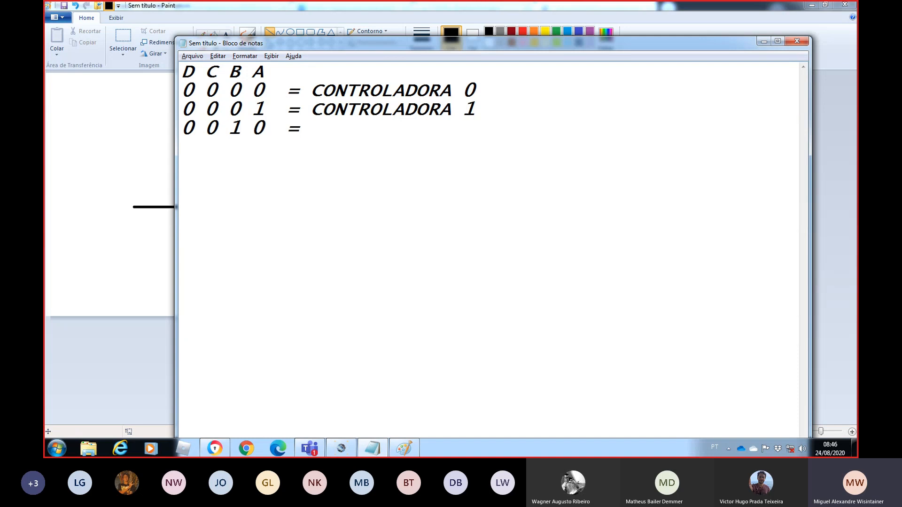
type("CONTROLADORA 2")
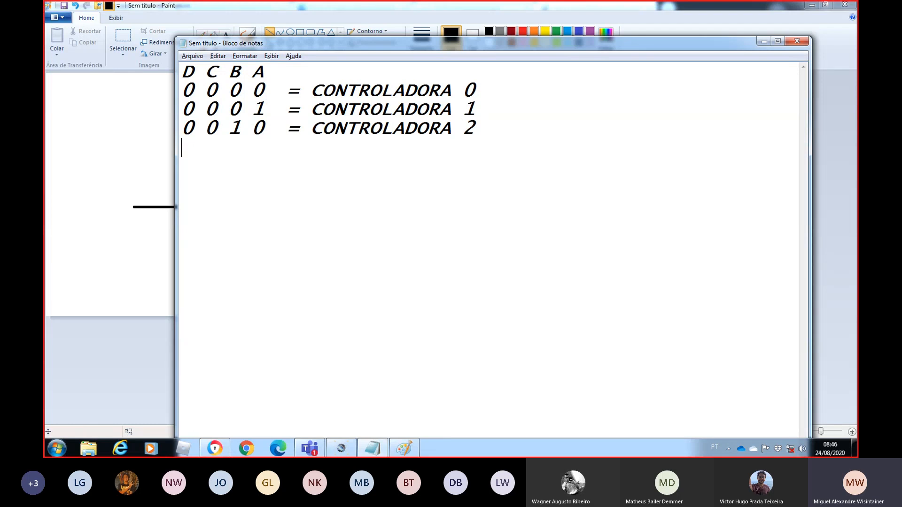
key("Up")
key("Up")
Step: Switch to Proteus and place a DEFAULT terminal rotated 180 degrees, spaced to the right of the 74154's output 0
key("alt+Tab")
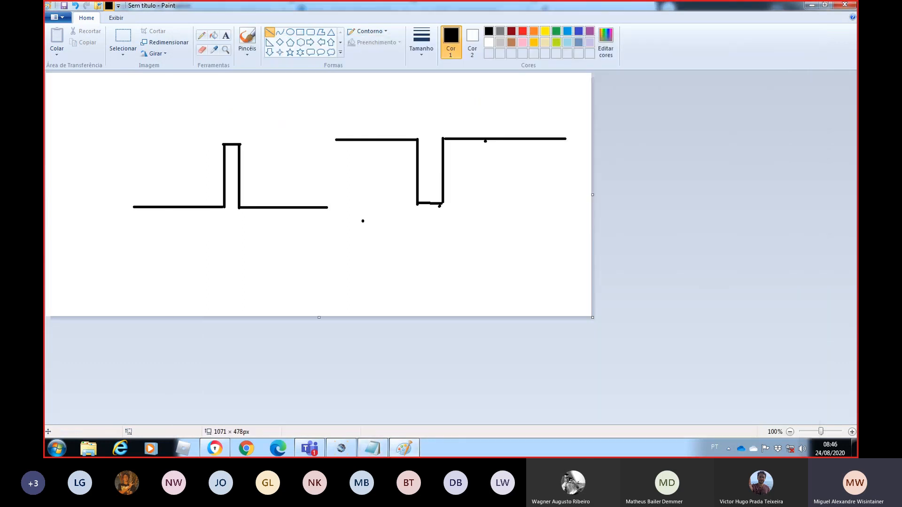
left_click(342, 451)
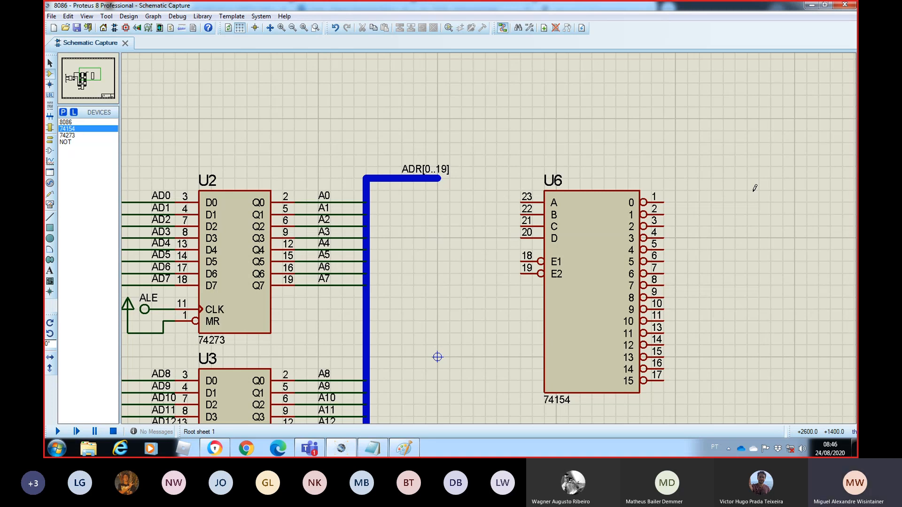
left_click(50, 140)
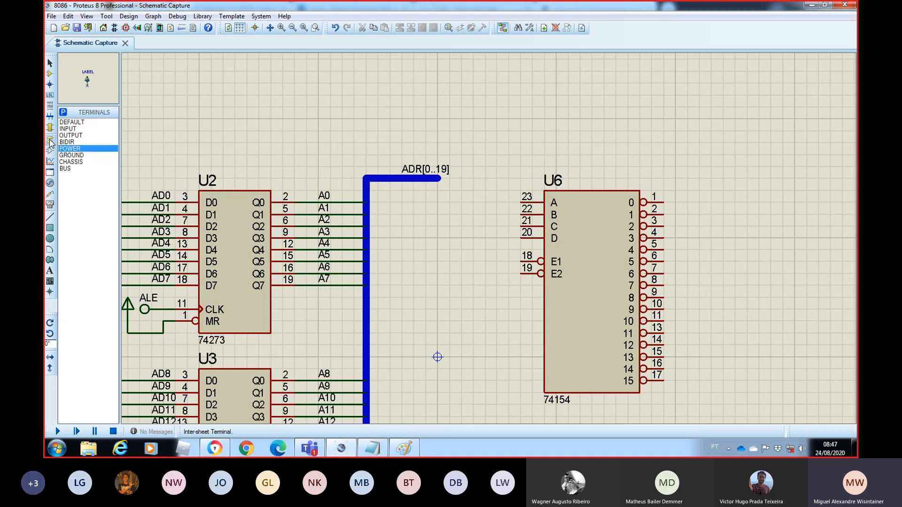
left_click(85, 122)
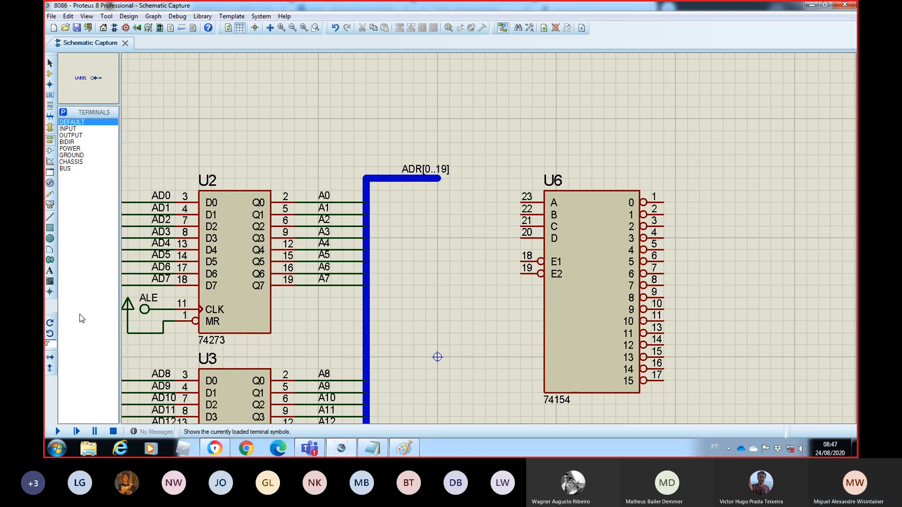
left_click(50, 324)
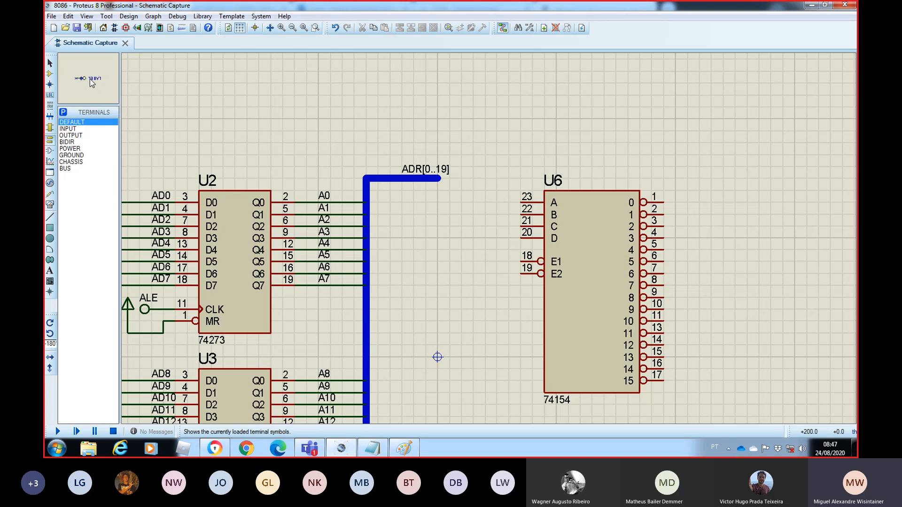
left_click(708, 183)
left_click(700, 202)
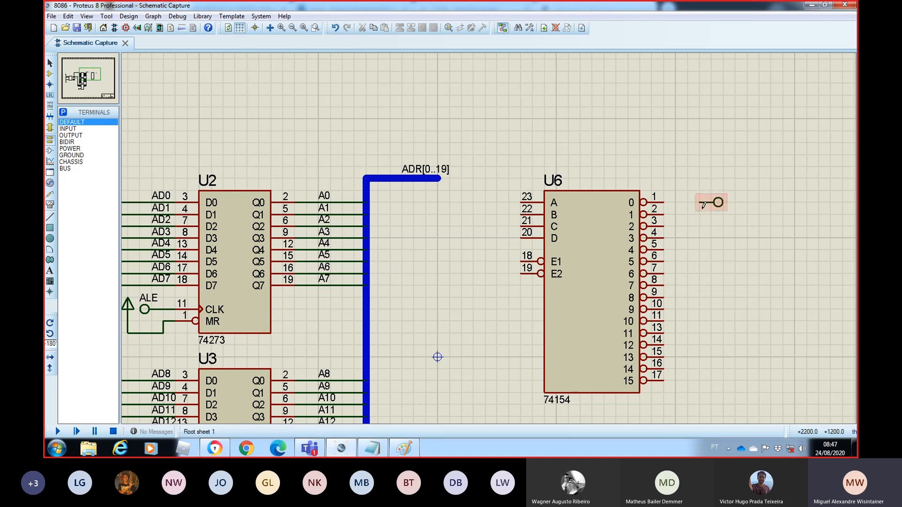
Step: Place fifteen more DEFAULT terminals in a column below the first, one level with each 74154 output from 1 to 15
left_click(700, 215)
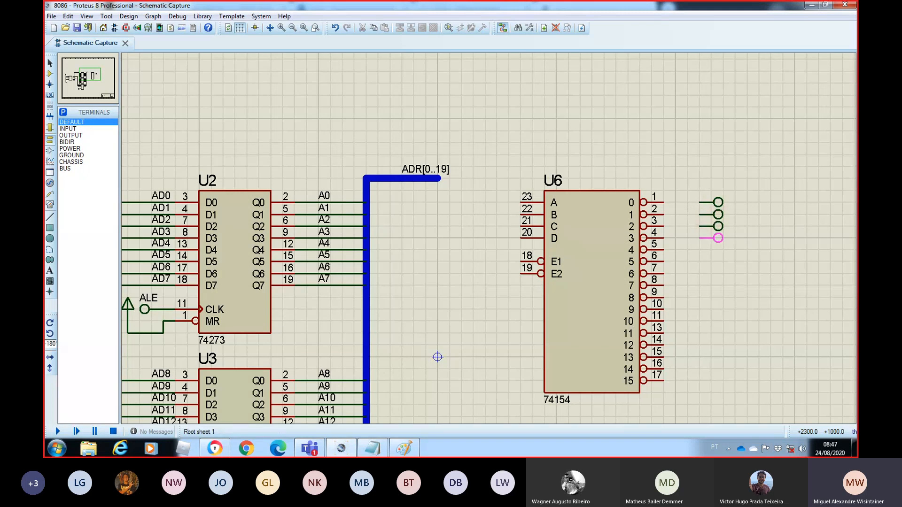
left_click(700, 239)
left_click(700, 250)
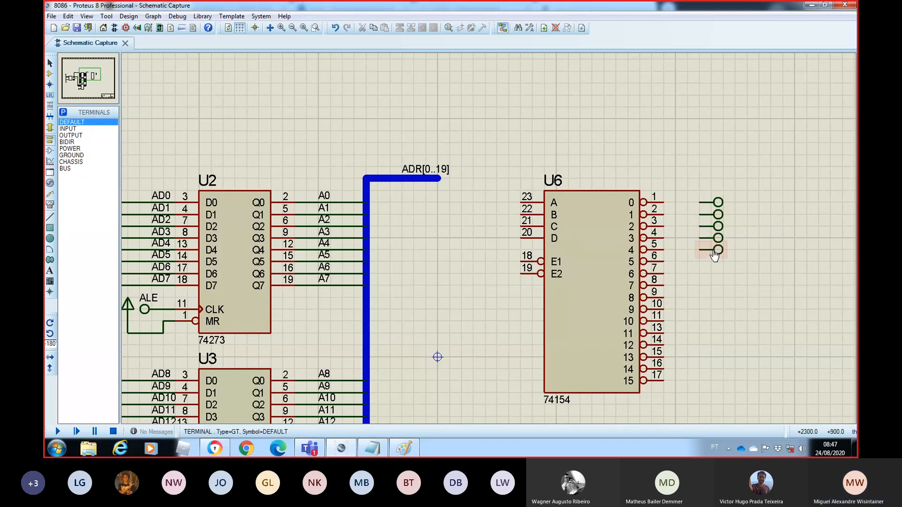
left_click(700, 262)
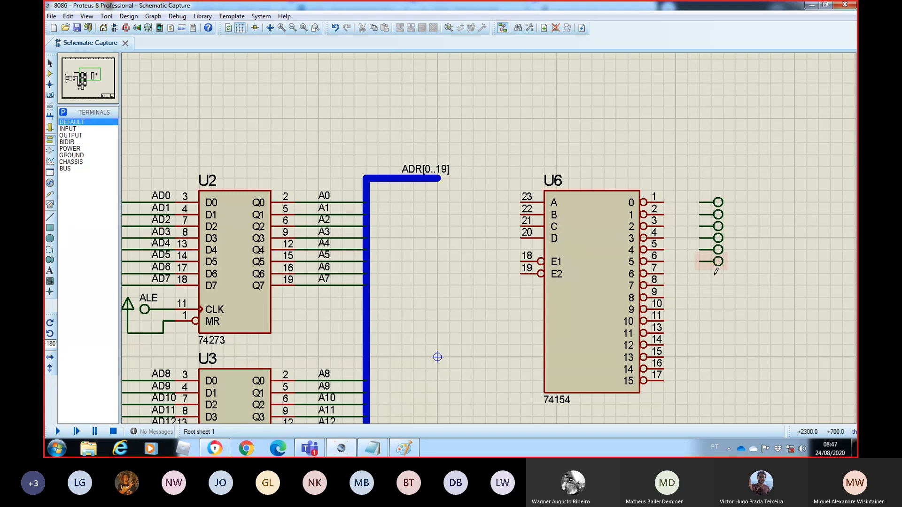
left_click(700, 274)
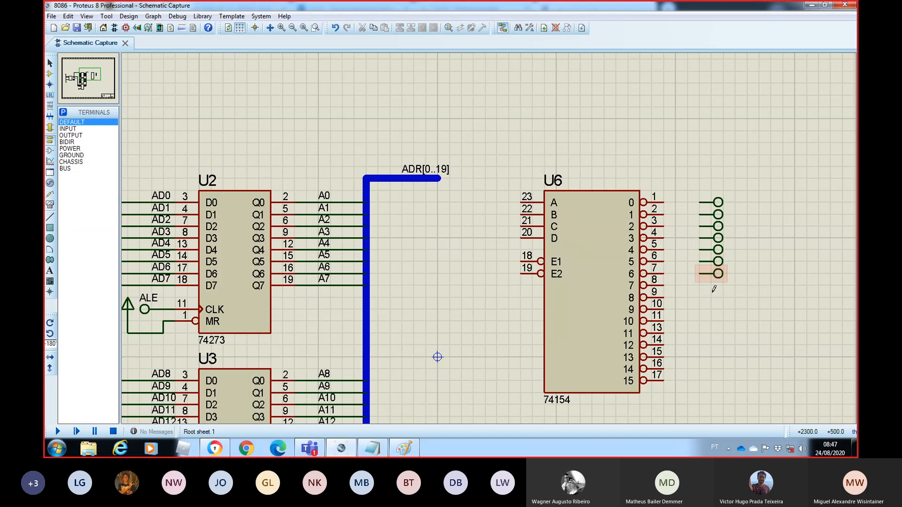
left_click(700, 285)
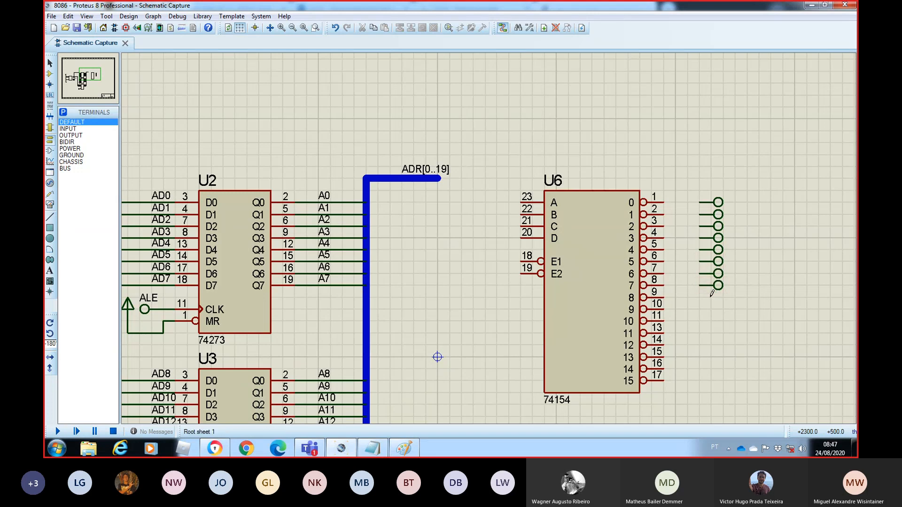
left_click(699, 297)
left_click(700, 309)
left_click(700, 320)
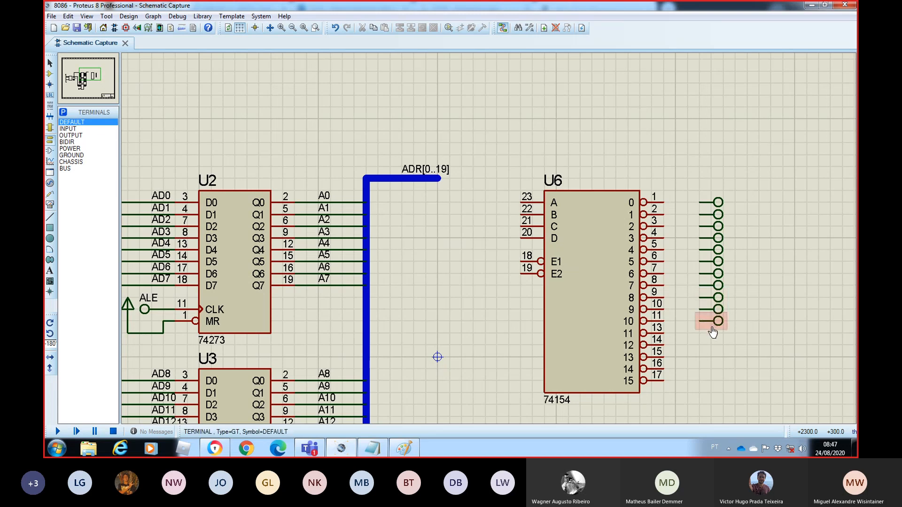
left_click(711, 334)
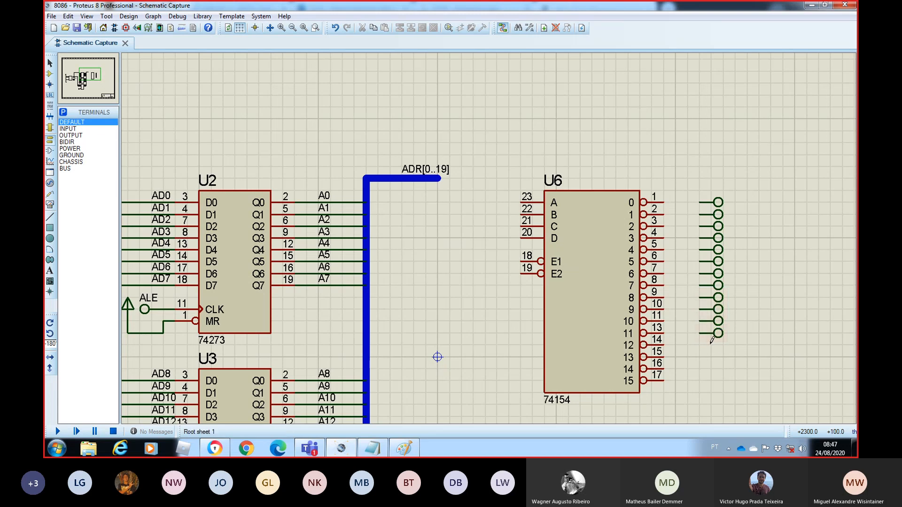
left_click(710, 346)
left_click(710, 358)
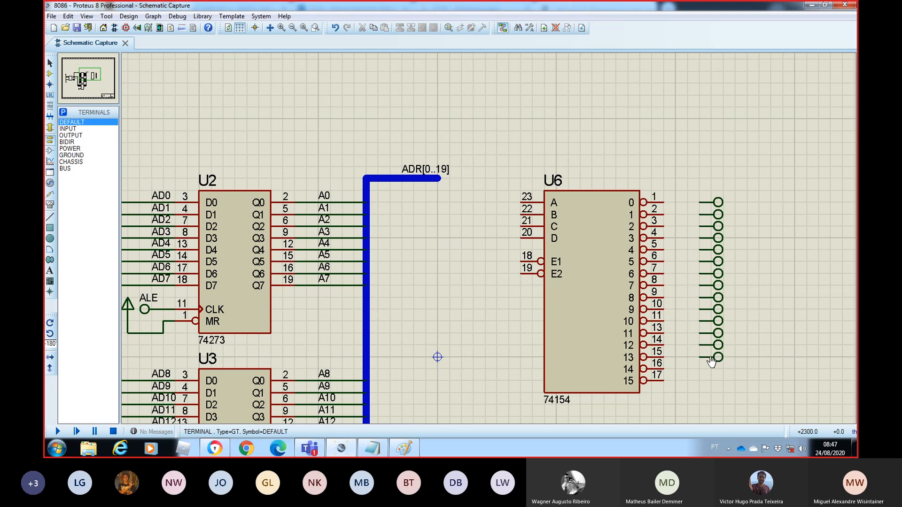
left_click(710, 369)
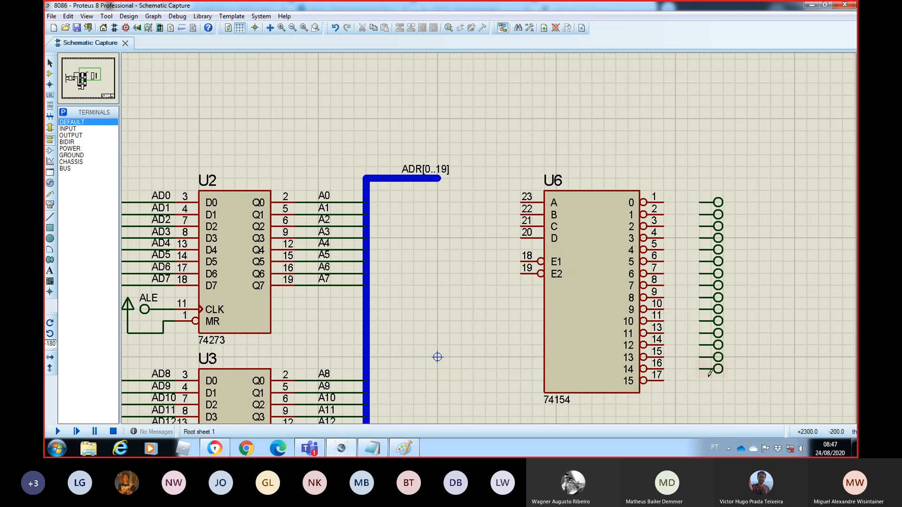
left_click(711, 381)
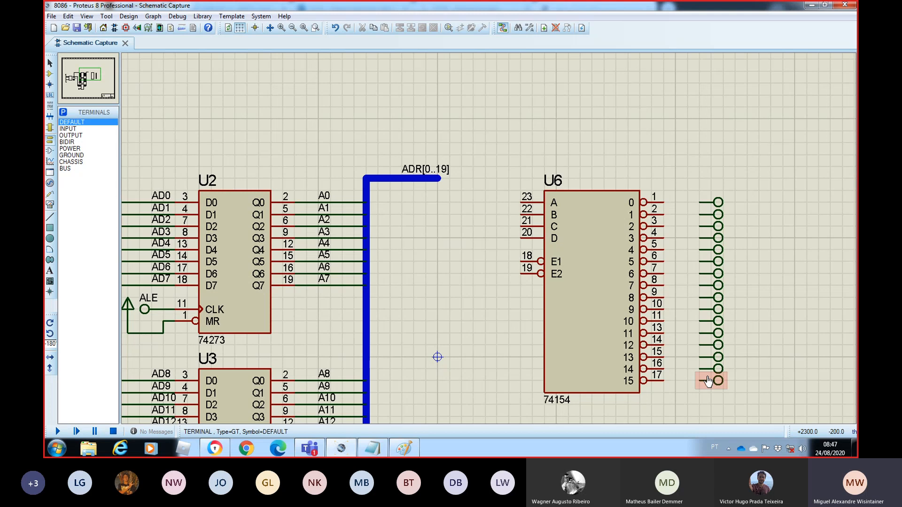
Step: Wire each 74154 output from 0 to 15 straight across to the DEFAULT terminal on its level
left_click(700, 202)
left_click(663, 202)
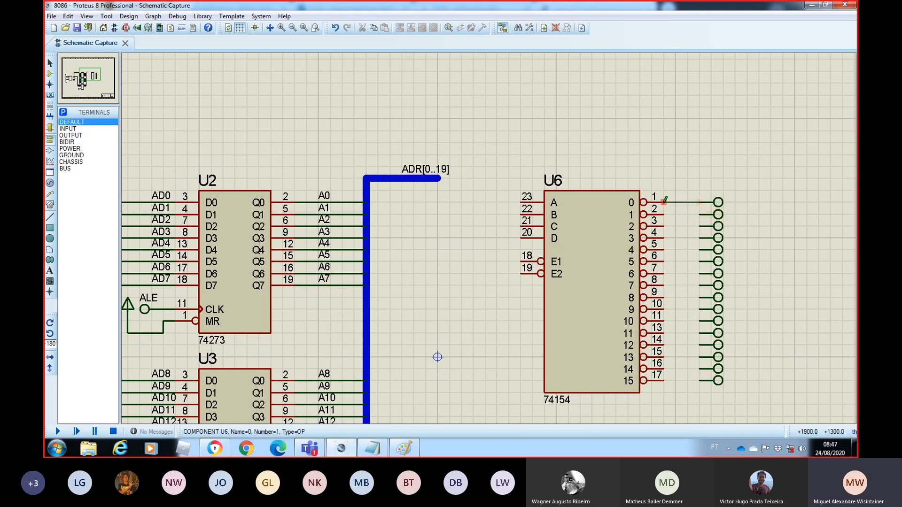
left_click(700, 215)
left_click(664, 214)
left_click(700, 226)
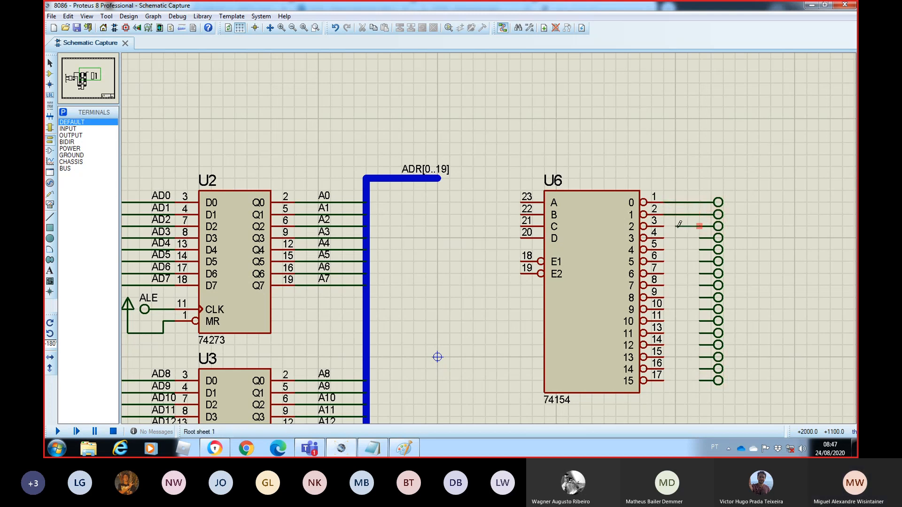
left_click(664, 226)
left_click(700, 238)
left_click(663, 238)
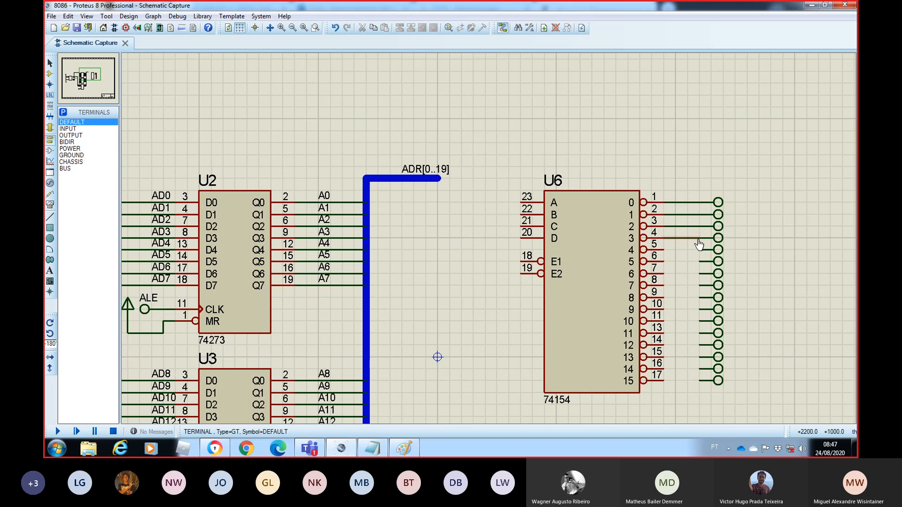
left_click(664, 250)
left_click(700, 250)
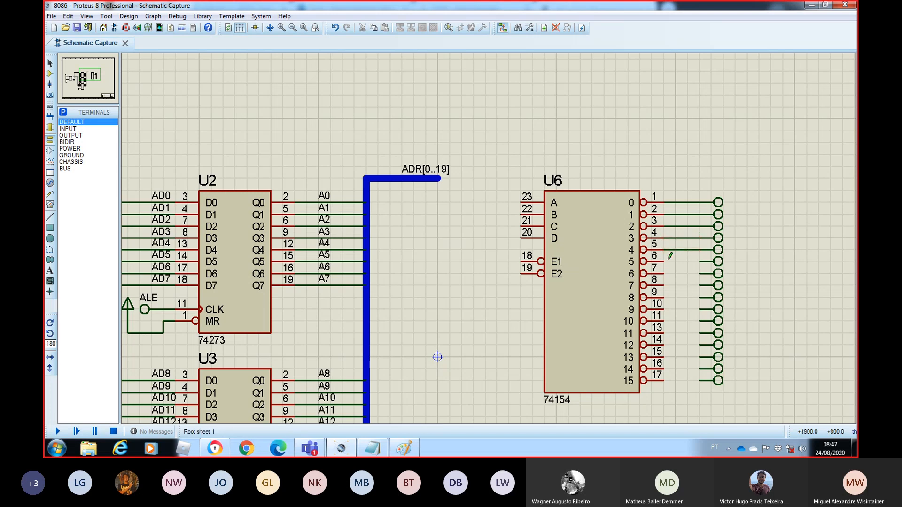
left_click(664, 261)
left_click(700, 261)
left_click(664, 273)
left_click(700, 273)
left_click(664, 285)
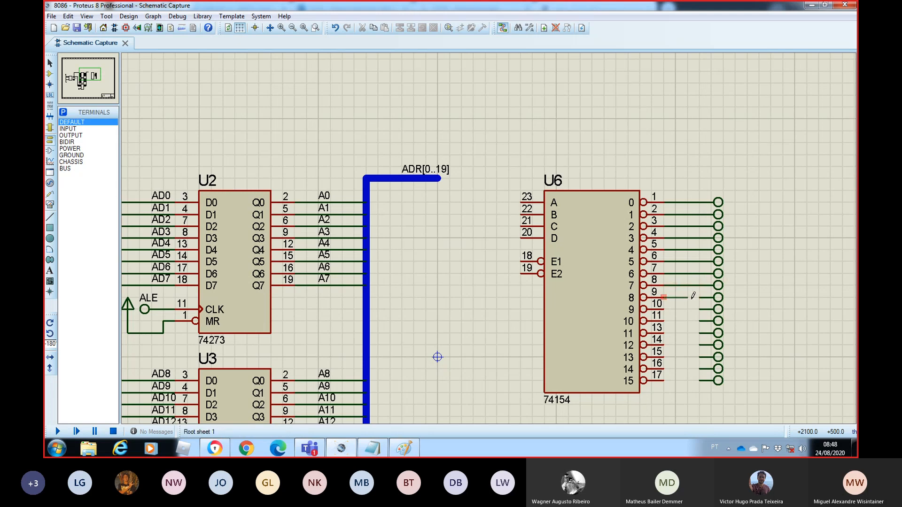
left_click(699, 297)
left_click(663, 309)
left_click(700, 310)
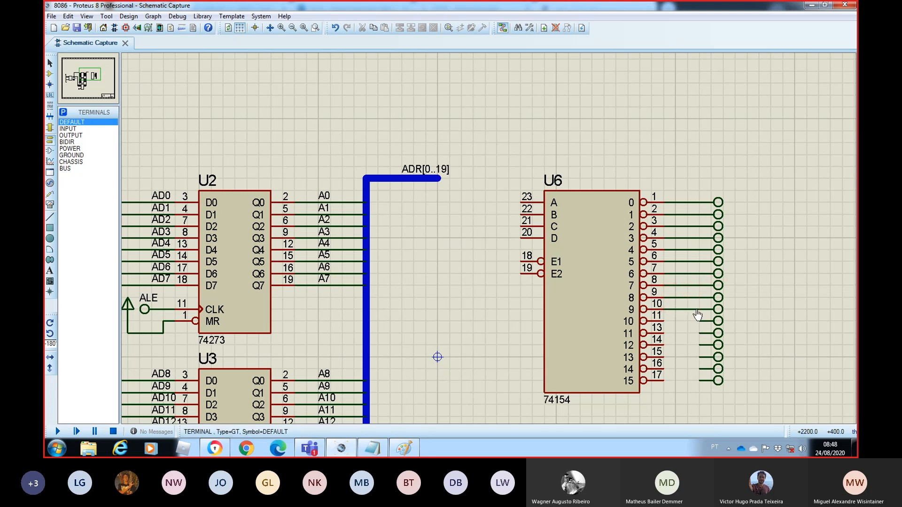
left_click(701, 321)
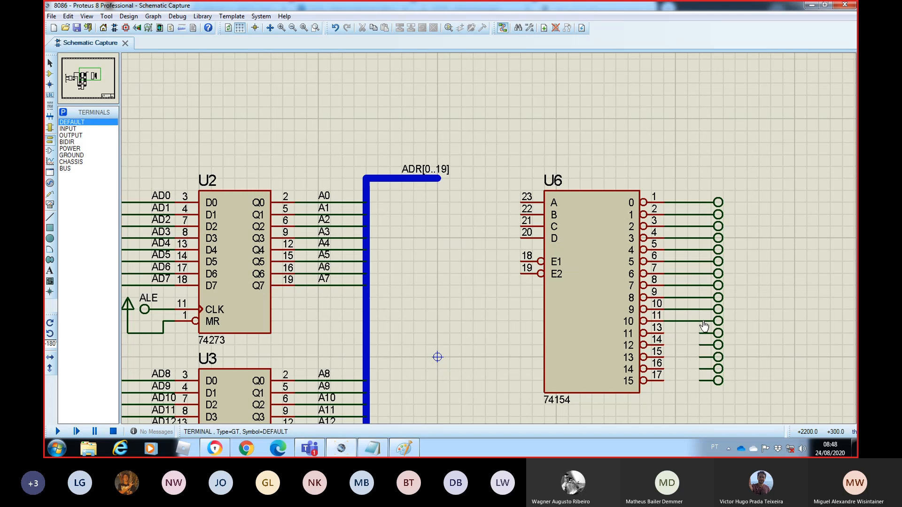
left_click(664, 332)
left_click(700, 333)
left_click(664, 344)
left_click(700, 344)
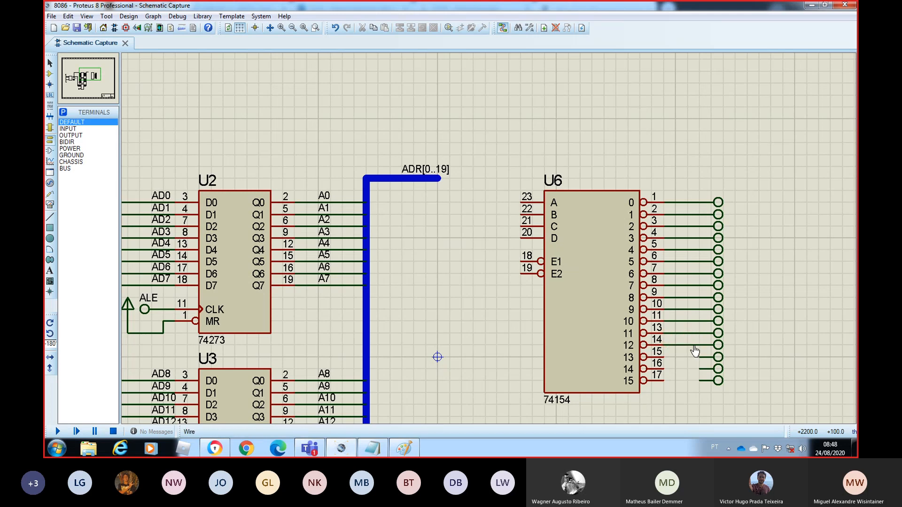
left_click(664, 356)
left_click(700, 356)
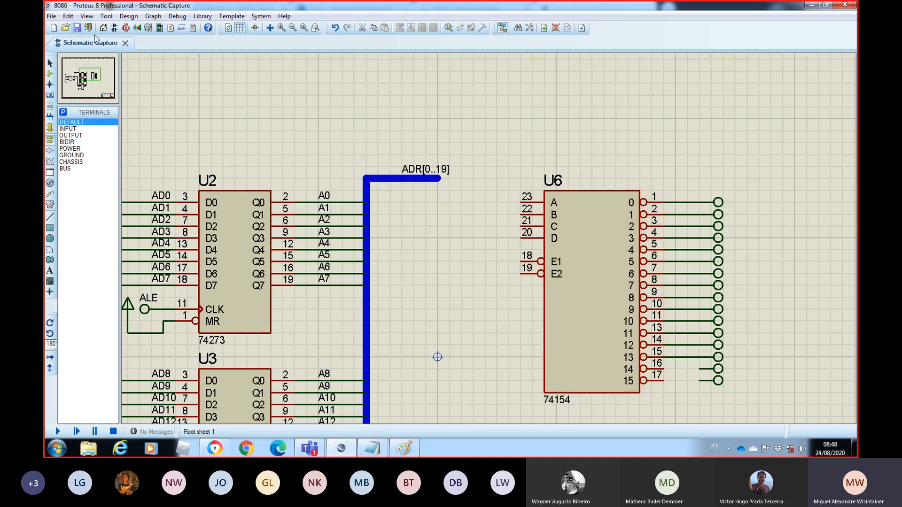
left_click(664, 369)
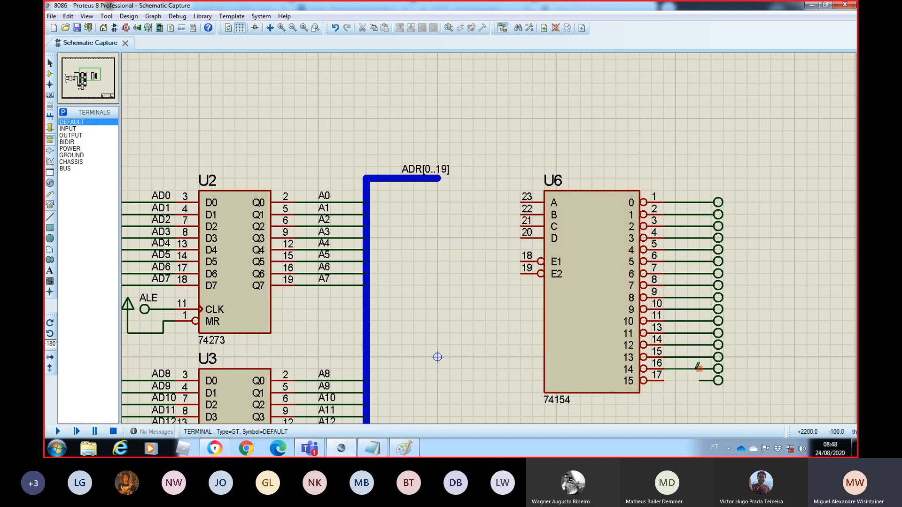
left_click(700, 368)
left_click(664, 381)
left_click(699, 380)
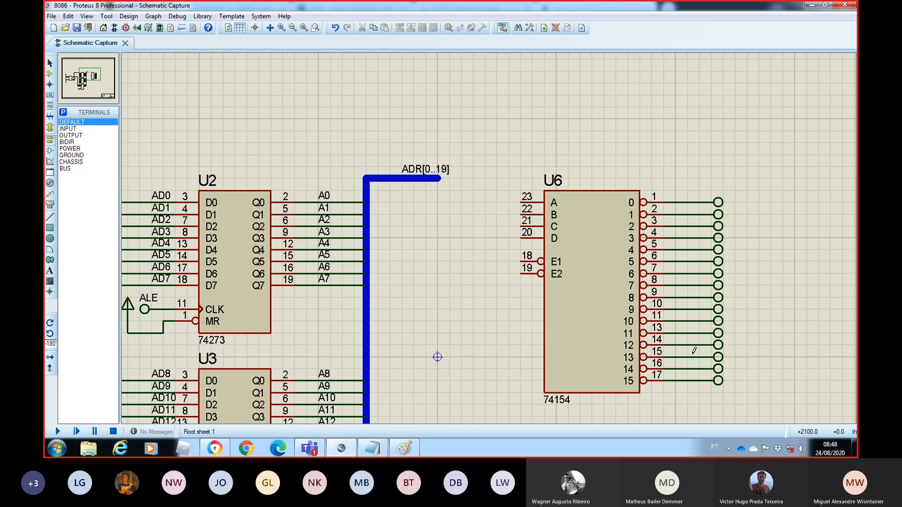
Step: Search the device library for LOGIC and add the latched-action LOGICSTATE source to the project's devices
scroll(694, 349, "down", 3)
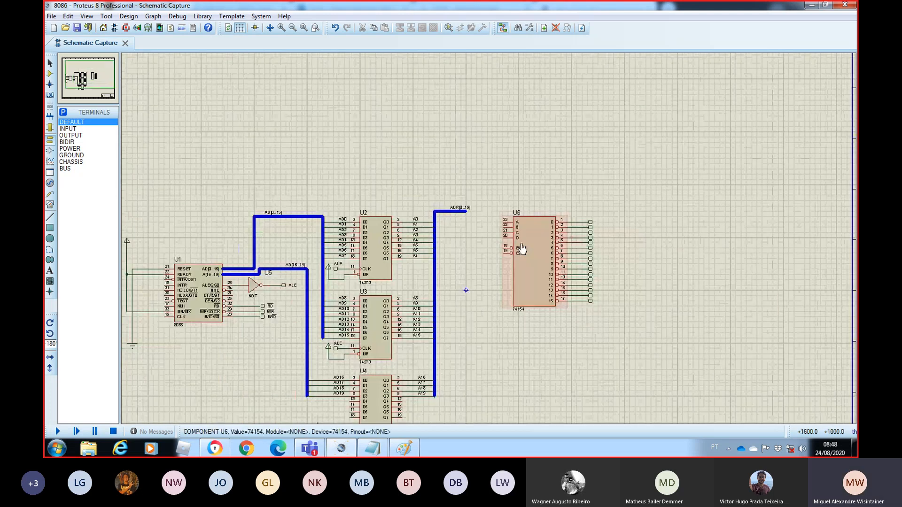
scroll(491, 234, "up", 1)
scroll(491, 234, "up", 1)
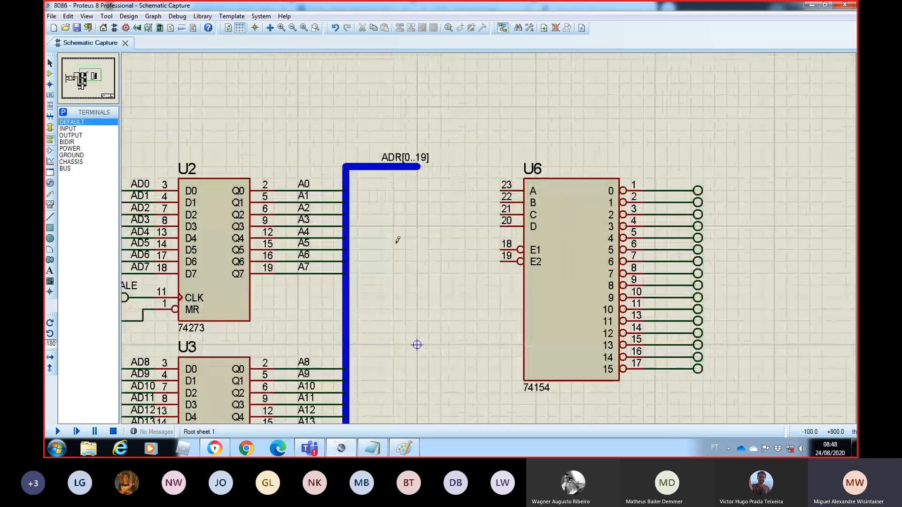
scroll(463, 238, "down", 3)
scroll(489, 234, "up", 2)
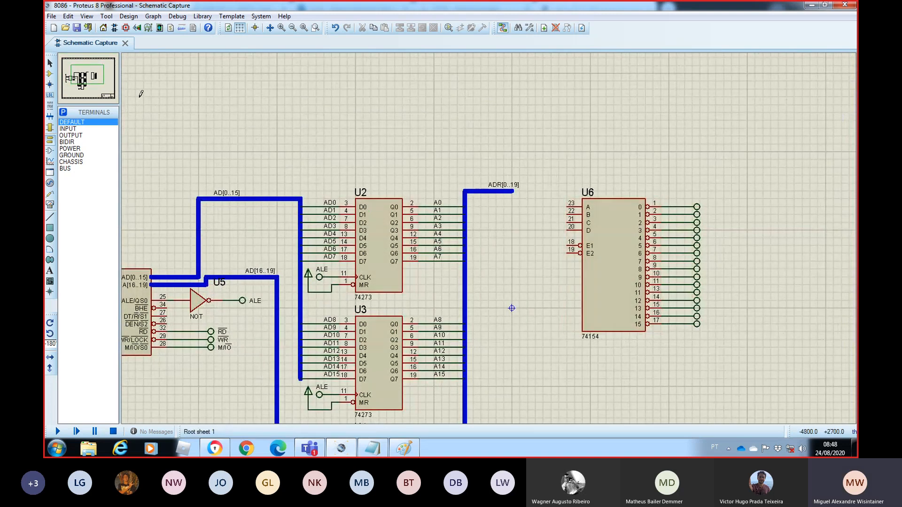
left_click(76, 89)
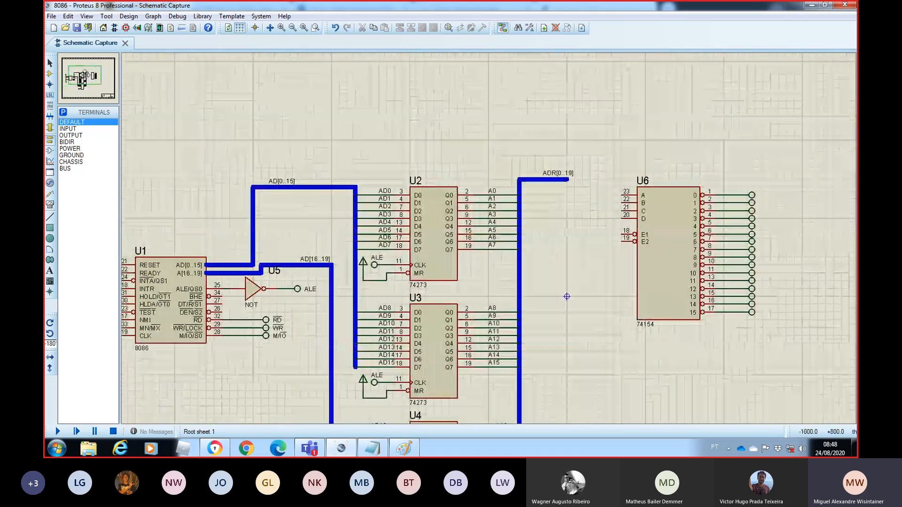
left_click(85, 75)
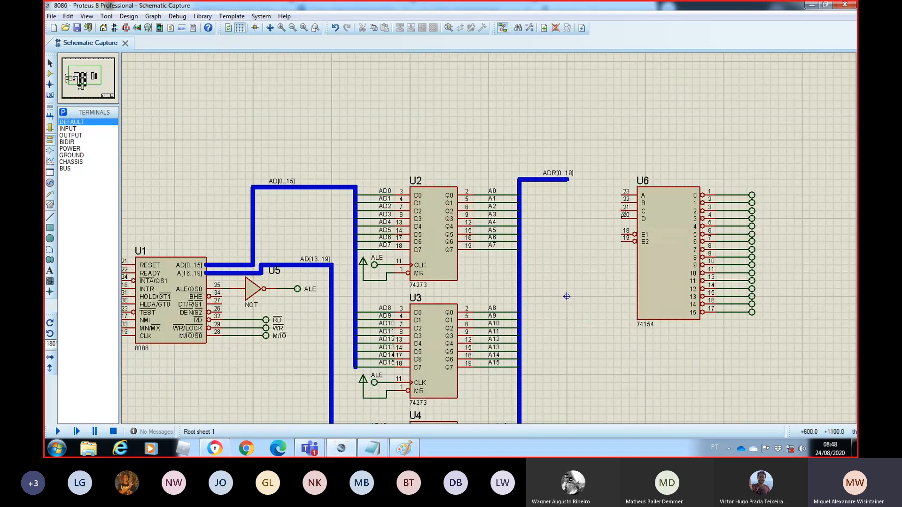
left_click(52, 80)
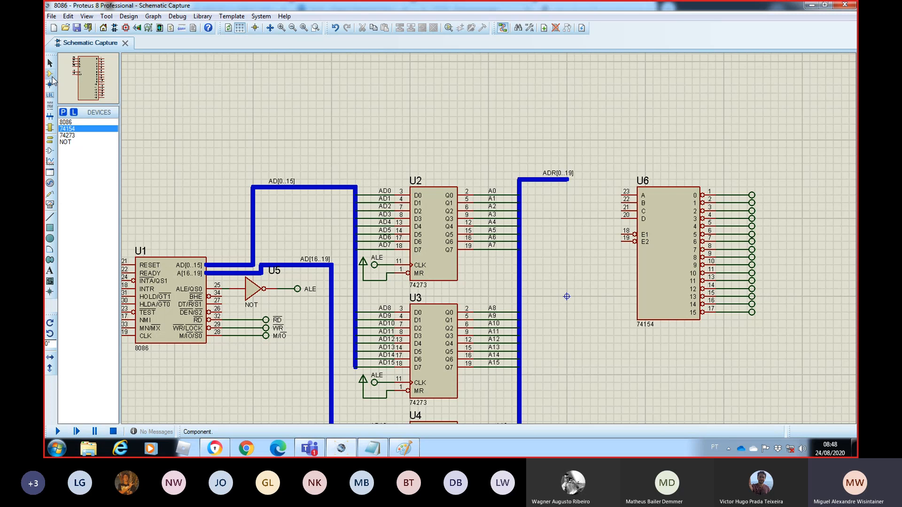
left_click(64, 112)
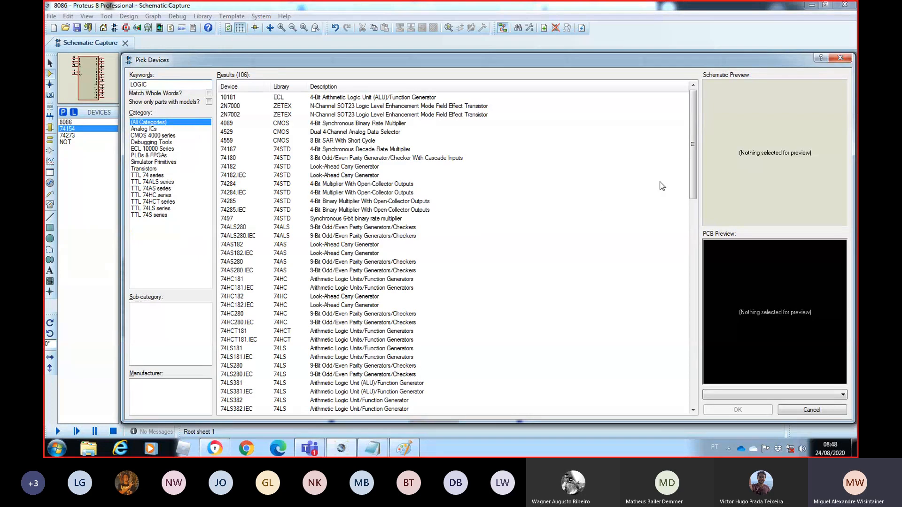
left_click_drag(694, 151, 681, 257)
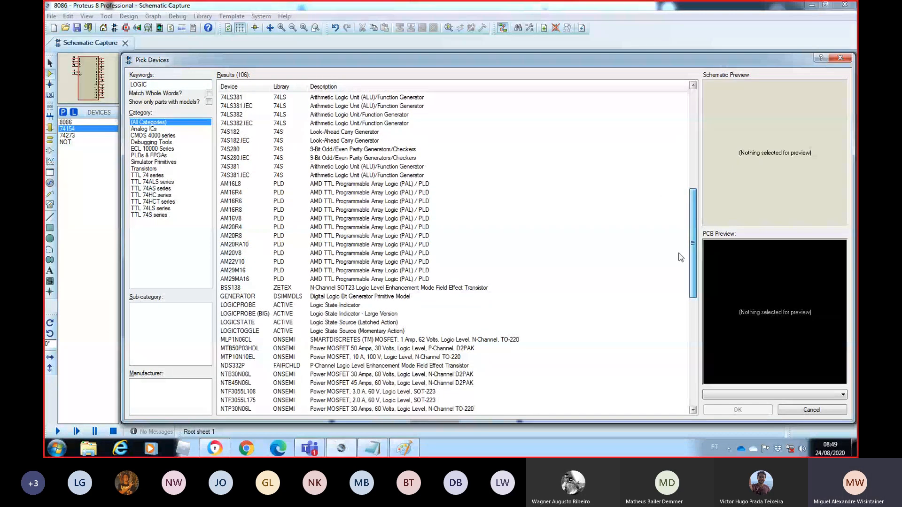
left_click(241, 307)
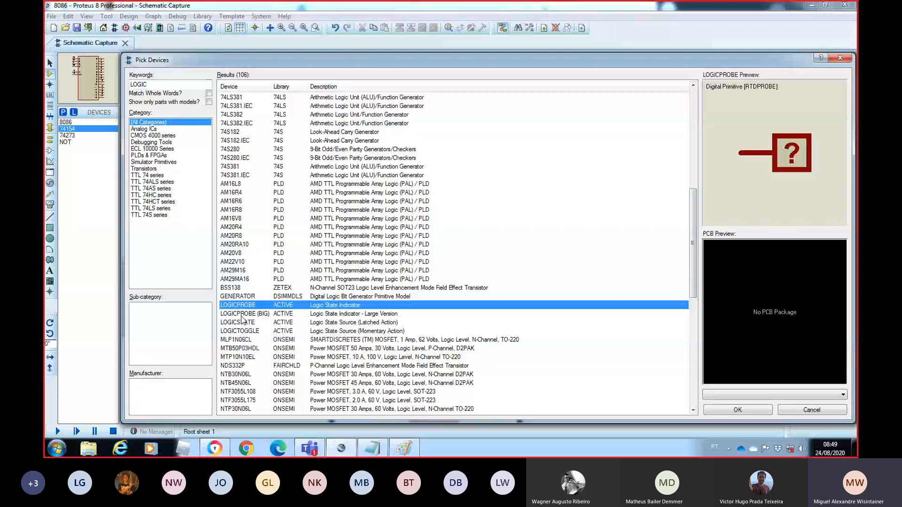
left_click(245, 323)
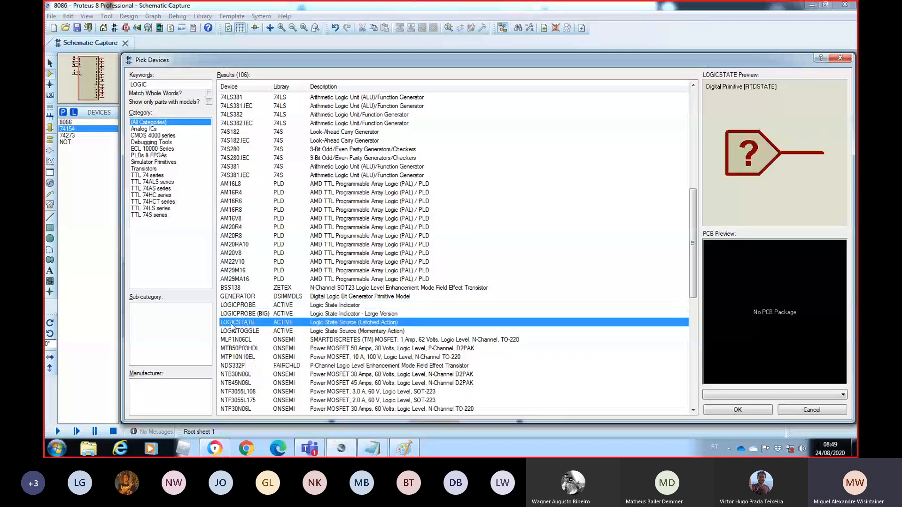
double_click(251, 325)
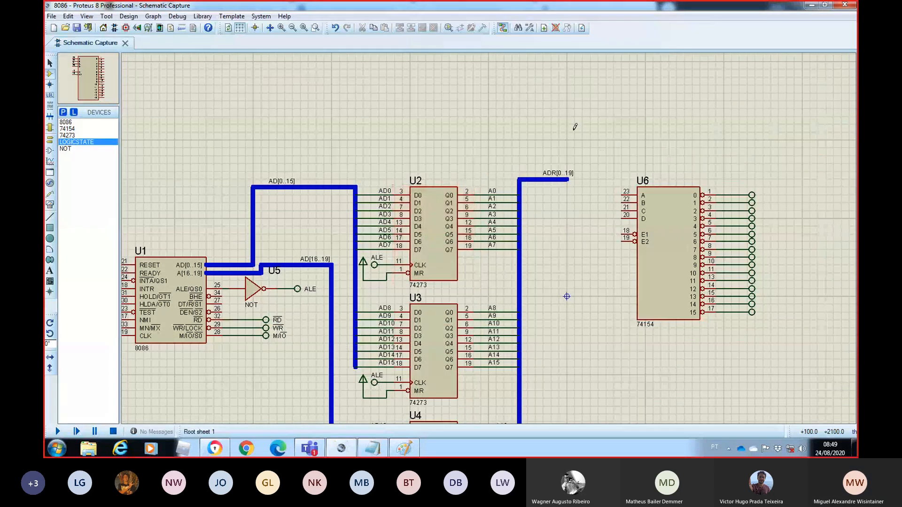
Step: Place four LOGICSTATE sources stacked in a column between the ADR[0..19] bus and the 74154
left_click(551, 220)
left_click(551, 221)
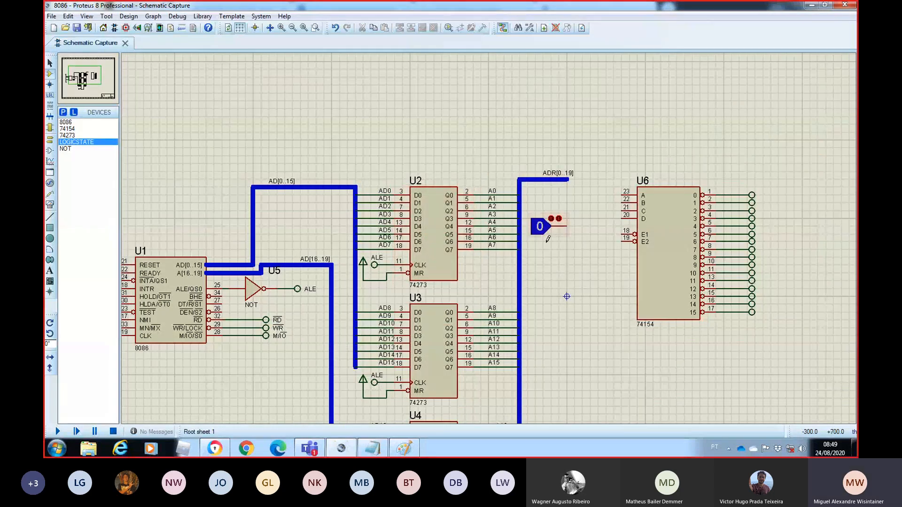
left_click(553, 240)
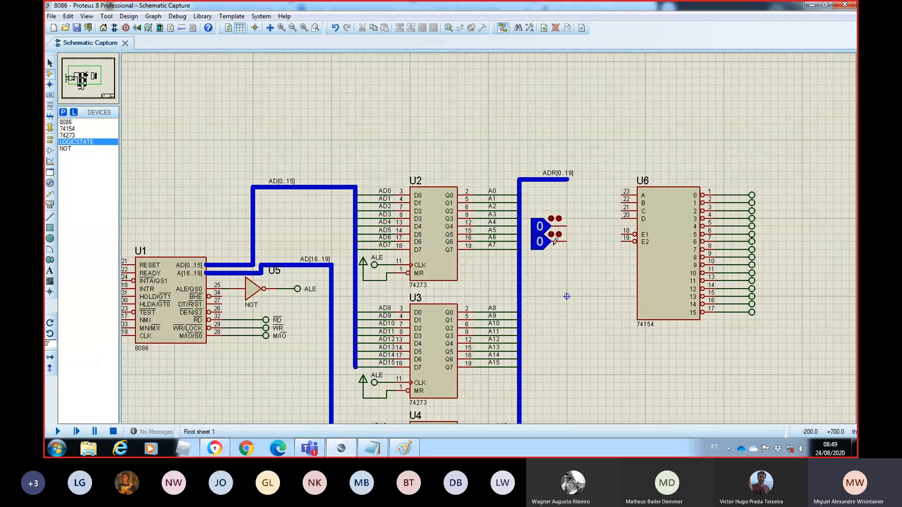
left_click(548, 262)
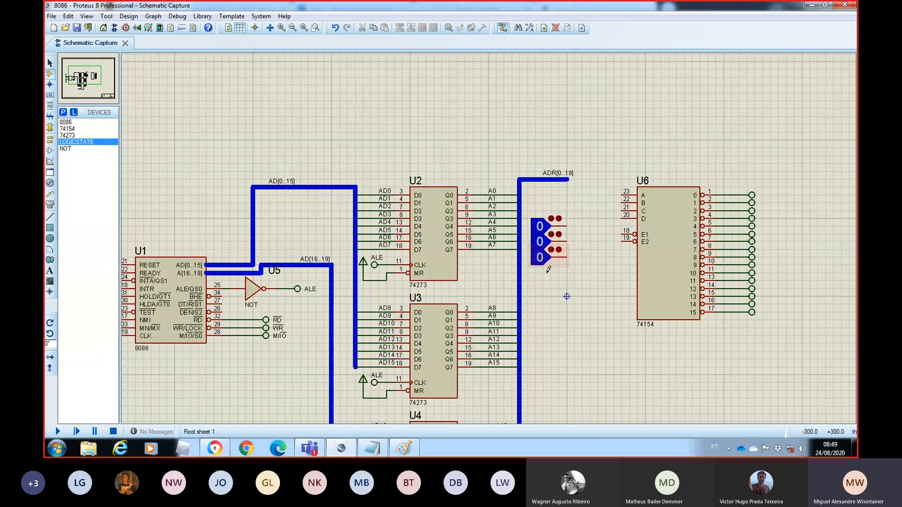
left_click(548, 278)
Step: Wire the four LOGICSTATE sources in order from the uppermost down to the 74154 inputs A, B, C and D
left_click(567, 226)
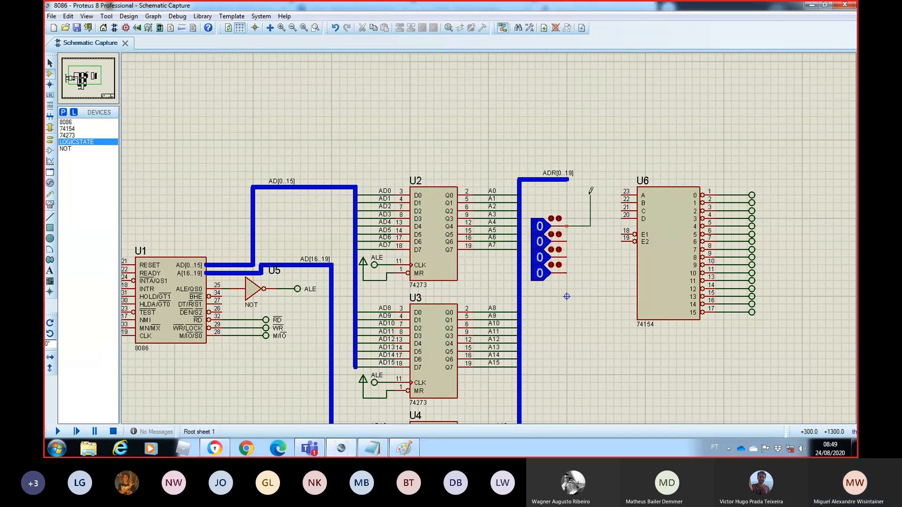
left_click(620, 192)
left_click(620, 203)
left_click(566, 257)
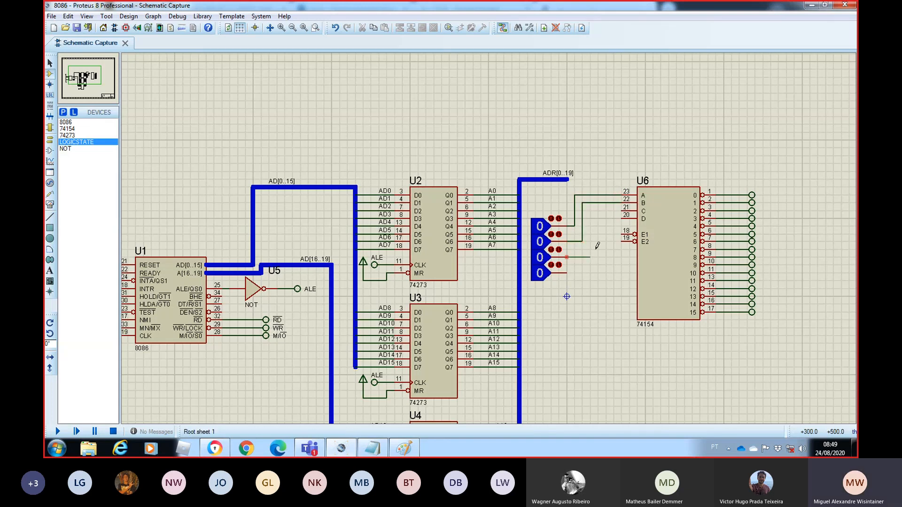
left_click(620, 211)
left_click(566, 273)
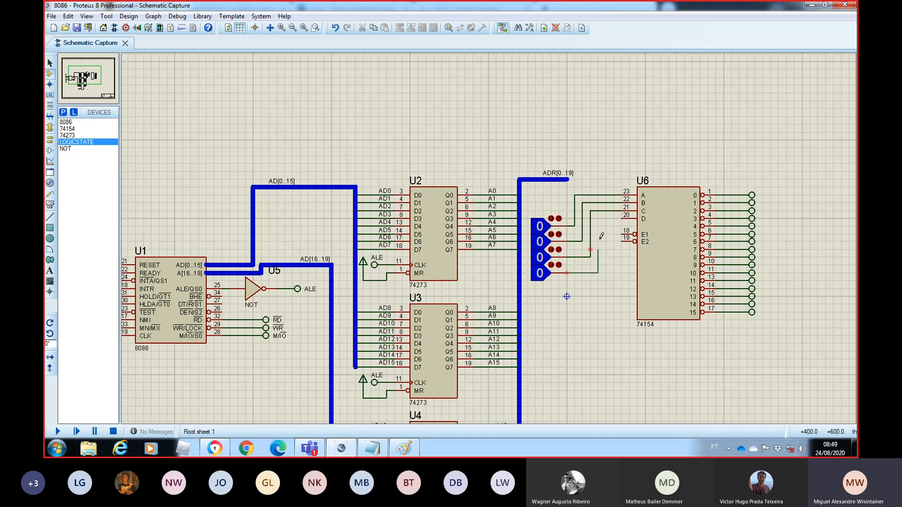
left_click(621, 215)
Step: Place a GROUND terminal below and to the left of the 74154's enable inputs, and wire both E1 and E2 to it
scroll(668, 211, "up", 1)
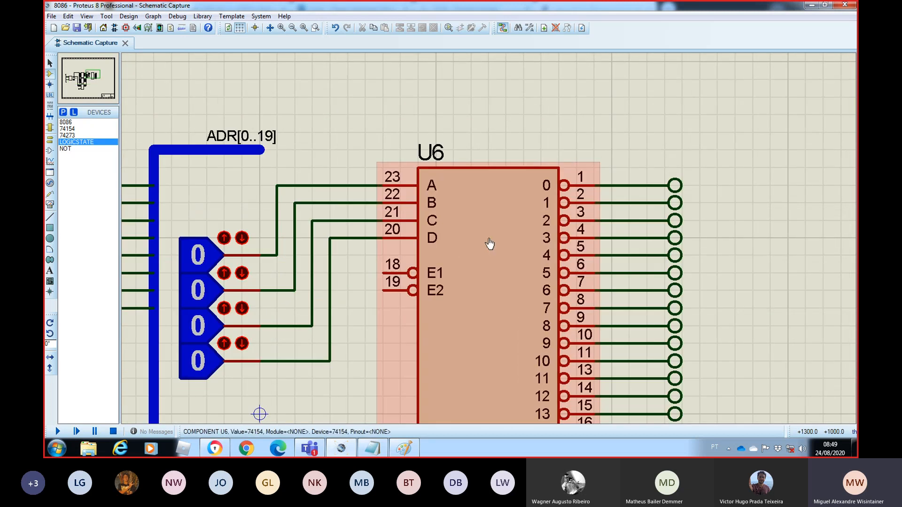
scroll(343, 252, "down", 2)
scroll(401, 236, "up", 1)
scroll(402, 236, "up", 1)
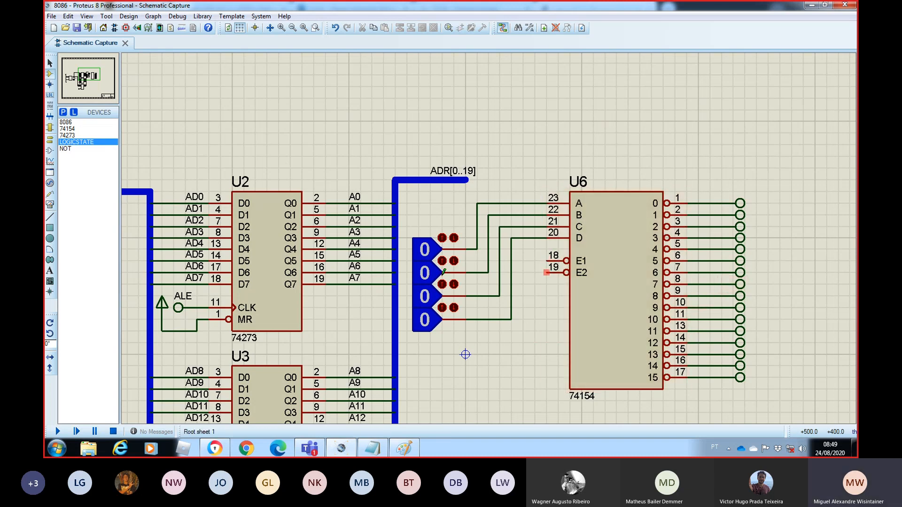
left_click(49, 140)
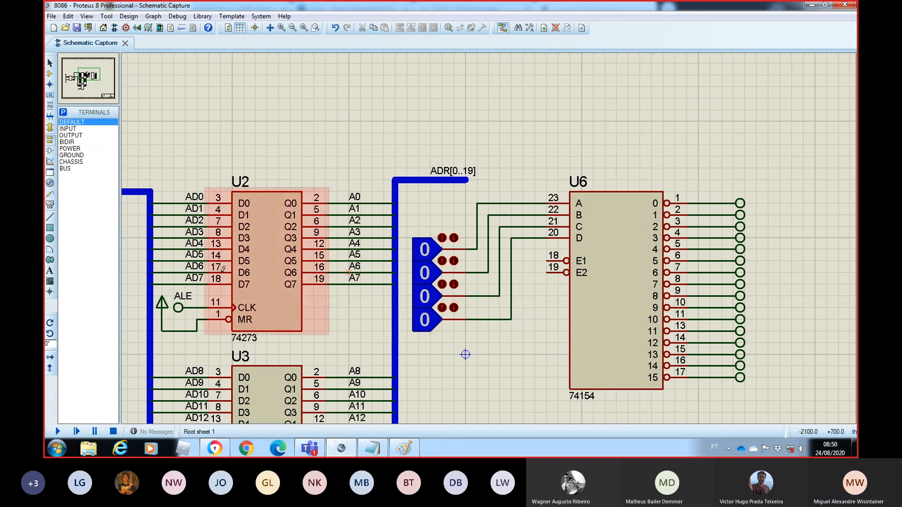
left_click(72, 156)
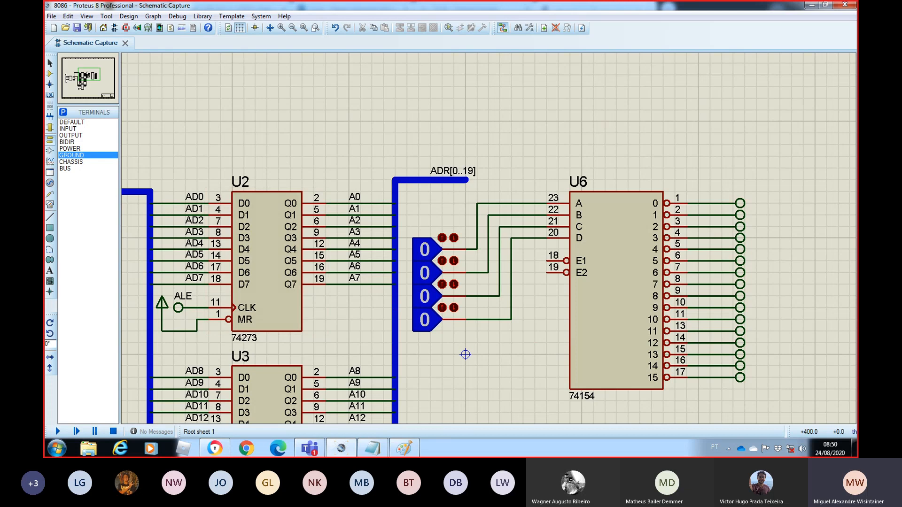
left_click(512, 343)
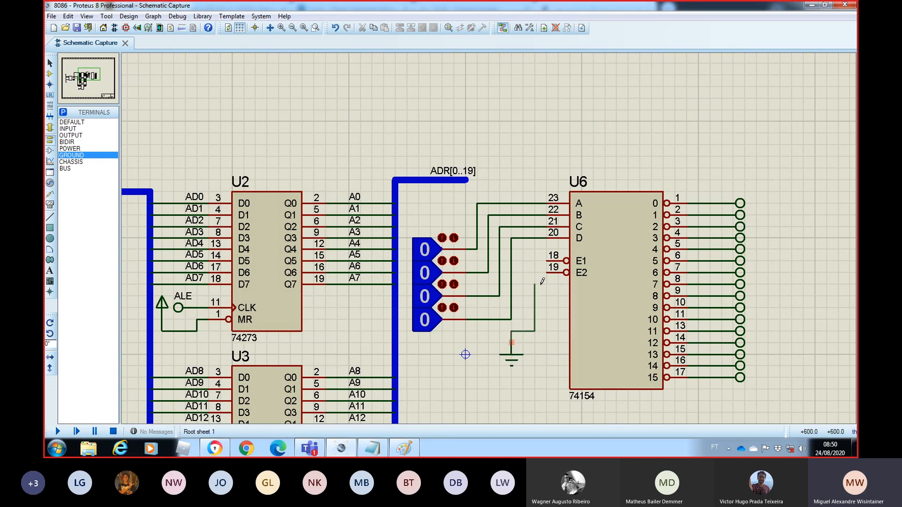
left_click(546, 261)
left_click(546, 273)
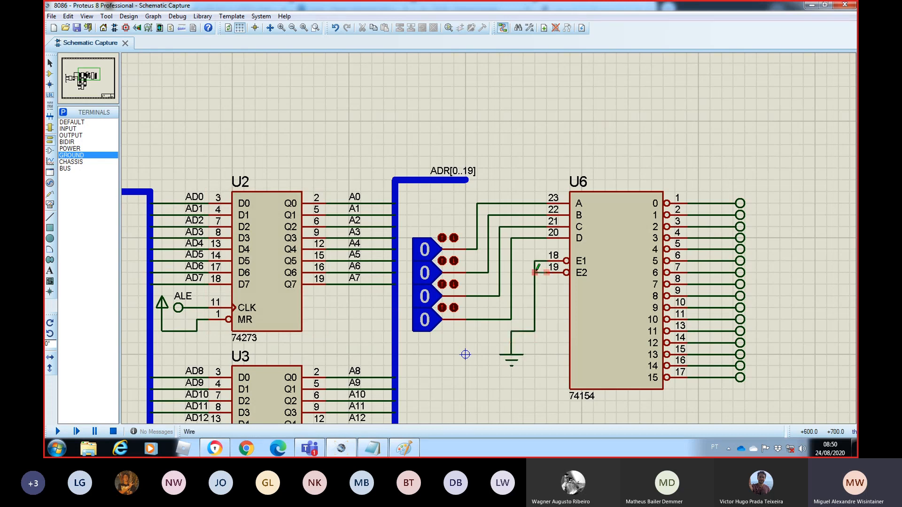
left_click(534, 273)
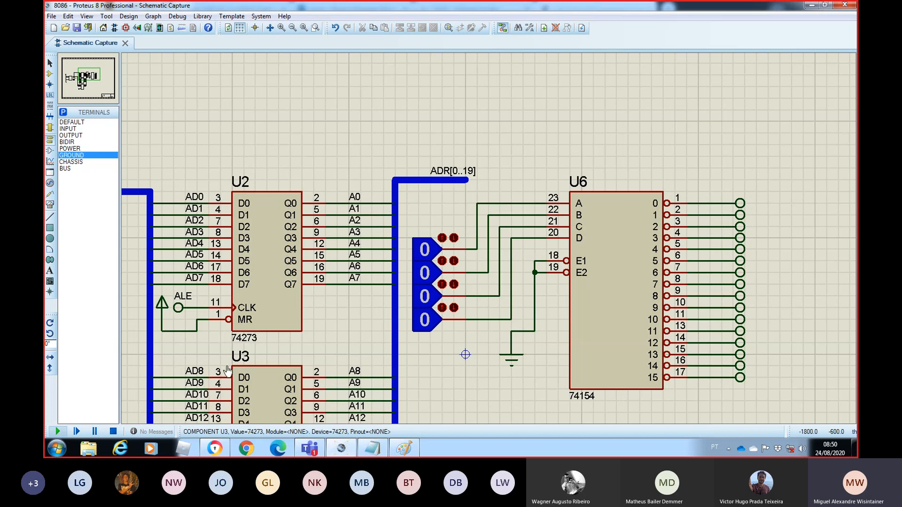
Step: Run the simulation and toggle the logic sources on 74154 inputs A and B to 1 and back to 0
key("F12")
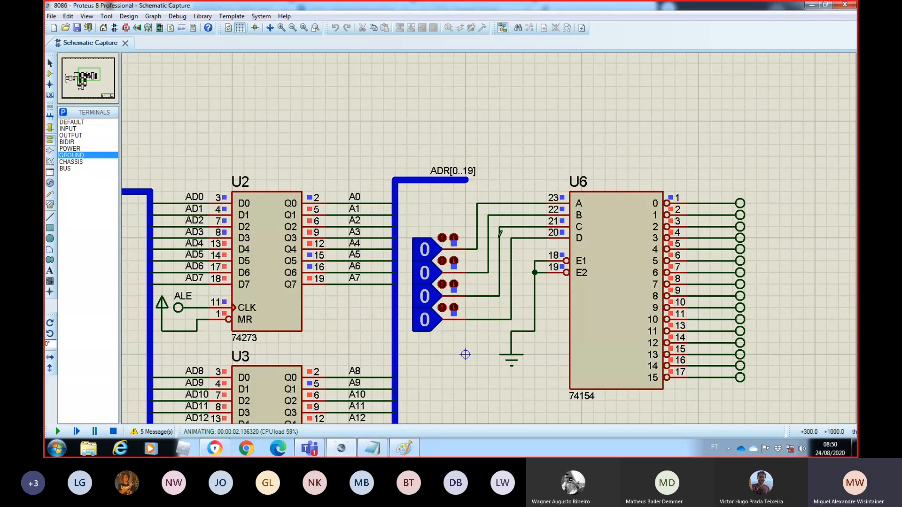
left_click(429, 251)
left_click(426, 270)
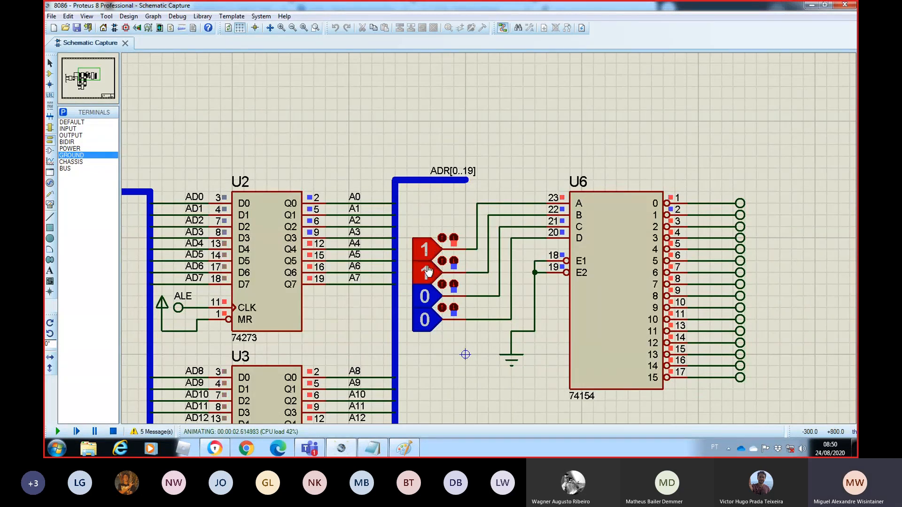
left_click(426, 256)
left_click(425, 271)
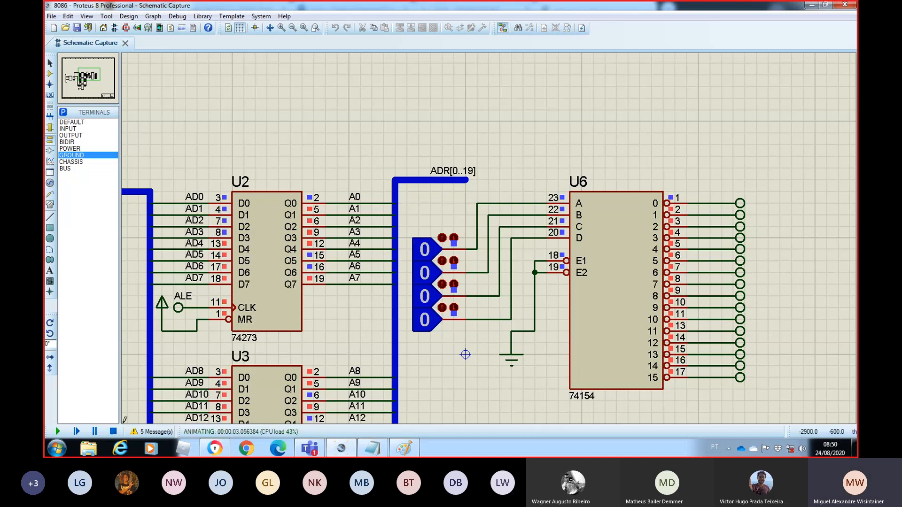
left_click(120, 430)
left_click(58, 431)
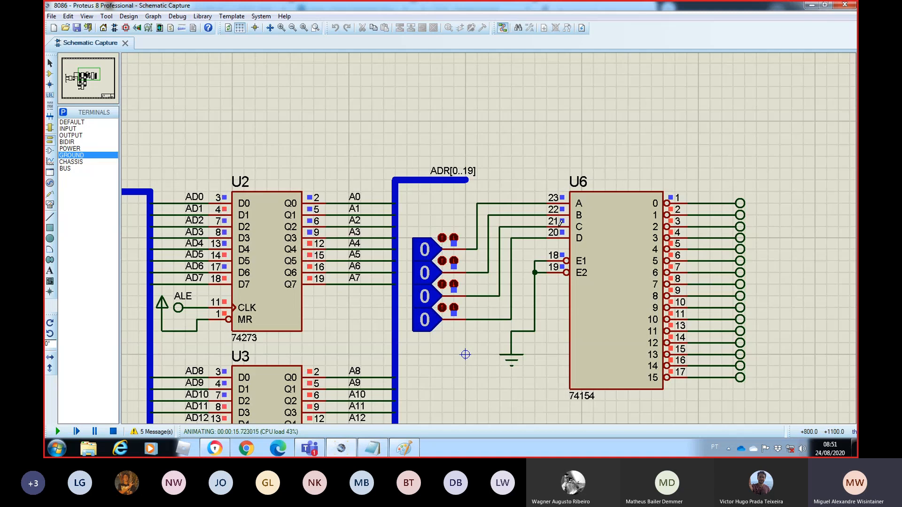
Step: Set the logic sources on inputs A, B, D and C to 1 one after another, checking the 74154 outputs
left_click(431, 253)
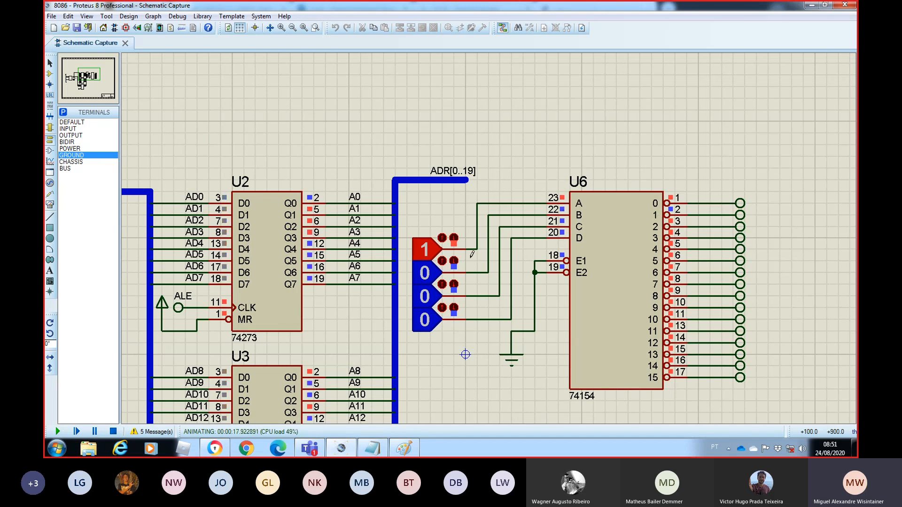
left_click(433, 271)
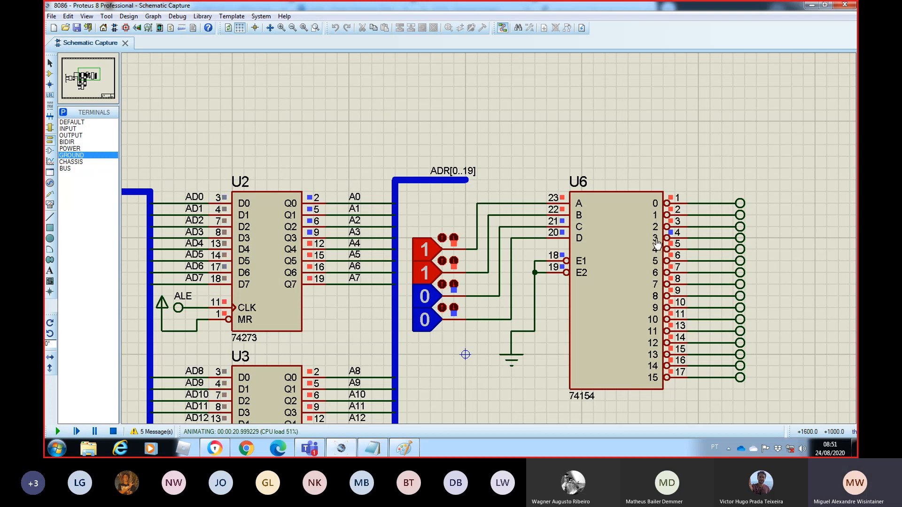
left_click(429, 320)
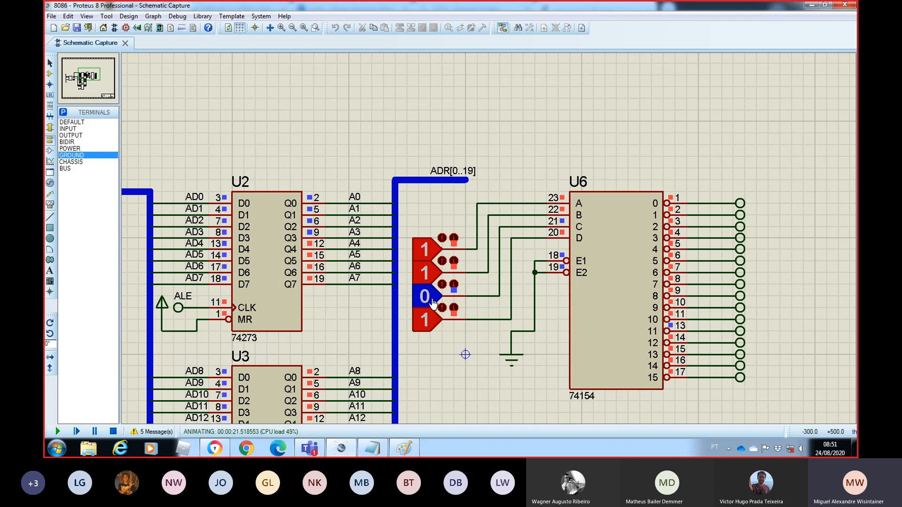
left_click(431, 300)
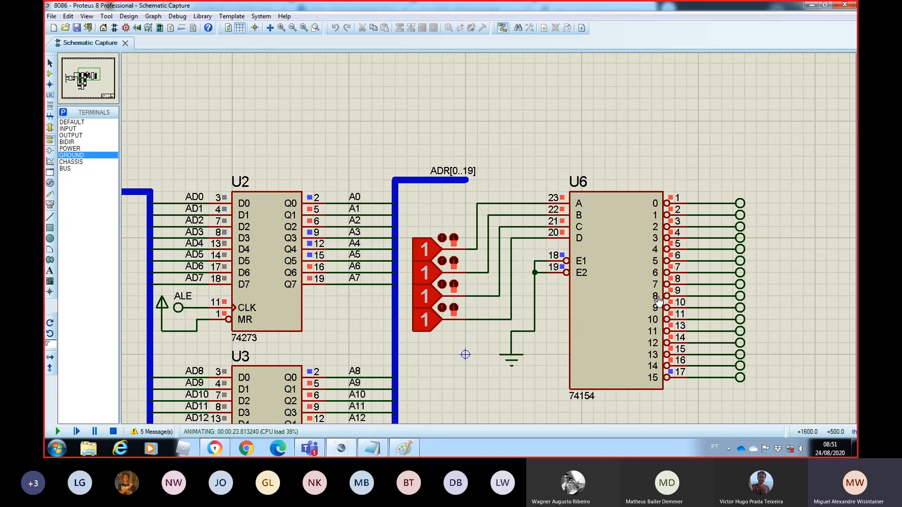
Step: Return the logic sources on inputs C, B, A and D to 0 in turn, checking the selected decoder output
left_click(436, 301)
left_click(427, 273)
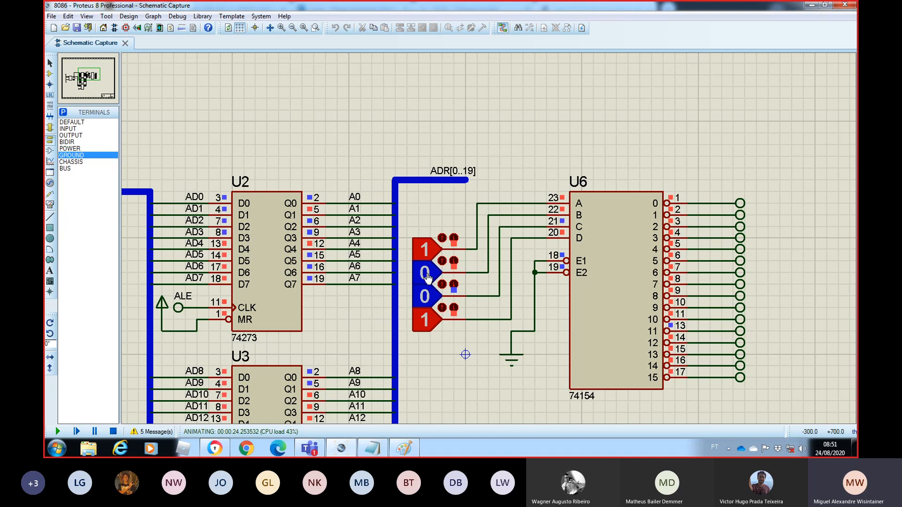
left_click(426, 250)
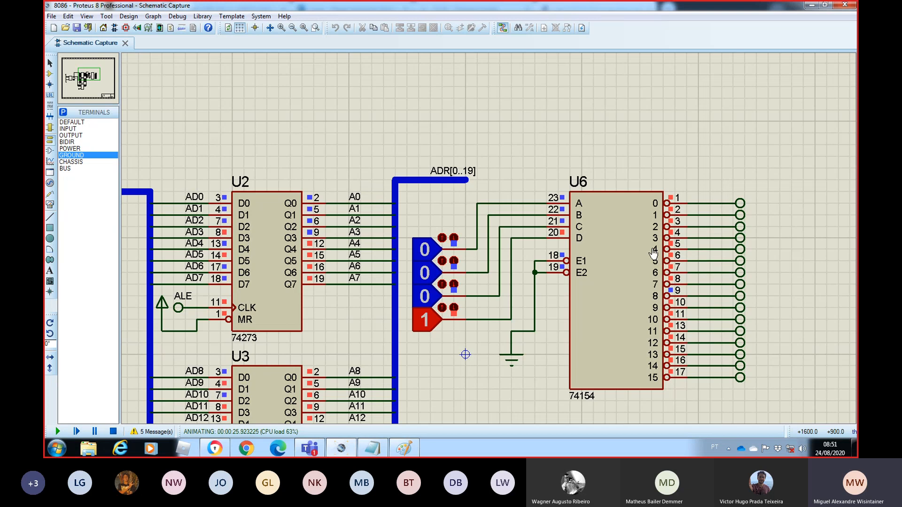
left_click(427, 321)
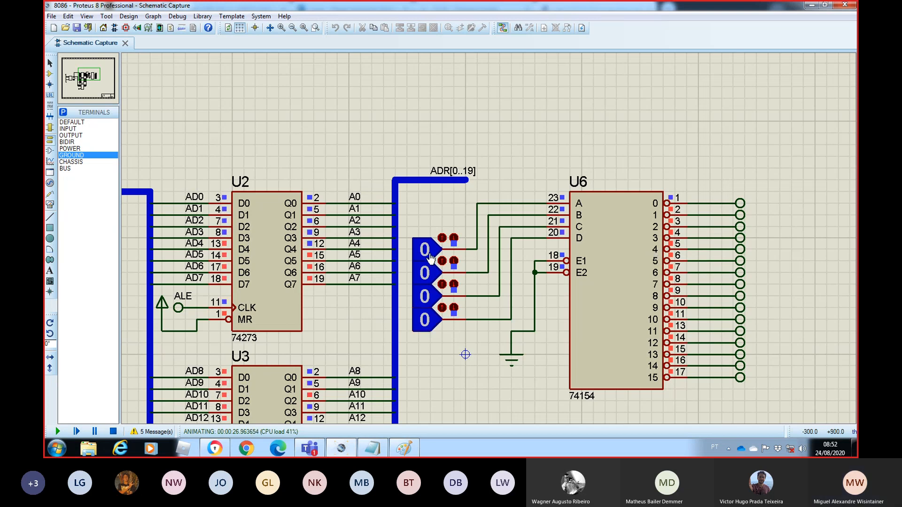
Step: Test the decoder with only input C at 1, and with inputs A, B and C at 1 while D stays 0
left_click(430, 296)
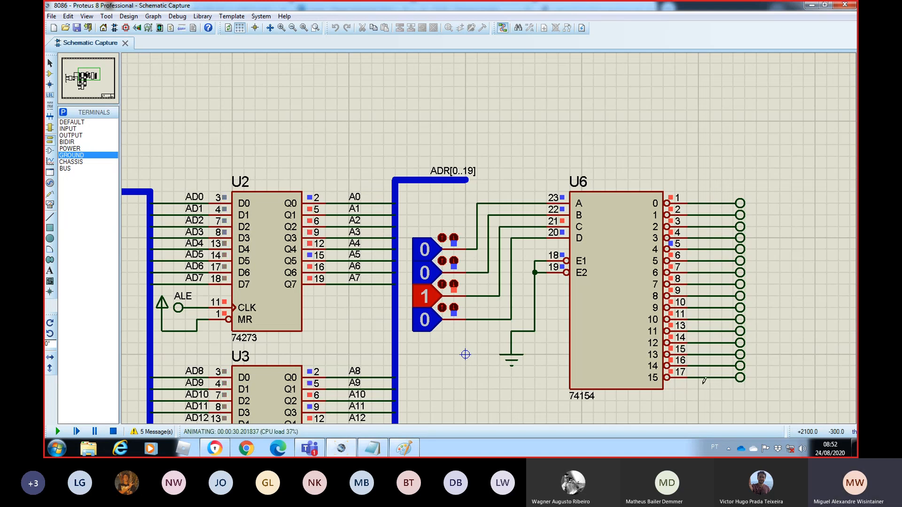
left_click(430, 293)
left_click(428, 256)
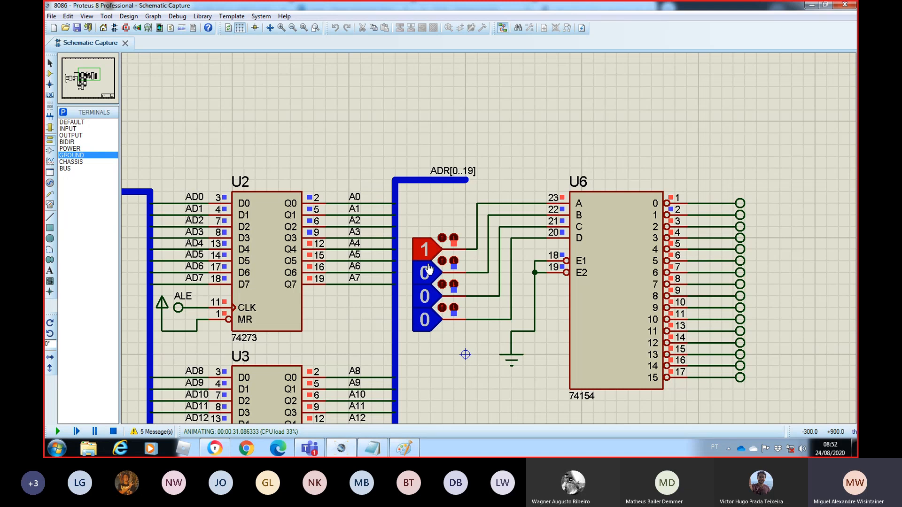
left_click(426, 277)
left_click(426, 296)
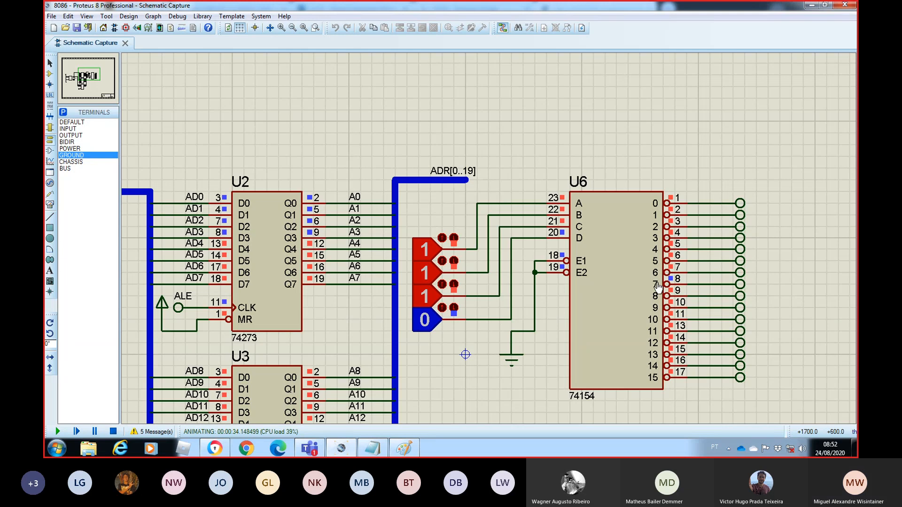
Step: Test the decoder with inputs B and C at 1 and A and D at 0, and stop the simulation
left_click(429, 295)
left_click(429, 257)
left_click(428, 254)
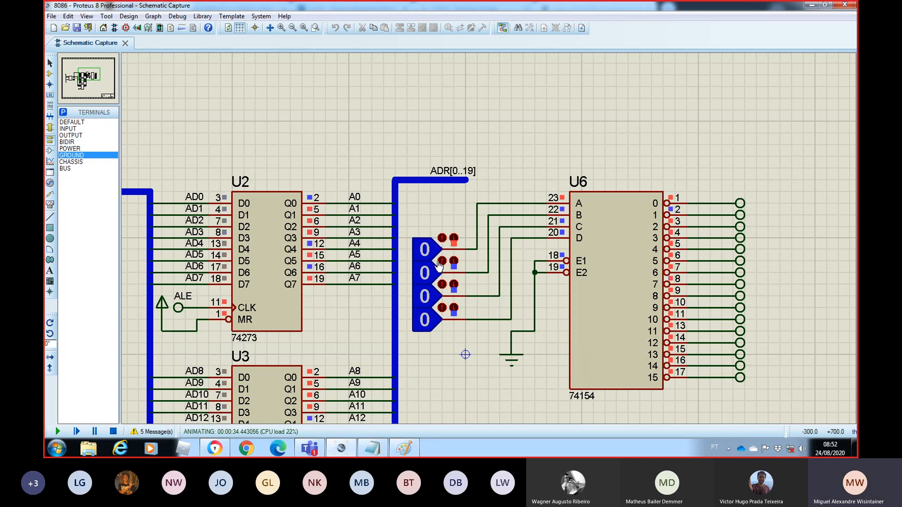
left_click(421, 284)
left_click(421, 276)
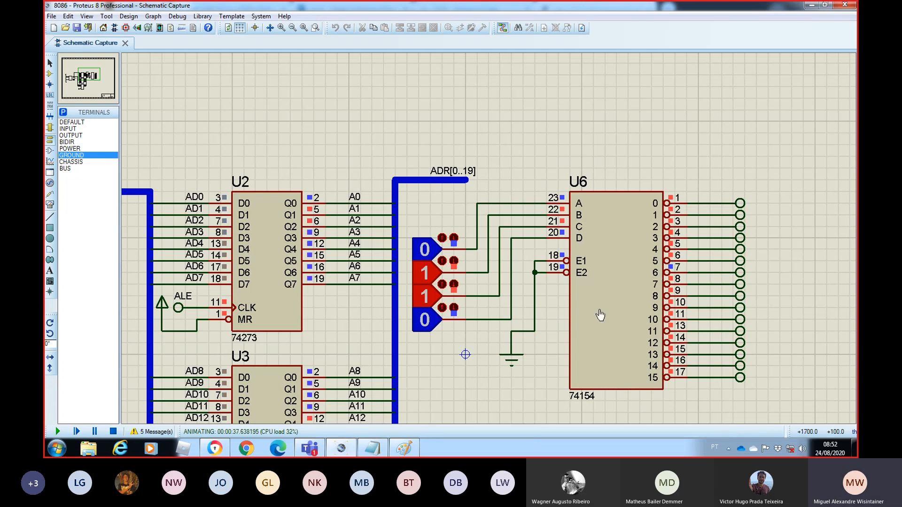
right_click(426, 254)
left_click(419, 226)
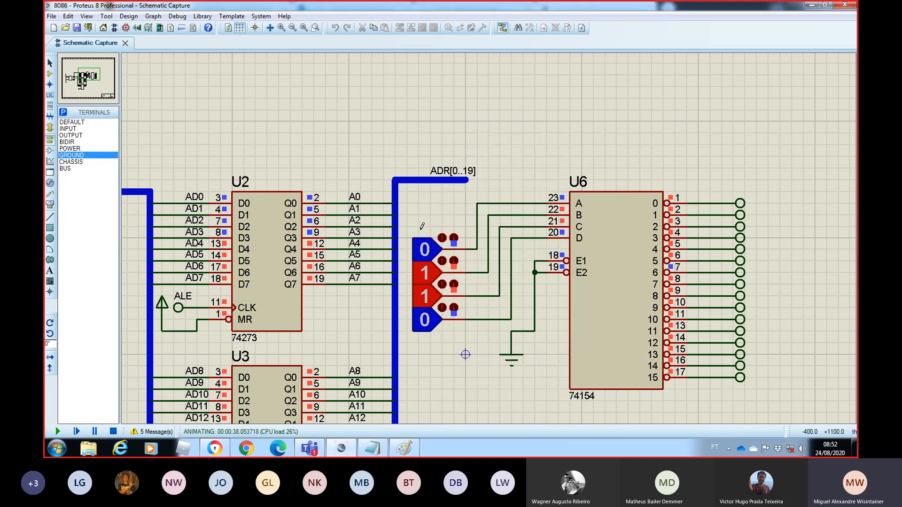
left_click(113, 431)
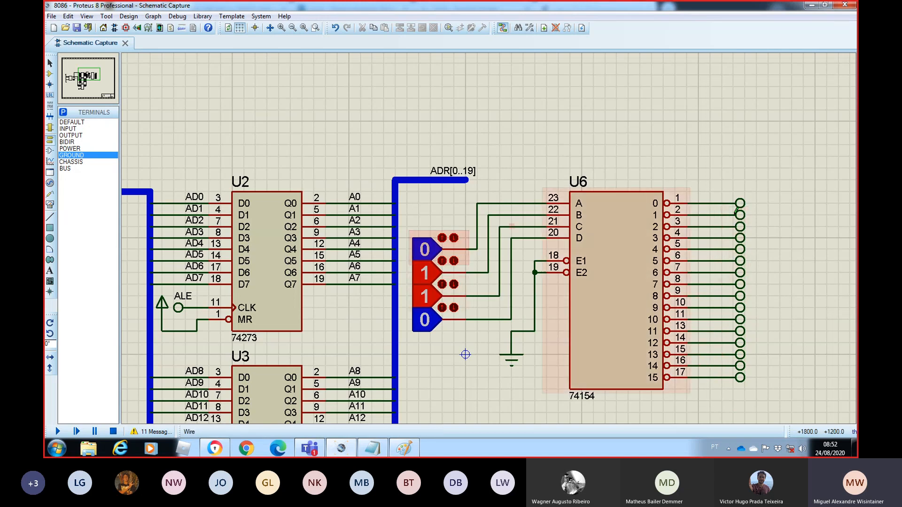
Step: Undo the placement and wiring of the four LOGICSTATE sources and the GROUND terminal at the 74154 inputs
left_click(427, 251)
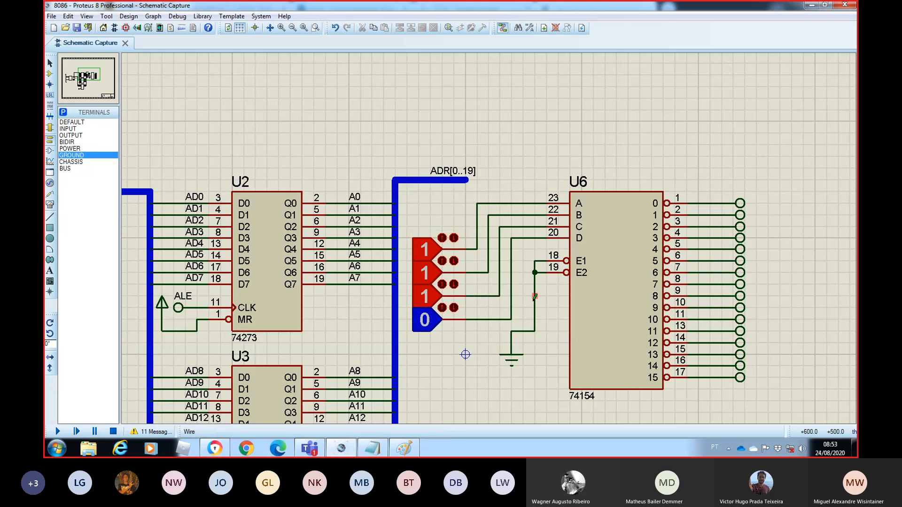
key("ctrl+z")
key("ctrl+z")
key("ctrl+z")
key("ctrl+z")
key("ctrl+z")
key("ctrl+z")
key("ctrl+z")
key("ctrl+z")
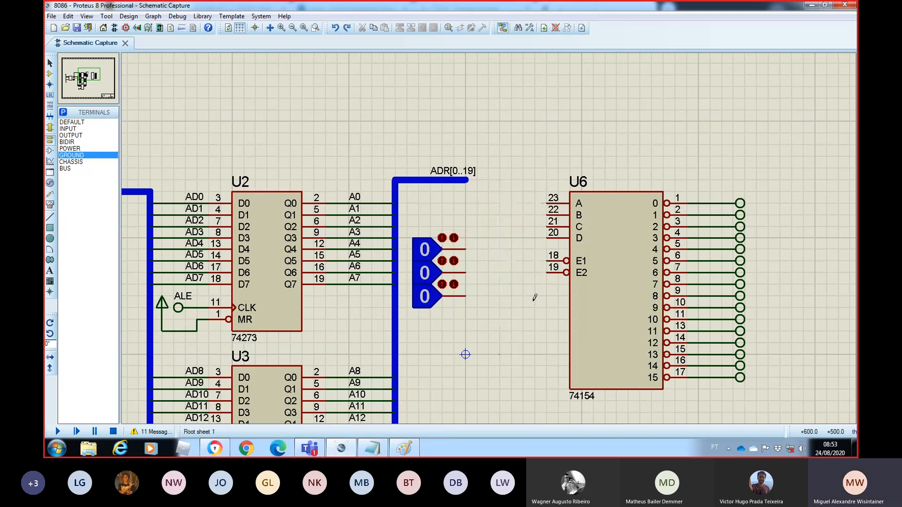
key("ctrl+z")
key("ctrl+z")
key("ctrl+z")
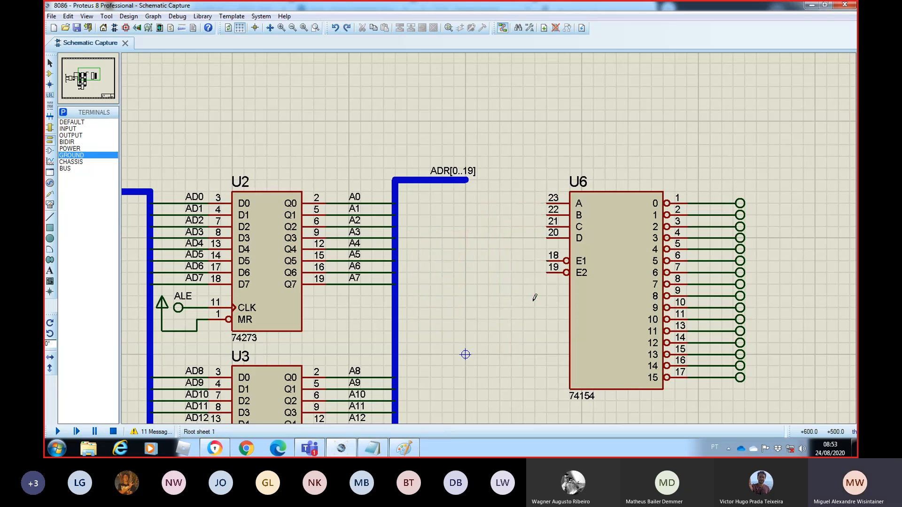
Step: Label the terminals on 74154 outputs 0, 1 and 2 with the overlined names $IO0$, $IO1$ and $IO2$
double_click(741, 210)
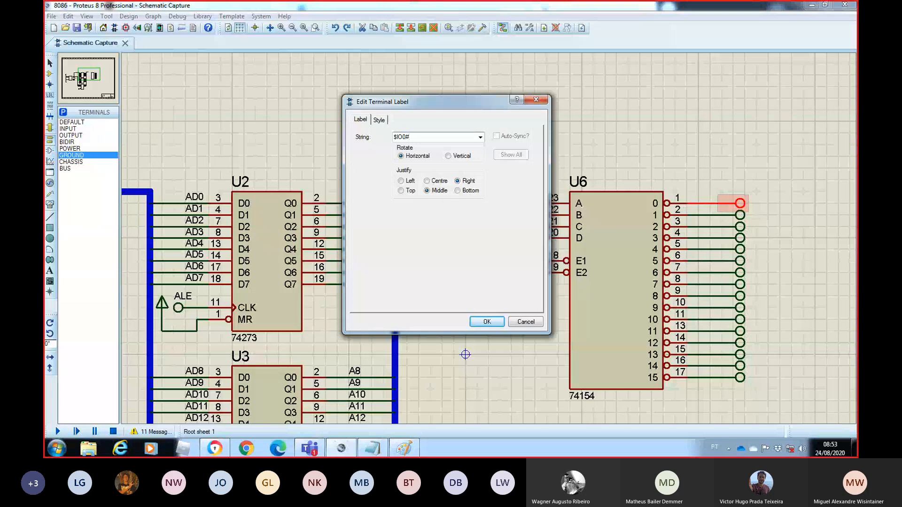
key("Return")
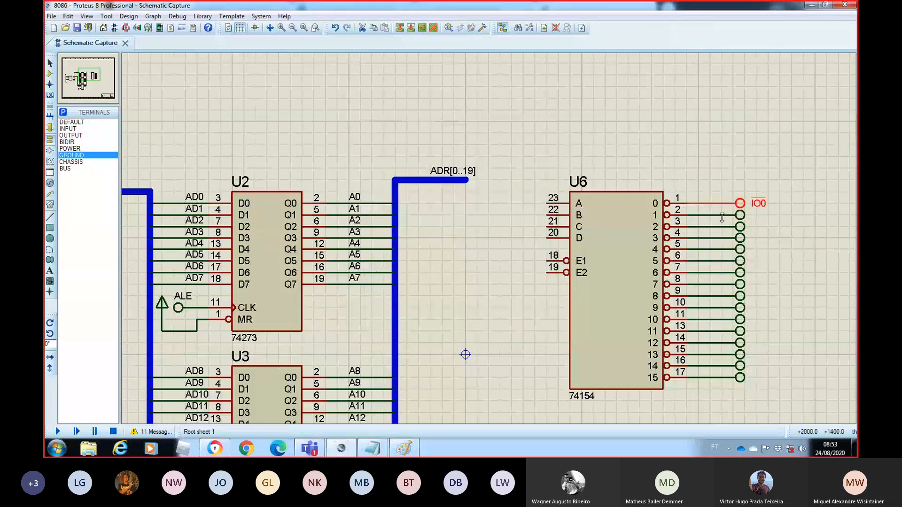
double_click(741, 216)
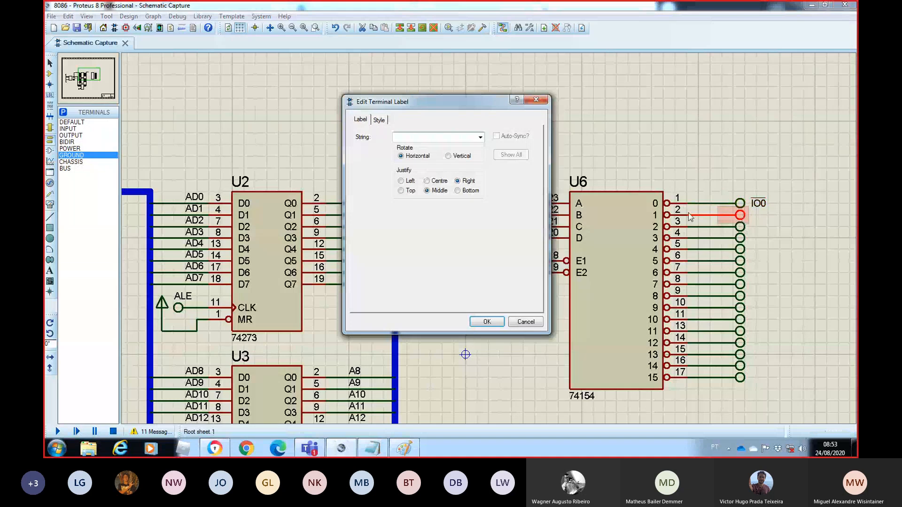
type("$IO1$")
key("Return")
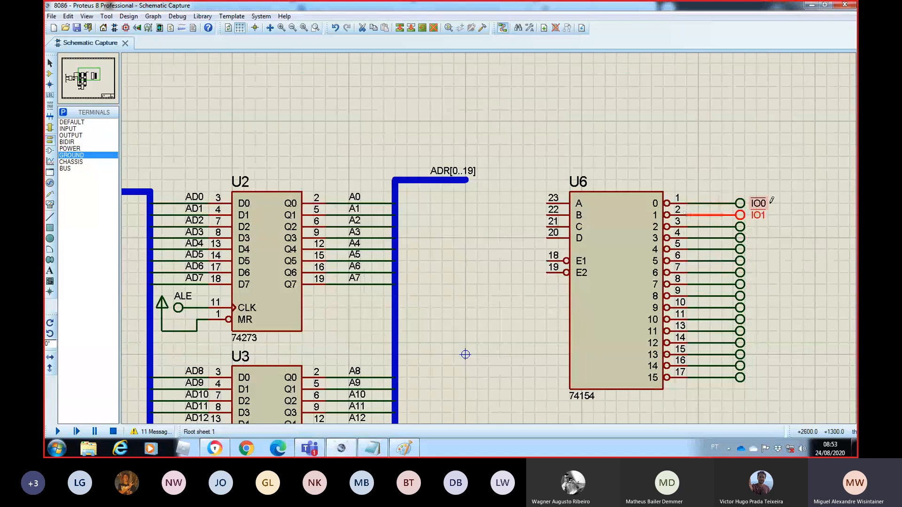
double_click(742, 228)
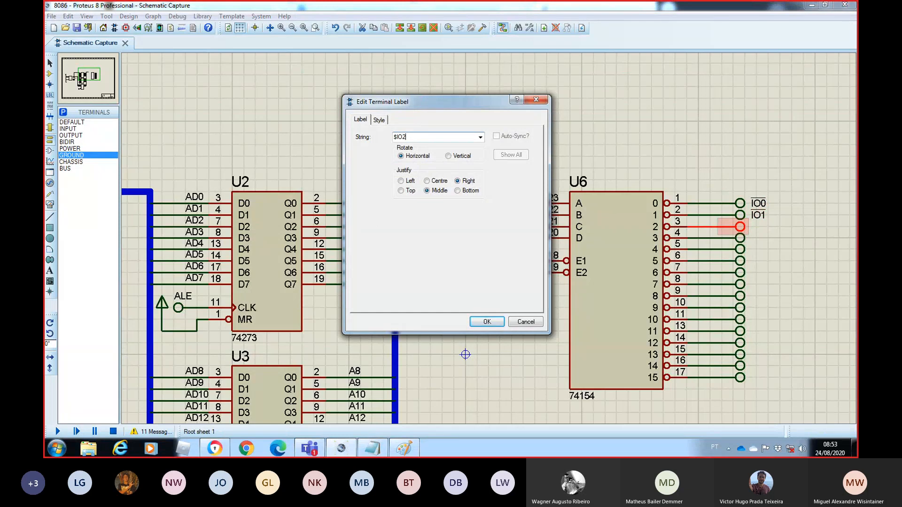
key("Return")
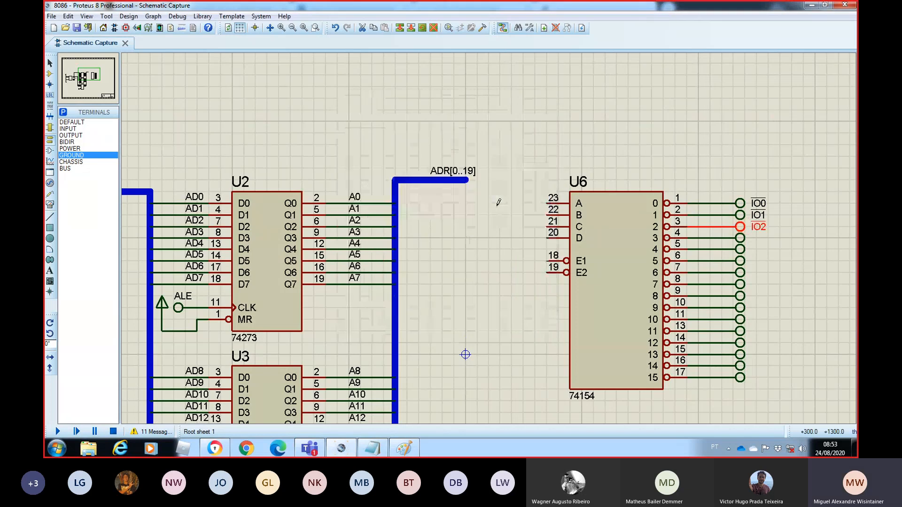
Step: Label the terminals on 74154 outputs 3, 4 and 5 with the overlined names $IO3$, $IO4$ and $IO5$
double_click(740, 239)
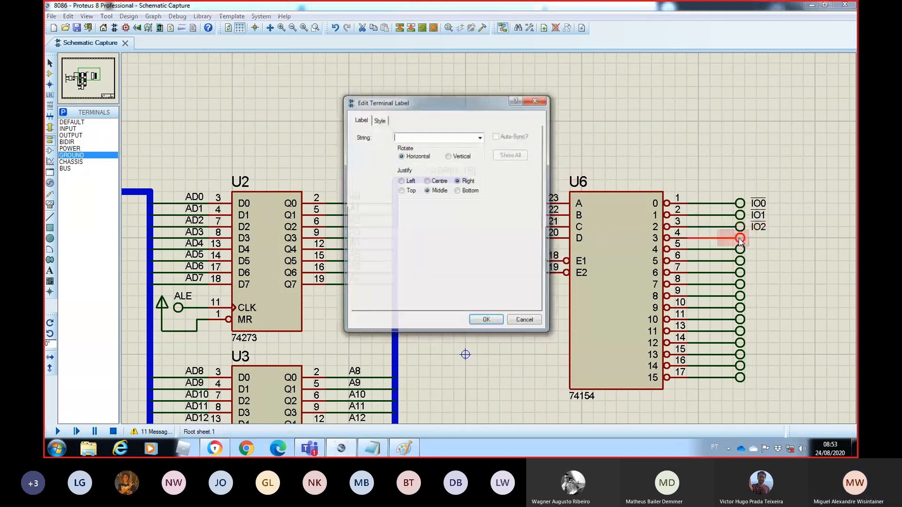
type("$IO3")
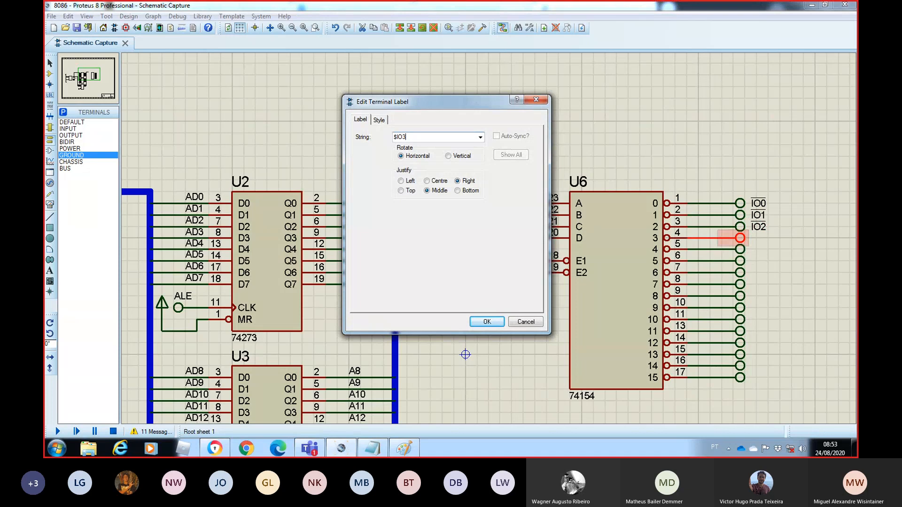
key("Return")
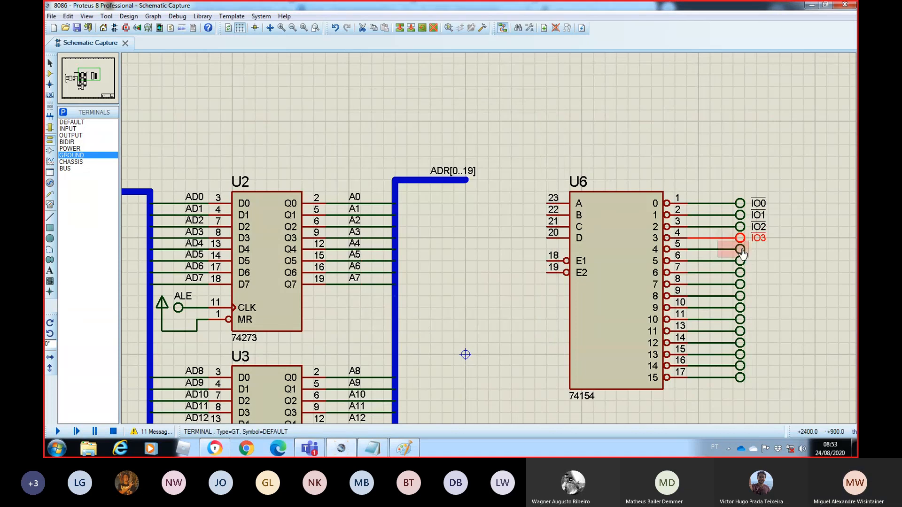
double_click(740, 250)
type("$")
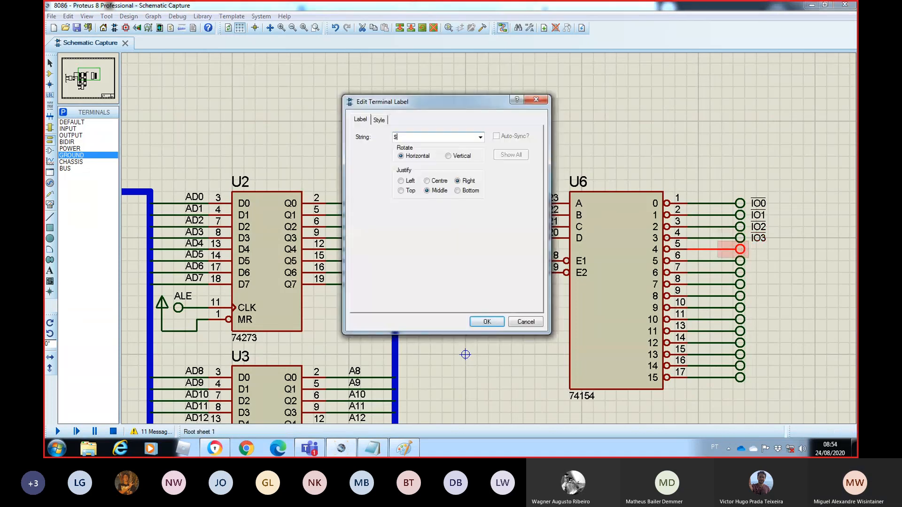
type("IO4$")
key("Return")
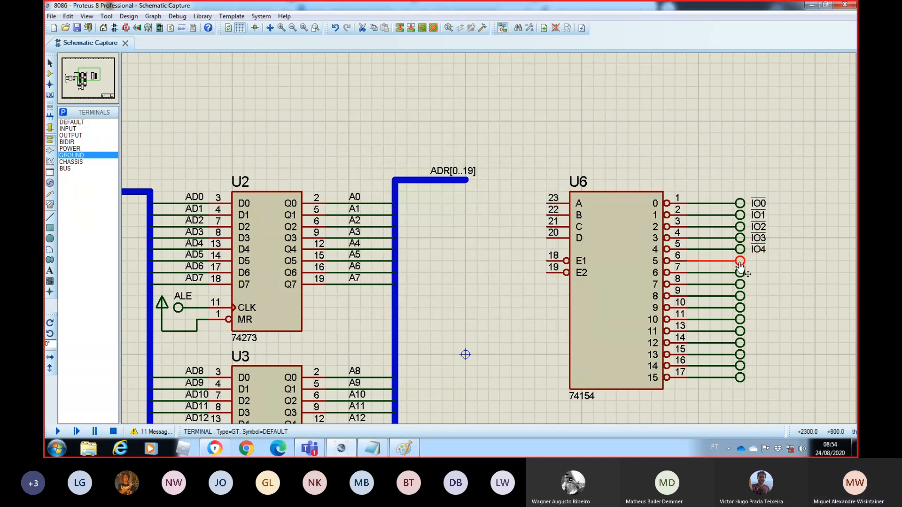
double_click(739, 262)
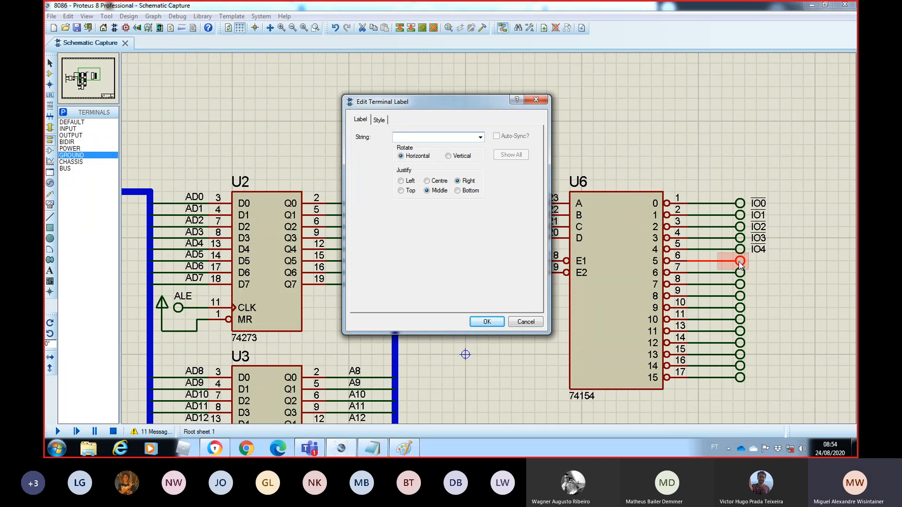
type("$IO5$")
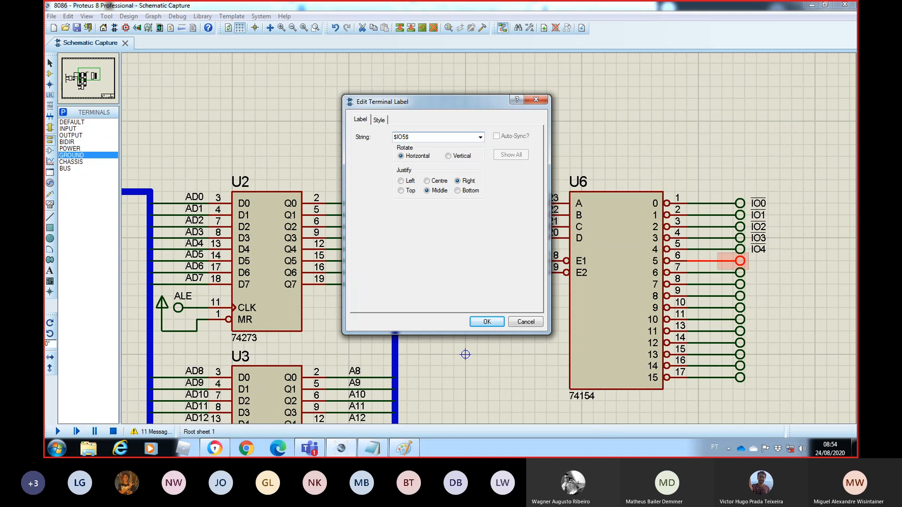
key("Return")
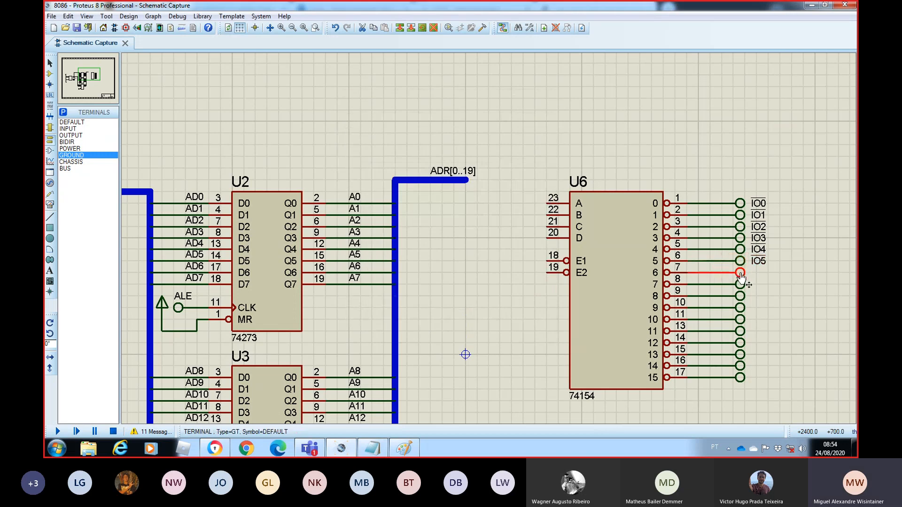
Step: Copy the label text of the output 5 terminal and label the terminal on 74154 output 6 as $IO6$
double_click(740, 276)
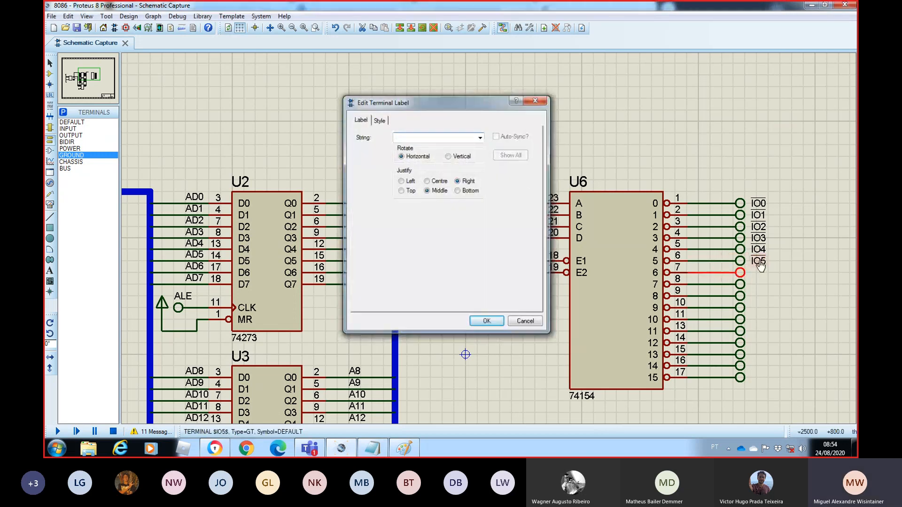
key("Escape")
double_click(740, 260)
left_click_drag(414, 137, 372, 137)
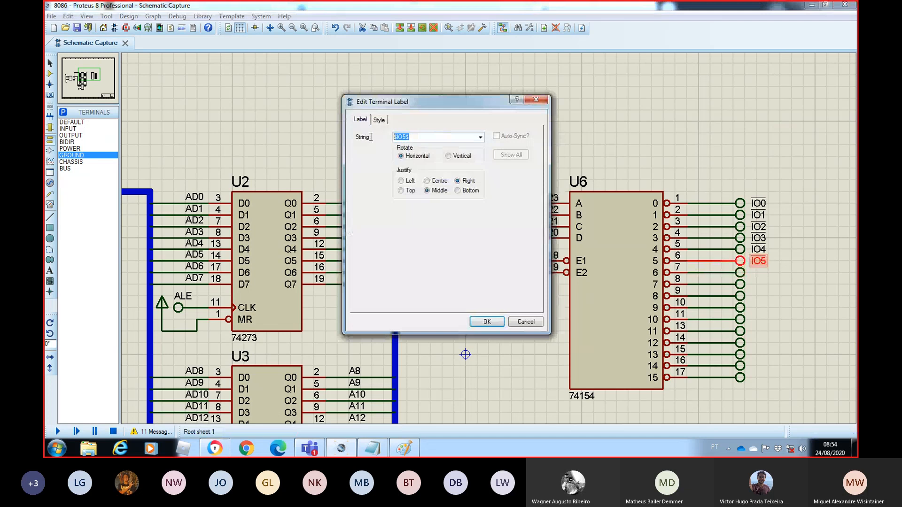
key("Return")
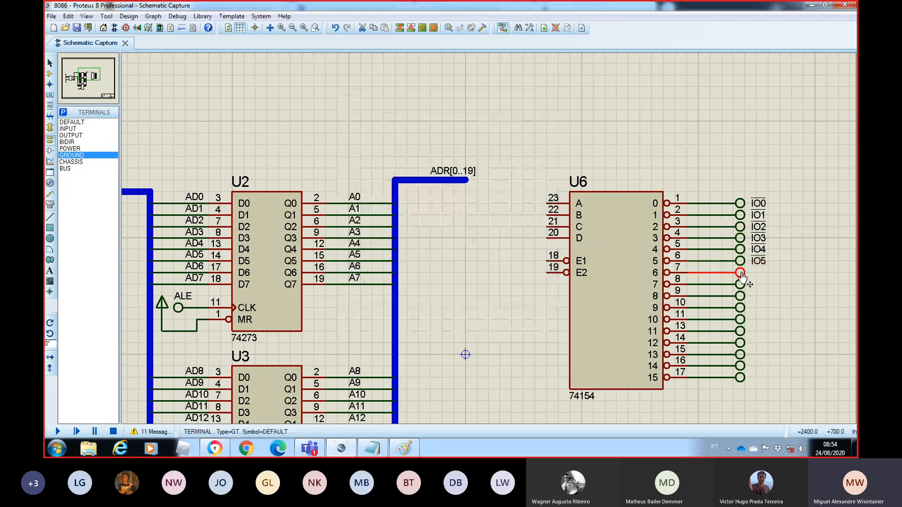
double_click(741, 273)
type("$IO5$")
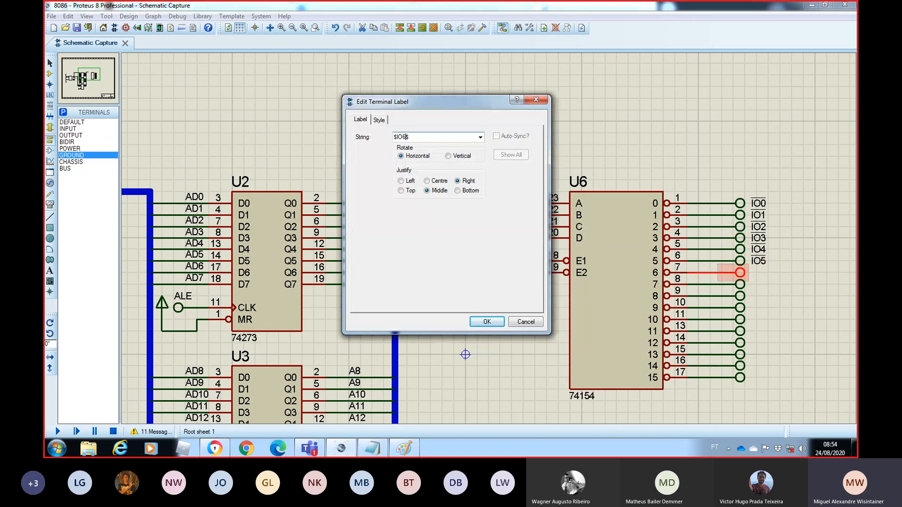
key("Return")
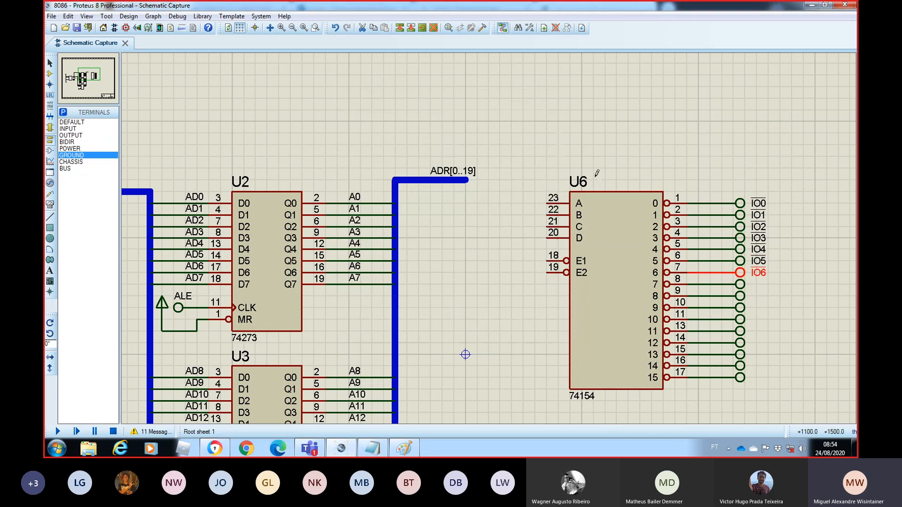
Step: Label the terminals on 74154 outputs 7 and 8 with the overlined names $IO7$ and $IO8$
double_click(740, 285)
type("$IO5$")
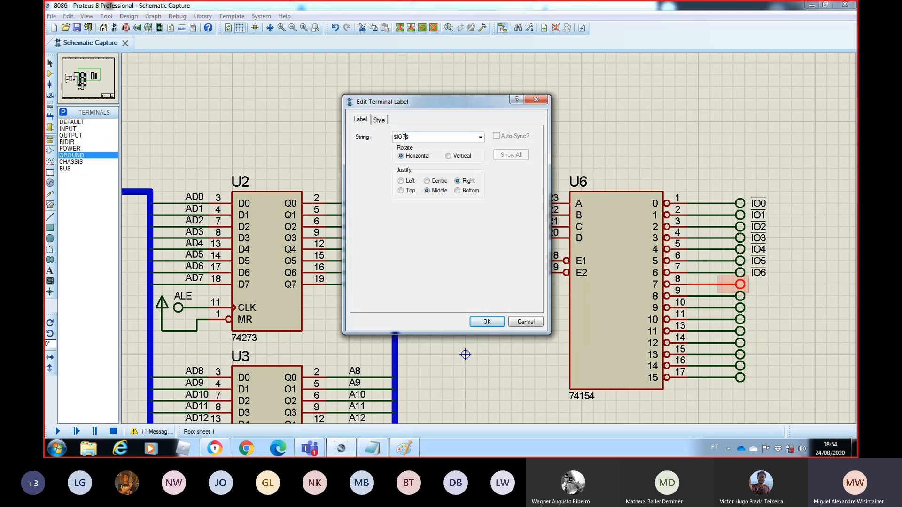
key("Return")
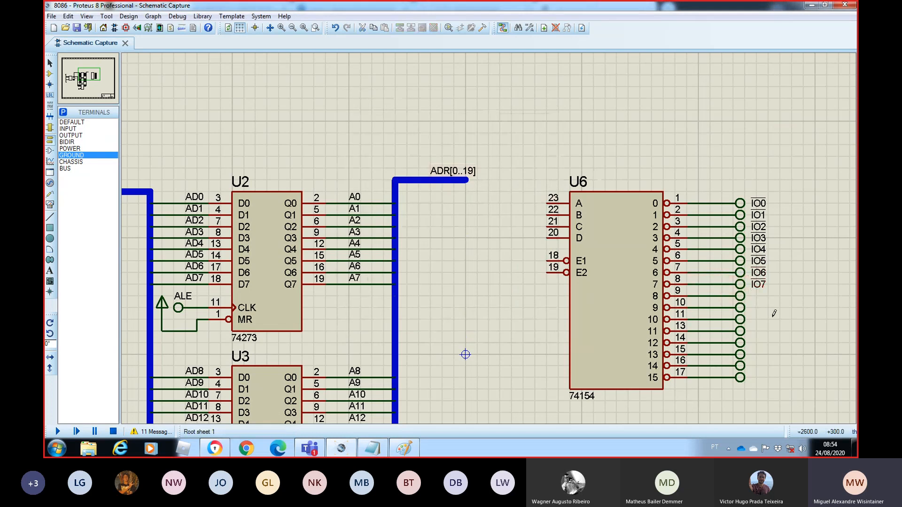
double_click(741, 296)
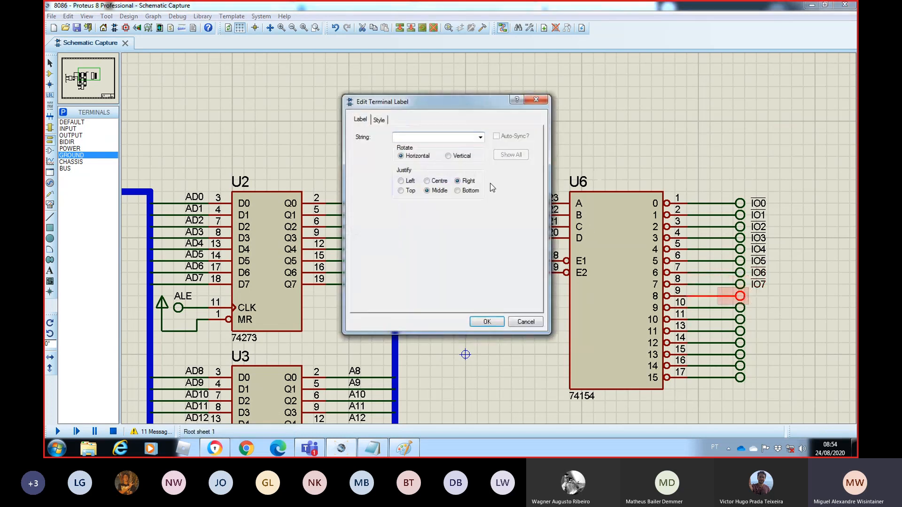
type("$IO$")
key("Left")
type("8")
key("Return")
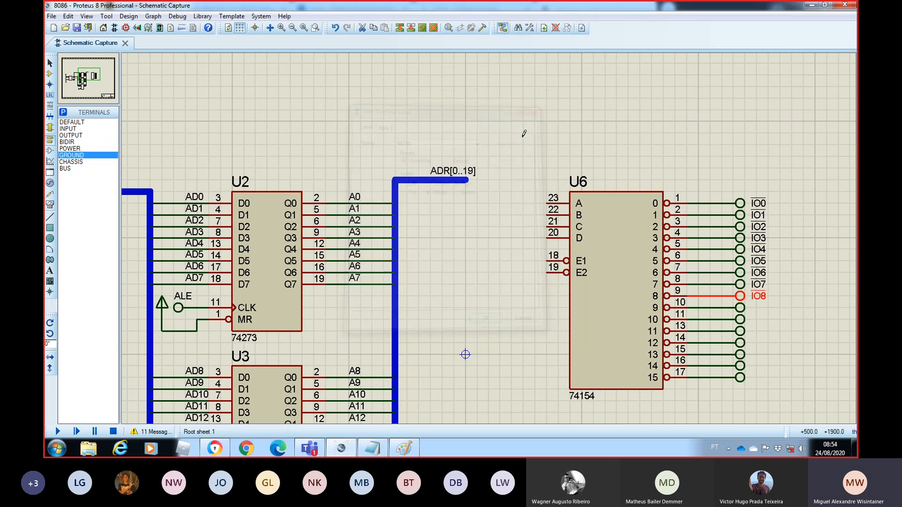
Step: Label the terminals on 74154 outputs 9 and 10 with the overlined names $IO9$ and $IO10$
double_click(739, 307)
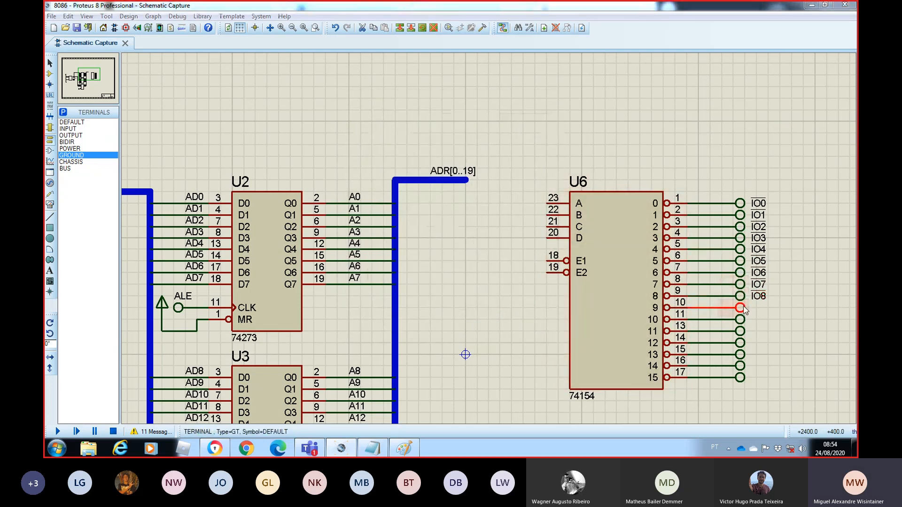
type("$IO$")
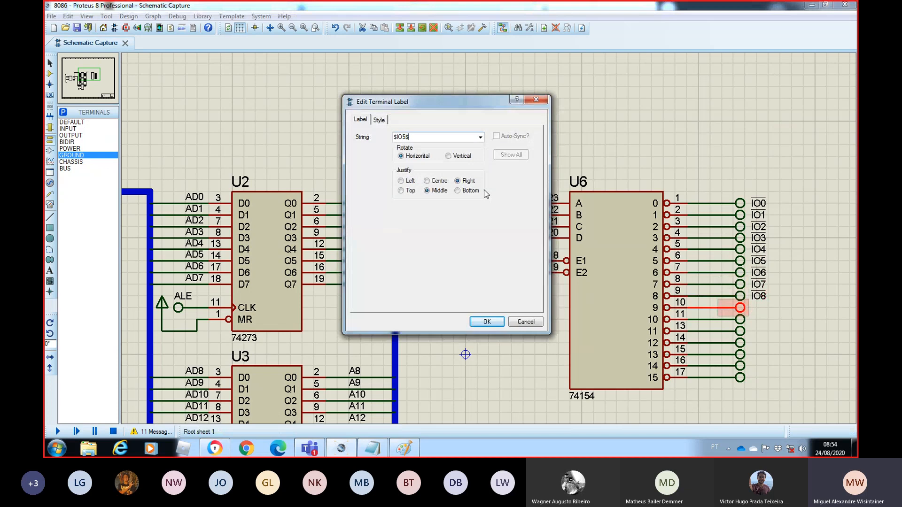
key("Left")
type("9")
key("Return")
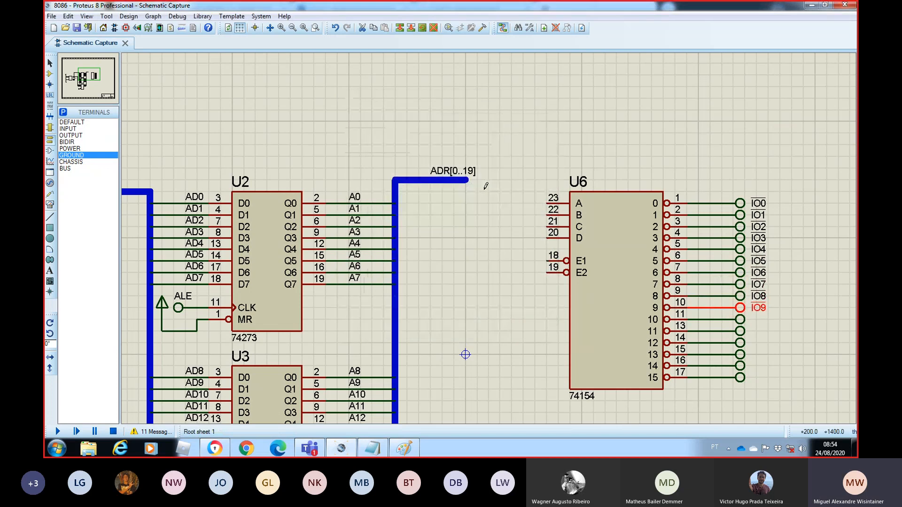
double_click(740, 321)
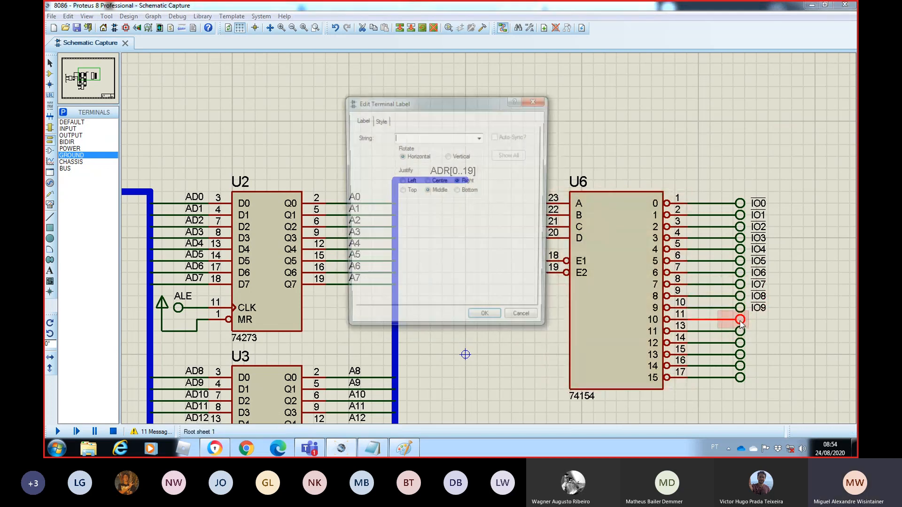
type("$IO5$")
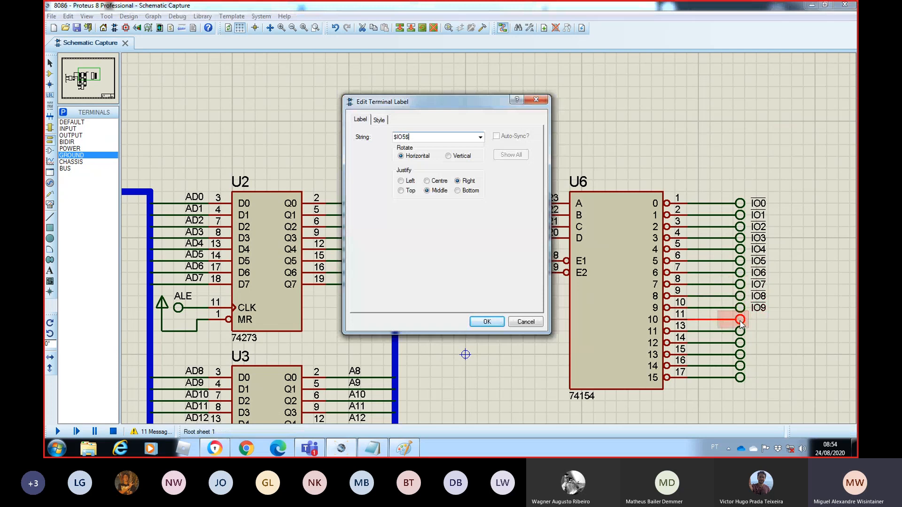
key("BackSpace")
key("Return")
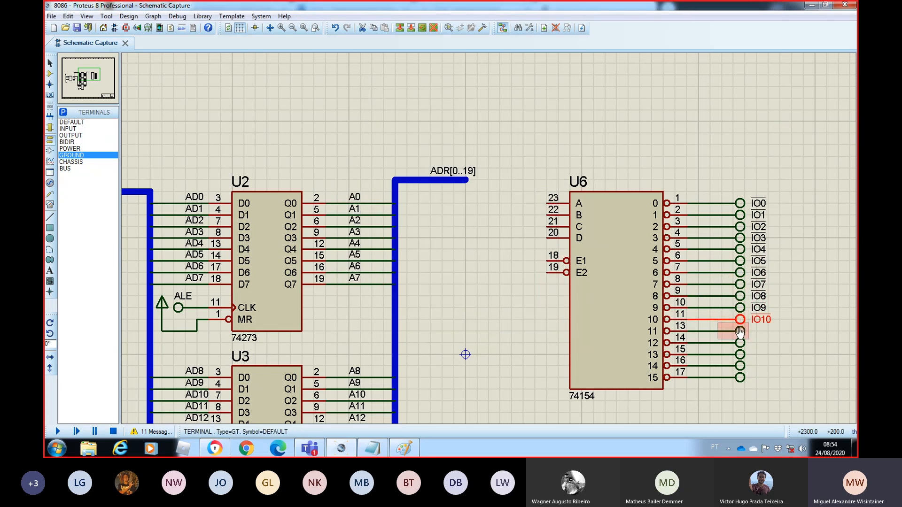
Step: Label the terminal on 74154 output 11 with the overlined name $IO11$
double_click(740, 331)
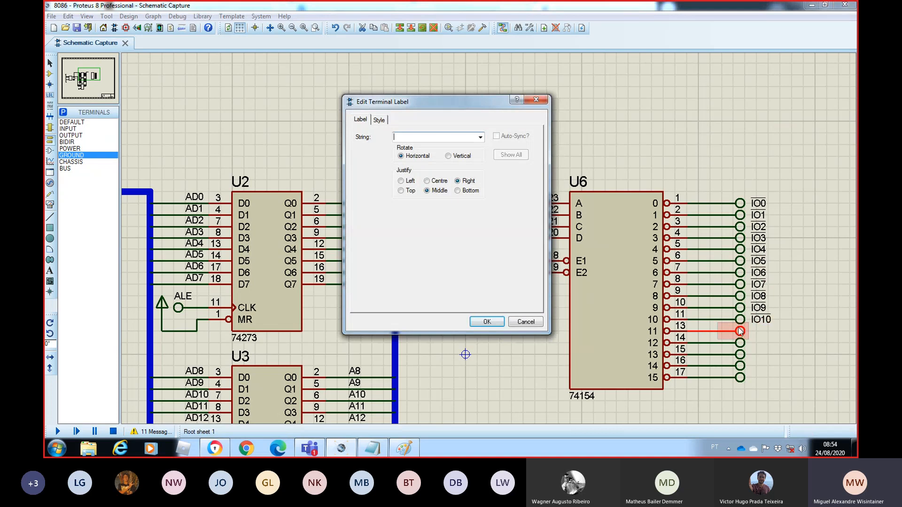
type("$IO10$")
key("Return")
double_click(740, 331)
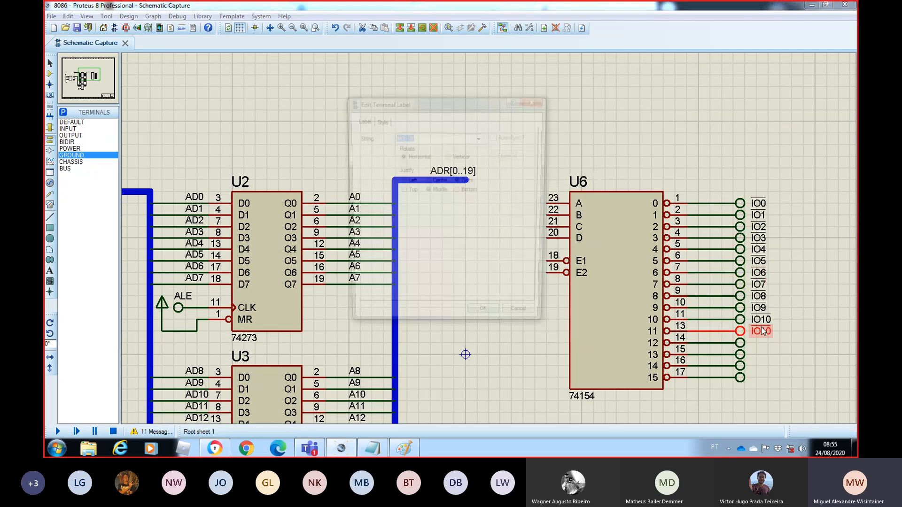
left_click(411, 137)
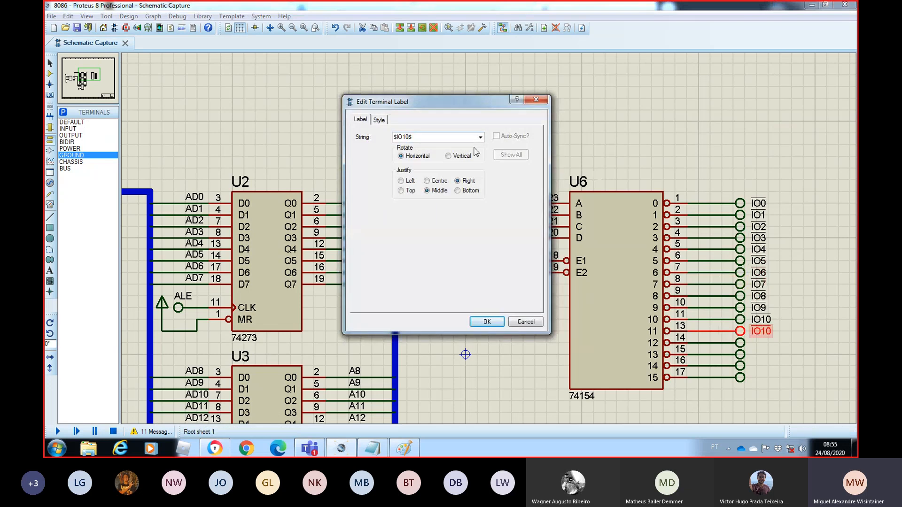
type("1")
key("Return")
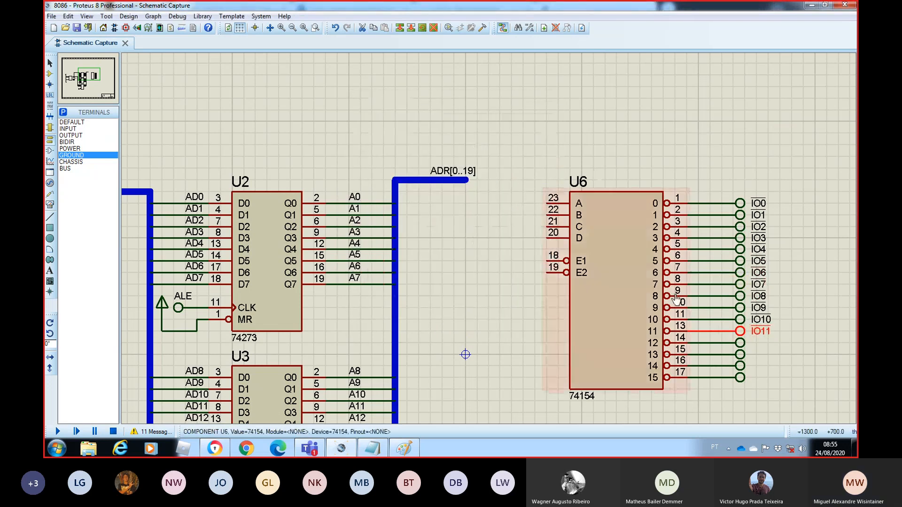
Step: Label the terminal on 74154 output 12 with the overlined name $IO12$
left_click(740, 343)
left_click(741, 343)
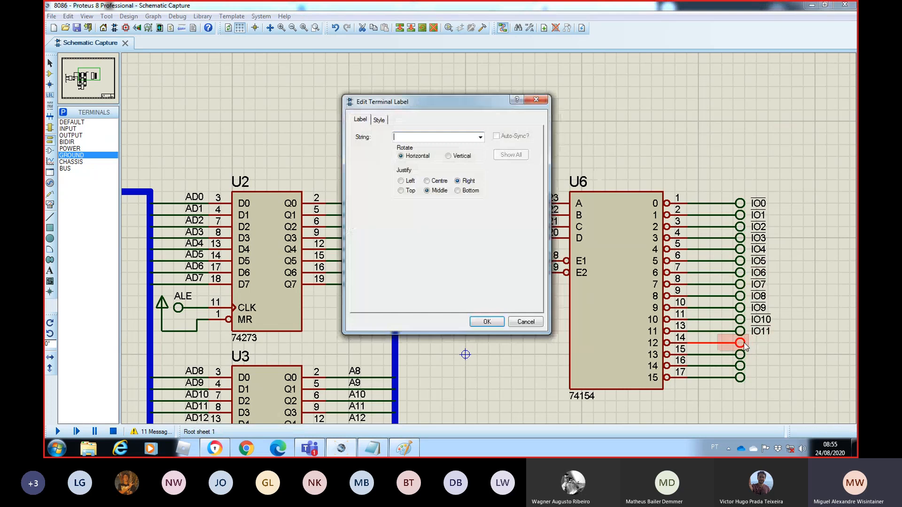
type("IO11$")
key("Return")
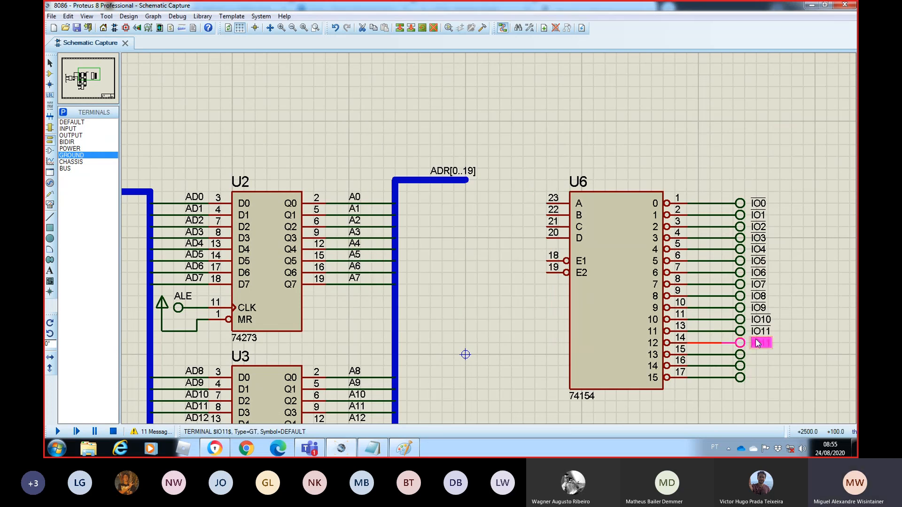
left_click(760, 343)
left_click(411, 140)
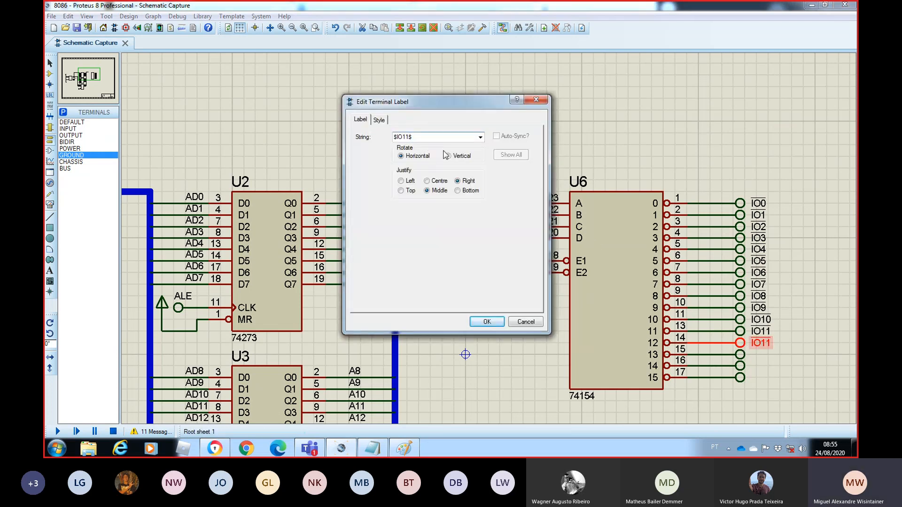
key("BackSpace")
type("2")
key("Return")
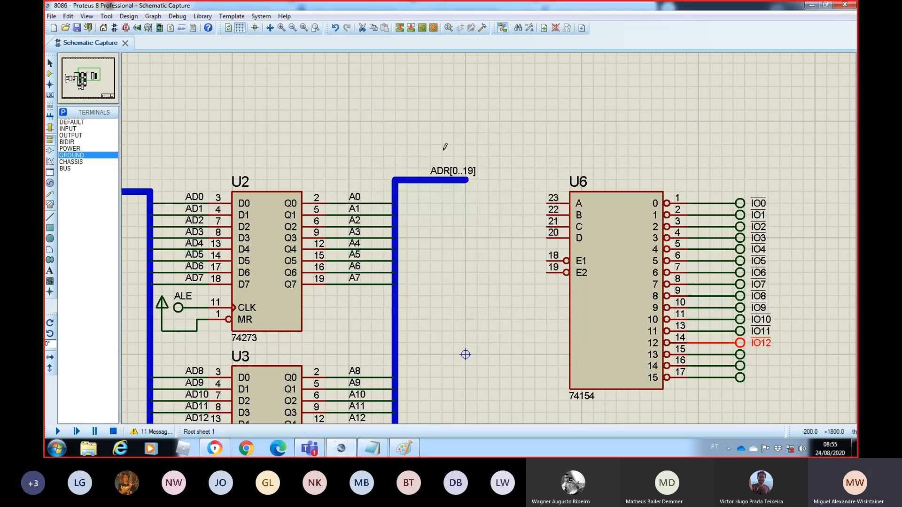
Step: Label the terminals on 74154 outputs 13 and 14 with the overlined names $IO13$ and $IO14$
left_click(743, 358)
type("$IO5$")
key("Left")
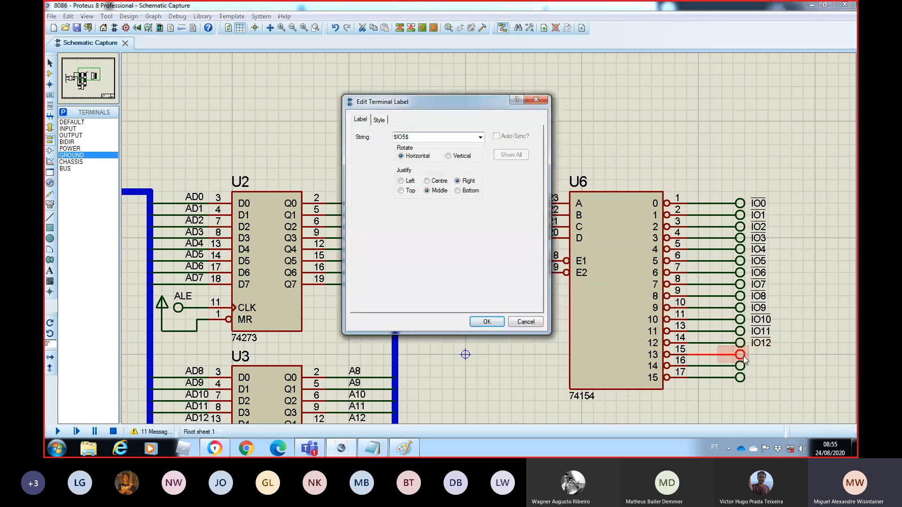
type("2")
key("Return")
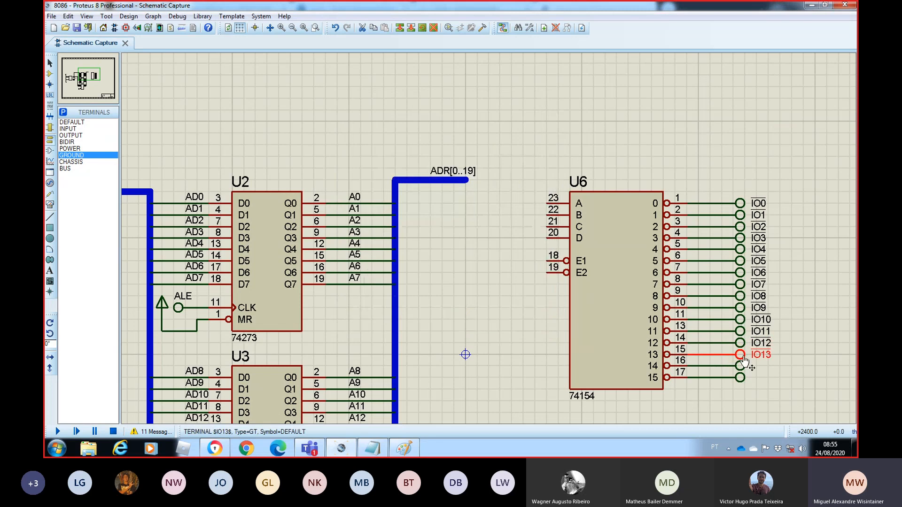
left_click(741, 366)
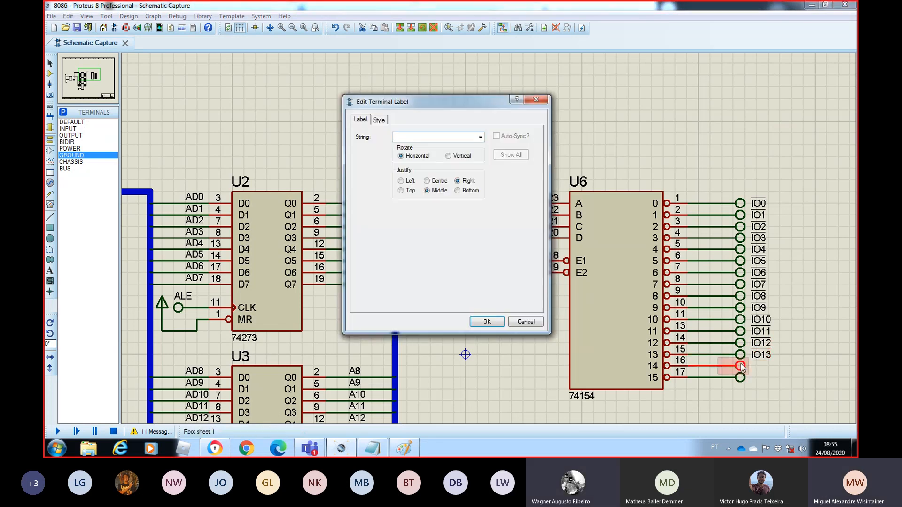
type("IO")
type("O1")
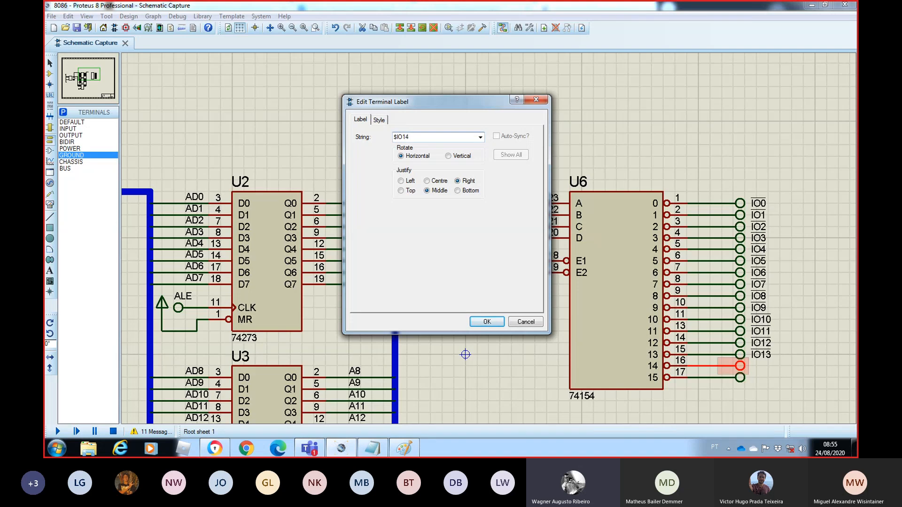
key("Return")
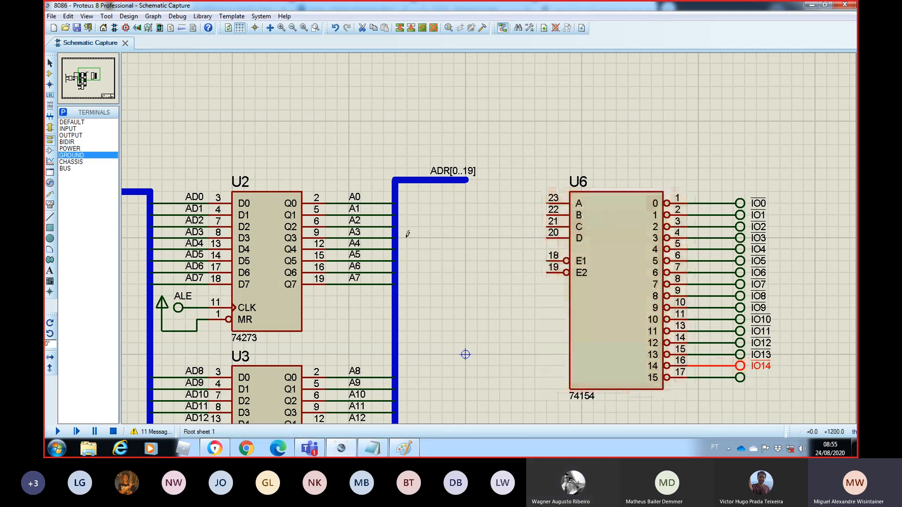
Step: Search the device library for 8251 and preview the 8251A schematic symbol, including its chip-select pin
left_click(65, 115)
key("Escape")
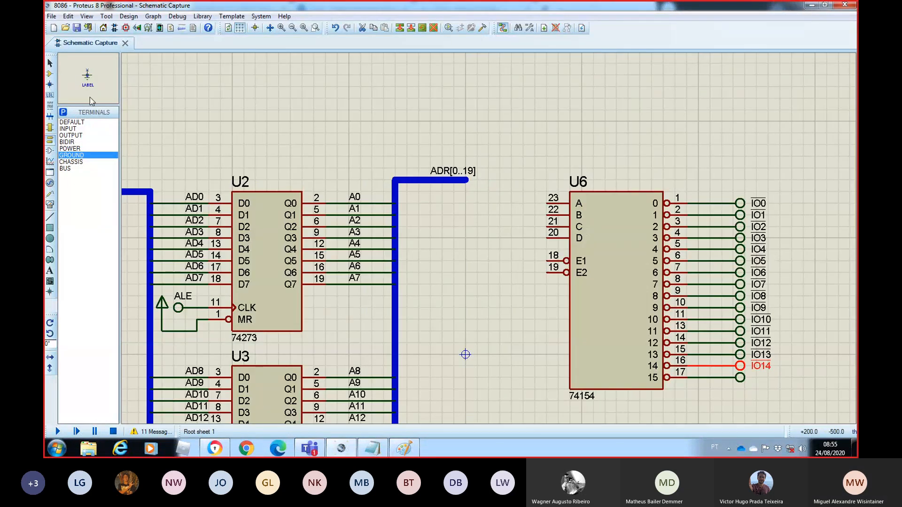
left_click(51, 74)
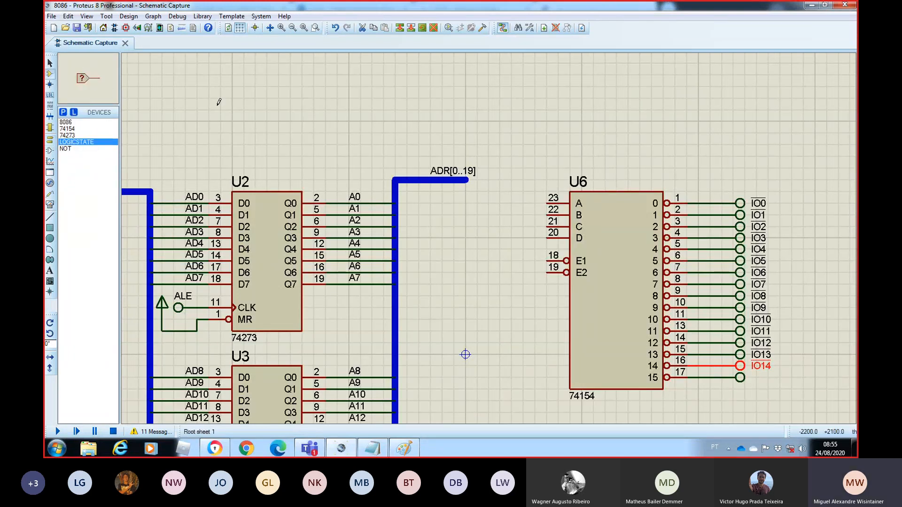
left_click(63, 113)
type("8")
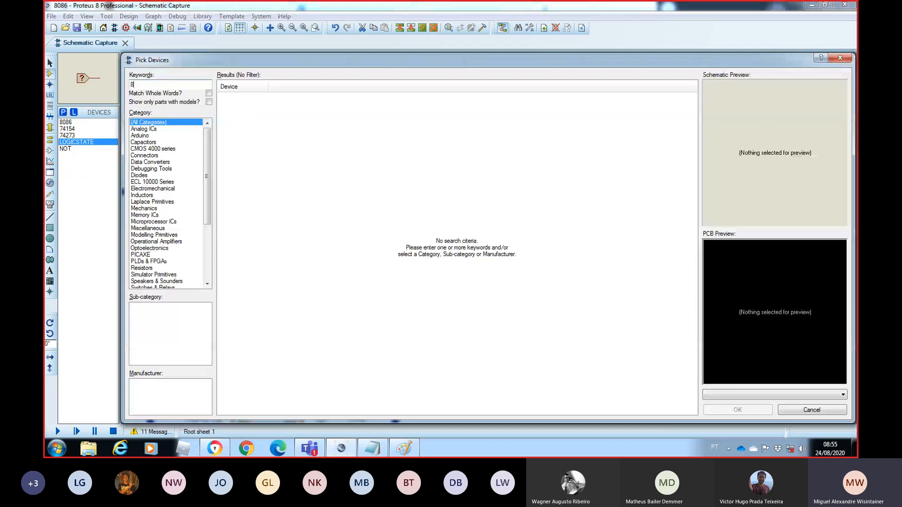
type("251")
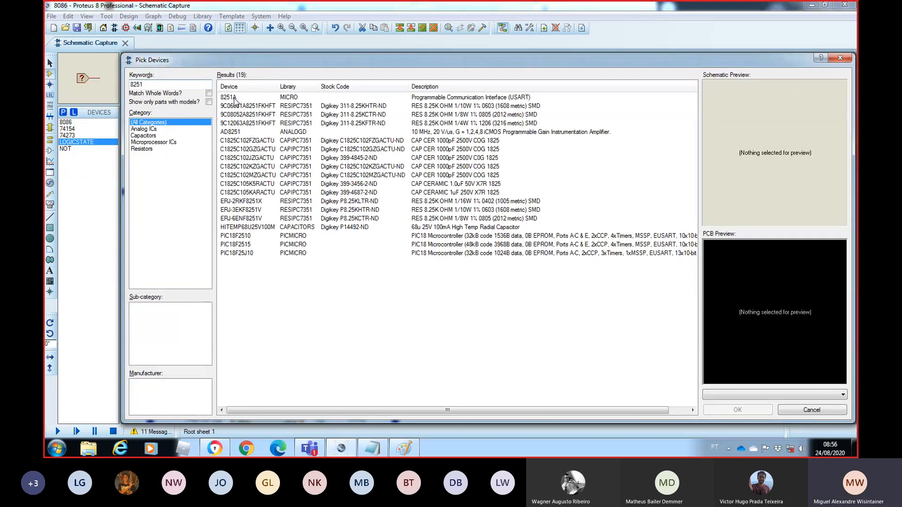
left_click(234, 100)
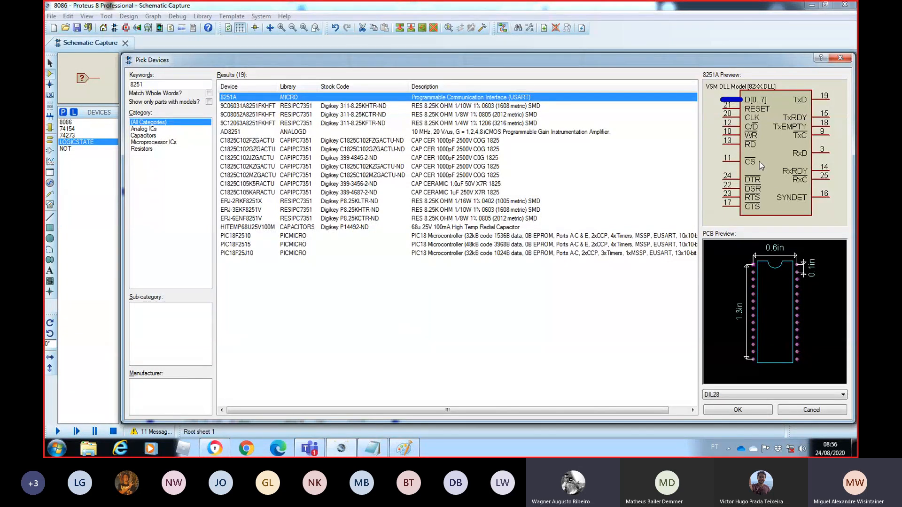
key("Escape")
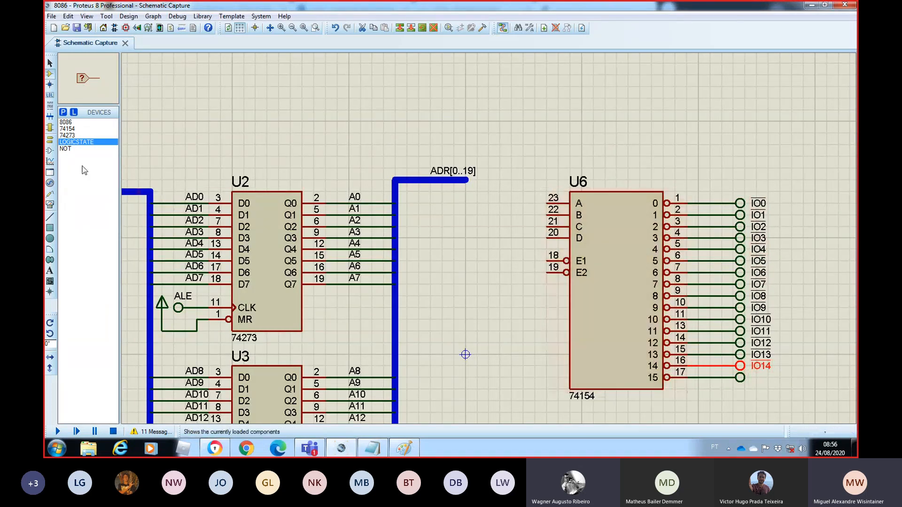
left_click(64, 112)
type("8251")
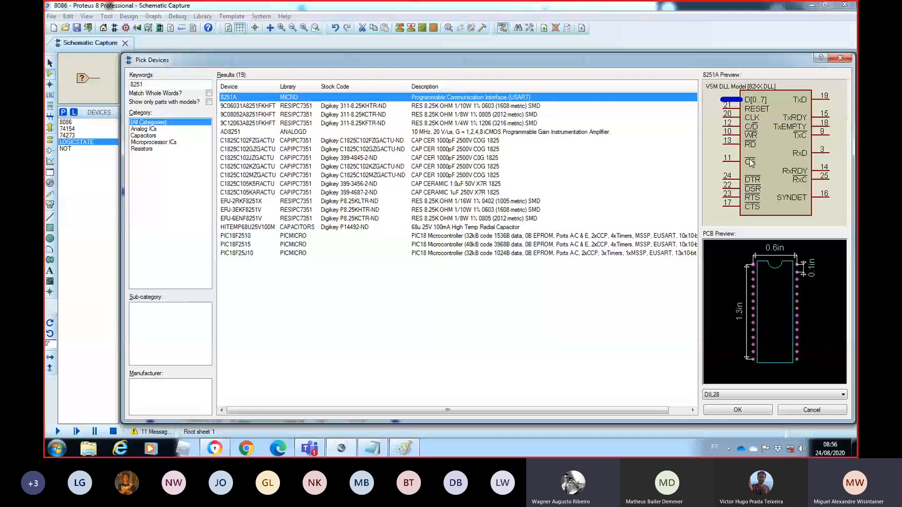
key("Escape")
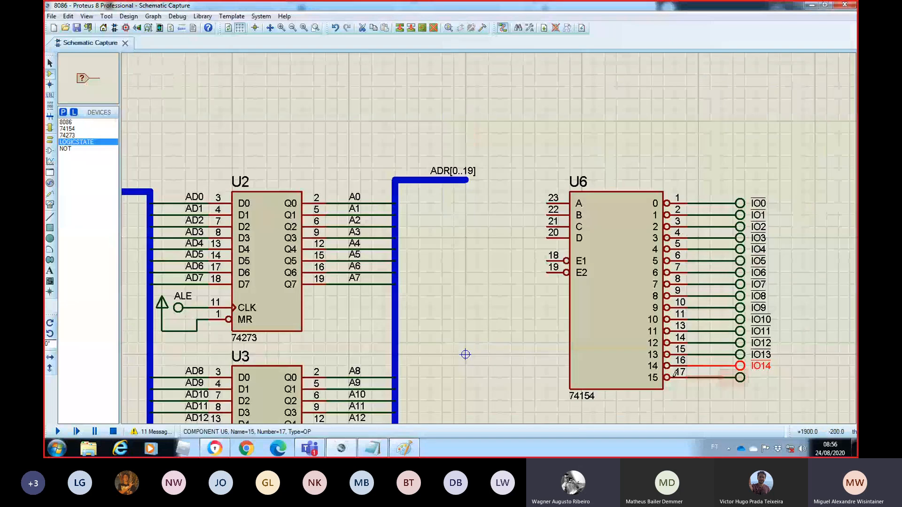
Step: Label the terminal on 74154 output 15 with the overlined name $IO15$
double_click(766, 383)
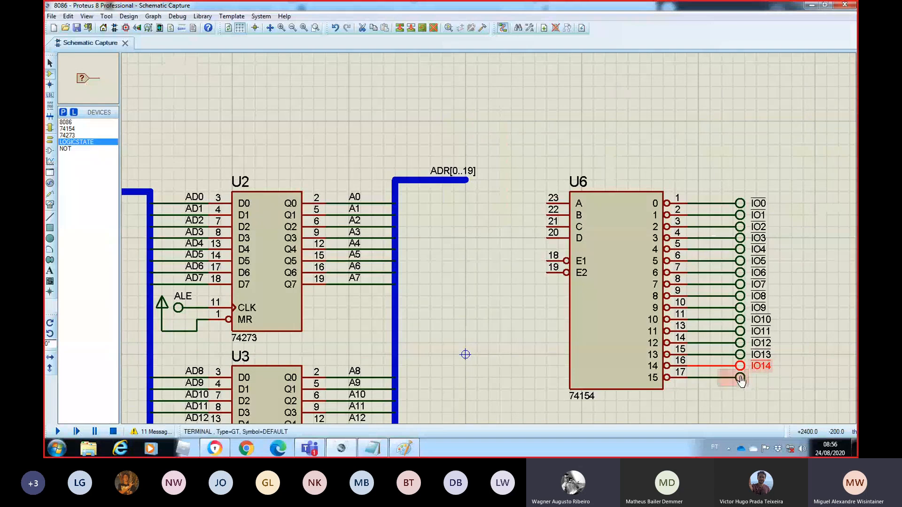
type("IO")
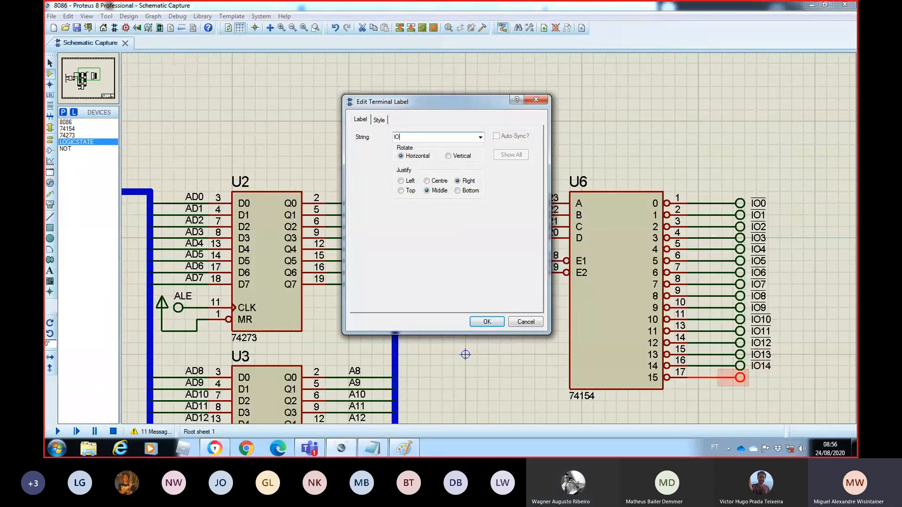
key("BackSpace")
key("BackSpace")
type("$IO15")
key("Return")
left_click(800, 349)
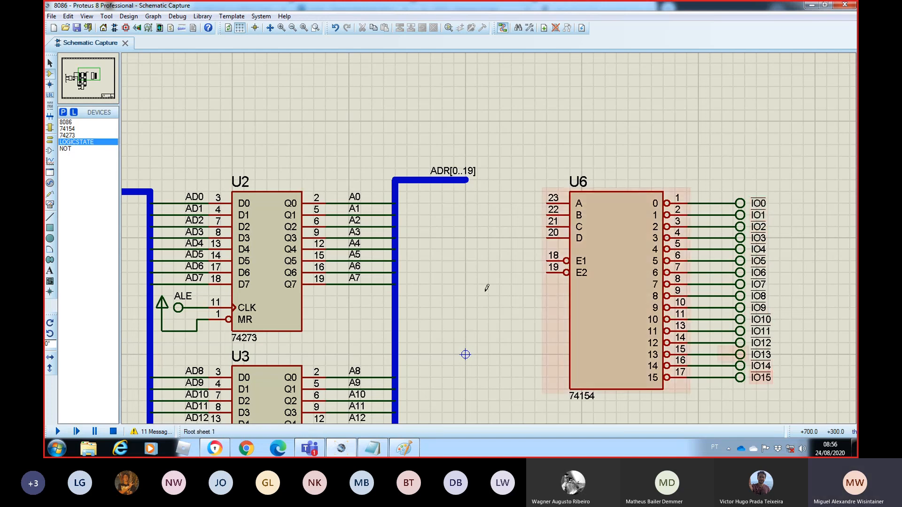
Step: Pick the 8251A from the device library and place it in the free area beside the 74154's IO output terminals
left_click(80, 86)
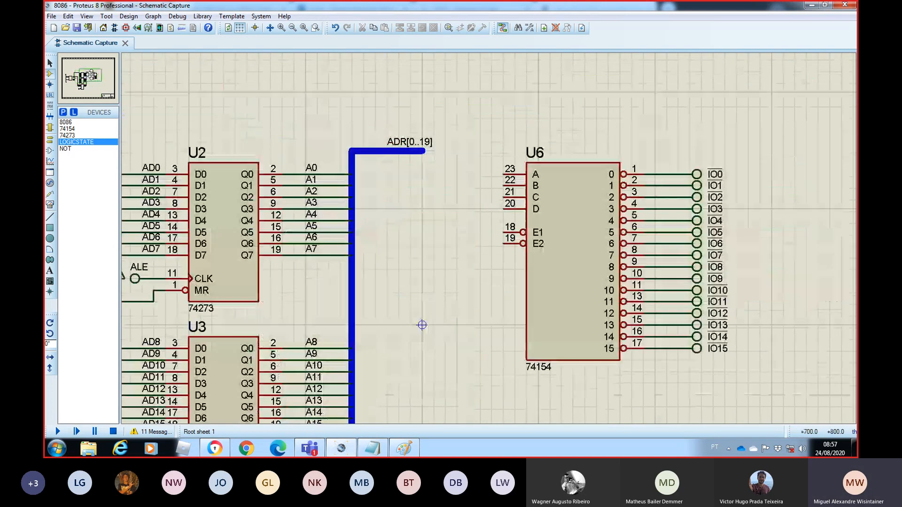
left_click(97, 75)
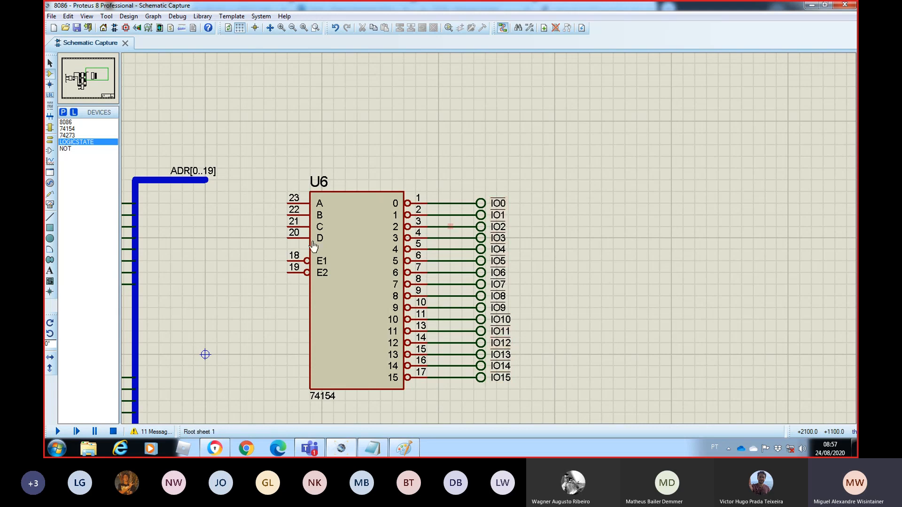
left_click(63, 112)
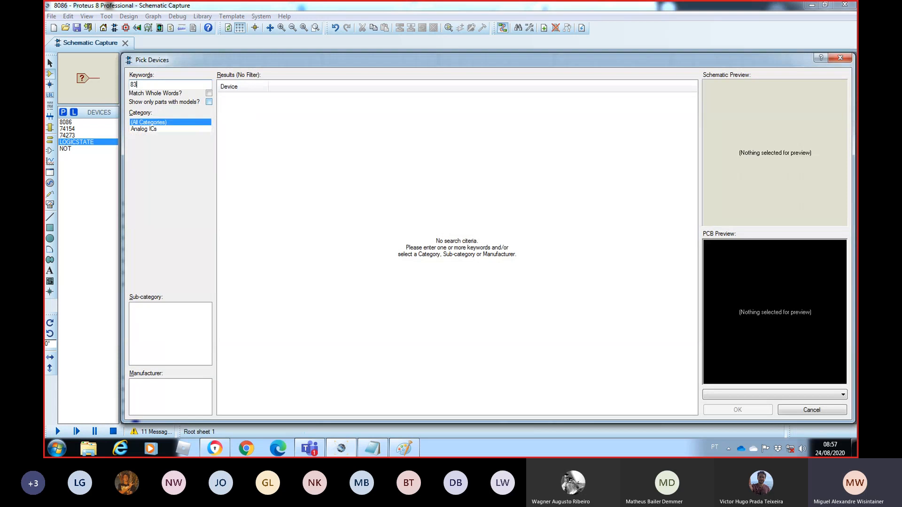
type("251")
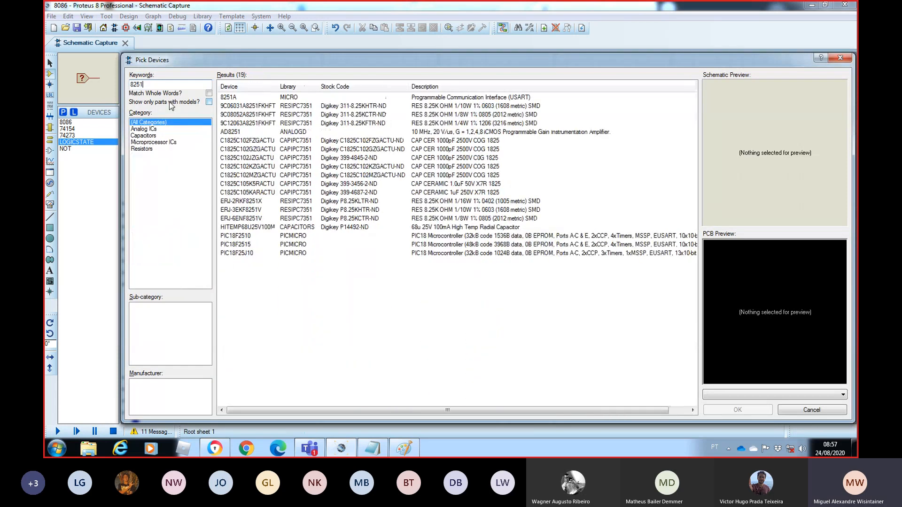
double_click(231, 99)
left_click(737, 410)
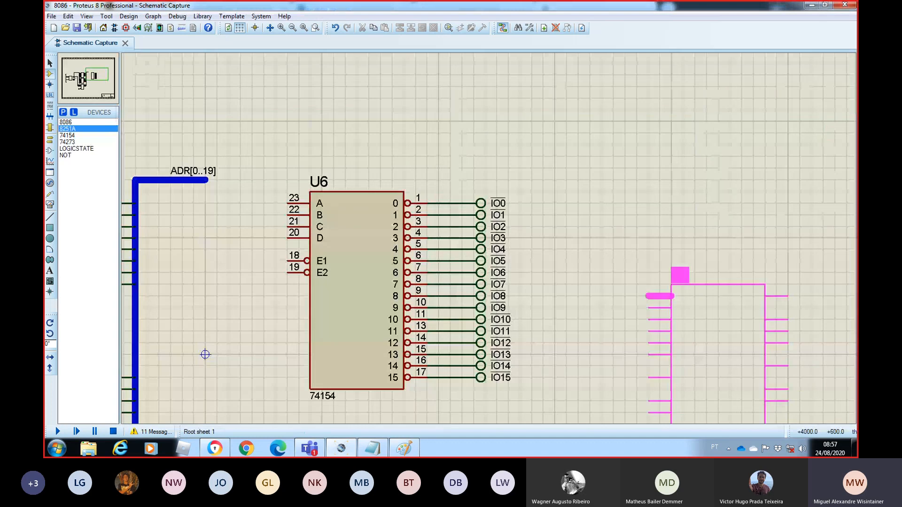
left_click(654, 295)
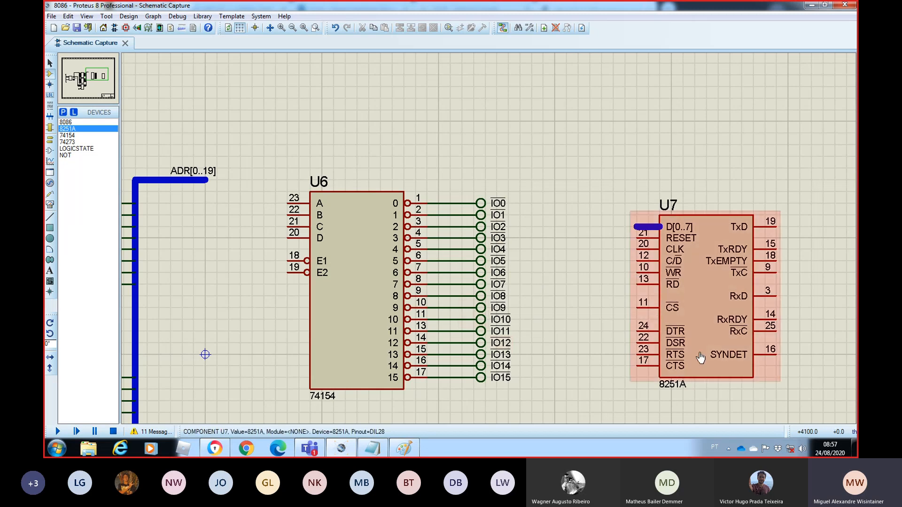
Step: Delete the placed 8251A and place an 8255A from the device library in the same area beside the 74154
left_click(696, 279)
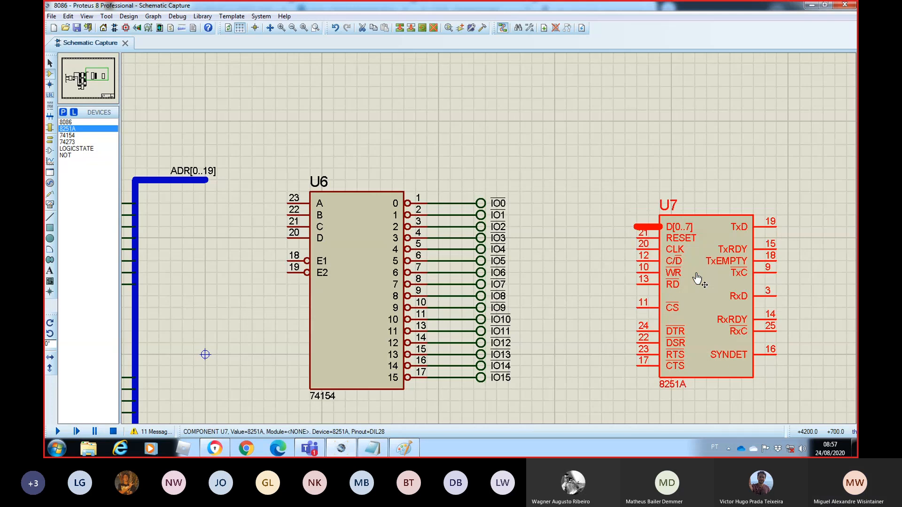
key("Delete")
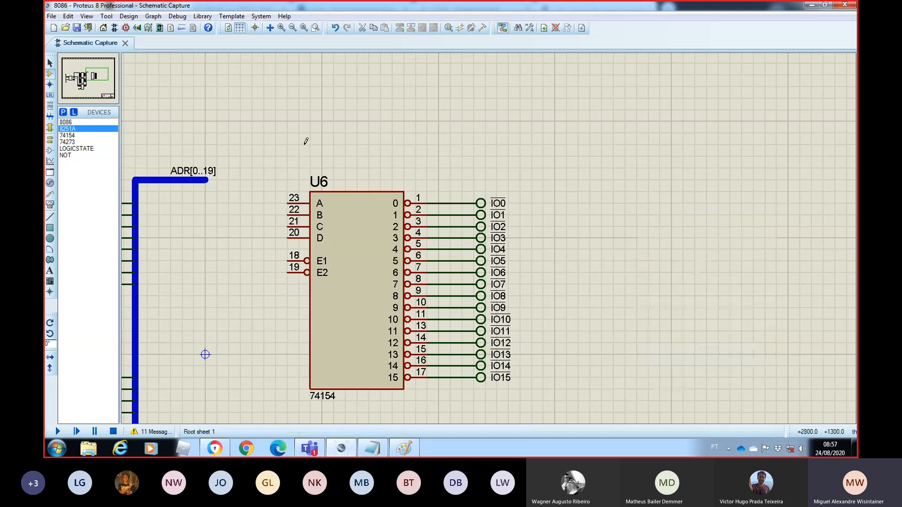
key("p")
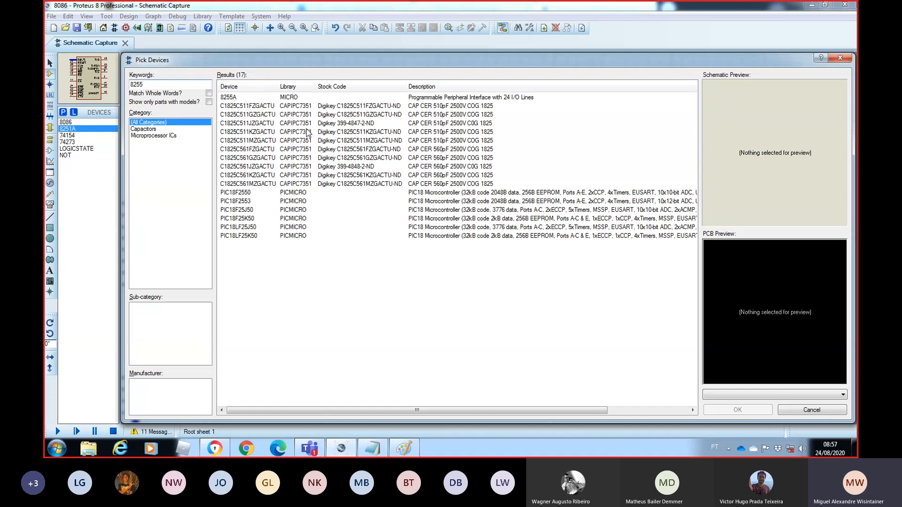
double_click(235, 98)
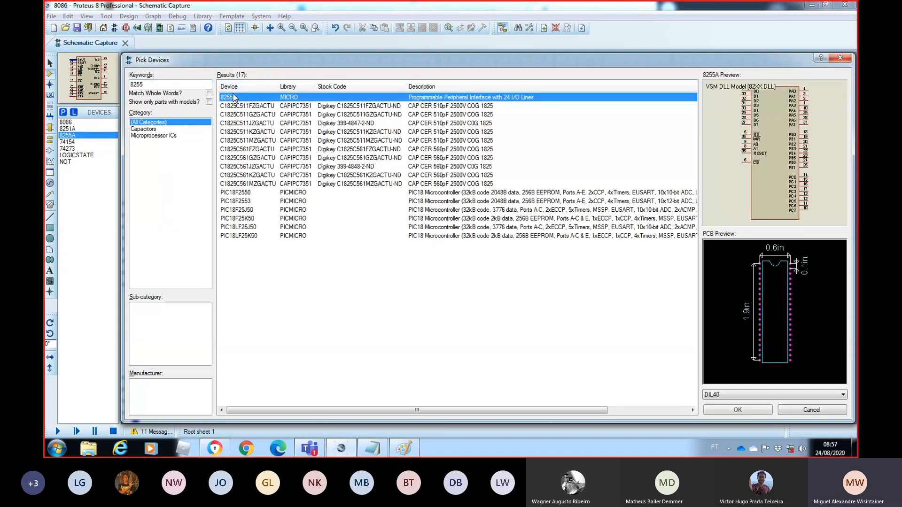
key("Return")
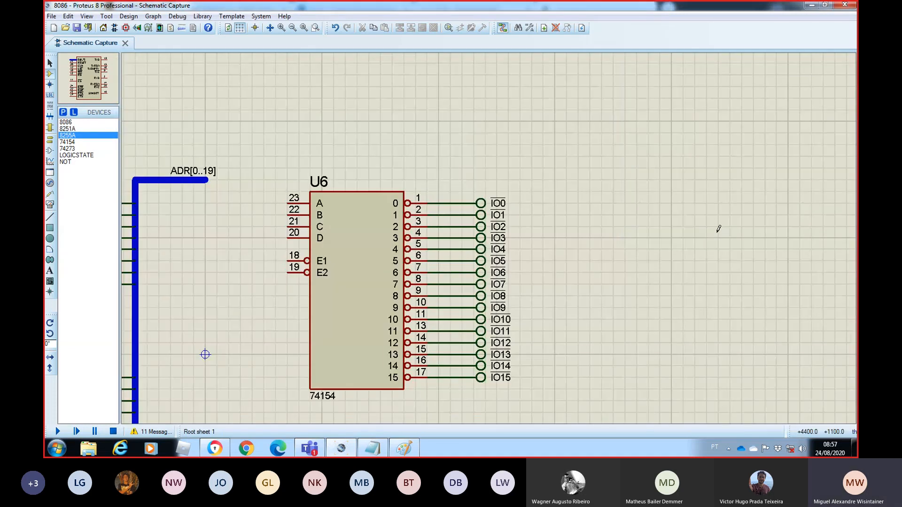
left_click(717, 229)
left_click(704, 291)
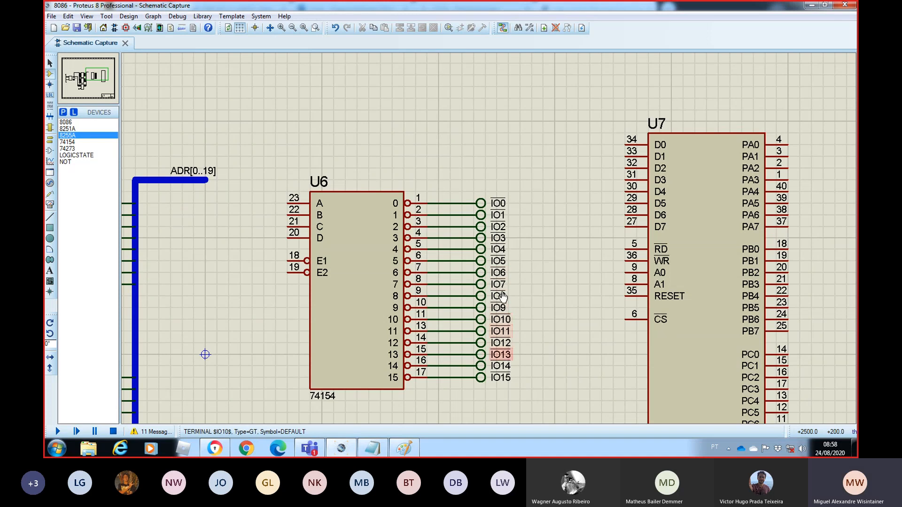
Step: Delete the placed 8255A and place an 8253A from the device library in the same area beside the 74154
right_click(675, 258)
right_click(675, 258)
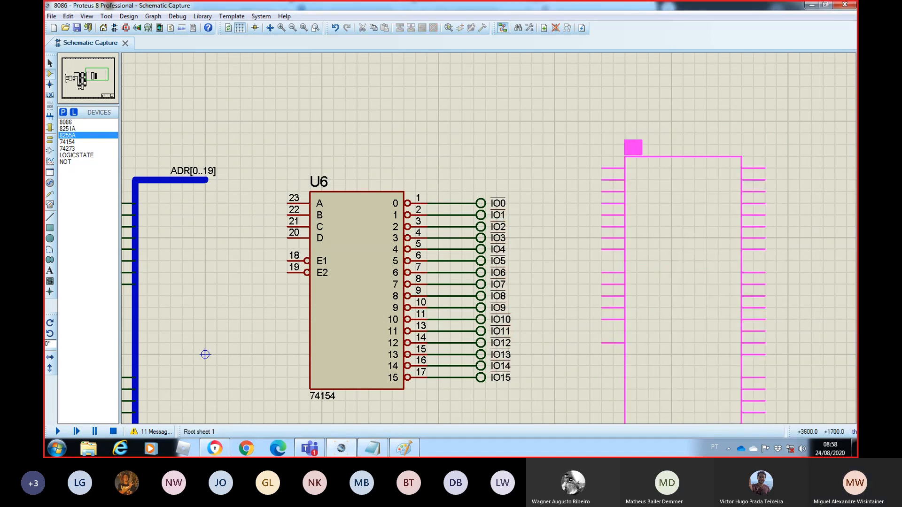
key("p")
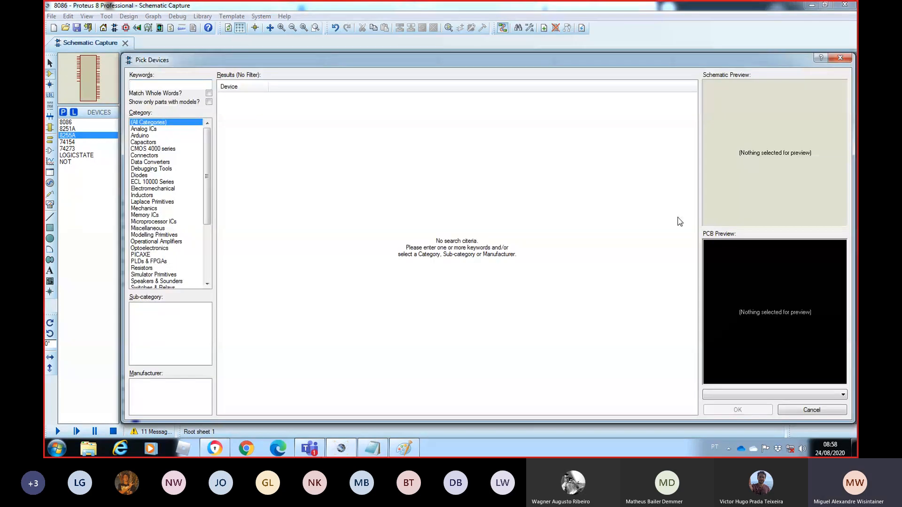
type("8253")
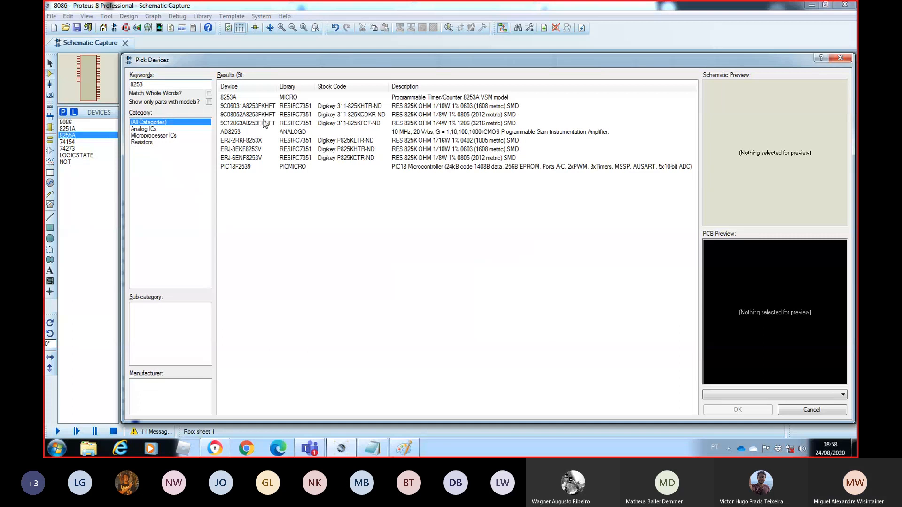
double_click(245, 97)
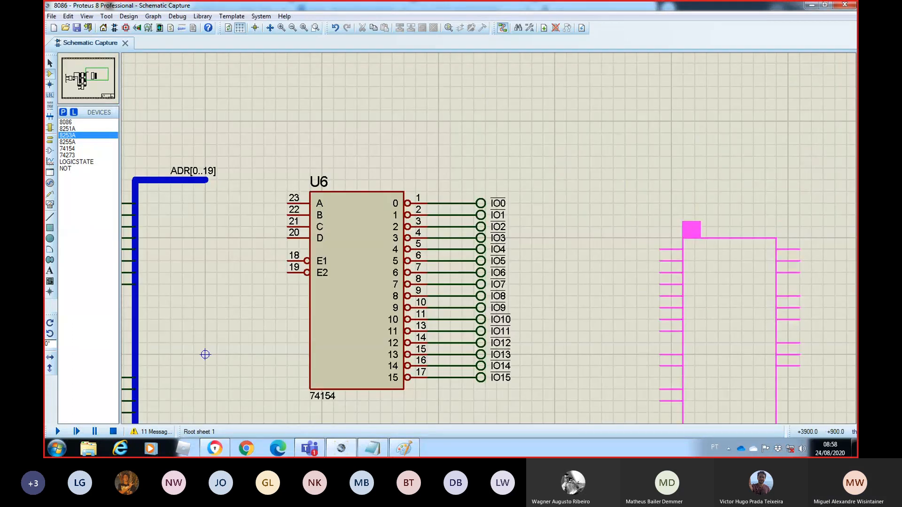
left_click(653, 182)
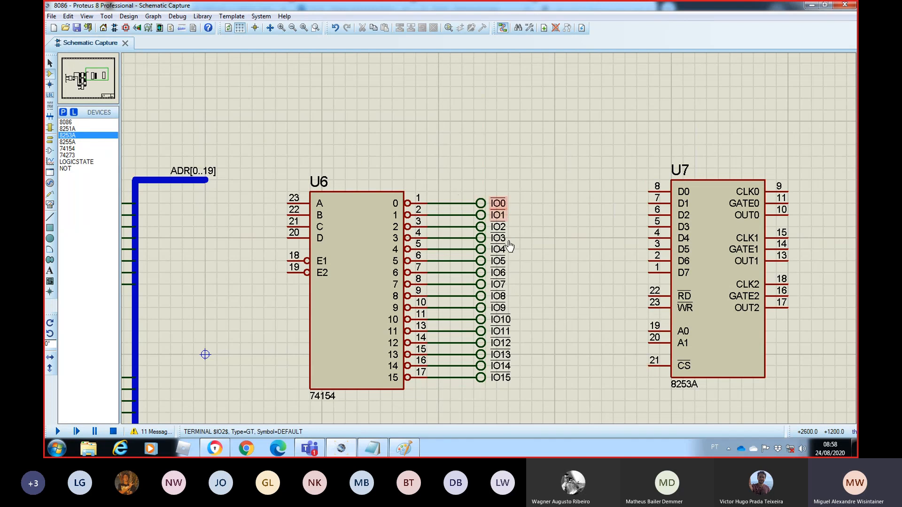
Step: Delete the 8253A placed beside the 74154
left_click(705, 275)
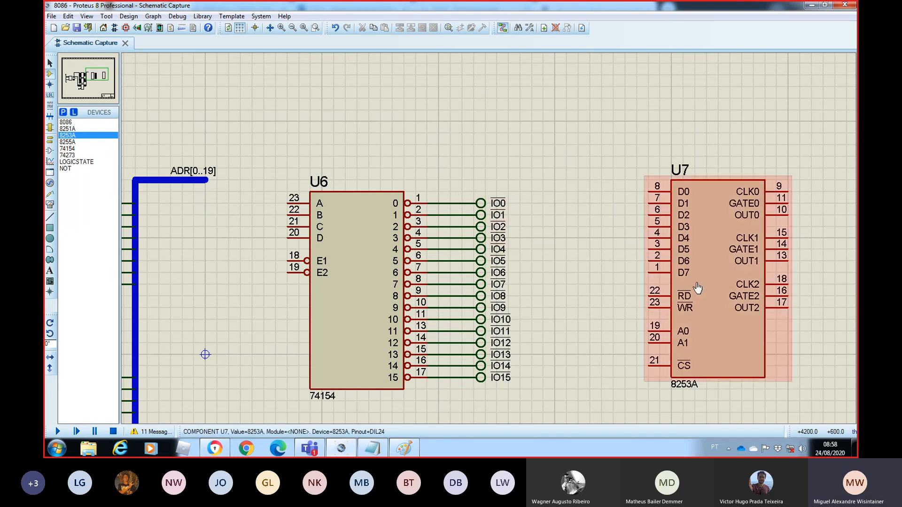
right_click(720, 260)
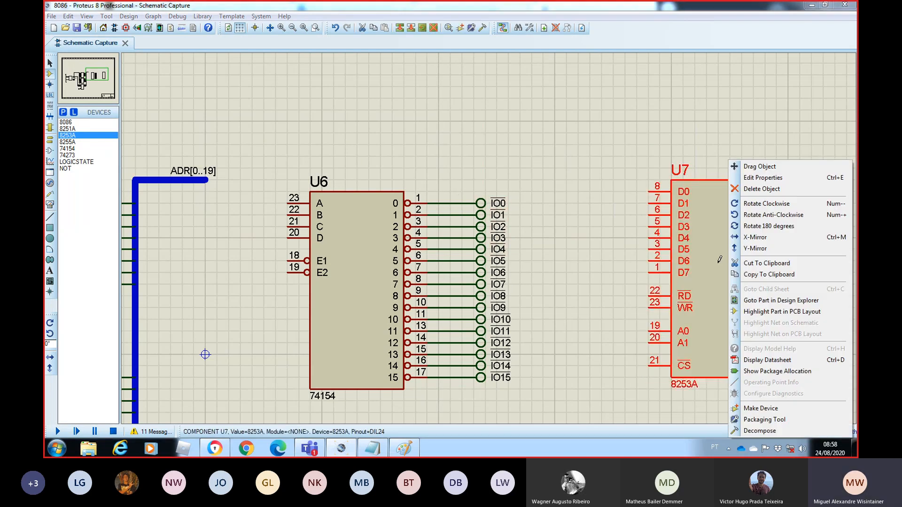
right_click(719, 260)
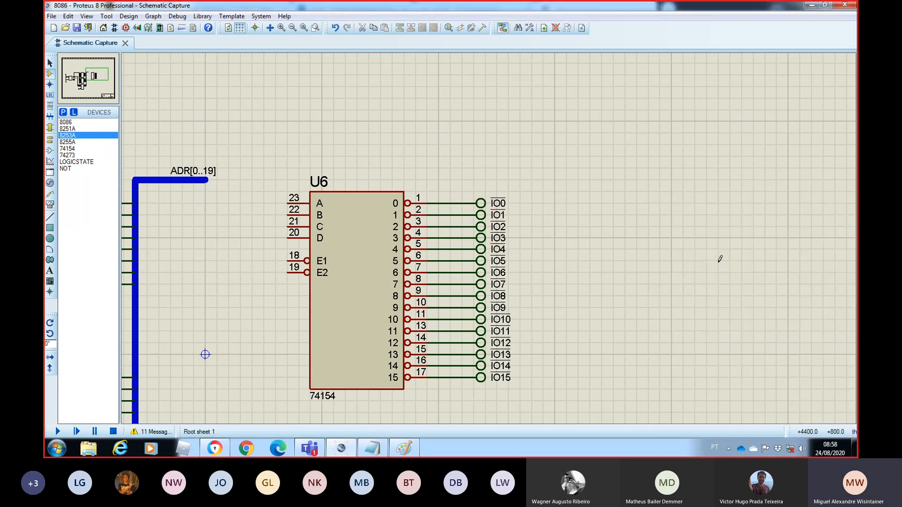
left_click(292, 28)
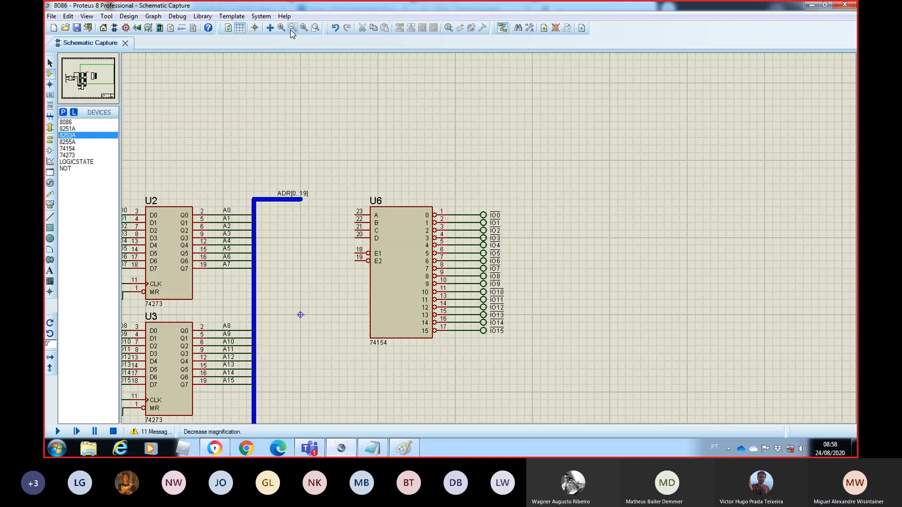
left_click(95, 70)
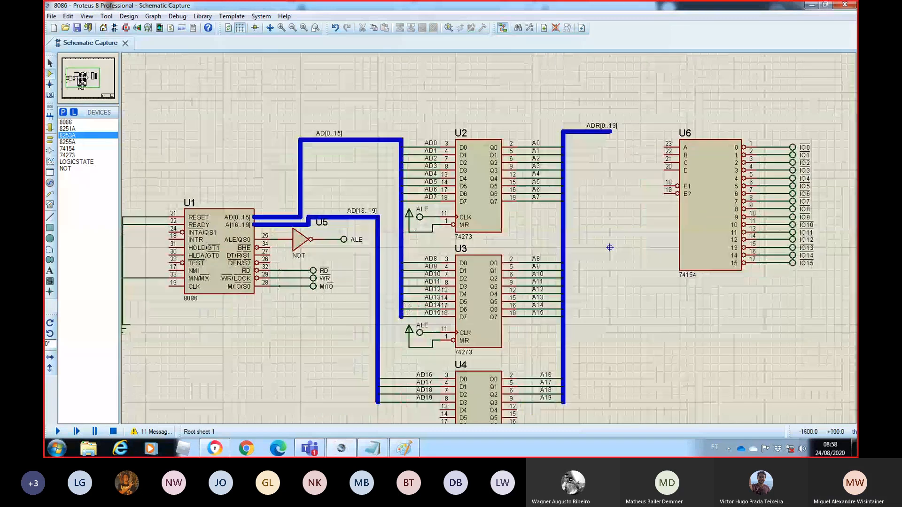
left_click(83, 78)
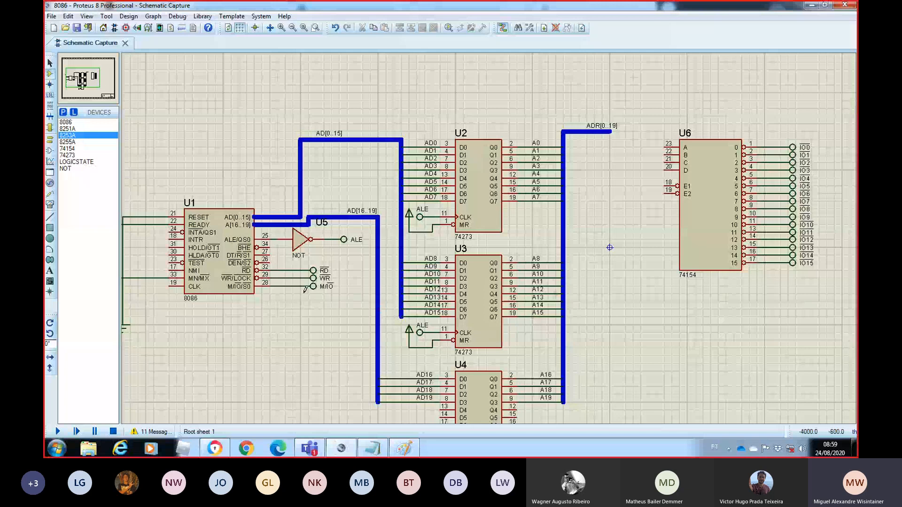
left_click(281, 27)
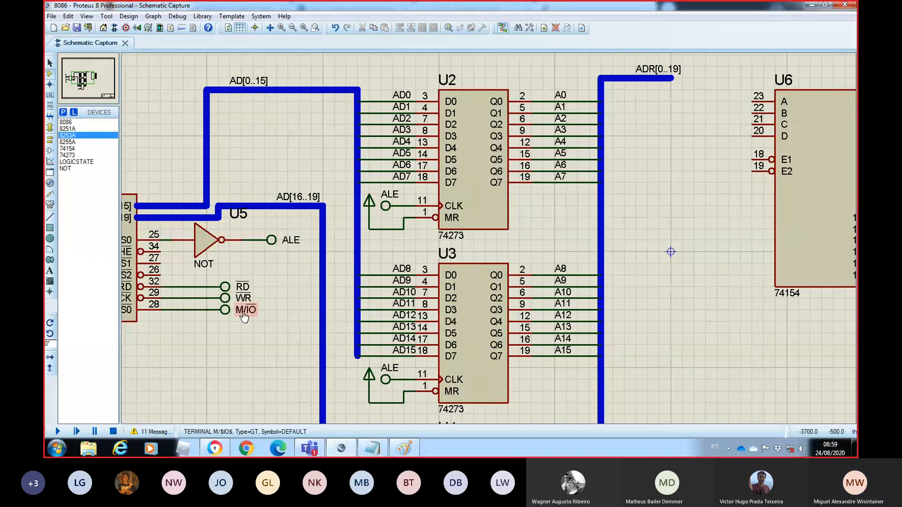
Step: Examine the 8086's RD, WR and M/IO outputs, the address latches and the 74154's E1 and E2 enable inputs
left_click(94, 82)
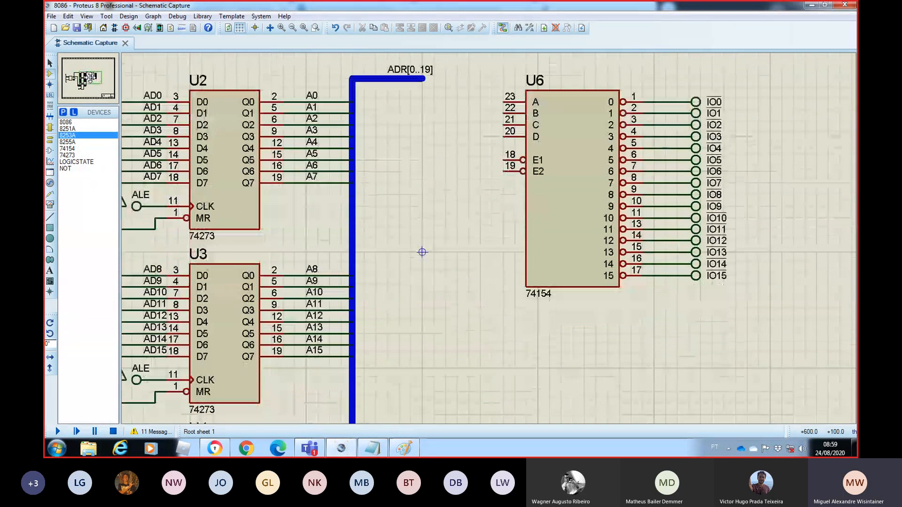
left_click(87, 78)
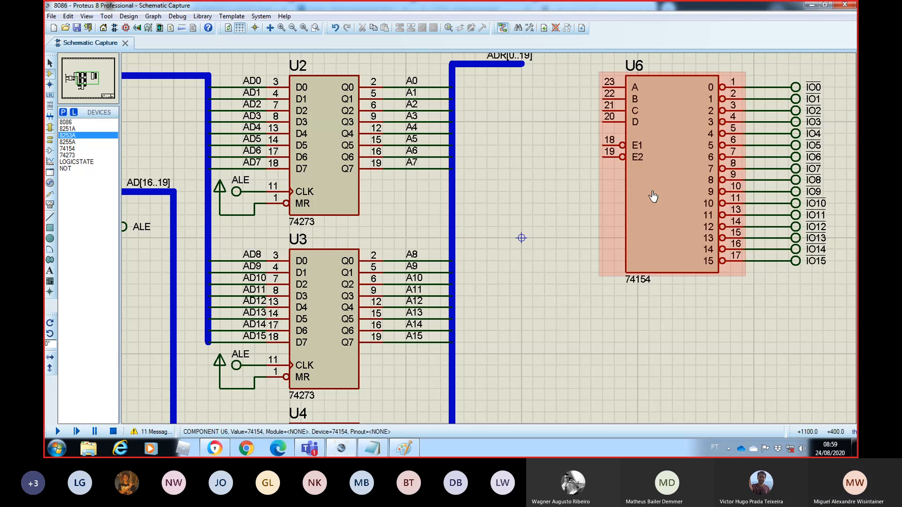
left_click(753, 306)
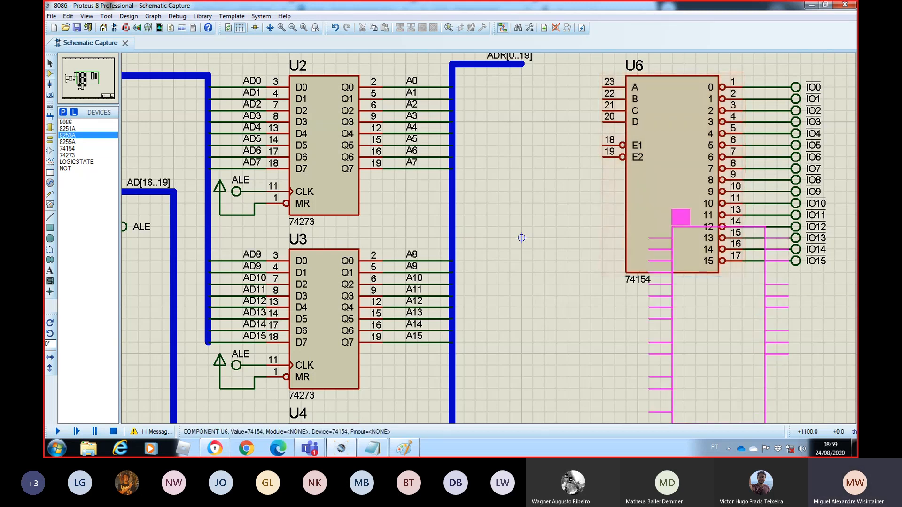
right_click(673, 262)
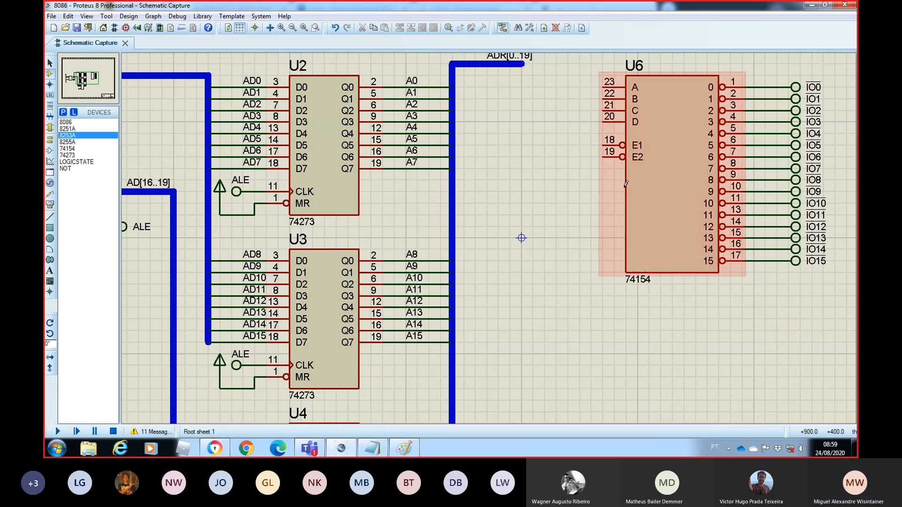
left_click(93, 97)
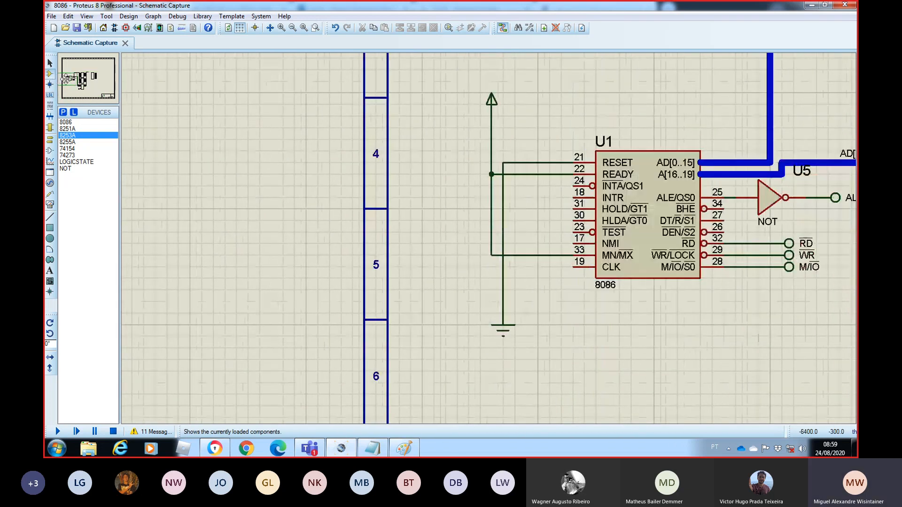
left_click(77, 81)
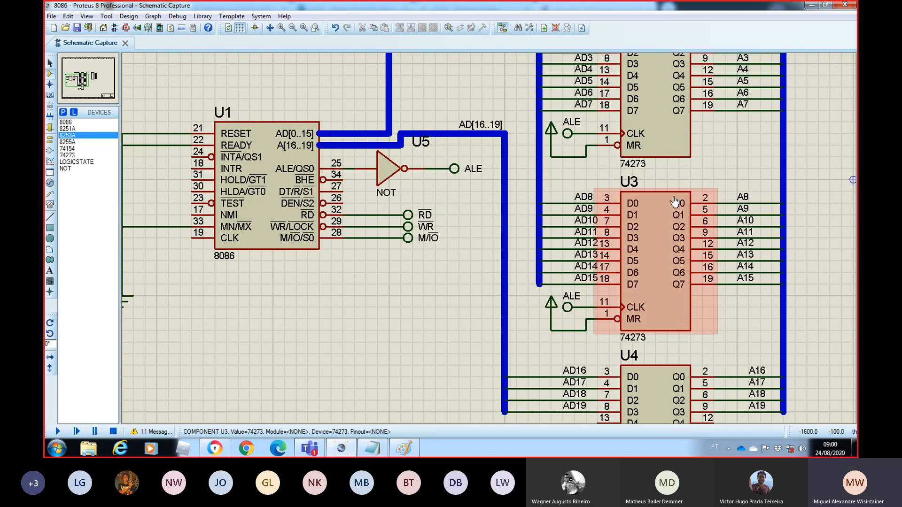
left_click(89, 85)
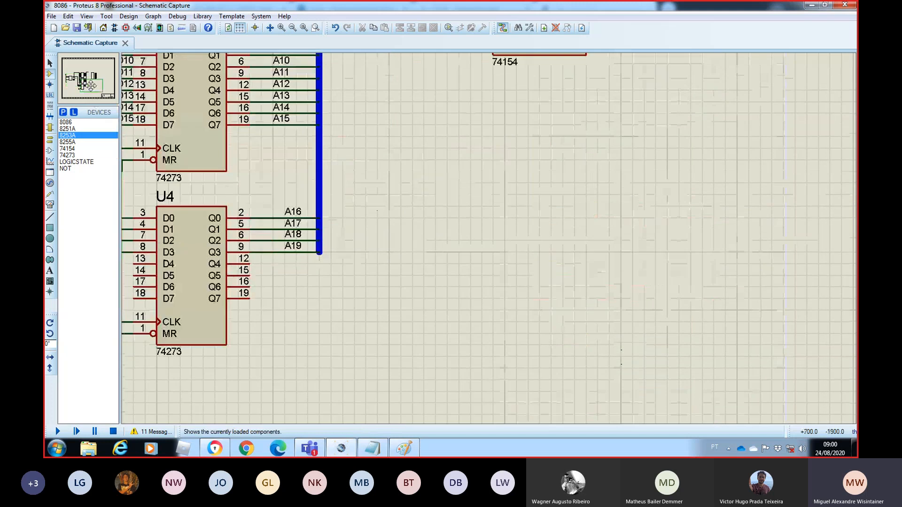
left_click(86, 78)
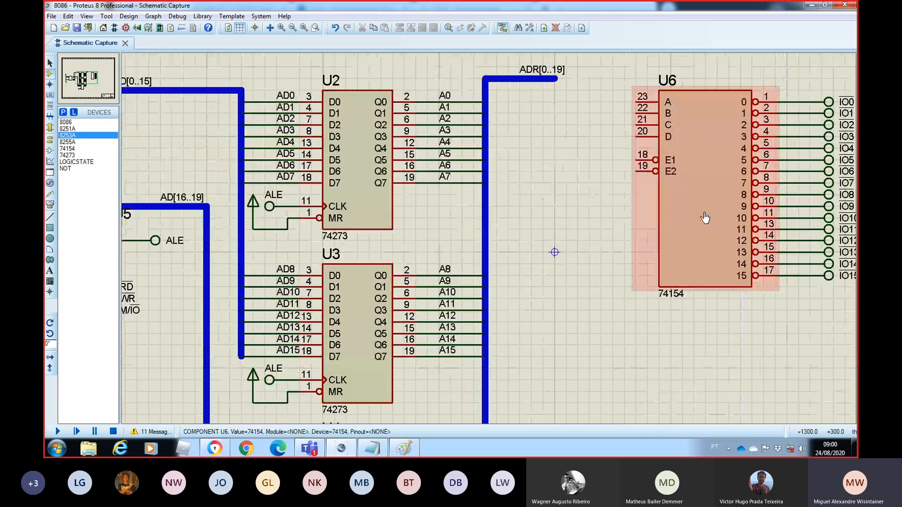
left_click(693, 333)
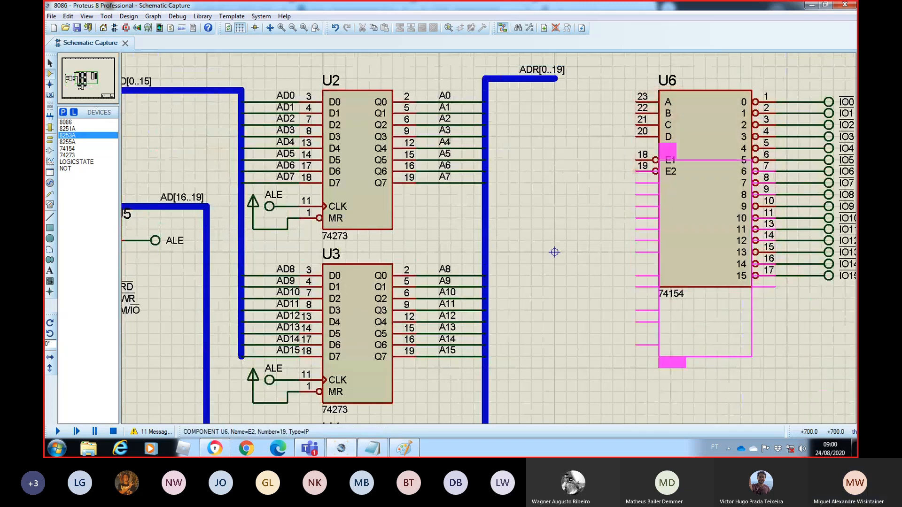
right_click(650, 245)
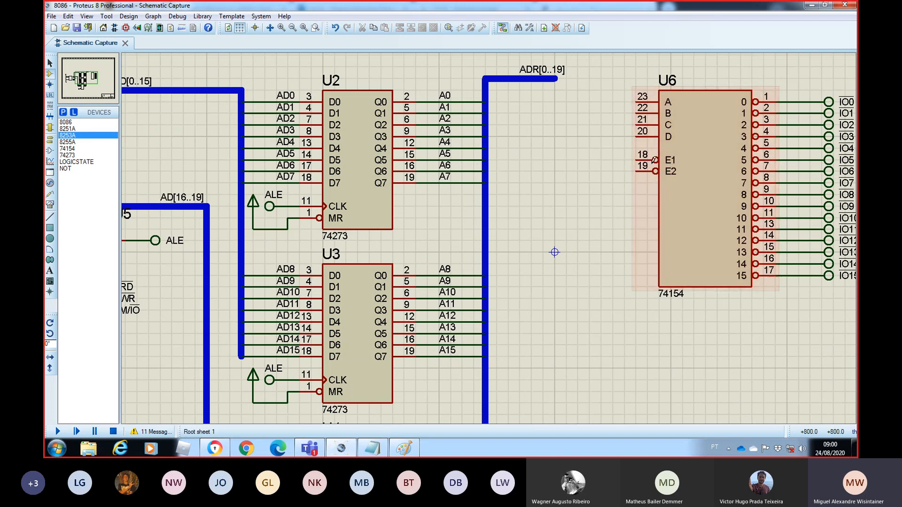
scroll(654, 160, "up", 2)
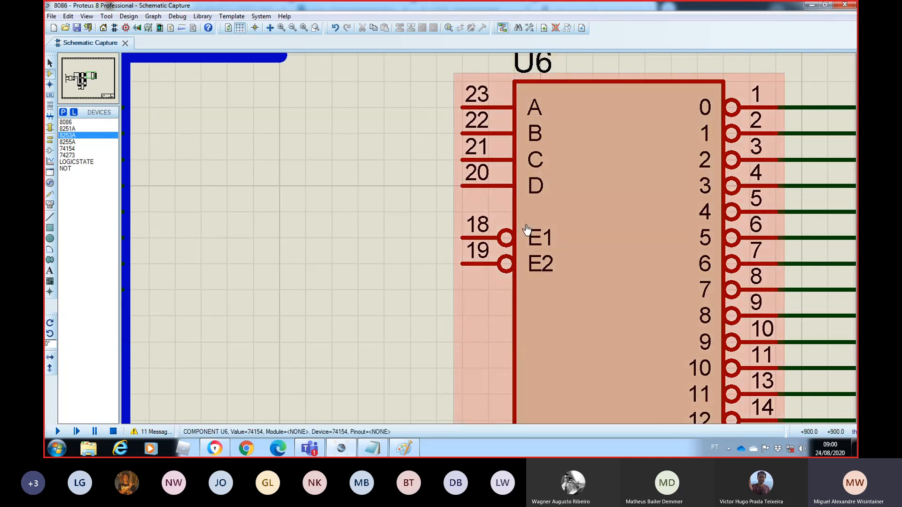
scroll(525, 217, "down", 2)
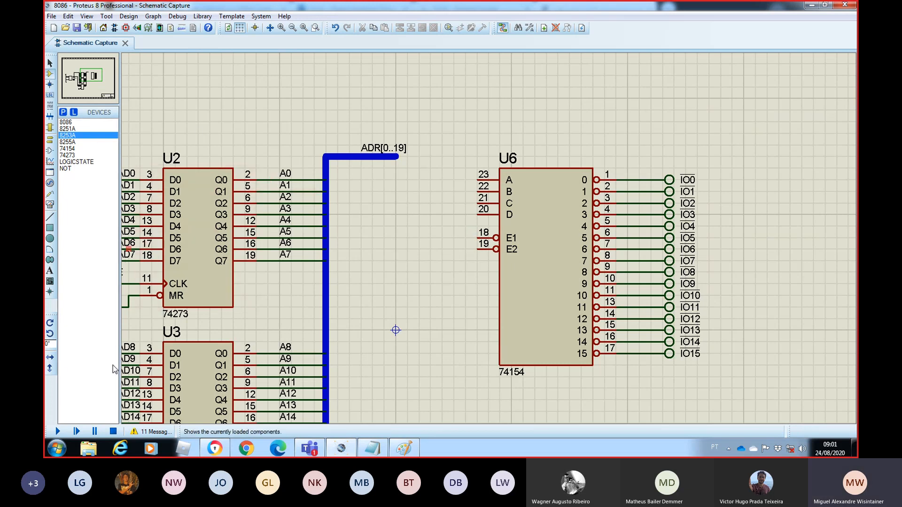
left_click(92, 76)
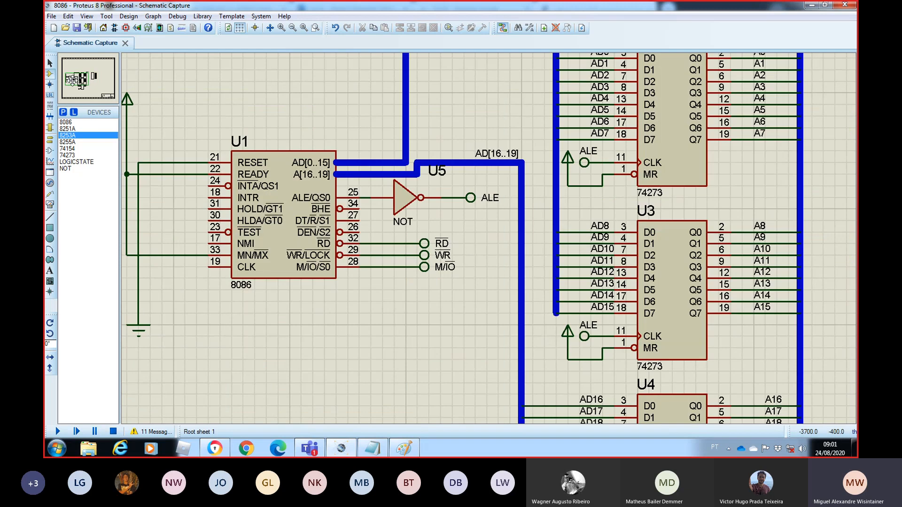
left_click(77, 81)
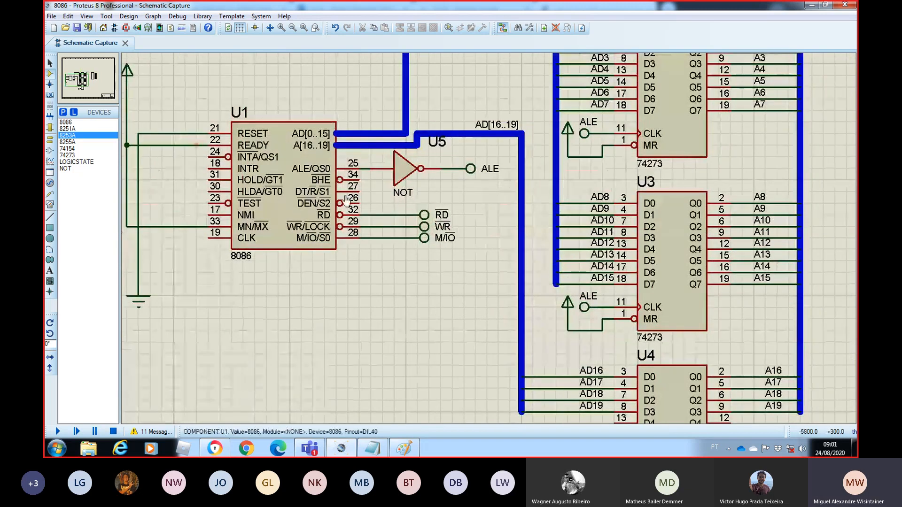
left_click(91, 77)
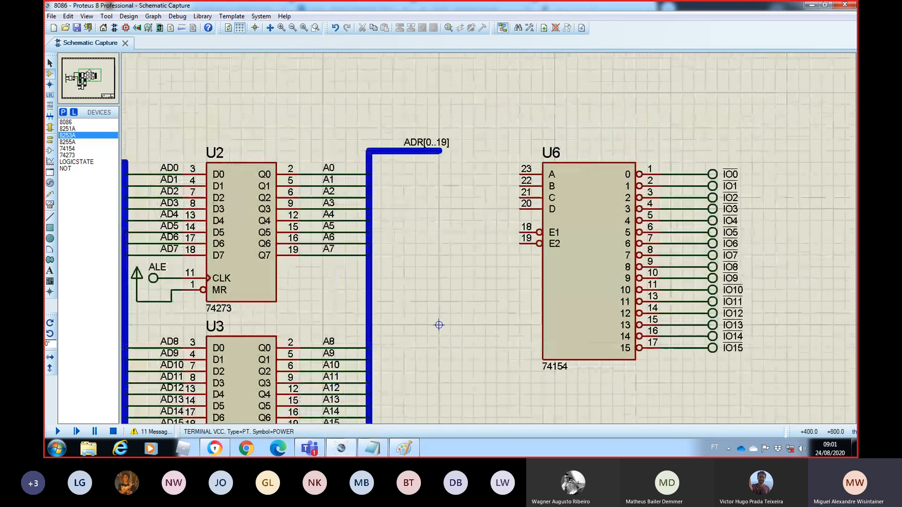
left_click(87, 75)
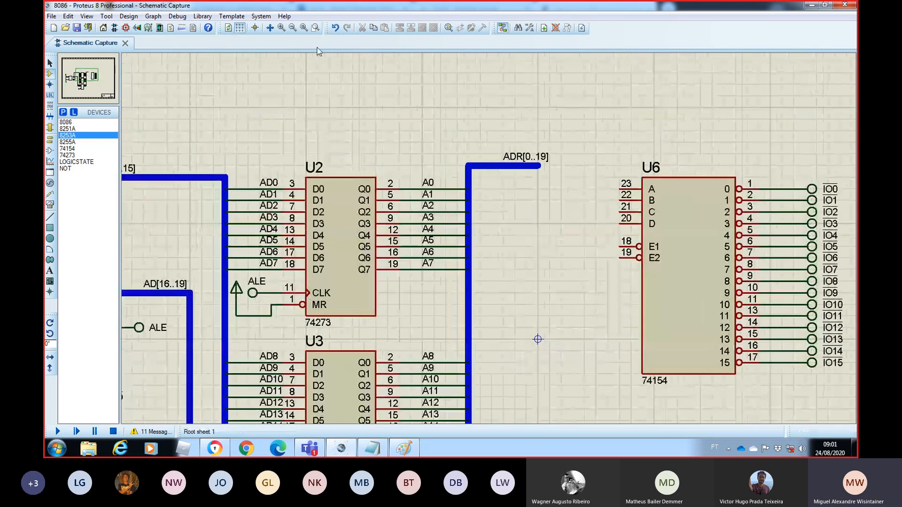
Step: Place a default terminal beside the 74154's inputs and wire it to enable pin E1
left_click(51, 139)
left_click(78, 122)
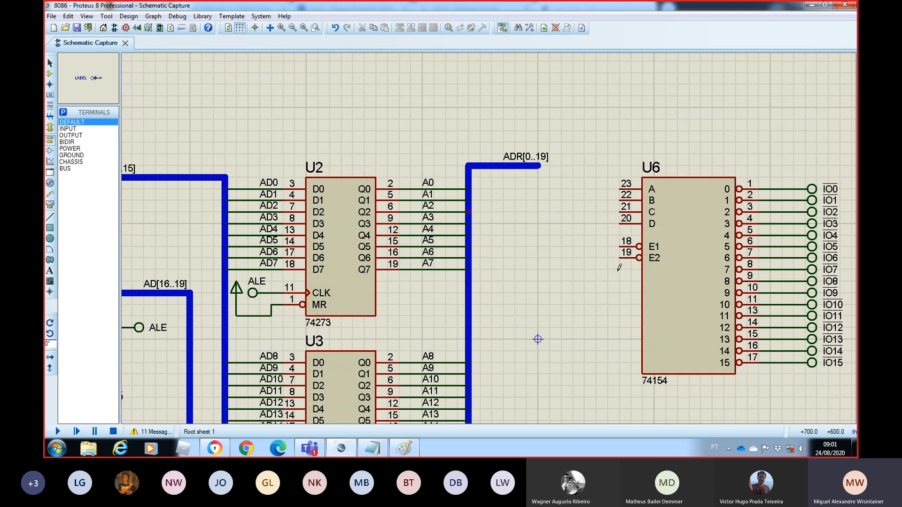
left_click(572, 245)
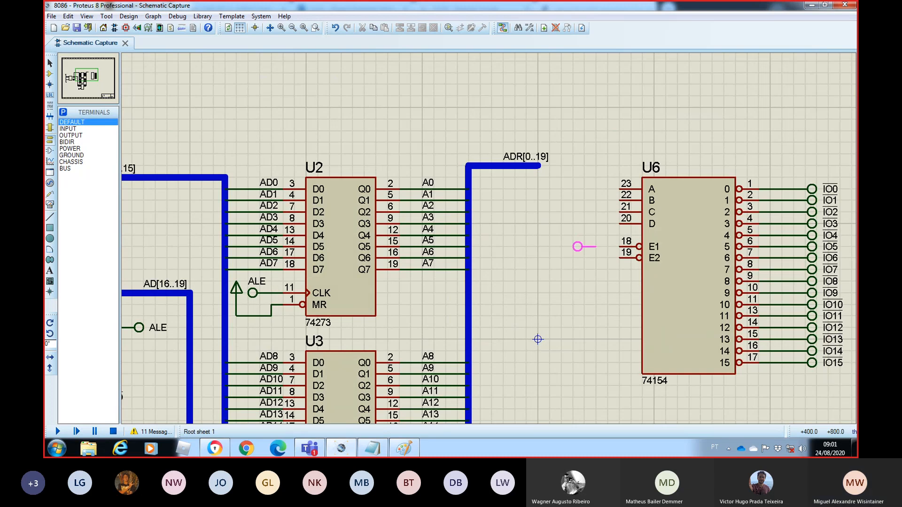
left_click(582, 251)
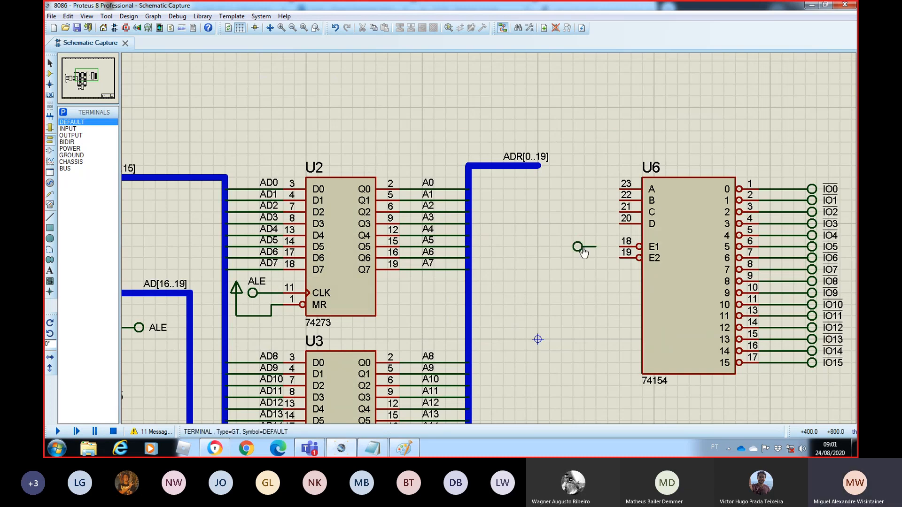
left_click(619, 247)
left_click(595, 247)
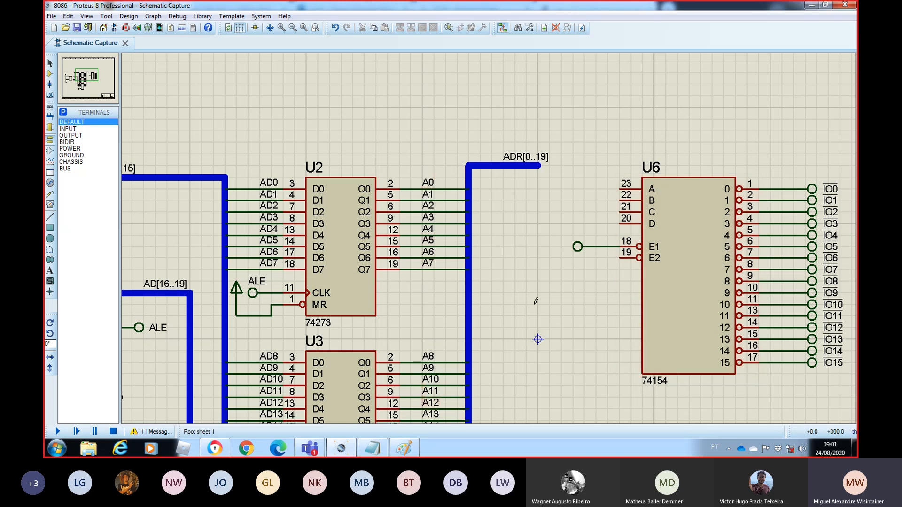
Step: Label the terminal wired to E1 as M/$IO$
double_click(579, 249)
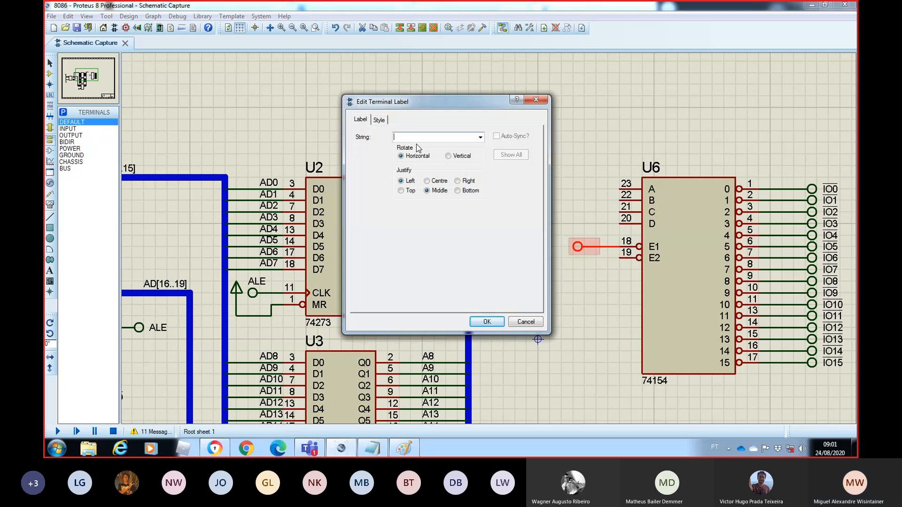
type("M/")
key("BackSpace")
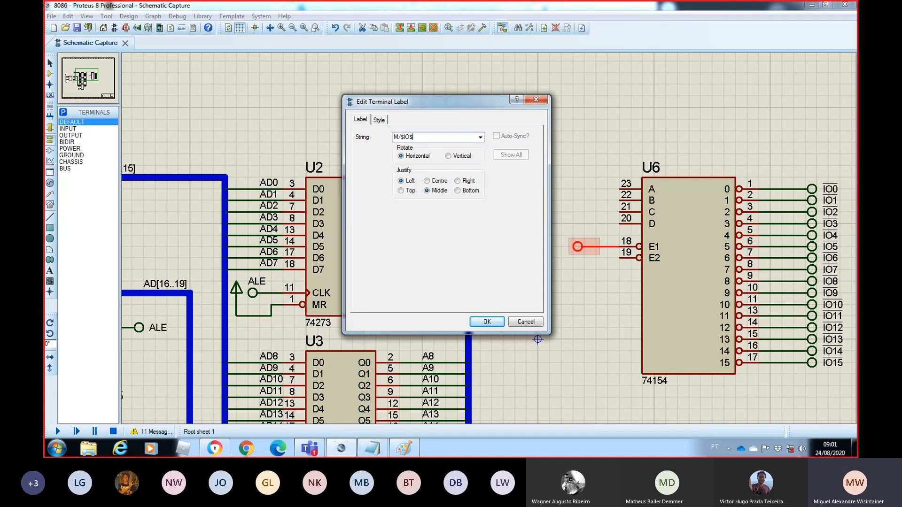
type("$")
key("Return")
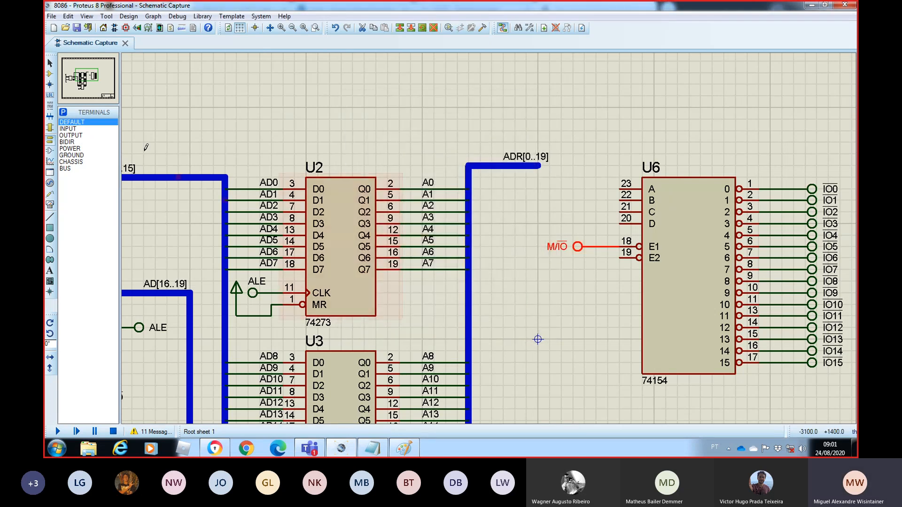
Step: Switch to Notepad and clear its existing text for a new example
left_click(107, 88)
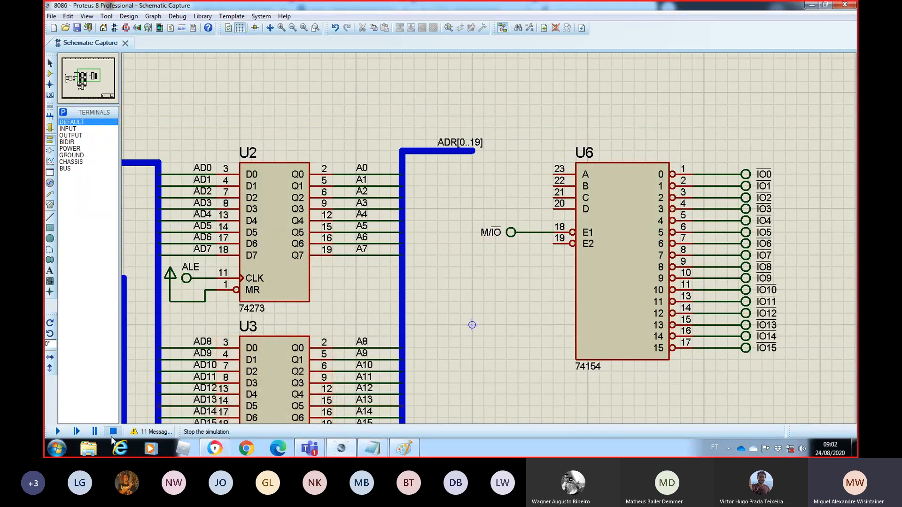
left_click(372, 448)
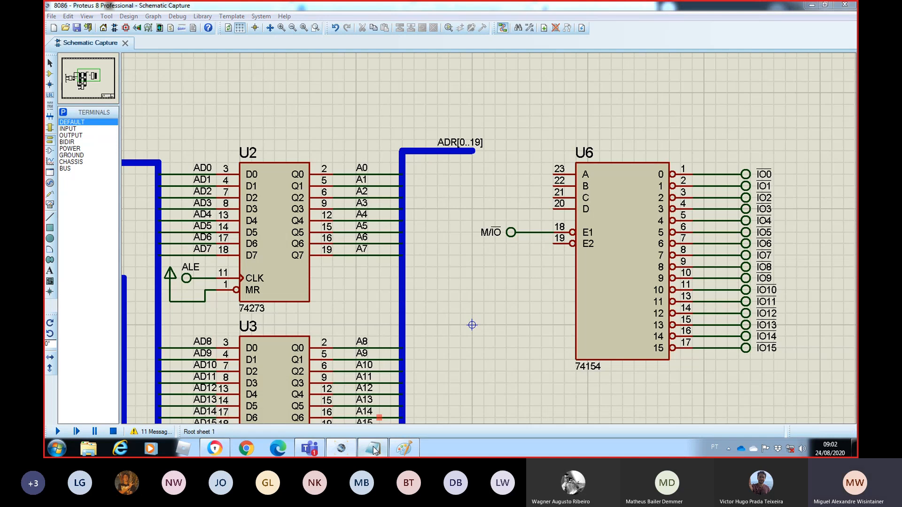
left_click_drag(500, 127, 165, 71)
key("BackSpace")
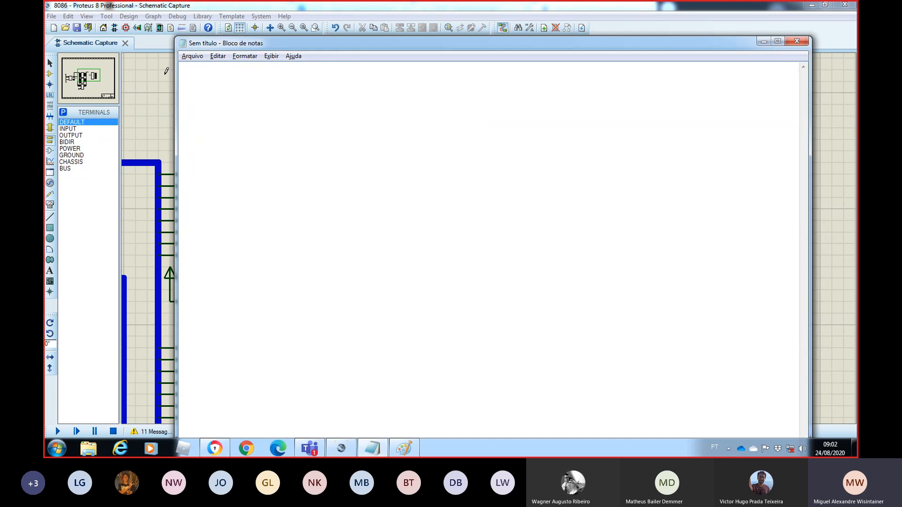
left_click_drag(444, 46, 474, 44)
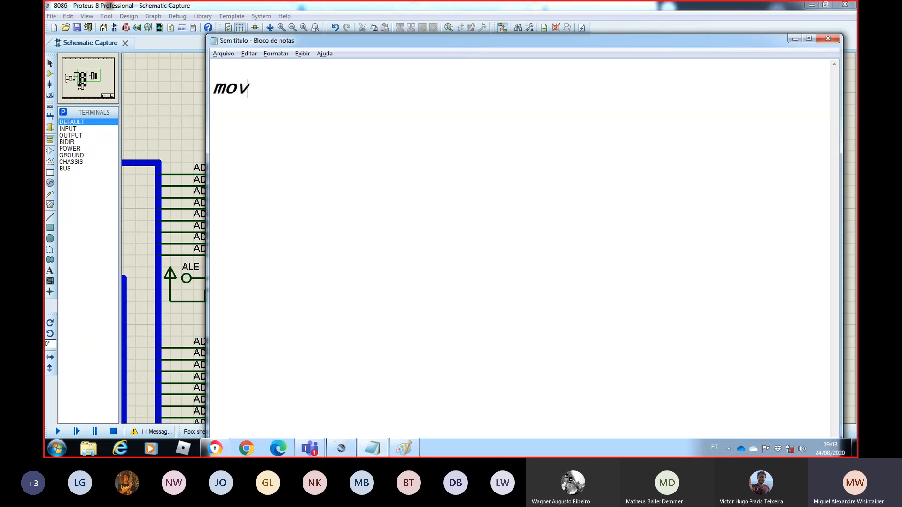
Step: Write the instruction "MOV [0300H],AL" with the line "este exemplo escreve o valor de AL" beneath it
key("BackSpace")
key("BackSpace")
type("MOV [0300")
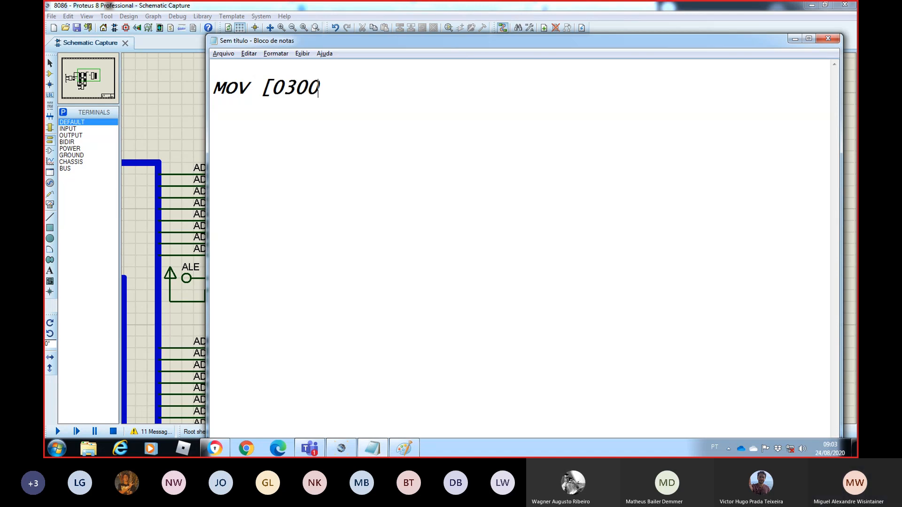
type("H")
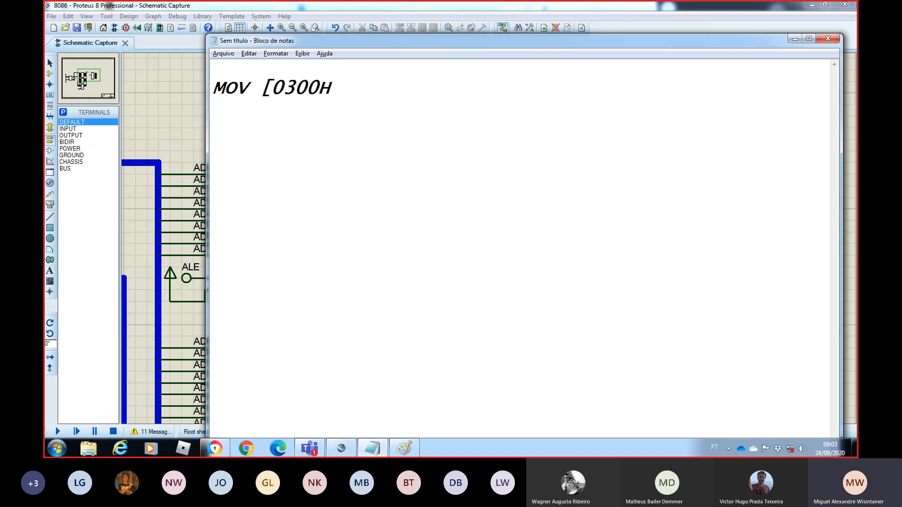
type("],AL este e")
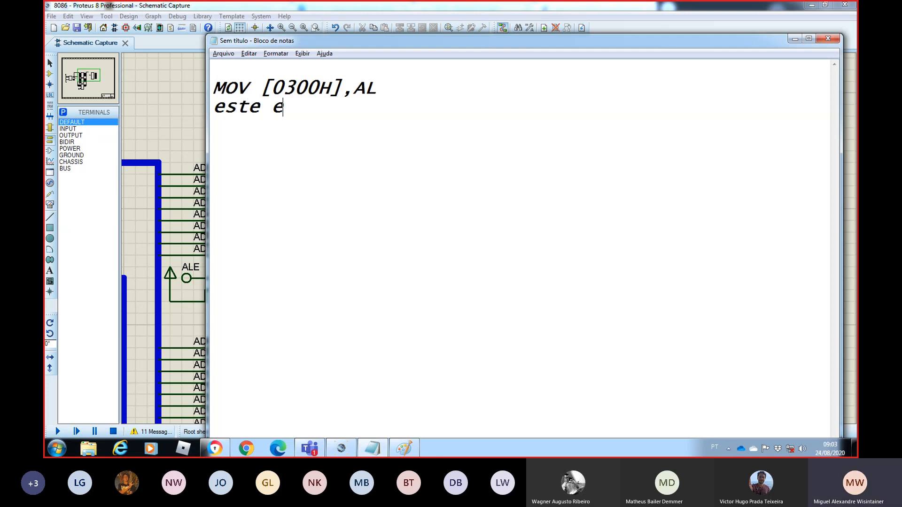
type("xemplo")
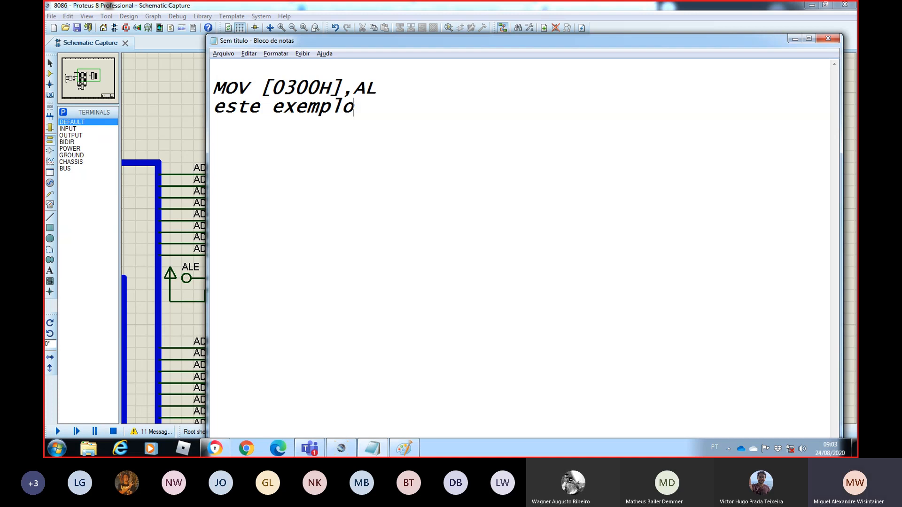
type(" escreve")
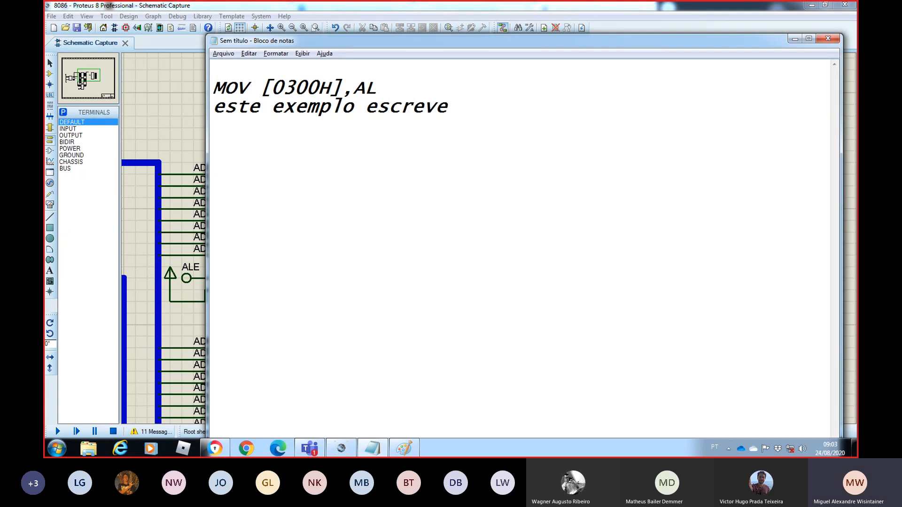
type(" o valor de AL")
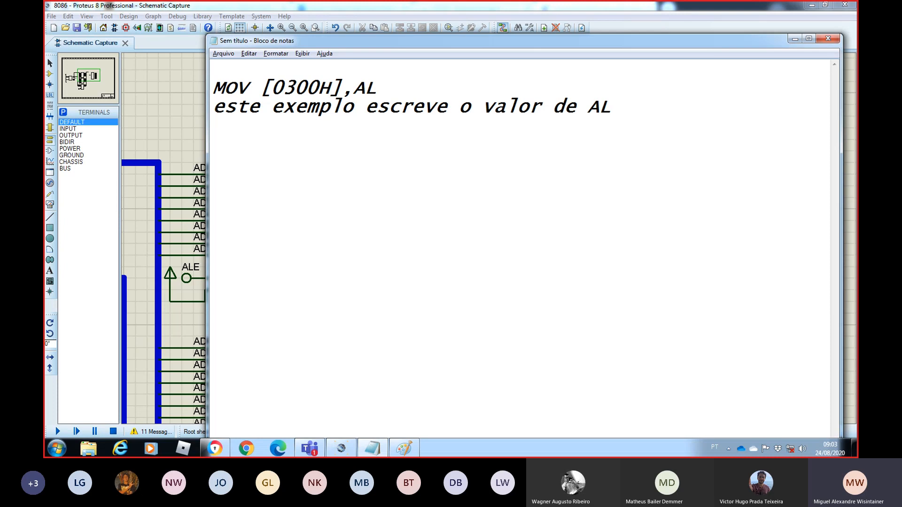
Step: Continue the MOV explanation on a new line with "na posição de memória"
key("Return")
type("a")
key("BackSpace")
type("na possic")
key("BackSpace")
key("BackSpace")
key("BackSpace")
type("ic")
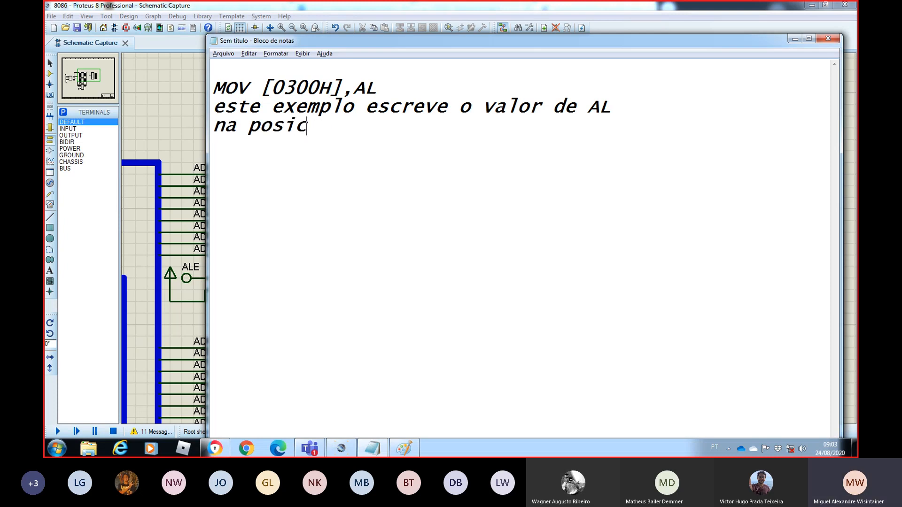
type("ao")
key("BackSpace")
key("BackSpace")
key("BackSpace")
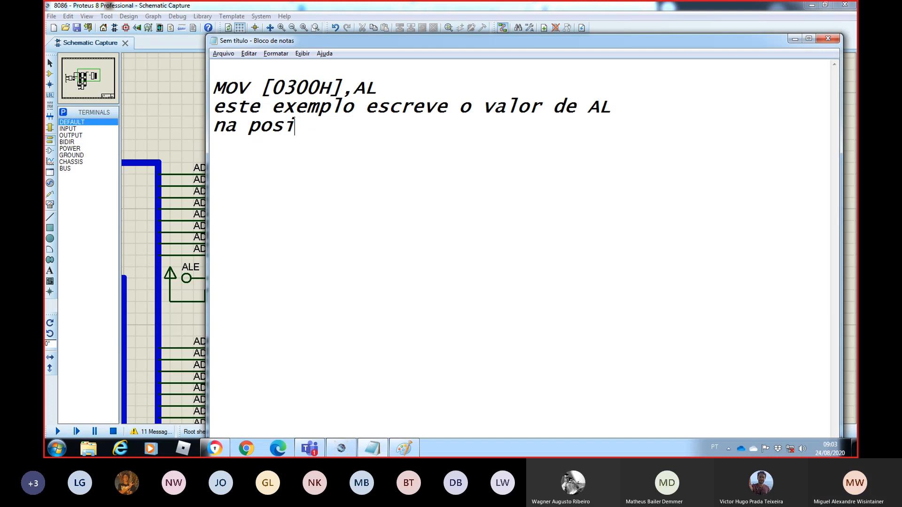
type("ção de m")
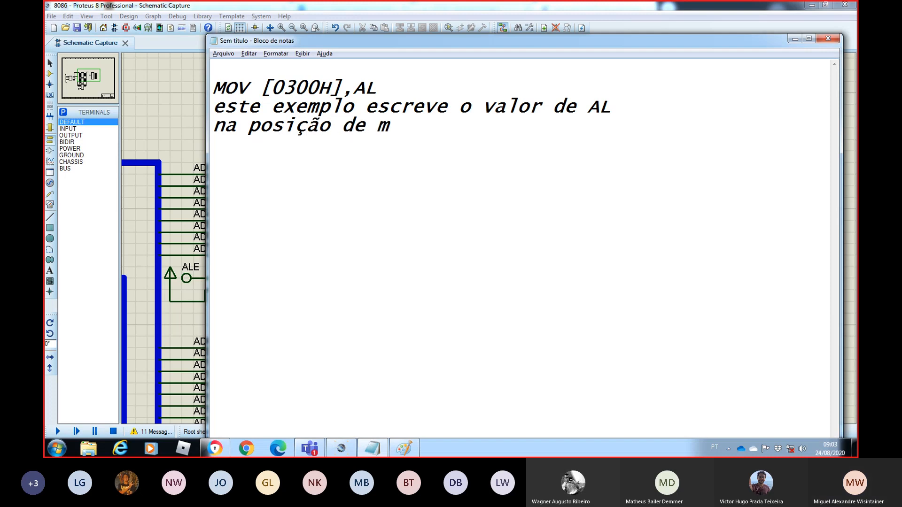
type("emória")
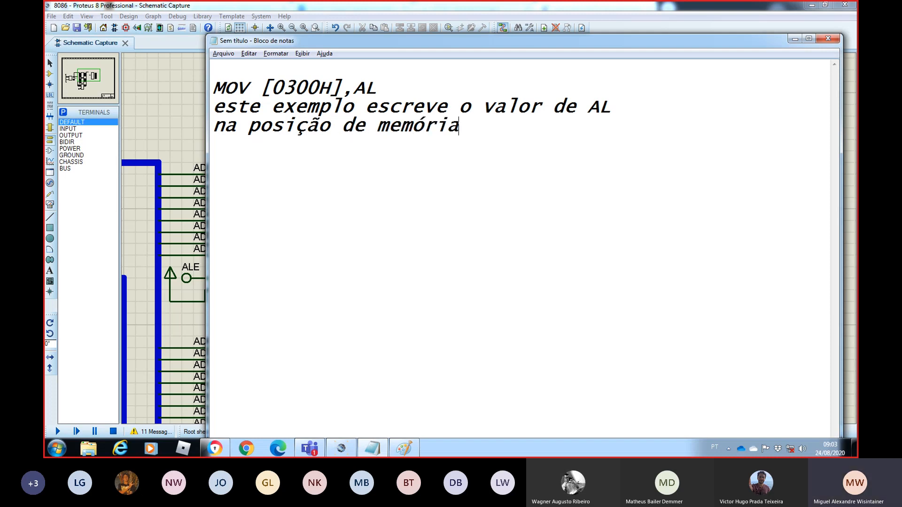
Step: Complete the MOV explanation line with "0300H da RAM"
type(" 0300h")
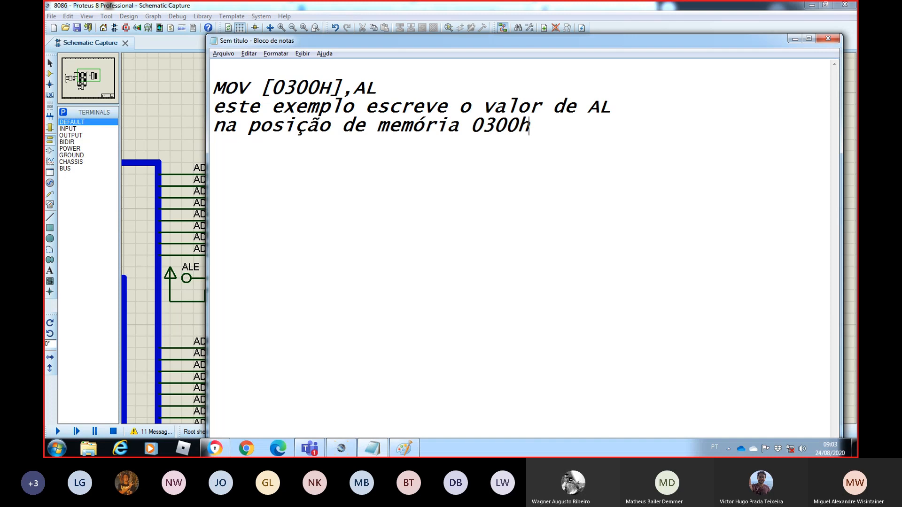
key("BackSpace")
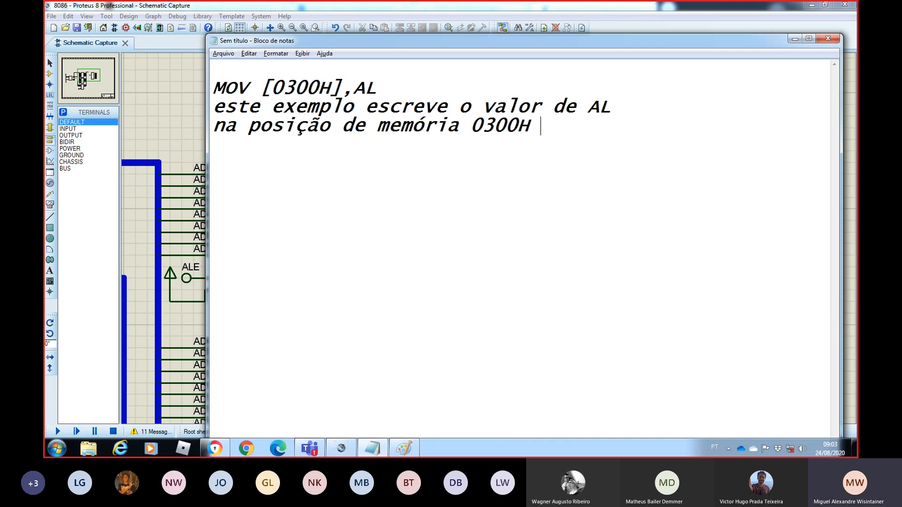
type("H DA")
key("BackSpace")
type("a")
key("BackSpace")
key("BackSpace")
type("d")
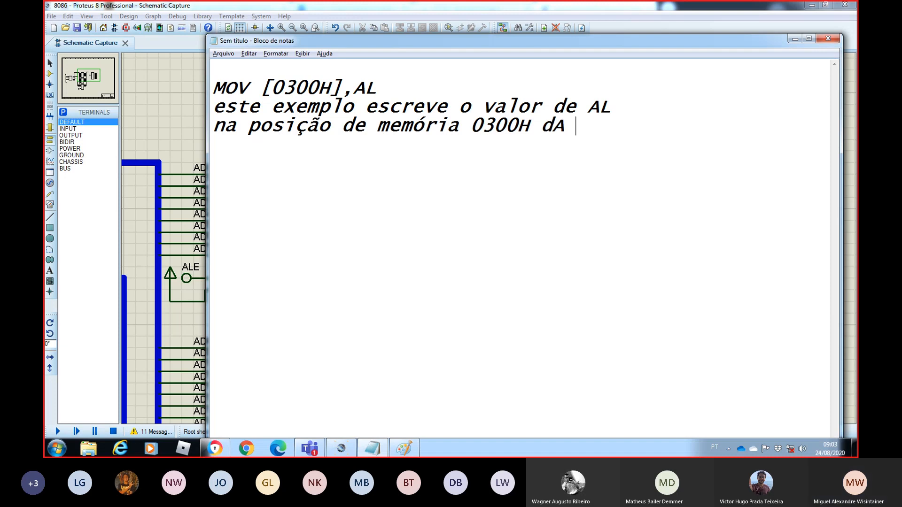
type("A")
key("BackSpace")
type("a R")
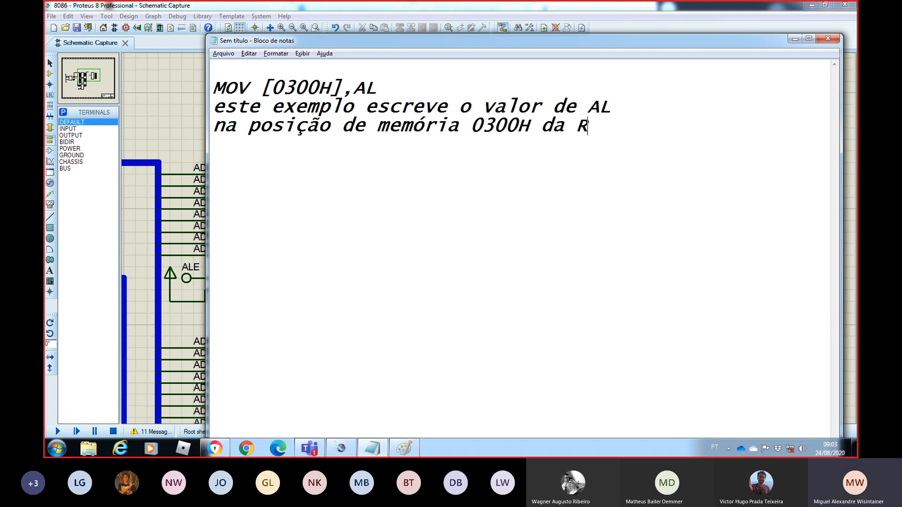
type("A<")
key("BackSpace")
type("M")
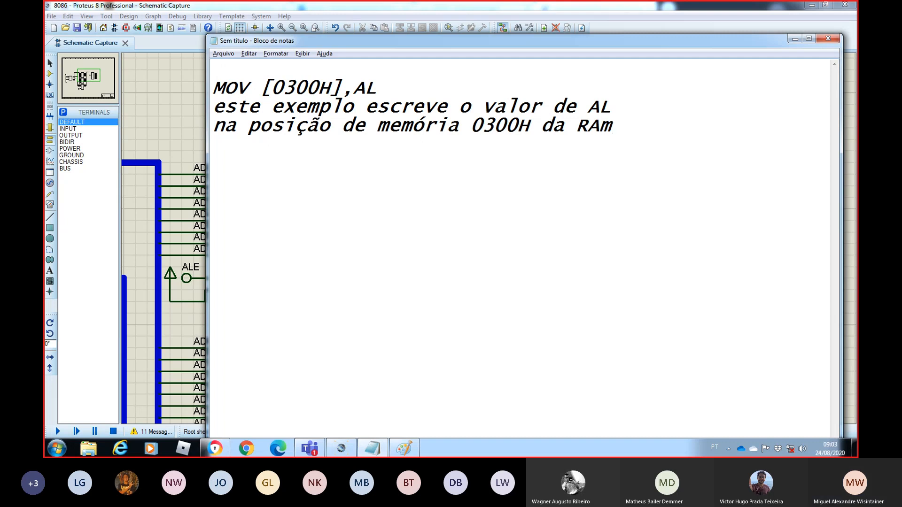
key("BackSpace")
type("M")
Step: Below the explanation, after a blank line, write "0300H = ENDEREÇO MEMÓRIA DA RAM"
key("Return")
key("Return")
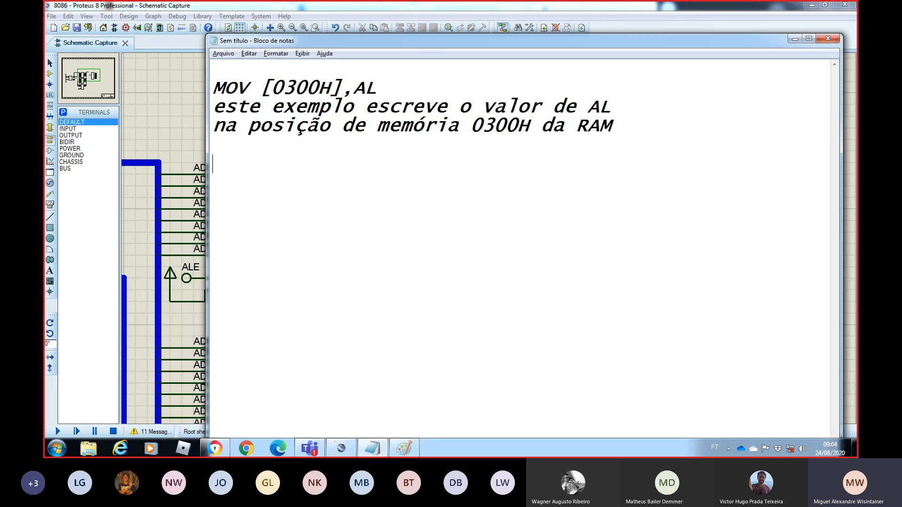
type("300H")
key("BackSpace")
key("BackSpace")
key("BackSpace")
key("BackSpace")
type("0300H ")
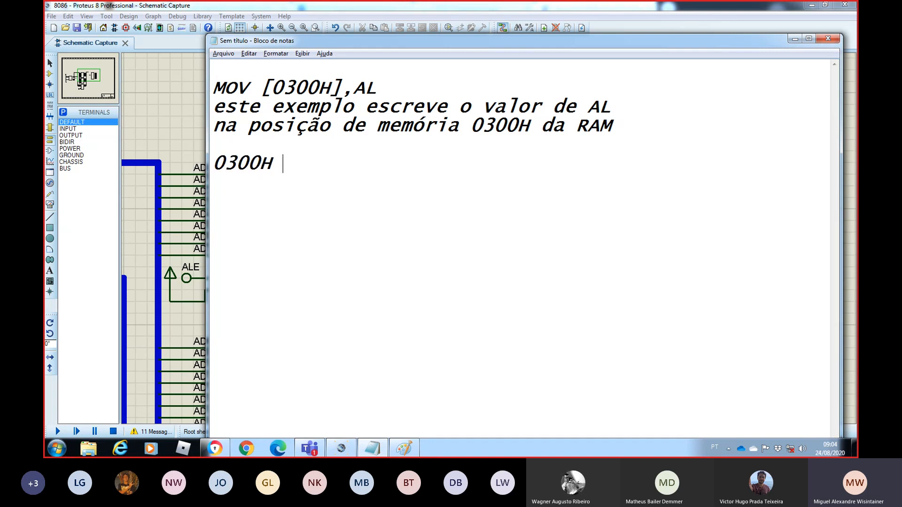
type("= END")
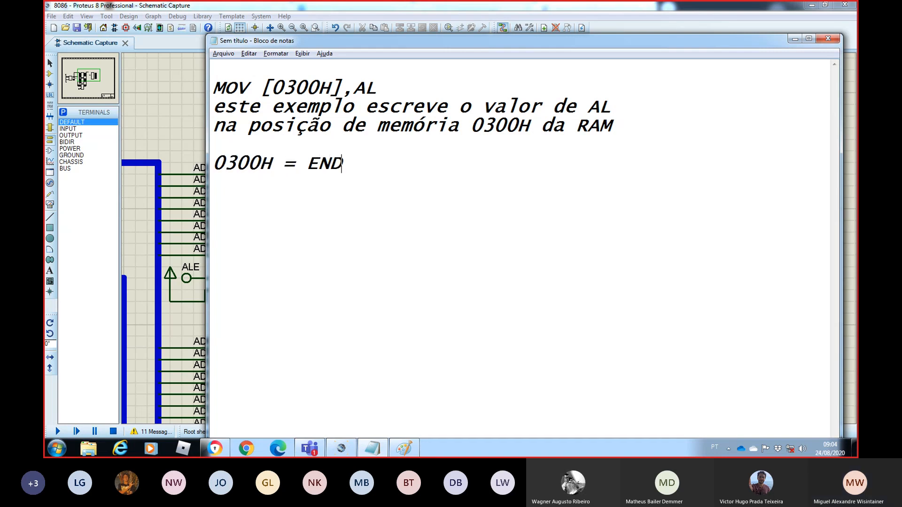
type("EREC")
type("O MEM")
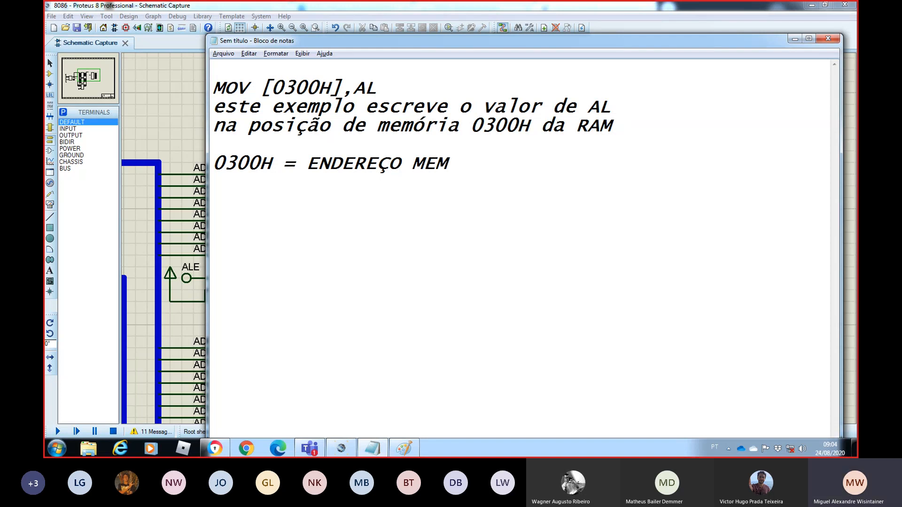
type("ÓRIA DA RAM")
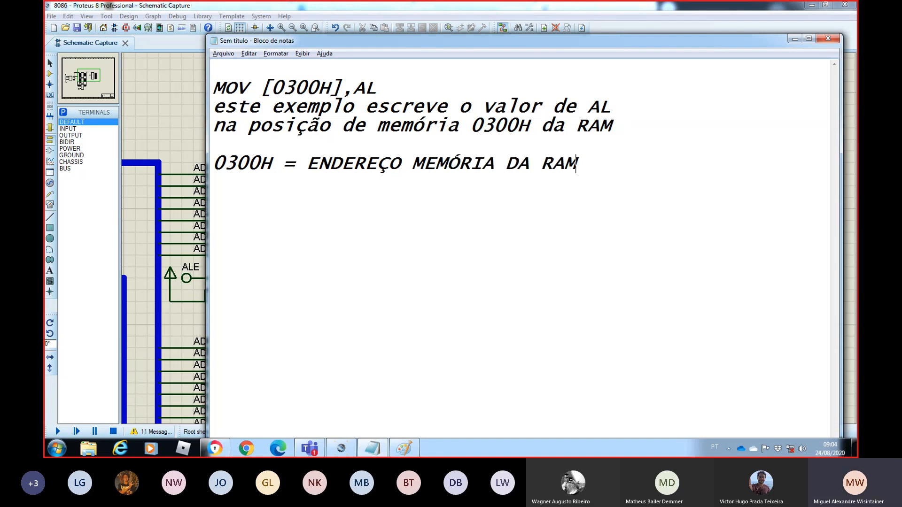
Step: Add a separator line of equals signs below the RAM address note, with blank space around it
key("Return")
key("Return")
type("=====================================")
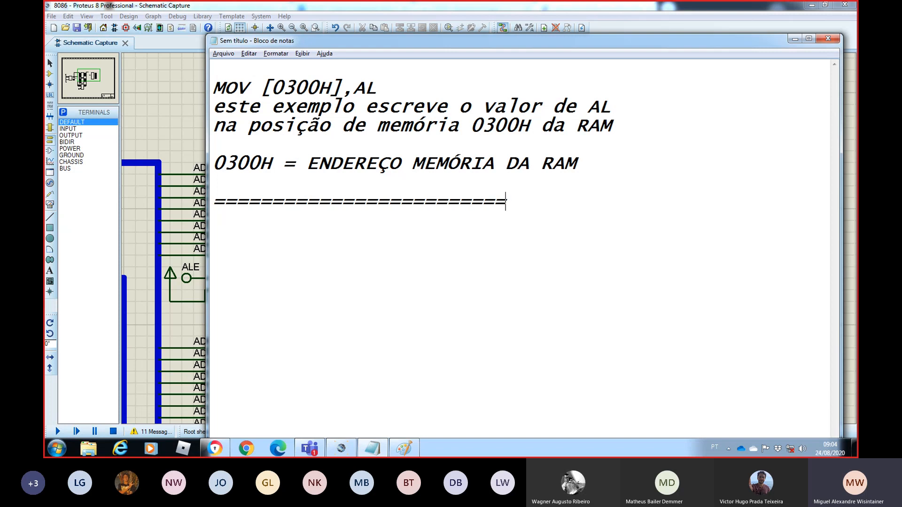
key("Return")
key("Return")
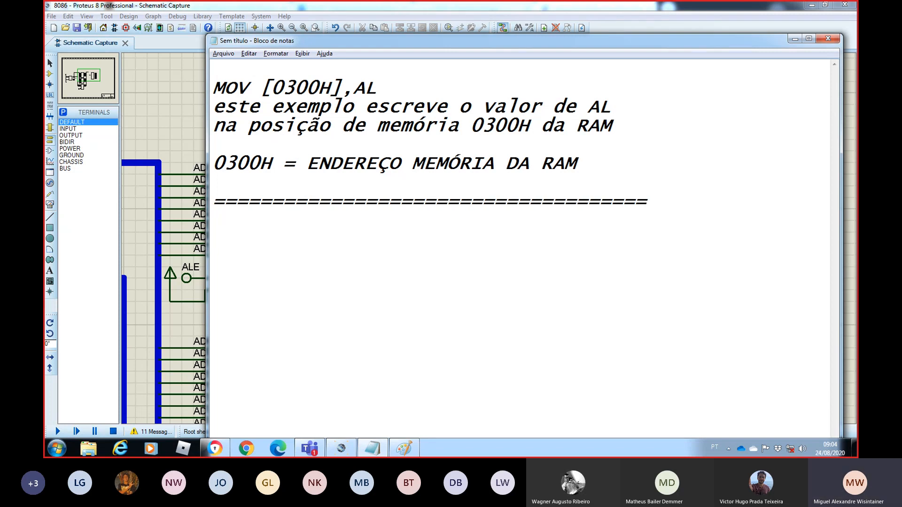
Step: Write the instruction "OUT 0300H,AL" below the separator, with "este exemplo escreve o valor de AL na" beneath it
type("OUT 0300H")
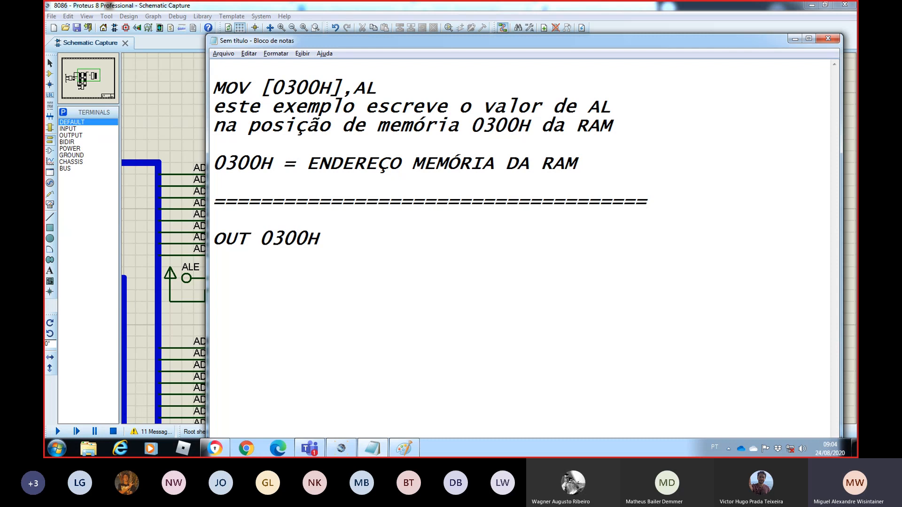
type(",AL")
key("Return")
type("este ")
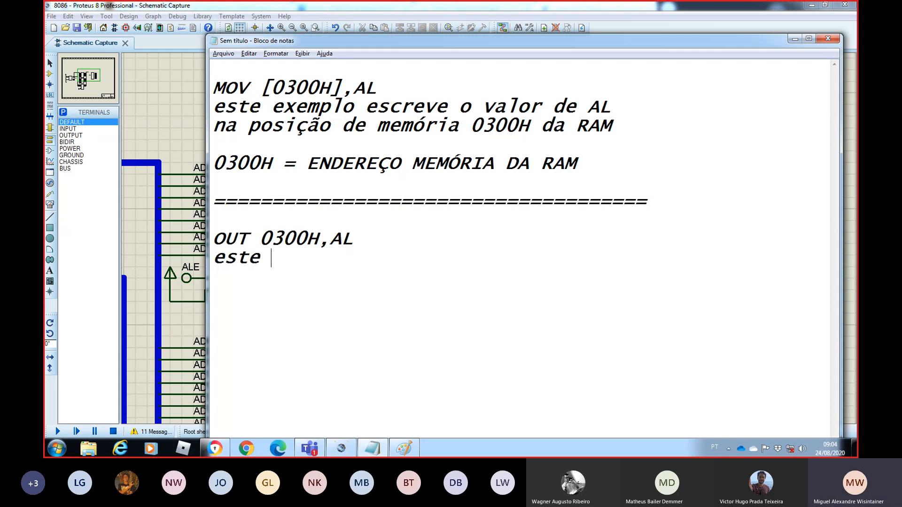
type("exemplo ")
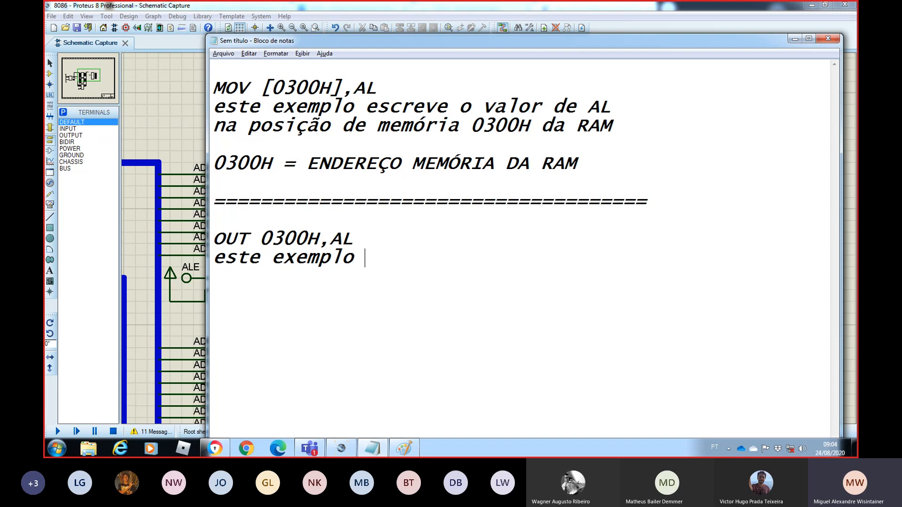
type("escreve o")
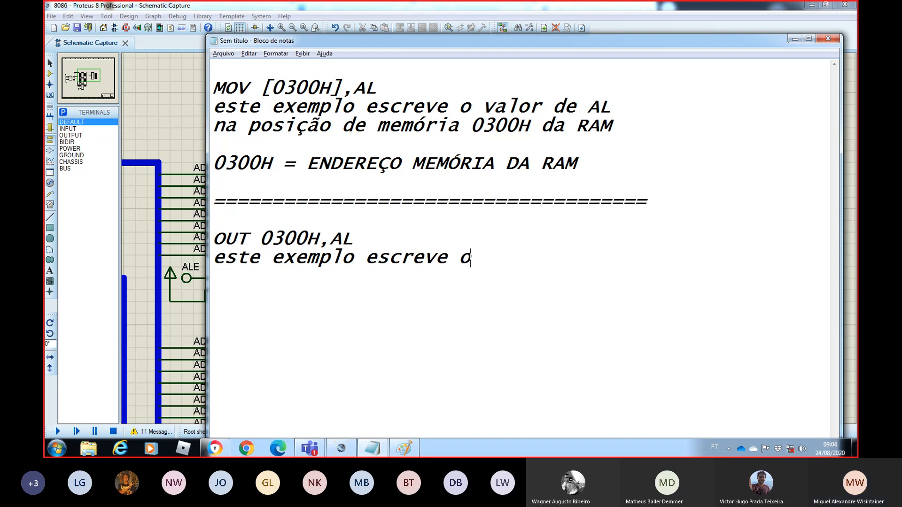
type(" valor de AL na")
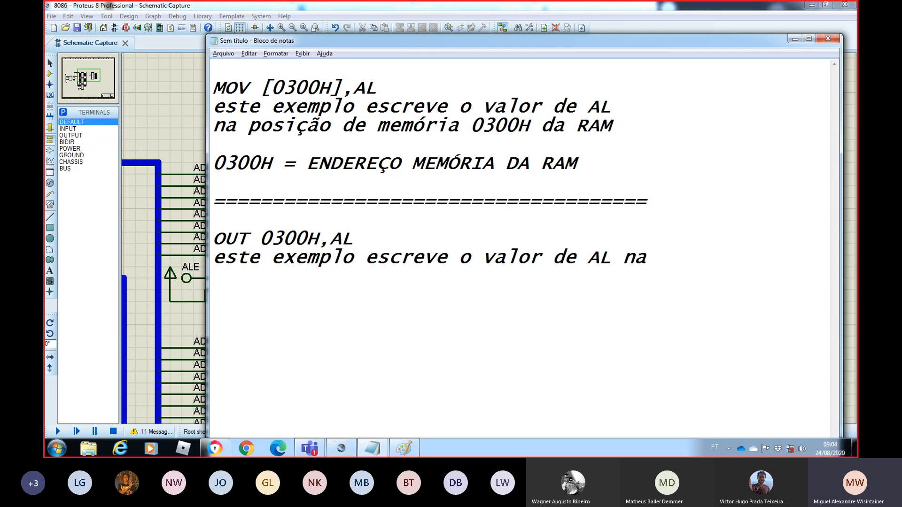
Step: Continue the OUT explanation on a new line with "posição de memória 0300H"
key("Return")
type("posica")
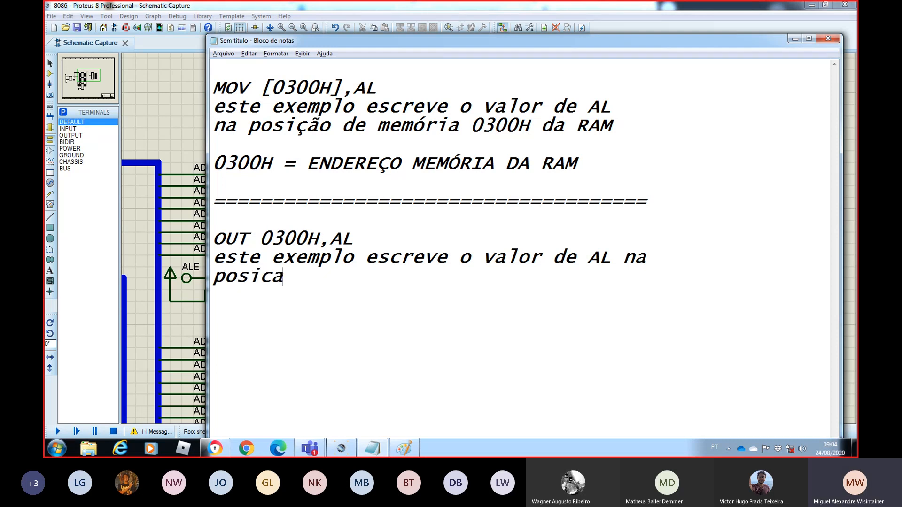
key("BackSpace")
type("ão de m")
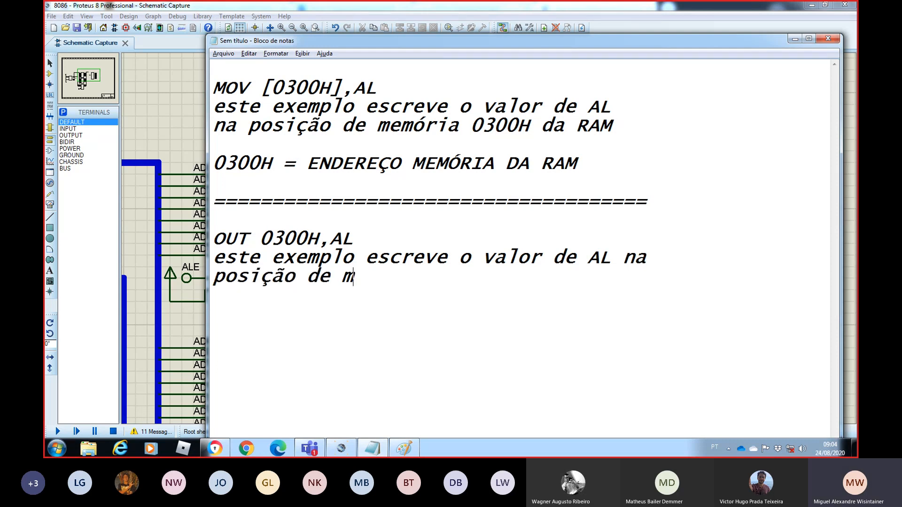
type("emória 0300h")
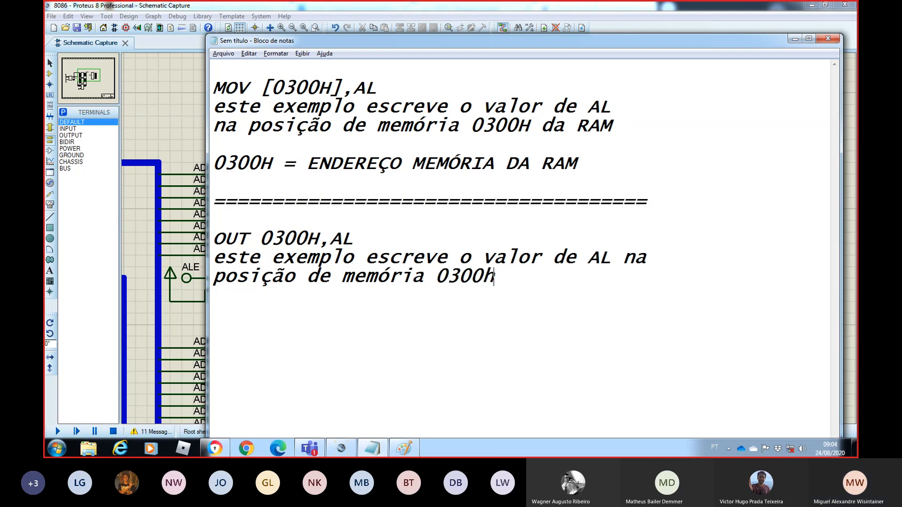
key("BackSpace")
type("H")
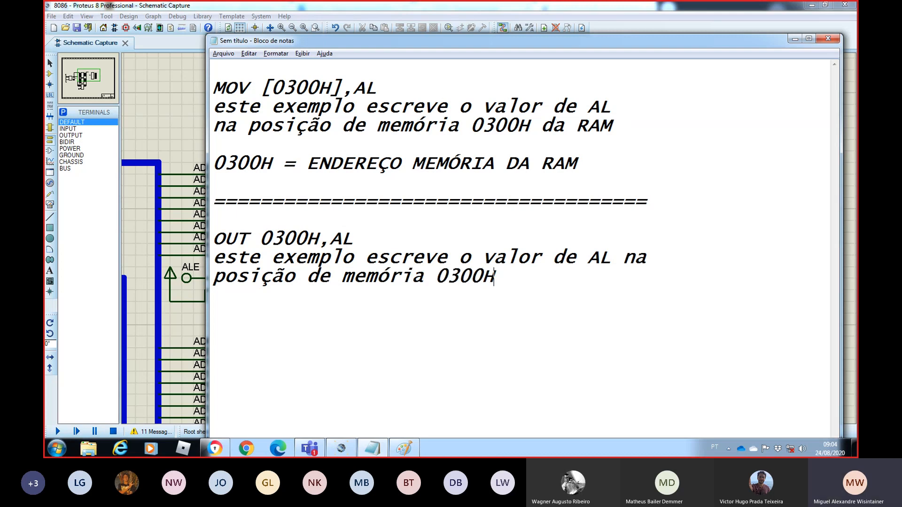
Step: Complete the OUT explanation line with "de controladora"
type(" D")
key("BackSpace")
type("da")
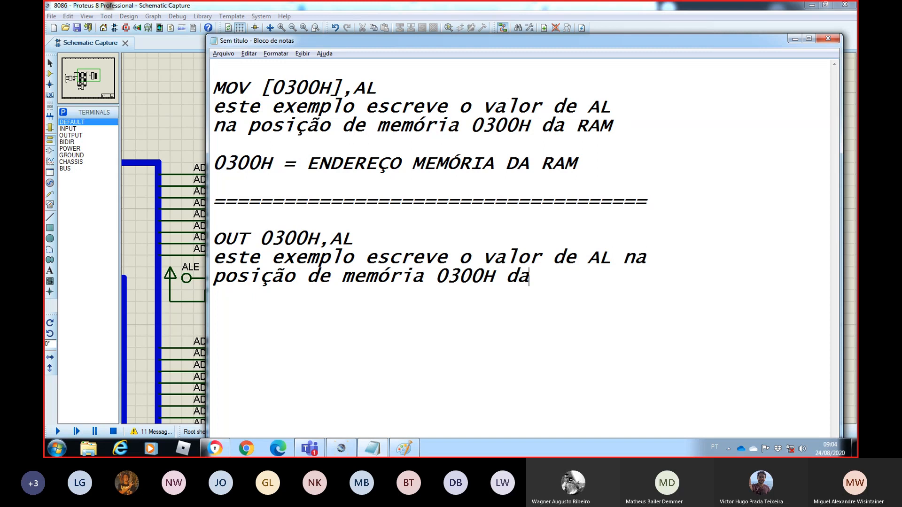
type(" controla")
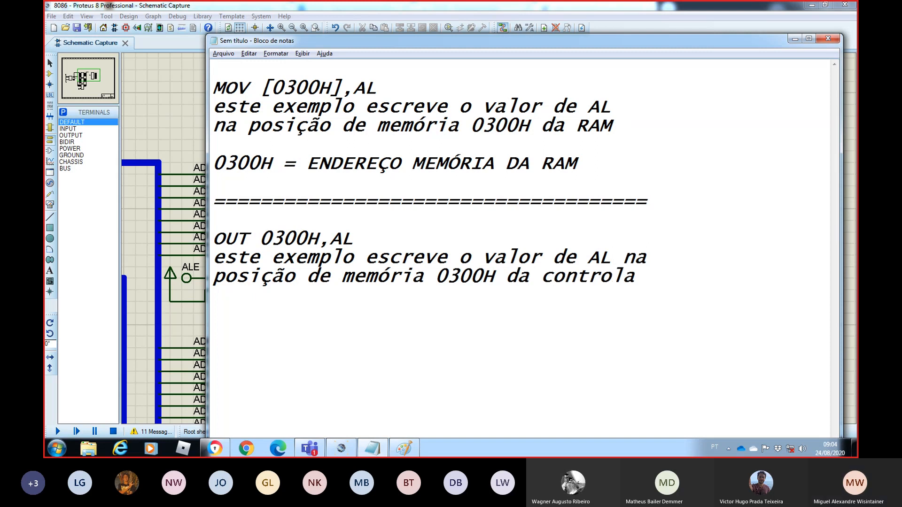
key("BackSpace")
key("BackSpace")
key("BackSpace")
key("BackSpace")
key("BackSpace")
key("BackSpace")
key("BackSpace")
key("BackSpace")
key("BackSpace")
key("BackSpace")
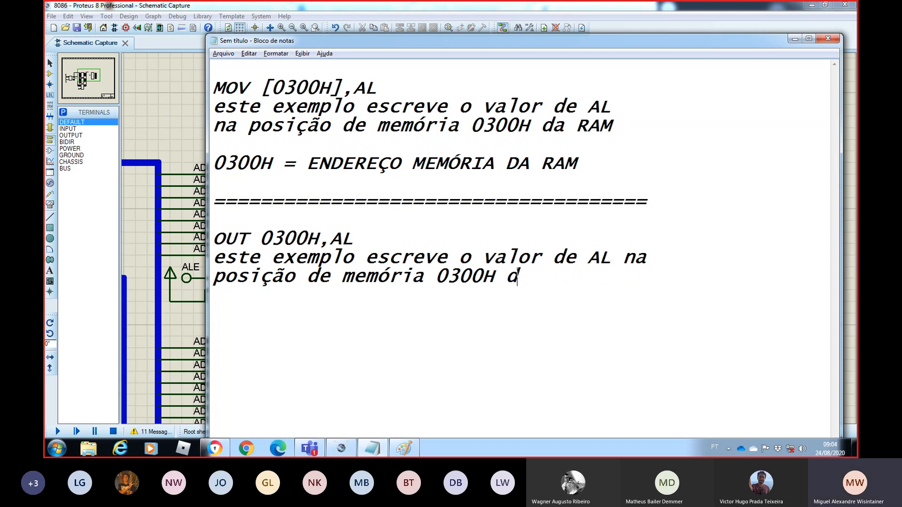
type("e controladora")
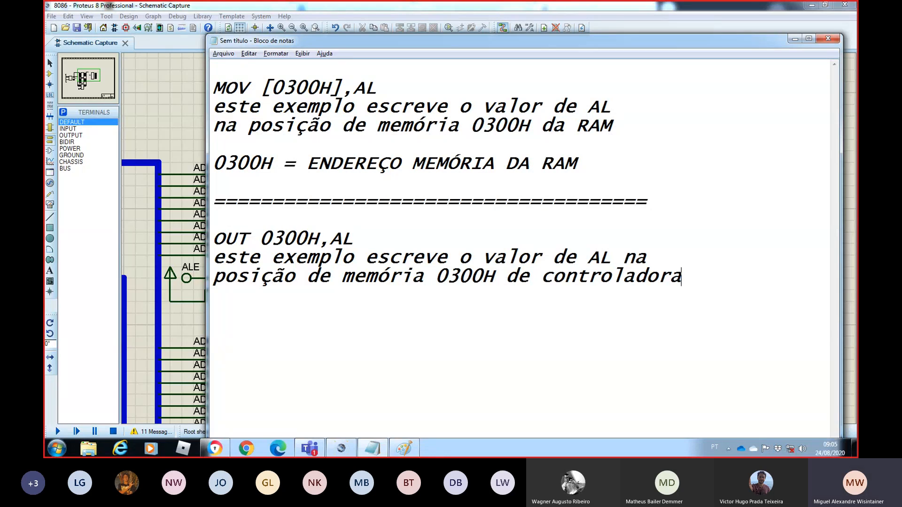
Step: Insert "uma" before "controladora" in the OUT explanation
key("Left")
key("Left")
key("Left")
key("Left")
key("Left")
key("Left")
key("Left")
key("Left")
key("Left")
key("Left")
key("Left")
key("Left")
key("Left")
key("Left")
key("Left")
key("Left")
key("Left")
key("Right")
key("Right")
key("Right")
key("Right")
key("Right")
type("uma")
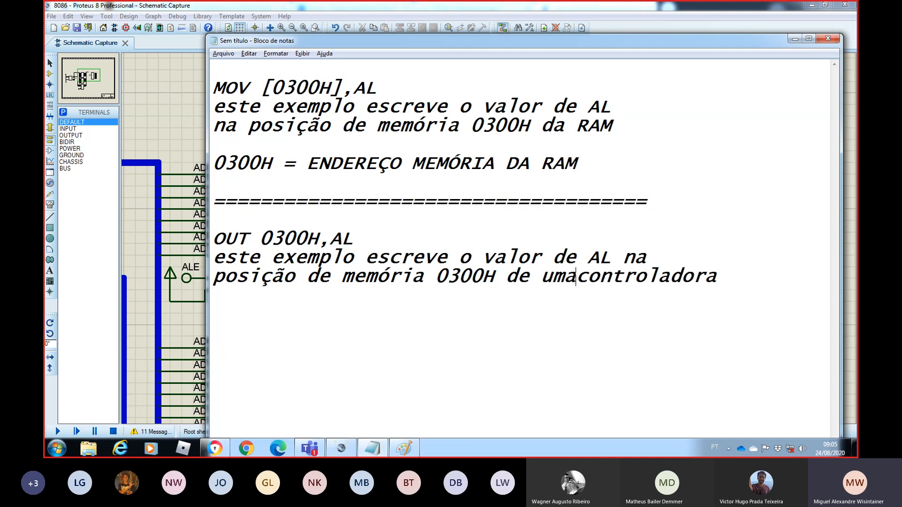
Step: Add a comma after "0300H" and a space between "uma" and "controladora" in the OUT explanation
key("Left")
key("Left")
key("Left")
key("Left")
key("Left")
key("Left")
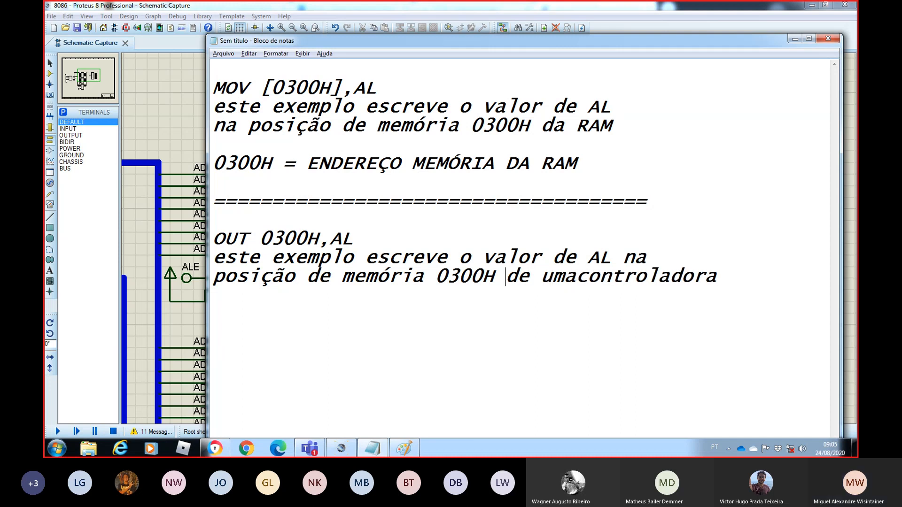
type(",")
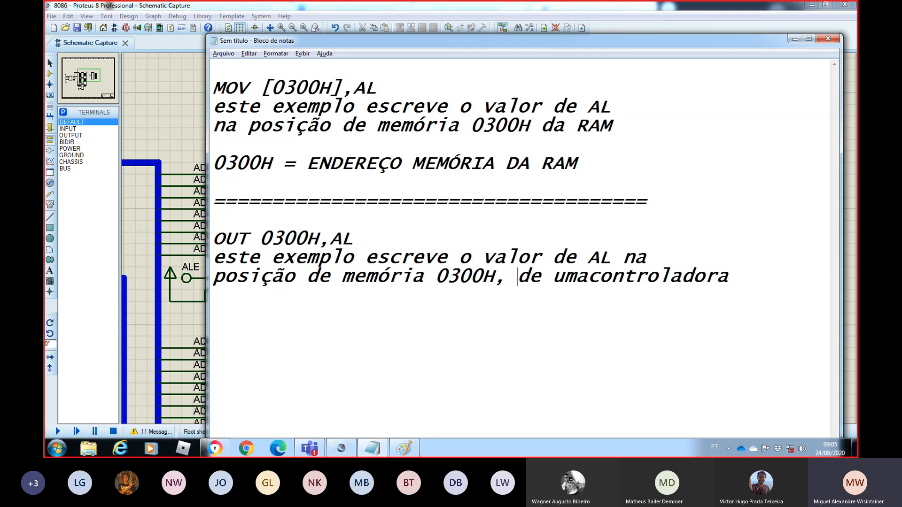
key("Right")
key("Right")
key("Right")
key("Right")
key("Right")
key("Right")
key("Right")
Step: Insert blank lines above the separator and write "WR ---> LOW" below the RAM address note
key("Up")
key("Up")
key("Up")
key("Up")
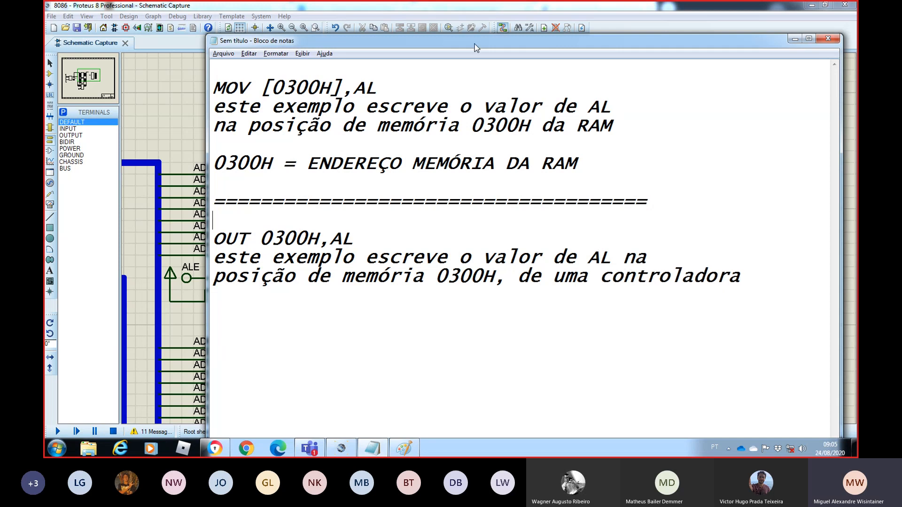
key("Return")
key("Return")
key("Up")
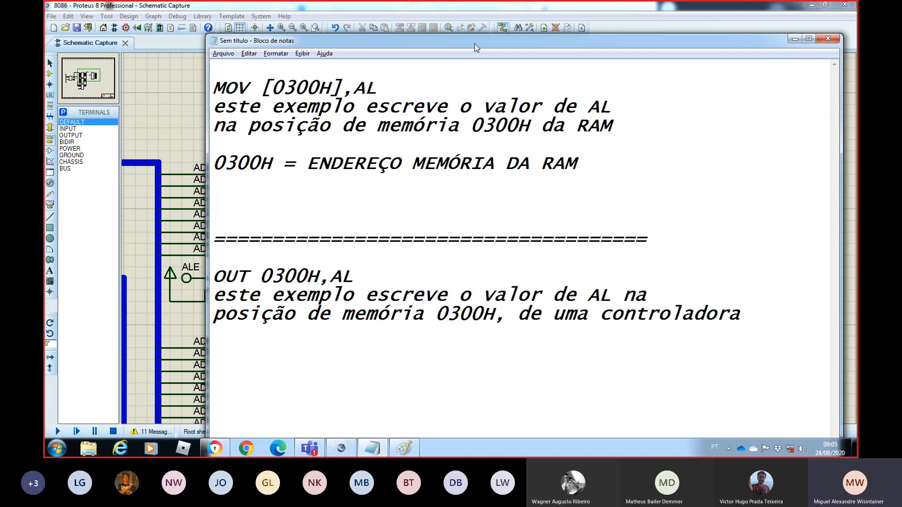
type("WR ---> LOW")
key("Return")
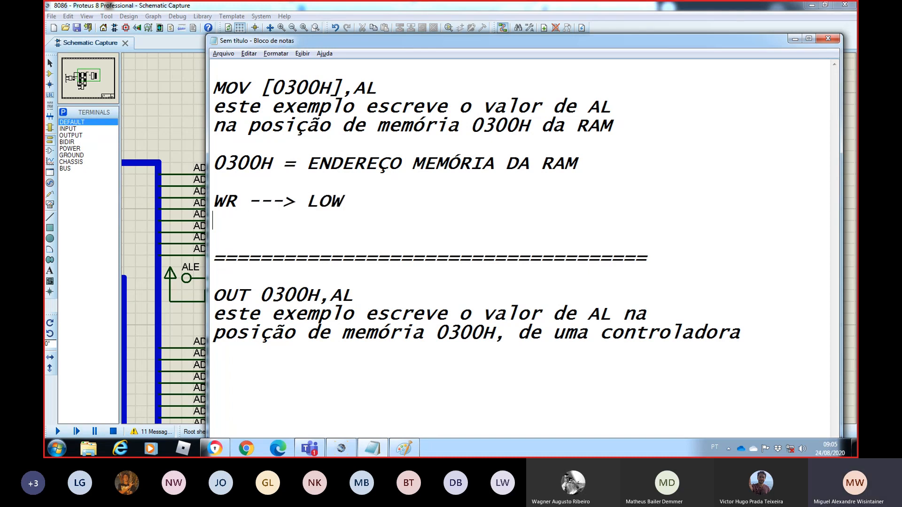
Step: Add "M/IO = HIGH" to the MOV notes, and "WR ---> LOW" and "M/IO = LOW" below the OUT explanation
type("M/IO =")
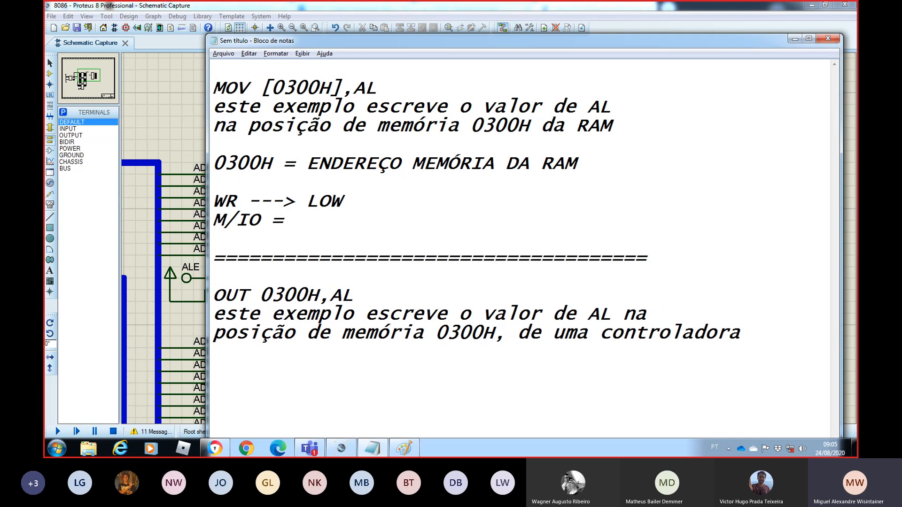
type(" HIGH")
key("Down")
key("Down")
key("Down")
key("Down")
key("Down")
key("Down")
key("Down")
type("WR -")
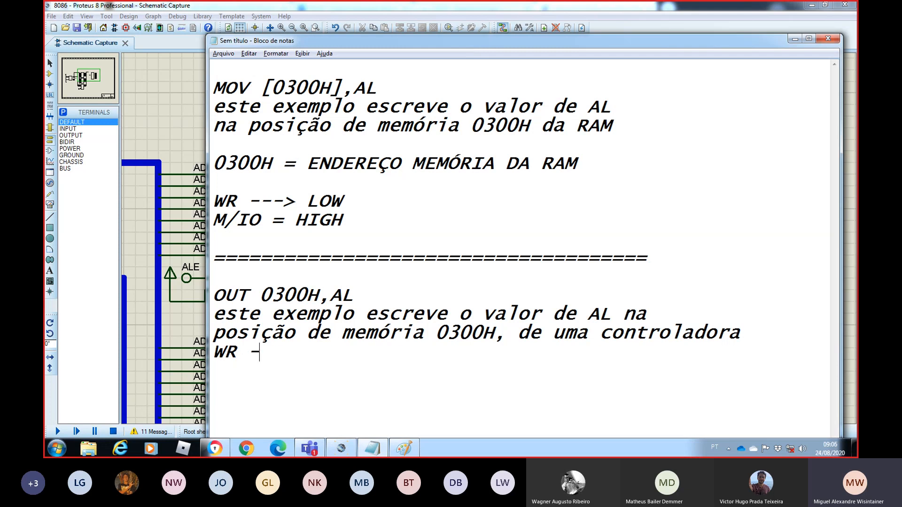
type("--> LOW")
key("Return")
type("M")
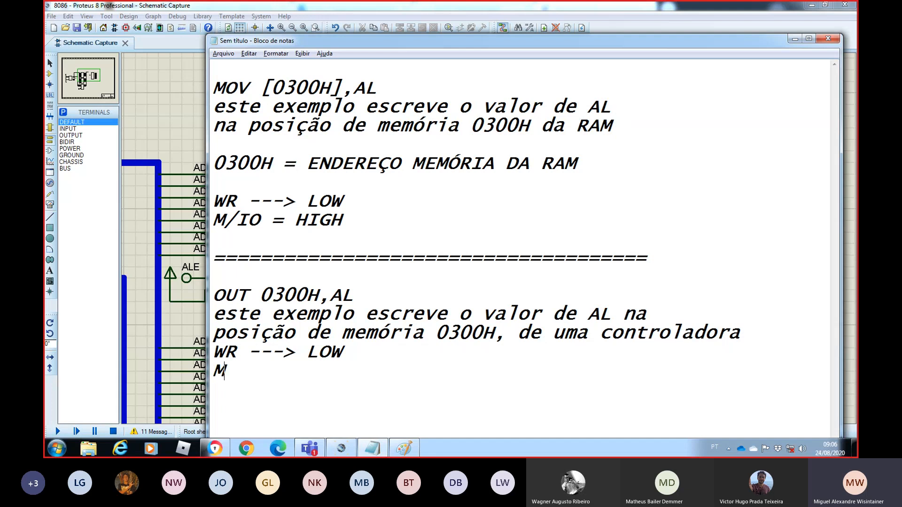
type("/IO = LOW")
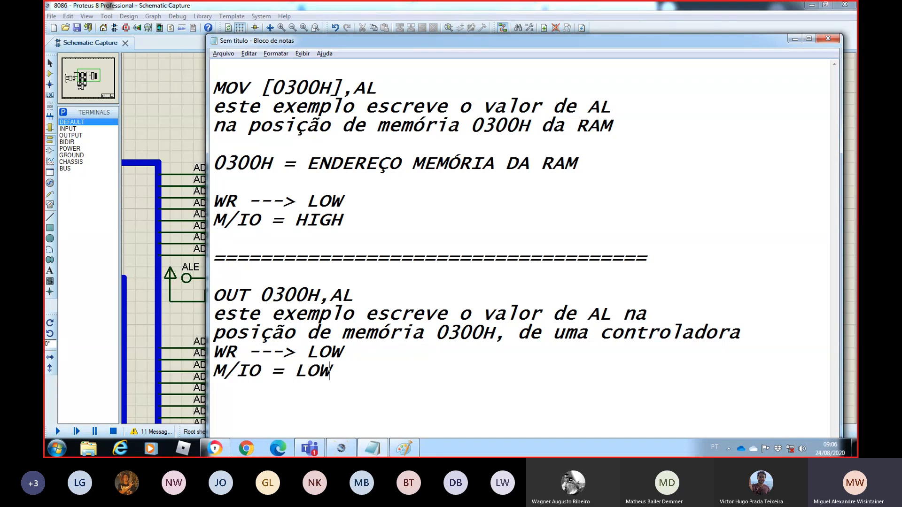
key("Left")
key("Left")
key("Left")
key("Left")
key("Left")
key("Left")
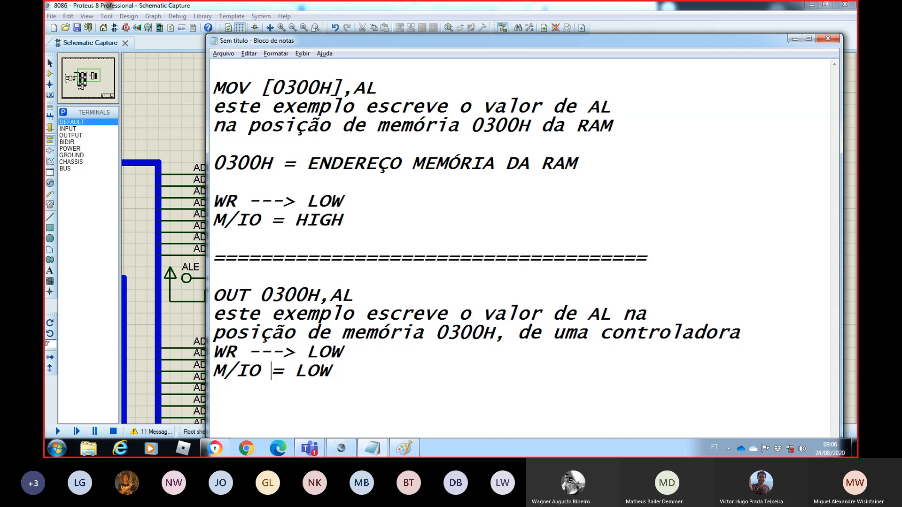
key("Left")
key("Left")
key("Left")
key("Left")
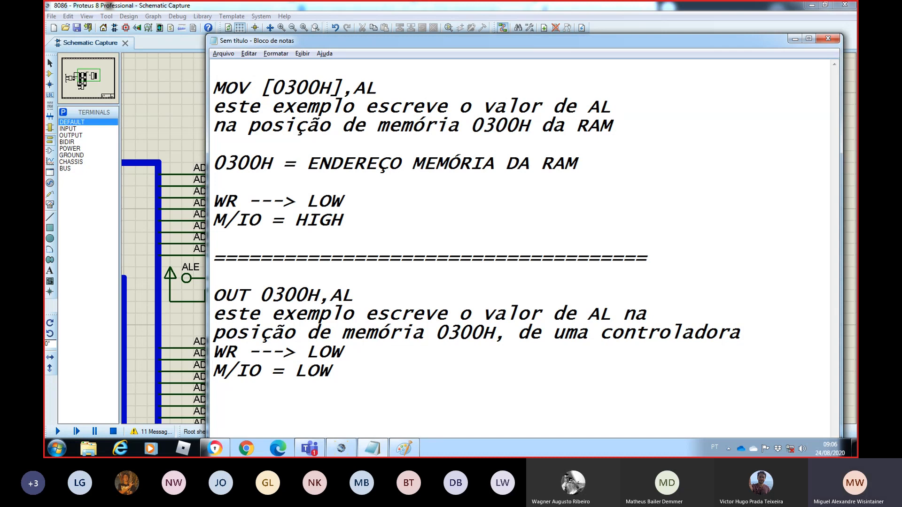
key("Up")
key("Up")
key("Up")
key("Up")
key("Up")
key("Up")
key("Up")
key("Up")
key("Up")
key("Up")
left_click_drag(482, 46, 771, 190)
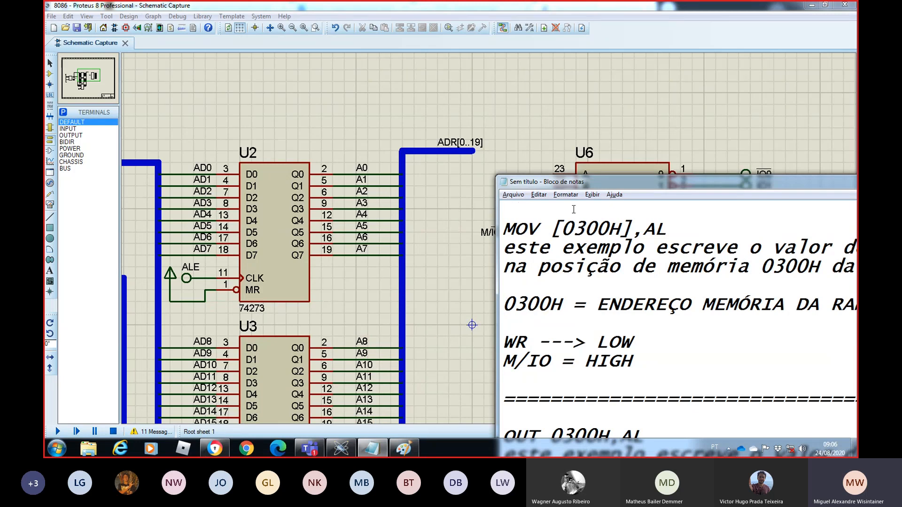
type("00")
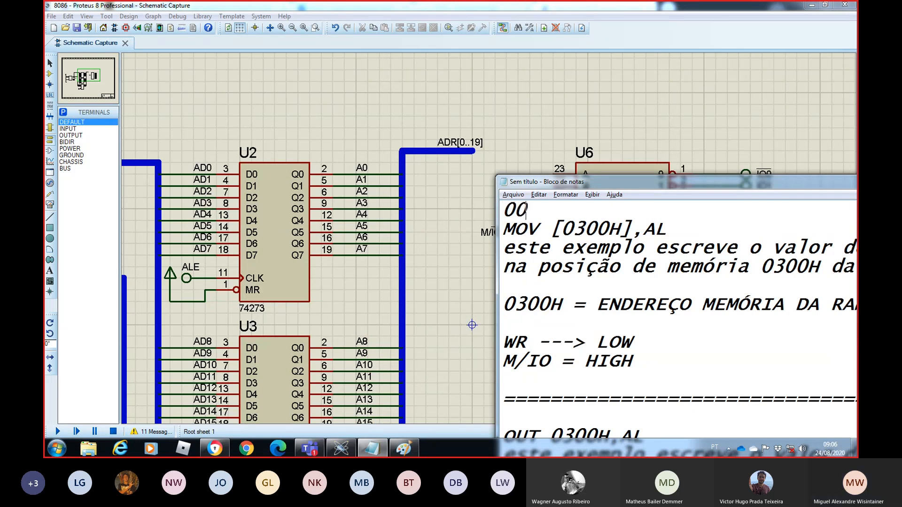
type("00 0011 ")
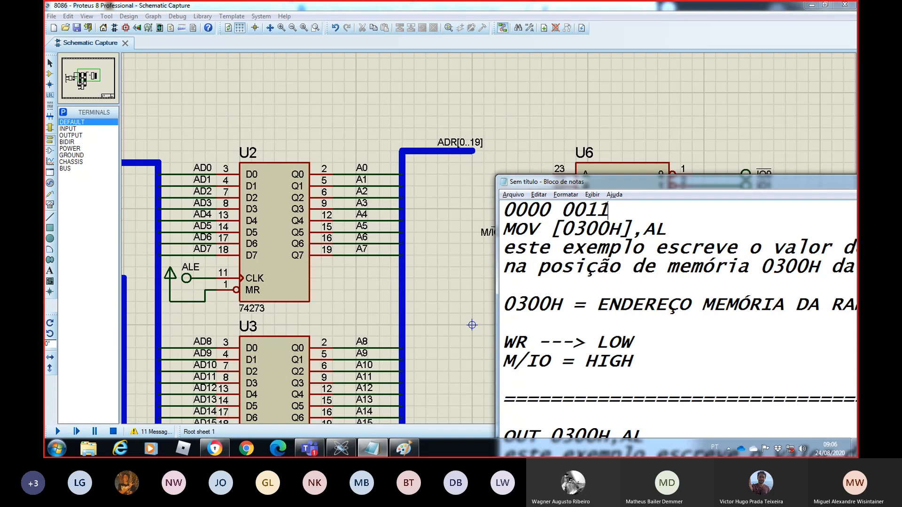
type("0000 0000")
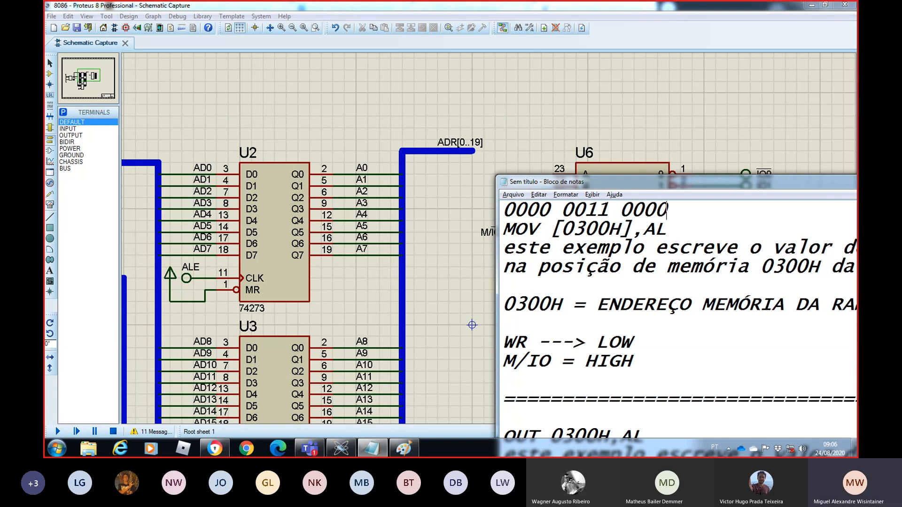
Step: Copy the binary address line from above the MOV instruction to the line above the OUT instruction
key("shift+Left")
key("shift+Left")
key("shift+Left")
key("shift+Left")
key("shift+Left")
key("shift+Left")
key("shift+Left")
key("shift+Left")
key("shift+Left")
key("shift+Left")
key("shift+Left")
key("shift+Left")
key("shift+Left")
key("shift+Left")
key("shift+Left")
key("shift+Left")
key("shift+Left")
key("shift+Left")
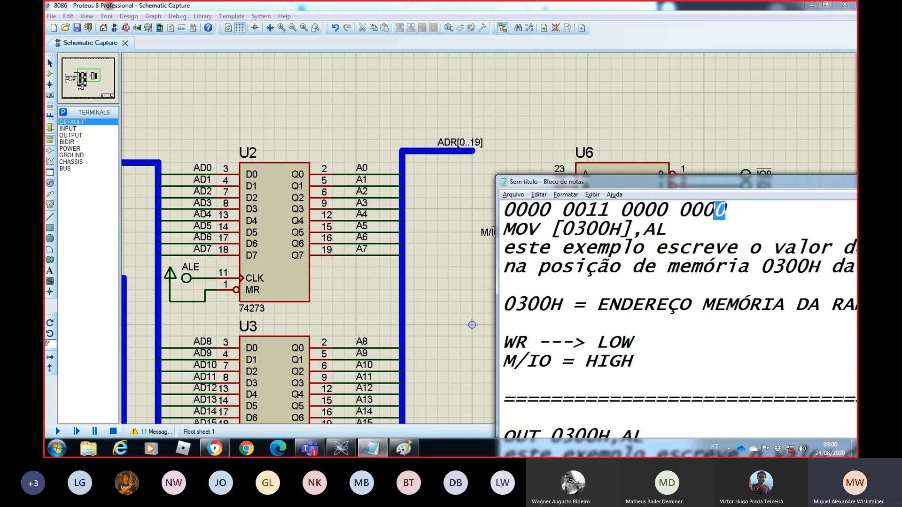
key("shift+Left")
key("ctrl+c")
key("Down")
key("Down")
key("Down")
key("Down")
key("Down")
key("Down")
key("Down")
key("Down")
key("Down")
key("Down")
key("Down")
key("ctrl+v")
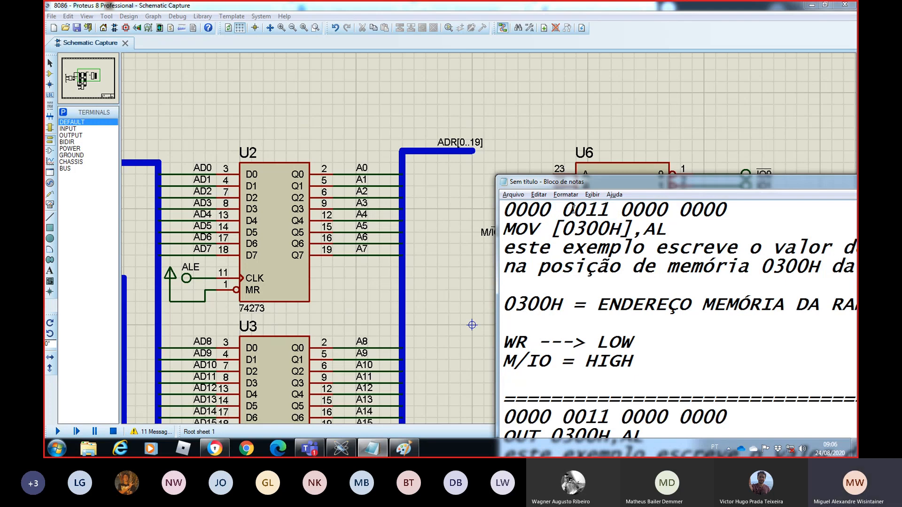
Step: Reposition the notes window to show both examples and highlight the M/IO line of the OUT example
left_click_drag(641, 183, 633, 113)
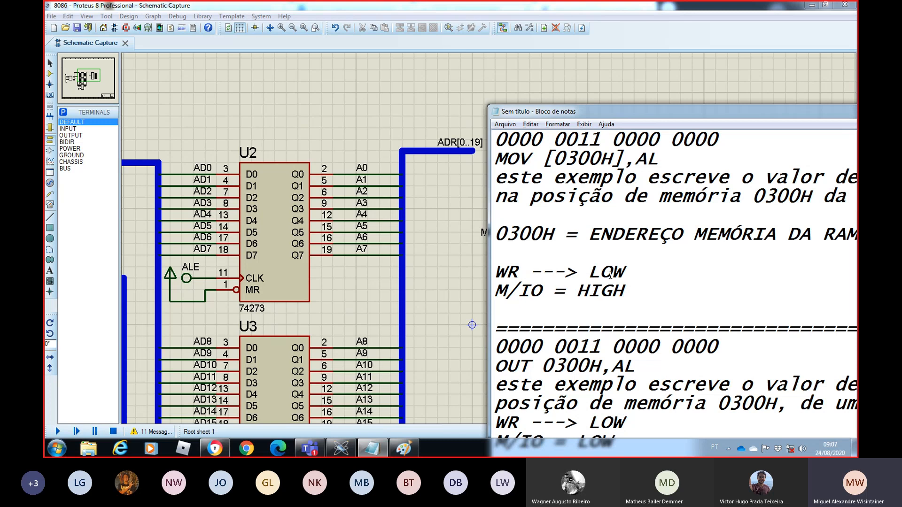
left_click_drag(638, 108, 638, 105)
left_click_drag(619, 70, 620, 78)
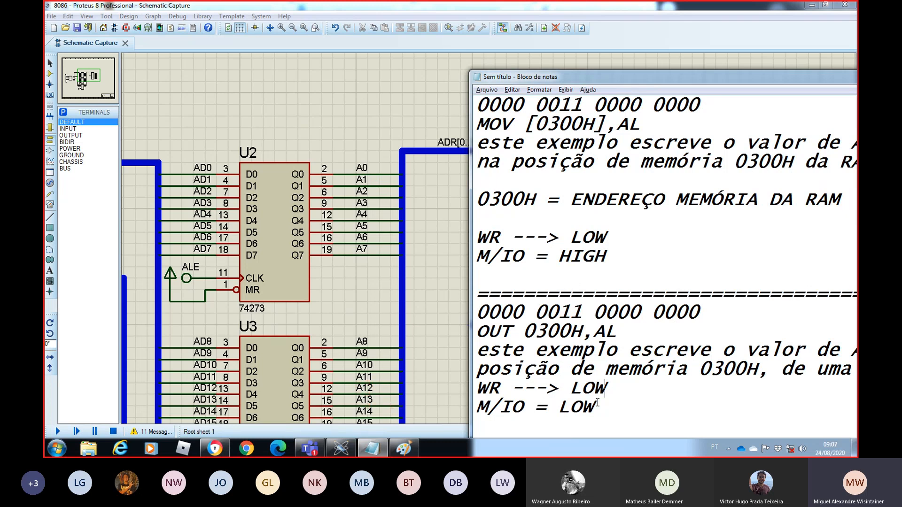
left_click_drag(597, 403, 481, 405)
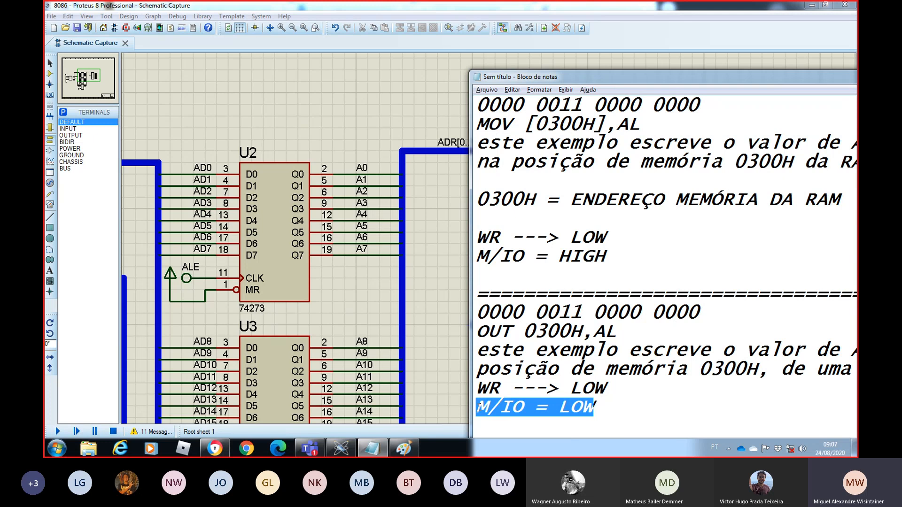
left_click(532, 408)
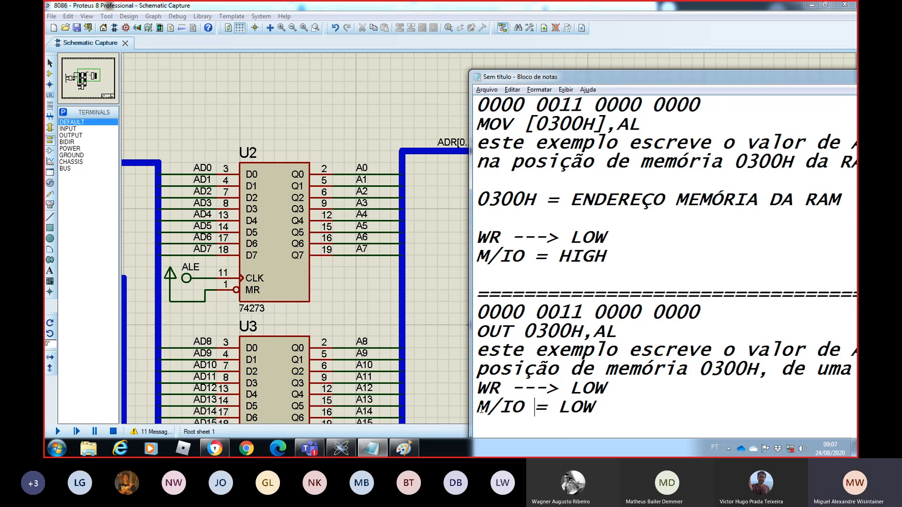
left_click_drag(476, 407, 606, 407)
left_click(610, 407)
left_click_drag(528, 407, 474, 407)
left_click(616, 412)
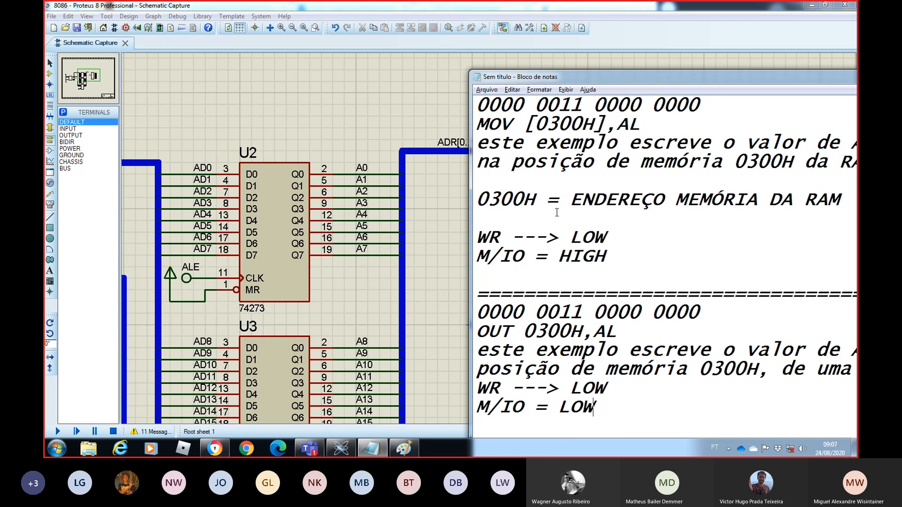
Step: Move the notes window aside to examine the 74154 decoder's enable inputs and I/O outputs, and bring the notes back
left_click_drag(603, 78, 602, 393)
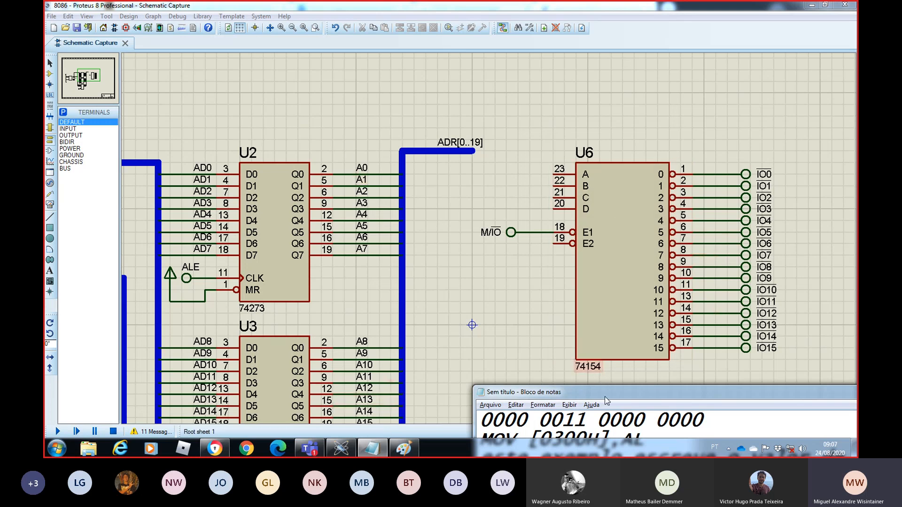
left_click_drag(605, 399, 591, 191)
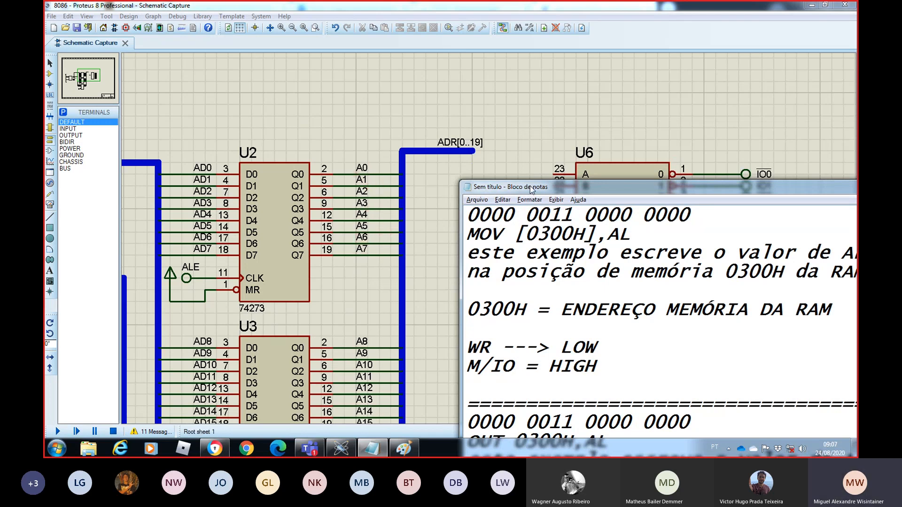
left_click_drag(531, 189, 538, 434)
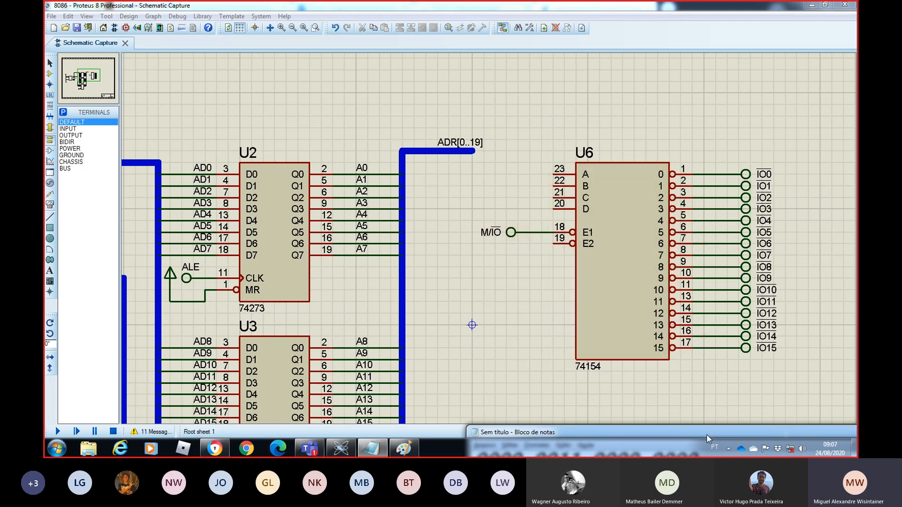
left_click_drag(706, 435, 469, 76)
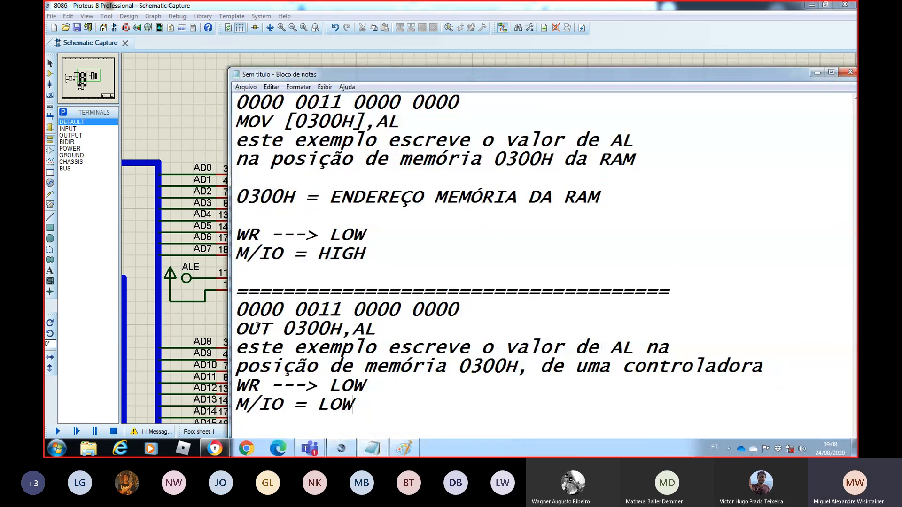
Step: Highlight the OUT 0300H,AL instruction and its OUT mnemonic in the notes
left_click_drag(238, 327, 376, 329)
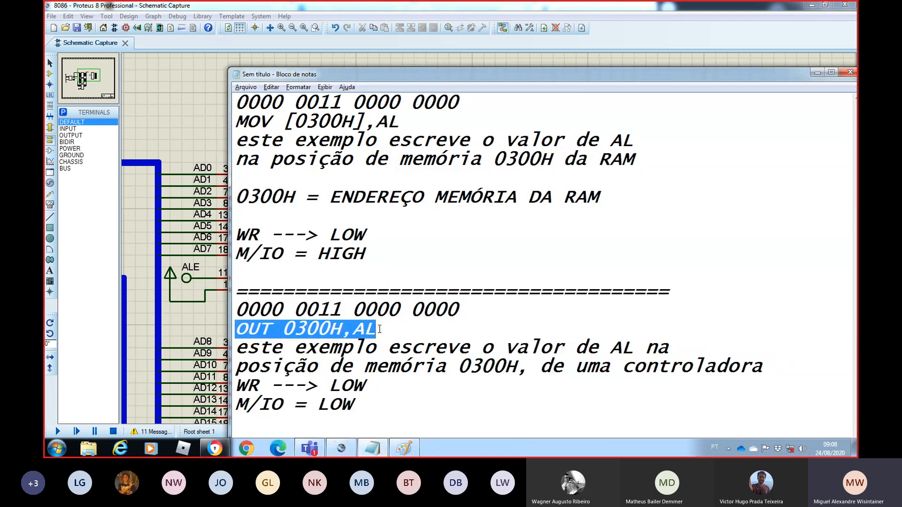
left_click(282, 345)
left_click_drag(283, 328, 235, 327)
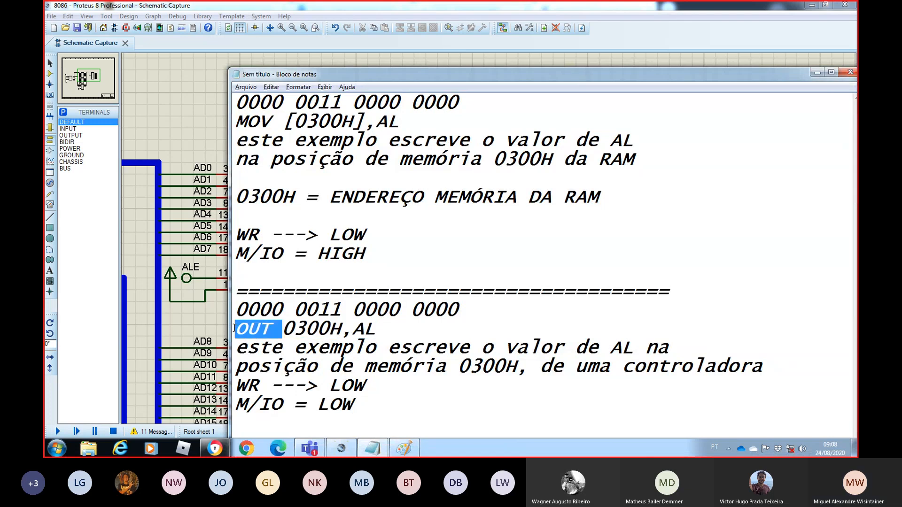
left_click(357, 398)
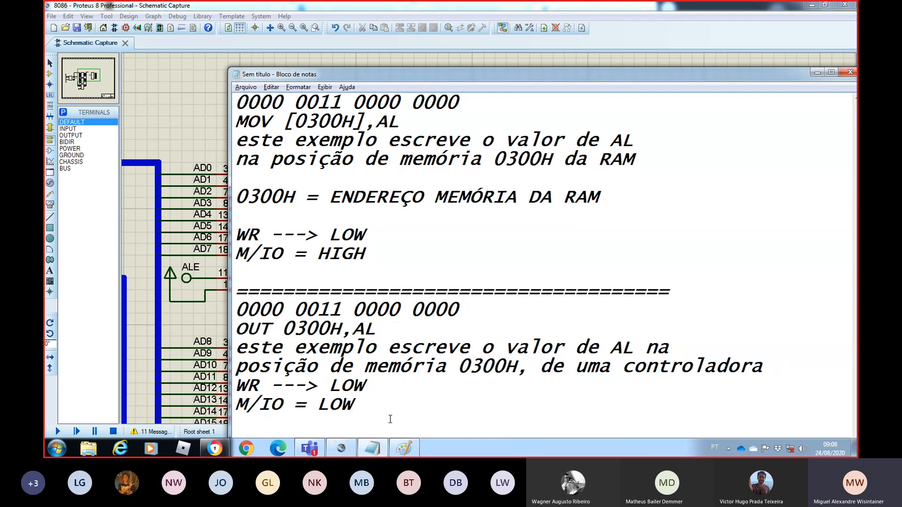
key("Return")
type("IN")
key("BackSpace")
key("BackSpace")
key("BackSpace")
Step: Minimize the notes and examine the 74273 latches, the address bus and the 74154 decoder in the schematic
left_click(817, 72)
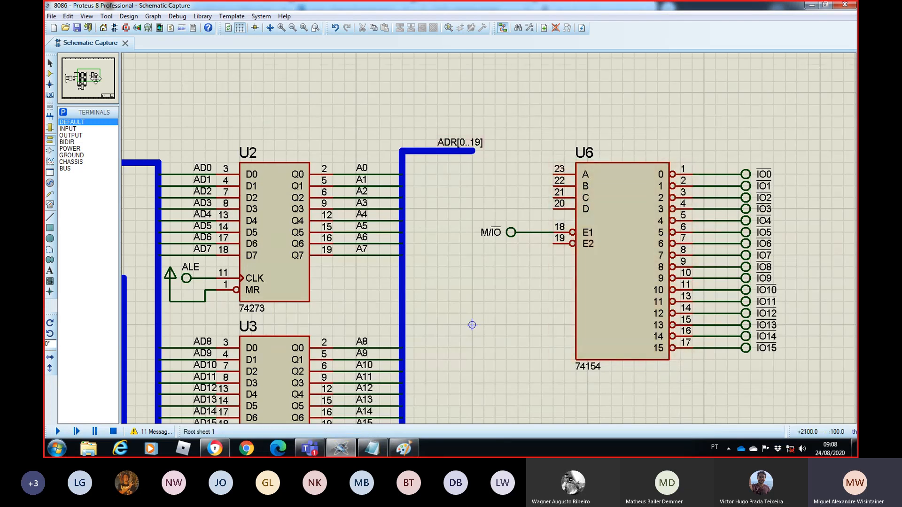
left_click(93, 79)
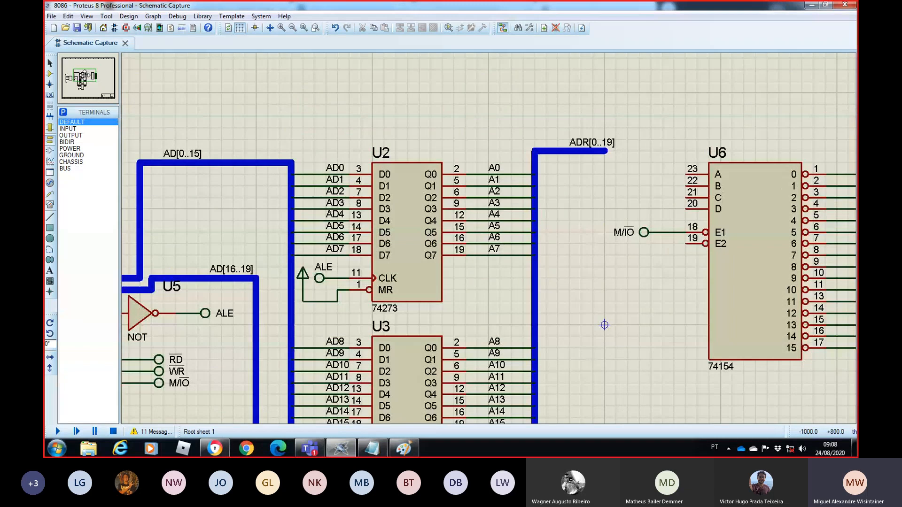
left_click(87, 78)
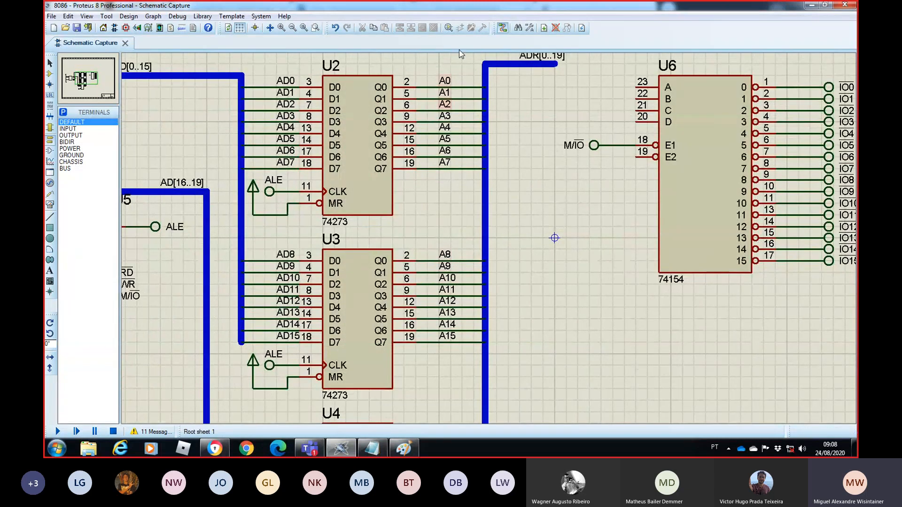
left_click(87, 84)
left_click(85, 79)
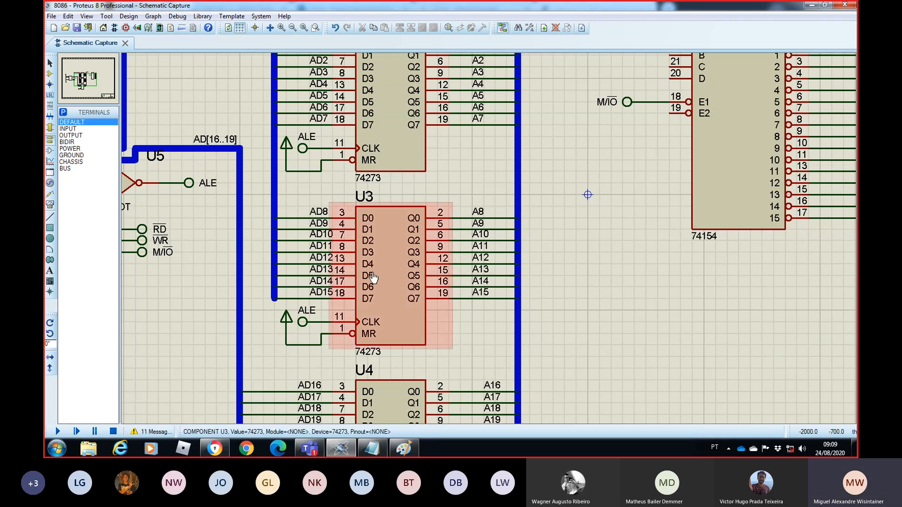
left_click(93, 88)
left_click_drag(94, 88, 86, 79)
left_click_drag(571, 194, 438, 266)
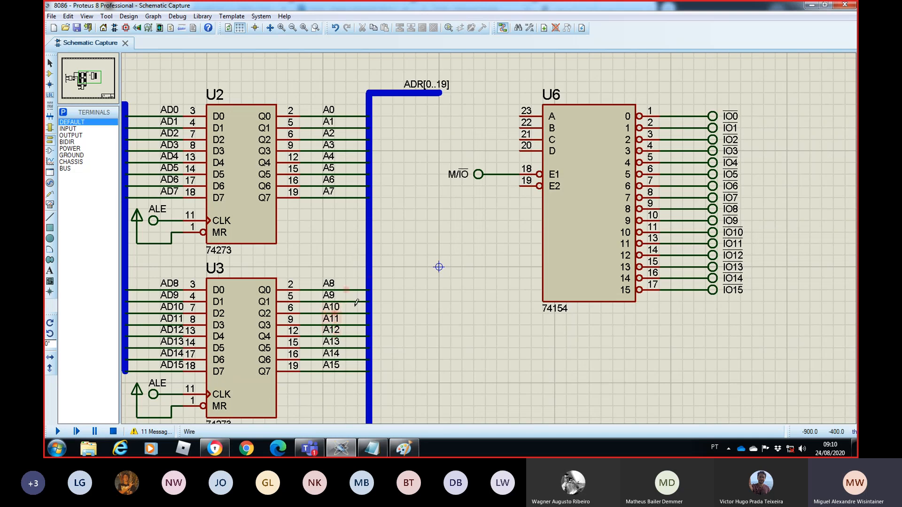
Step: Wire inputs A, B, C and D of decoder U6 straight across to the ADR[0..19] bus at the A0 to A3 lines
left_click(519, 114)
left_click(369, 116)
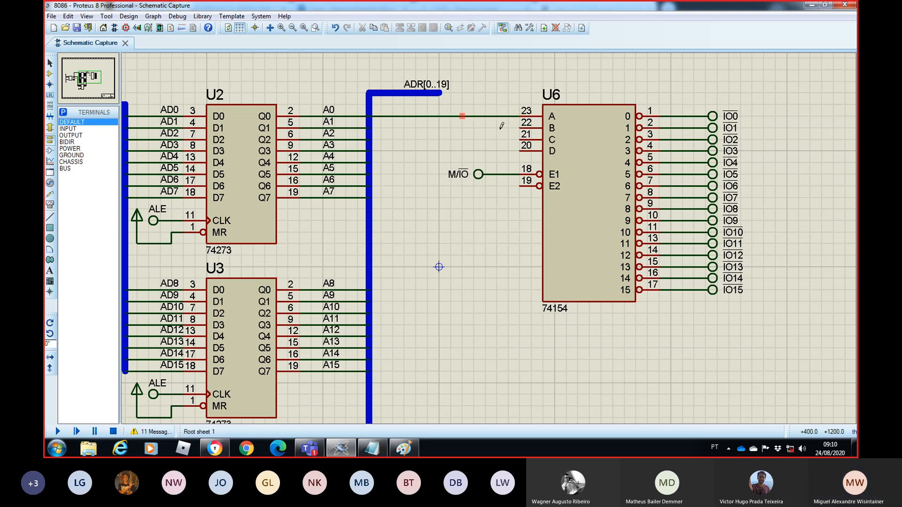
left_click(519, 127)
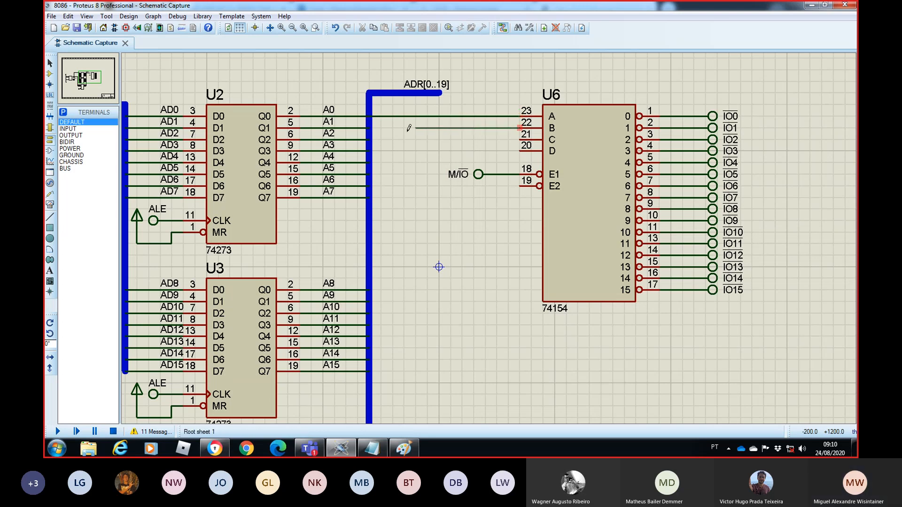
left_click(369, 128)
left_click(519, 139)
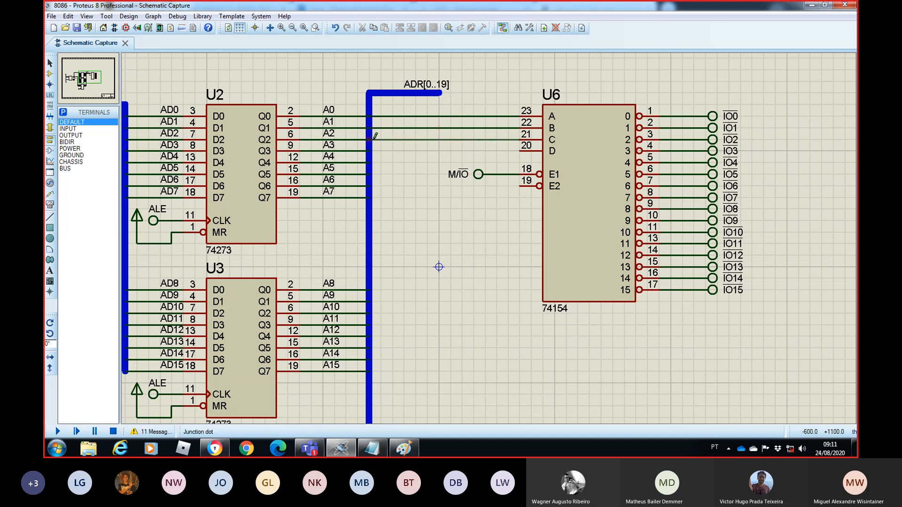
left_click(370, 139)
left_click(518, 151)
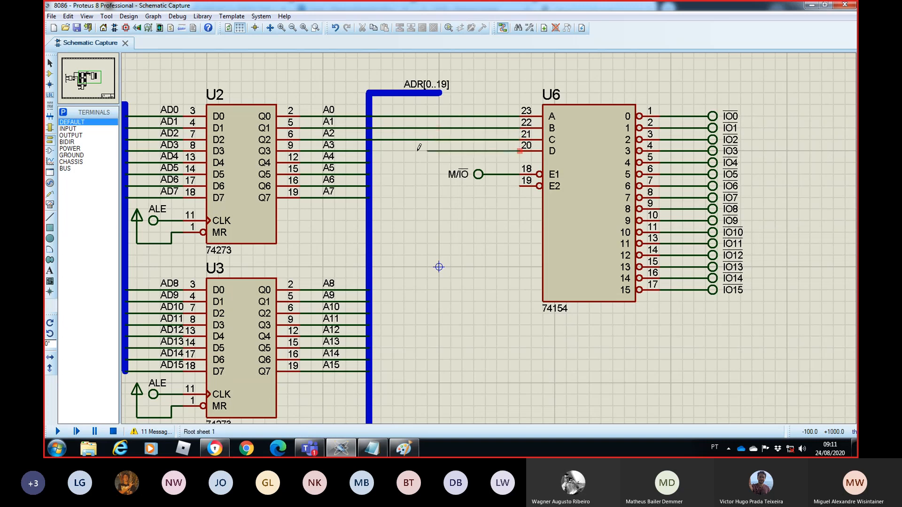
left_click(370, 151)
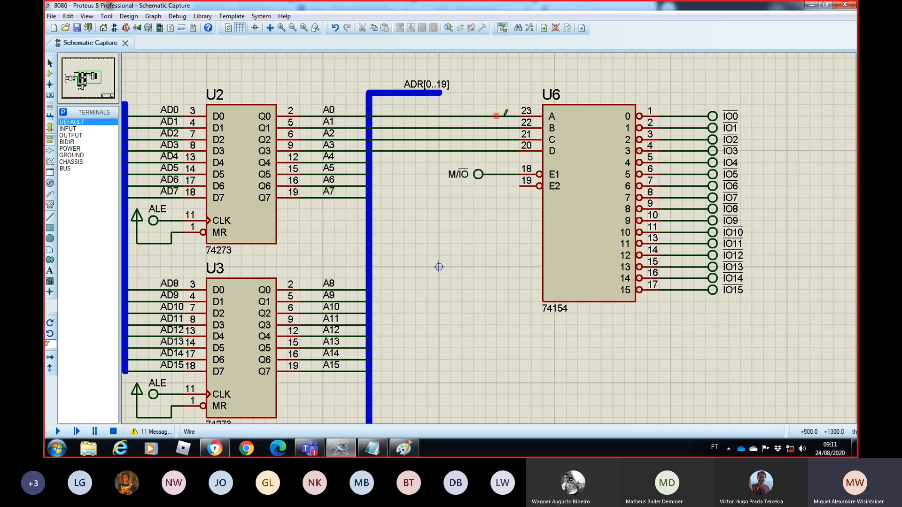
Step: Delete the four wires linking inputs A, B, C and D of decoder U6 to the ADR[0..19] bus
right_click(412, 116)
right_click(412, 116)
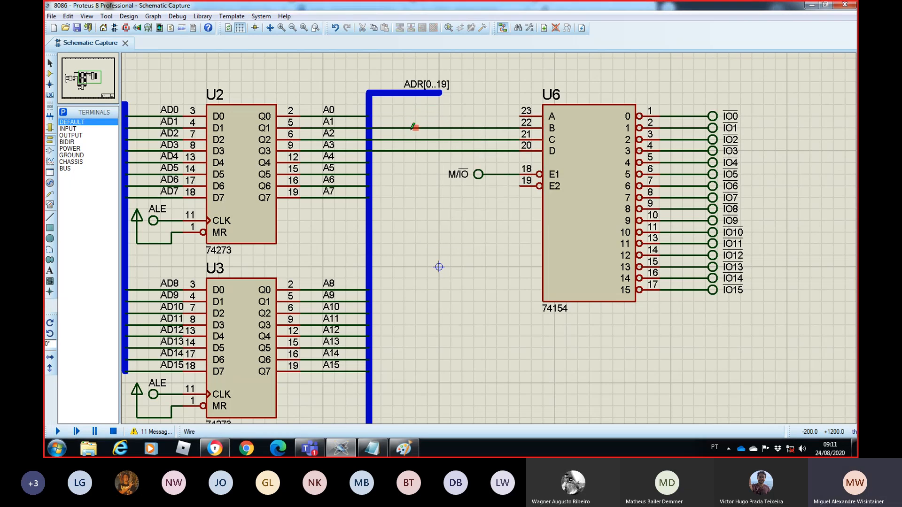
right_click(413, 127)
right_click(412, 126)
right_click(413, 139)
right_click(414, 139)
right_click(413, 151)
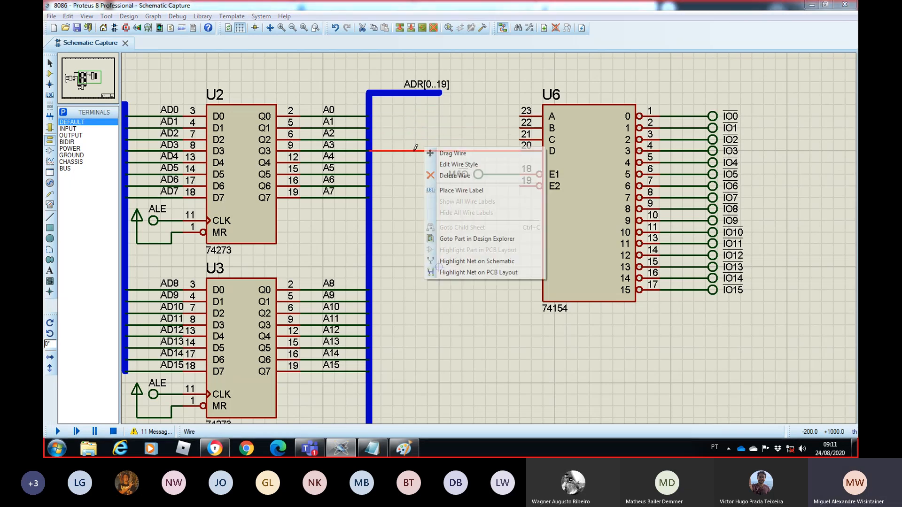
right_click(413, 151)
Step: Try to wire decoder input A to the ADR[0..19] bus with a stepped bend just above the A0 line, and delete that wire
left_click(521, 115)
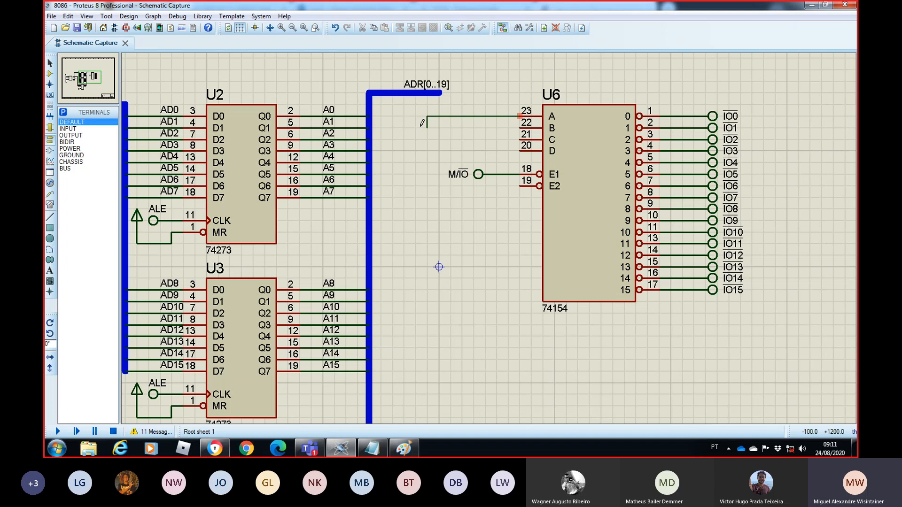
left_click(381, 116)
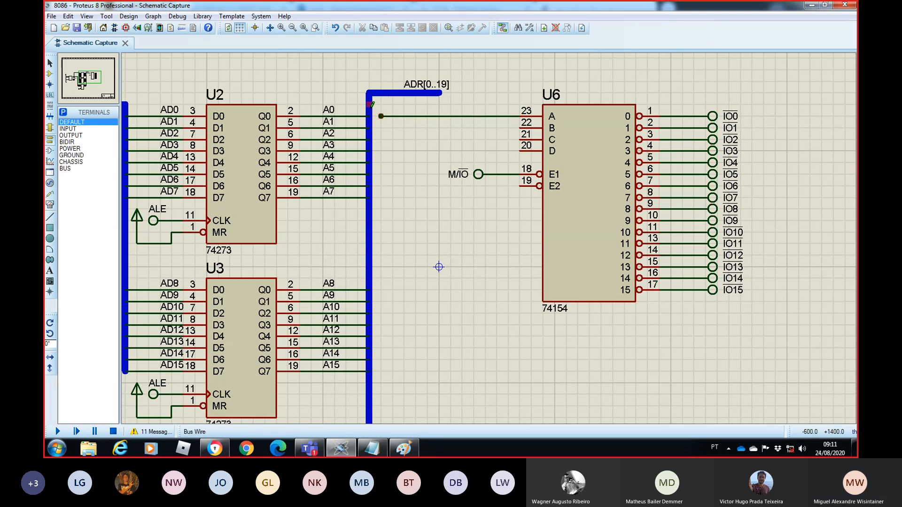
left_click(369, 105)
left_click(381, 116)
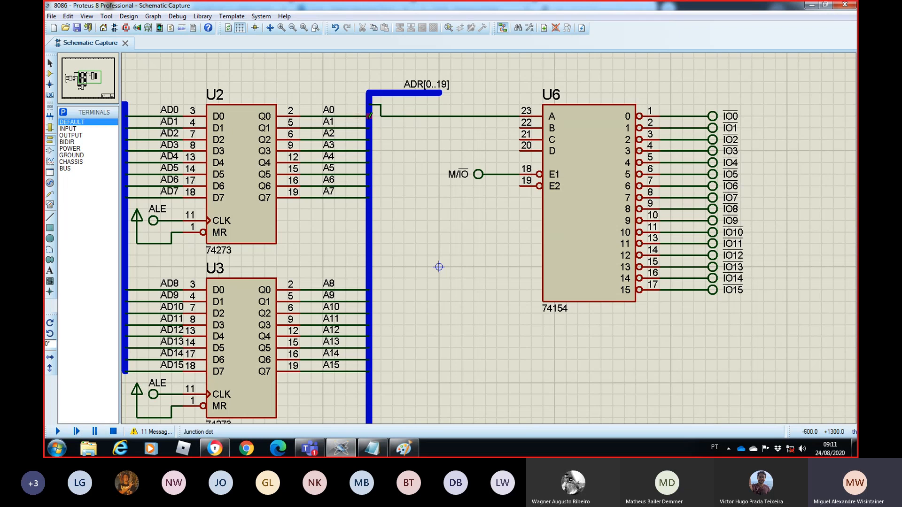
right_click(398, 115)
right_click(398, 115)
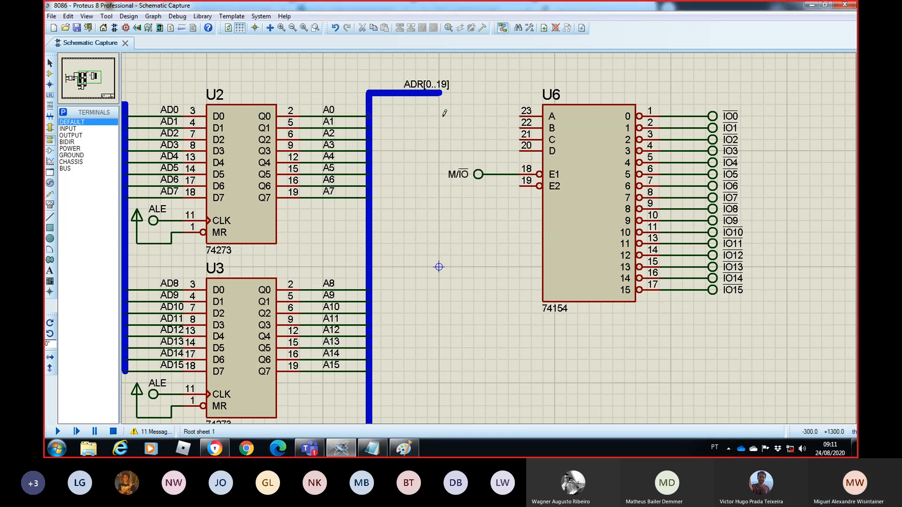
Step: Wire decoder inputs A, B, C and D straight to the ADR[0..19] bus, level with the A0 to A3 lines
left_click(519, 115)
left_click(369, 116)
left_click(519, 127)
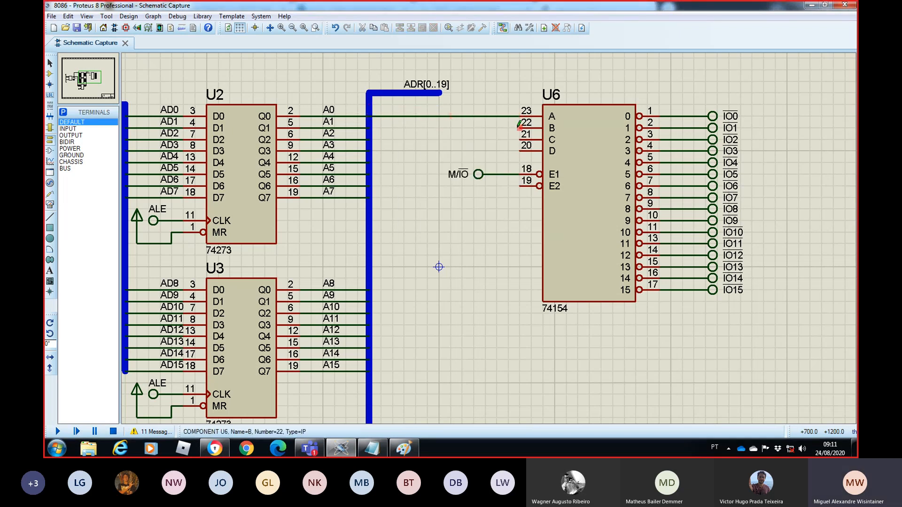
left_click(370, 128)
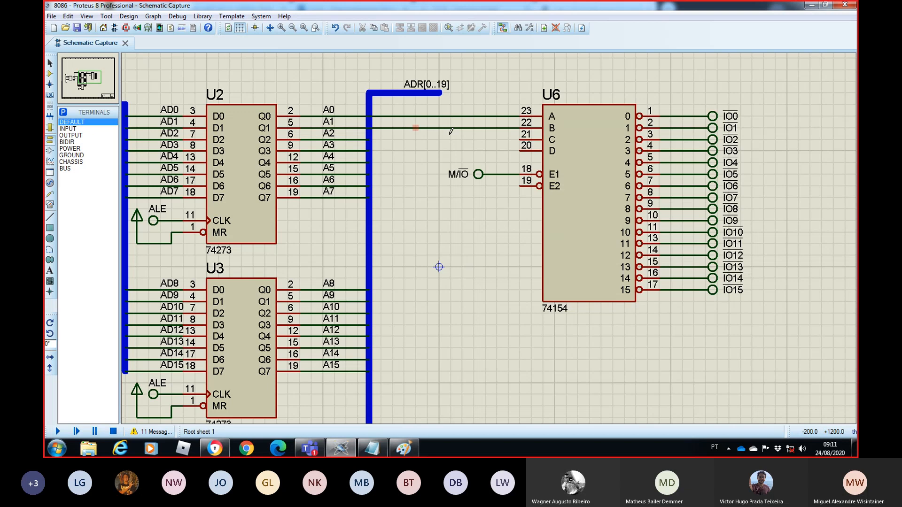
left_click(518, 139)
left_click(369, 139)
left_click(519, 151)
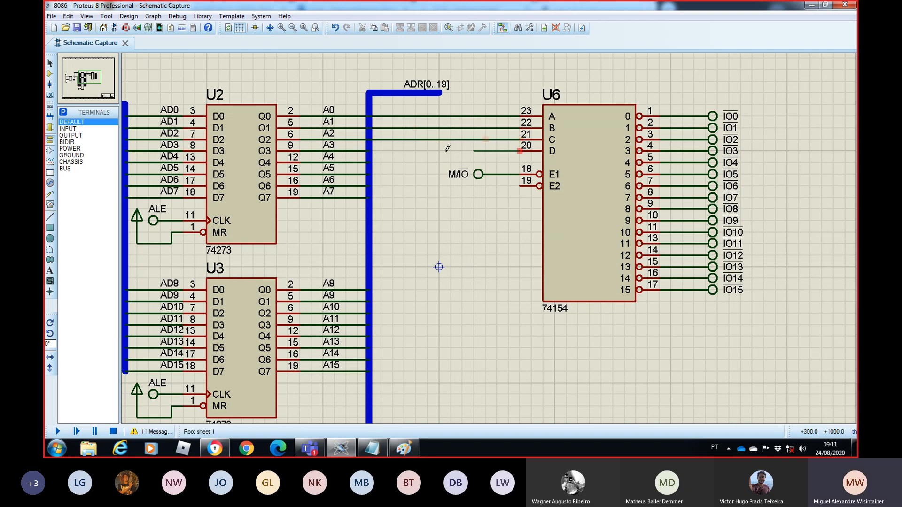
left_click(369, 151)
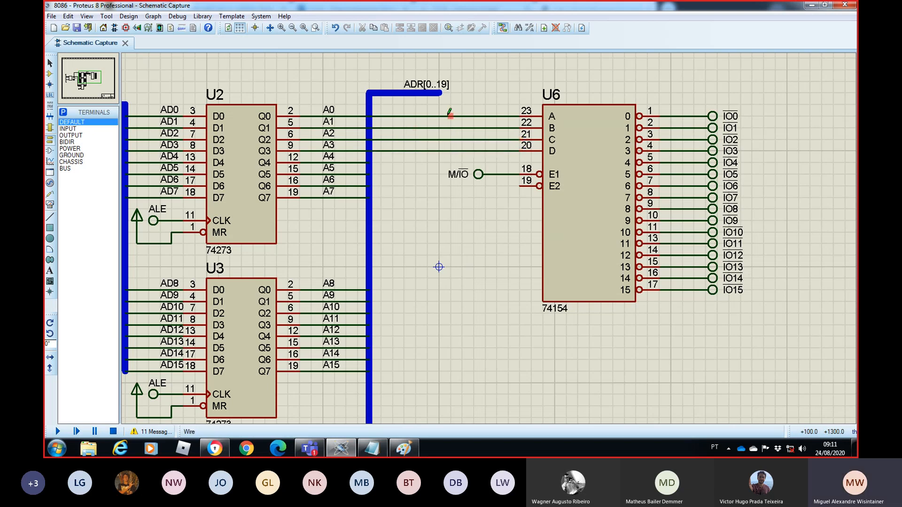
left_click(49, 63)
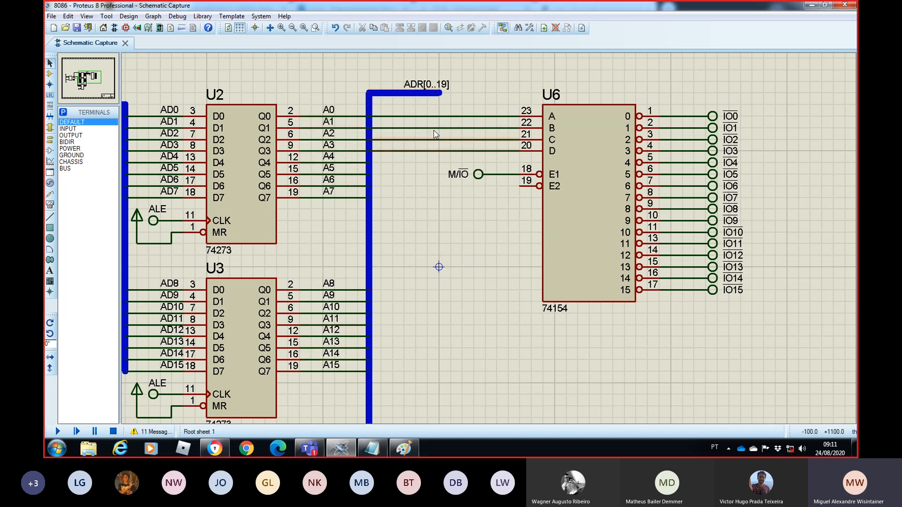
double_click(446, 116)
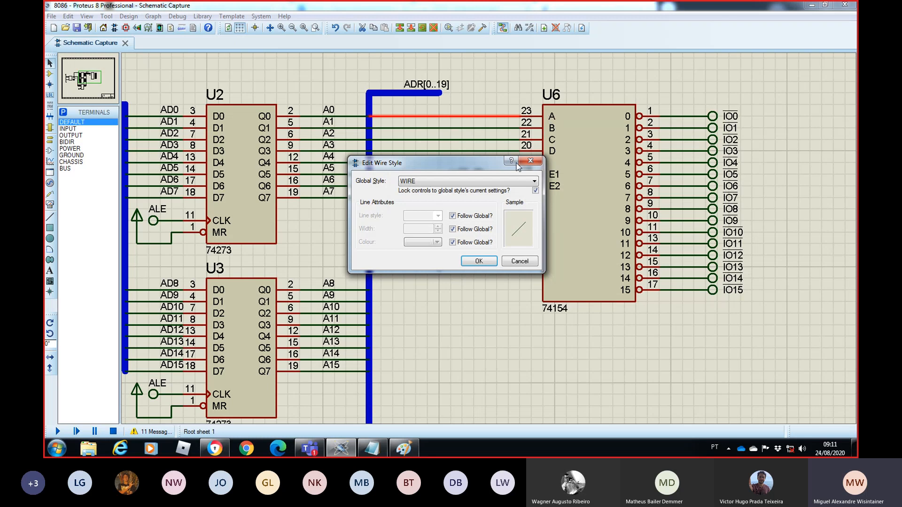
left_click(530, 161)
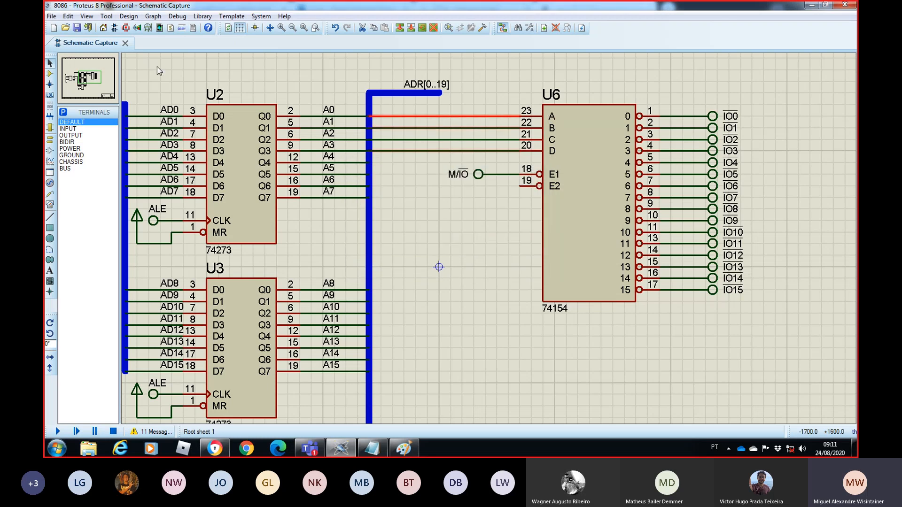
left_click(50, 95)
double_click(444, 117)
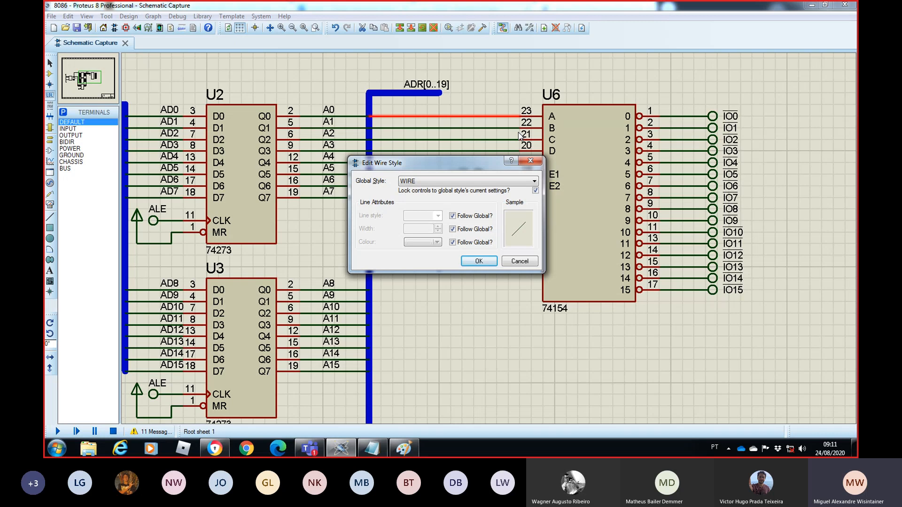
key("Escape")
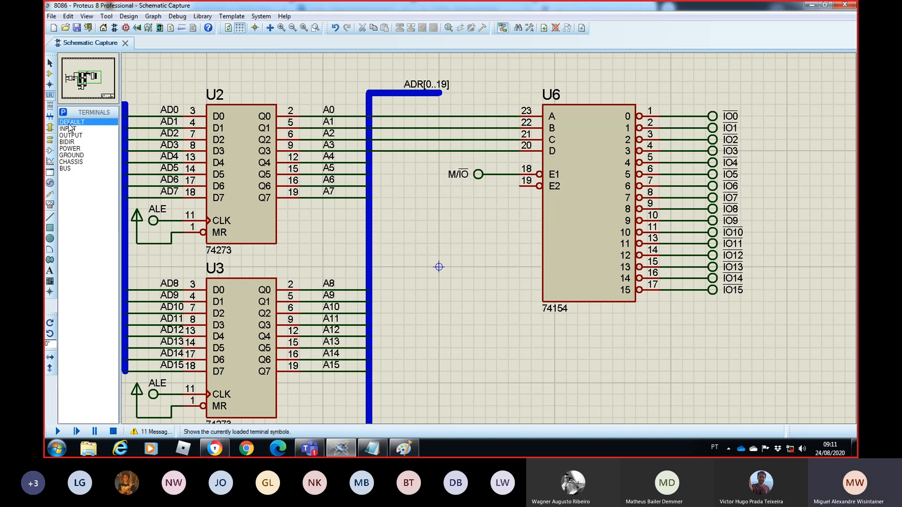
Step: Label the wires into decoder inputs A and B as A9 and A10
left_click(50, 96)
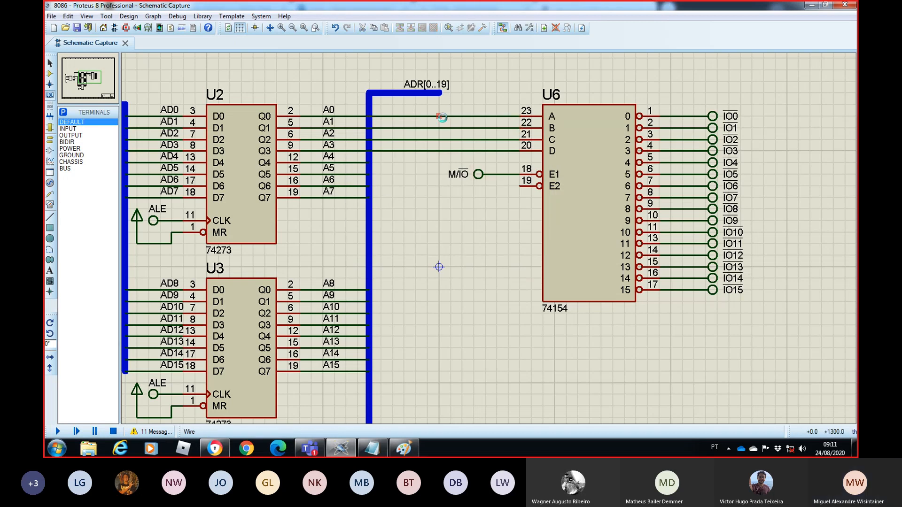
left_click(442, 118)
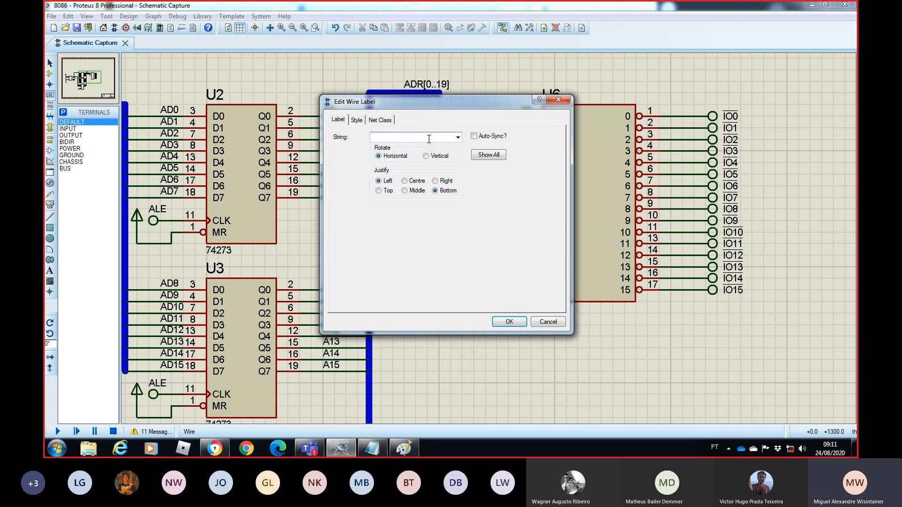
key("Return")
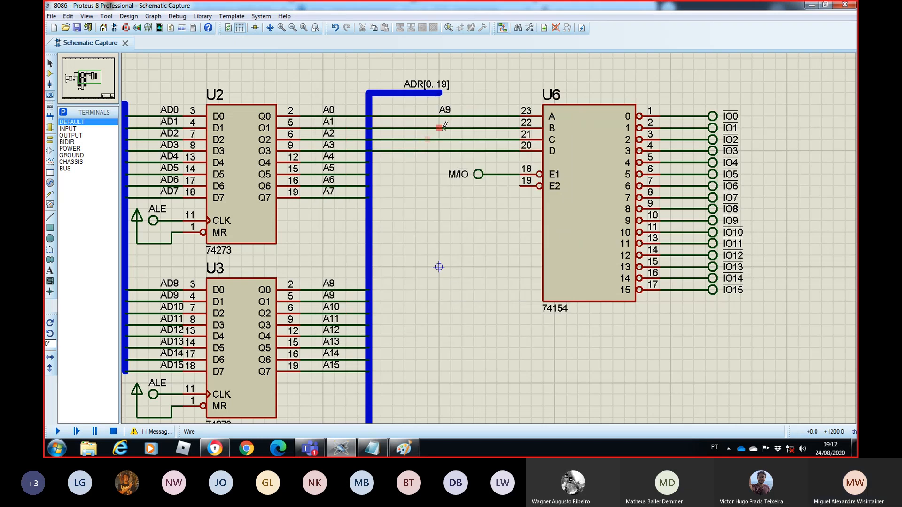
left_click(444, 128)
type("A10")
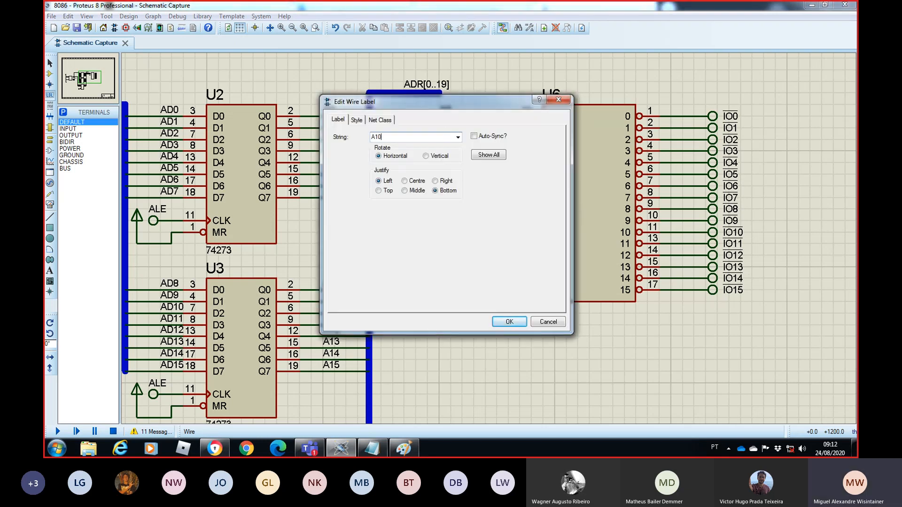
key("Return")
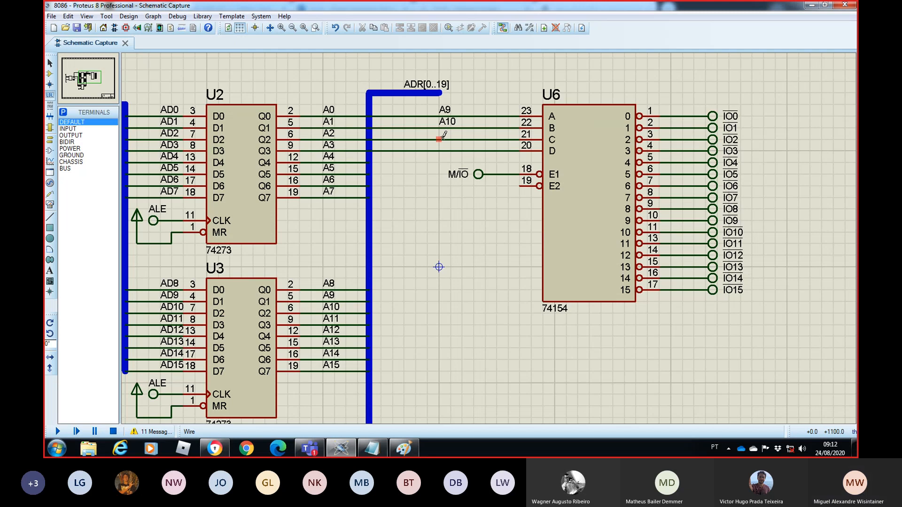
Step: Label the wires into decoder inputs C and D as A11 and A12
left_click(443, 140)
type("A11")
key("Return")
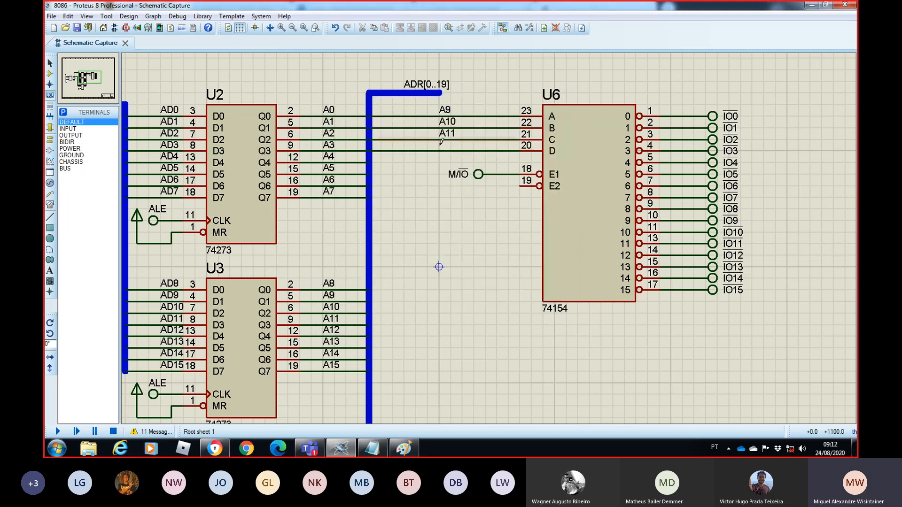
left_click(440, 150)
type("A12")
key("Return")
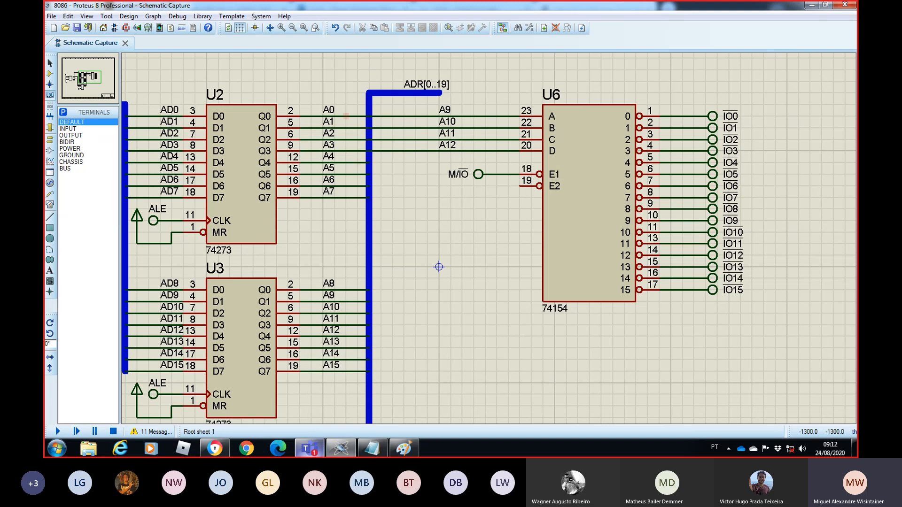
Step: Bring up the Notepad notes, reposition the window fully into view and erase all the MOV and OUT text
left_click(371, 448)
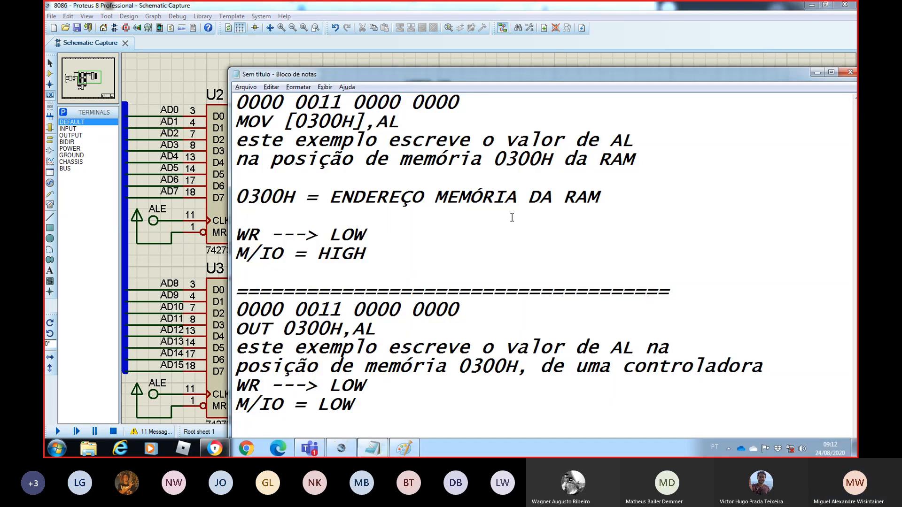
left_click_drag(535, 78, 459, 36)
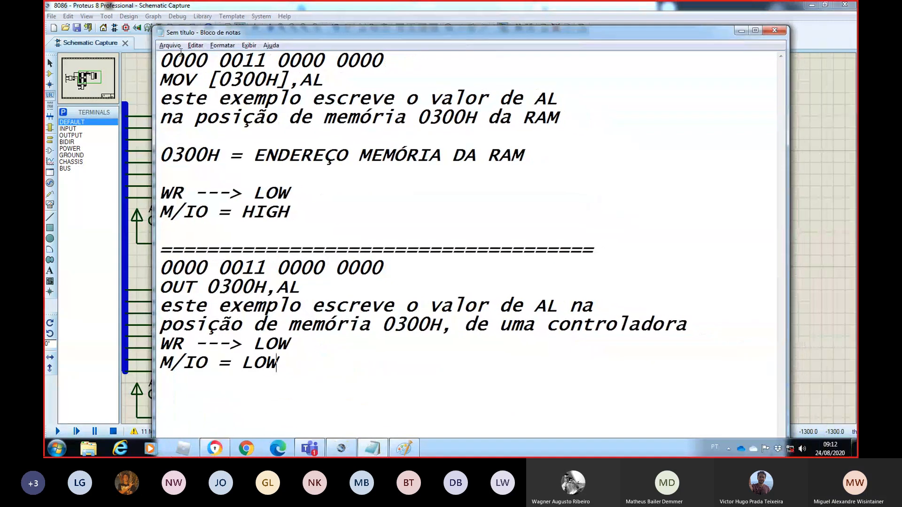
key("ctrl+a")
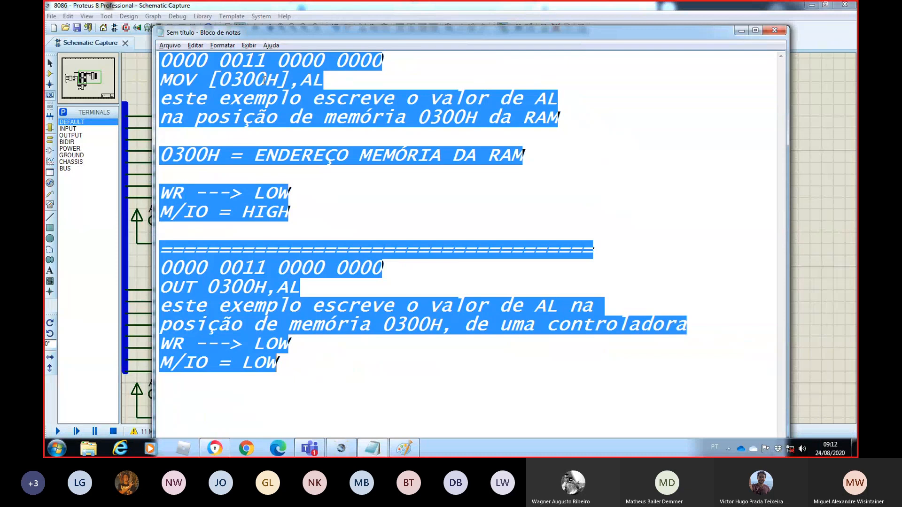
key("Delete")
Step: Write the address line A15 A14 A13 A12 A11 A19 A9 A8 A7 A6 A5 A4 A3 A2 A1 A0 in the empty notes
type("A")
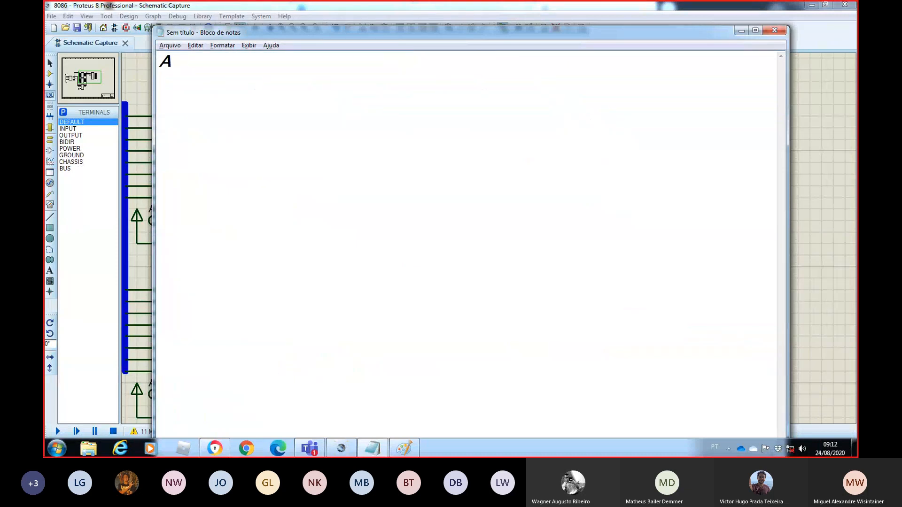
type("15 A14 A13 A")
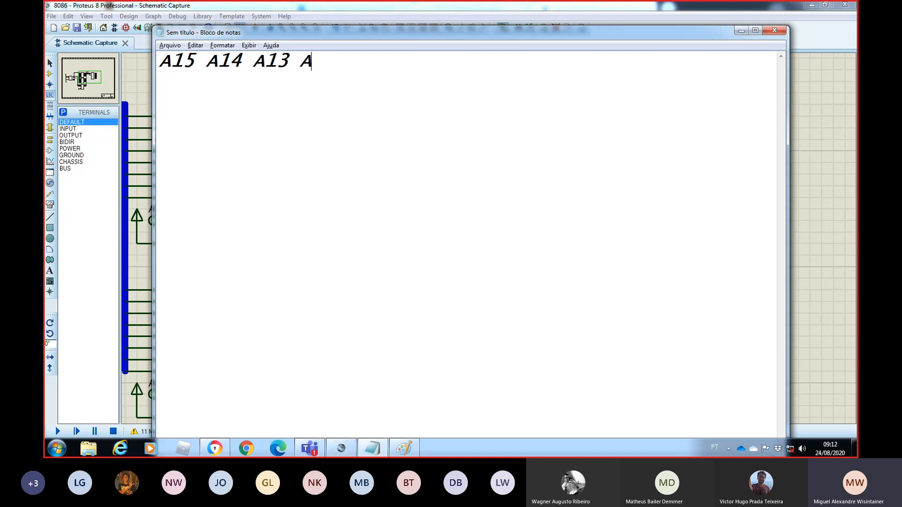
type("12 A11 A")
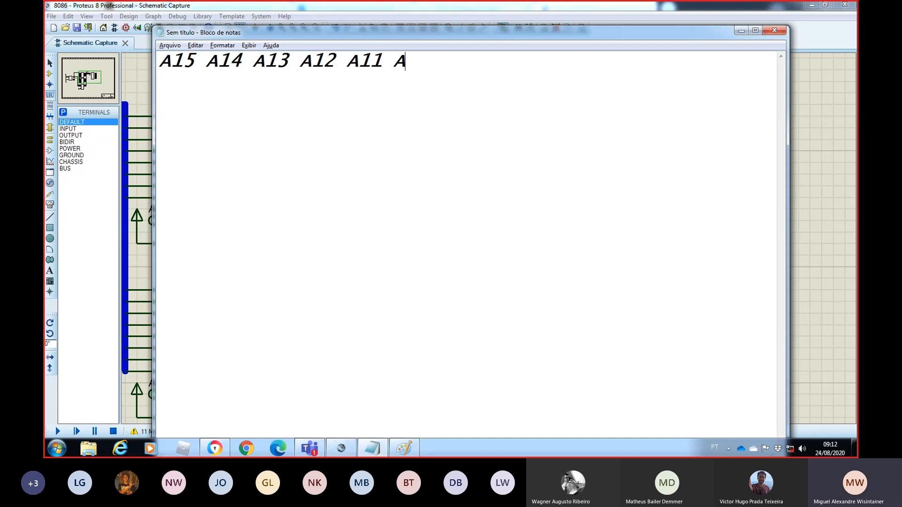
type("19 A")
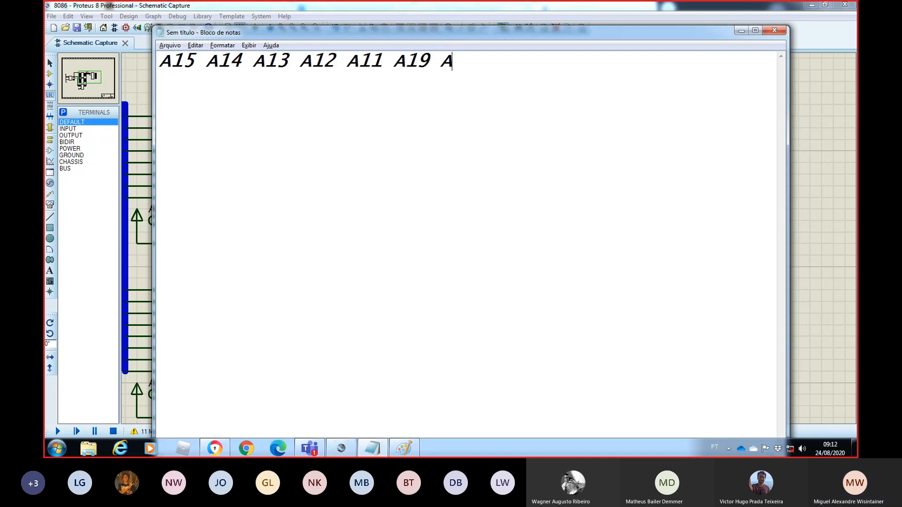
type("9 A8 A7")
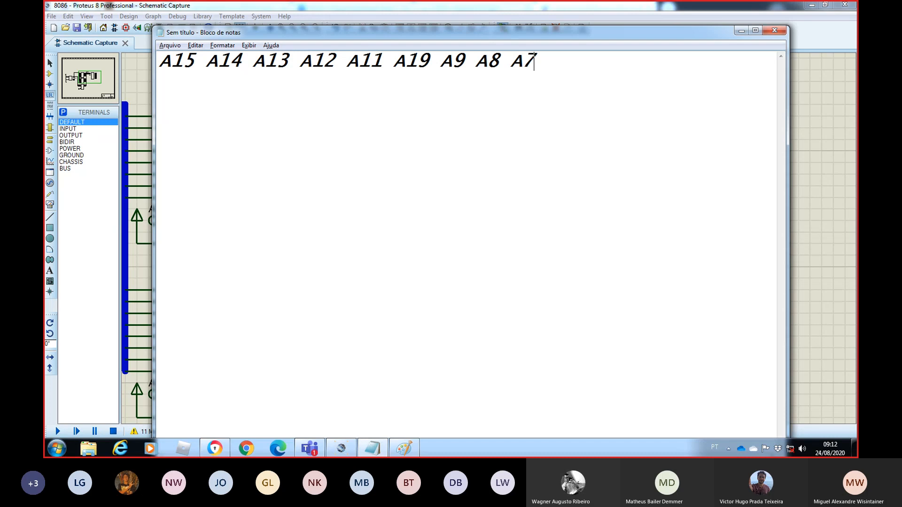
type(" A6 A5 A4 A")
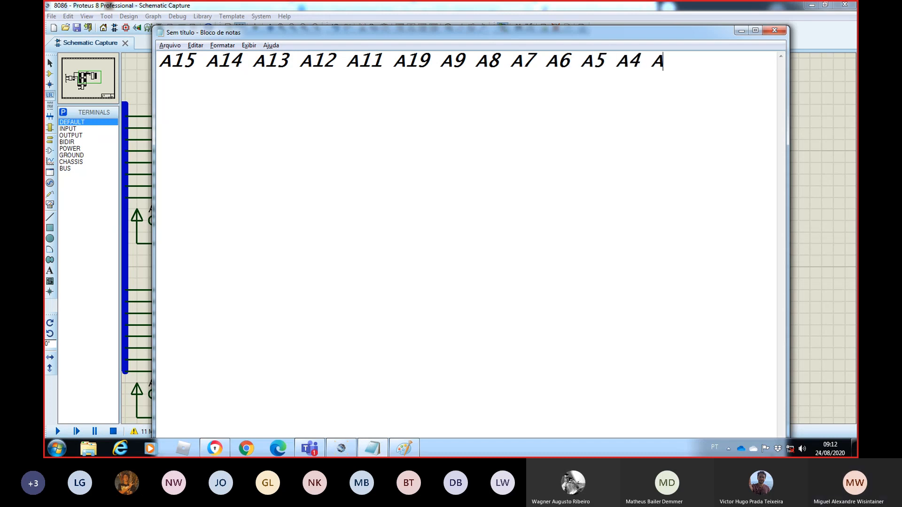
type("4")
key("BackSpace")
type("3 A")
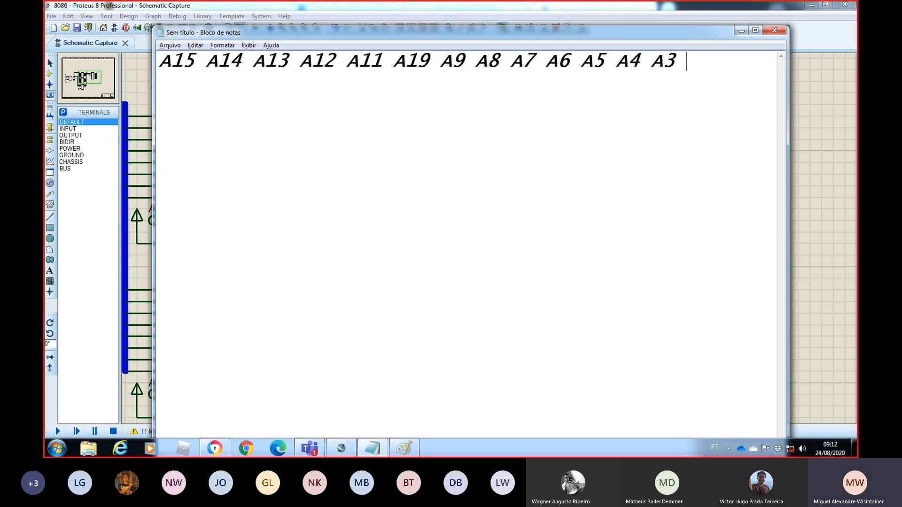
type("2 A1 A9")
key("BackSpace")
type("0")
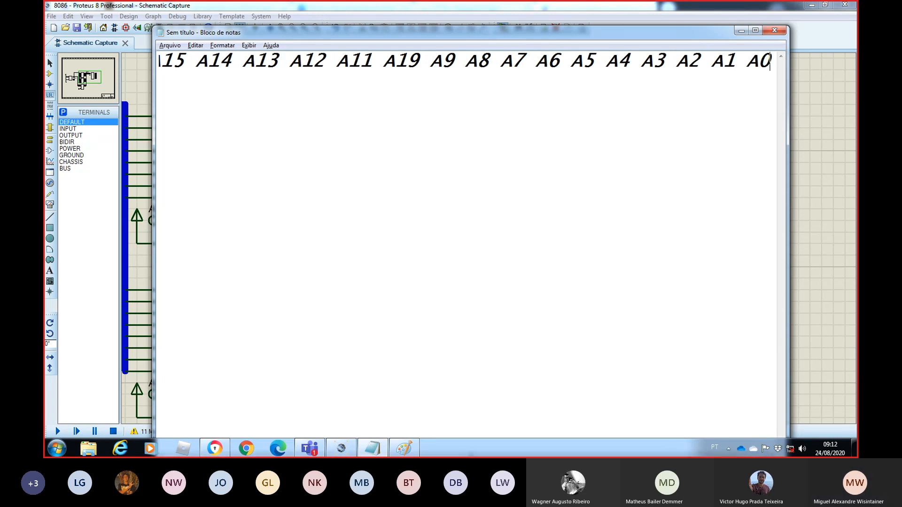
Step: Widen the Notepad window to show the whole address line and set the font size to 24
left_click_drag(153, 149, 112, 149)
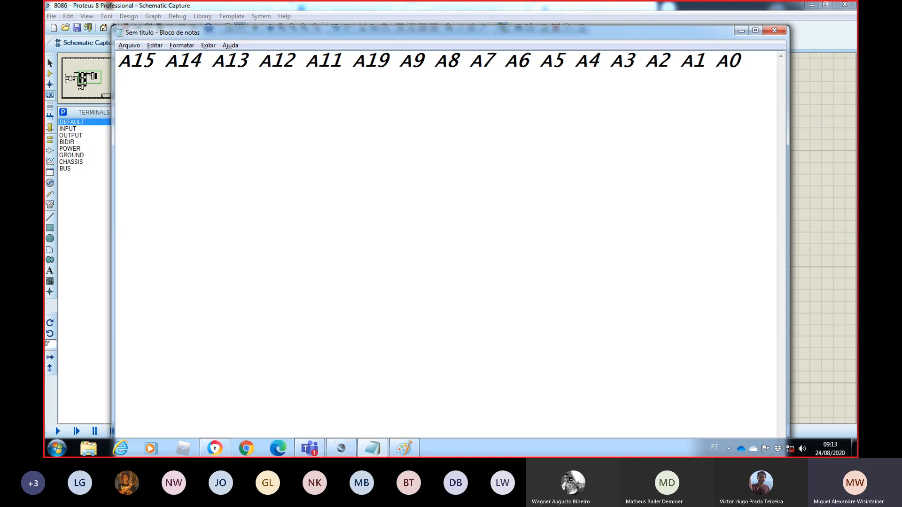
key("ctrl+a")
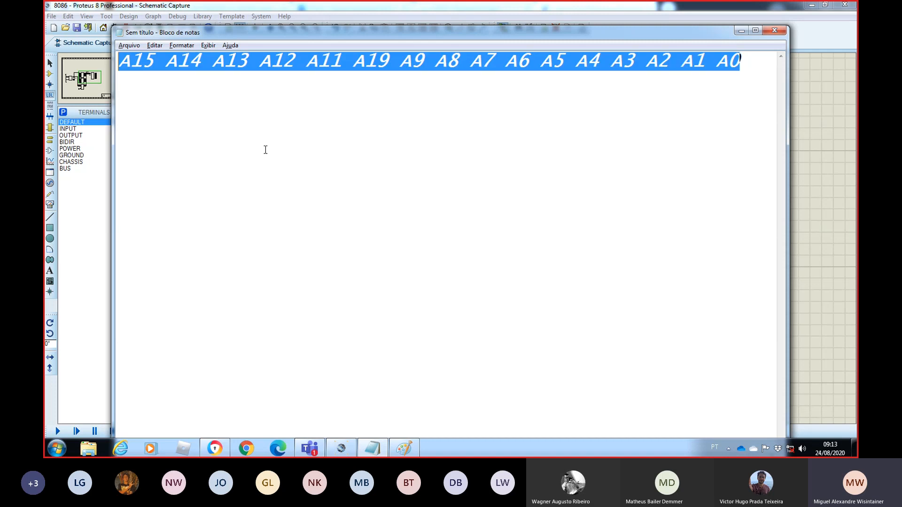
left_click(182, 46)
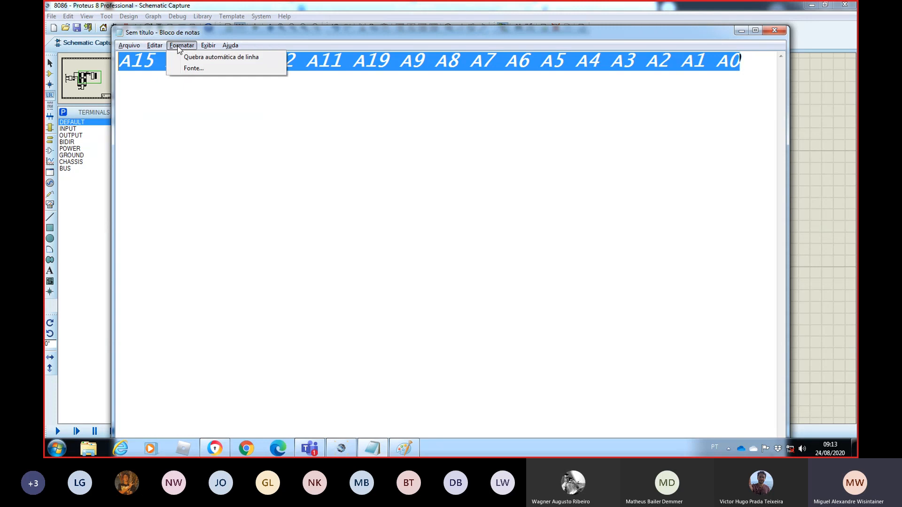
left_click(194, 68)
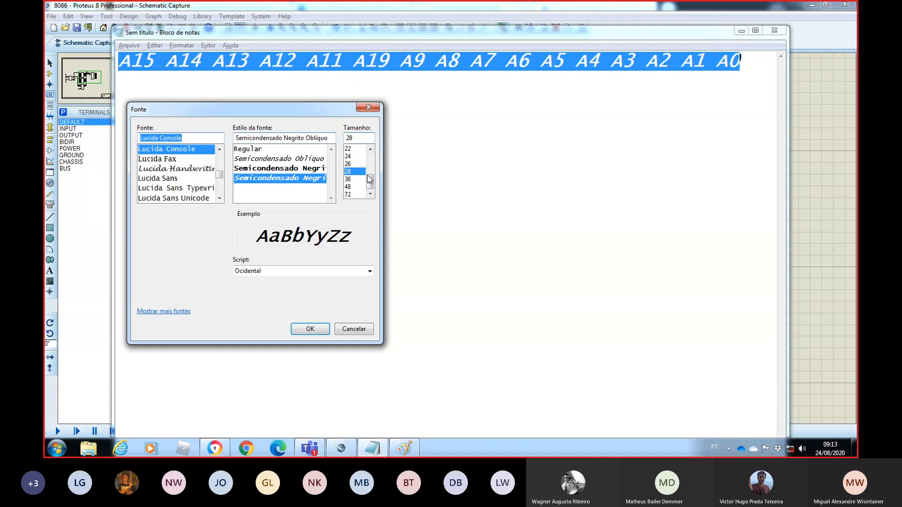
left_click(356, 164)
left_click(326, 329)
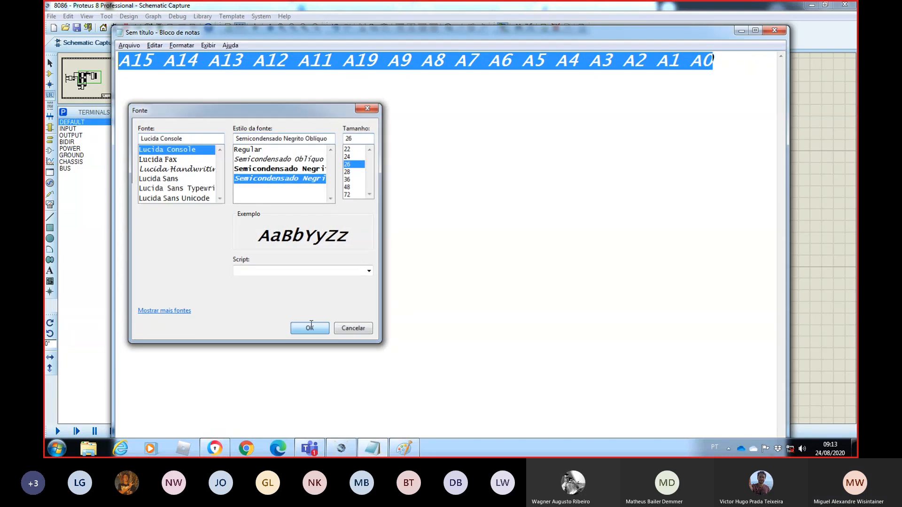
left_click(181, 45)
left_click(202, 69)
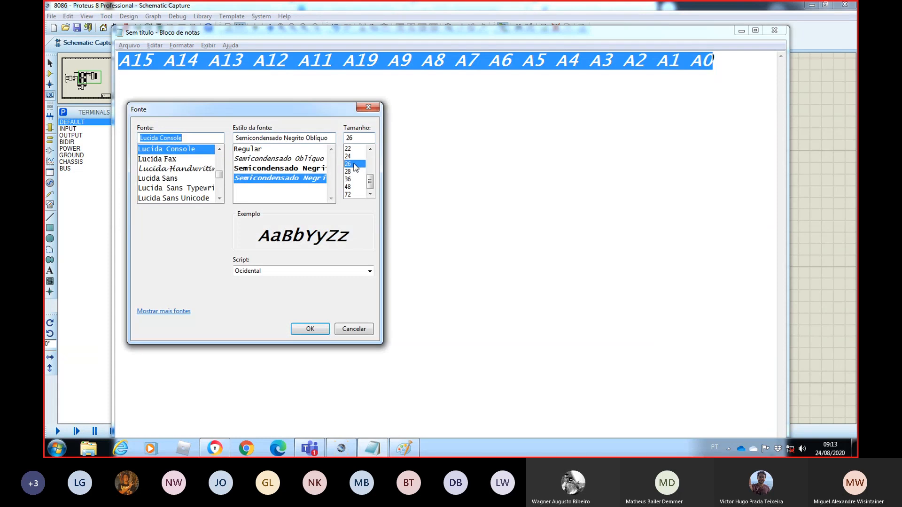
left_click(354, 158)
left_click(324, 325)
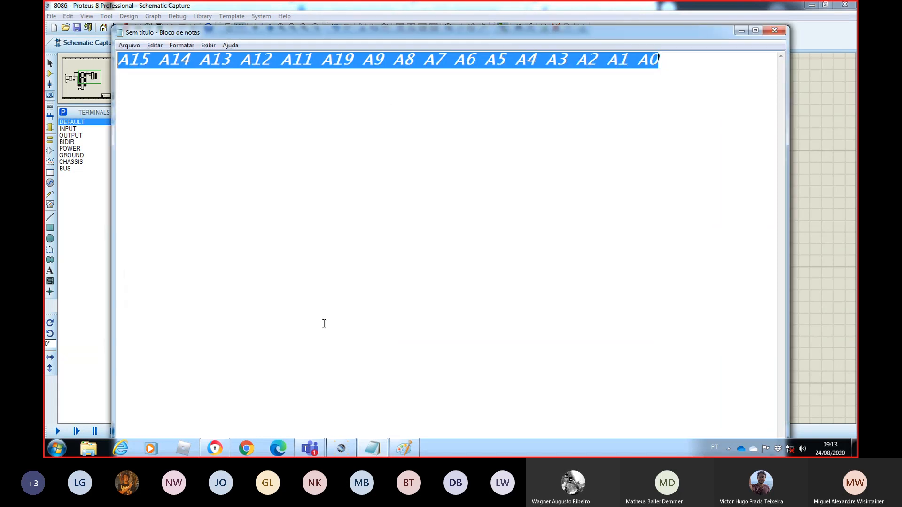
Step: Add the instruction OUT 0000H,AL several lines below the address line
left_click(688, 63)
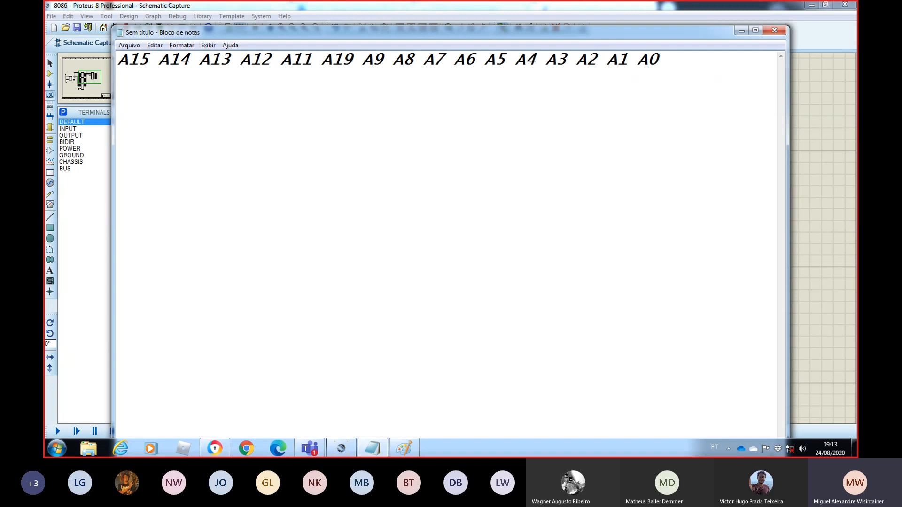
key("Return")
key("Tab")
type("OUT 0000H,AL")
key("Return")
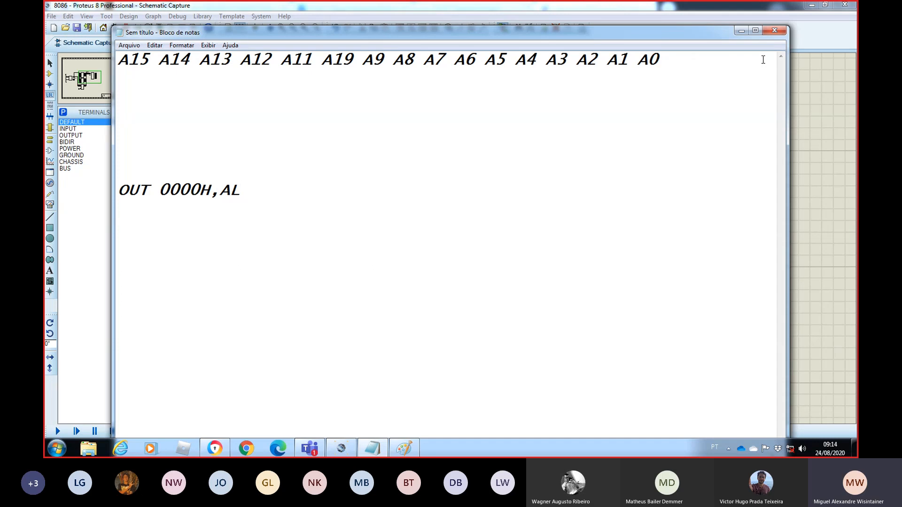
Step: Switch to the Proteus schematic and examine the address paths from the 8086 through latches U2 and U3 to decoder U6
left_click(842, 121)
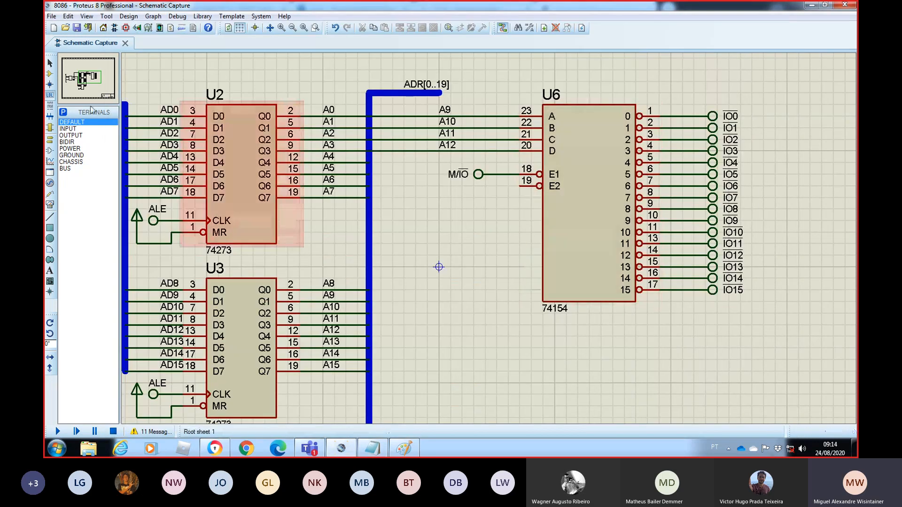
left_click(78, 73)
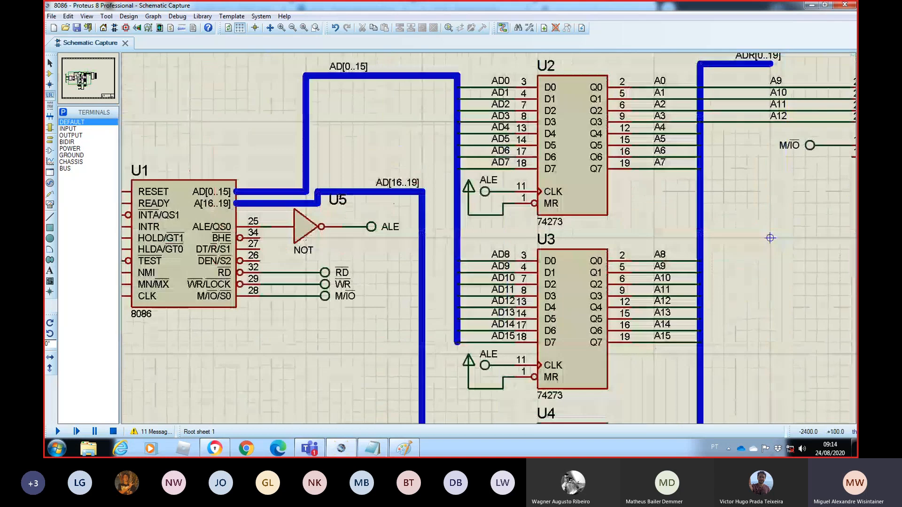
left_click(81, 78)
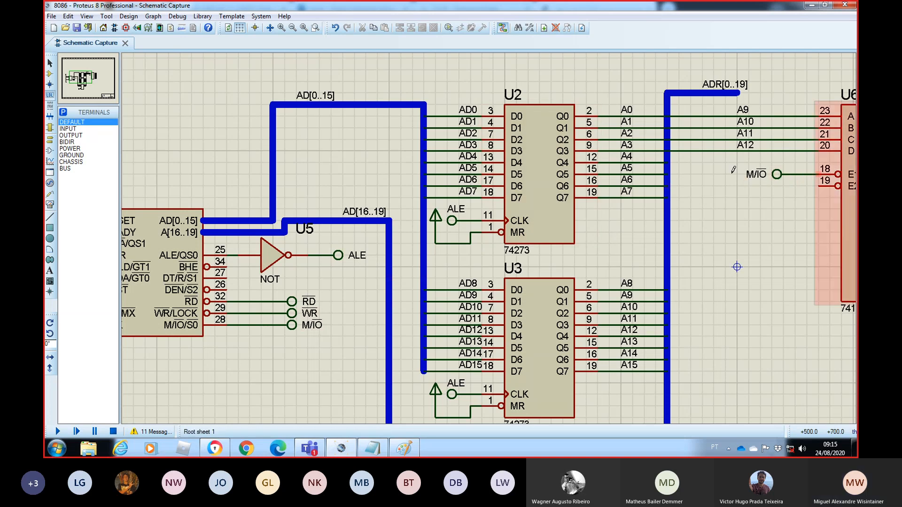
left_click(92, 84)
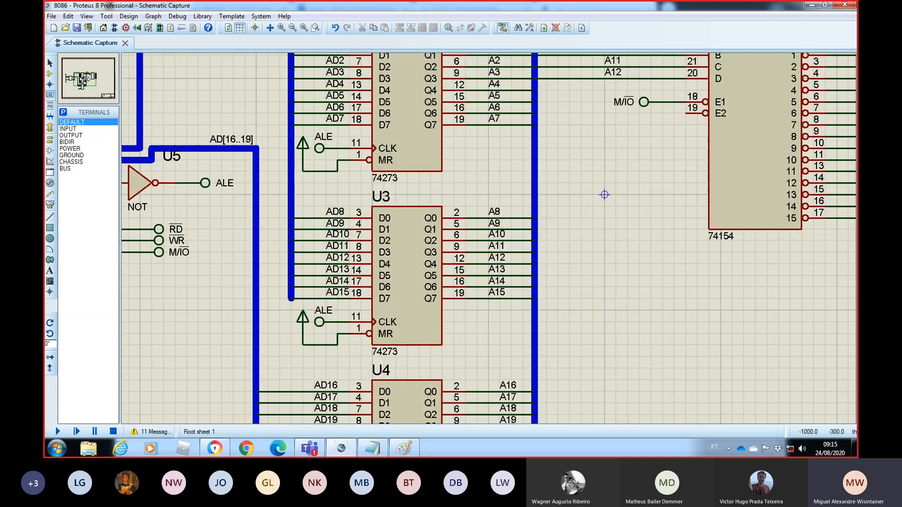
left_click(87, 76)
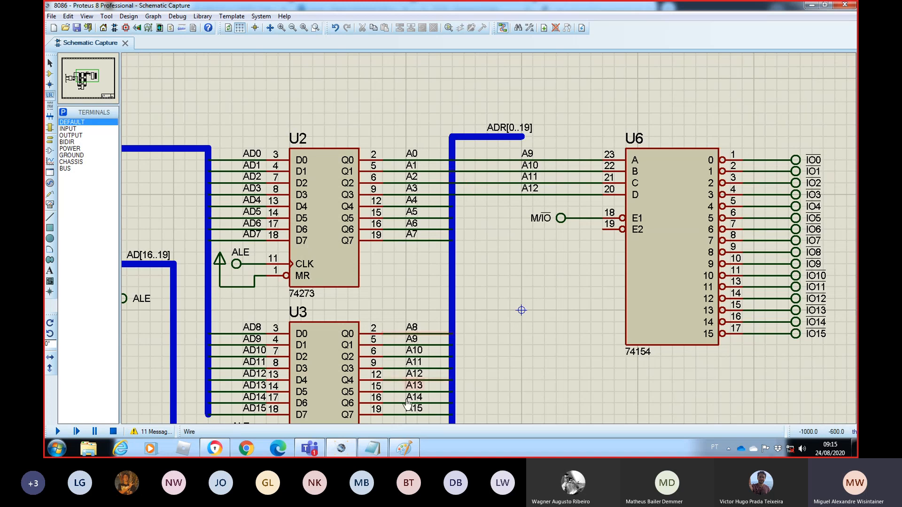
Step: Return to the Notepad notes and write an aligned 0 under every address bit from A15 to A0
key("alt+Tab")
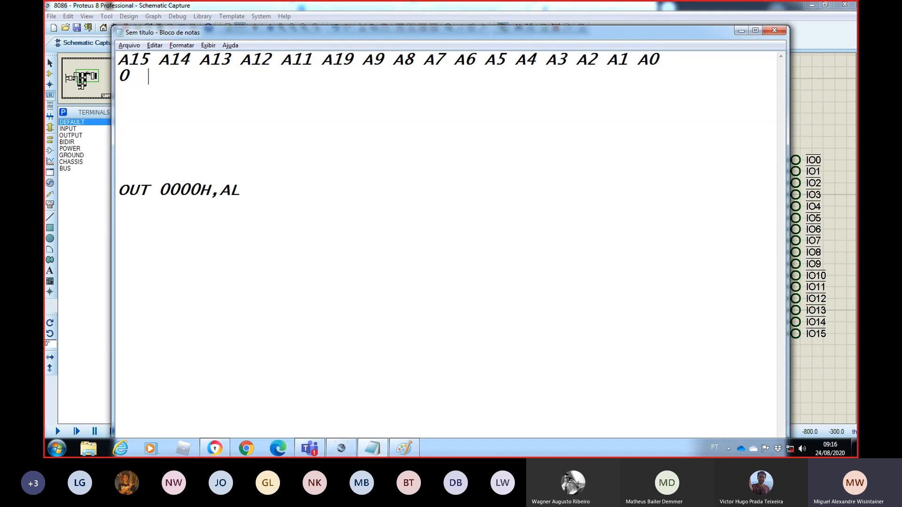
type("9")
key("BackSpace")
type("0   0   0")
key("BackSpace")
key("BackSpace")
type("0   0   0   0  0")
key("BackSpace")
key("BackSpace")
type("0  0")
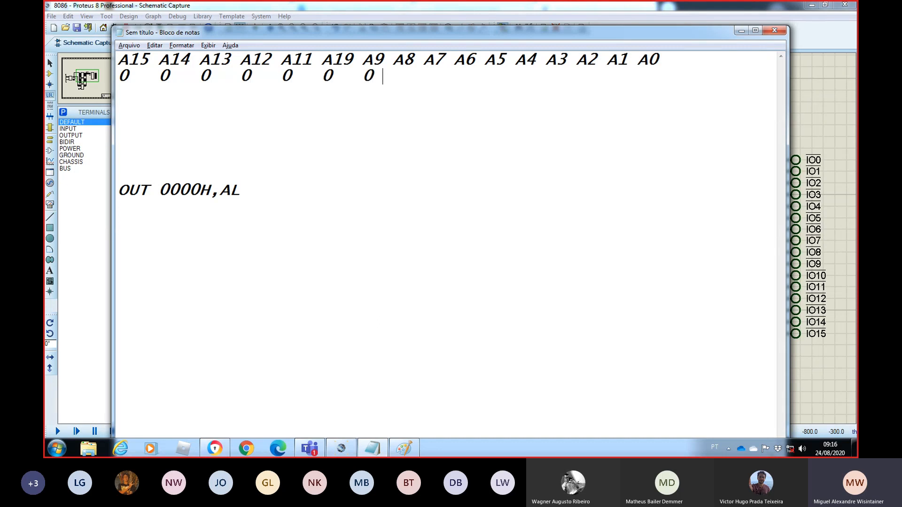
type(" 0  0  0")
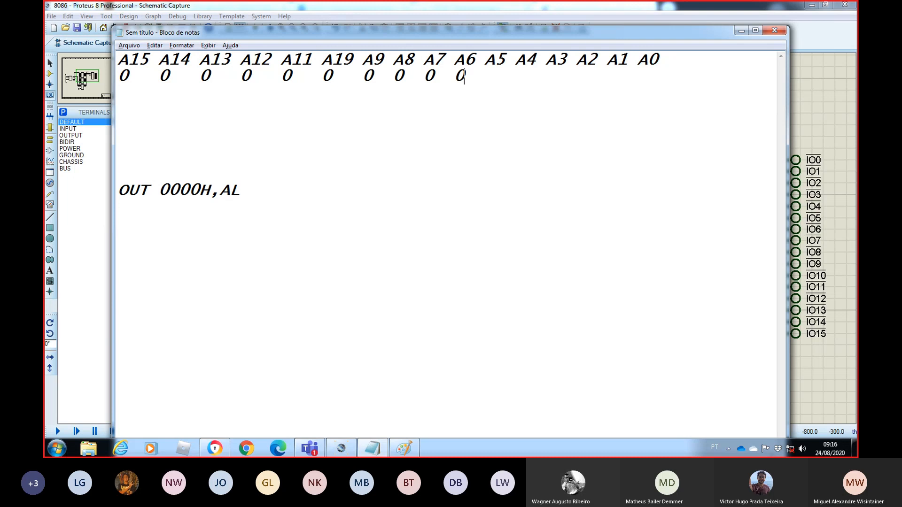
type("  0  0  0")
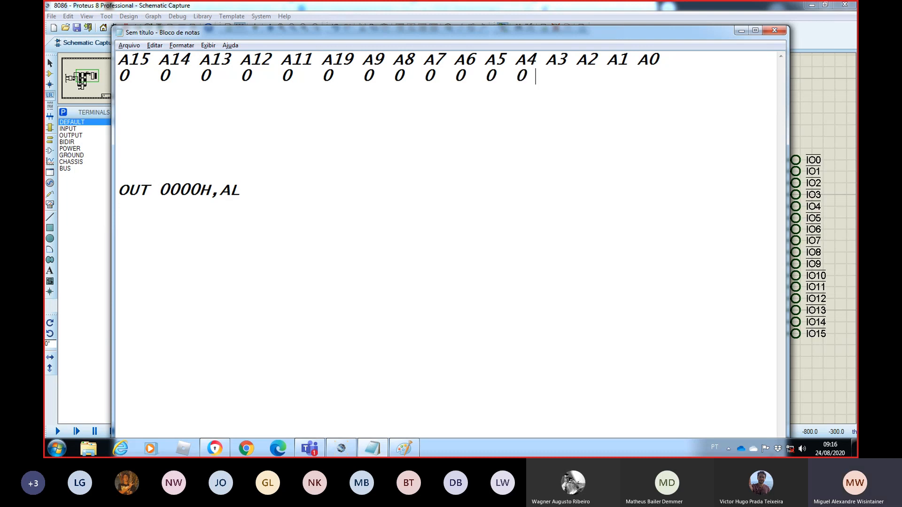
type("  0")
key("BackSpace")
type("0  0  0  0")
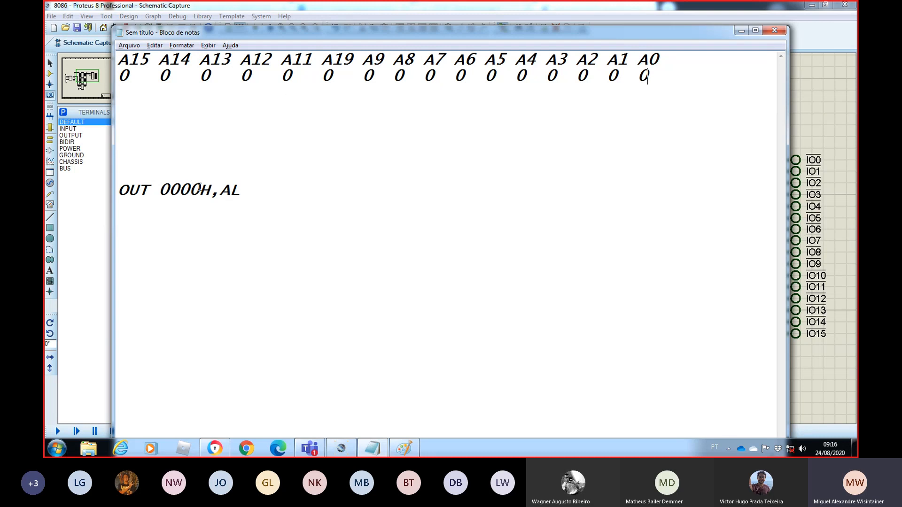
Step: Compare the notes with the decoder's address labels in the schematic and correct the bit label between A11 and A9 to A10
key("alt+Tab")
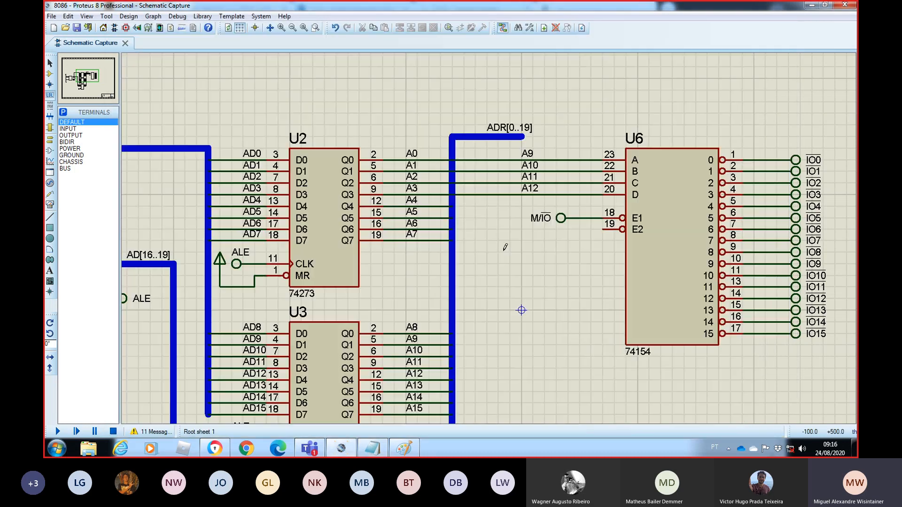
key("alt+Tab")
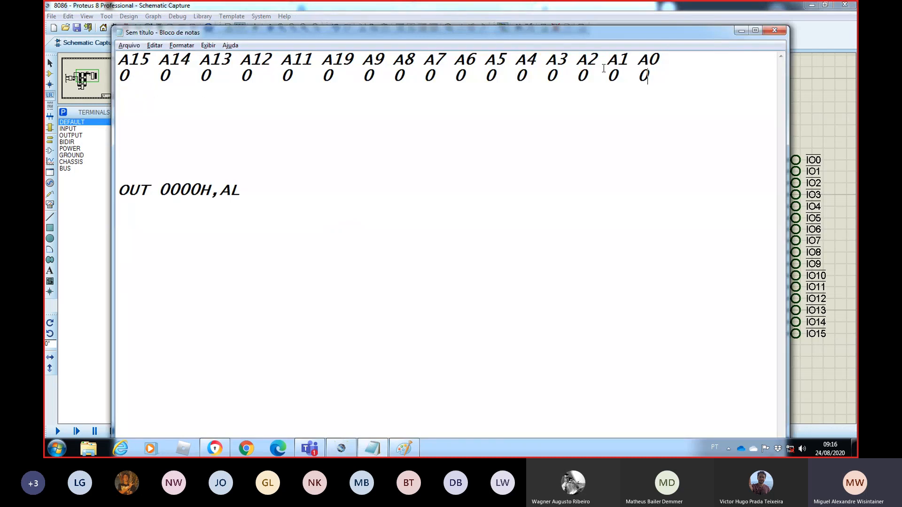
key("alt+Tab")
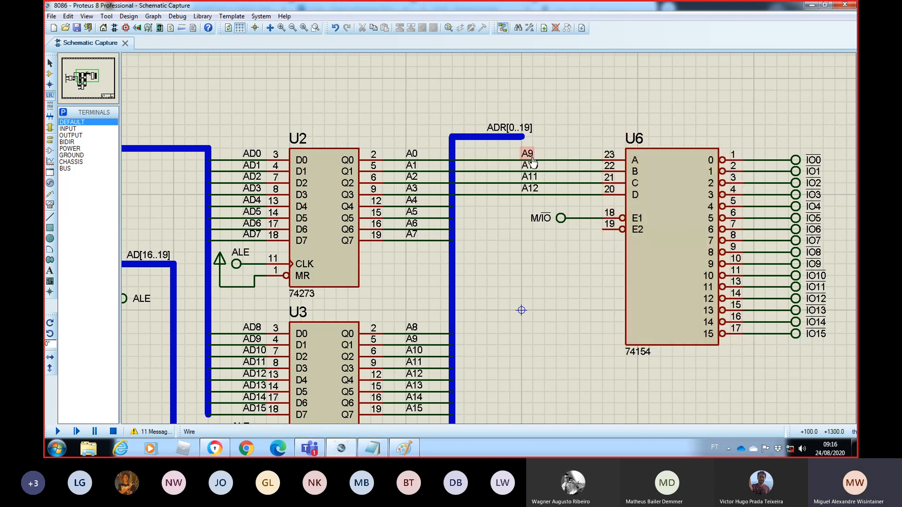
key("alt+Tab")
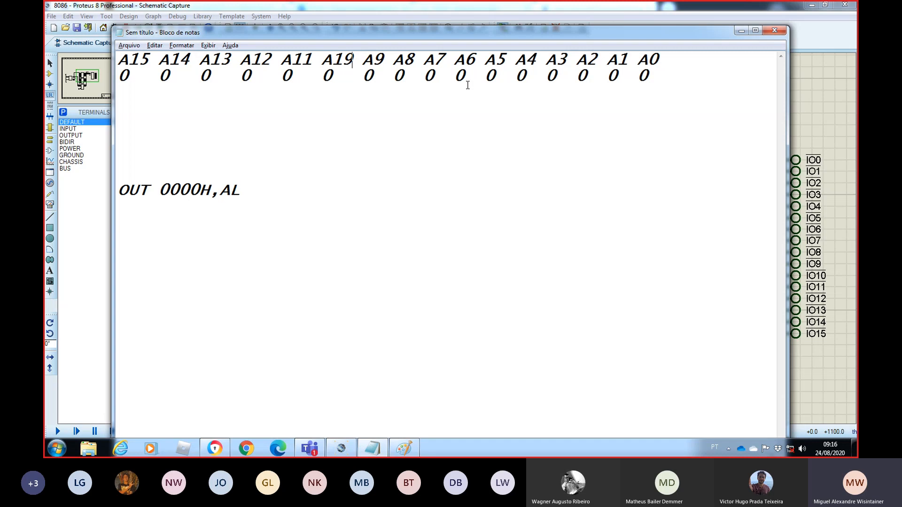
key("BackSpace")
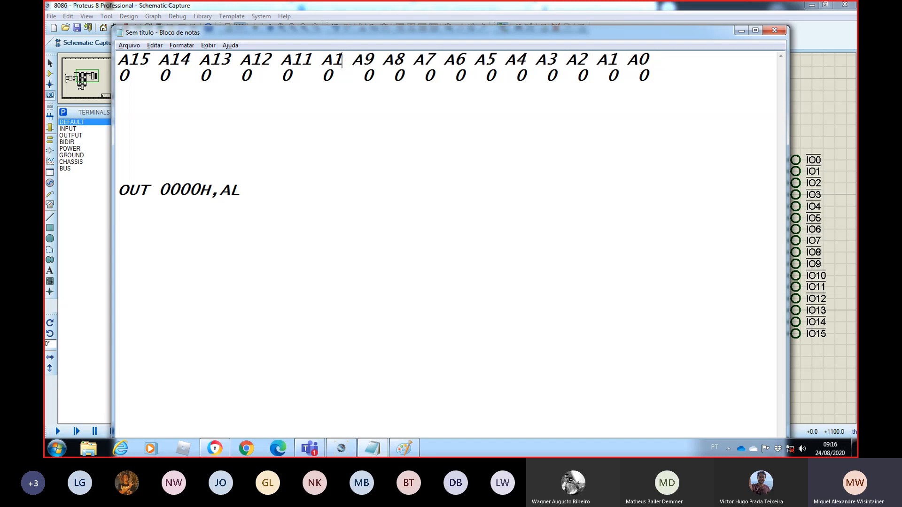
type("0")
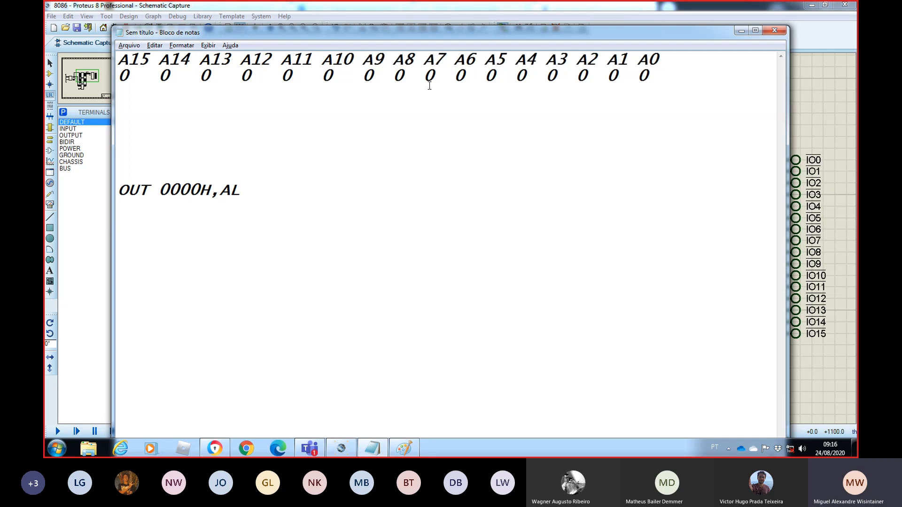
Step: Switch to the Teams meeting, check the meeting chat and mute the microphone
left_click(309, 449)
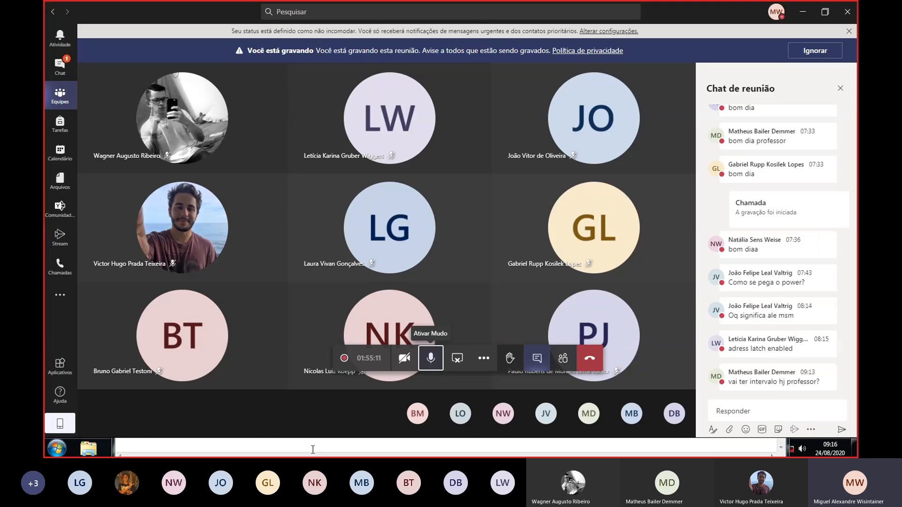
left_click(741, 407)
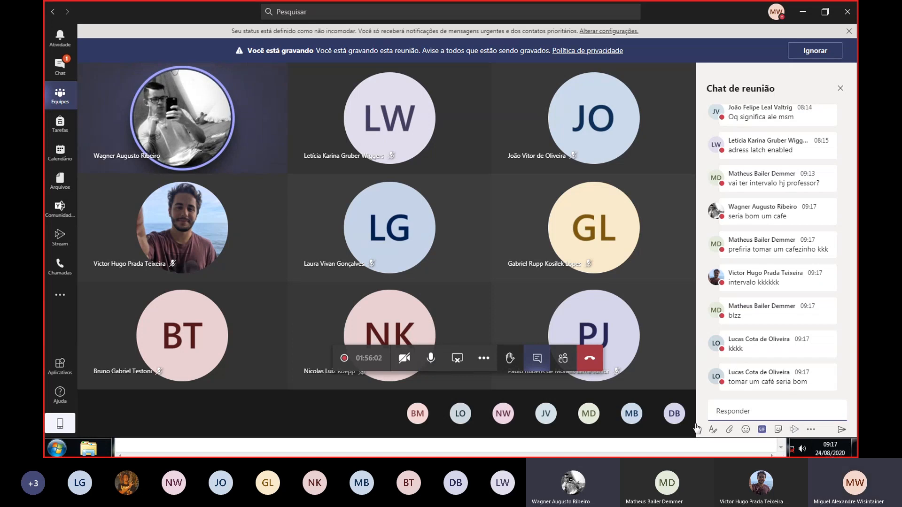
mouse_move(590, 311)
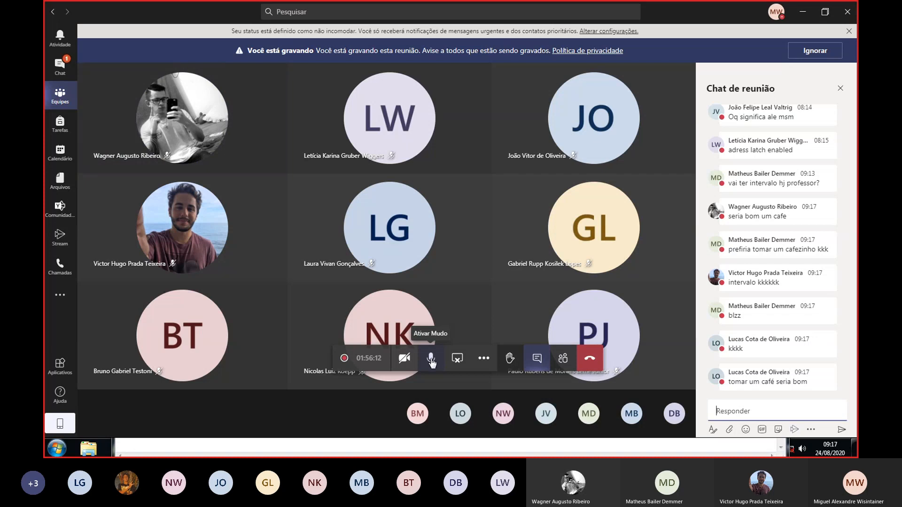
left_click(430, 361)
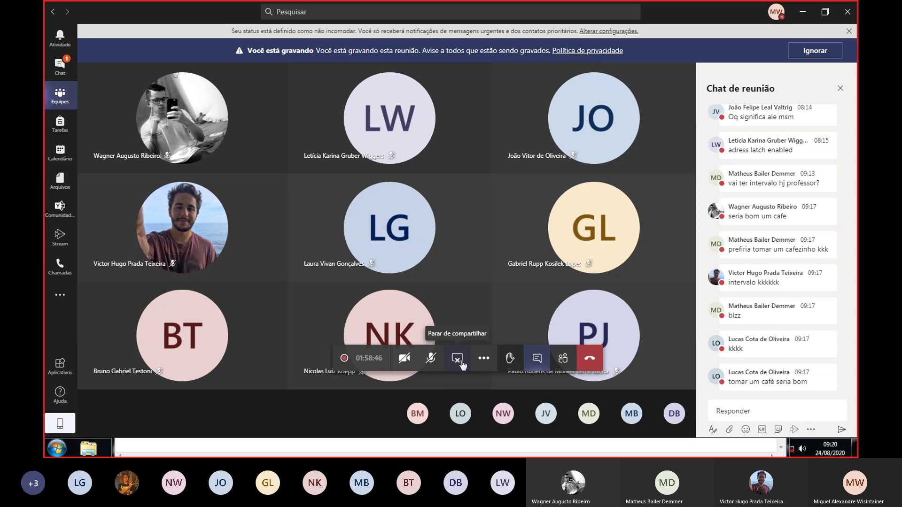
Step: Stop the recording of the Teams meeting
left_click(484, 358)
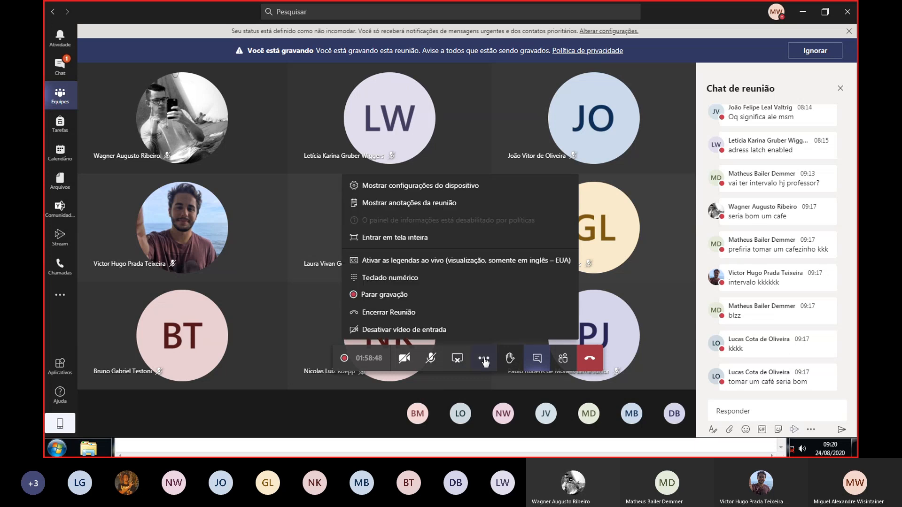
left_click(433, 296)
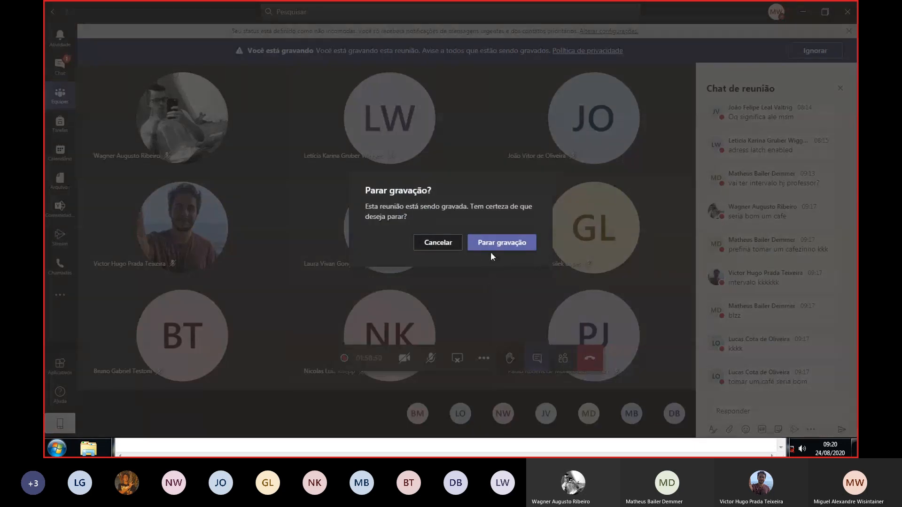